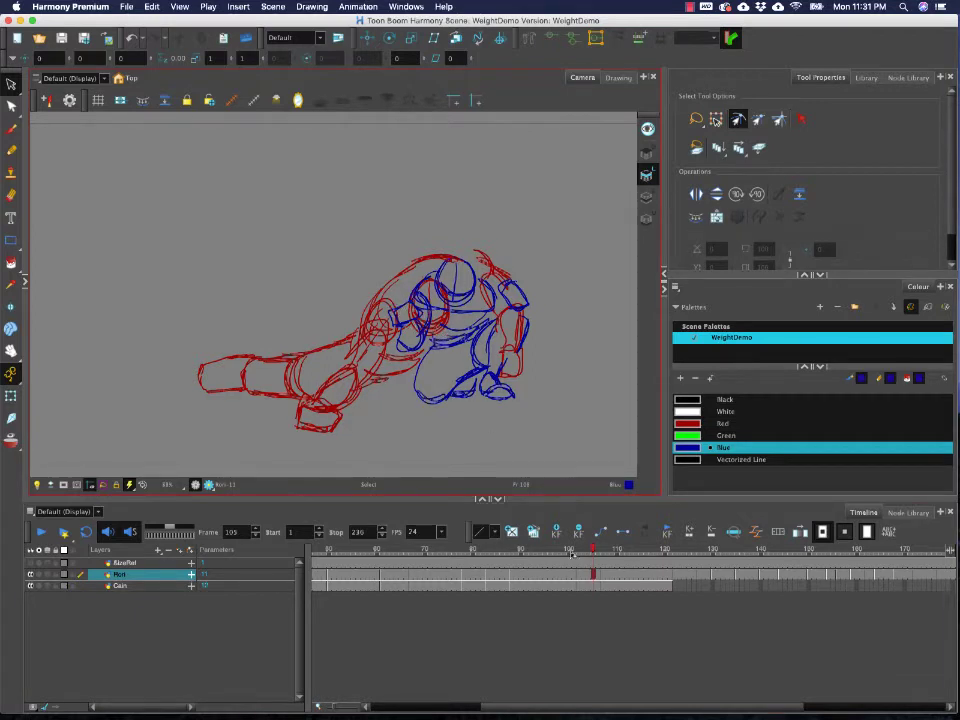
- Shift the Cain layer's drawings slightly to the left, applying the move to all frames
{"action": "left_click", "coordinate": [559, 585]}
{"action": "left_click", "coordinate": [739, 149]}
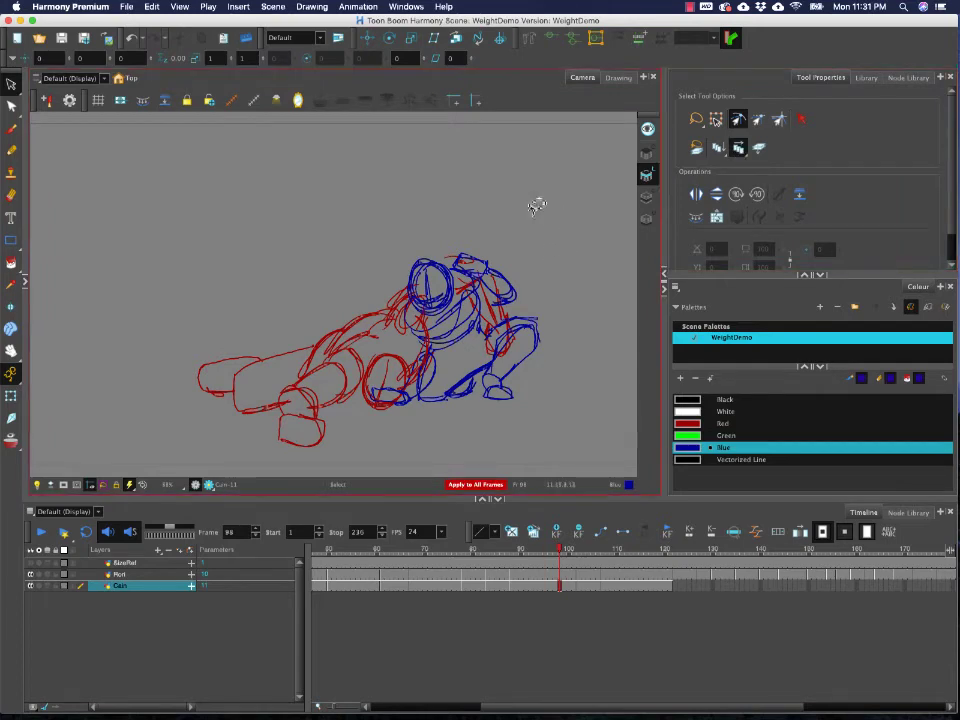
{"action": "mouse_move", "coordinate": [489, 210]}
{"action": "left_mouse_down"}
{"action": "mouse_move", "coordinate": [182, 450]}
{"action": "mouse_move", "coordinate": [615, 356]}
{"action": "mouse_move", "coordinate": [565, 279]}
{"action": "left_mouse_up"}
{"action": "mouse_move", "coordinate": [581, 204]}
{"action": "left_mouse_down"}
{"action": "mouse_move", "coordinate": [148, 170]}
{"action": "mouse_move", "coordinate": [141, 395]}
{"action": "mouse_move", "coordinate": [590, 355]}
{"action": "left_mouse_up"}
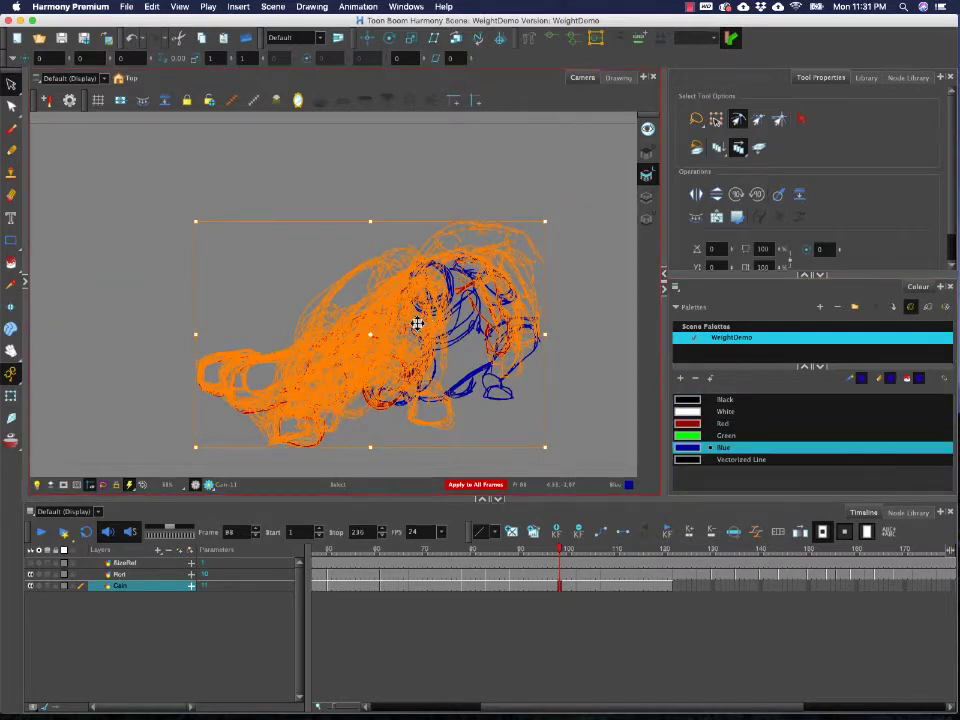
{"action": "left_click_drag", "start_coordinate": [425, 331], "coordinate": [422, 332]}
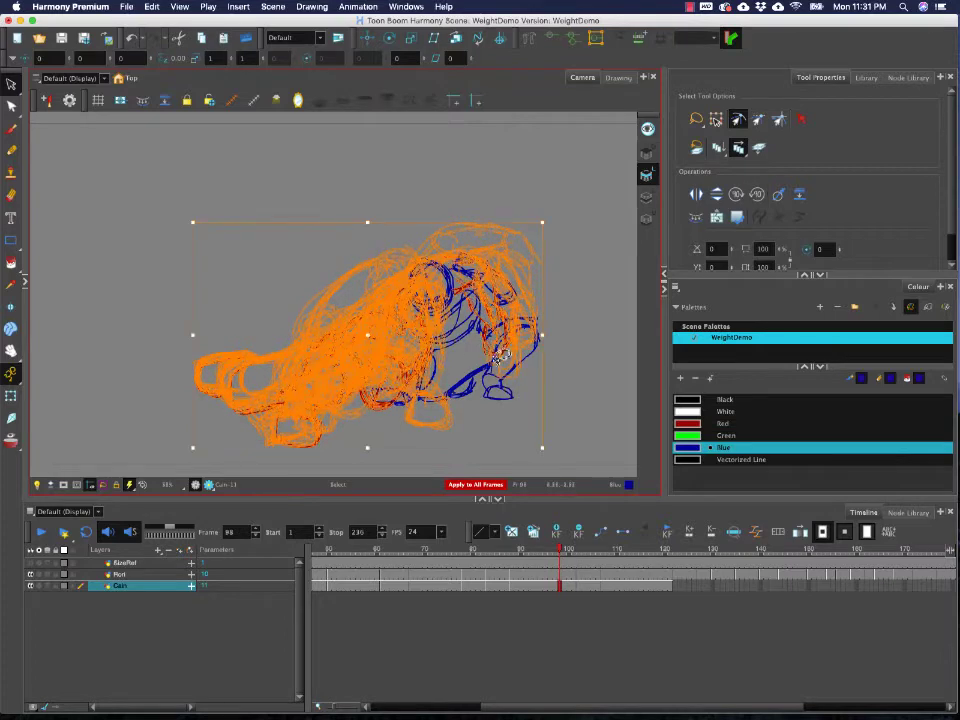
{"action": "left_click", "coordinate": [568, 364]}
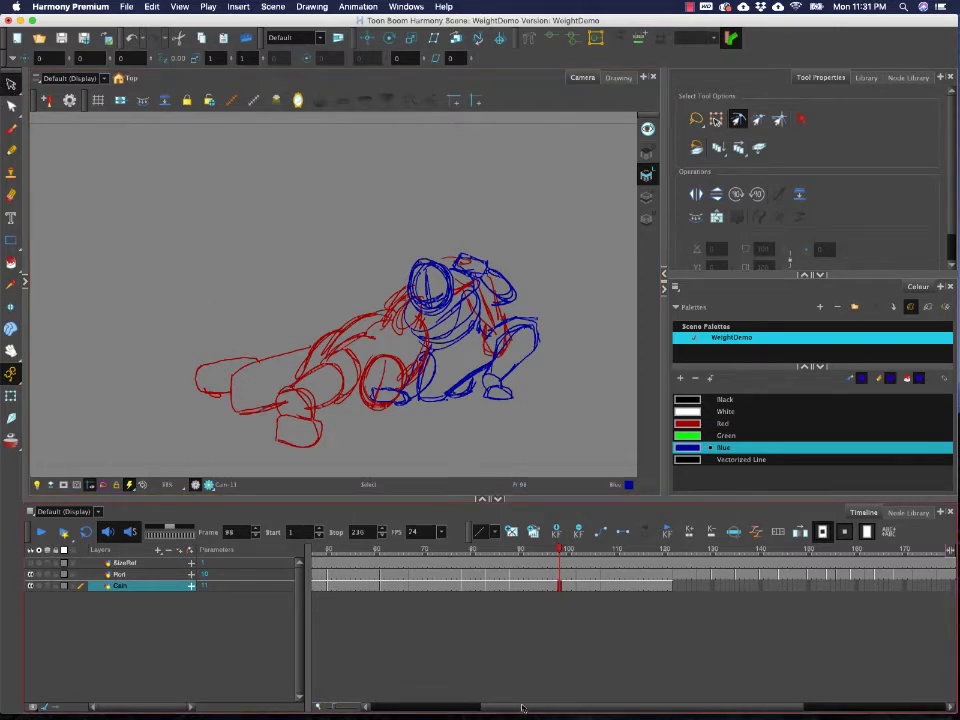
- Review the Cain and Rori poses across the timeline, from the opening frames through frame 120
{"action": "left_click_drag", "start_coordinate": [521, 708], "coordinate": [341, 693]}
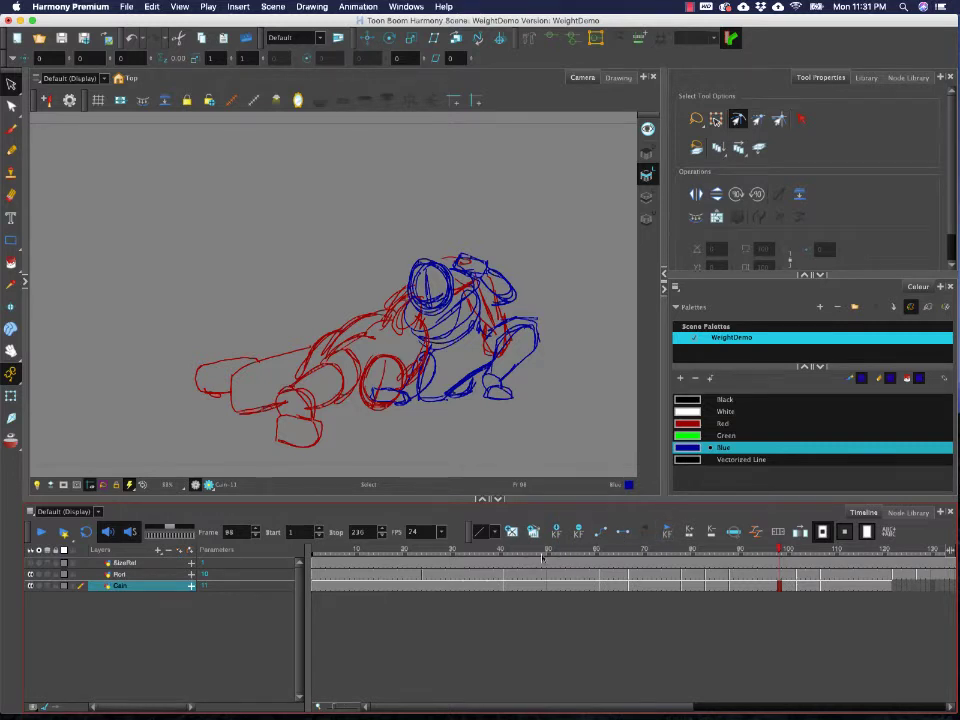
{"action": "left_click_drag", "start_coordinate": [476, 552], "coordinate": [346, 590]}
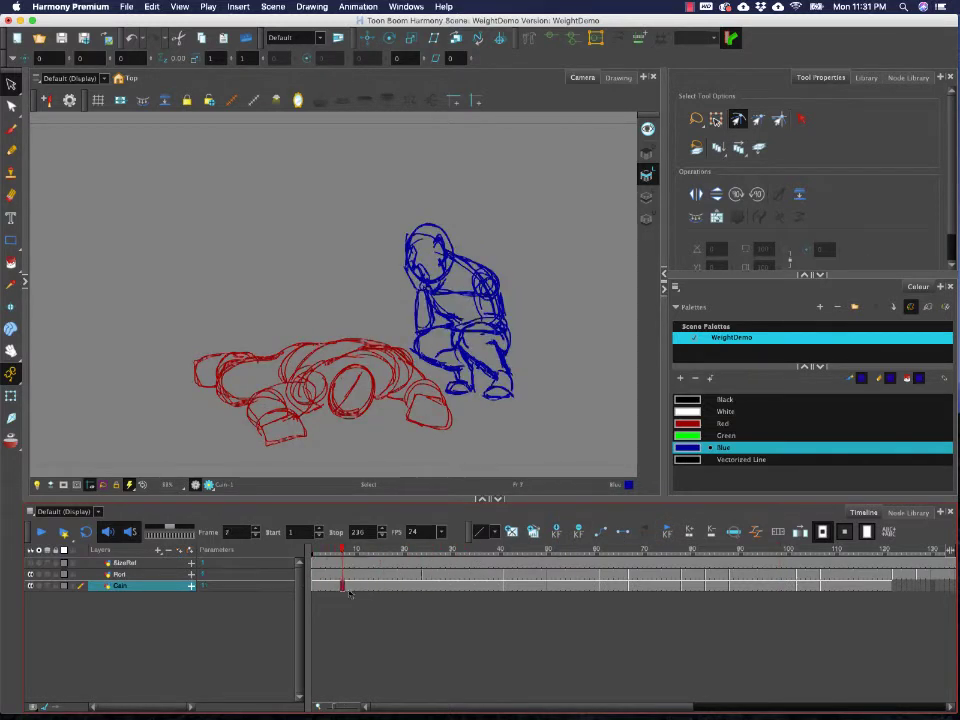
{"action": "left_click_drag", "start_coordinate": [559, 707], "coordinate": [795, 713]}
{"action": "mouse_move", "coordinate": [416, 551]}
{"action": "left_mouse_down"}
{"action": "mouse_move", "coordinate": [439, 551]}
{"action": "mouse_move", "coordinate": [415, 554]}
{"action": "left_mouse_up"}
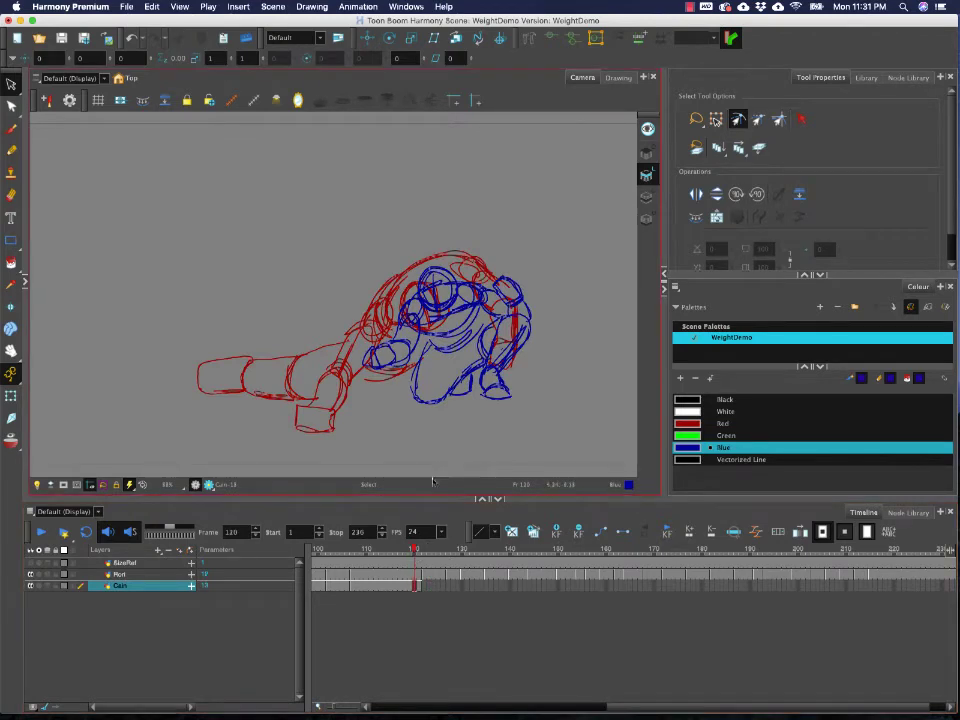
{"action": "mouse_move", "coordinate": [416, 551]}
{"action": "left_mouse_down"}
{"action": "mouse_move", "coordinate": [476, 551]}
{"action": "mouse_move", "coordinate": [332, 553]}
{"action": "mouse_move", "coordinate": [508, 557]}
{"action": "mouse_move", "coordinate": [485, 555]}
{"action": "left_mouse_up"}
{"action": "left_click", "coordinate": [495, 551]}
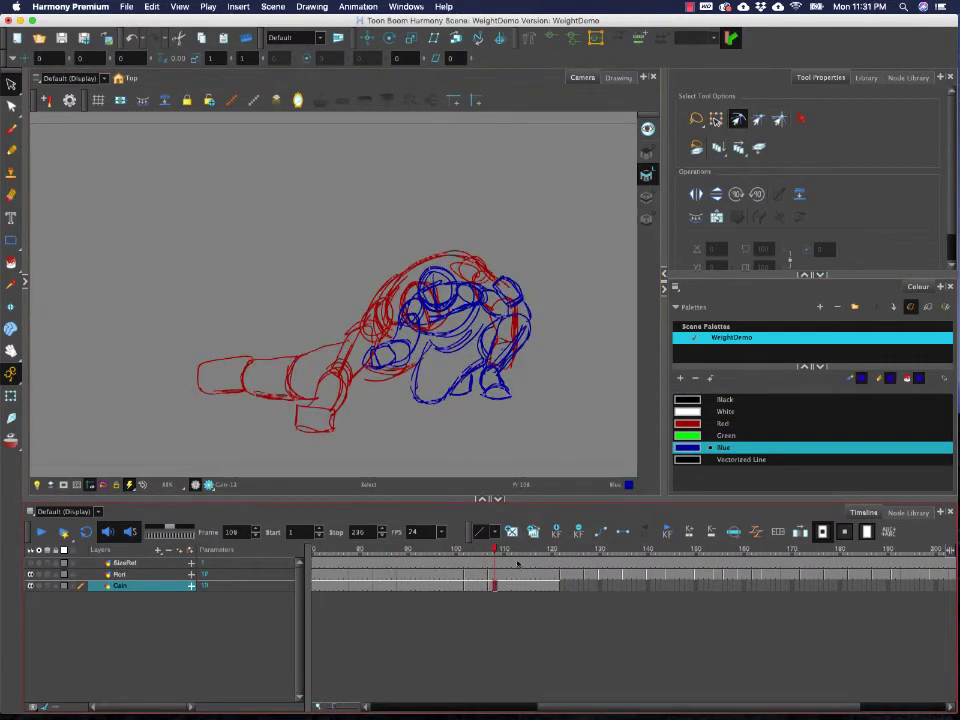
- Activate the Brush with the Red colour and go to the Cain layer's empty cell at frame 122
{"action": "left_click", "coordinate": [722, 424]}
{"action": "key", "text": "alt+b"}
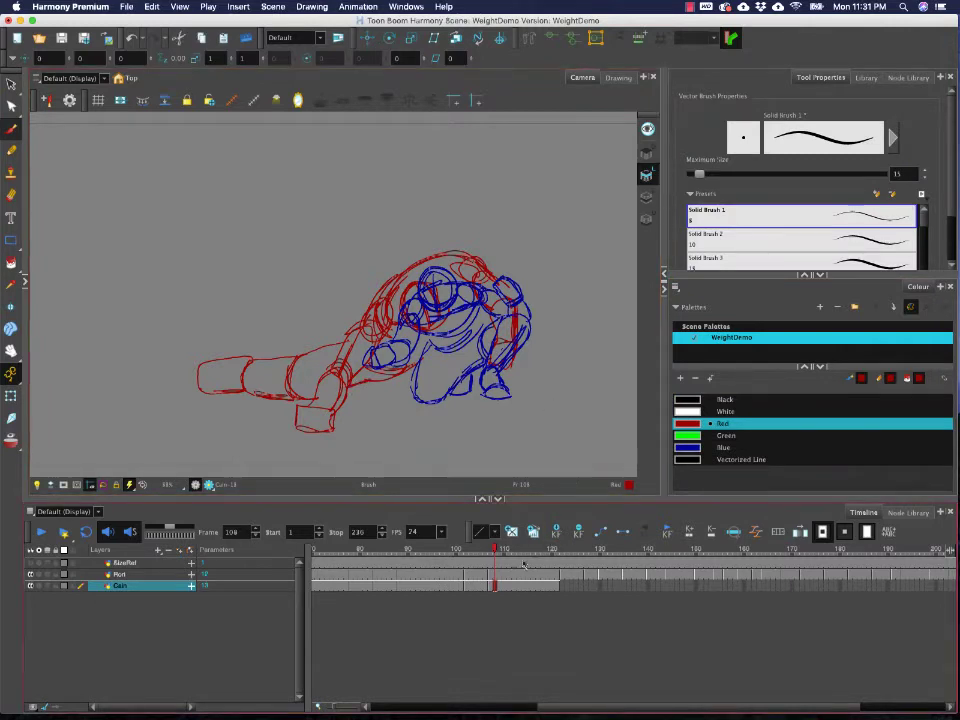
{"action": "left_click_drag", "start_coordinate": [497, 548], "coordinate": [553, 549]}
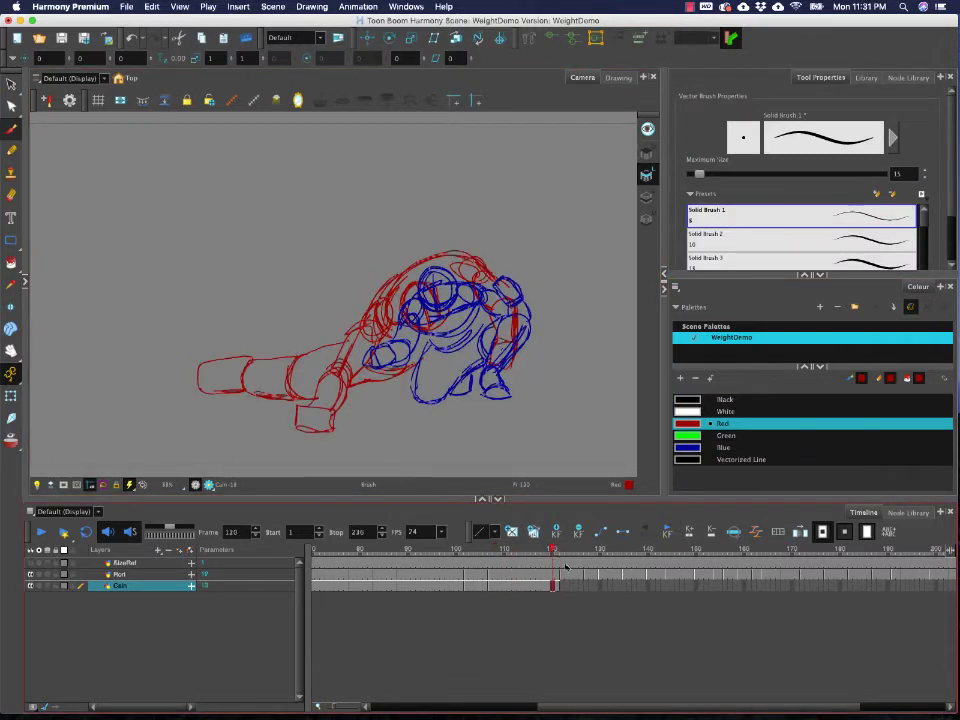
{"action": "left_click", "coordinate": [562, 587]}
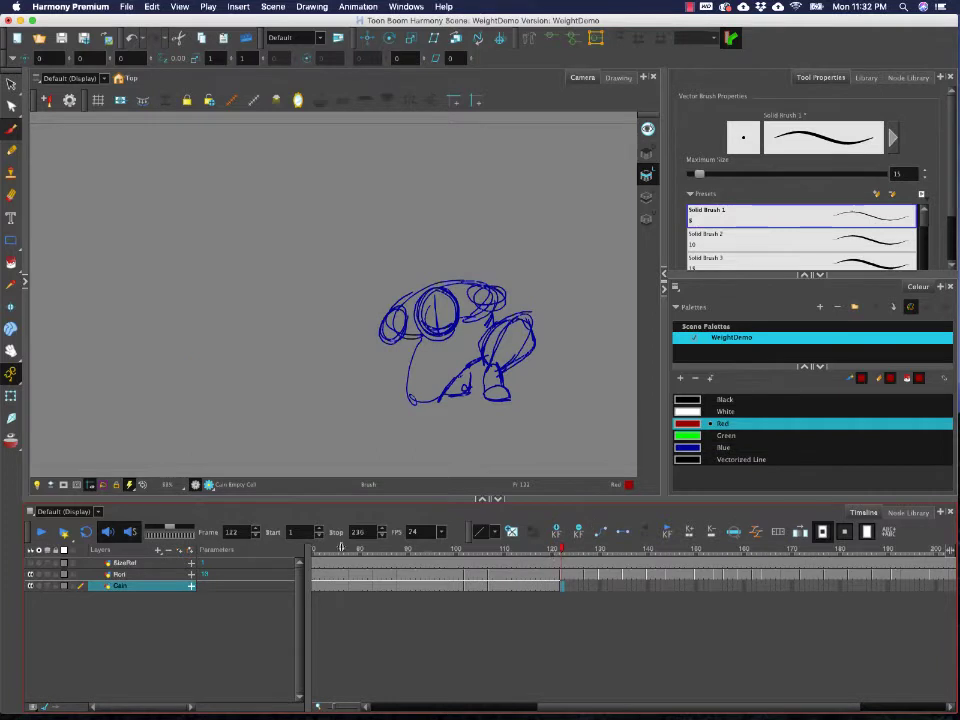
- Turn on onion skin and shorten its range of previous frames to start at about frame 115
{"action": "left_click", "coordinate": [12, 444]}
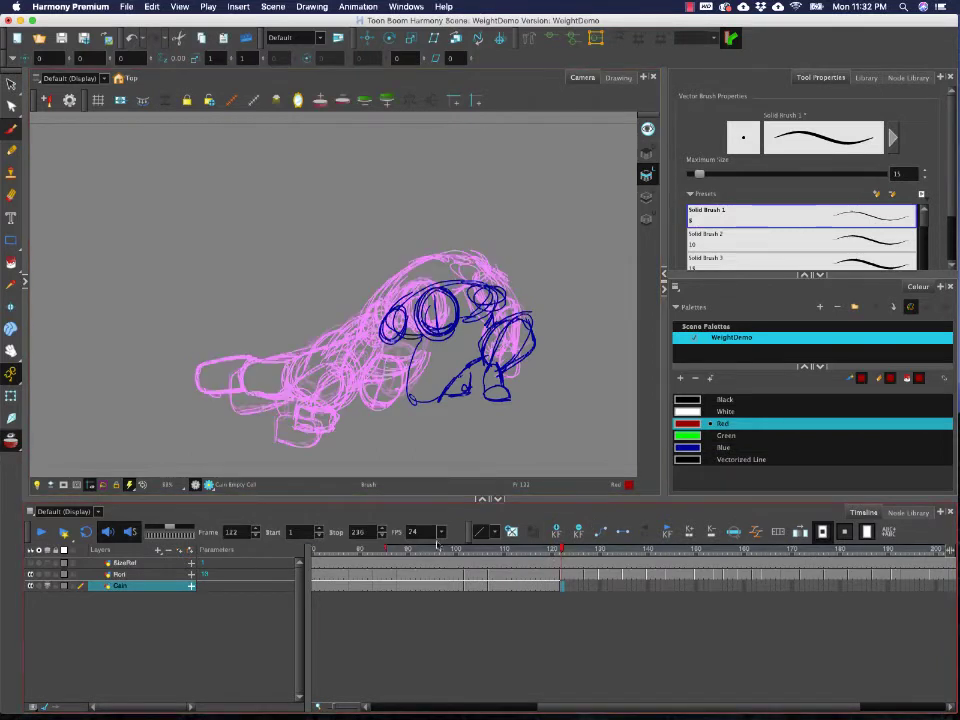
{"action": "left_click_drag", "start_coordinate": [393, 554], "coordinate": [530, 570]}
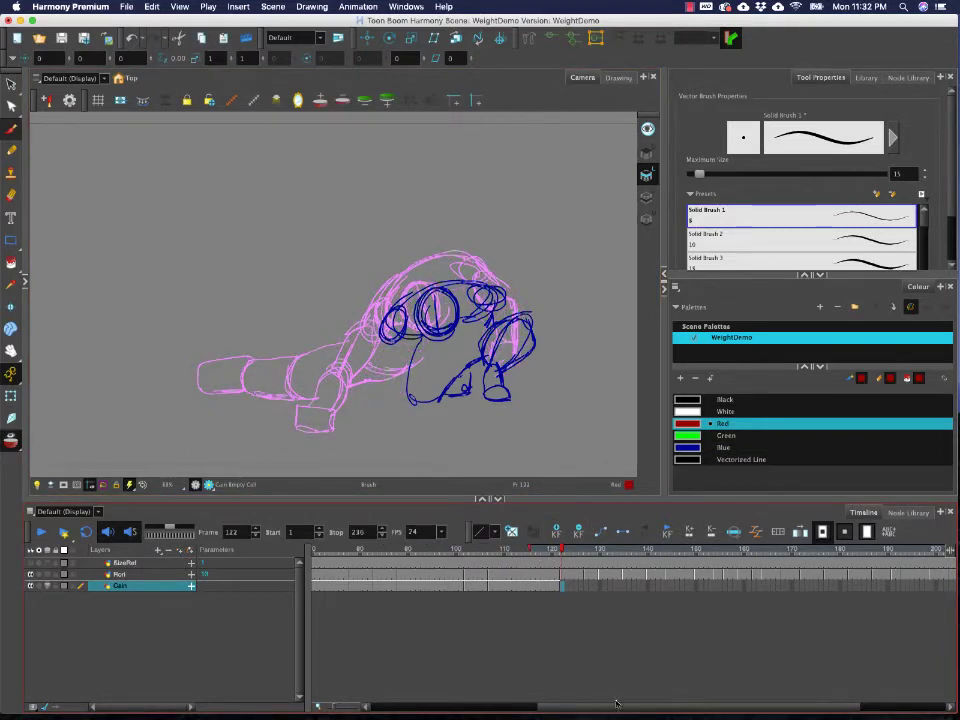
{"action": "left_click_drag", "start_coordinate": [638, 706], "coordinate": [732, 707]}
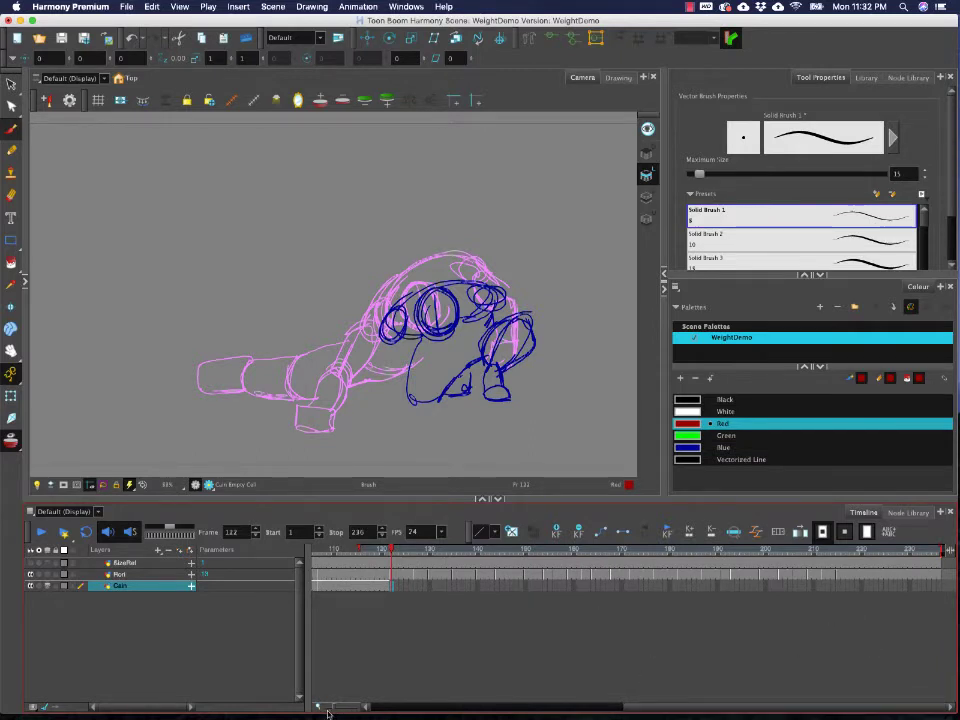
{"action": "left_click_drag", "start_coordinate": [333, 710], "coordinate": [346, 710]}
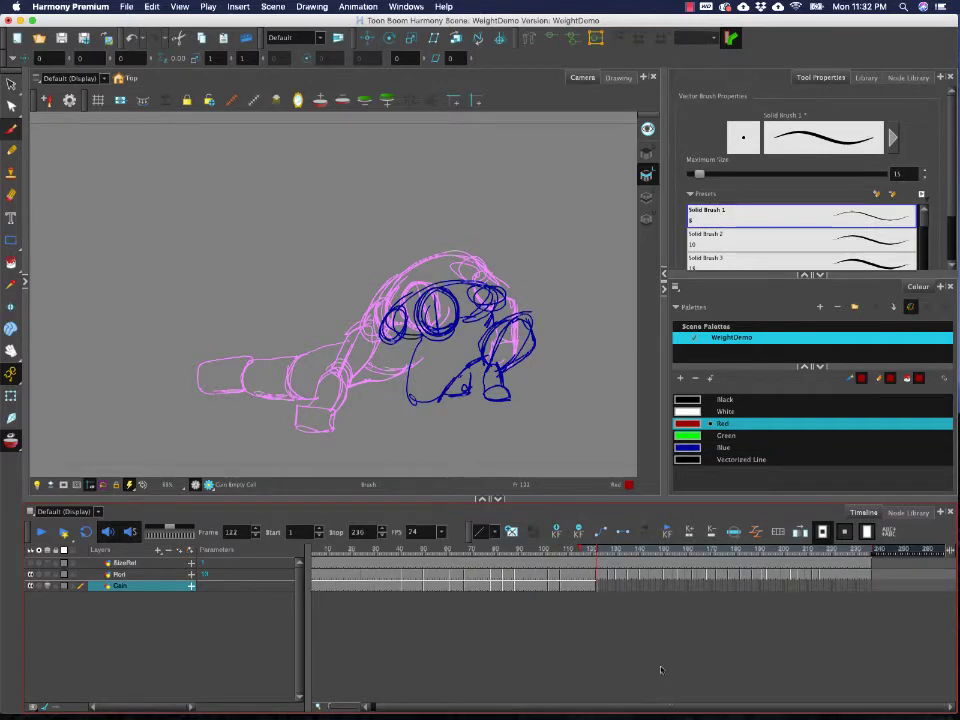
- Shorten the onion skin's range of following frames to just past the current frame and return to Cain's frame 122
{"action": "left_click_drag", "start_coordinate": [543, 551], "coordinate": [393, 551]}
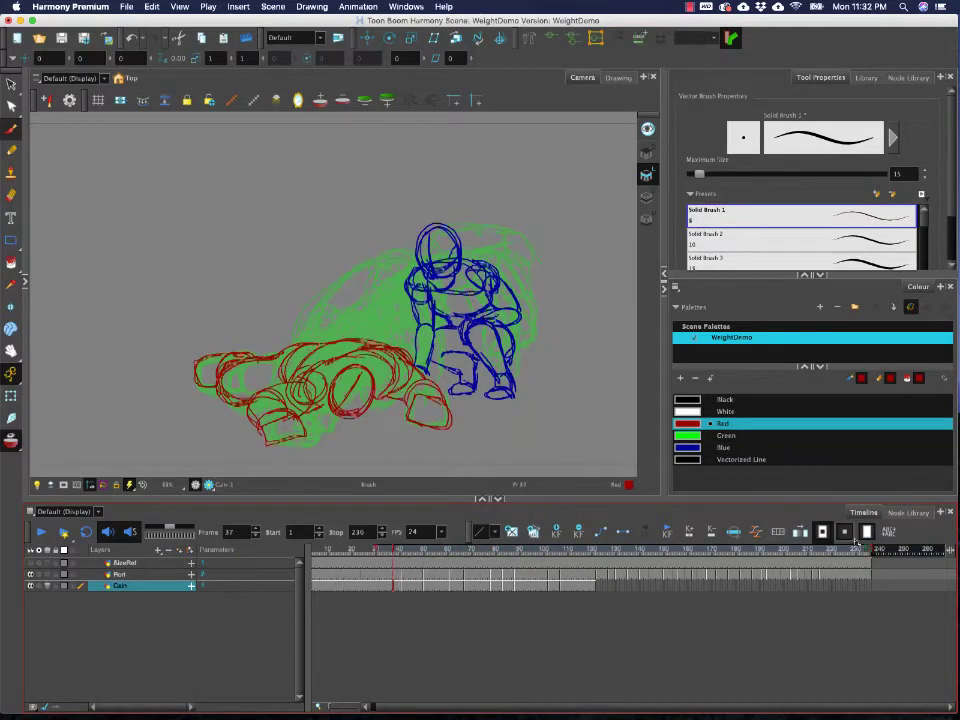
{"action": "left_click_drag", "start_coordinate": [866, 551], "coordinate": [398, 580]}
{"action": "left_click_drag", "start_coordinate": [885, 556], "coordinate": [416, 561]}
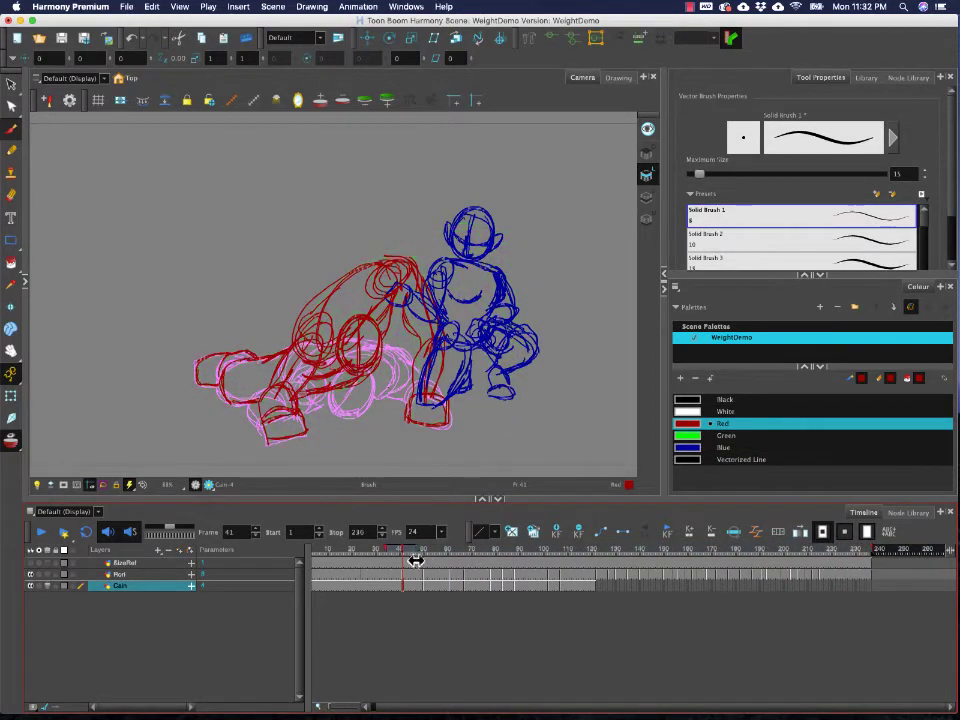
{"action": "left_click_drag", "start_coordinate": [330, 707], "coordinate": [337, 708]}
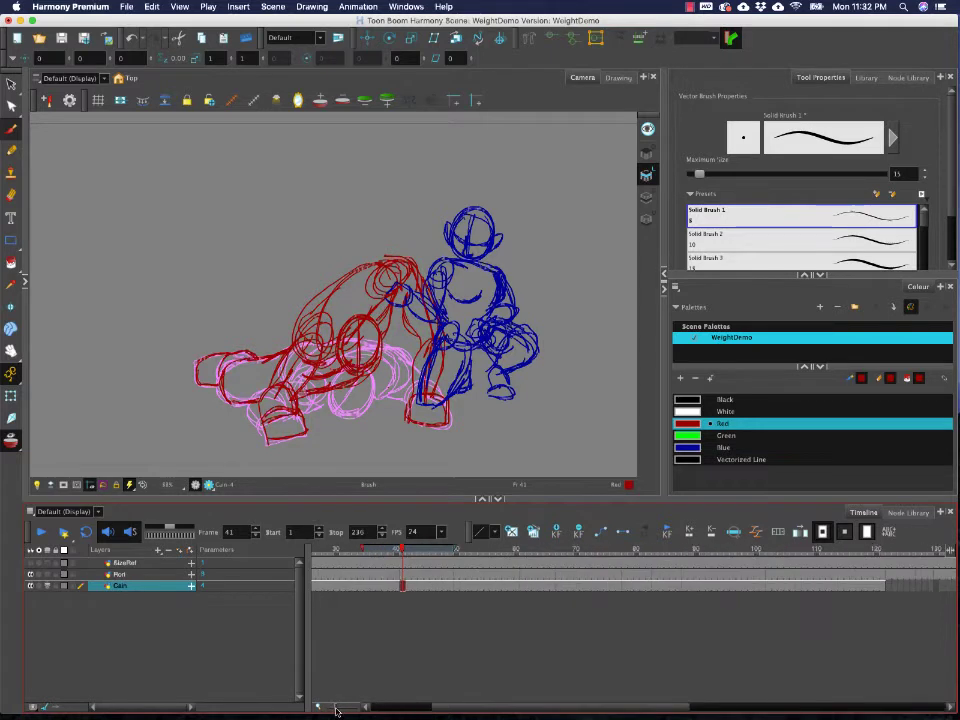
{"action": "left_click", "coordinate": [893, 589]}
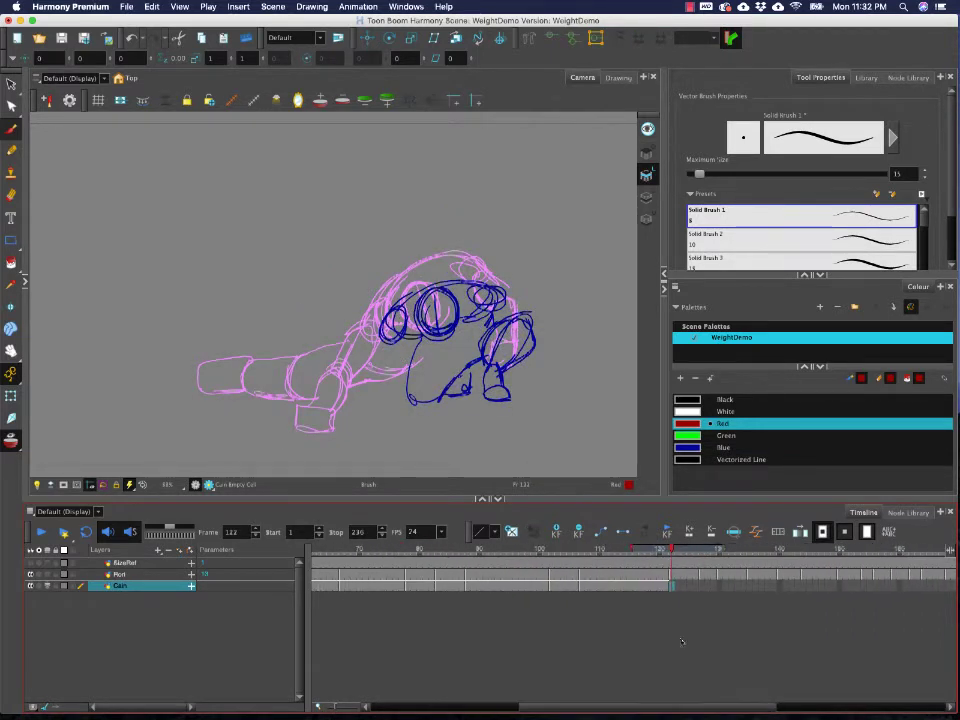
- Enable onion skin for the Rori layer, tighten the following-frames range, and compare frame 120 with frame 122
{"action": "mouse_move", "coordinate": [671, 551]}
{"action": "left_mouse_down"}
{"action": "mouse_move", "coordinate": [662, 553]}
{"action": "mouse_move", "coordinate": [670, 553]}
{"action": "left_mouse_up"}
{"action": "left_click", "coordinate": [50, 576]}
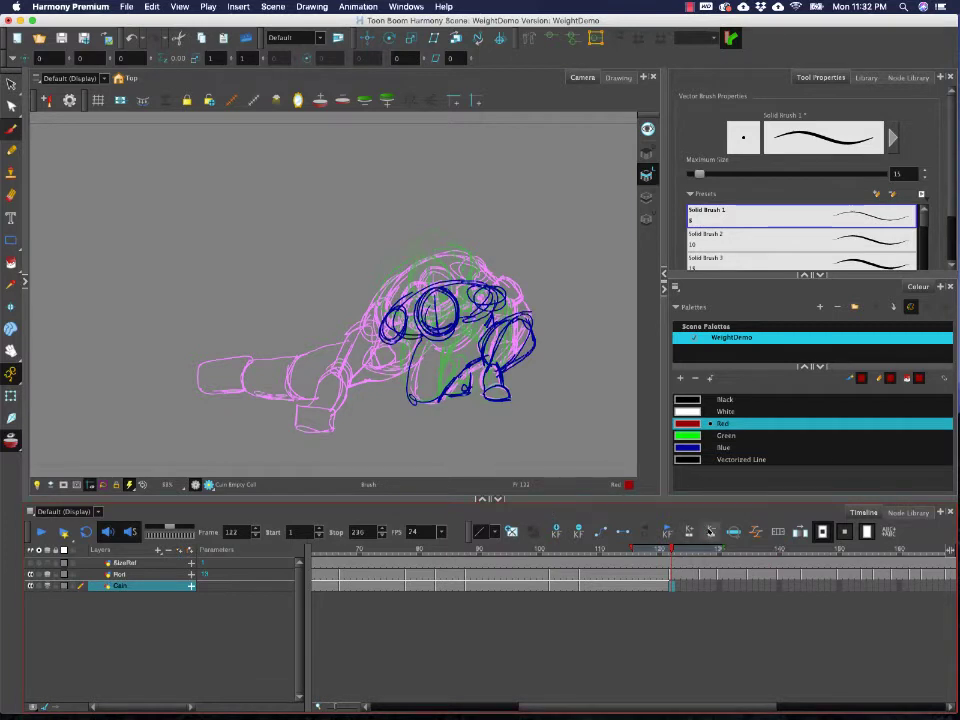
{"action": "left_click", "coordinate": [722, 551]}
{"action": "left_click_drag", "start_coordinate": [721, 551], "coordinate": [679, 555]}
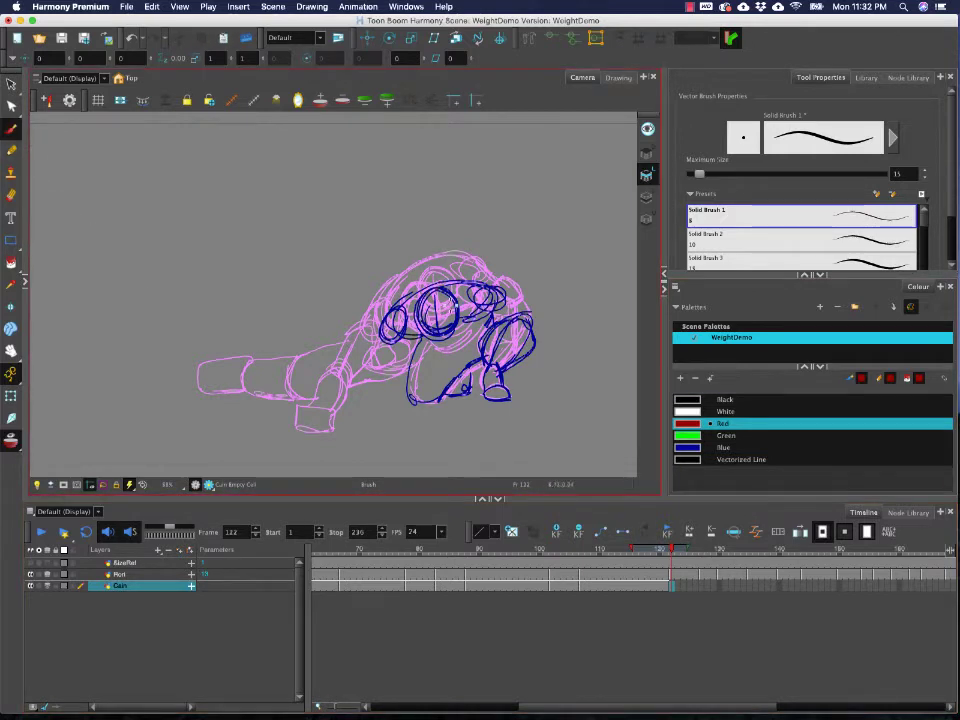
{"action": "left_click", "coordinate": [661, 550]}
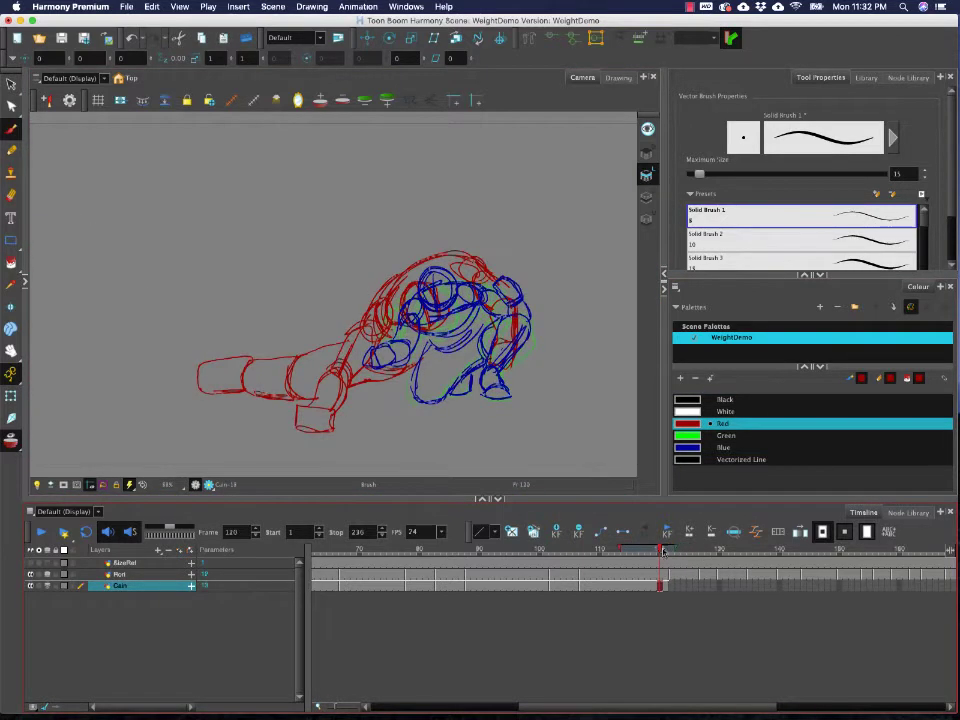
{"action": "left_click", "coordinate": [671, 550]}
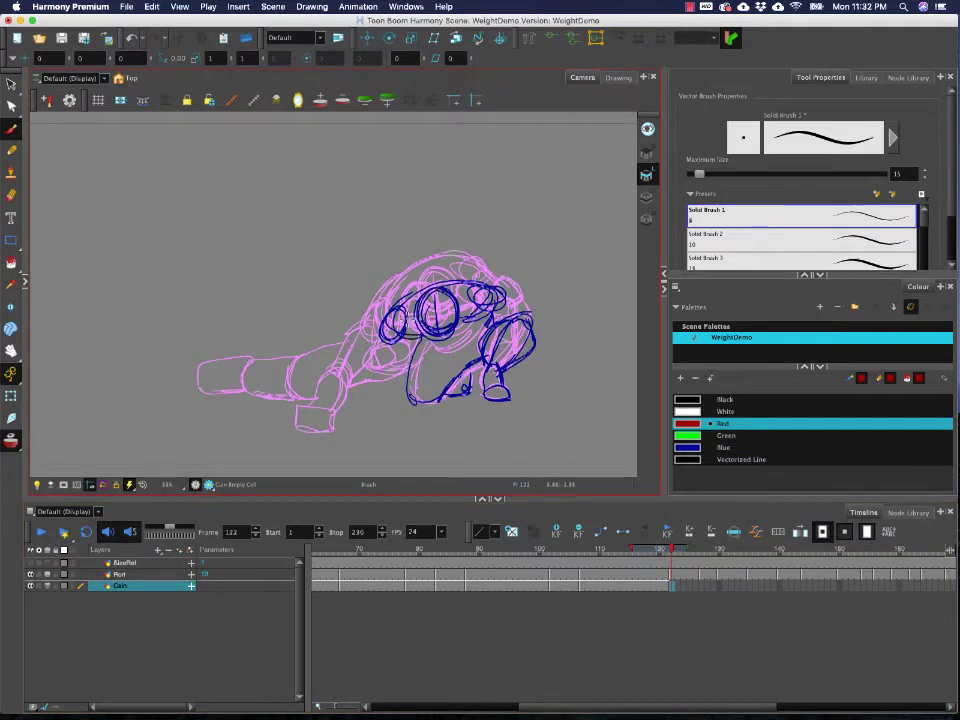
- Sketch Cain's head and curved back in red on frame 122, redoing the first head attempt
{"action": "mouse_move", "coordinate": [410, 303]}
{"action": "left_mouse_down"}
{"action": "mouse_move", "coordinate": [423, 327]}
{"action": "mouse_move", "coordinate": [400, 319]}
{"action": "mouse_move", "coordinate": [420, 301]}
{"action": "mouse_move", "coordinate": [393, 316]}
{"action": "mouse_move", "coordinate": [411, 347]}
{"action": "left_mouse_up"}
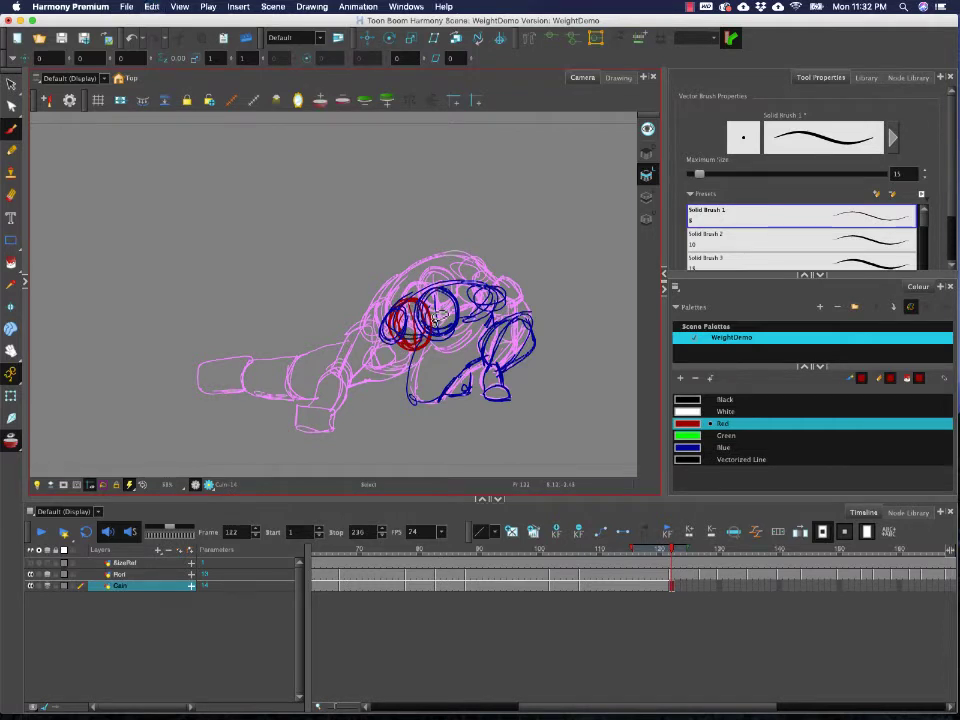
{"action": "key", "text": "super+z"}
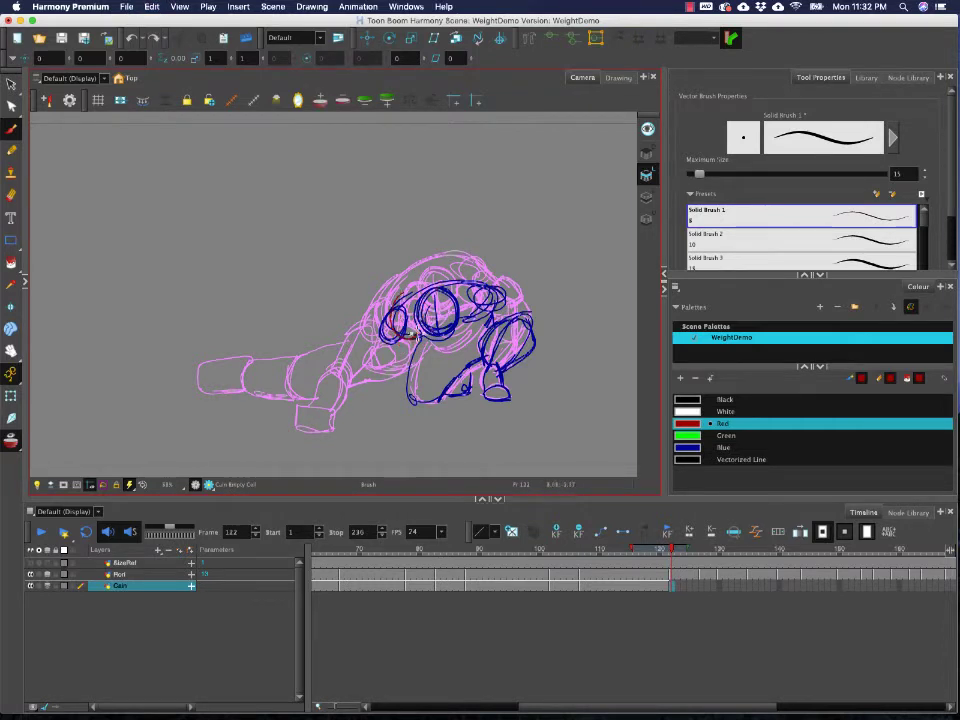
{"action": "mouse_move", "coordinate": [419, 297]}
{"action": "left_mouse_down"}
{"action": "mouse_move", "coordinate": [402, 336]}
{"action": "mouse_move", "coordinate": [410, 294]}
{"action": "left_mouse_up"}
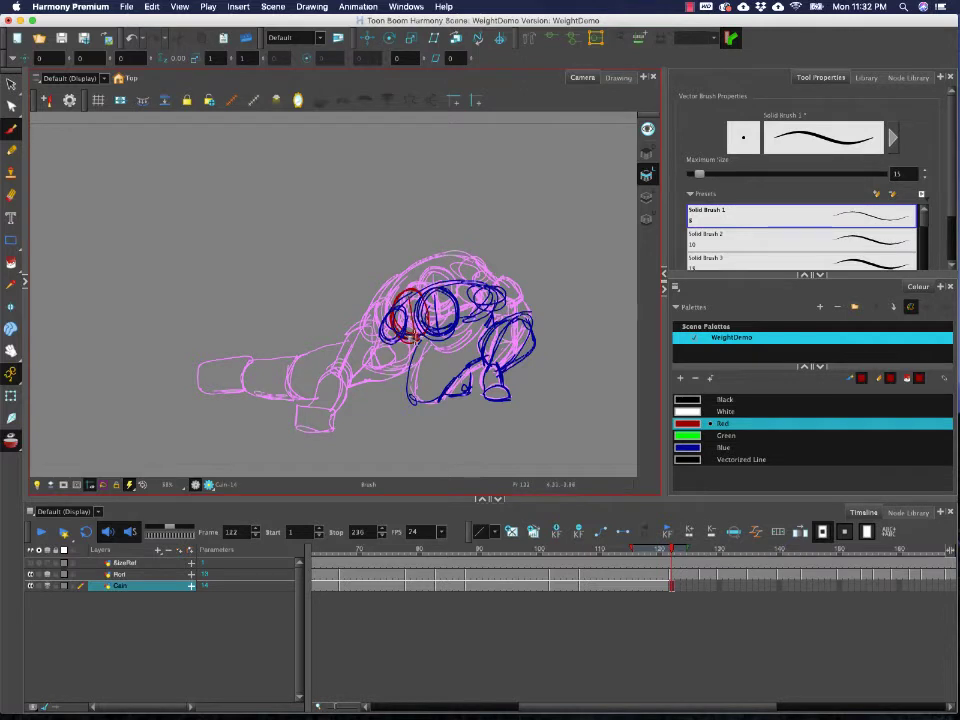
{"action": "mouse_move", "coordinate": [414, 338]}
{"action": "left_mouse_down"}
{"action": "mouse_move", "coordinate": [408, 293]}
{"action": "mouse_move", "coordinate": [458, 257]}
{"action": "mouse_move", "coordinate": [470, 284]}
{"action": "mouse_move", "coordinate": [390, 340]}
{"action": "left_mouse_up"}
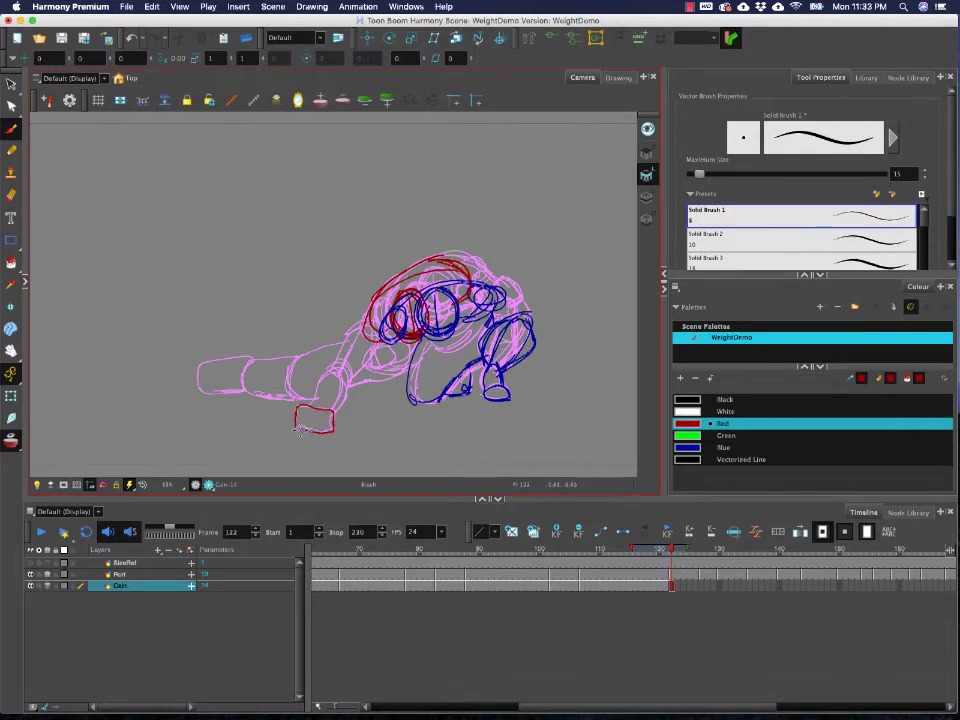
- Sketch Cain's two supporting arms with their hands and the lower torso curve in red on frame 122
{"action": "mouse_move", "coordinate": [310, 401]}
{"action": "left_mouse_down"}
{"action": "mouse_move", "coordinate": [338, 418]}
{"action": "mouse_move", "coordinate": [325, 380]}
{"action": "mouse_move", "coordinate": [340, 380]}
{"action": "mouse_move", "coordinate": [333, 374]}
{"action": "mouse_move", "coordinate": [361, 338]}
{"action": "left_mouse_up"}
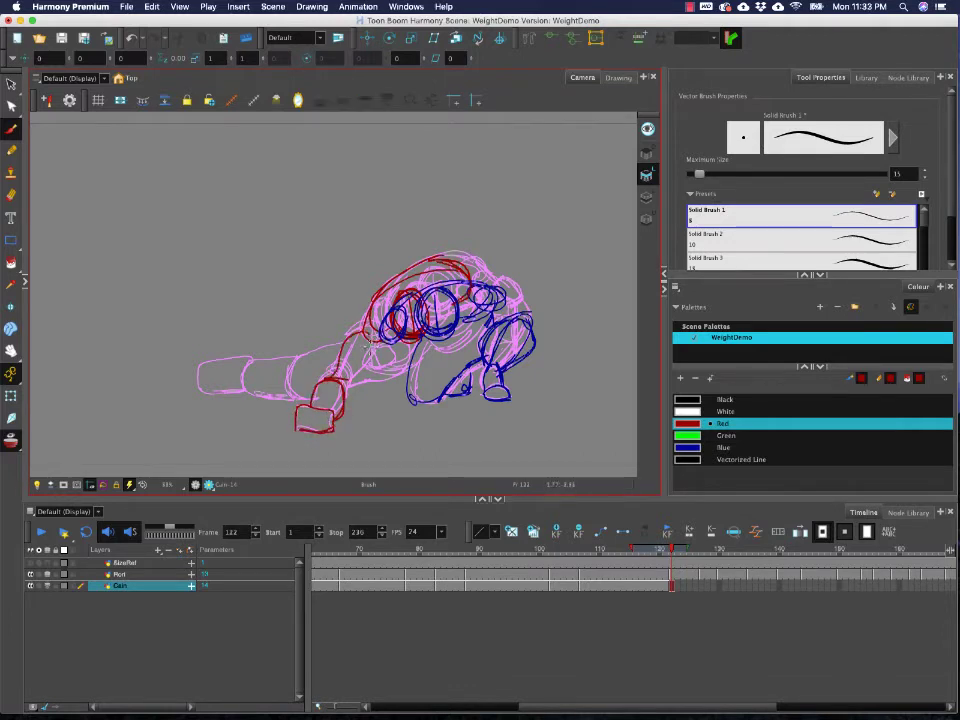
{"action": "mouse_move", "coordinate": [346, 392]}
{"action": "left_mouse_down"}
{"action": "mouse_move", "coordinate": [341, 355]}
{"action": "mouse_move", "coordinate": [385, 322]}
{"action": "left_mouse_up"}
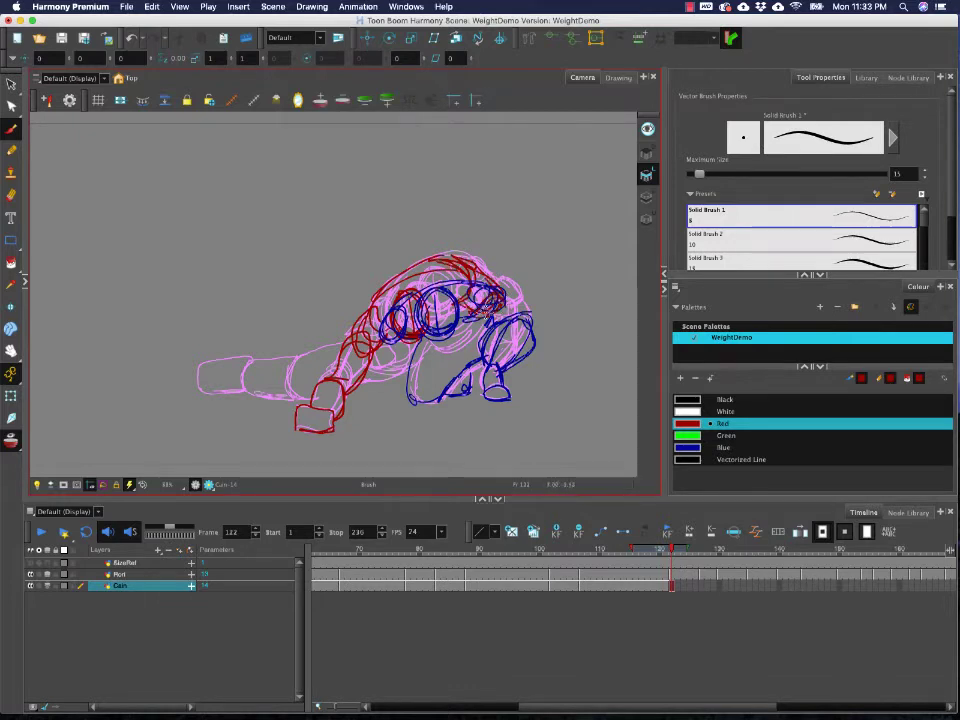
{"action": "left_click_drag", "start_coordinate": [482, 315], "coordinate": [494, 360]}
{"action": "mouse_move", "coordinate": [499, 294]}
{"action": "left_mouse_down"}
{"action": "mouse_move", "coordinate": [507, 335]}
{"action": "mouse_move", "coordinate": [497, 355]}
{"action": "mouse_move", "coordinate": [511, 380]}
{"action": "left_mouse_up"}
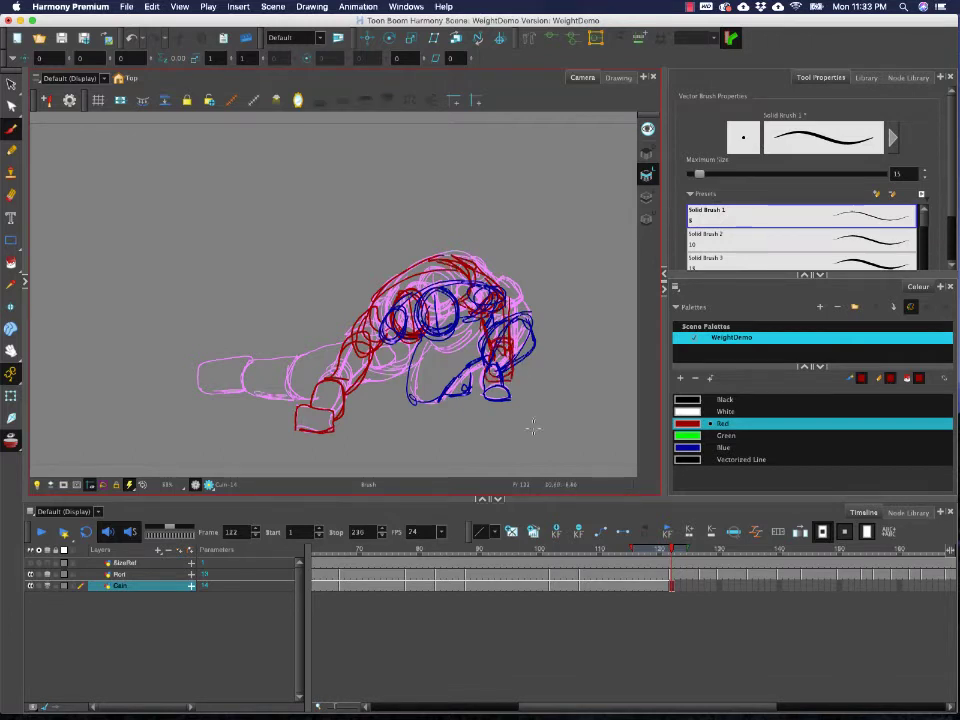
{"action": "mouse_move", "coordinate": [386, 348]}
{"action": "left_mouse_down"}
{"action": "mouse_move", "coordinate": [415, 349]}
{"action": "mouse_move", "coordinate": [411, 362]}
{"action": "left_mouse_up"}
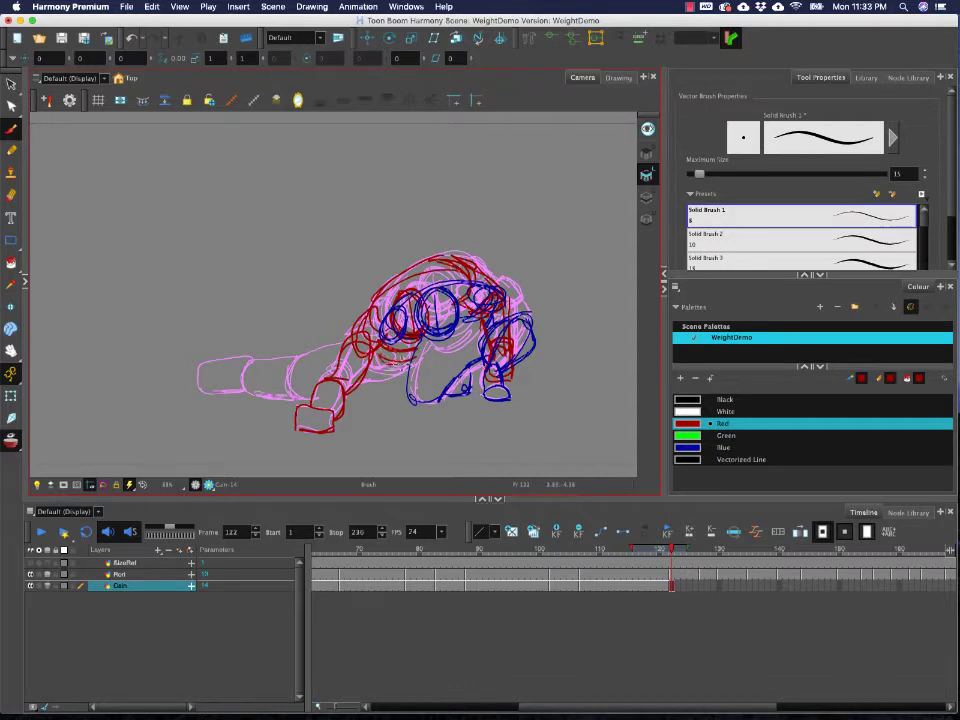
- Sketch Cain's head, arched back and shoulders in red on frame 127 of the Cain layer
{"action": "scroll", "coordinate": [575, 617], "scroll_direction": "right", "scroll_amount": 5}
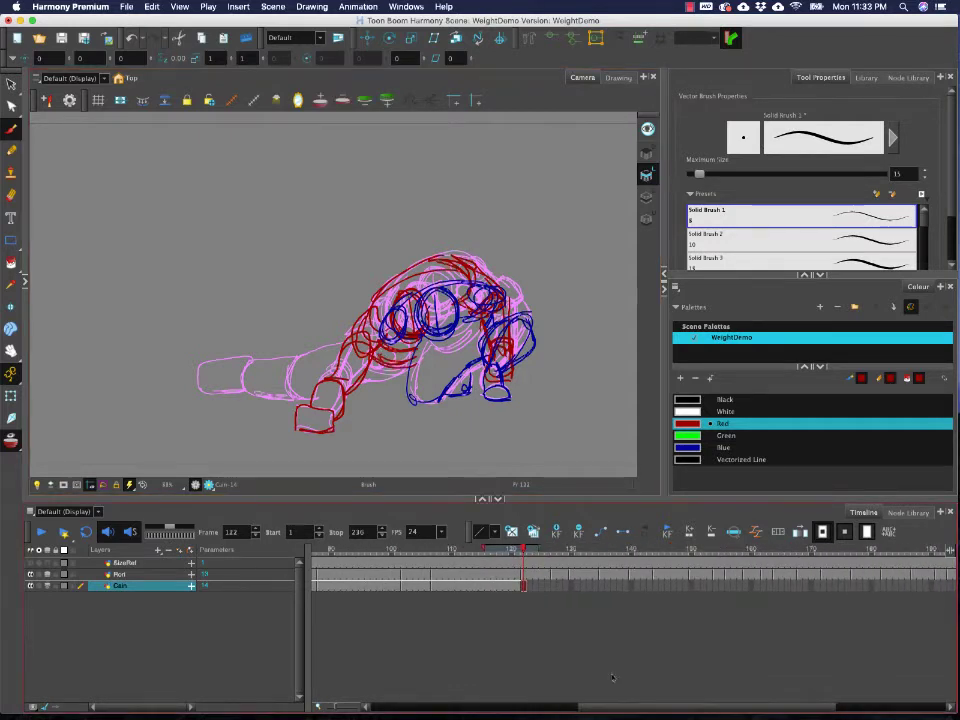
{"action": "left_click", "coordinate": [553, 586]}
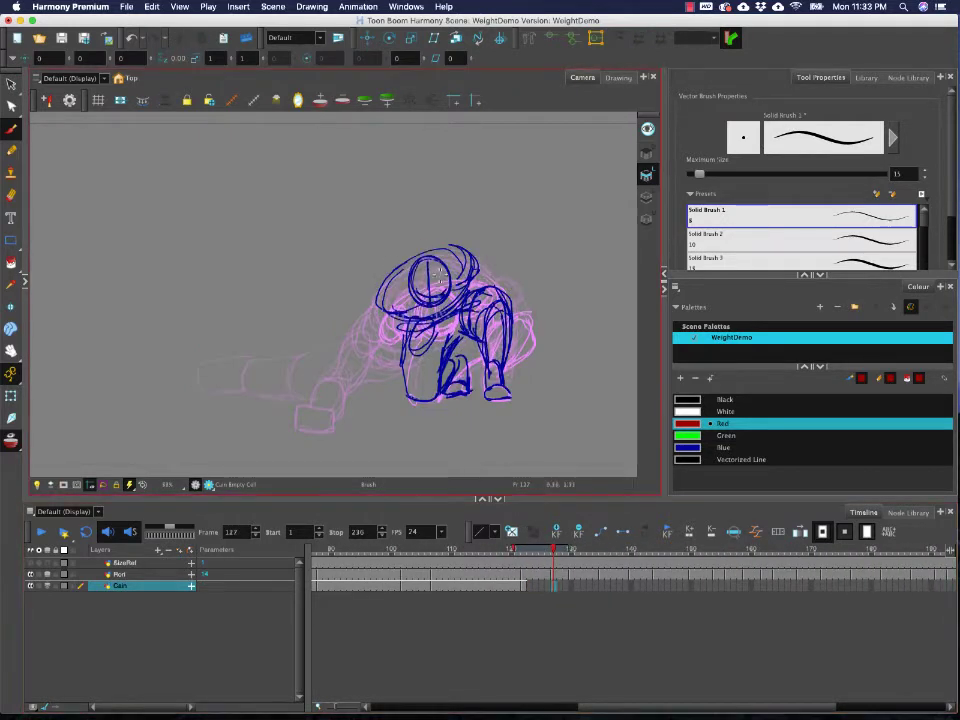
{"action": "mouse_move", "coordinate": [400, 262]}
{"action": "left_mouse_down"}
{"action": "mouse_move", "coordinate": [388, 300]}
{"action": "mouse_move", "coordinate": [410, 300]}
{"action": "mouse_move", "coordinate": [421, 285]}
{"action": "left_mouse_up"}
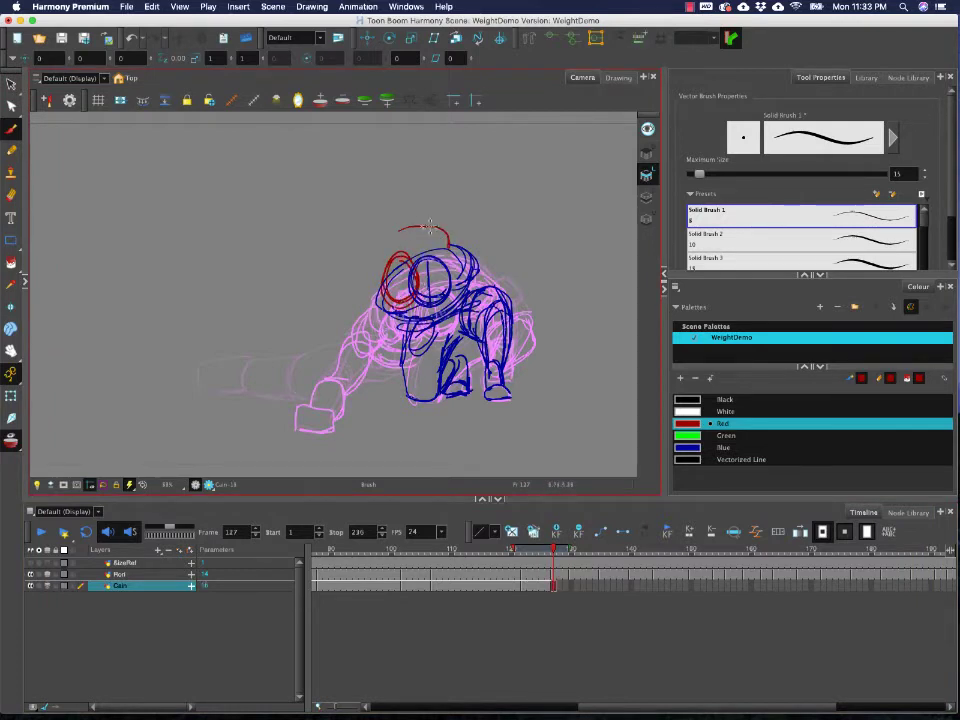
{"action": "mouse_move", "coordinate": [430, 226]}
{"action": "left_mouse_down"}
{"action": "mouse_move", "coordinate": [362, 277]}
{"action": "mouse_move", "coordinate": [376, 310]}
{"action": "left_mouse_up"}
{"action": "mouse_move", "coordinate": [358, 308]}
{"action": "left_mouse_down"}
{"action": "mouse_move", "coordinate": [408, 226]}
{"action": "mouse_move", "coordinate": [450, 249]}
{"action": "mouse_move", "coordinate": [433, 226]}
{"action": "left_mouse_up"}
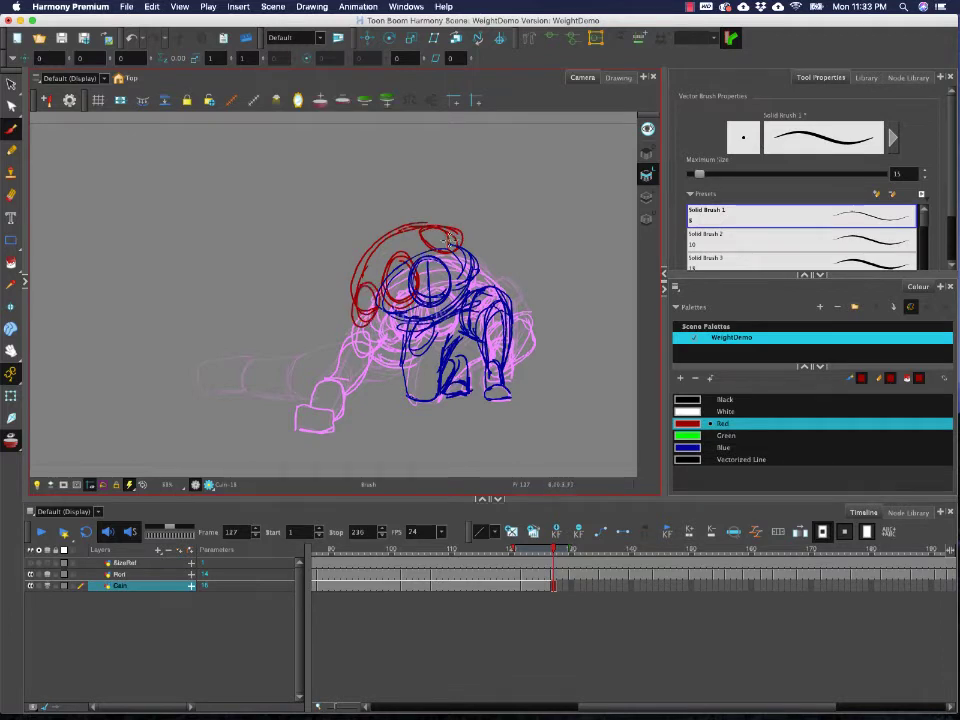
- Sketch Cain's two supporting arms and the outstretched hand in red on frame 127, and check the pose against the preceding frames
{"action": "mouse_move", "coordinate": [424, 260]}
{"action": "left_mouse_down"}
{"action": "mouse_move", "coordinate": [459, 246]}
{"action": "mouse_move", "coordinate": [470, 284]}
{"action": "mouse_move", "coordinate": [461, 363]}
{"action": "mouse_move", "coordinate": [480, 346]}
{"action": "mouse_move", "coordinate": [469, 326]}
{"action": "left_mouse_up"}
{"action": "left_click_drag", "start_coordinate": [355, 321], "coordinate": [345, 372]}
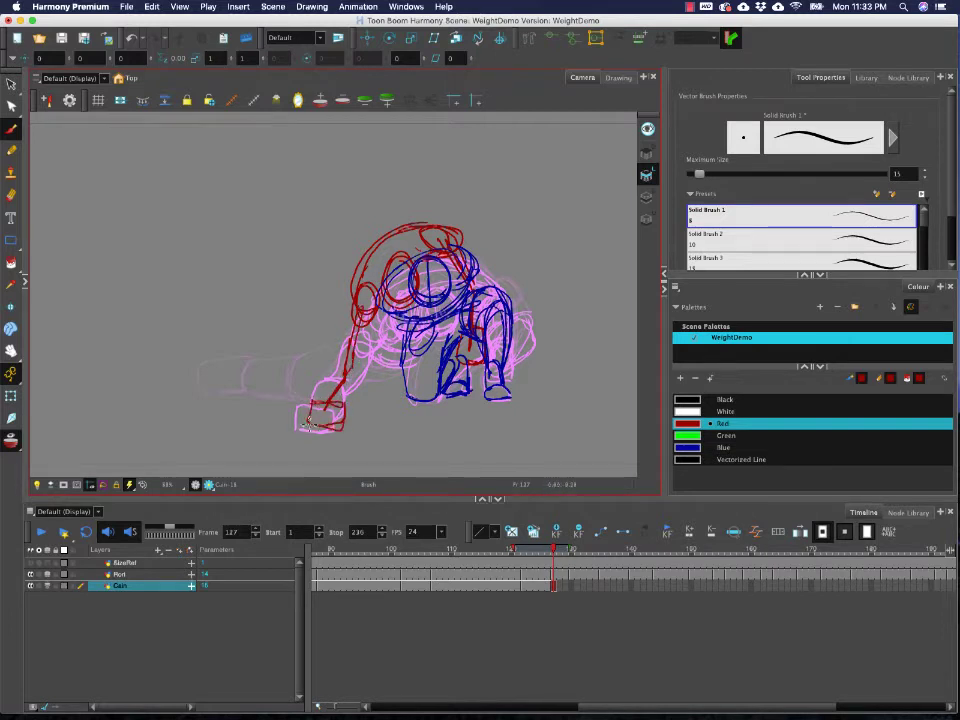
{"action": "mouse_move", "coordinate": [340, 396]}
{"action": "left_mouse_down"}
{"action": "mouse_move", "coordinate": [359, 363]}
{"action": "mouse_move", "coordinate": [348, 330]}
{"action": "mouse_move", "coordinate": [364, 373]}
{"action": "mouse_move", "coordinate": [347, 305]}
{"action": "left_mouse_up"}
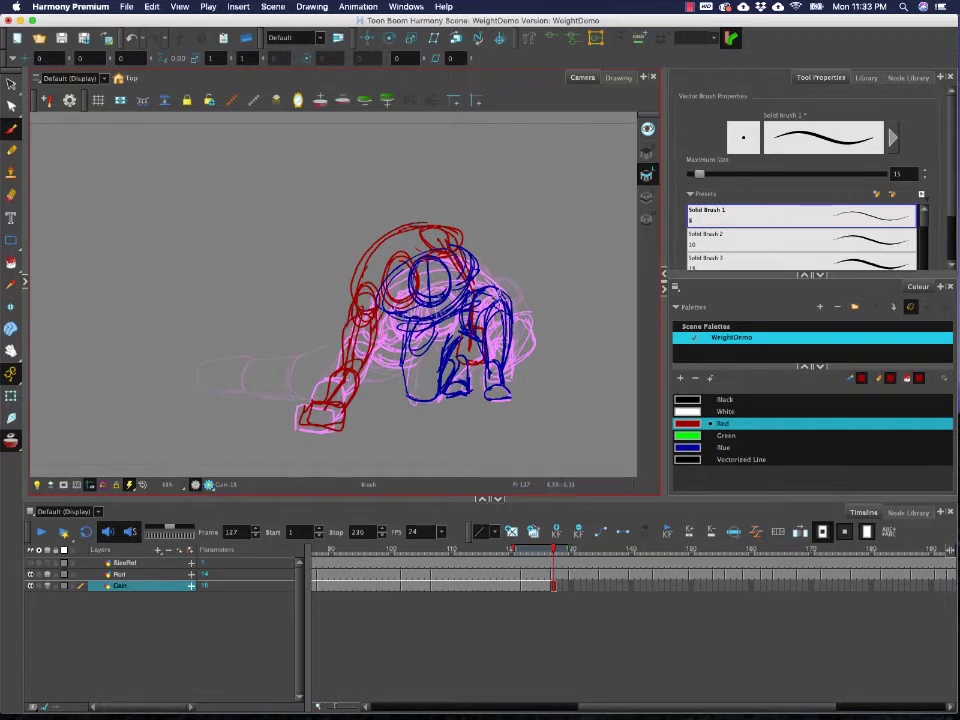
{"action": "left_click", "coordinate": [545, 551]}
{"action": "left_click_drag", "start_coordinate": [545, 551], "coordinate": [555, 551]}
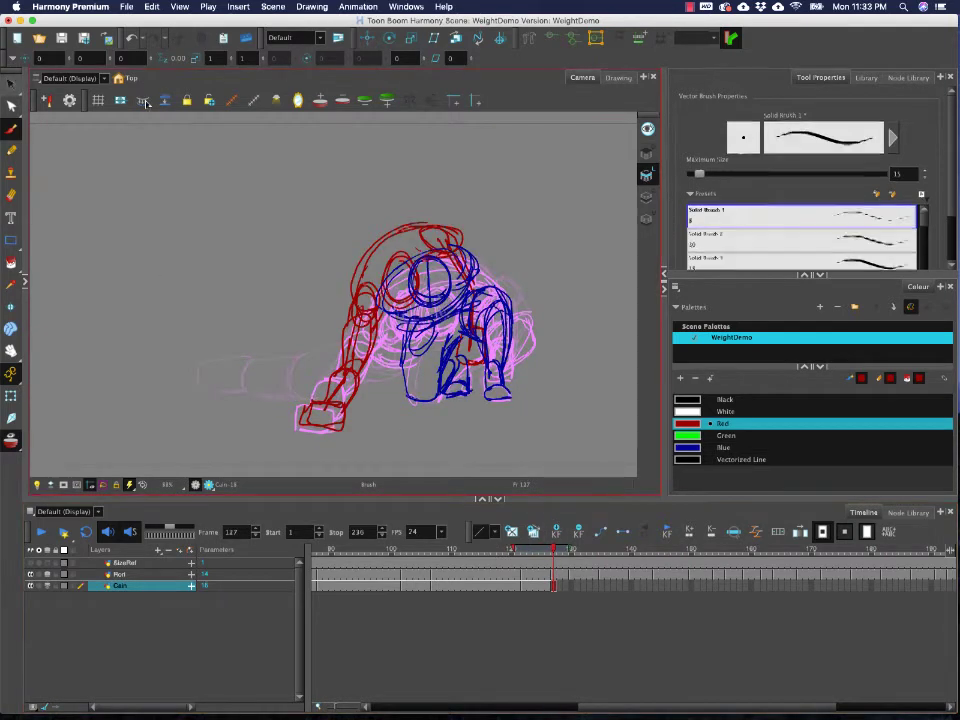
- Nudge Cain's outstretched arm slightly inward on frame 127 and reinforce the opposite shoulder with red strokes
{"action": "left_click", "coordinate": [10, 84]}
{"action": "left_click", "coordinate": [373, 341]}
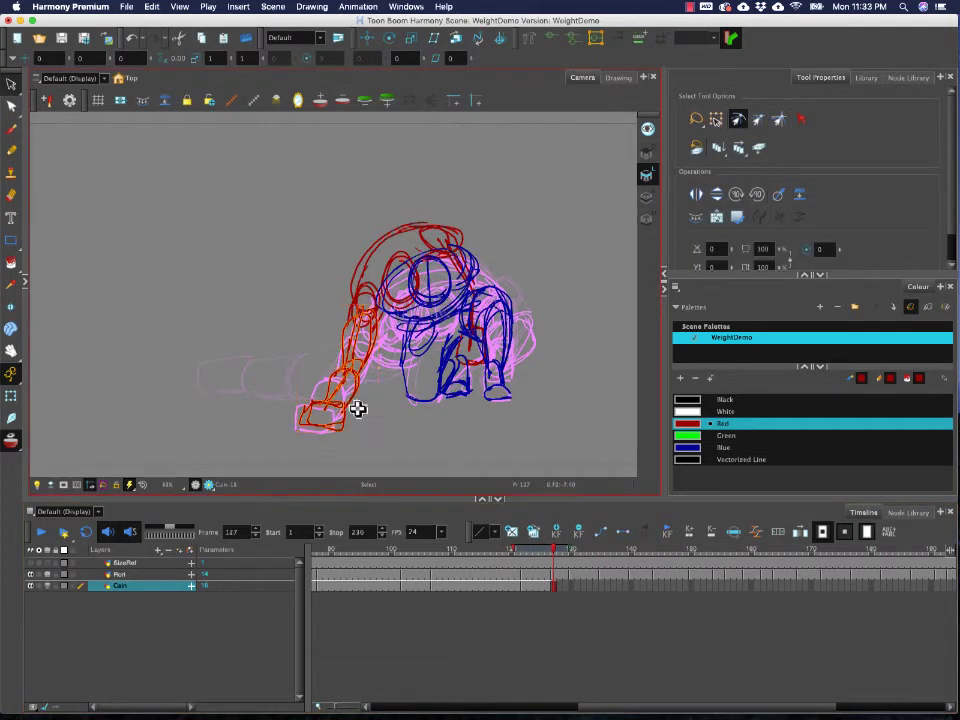
{"action": "left_click", "coordinate": [10, 128]}
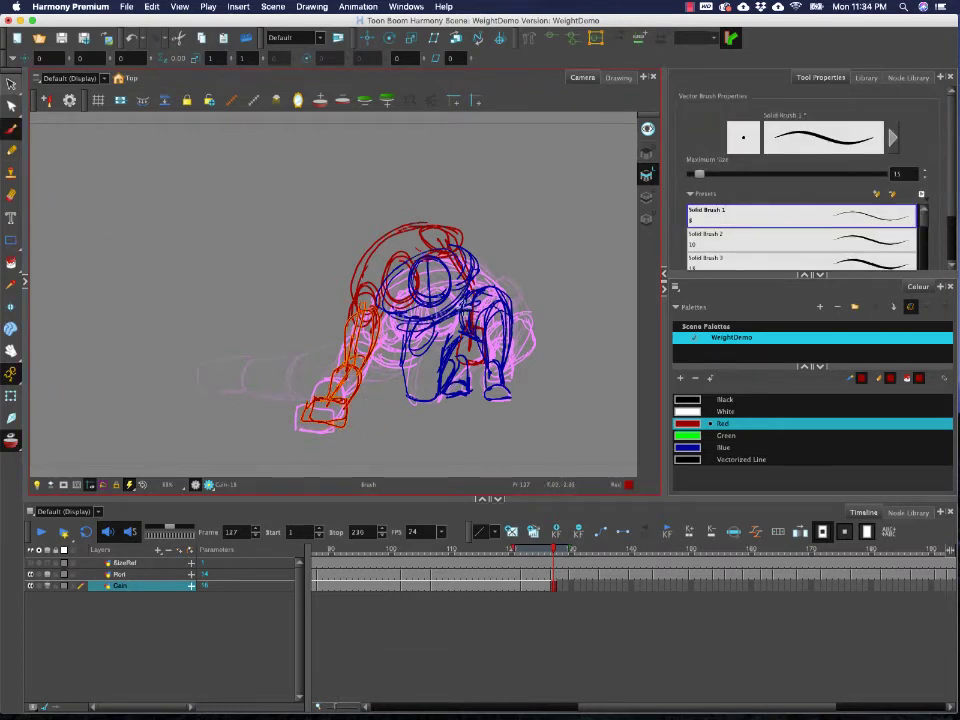
{"action": "left_click_drag", "start_coordinate": [455, 248], "coordinate": [472, 275]}
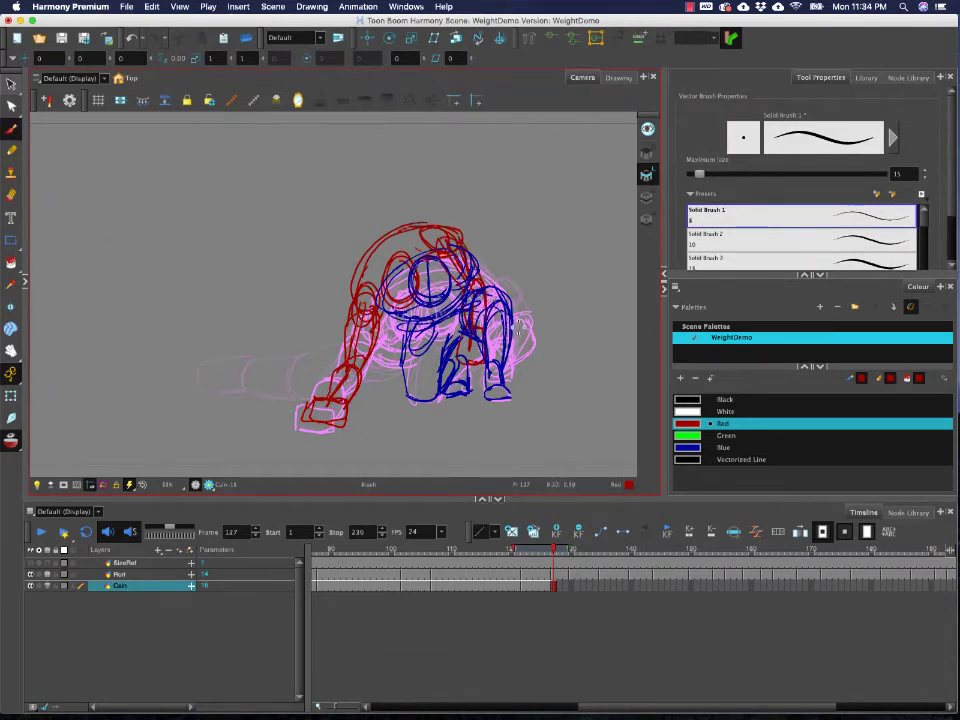
- Sketch Cain's head, arched back and both supporting arms in red on frame 131, redoing one shoulder stroke
{"action": "mouse_move", "coordinate": [554, 550]}
{"action": "left_mouse_down"}
{"action": "mouse_move", "coordinate": [574, 551]}
{"action": "mouse_move", "coordinate": [536, 548]}
{"action": "mouse_move", "coordinate": [577, 548]}
{"action": "left_mouse_up"}
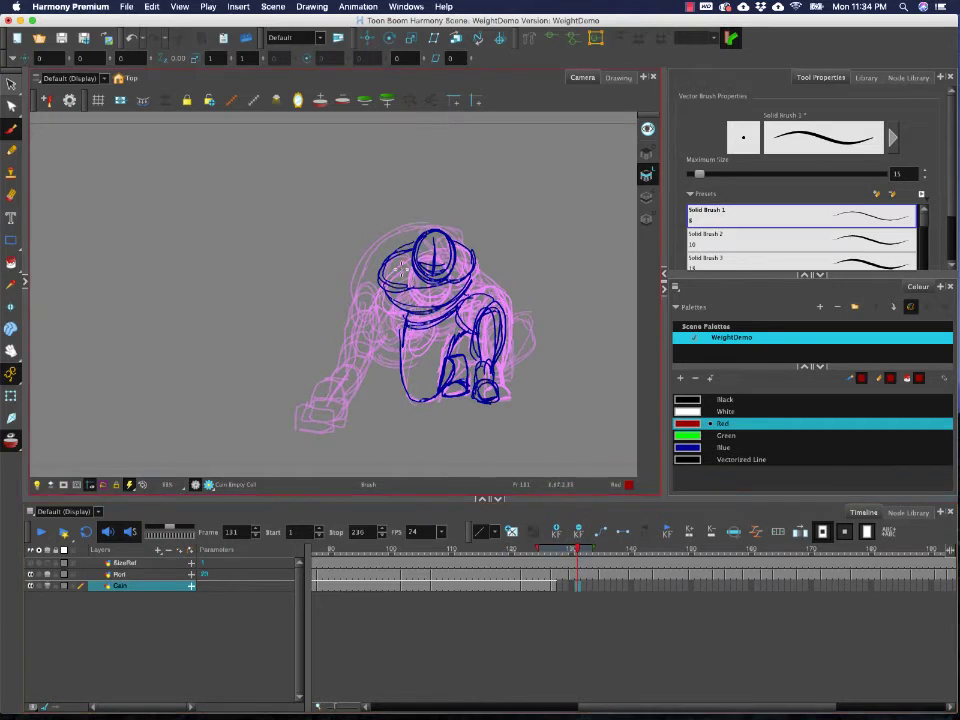
{"action": "mouse_move", "coordinate": [421, 286]}
{"action": "left_mouse_down"}
{"action": "mouse_move", "coordinate": [394, 262]}
{"action": "mouse_move", "coordinate": [375, 282]}
{"action": "mouse_move", "coordinate": [384, 232]}
{"action": "mouse_move", "coordinate": [439, 214]}
{"action": "mouse_move", "coordinate": [490, 270]}
{"action": "mouse_move", "coordinate": [483, 255]}
{"action": "mouse_move", "coordinate": [495, 293]}
{"action": "left_mouse_up"}
{"action": "mouse_move", "coordinate": [363, 224]}
{"action": "left_mouse_down"}
{"action": "mouse_move", "coordinate": [360, 300]}
{"action": "mouse_move", "coordinate": [375, 282]}
{"action": "mouse_move", "coordinate": [369, 258]}
{"action": "mouse_move", "coordinate": [370, 288]}
{"action": "left_mouse_up"}
{"action": "key", "text": "super+z"}
{"action": "mouse_move", "coordinate": [361, 345]}
{"action": "left_mouse_down"}
{"action": "mouse_move", "coordinate": [329, 404]}
{"action": "mouse_move", "coordinate": [362, 401]}
{"action": "mouse_move", "coordinate": [332, 410]}
{"action": "mouse_move", "coordinate": [362, 394]}
{"action": "mouse_move", "coordinate": [334, 388]}
{"action": "mouse_move", "coordinate": [369, 406]}
{"action": "mouse_move", "coordinate": [350, 411]}
{"action": "mouse_move", "coordinate": [362, 396]}
{"action": "mouse_move", "coordinate": [348, 344]}
{"action": "mouse_move", "coordinate": [355, 358]}
{"action": "mouse_move", "coordinate": [365, 263]}
{"action": "left_mouse_up"}
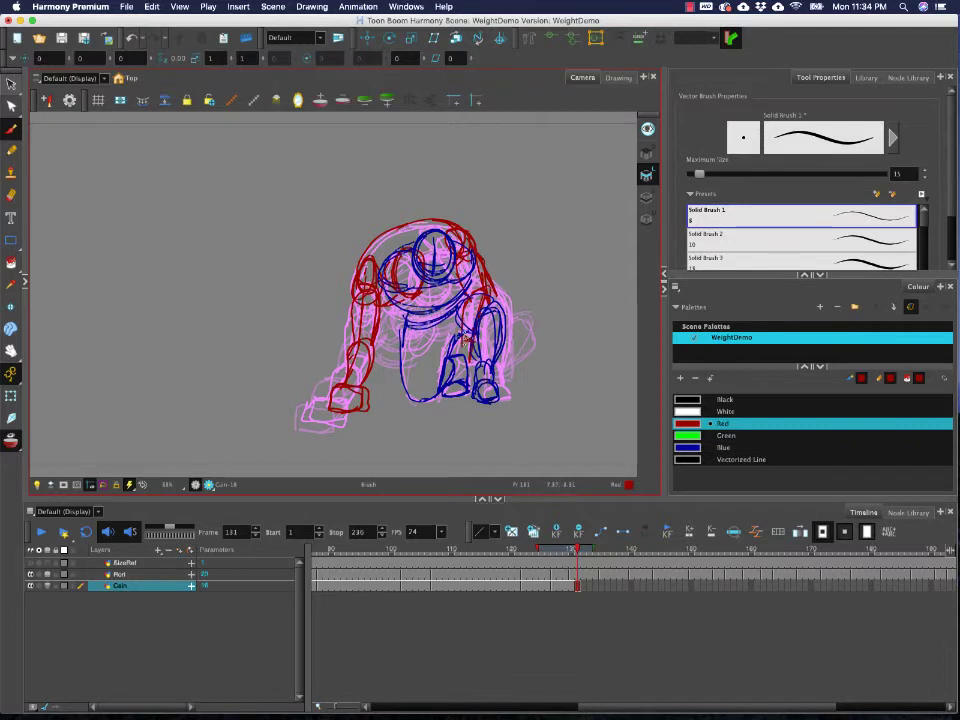
- Adjust Cain's head, back and far arm strokes slightly upward on frame 130 and add red strokes to the far arm
{"action": "mouse_move", "coordinate": [577, 551]}
{"action": "left_mouse_down"}
{"action": "mouse_move", "coordinate": [568, 552]}
{"action": "mouse_move", "coordinate": [577, 588]}
{"action": "mouse_move", "coordinate": [572, 552]}
{"action": "left_mouse_up"}
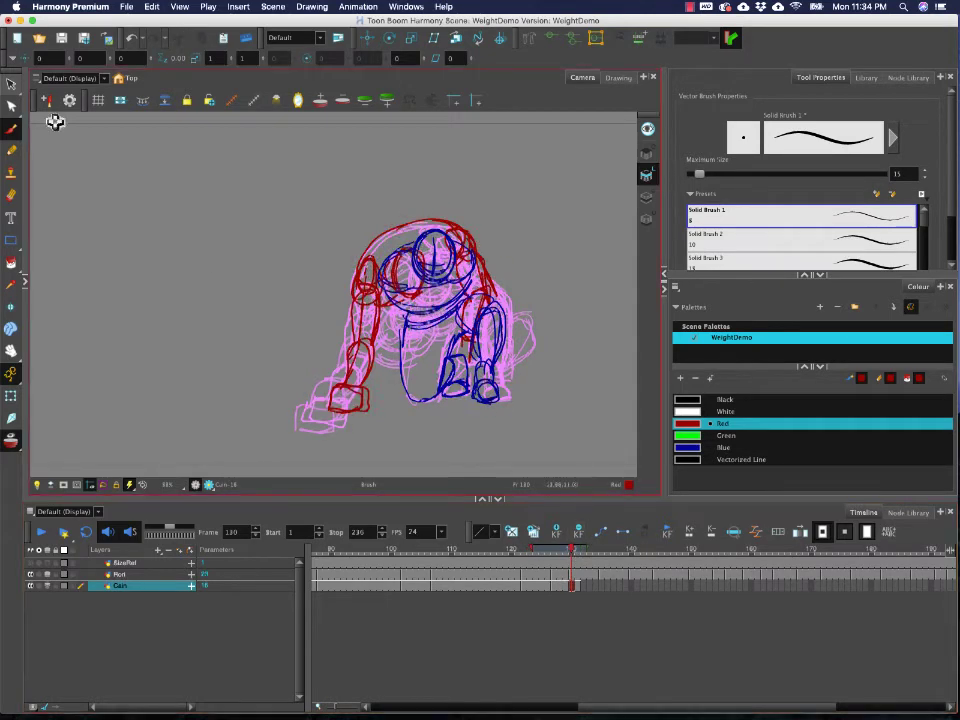
{"action": "key", "text": "alt+s"}
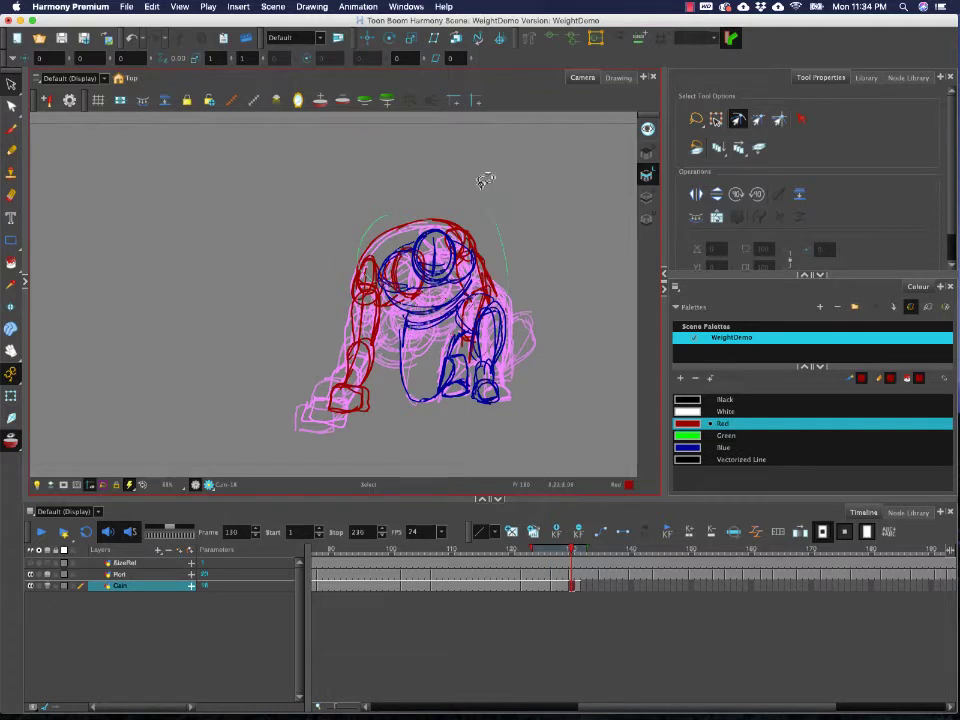
{"action": "left_click", "coordinate": [470, 244]}
{"action": "left_click_drag", "start_coordinate": [470, 244], "coordinate": [480, 232]}
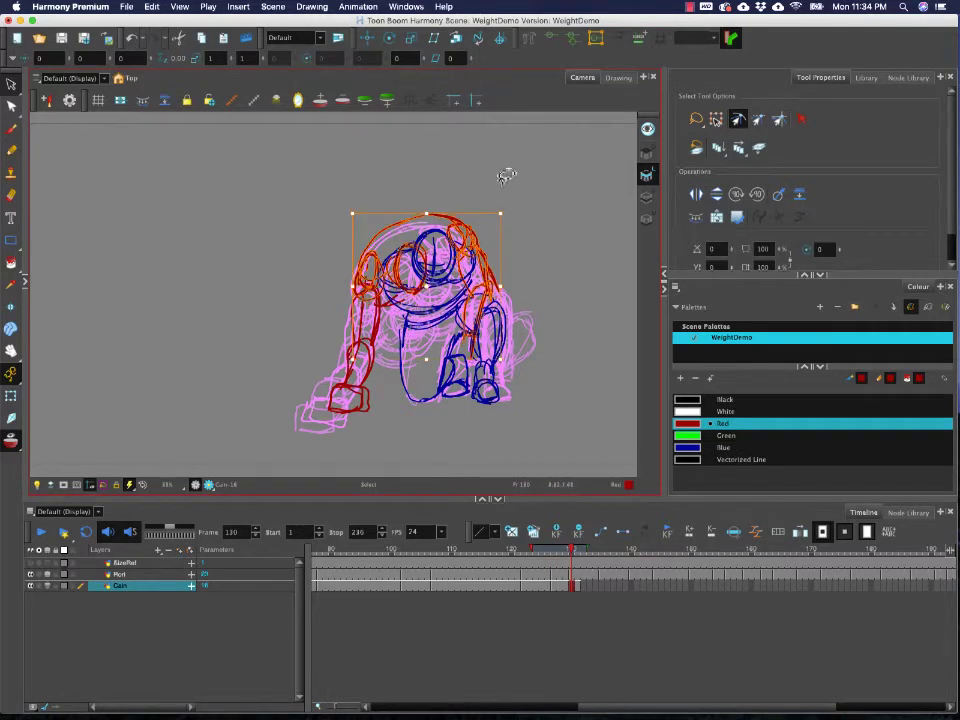
{"action": "left_click", "coordinate": [210, 178]}
{"action": "key", "text": "alt+b"}
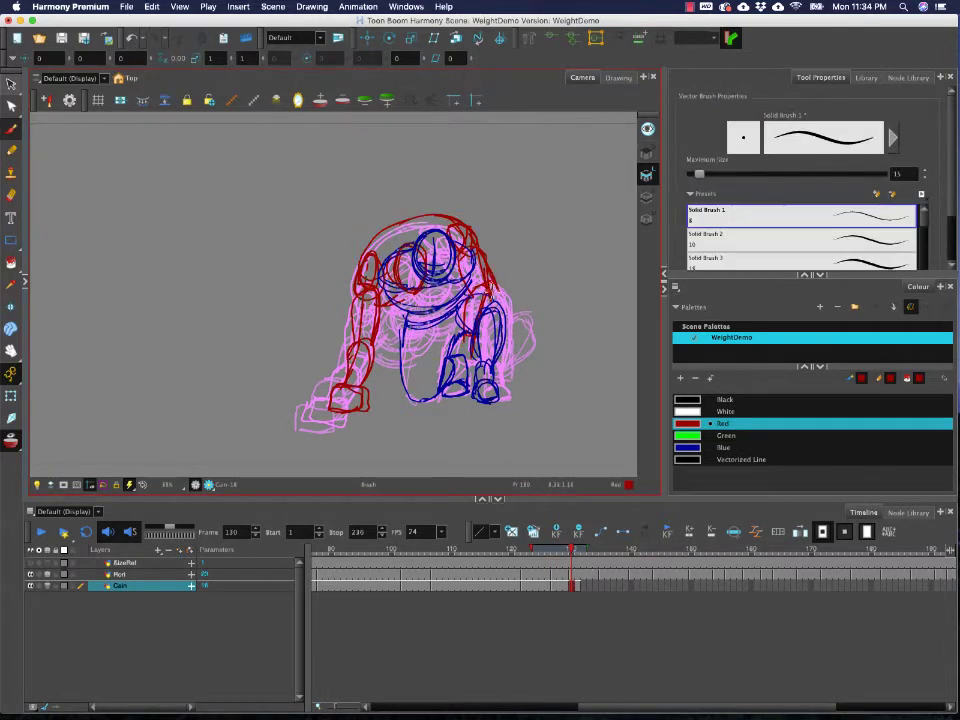
{"action": "mouse_move", "coordinate": [469, 331]}
{"action": "left_mouse_down"}
{"action": "mouse_move", "coordinate": [470, 363]}
{"action": "mouse_move", "coordinate": [478, 340]}
{"action": "left_mouse_up"}
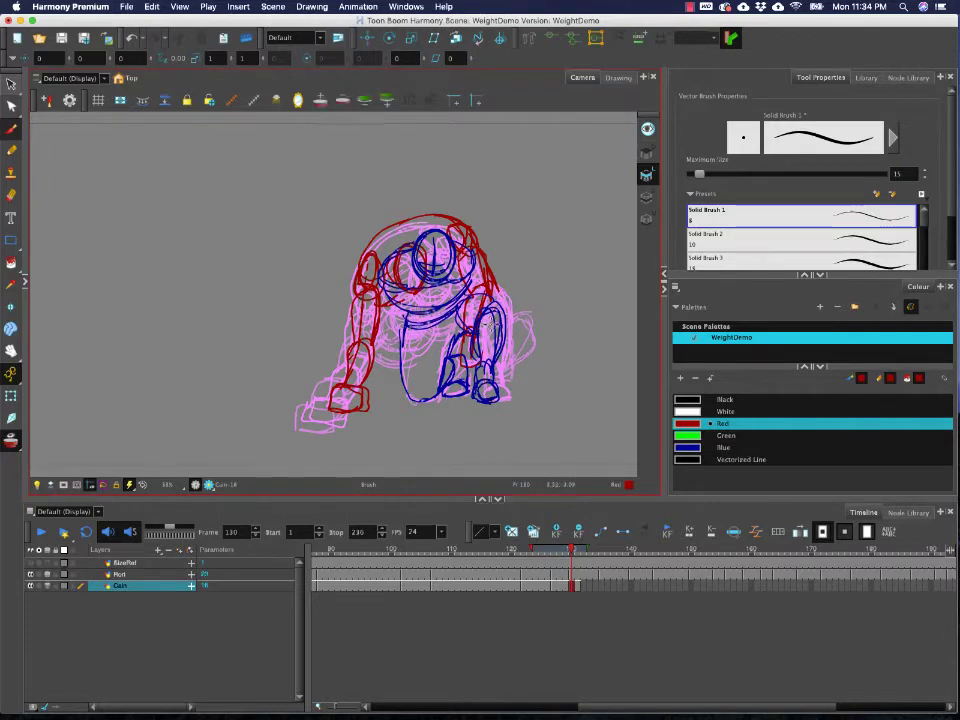
{"action": "mouse_move", "coordinate": [571, 549]}
{"action": "left_mouse_down"}
{"action": "mouse_move", "coordinate": [561, 549]}
{"action": "mouse_move", "coordinate": [572, 549]}
{"action": "left_mouse_up"}
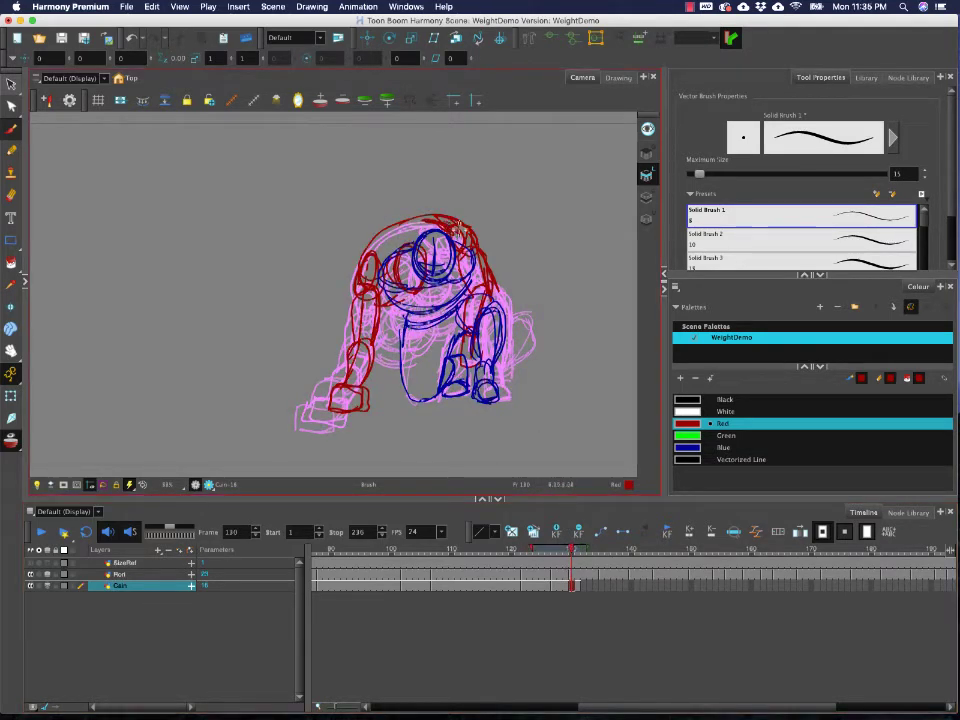
- Delete Cain's far shoulder, arm and upper back strokes on frame 130 and redraw the upper back curve in red
{"action": "key", "text": "alt+s"}
{"action": "mouse_move", "coordinate": [428, 186]}
{"action": "left_mouse_down"}
{"action": "mouse_move", "coordinate": [350, 228]}
{"action": "mouse_move", "coordinate": [518, 242]}
{"action": "left_mouse_up"}
{"action": "key", "text": "Delete"}
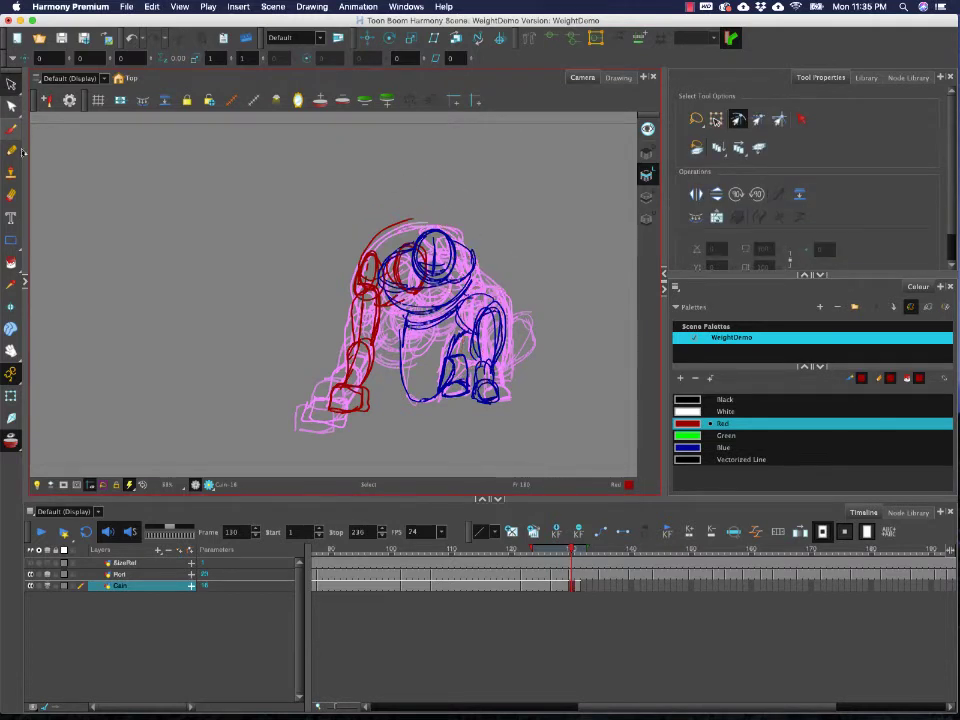
{"action": "left_click", "coordinate": [11, 128]}
{"action": "mouse_move", "coordinate": [447, 231]}
{"action": "left_mouse_down"}
{"action": "mouse_move", "coordinate": [464, 234]}
{"action": "mouse_move", "coordinate": [471, 252]}
{"action": "left_mouse_up"}
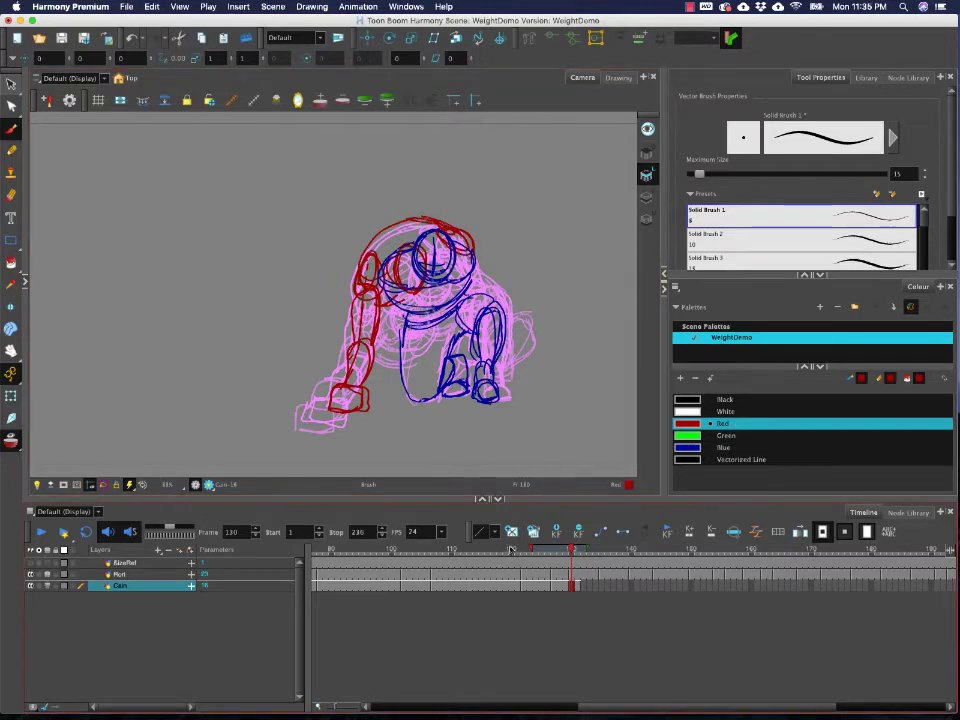
- Compare the pose with frame 127 and redraw Cain's far shoulder and arm in red on frame 130
{"action": "mouse_move", "coordinate": [484, 554]}
{"action": "left_mouse_down"}
{"action": "mouse_move", "coordinate": [472, 557]}
{"action": "mouse_move", "coordinate": [567, 560]}
{"action": "mouse_move", "coordinate": [522, 567]}
{"action": "mouse_move", "coordinate": [553, 567]}
{"action": "left_mouse_up"}
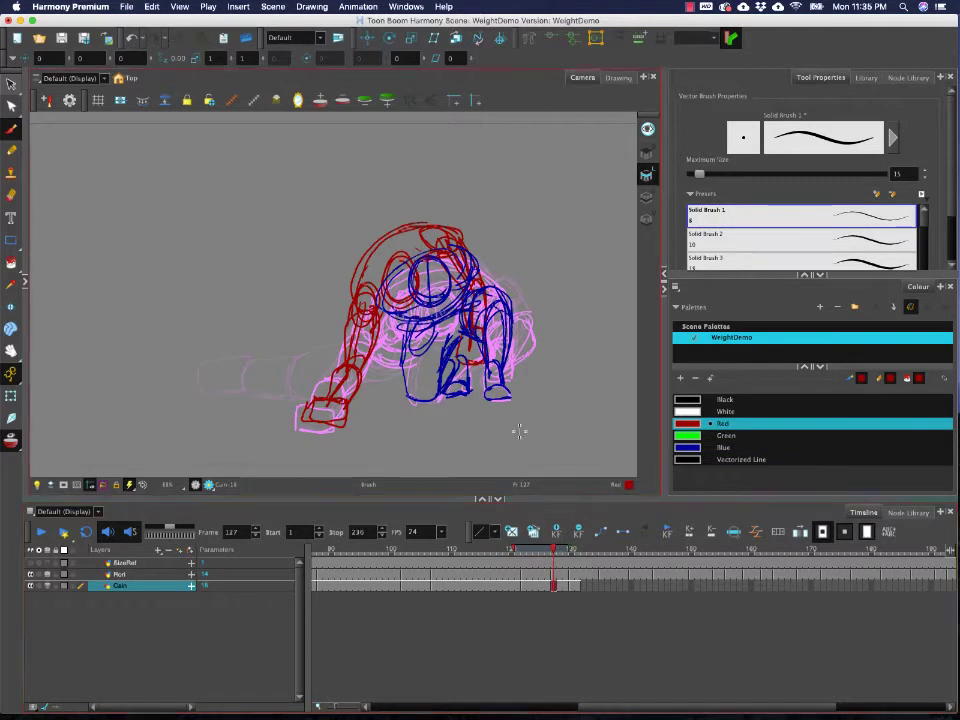
{"action": "key", "text": "g"}
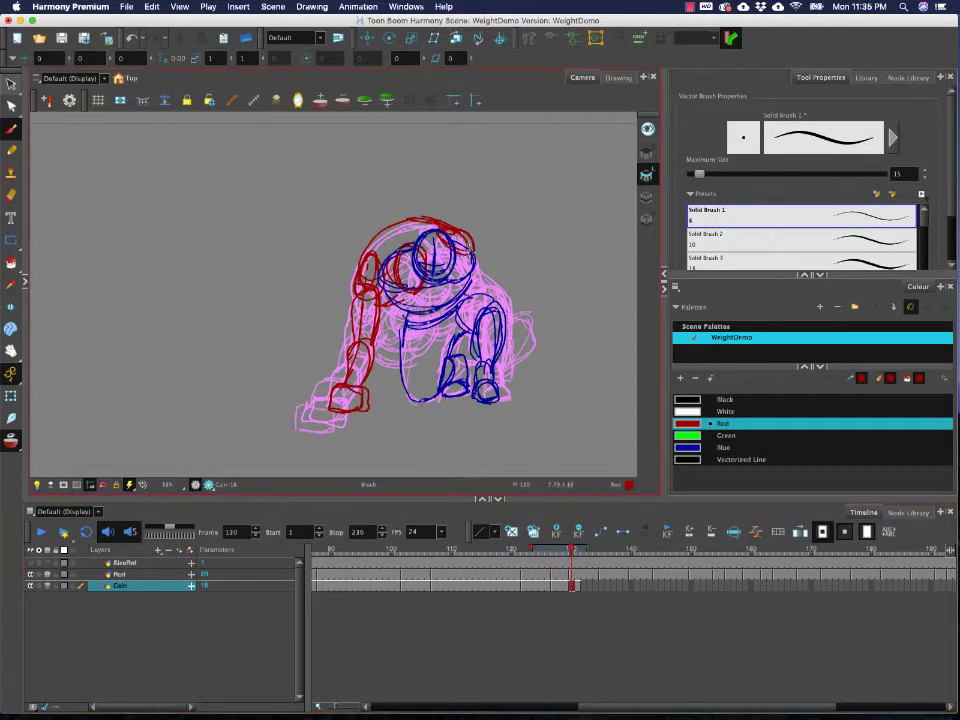
{"action": "mouse_move", "coordinate": [425, 217]}
{"action": "left_mouse_down"}
{"action": "mouse_move", "coordinate": [475, 247]}
{"action": "mouse_move", "coordinate": [460, 222]}
{"action": "mouse_move", "coordinate": [477, 242]}
{"action": "mouse_move", "coordinate": [477, 325]}
{"action": "mouse_move", "coordinate": [455, 357]}
{"action": "mouse_move", "coordinate": [479, 322]}
{"action": "mouse_move", "coordinate": [500, 392]}
{"action": "mouse_move", "coordinate": [490, 300]}
{"action": "left_mouse_up"}
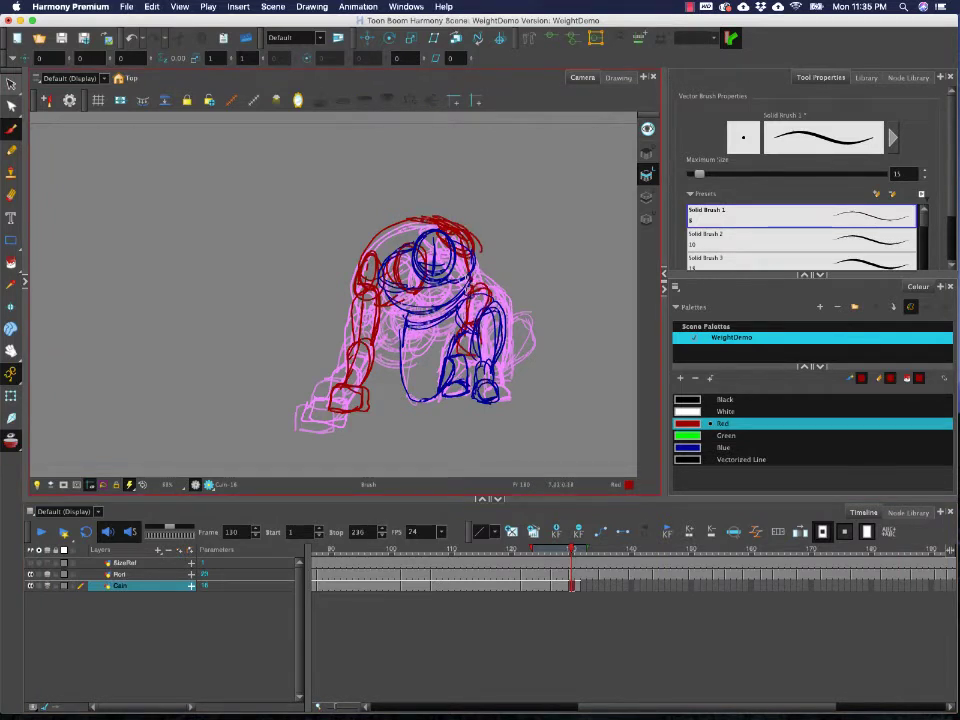
{"action": "mouse_move", "coordinate": [456, 245]}
{"action": "left_mouse_down"}
{"action": "mouse_move", "coordinate": [475, 290]}
{"action": "mouse_move", "coordinate": [486, 284]}
{"action": "left_mouse_up"}
- Sketch Cain's head, lowered back curve and near shoulder in red on frame 135
{"action": "left_click_drag", "start_coordinate": [572, 551], "coordinate": [603, 554]}
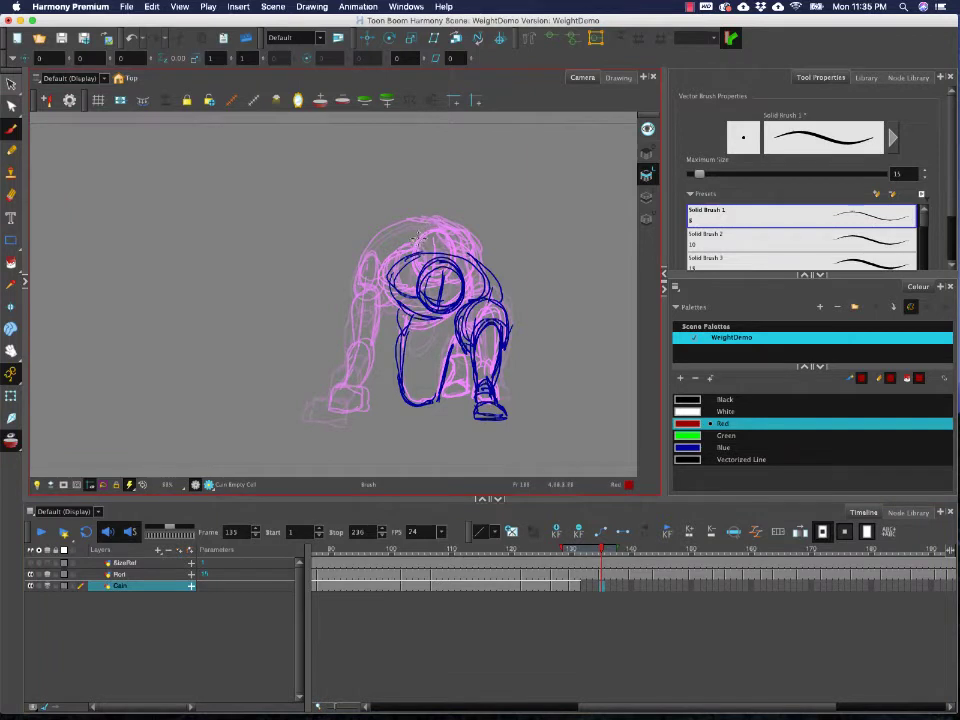
{"action": "mouse_move", "coordinate": [402, 280]}
{"action": "left_mouse_down"}
{"action": "mouse_move", "coordinate": [436, 258]}
{"action": "mouse_move", "coordinate": [404, 264]}
{"action": "mouse_move", "coordinate": [430, 290]}
{"action": "mouse_move", "coordinate": [416, 292]}
{"action": "mouse_move", "coordinate": [436, 290]}
{"action": "mouse_move", "coordinate": [474, 250]}
{"action": "mouse_move", "coordinate": [481, 287]}
{"action": "left_mouse_up"}
{"action": "mouse_move", "coordinate": [384, 285]}
{"action": "left_mouse_down"}
{"action": "mouse_move", "coordinate": [447, 232]}
{"action": "mouse_move", "coordinate": [465, 284]}
{"action": "mouse_move", "coordinate": [472, 248]}
{"action": "mouse_move", "coordinate": [481, 268]}
{"action": "left_mouse_up"}
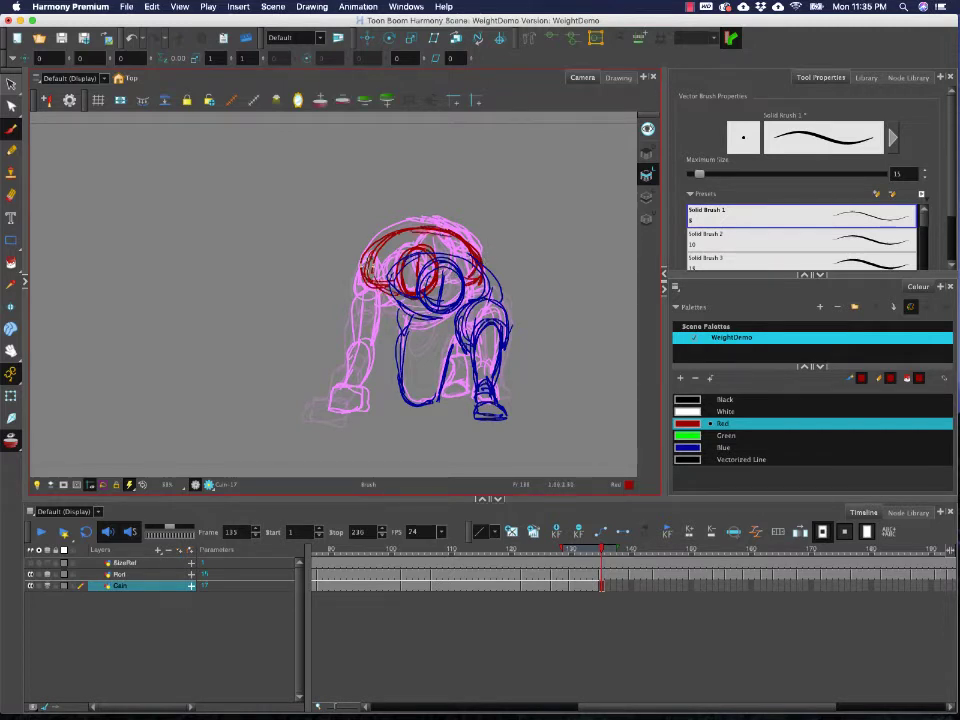
{"action": "mouse_move", "coordinate": [371, 262]}
{"action": "left_mouse_down"}
{"action": "mouse_move", "coordinate": [388, 262]}
{"action": "mouse_move", "coordinate": [374, 287]}
{"action": "left_mouse_up"}
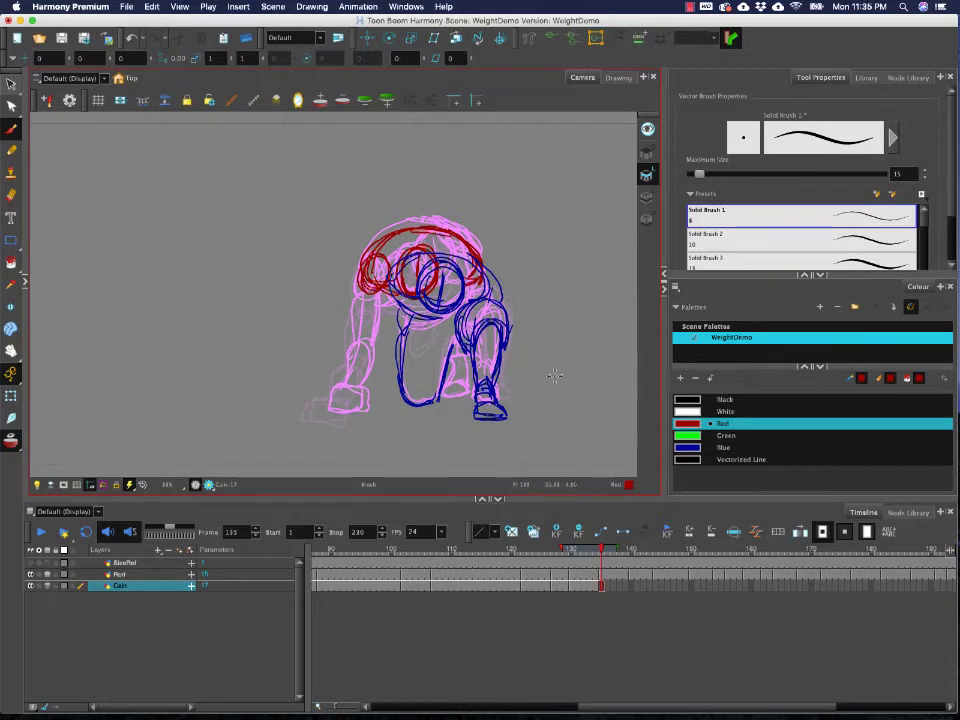
{"action": "mouse_move", "coordinate": [602, 550]}
{"action": "left_mouse_down"}
{"action": "mouse_move", "coordinate": [592, 558]}
{"action": "mouse_move", "coordinate": [601, 558]}
{"action": "left_mouse_up"}
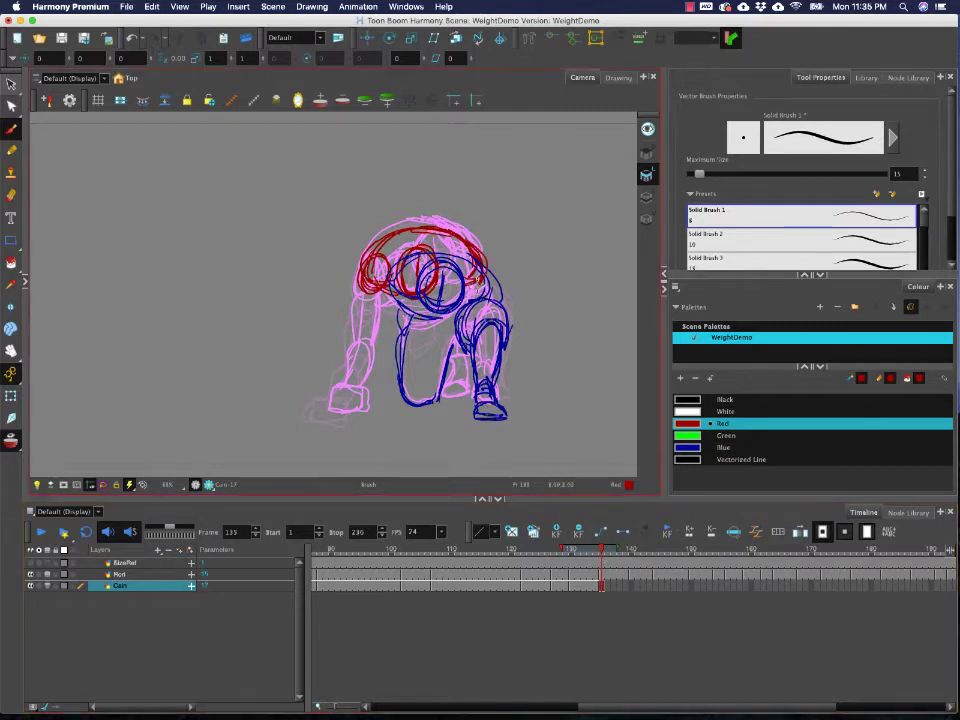
- Sketch Cain's far shoulder and supporting arm with its hand in red on frame 135
{"action": "mouse_move", "coordinate": [478, 256]}
{"action": "left_mouse_down"}
{"action": "mouse_move", "coordinate": [467, 270]}
{"action": "mouse_move", "coordinate": [482, 284]}
{"action": "left_mouse_up"}
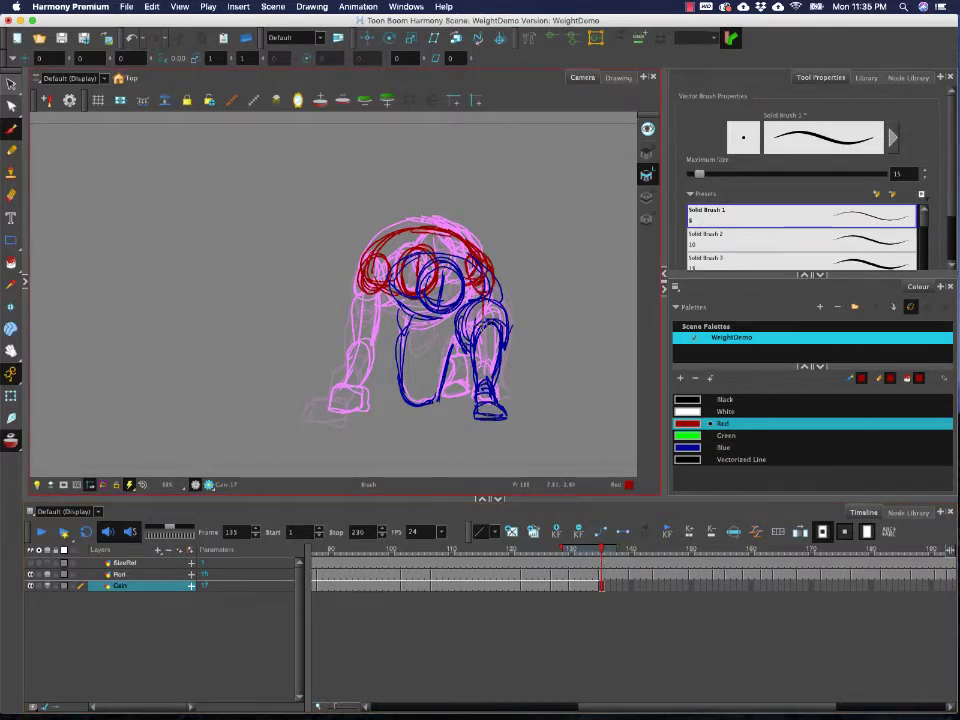
{"action": "mouse_move", "coordinate": [466, 370]}
{"action": "left_mouse_down"}
{"action": "mouse_move", "coordinate": [476, 409]}
{"action": "mouse_move", "coordinate": [465, 371]}
{"action": "mouse_move", "coordinate": [473, 367]}
{"action": "mouse_move", "coordinate": [461, 391]}
{"action": "mouse_move", "coordinate": [486, 325]}
{"action": "left_mouse_up"}
{"action": "left_click_drag", "start_coordinate": [488, 276], "coordinate": [483, 323]}
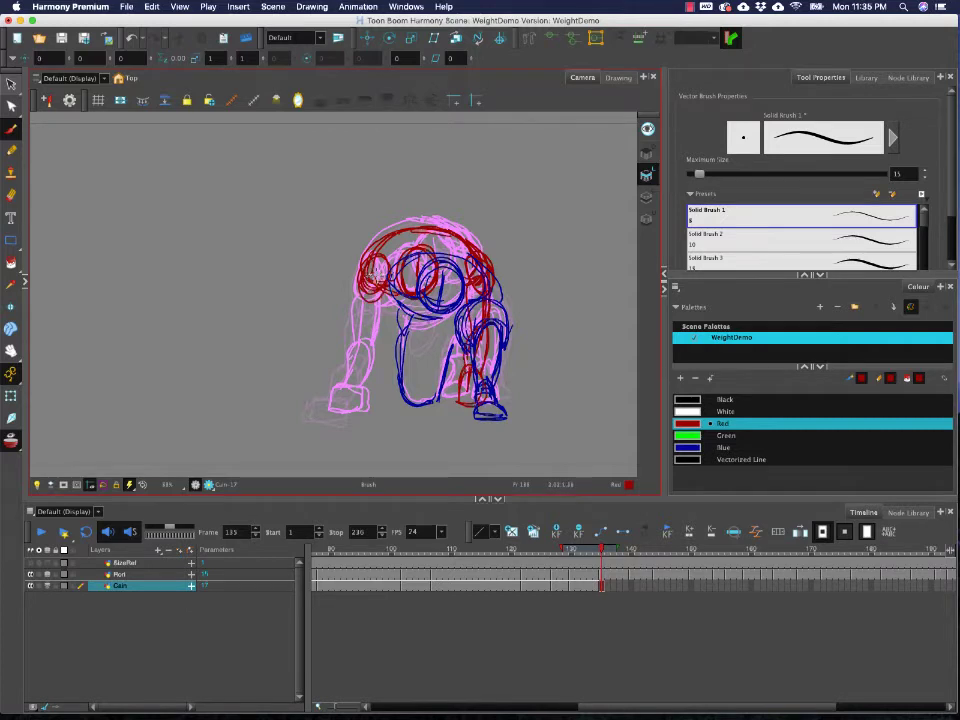
- Reposition Cain's head strokes slightly on frame 130 and return to frame 135 with the Brush tool
{"action": "left_click", "coordinate": [587, 553]}
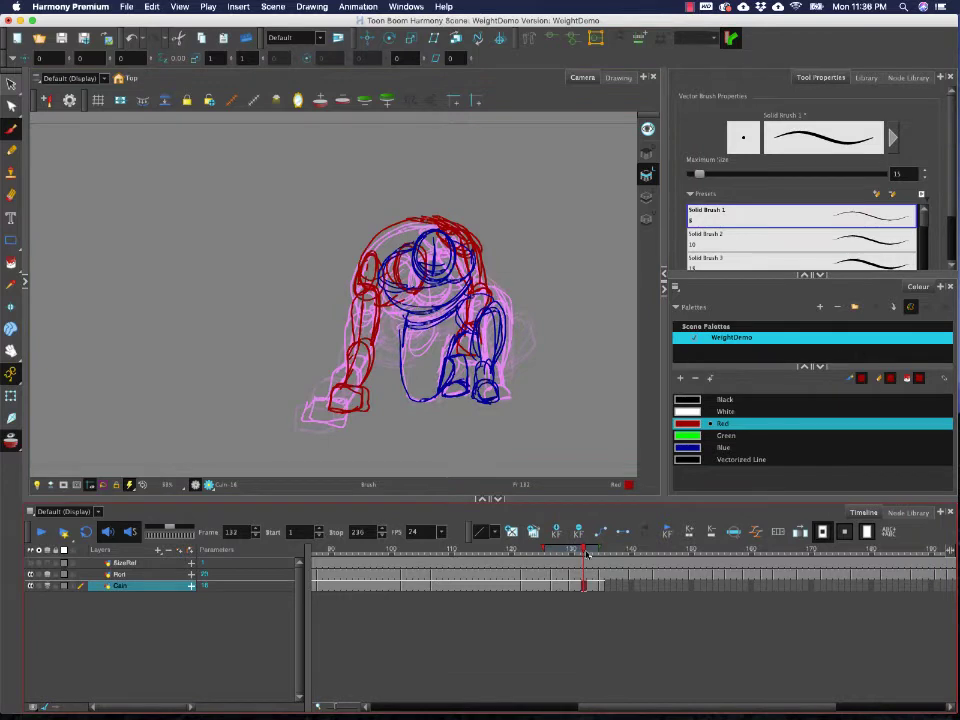
{"action": "mouse_move", "coordinate": [587, 553]}
{"action": "left_mouse_down"}
{"action": "mouse_move", "coordinate": [546, 553]}
{"action": "mouse_move", "coordinate": [571, 552]}
{"action": "left_mouse_up"}
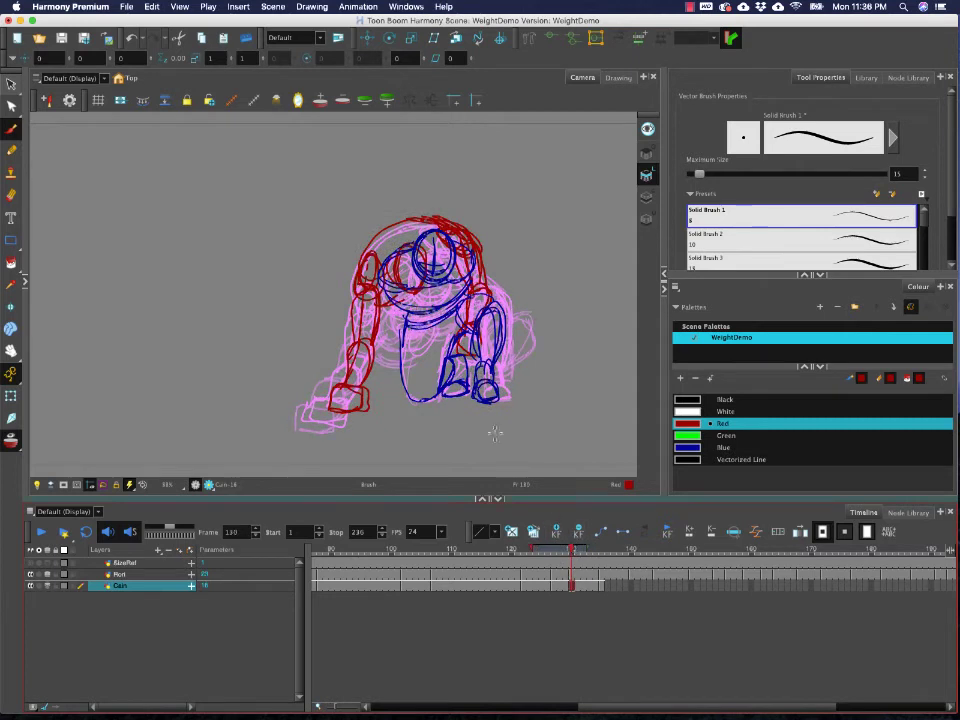
{"action": "left_click", "coordinate": [11, 83]}
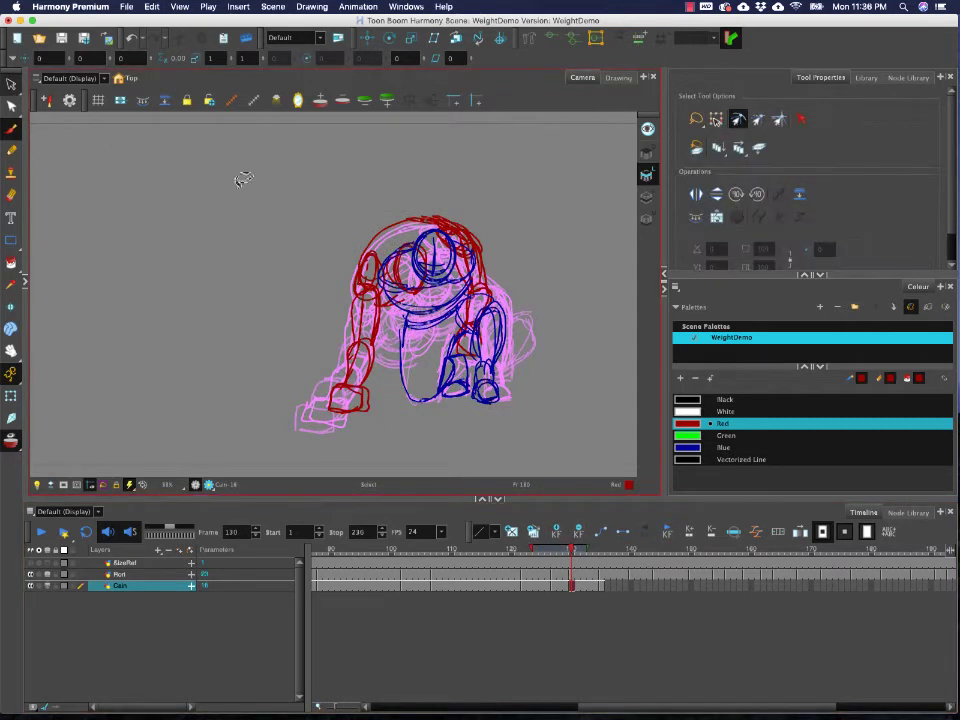
{"action": "left_click", "coordinate": [424, 253], "text": "shift"}
{"action": "left_click", "coordinate": [431, 289], "text": "shift"}
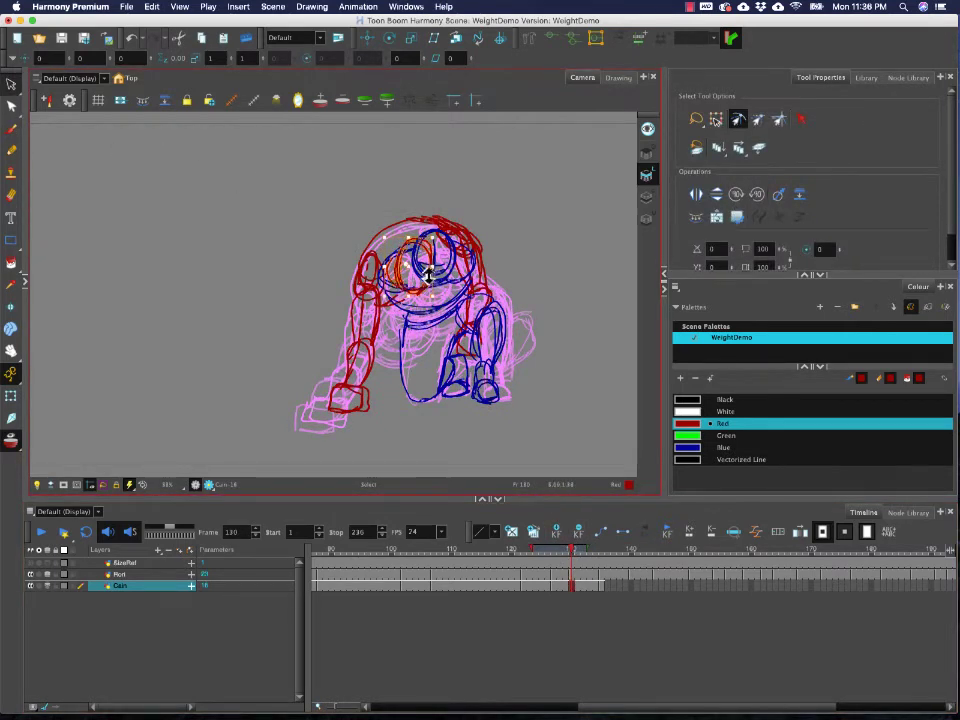
{"action": "left_click_drag", "start_coordinate": [428, 275], "coordinate": [429, 278]}
{"action": "left_click", "coordinate": [110, 155]}
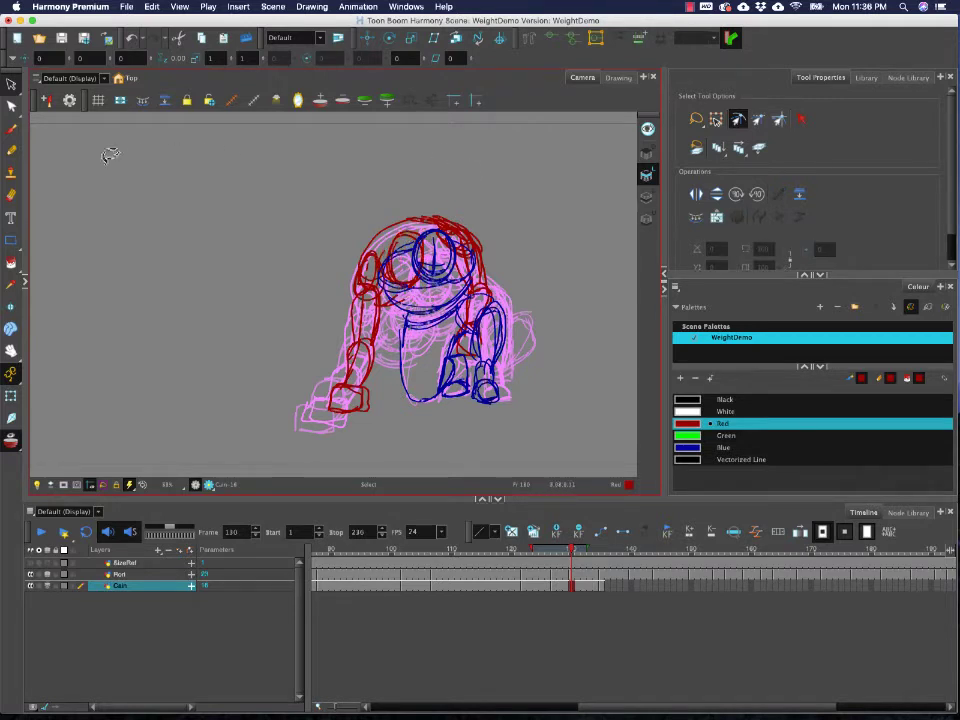
{"action": "left_click", "coordinate": [11, 129]}
{"action": "left_click_drag", "start_coordinate": [573, 550], "coordinate": [601, 550]}
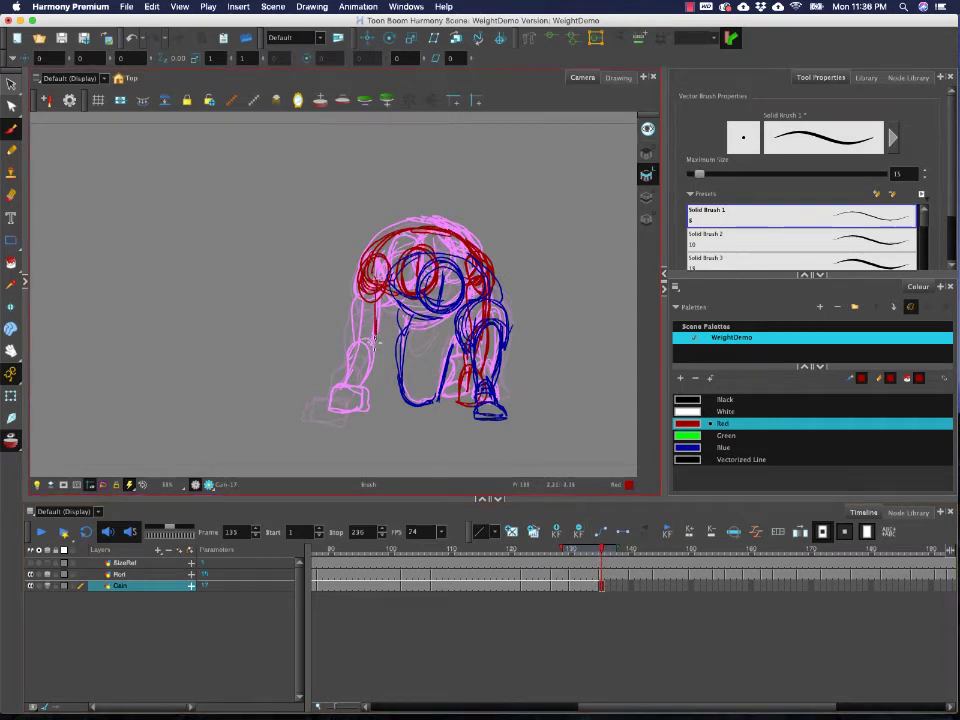
- Sketch Cain's remaining supporting arm from the shoulder down to its hand in red on frame 135
{"action": "mouse_move", "coordinate": [372, 340]}
{"action": "left_mouse_down"}
{"action": "mouse_move", "coordinate": [359, 378]}
{"action": "mouse_move", "coordinate": [336, 395]}
{"action": "mouse_move", "coordinate": [371, 391]}
{"action": "mouse_move", "coordinate": [342, 408]}
{"action": "mouse_move", "coordinate": [361, 373]}
{"action": "mouse_move", "coordinate": [369, 398]}
{"action": "mouse_move", "coordinate": [364, 345]}
{"action": "mouse_move", "coordinate": [384, 359]}
{"action": "mouse_move", "coordinate": [357, 306]}
{"action": "mouse_move", "coordinate": [380, 341]}
{"action": "left_mouse_up"}
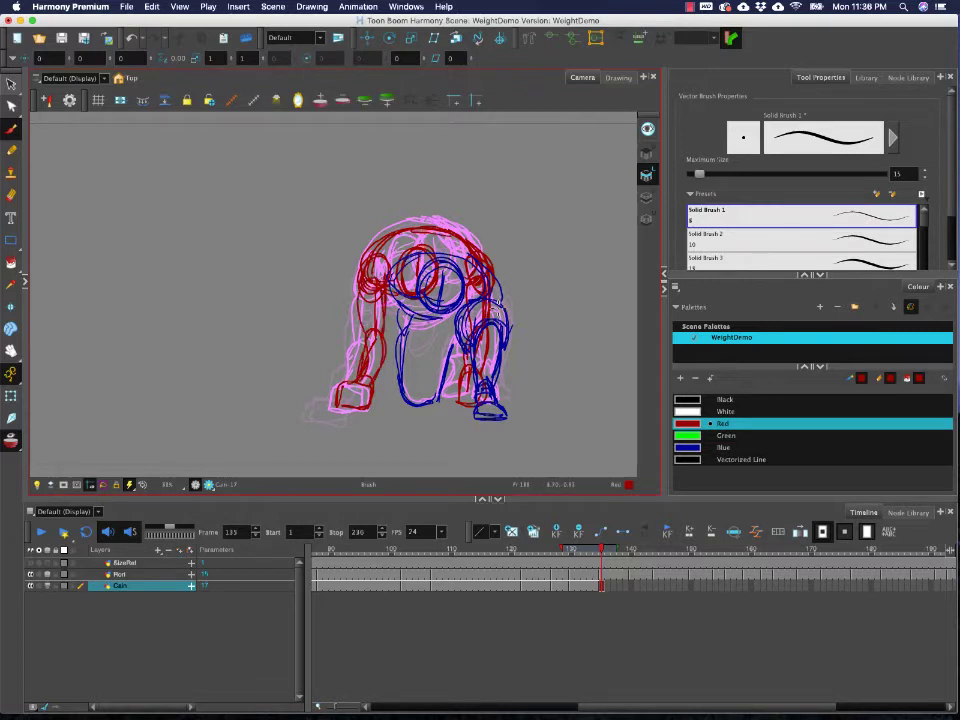
- Compare with the preceding pose and sketch Cain's arched back and shoulders in red on frame 140
{"action": "left_click", "coordinate": [632, 586]}
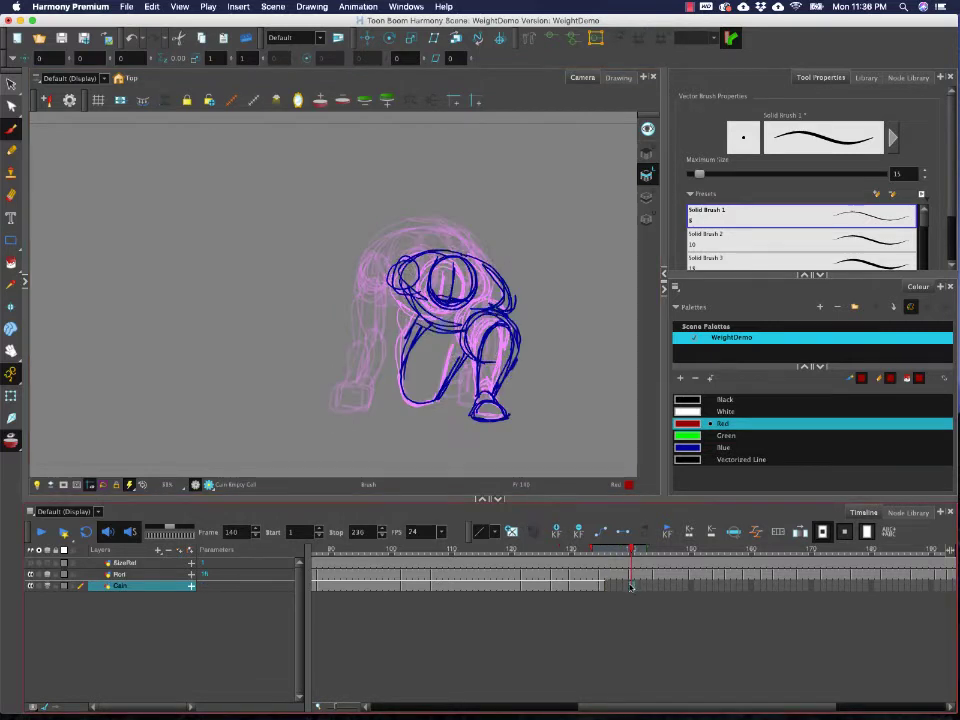
{"action": "left_click_drag", "start_coordinate": [597, 551], "coordinate": [632, 552]}
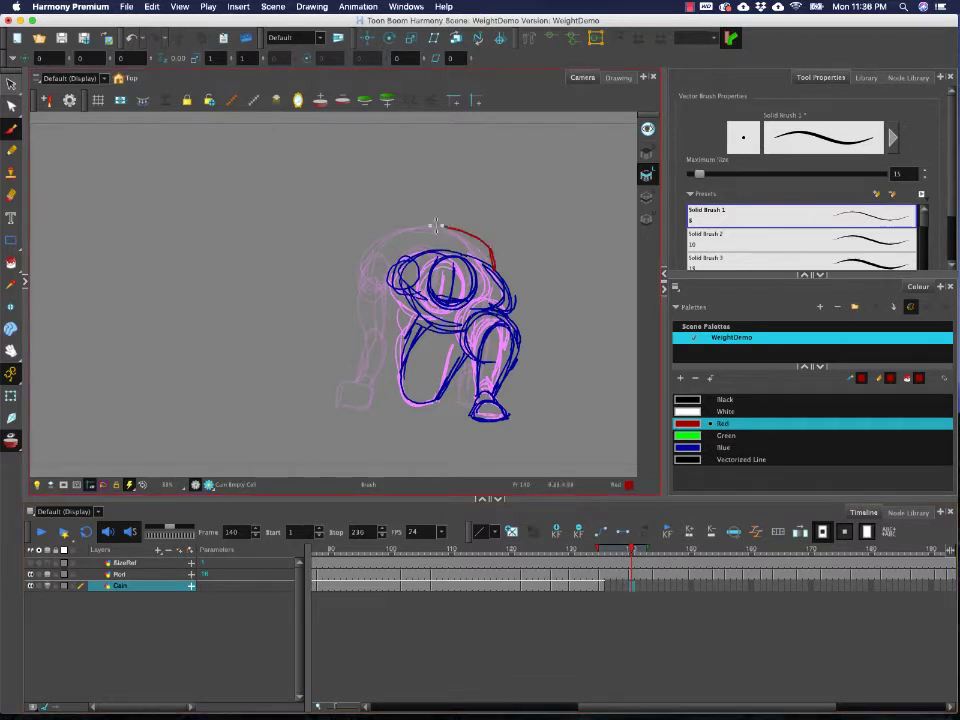
{"action": "left_click_drag", "start_coordinate": [392, 238], "coordinate": [405, 234]}
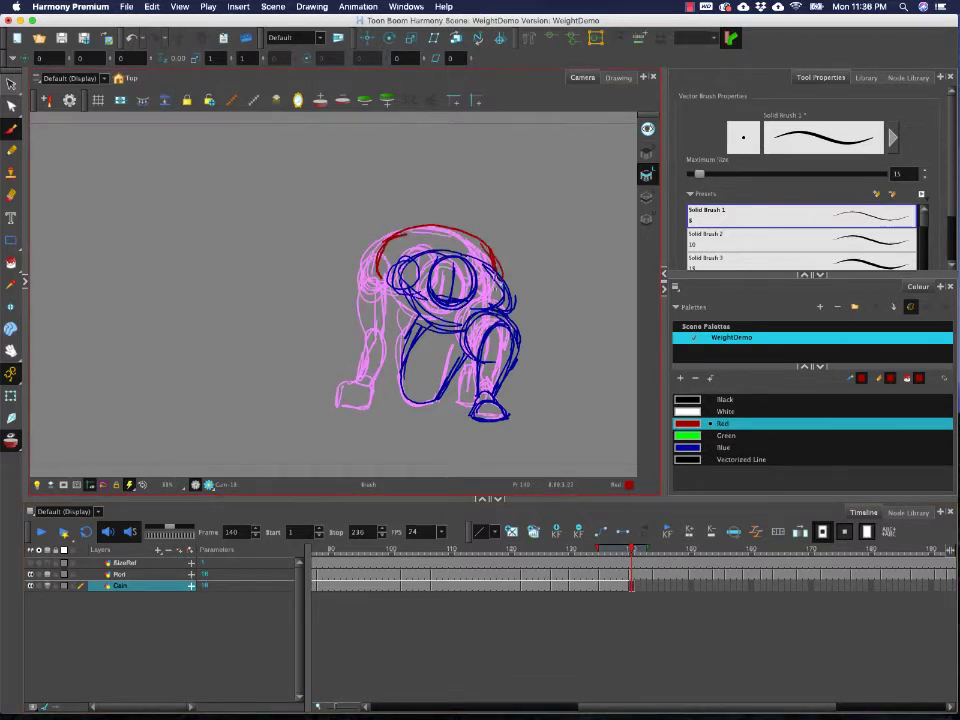
{"action": "left_click_drag", "start_coordinate": [482, 248], "coordinate": [504, 264]}
- Sketch Cain's two supporting arms with their hands and the lowered head in red on frame 140
{"action": "mouse_move", "coordinate": [400, 242]}
{"action": "left_mouse_down"}
{"action": "mouse_move", "coordinate": [382, 335]}
{"action": "mouse_move", "coordinate": [382, 297]}
{"action": "mouse_move", "coordinate": [352, 380]}
{"action": "left_mouse_up"}
{"action": "left_click_drag", "start_coordinate": [391, 327], "coordinate": [375, 375]}
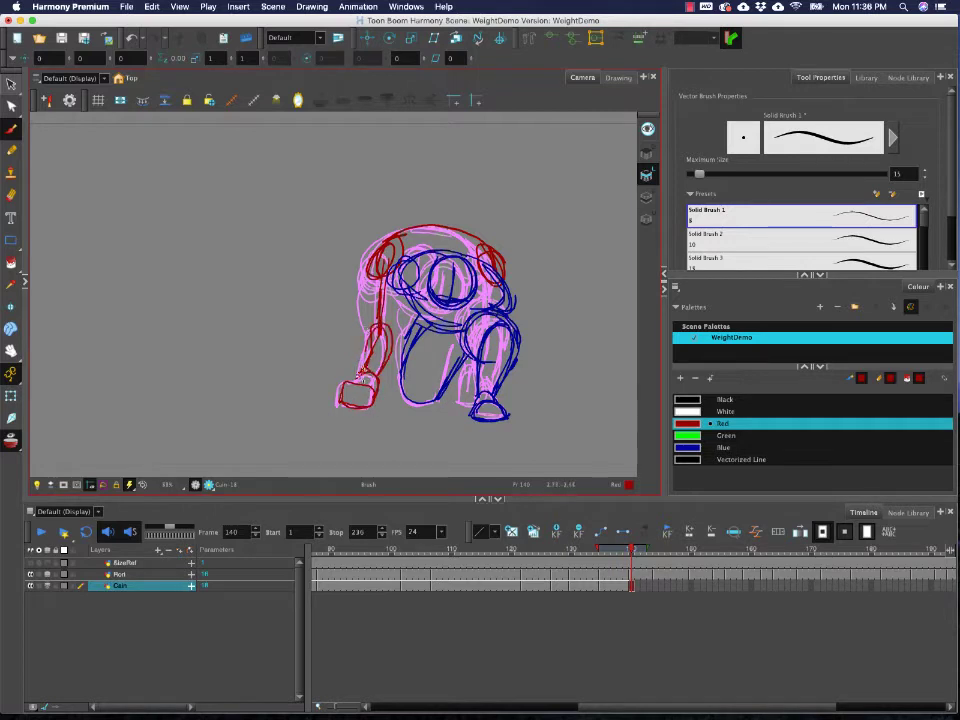
{"action": "left_click_drag", "start_coordinate": [394, 292], "coordinate": [377, 336]}
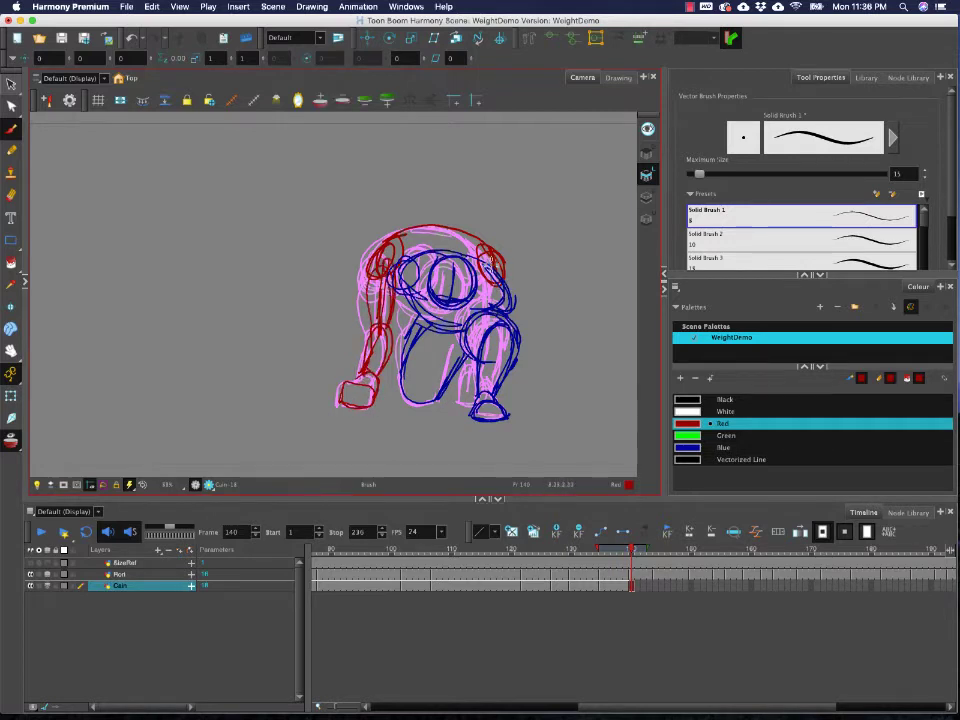
{"action": "left_click_drag", "start_coordinate": [494, 274], "coordinate": [496, 318]}
{"action": "mouse_move", "coordinate": [469, 369]}
{"action": "left_mouse_down"}
{"action": "mouse_move", "coordinate": [497, 338]}
{"action": "mouse_move", "coordinate": [497, 316]}
{"action": "mouse_move", "coordinate": [488, 364]}
{"action": "left_mouse_up"}
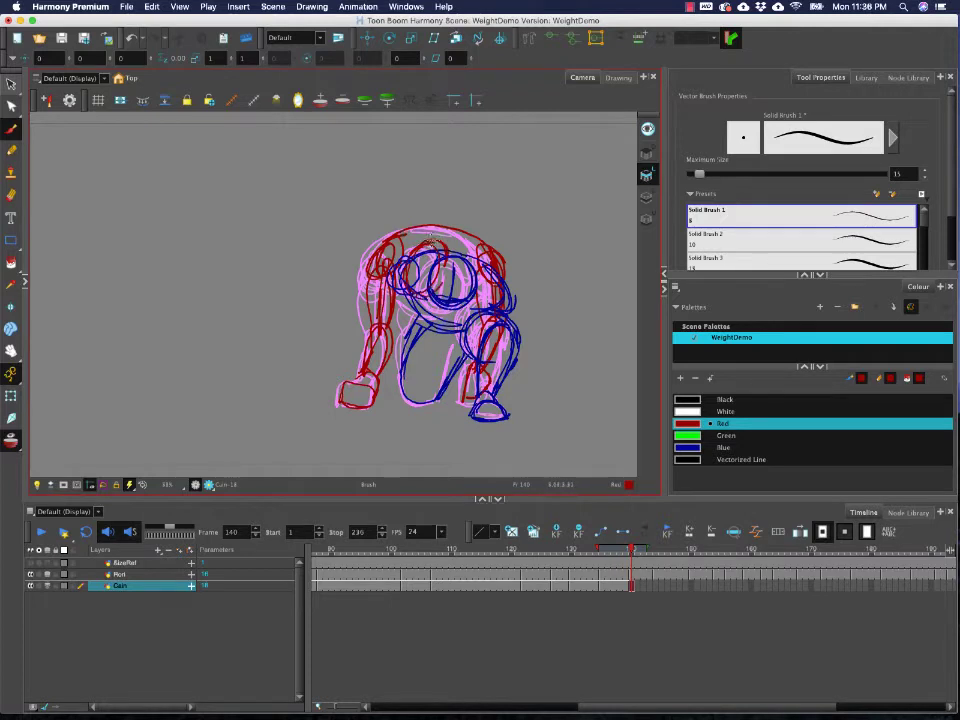
- Sketch Cain's back curve, head, and one shoulder with its arm line in red on frame 144
{"action": "left_click", "coordinate": [656, 550]}
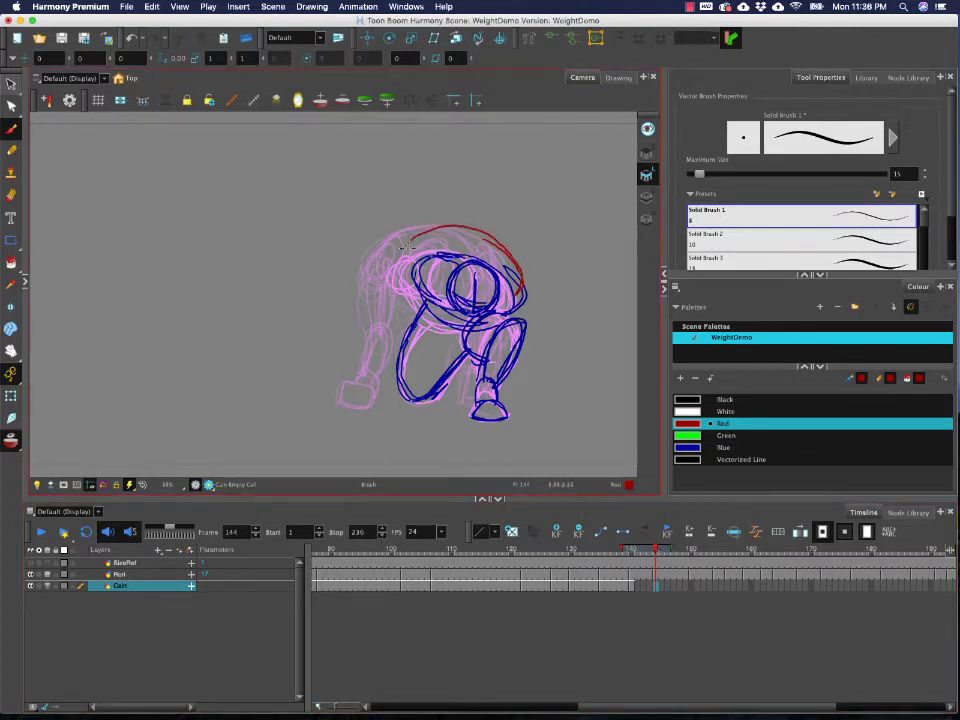
{"action": "mouse_move", "coordinate": [408, 247]}
{"action": "left_mouse_down"}
{"action": "mouse_move", "coordinate": [440, 228]}
{"action": "mouse_move", "coordinate": [485, 229]}
{"action": "mouse_move", "coordinate": [519, 292]}
{"action": "left_mouse_up"}
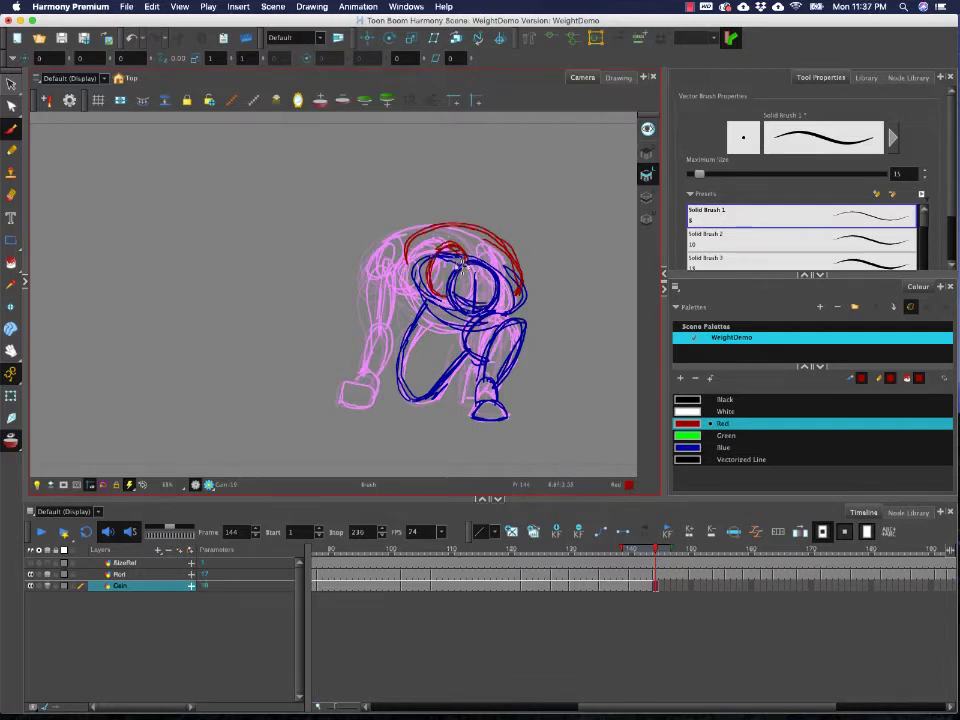
{"action": "mouse_move", "coordinate": [407, 250]}
{"action": "left_mouse_down"}
{"action": "mouse_move", "coordinate": [400, 244]}
{"action": "mouse_move", "coordinate": [418, 244]}
{"action": "mouse_move", "coordinate": [395, 323]}
{"action": "left_mouse_up"}
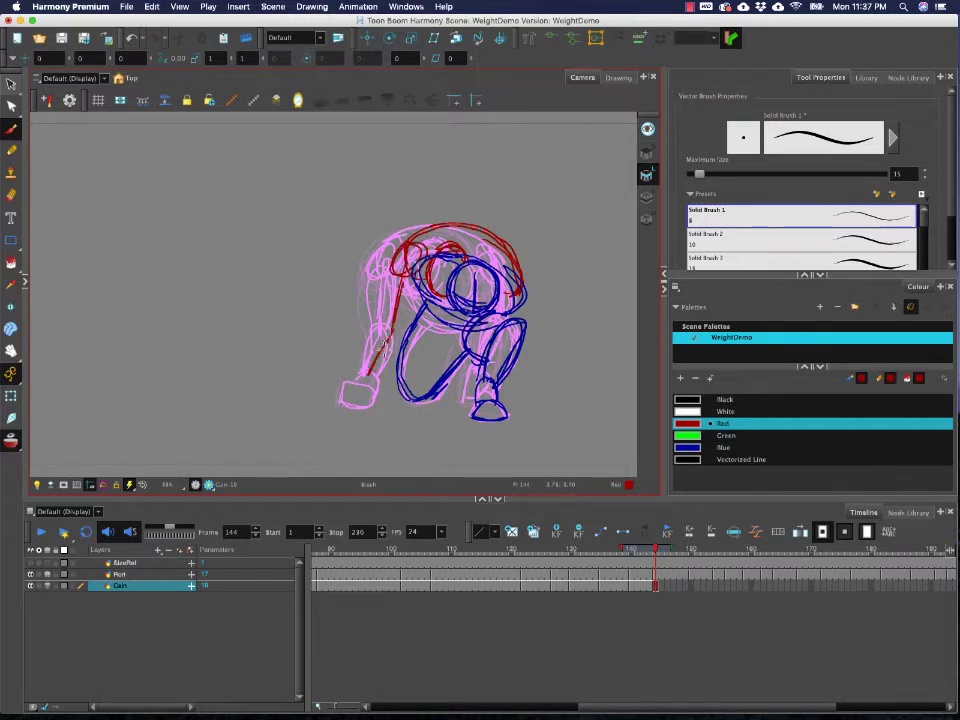
- Complete Cain's shoulders and both supporting arms with their hands in red on frame 144
{"action": "left_click_drag", "start_coordinate": [515, 290], "coordinate": [506, 340]}
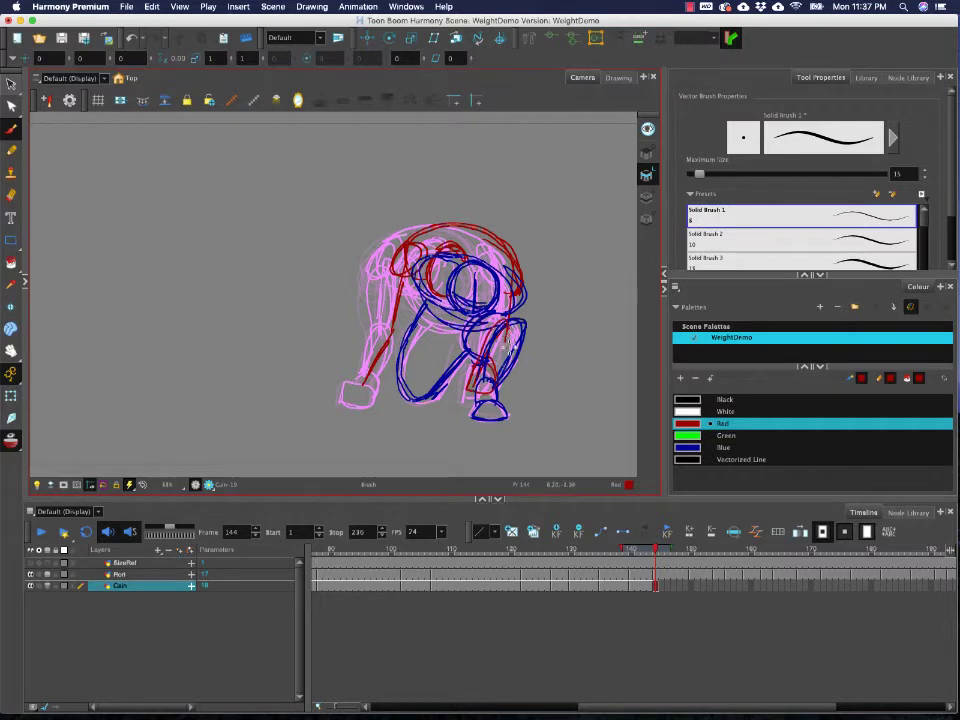
{"action": "left_click_drag", "start_coordinate": [508, 346], "coordinate": [497, 322]}
{"action": "mouse_move", "coordinate": [510, 264]}
{"action": "left_mouse_down"}
{"action": "mouse_move", "coordinate": [526, 292]}
{"action": "mouse_move", "coordinate": [500, 288]}
{"action": "left_mouse_up"}
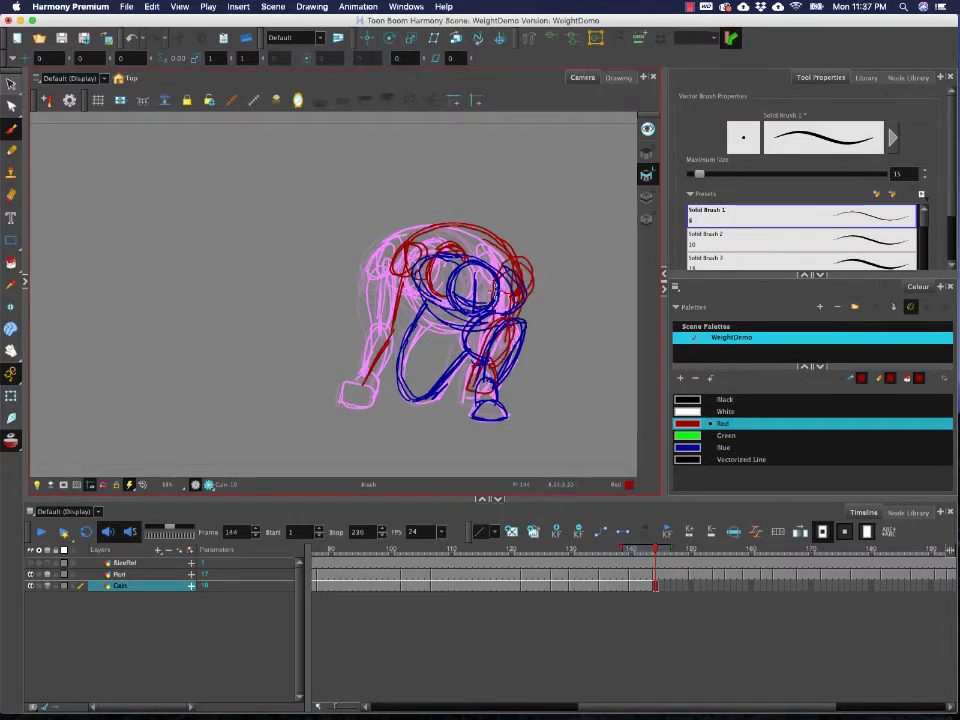
{"action": "mouse_move", "coordinate": [390, 271]}
{"action": "left_mouse_down"}
{"action": "mouse_move", "coordinate": [416, 228]}
{"action": "mouse_move", "coordinate": [464, 222]}
{"action": "left_mouse_up"}
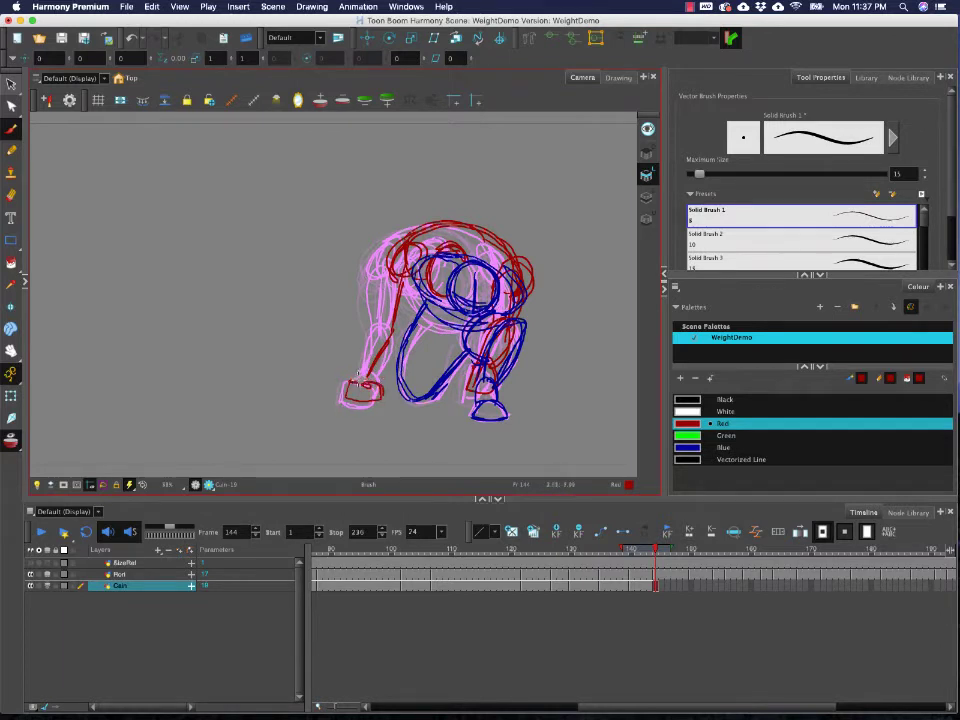
{"action": "mouse_move", "coordinate": [385, 398]}
{"action": "left_mouse_down"}
{"action": "mouse_move", "coordinate": [376, 364]}
{"action": "mouse_move", "coordinate": [397, 334]}
{"action": "mouse_move", "coordinate": [410, 366]}
{"action": "mouse_move", "coordinate": [404, 328]}
{"action": "left_mouse_up"}
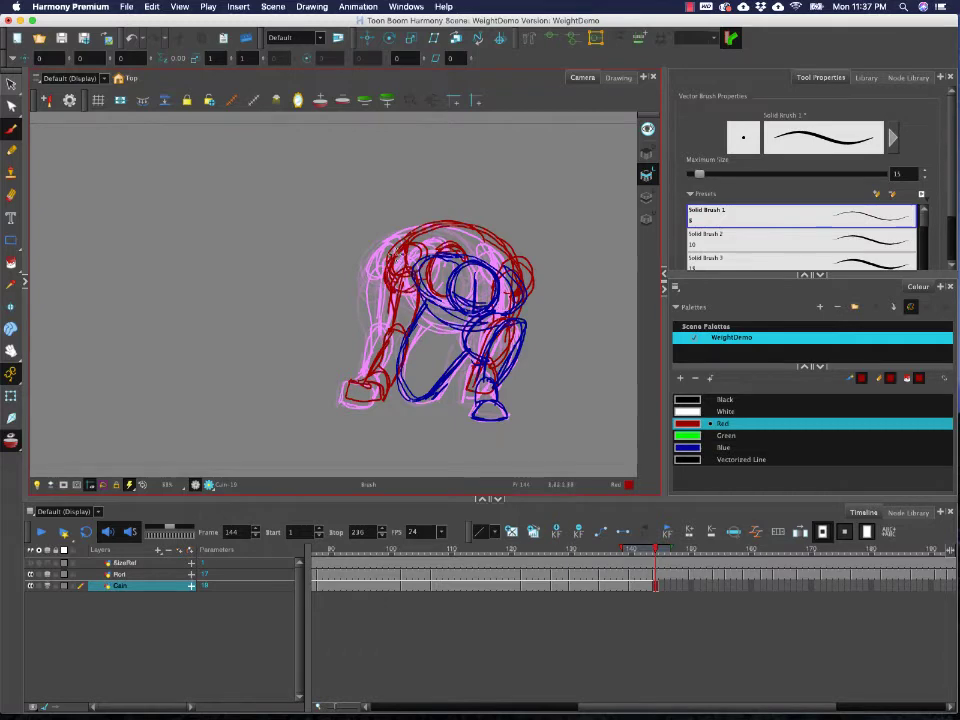
- Sketch Cain's raised back curve, head and one shoulder in red on frame 150, redoing the first back arc
{"action": "mouse_move", "coordinate": [659, 555]}
{"action": "left_mouse_down"}
{"action": "mouse_move", "coordinate": [498, 561]}
{"action": "mouse_move", "coordinate": [694, 574]}
{"action": "mouse_move", "coordinate": [651, 551]}
{"action": "left_mouse_up"}
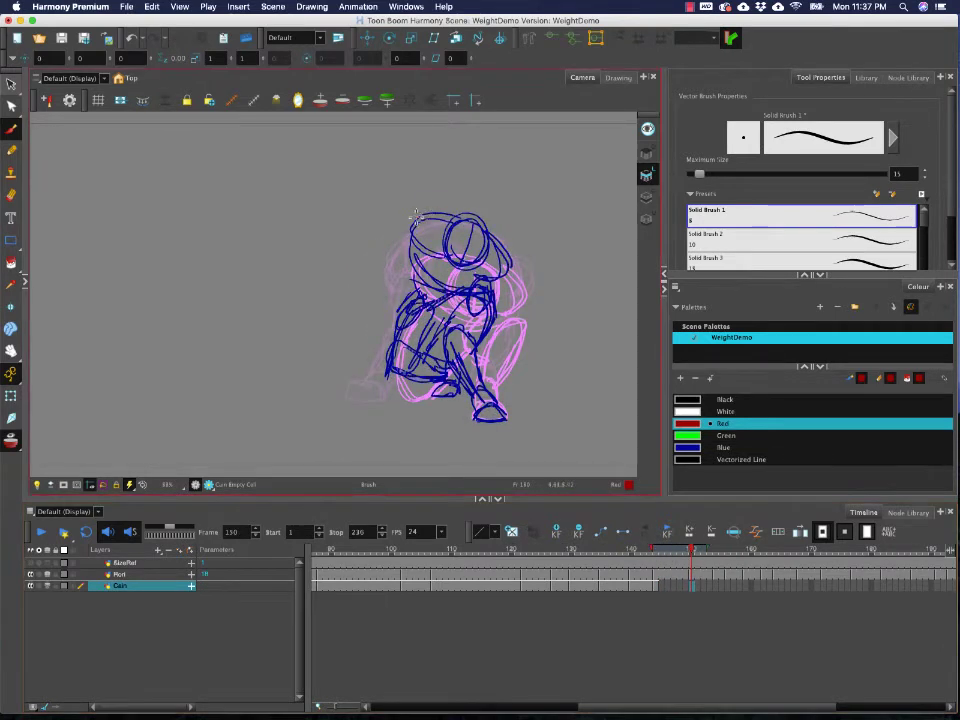
{"action": "left_click_drag", "start_coordinate": [415, 215], "coordinate": [514, 222]}
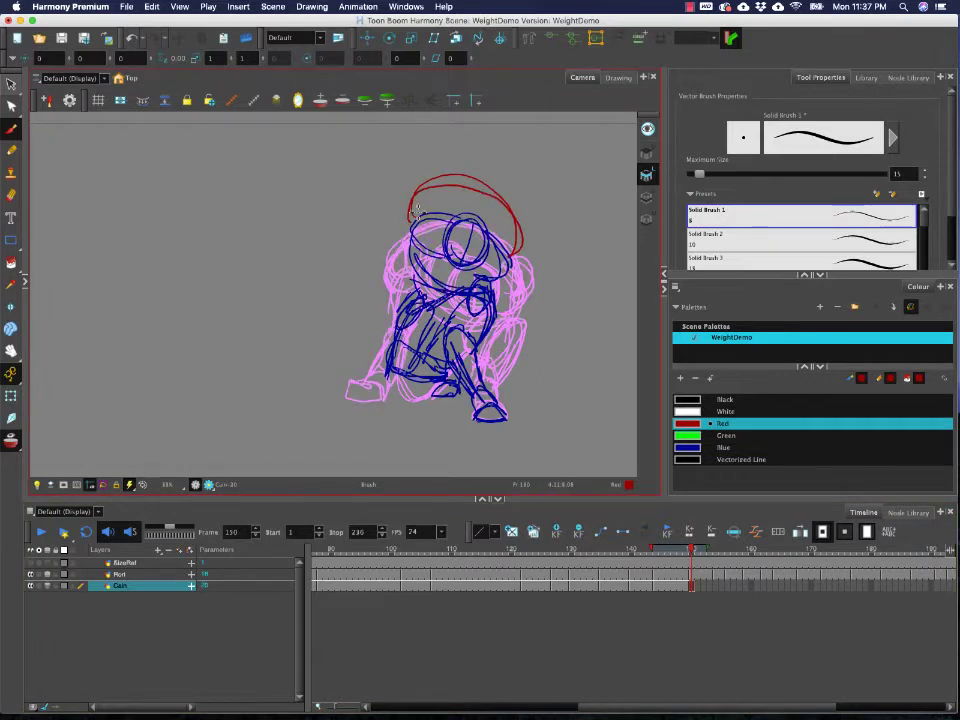
{"action": "key", "text": "ctrl+z"}
{"action": "mouse_move", "coordinate": [407, 208]}
{"action": "left_mouse_down"}
{"action": "mouse_move", "coordinate": [510, 222]}
{"action": "mouse_move", "coordinate": [516, 248]}
{"action": "left_mouse_up"}
{"action": "mouse_move", "coordinate": [462, 215]}
{"action": "left_mouse_down"}
{"action": "mouse_move", "coordinate": [432, 250]}
{"action": "mouse_move", "coordinate": [466, 217]}
{"action": "left_mouse_up"}
{"action": "left_click_drag", "start_coordinate": [518, 240], "coordinate": [502, 226]}
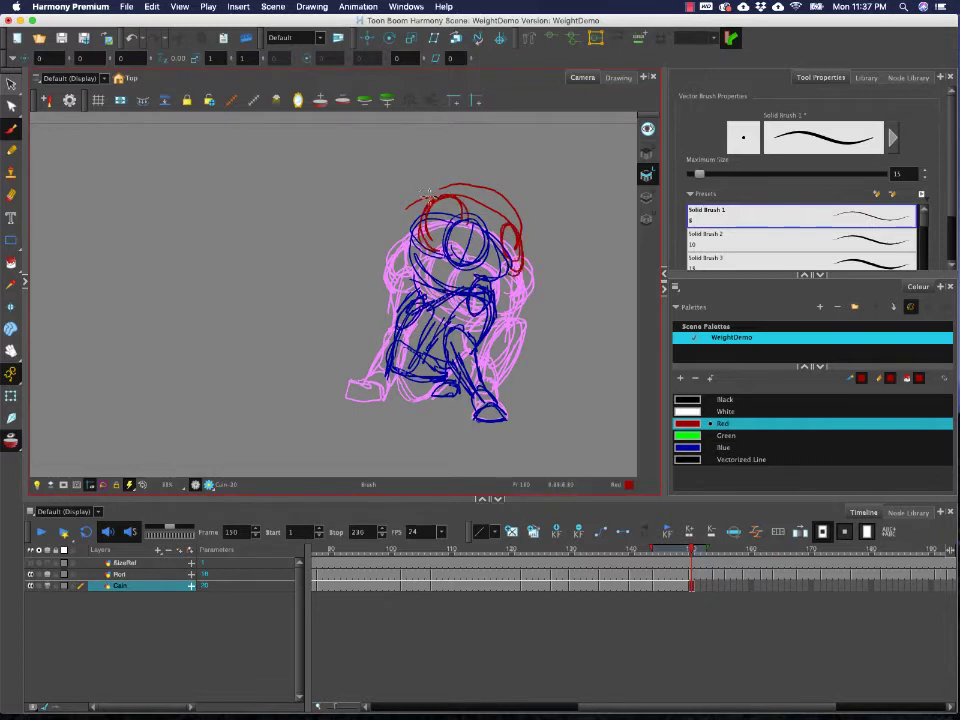
- Sketch Cain's two hanging arms with their hands and the other shoulder in red on frame 150
{"action": "mouse_move", "coordinate": [425, 203]}
{"action": "left_mouse_down"}
{"action": "mouse_move", "coordinate": [468, 185]}
{"action": "mouse_move", "coordinate": [507, 220]}
{"action": "mouse_move", "coordinate": [518, 248]}
{"action": "mouse_move", "coordinate": [512, 236]}
{"action": "mouse_move", "coordinate": [497, 365]}
{"action": "left_mouse_up"}
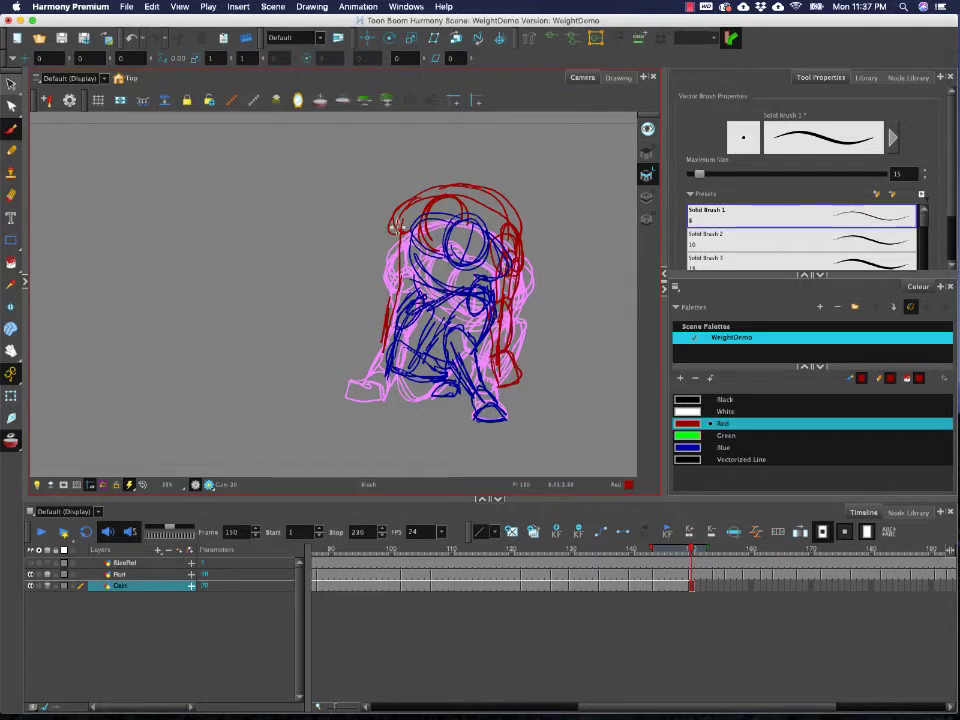
{"action": "mouse_move", "coordinate": [391, 230]}
{"action": "left_mouse_down"}
{"action": "mouse_move", "coordinate": [389, 272]}
{"action": "mouse_move", "coordinate": [405, 293]}
{"action": "left_mouse_up"}
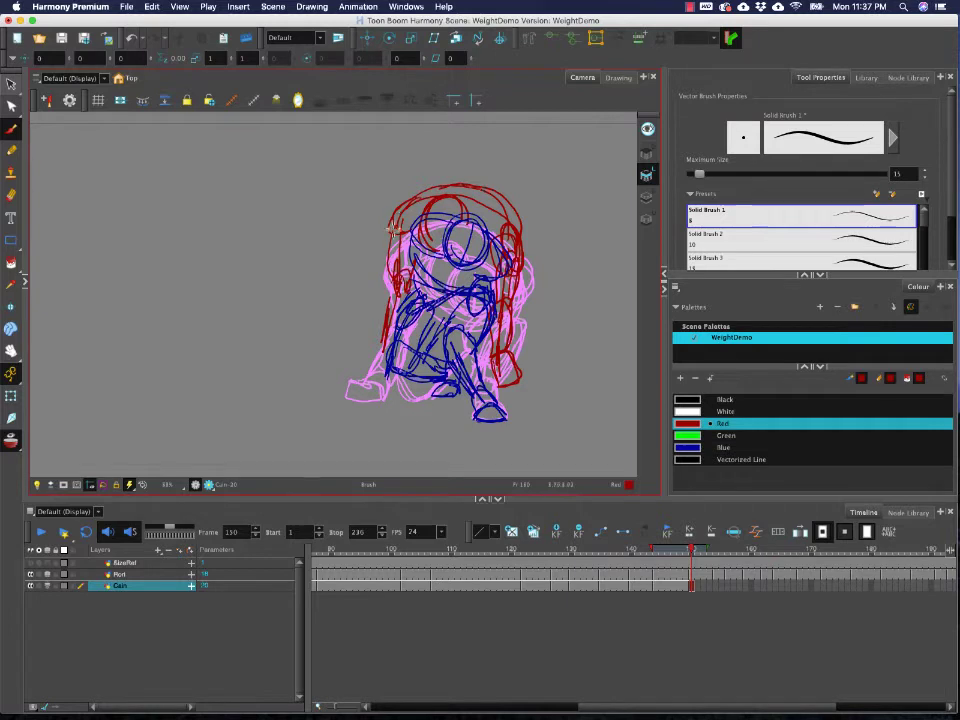
{"action": "mouse_move", "coordinate": [409, 208]}
{"action": "left_mouse_down"}
{"action": "mouse_move", "coordinate": [398, 246]}
{"action": "mouse_move", "coordinate": [411, 212]}
{"action": "left_mouse_up"}
{"action": "left_click_drag", "start_coordinate": [498, 220], "coordinate": [502, 260]}
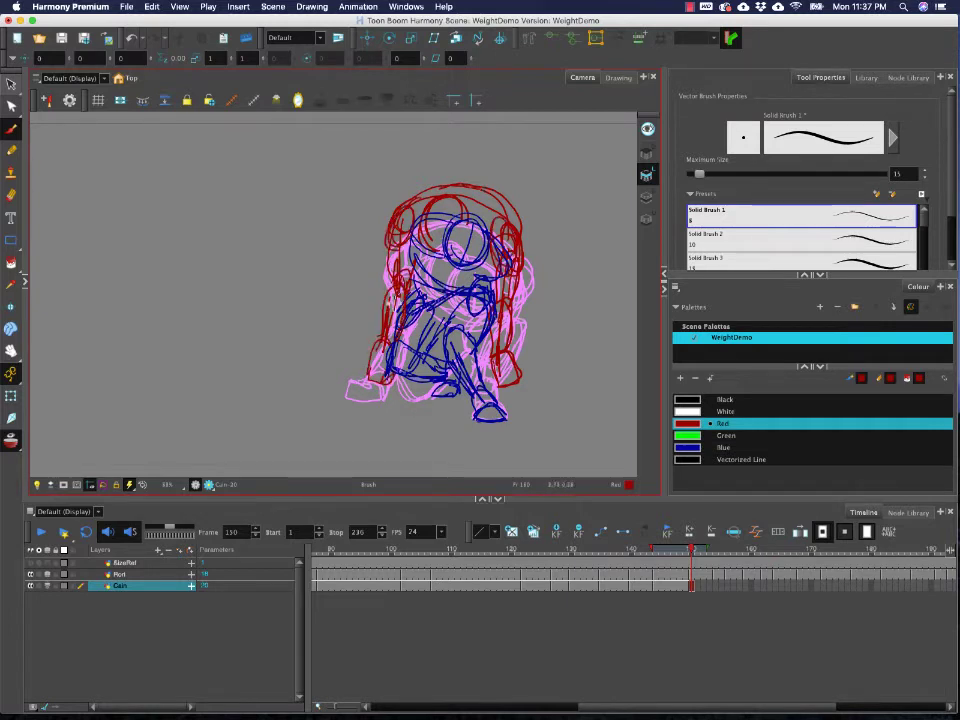
{"action": "left_click_drag", "start_coordinate": [381, 378], "coordinate": [390, 348]}
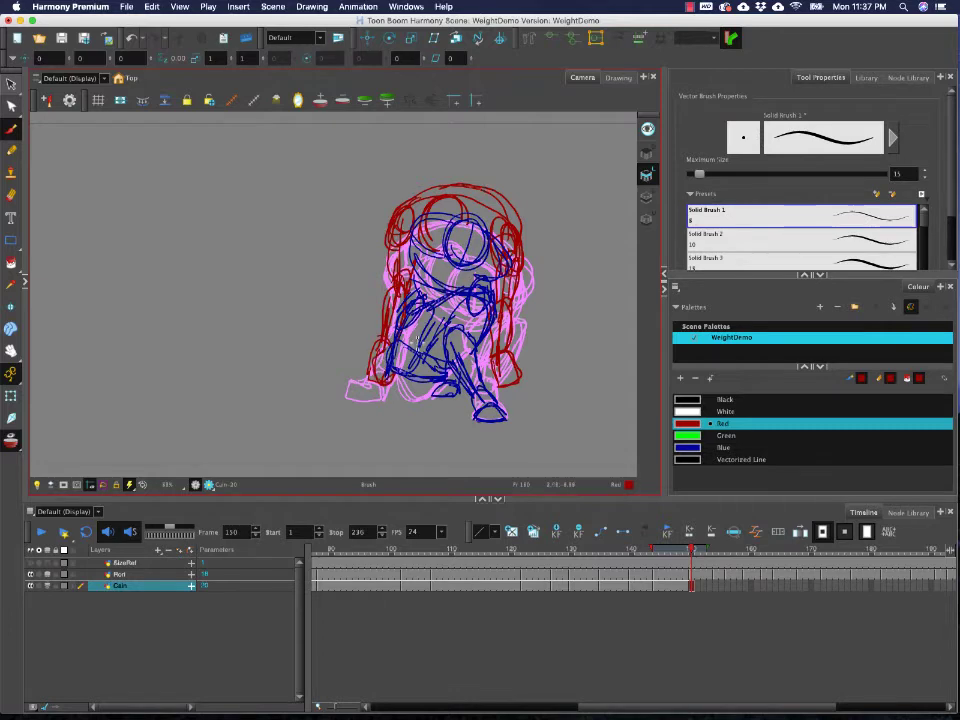
- Select and delete Rori's blue torso and hip strokes on frame 159, keeping the head and legs
{"action": "mouse_move", "coordinate": [690, 550]}
{"action": "left_mouse_down"}
{"action": "mouse_move", "coordinate": [654, 551]}
{"action": "mouse_move", "coordinate": [731, 551]}
{"action": "mouse_move", "coordinate": [745, 562]}
{"action": "mouse_move", "coordinate": [690, 555]}
{"action": "mouse_move", "coordinate": [748, 565]}
{"action": "left_mouse_up"}
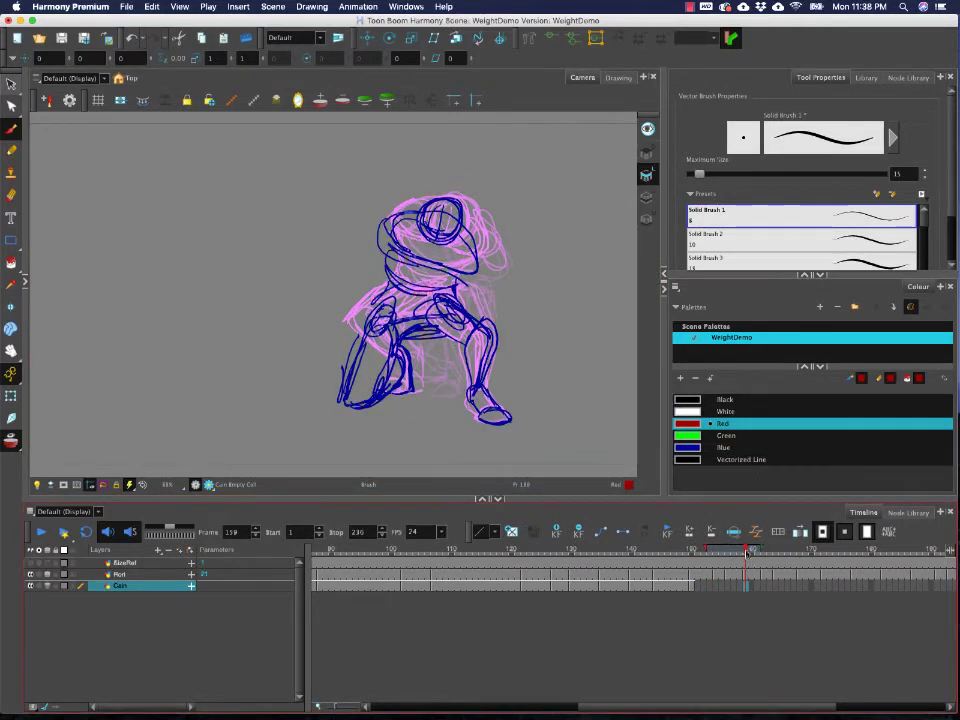
{"action": "mouse_move", "coordinate": [746, 554]}
{"action": "left_mouse_down"}
{"action": "mouse_move", "coordinate": [735, 555]}
{"action": "mouse_move", "coordinate": [785, 558]}
{"action": "mouse_move", "coordinate": [716, 558]}
{"action": "mouse_move", "coordinate": [763, 565]}
{"action": "mouse_move", "coordinate": [752, 558]}
{"action": "left_mouse_up"}
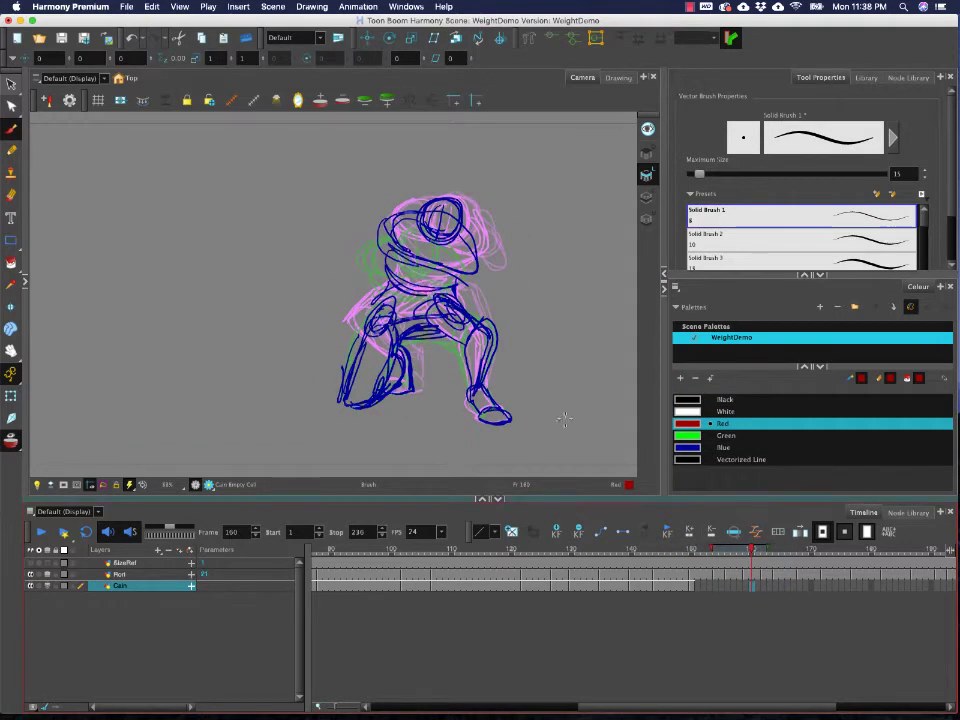
{"action": "key", "text": "alt+s"}
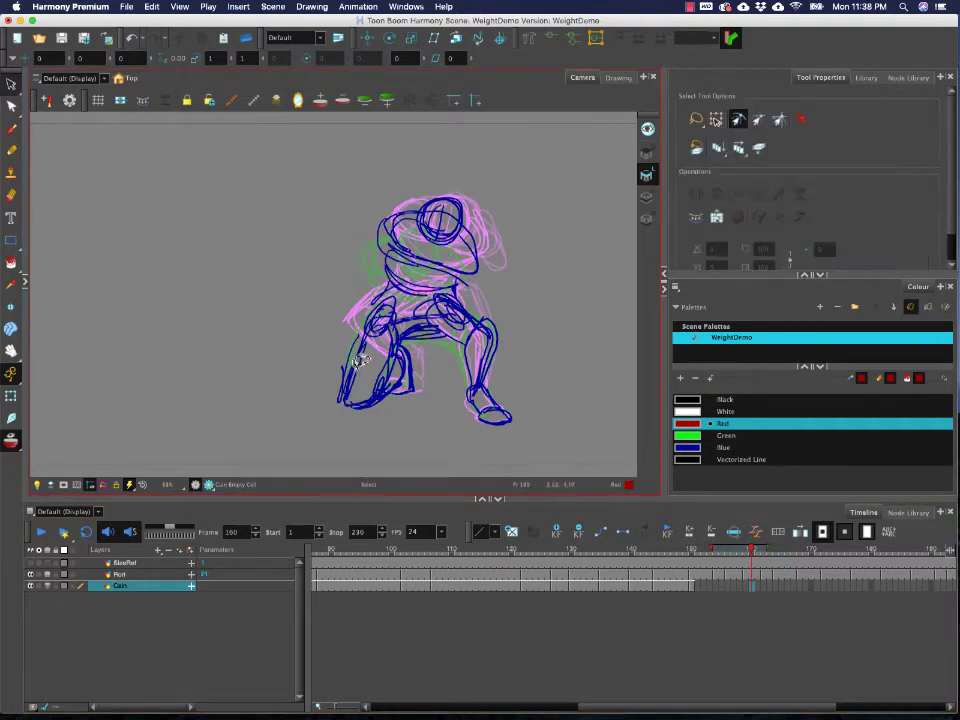
{"action": "left_click", "coordinate": [746, 575]}
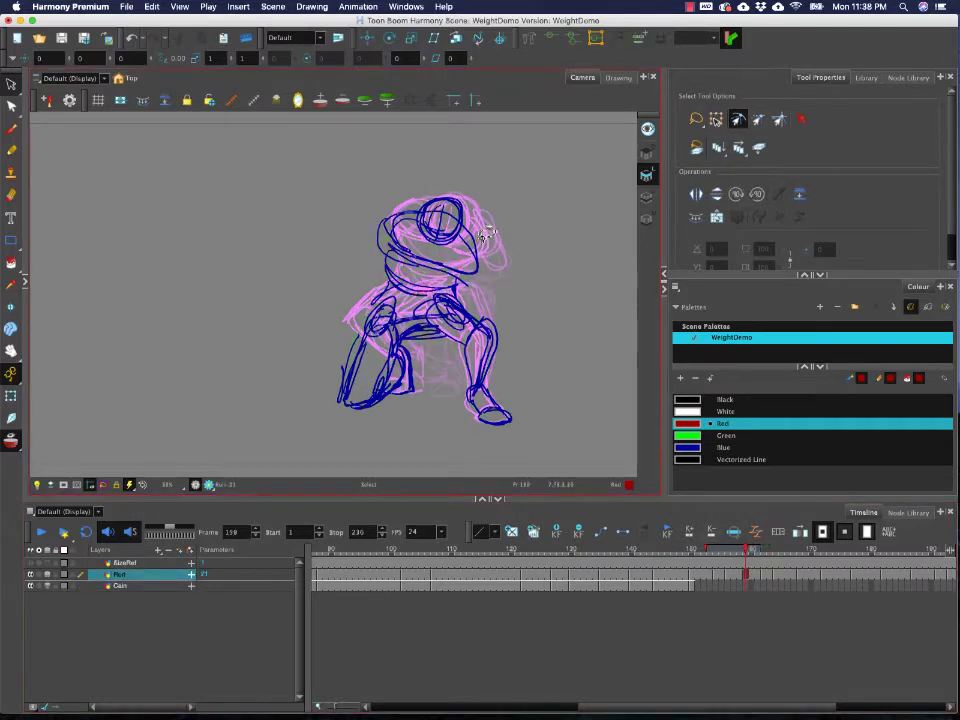
{"action": "mouse_move", "coordinate": [377, 278]}
{"action": "left_mouse_down"}
{"action": "mouse_move", "coordinate": [421, 294]}
{"action": "mouse_move", "coordinate": [479, 286]}
{"action": "left_mouse_up"}
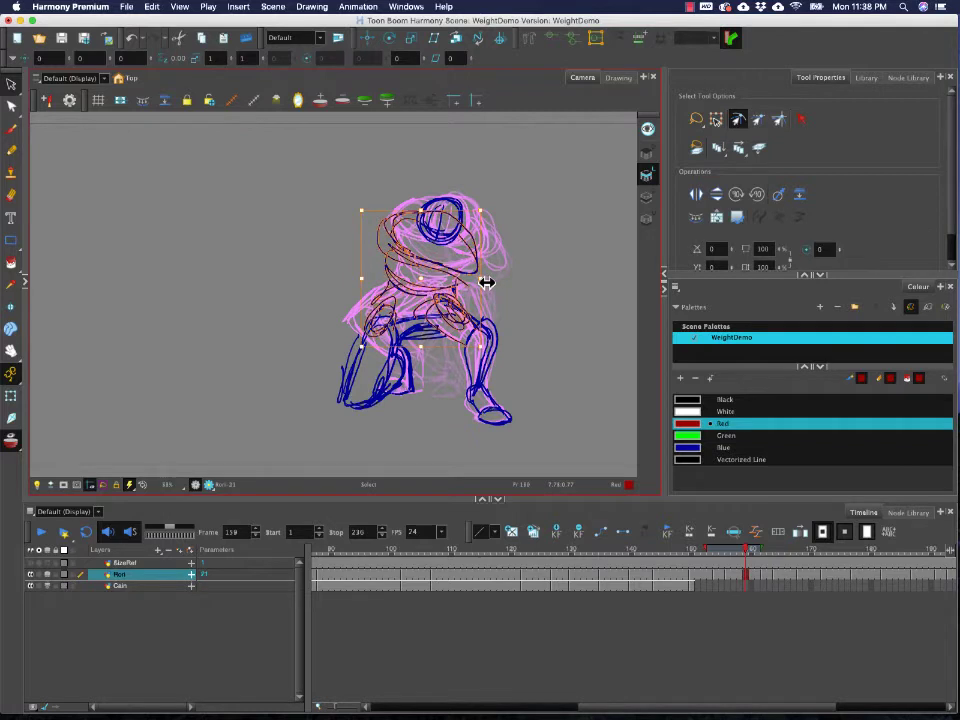
{"action": "key", "text": "Delete"}
- Rework the knee of Rori's bent leg in blue on frame 159 and clear the upper thigh strokes
{"action": "left_click", "coordinate": [723, 447]}
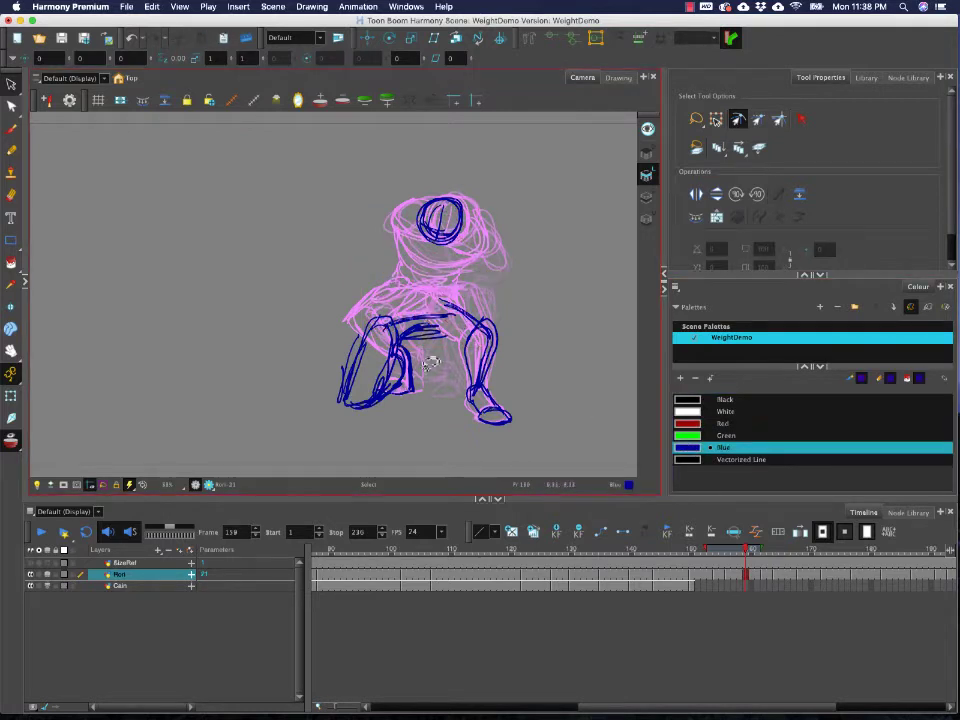
{"action": "left_click", "coordinate": [10, 128]}
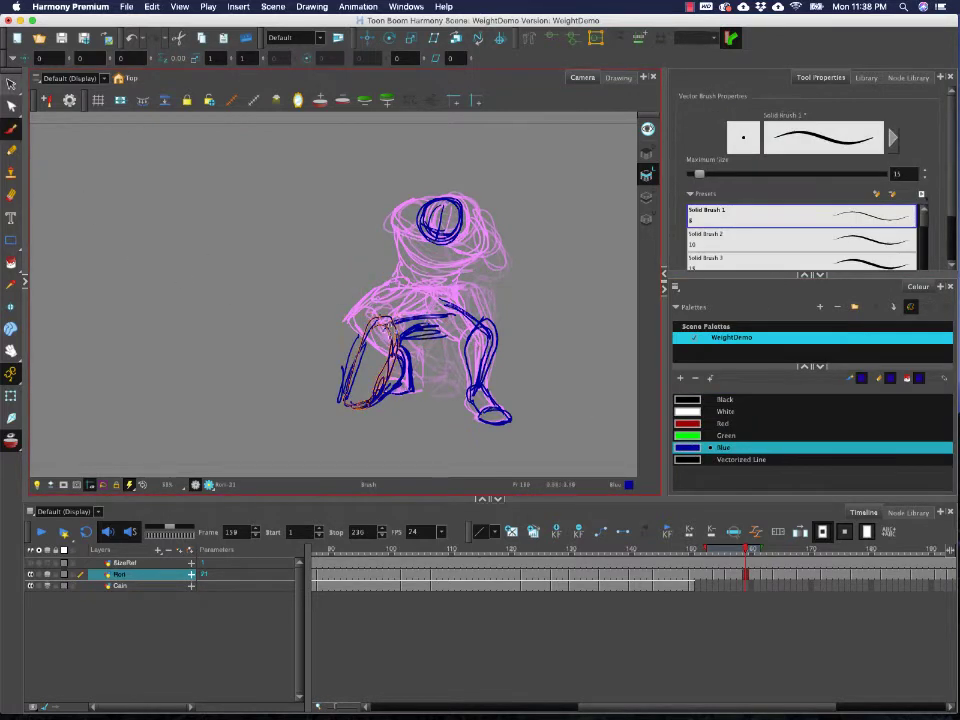
{"action": "mouse_move", "coordinate": [388, 328]}
{"action": "left_mouse_down"}
{"action": "mouse_move", "coordinate": [447, 305]}
{"action": "mouse_move", "coordinate": [452, 317]}
{"action": "mouse_move", "coordinate": [400, 326]}
{"action": "left_mouse_up"}
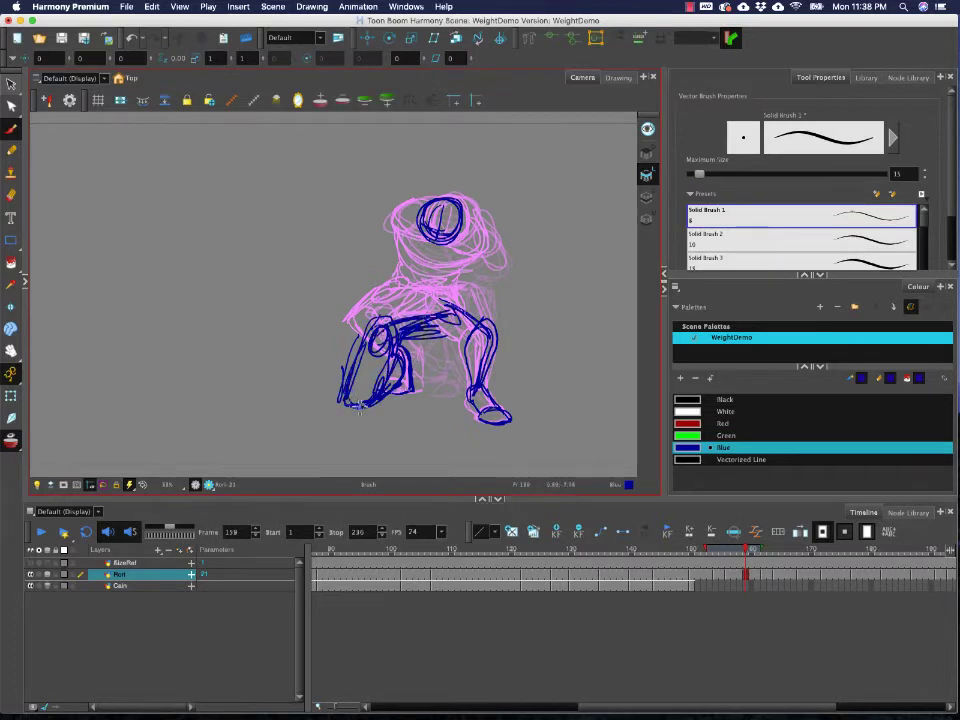
{"action": "mouse_move", "coordinate": [388, 316]}
{"action": "left_mouse_down"}
{"action": "mouse_move", "coordinate": [385, 348]}
{"action": "mouse_move", "coordinate": [412, 330]}
{"action": "mouse_move", "coordinate": [438, 334]}
{"action": "left_mouse_up"}
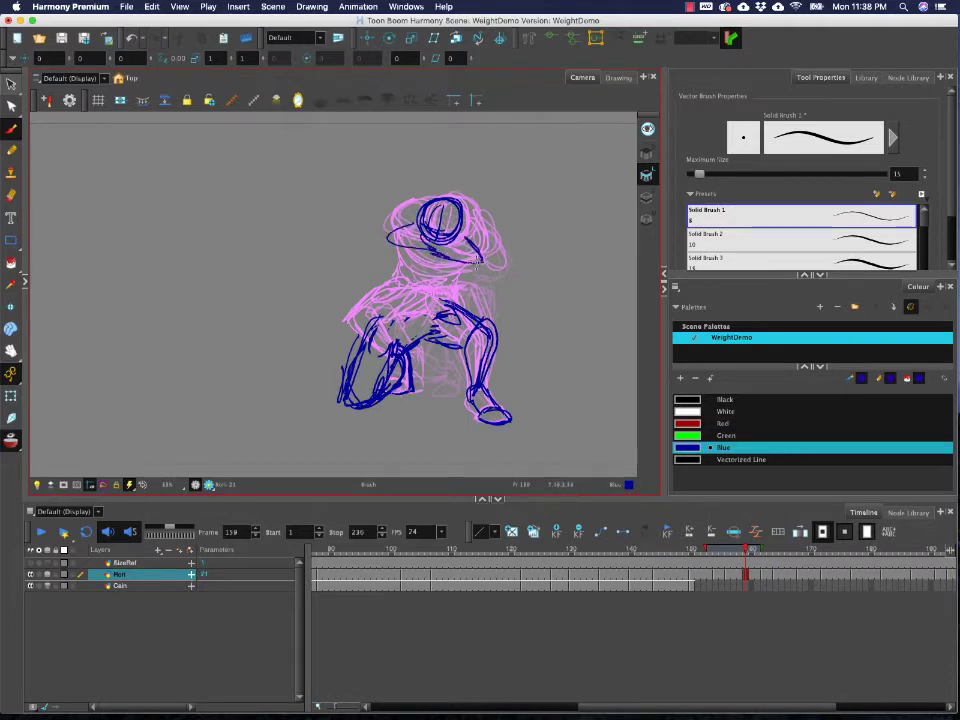
- Redraw Rori's shoulder line, chest and waist curves in blue below the head on frame 159
{"action": "left_click_drag", "start_coordinate": [476, 262], "coordinate": [397, 244]}
{"action": "mouse_move", "coordinate": [413, 222]}
{"action": "left_mouse_down"}
{"action": "mouse_move", "coordinate": [384, 243]}
{"action": "mouse_move", "coordinate": [446, 262]}
{"action": "left_mouse_up"}
{"action": "left_click_drag", "start_coordinate": [386, 249], "coordinate": [466, 274]}
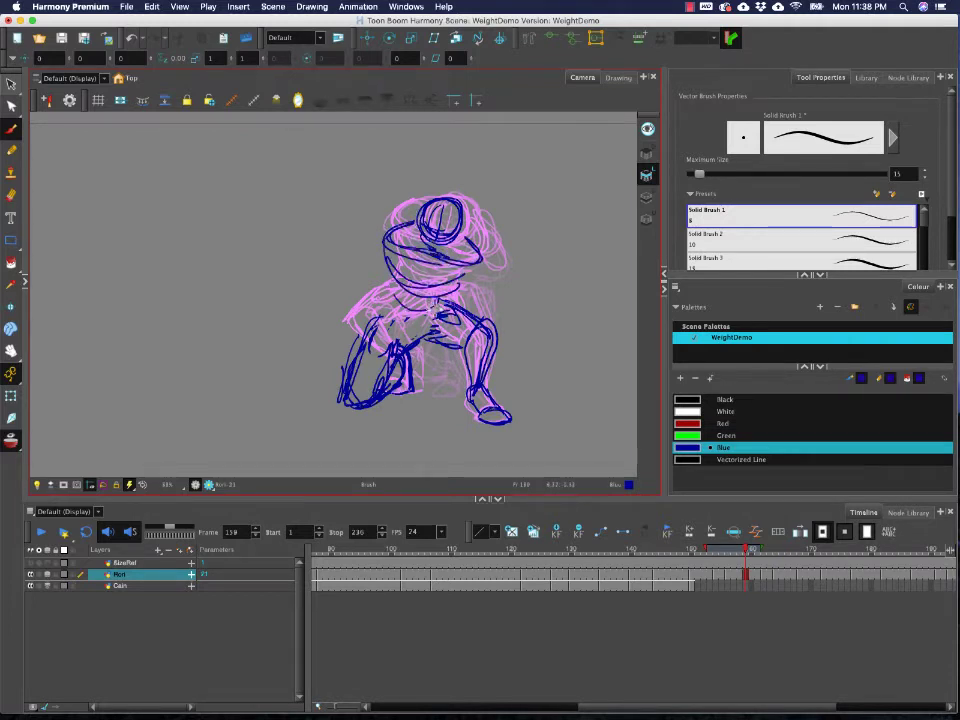
- Clear the old strokes of Rori's kneeling leg on frame 159, redraw the leg in blue, and play the animation back
{"action": "mouse_move", "coordinate": [376, 318]}
{"action": "left_mouse_down"}
{"action": "mouse_move", "coordinate": [404, 286]}
{"action": "mouse_move", "coordinate": [384, 340]}
{"action": "mouse_move", "coordinate": [358, 345]}
{"action": "left_mouse_up"}
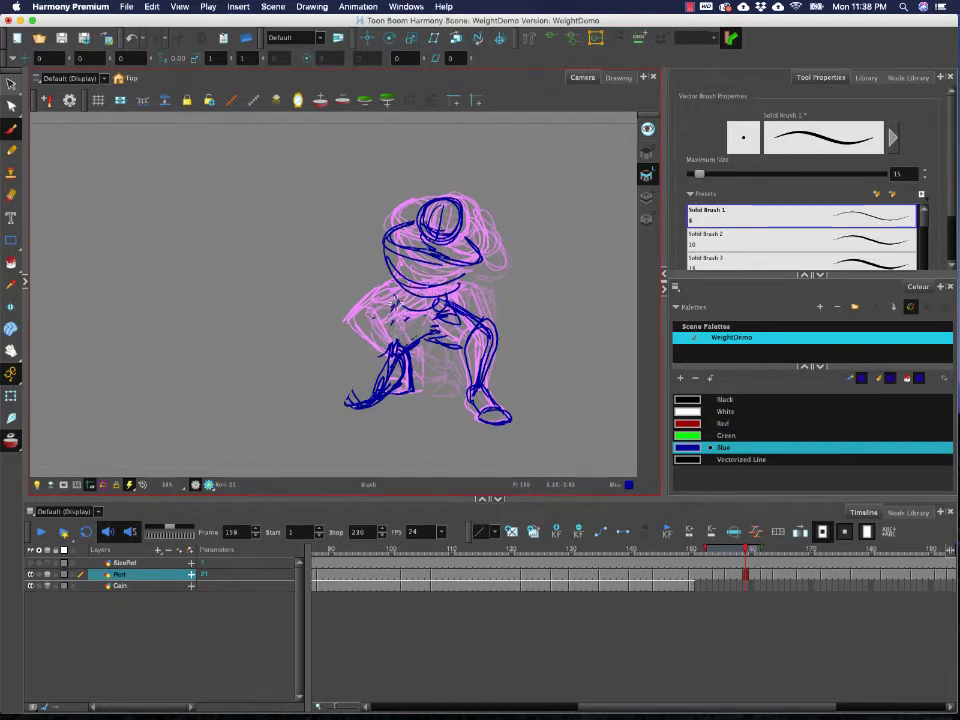
{"action": "mouse_move", "coordinate": [395, 300]}
{"action": "left_mouse_down"}
{"action": "mouse_move", "coordinate": [348, 363]}
{"action": "mouse_move", "coordinate": [346, 381]}
{"action": "mouse_move", "coordinate": [369, 363]}
{"action": "left_mouse_up"}
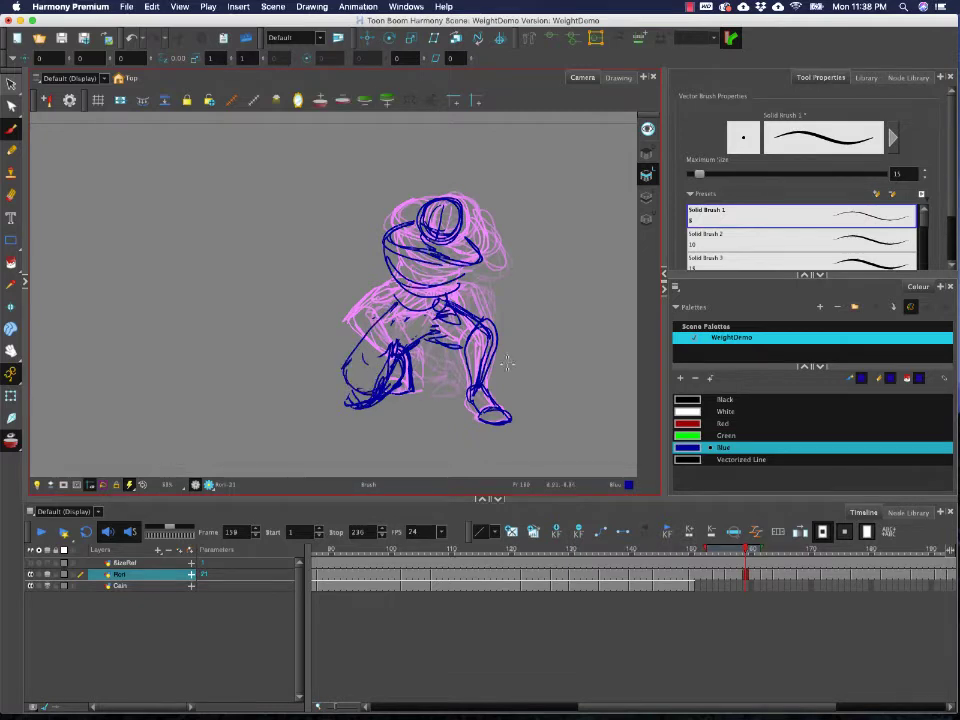
{"action": "mouse_move", "coordinate": [748, 551]}
{"action": "left_mouse_down"}
{"action": "mouse_move", "coordinate": [769, 551]}
{"action": "mouse_move", "coordinate": [739, 551]}
{"action": "mouse_move", "coordinate": [749, 553]}
{"action": "left_mouse_up"}
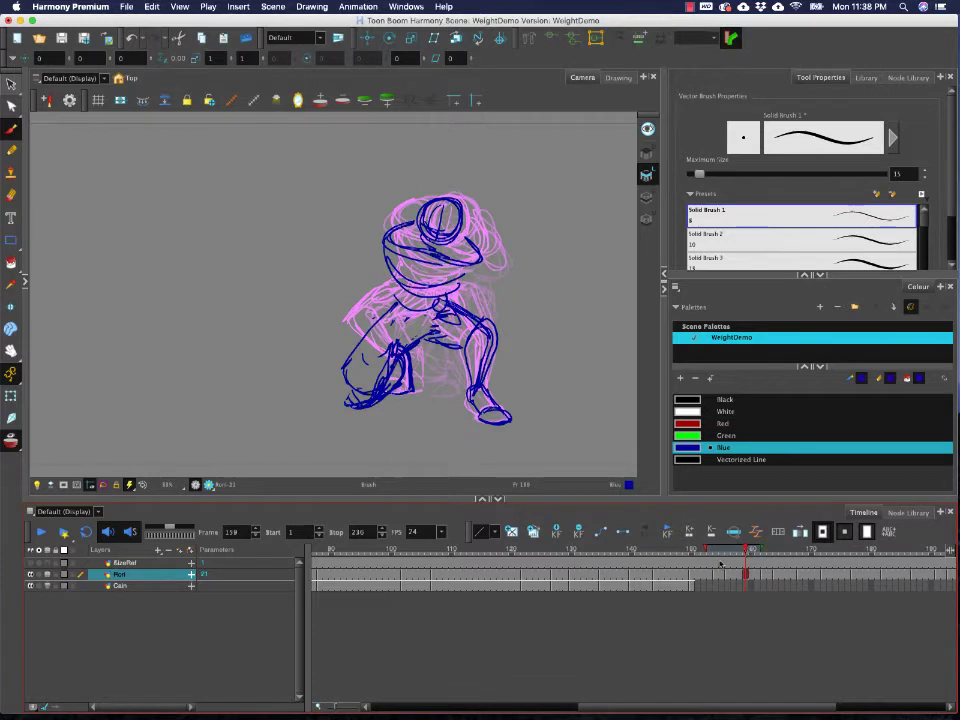
{"action": "left_click_drag", "start_coordinate": [345, 406], "coordinate": [372, 412]}
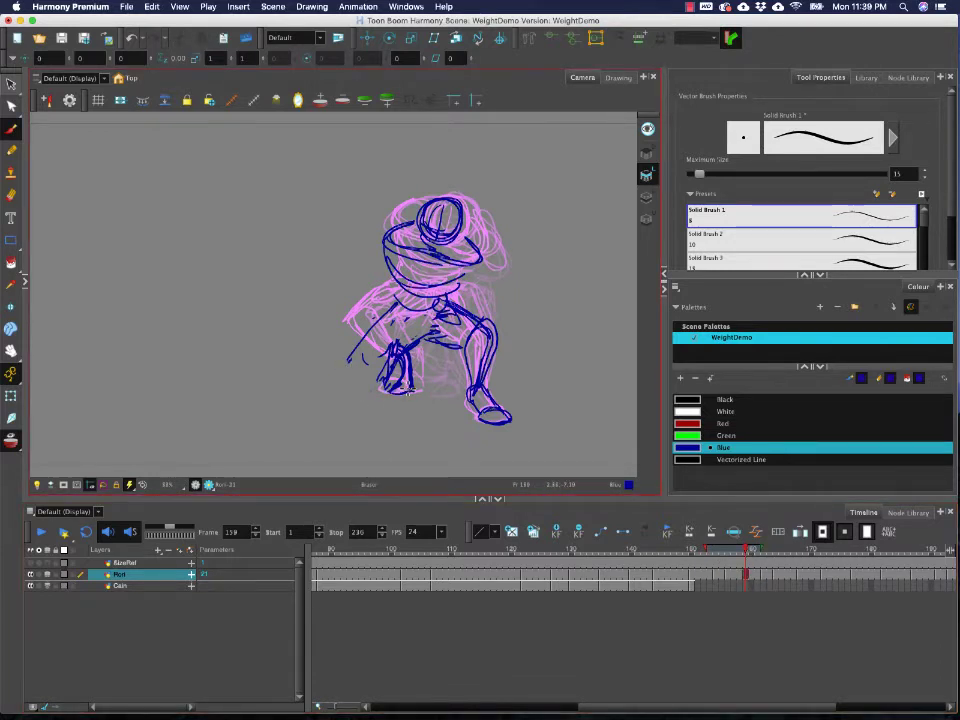
{"action": "mouse_move", "coordinate": [397, 300]}
{"action": "left_mouse_down"}
{"action": "mouse_move", "coordinate": [349, 349]}
{"action": "mouse_move", "coordinate": [388, 382]}
{"action": "left_mouse_up"}
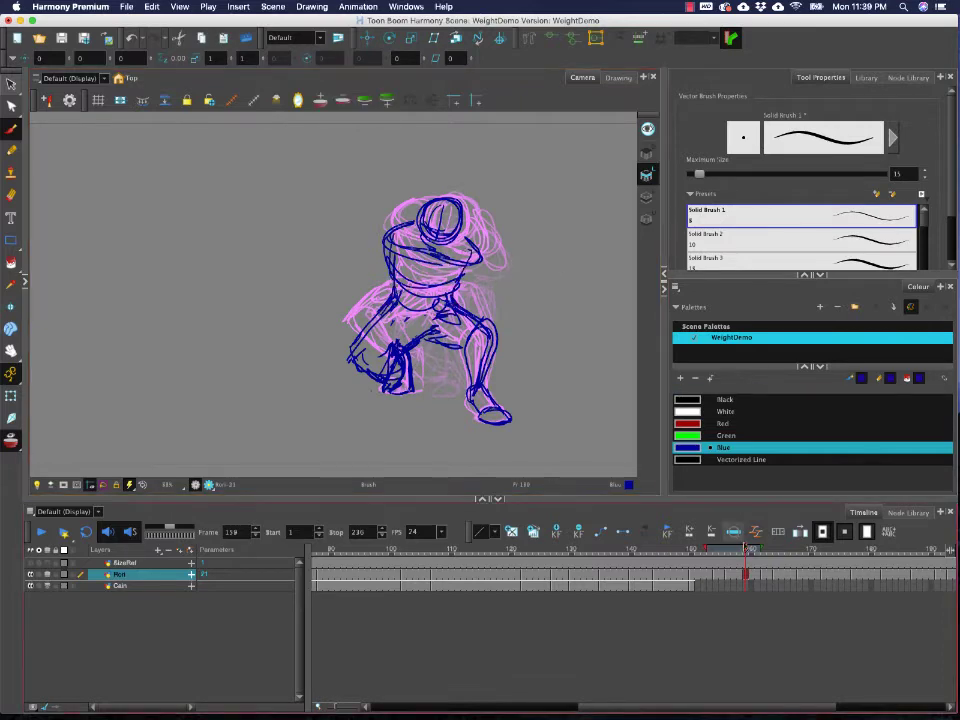
{"action": "left_click_drag", "start_coordinate": [745, 551], "coordinate": [637, 549]}
{"action": "left_click", "coordinate": [66, 533]}
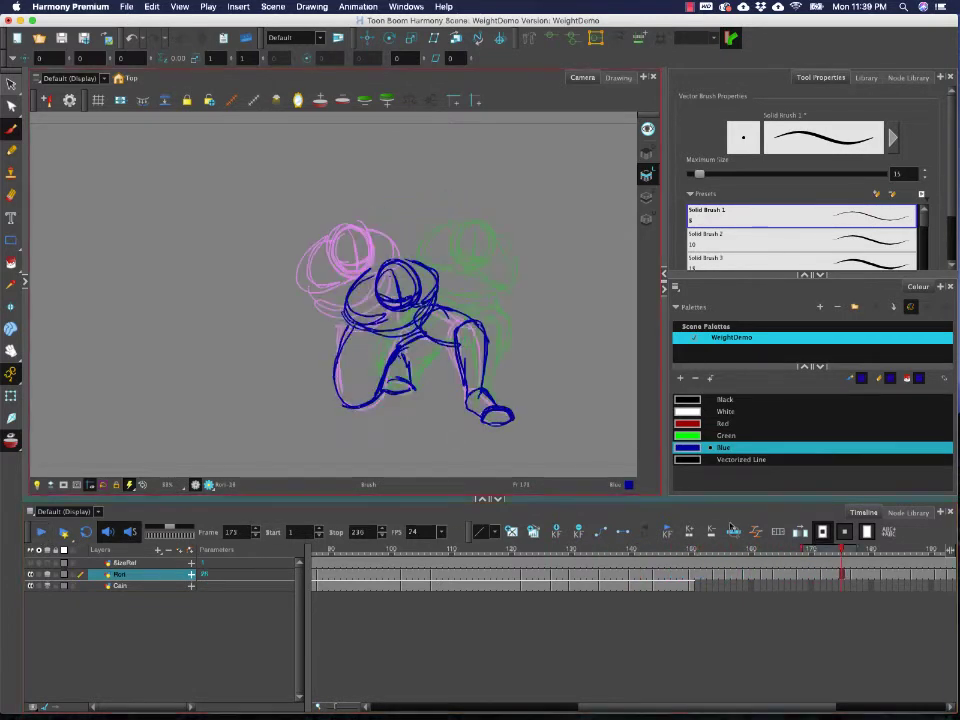
- Sketch Cain's arched back, both shoulders and head in red on frame 154 of the Cain layer
{"action": "left_click", "coordinate": [692, 585]}
{"action": "left_click", "coordinate": [693, 424]}
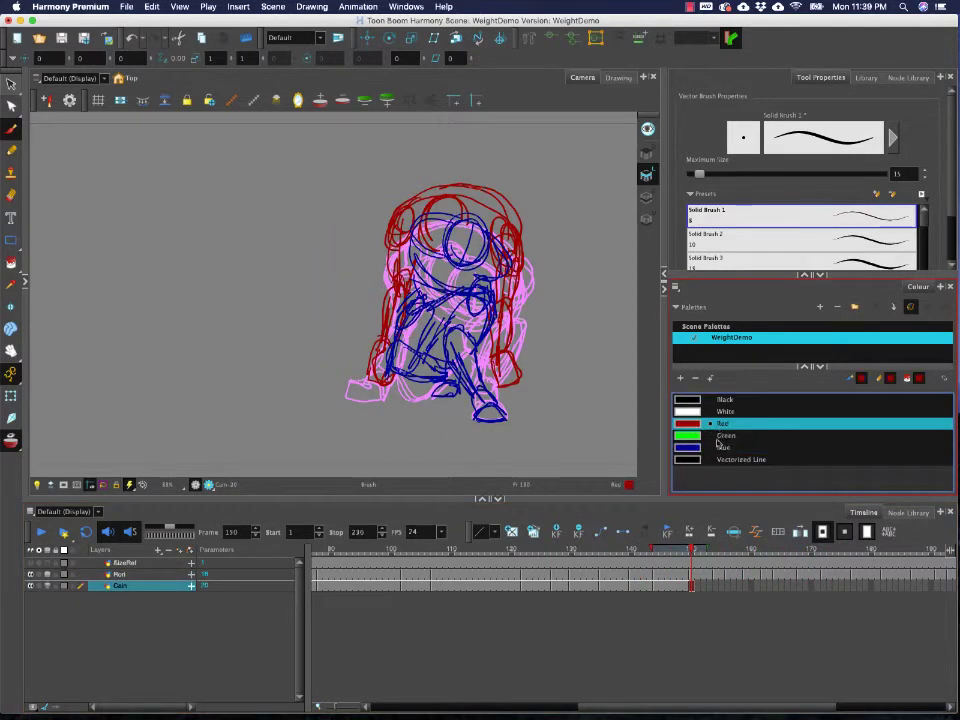
{"action": "left_click", "coordinate": [714, 586]}
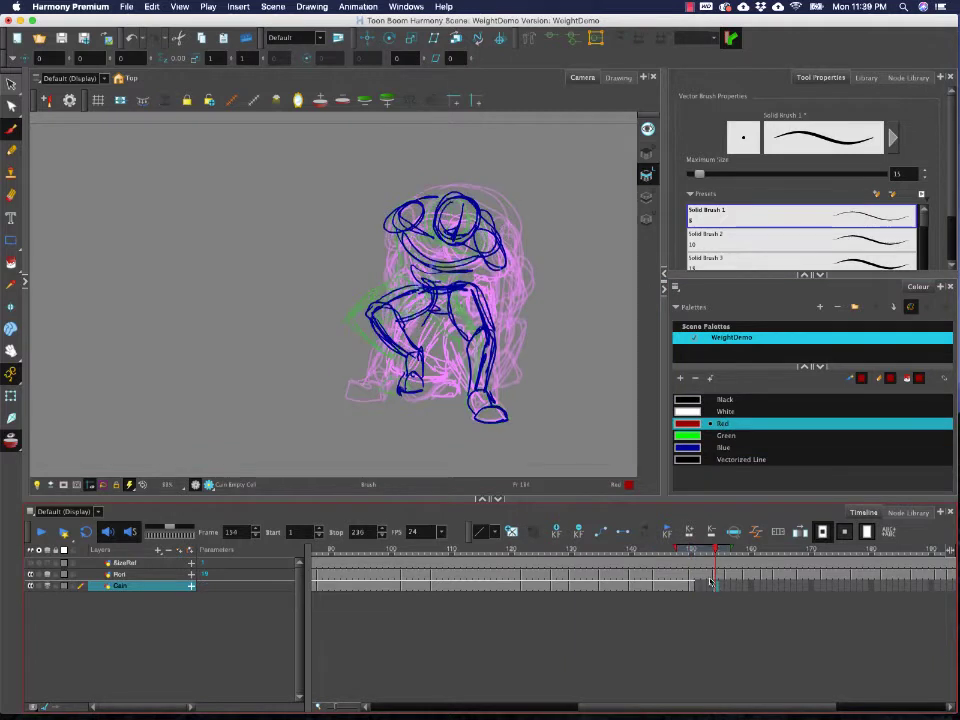
{"action": "mouse_move", "coordinate": [476, 176]}
{"action": "left_mouse_down"}
{"action": "mouse_move", "coordinate": [508, 238]}
{"action": "mouse_move", "coordinate": [487, 174]}
{"action": "mouse_move", "coordinate": [400, 181]}
{"action": "mouse_move", "coordinate": [390, 215]}
{"action": "mouse_move", "coordinate": [409, 178]}
{"action": "mouse_move", "coordinate": [388, 224]}
{"action": "left_mouse_up"}
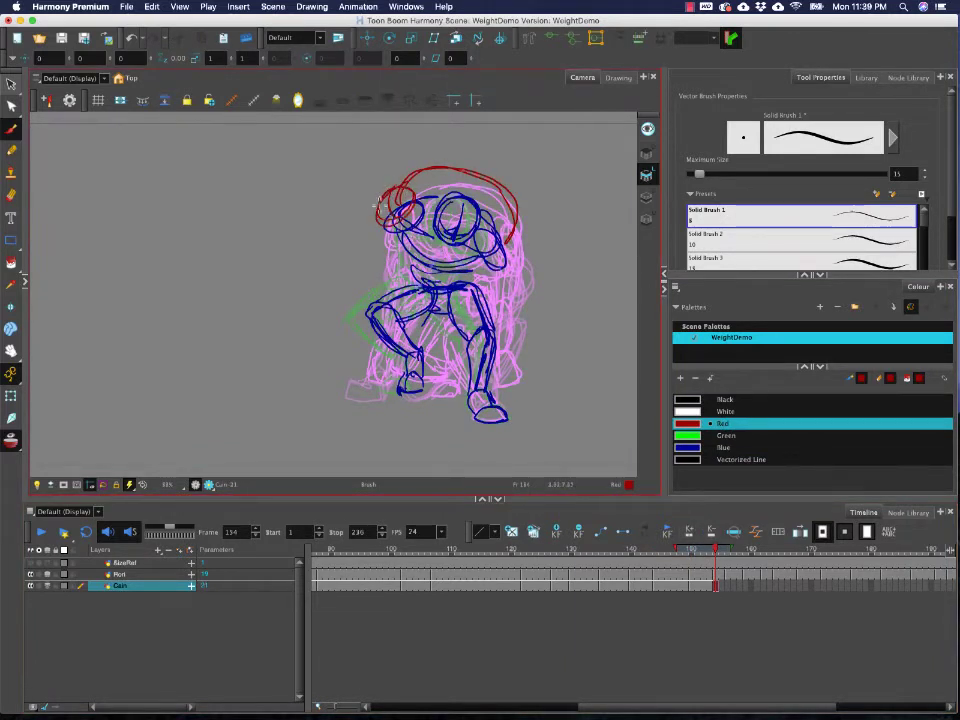
{"action": "left_click_drag", "start_coordinate": [508, 208], "coordinate": [518, 256]}
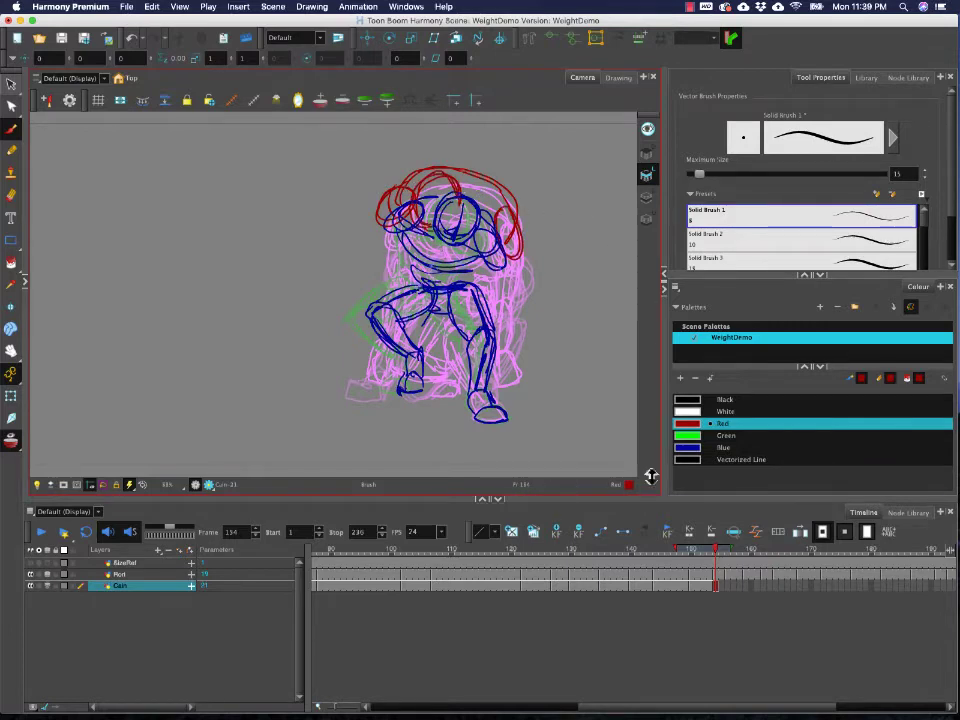
- Delete Cain's outstretched planted arm and hand on frame 144 and redraw them in red closer to Rori's kneeling leg
{"action": "mouse_move", "coordinate": [715, 550]}
{"action": "left_mouse_down"}
{"action": "mouse_move", "coordinate": [525, 550]}
{"action": "mouse_move", "coordinate": [689, 552]}
{"action": "mouse_move", "coordinate": [636, 552]}
{"action": "mouse_move", "coordinate": [659, 543]}
{"action": "left_mouse_up"}
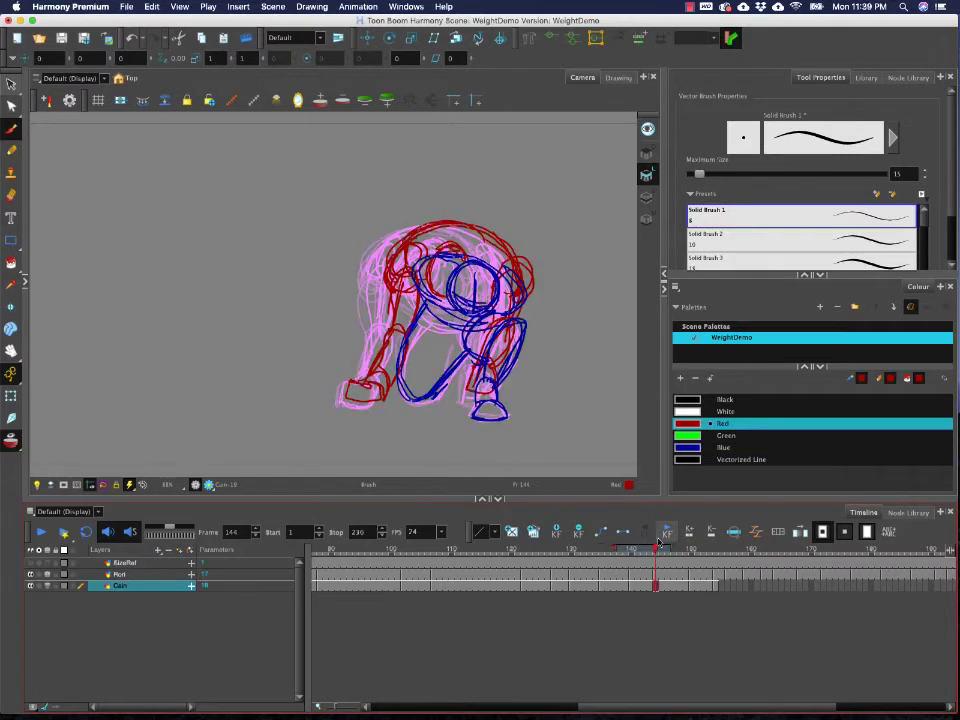
{"action": "left_click", "coordinate": [11, 84]}
{"action": "left_click_drag", "start_coordinate": [402, 297], "coordinate": [399, 338]}
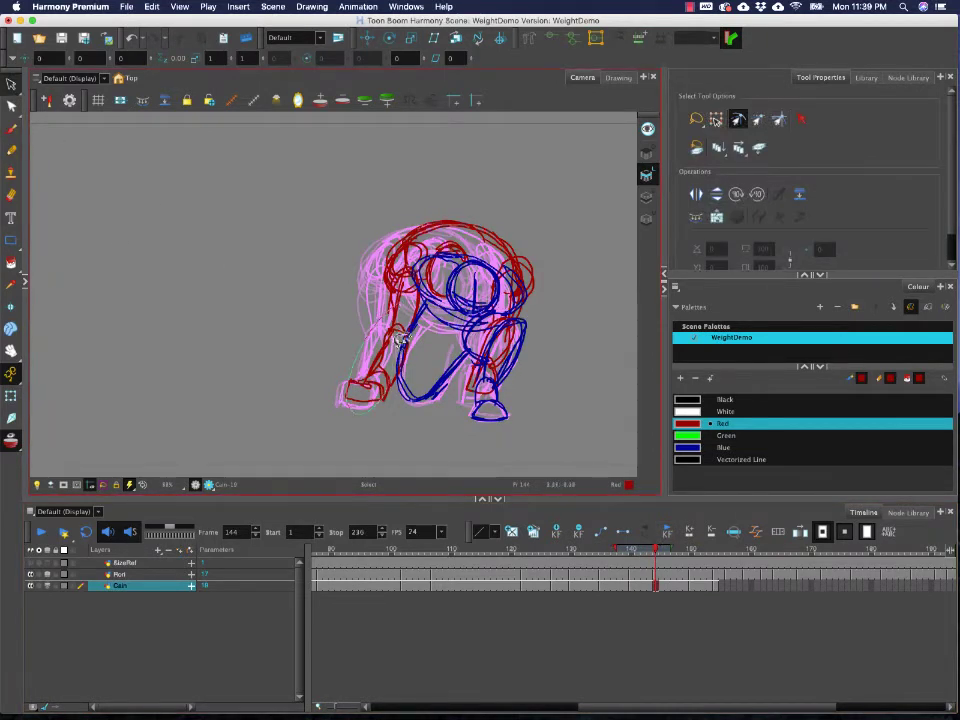
{"action": "left_click", "coordinate": [399, 335]}
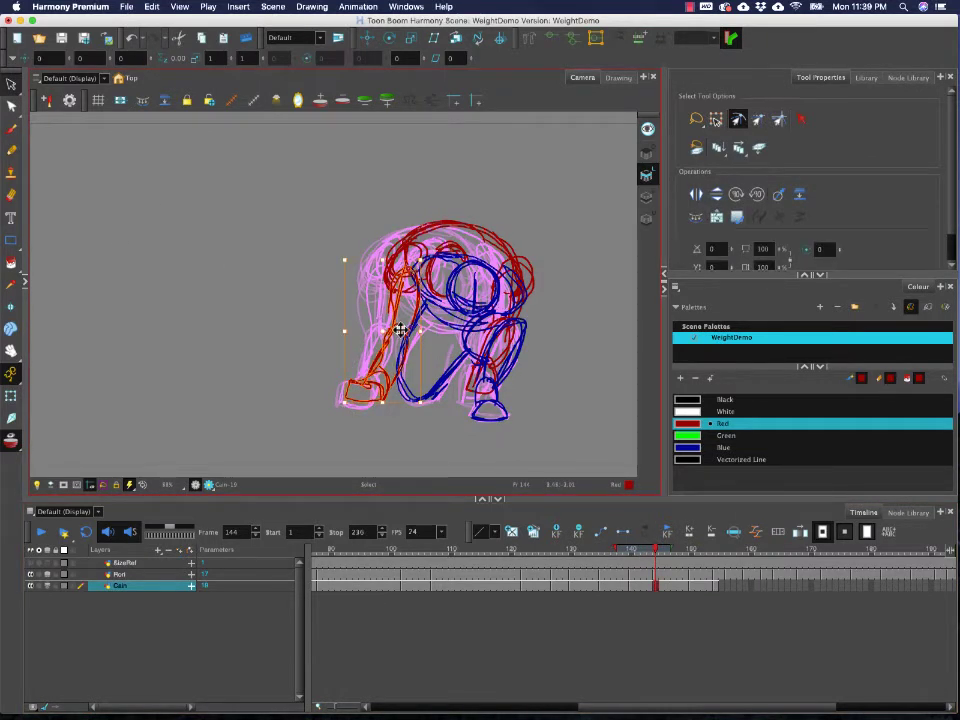
{"action": "key", "text": "Delete"}
{"action": "key", "text": "alt+b"}
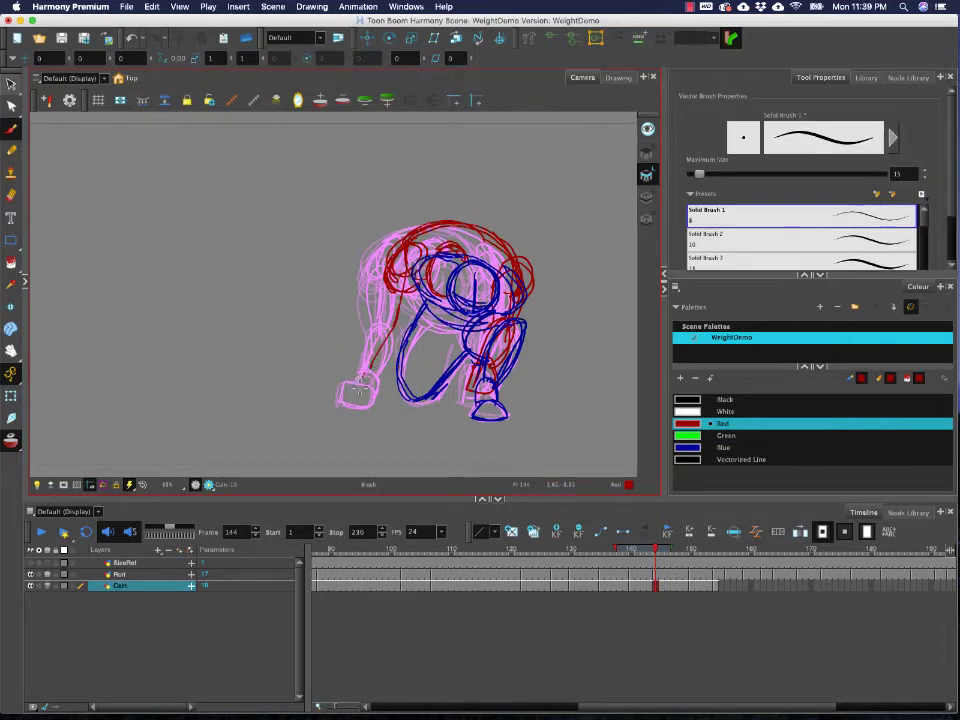
{"action": "mouse_move", "coordinate": [363, 374]}
{"action": "left_mouse_down"}
{"action": "mouse_move", "coordinate": [383, 398]}
{"action": "mouse_move", "coordinate": [373, 365]}
{"action": "mouse_move", "coordinate": [404, 338]}
{"action": "left_mouse_up"}
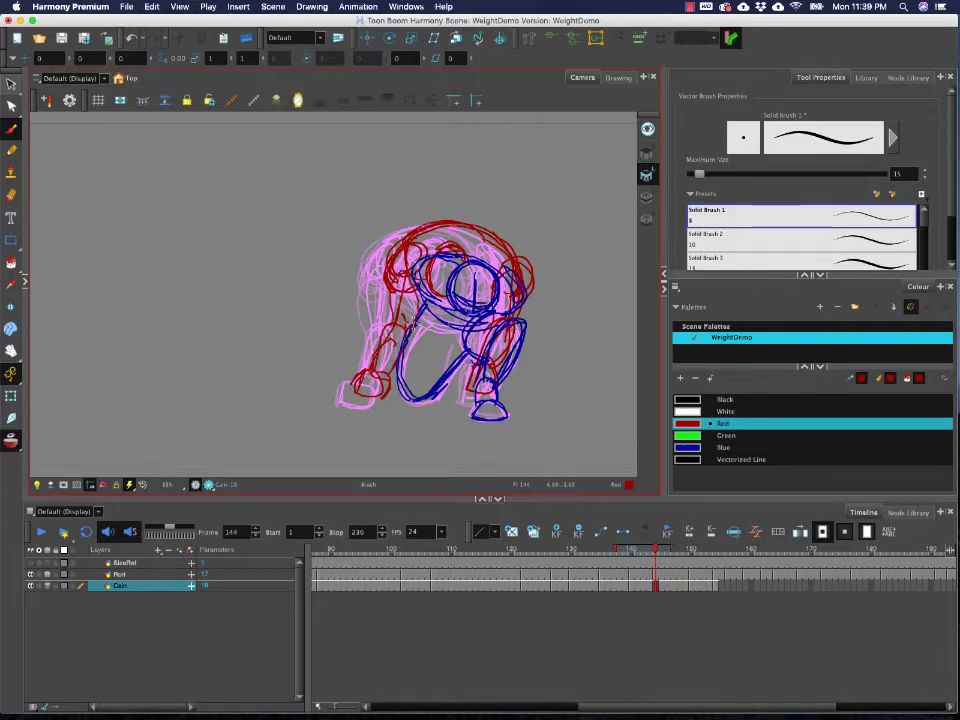
- Sketch Cain's two hanging arms with forearms and hands in red on frame 154, redoing the first arm line
{"action": "mouse_move", "coordinate": [657, 550]}
{"action": "left_mouse_down"}
{"action": "mouse_move", "coordinate": [638, 550]}
{"action": "mouse_move", "coordinate": [716, 547]}
{"action": "mouse_move", "coordinate": [695, 551]}
{"action": "left_mouse_up"}
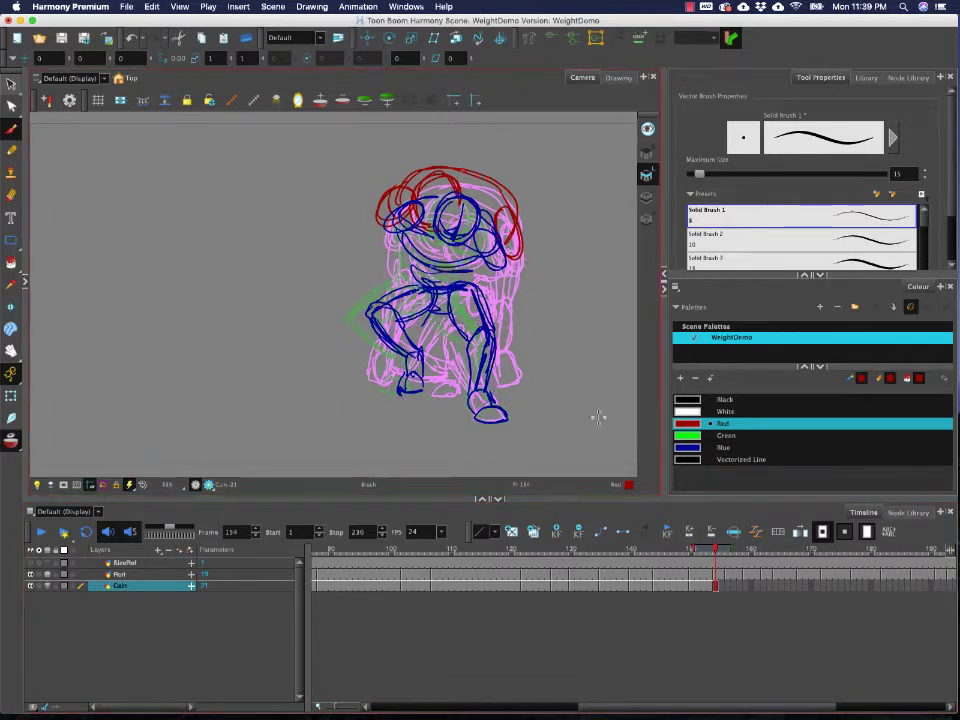
{"action": "left_click_drag", "start_coordinate": [513, 257], "coordinate": [509, 343]}
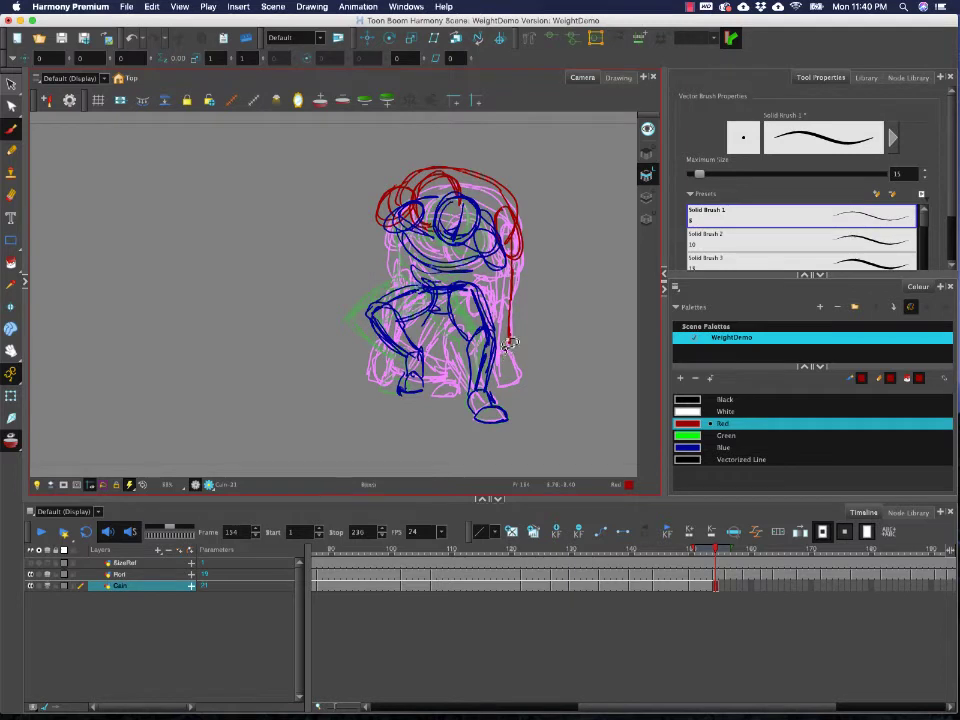
{"action": "key", "text": "super+z"}
{"action": "left_click_drag", "start_coordinate": [712, 551], "coordinate": [716, 551]}
{"action": "left_click_drag", "start_coordinate": [516, 236], "coordinate": [505, 318]}
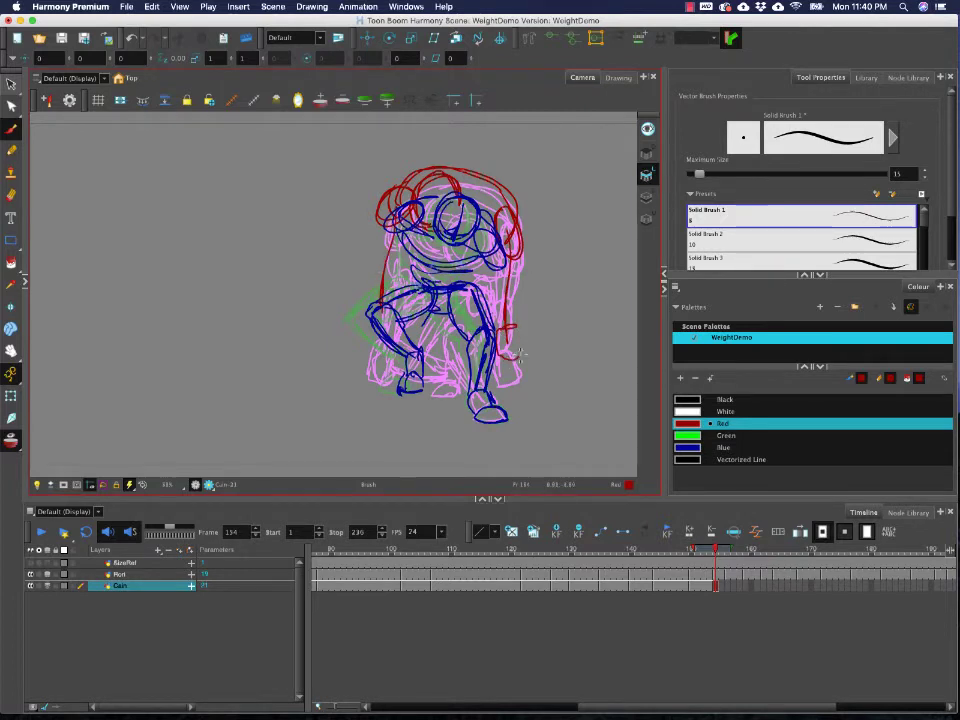
{"action": "left_click_drag", "start_coordinate": [521, 341], "coordinate": [506, 346]}
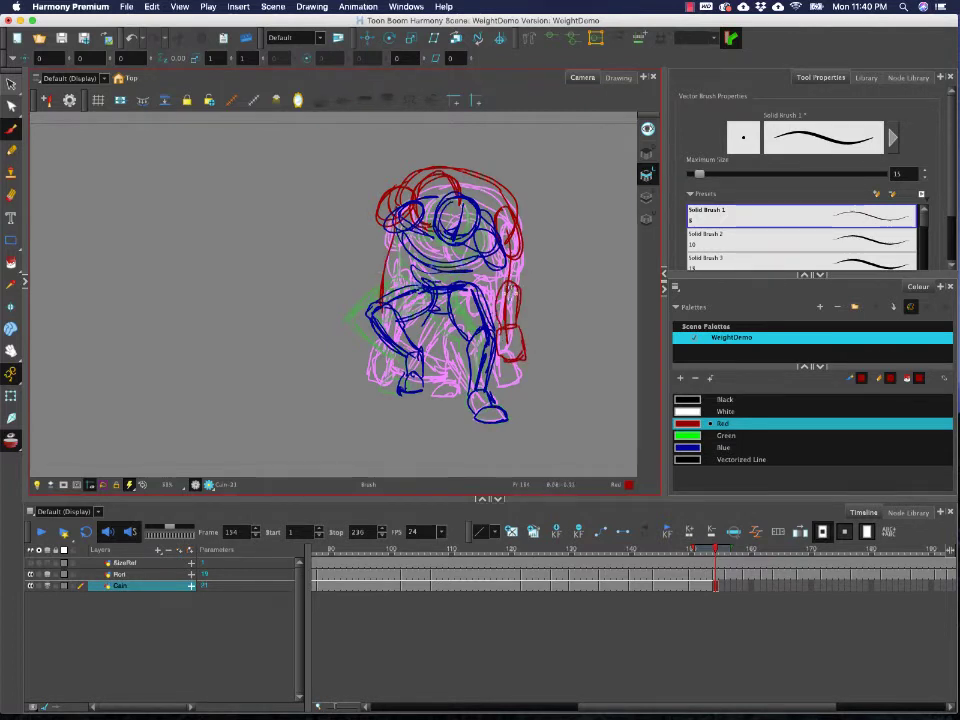
{"action": "left_click_drag", "start_coordinate": [511, 285], "coordinate": [500, 327]}
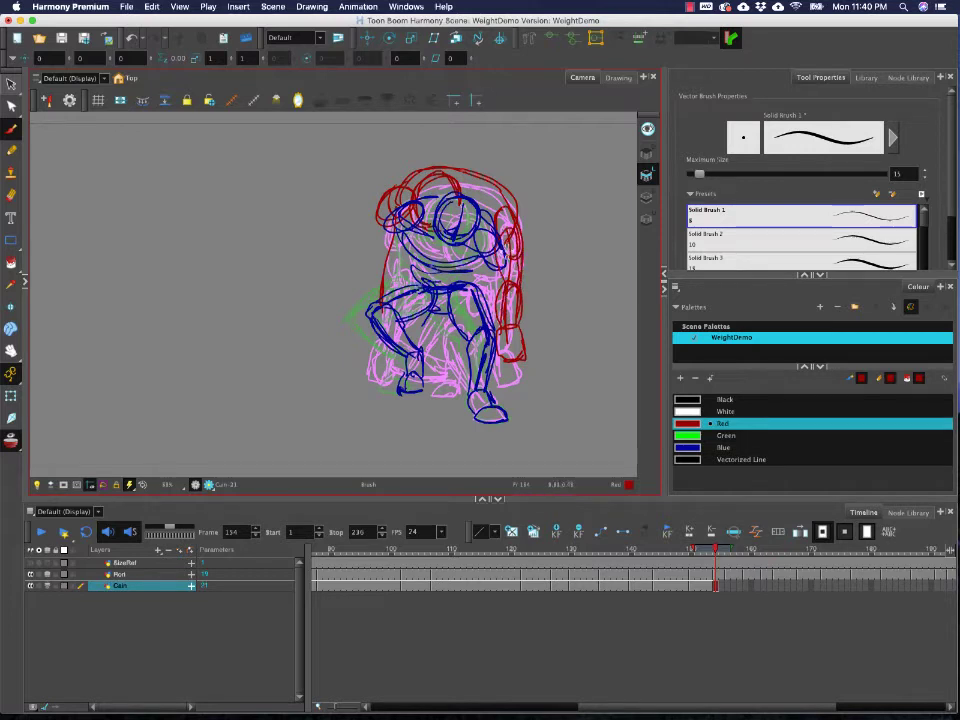
{"action": "left_click_drag", "start_coordinate": [388, 230], "coordinate": [398, 267]}
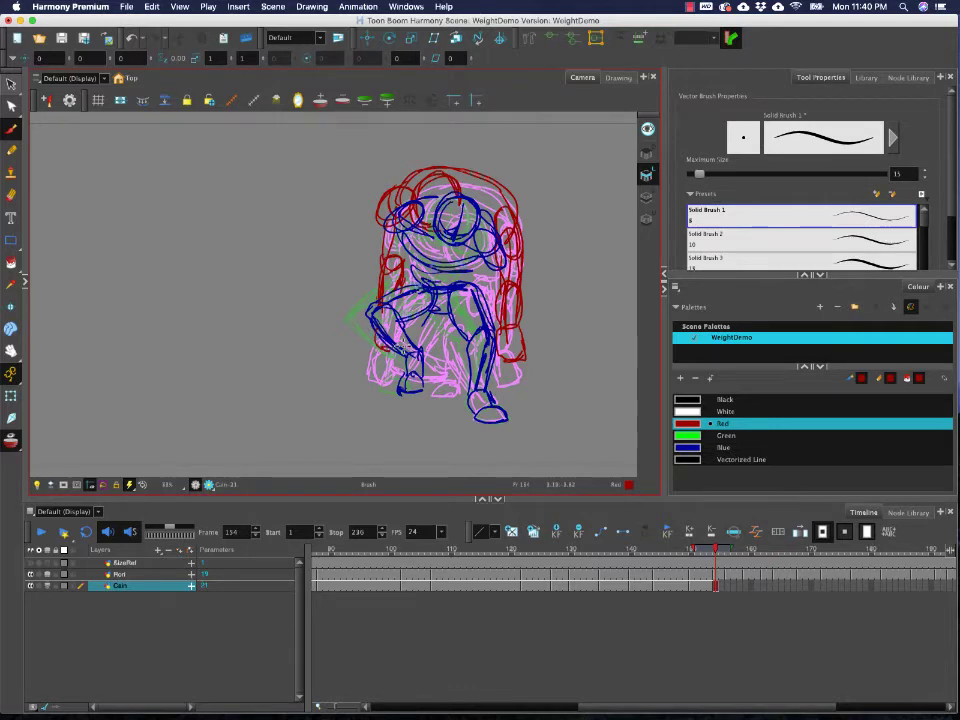
- Select Cain's arm and hand on the side of Rori's kneeling leg on frame 152 and shift them slightly upward
{"action": "mouse_move", "coordinate": [715, 551]}
{"action": "left_mouse_down"}
{"action": "mouse_move", "coordinate": [691, 551]}
{"action": "mouse_move", "coordinate": [714, 551]}
{"action": "mouse_move", "coordinate": [706, 553]}
{"action": "left_mouse_up"}
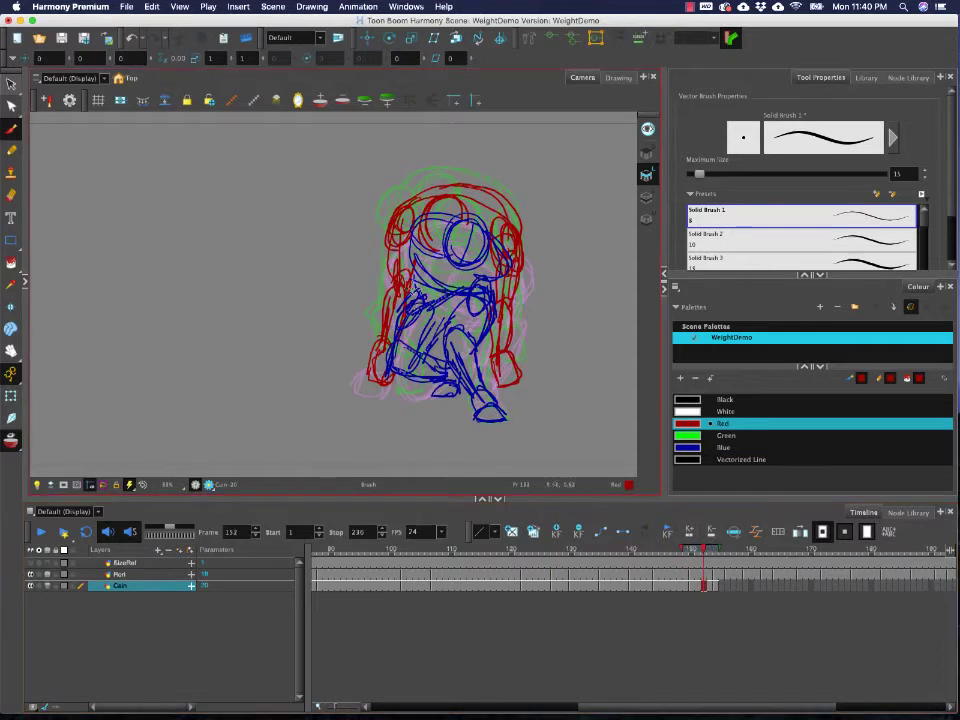
{"action": "left_click", "coordinate": [10, 84]}
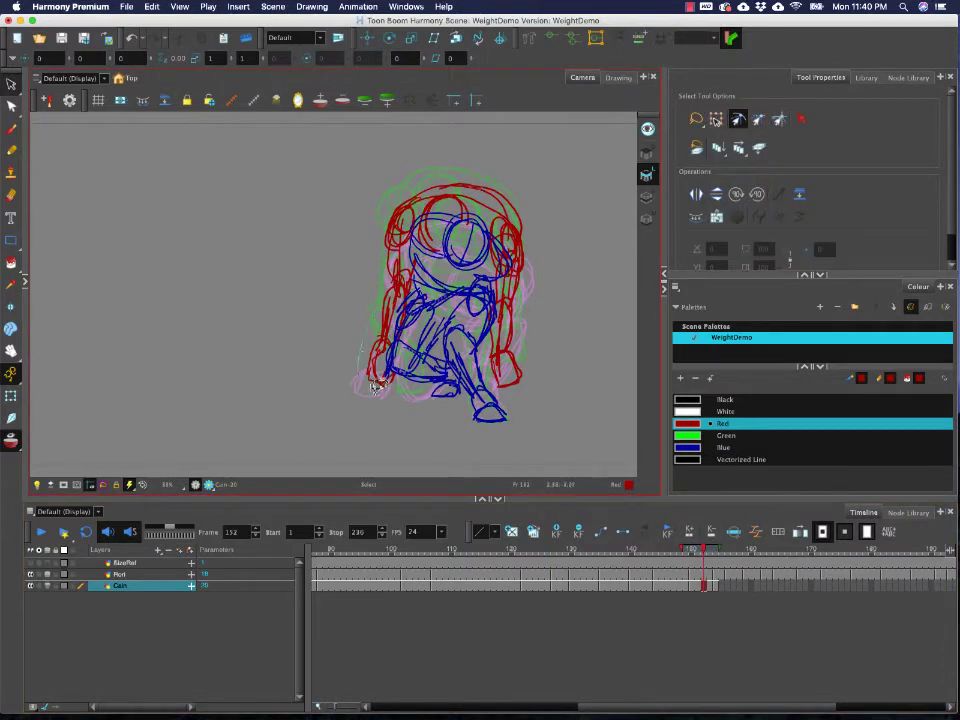
{"action": "mouse_move", "coordinate": [362, 212]}
{"action": "left_mouse_down"}
{"action": "mouse_move", "coordinate": [402, 392]}
{"action": "mouse_move", "coordinate": [388, 373]}
{"action": "left_mouse_up"}
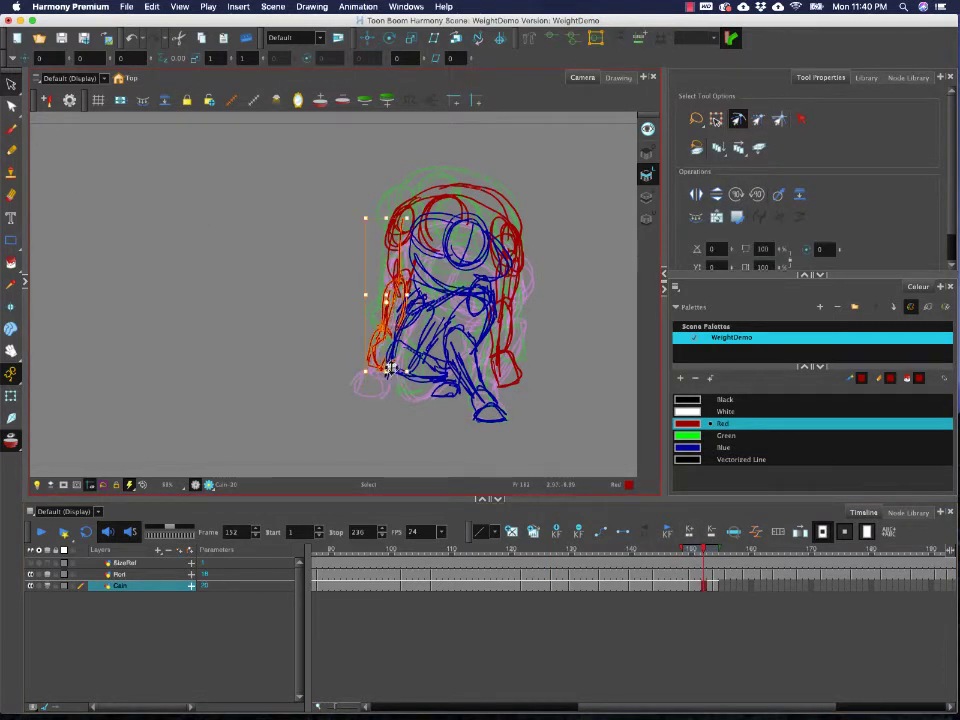
{"action": "left_click_drag", "start_coordinate": [396, 320], "coordinate": [401, 321]}
{"action": "left_click", "coordinate": [328, 304]}
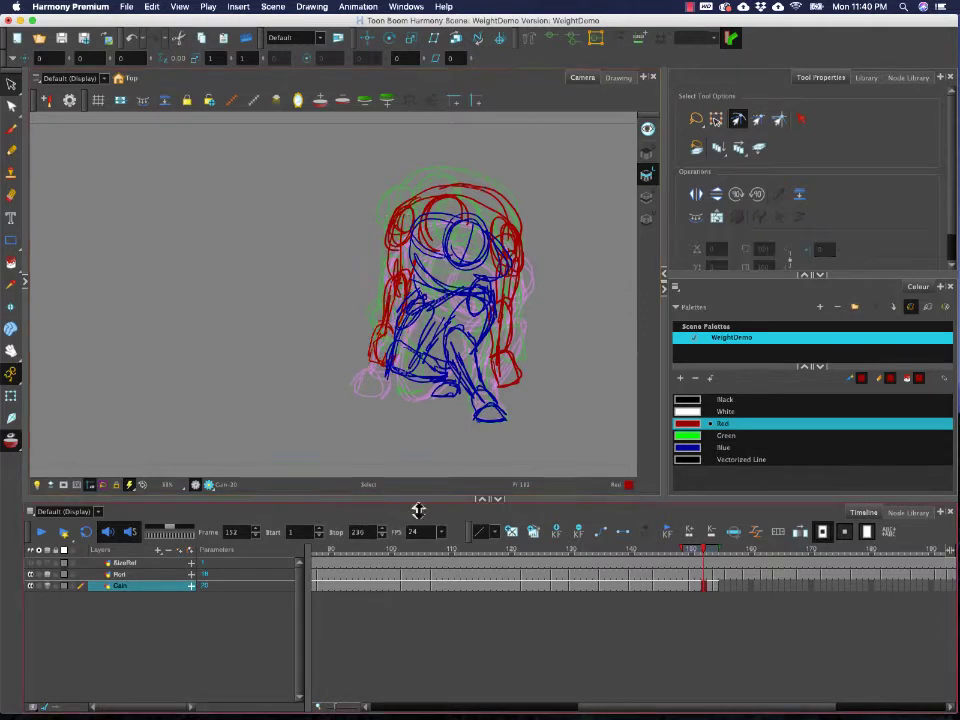
- Sketch Cain's arched back, shoulders, head and first arm lines with one hand in red on frame 156
{"action": "left_click", "coordinate": [11, 130]}
{"action": "key", "text": "alt+b"}
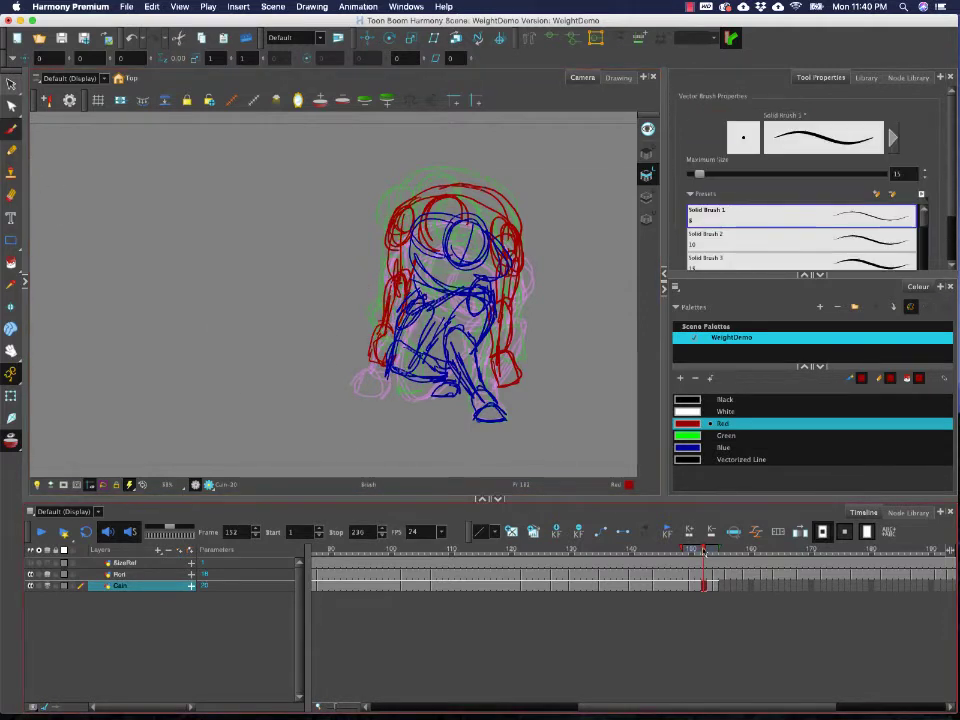
{"action": "left_click", "coordinate": [716, 553]}
{"action": "left_click_drag", "start_coordinate": [716, 553], "coordinate": [728, 552]}
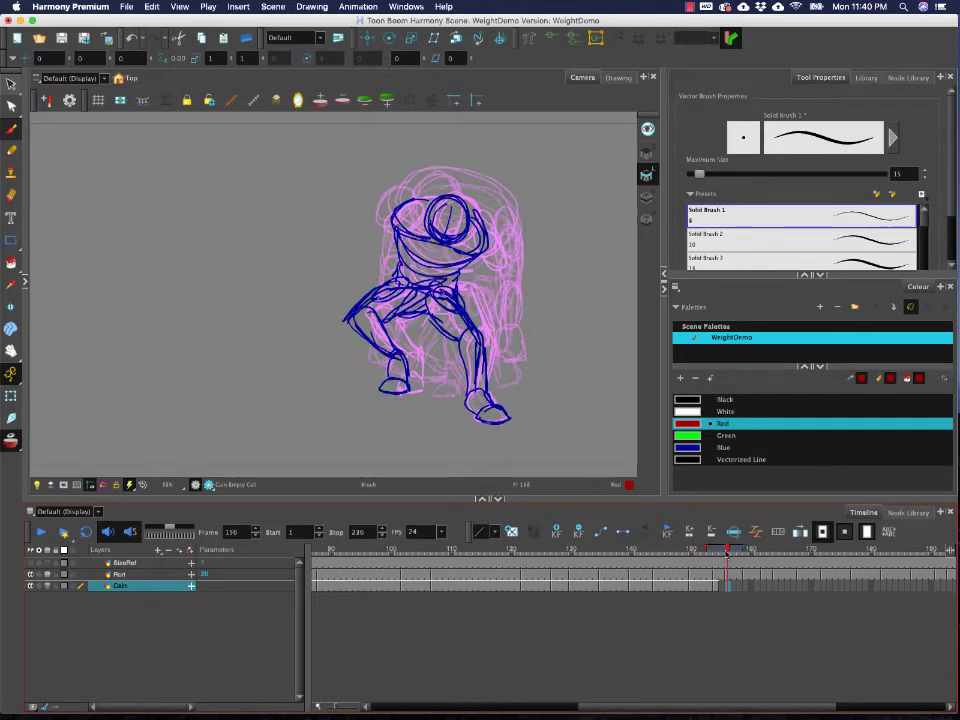
{"action": "mouse_move", "coordinate": [440, 168]}
{"action": "left_mouse_down"}
{"action": "mouse_move", "coordinate": [492, 237]}
{"action": "mouse_move", "coordinate": [482, 176]}
{"action": "mouse_move", "coordinate": [382, 188]}
{"action": "mouse_move", "coordinate": [384, 223]}
{"action": "left_mouse_up"}
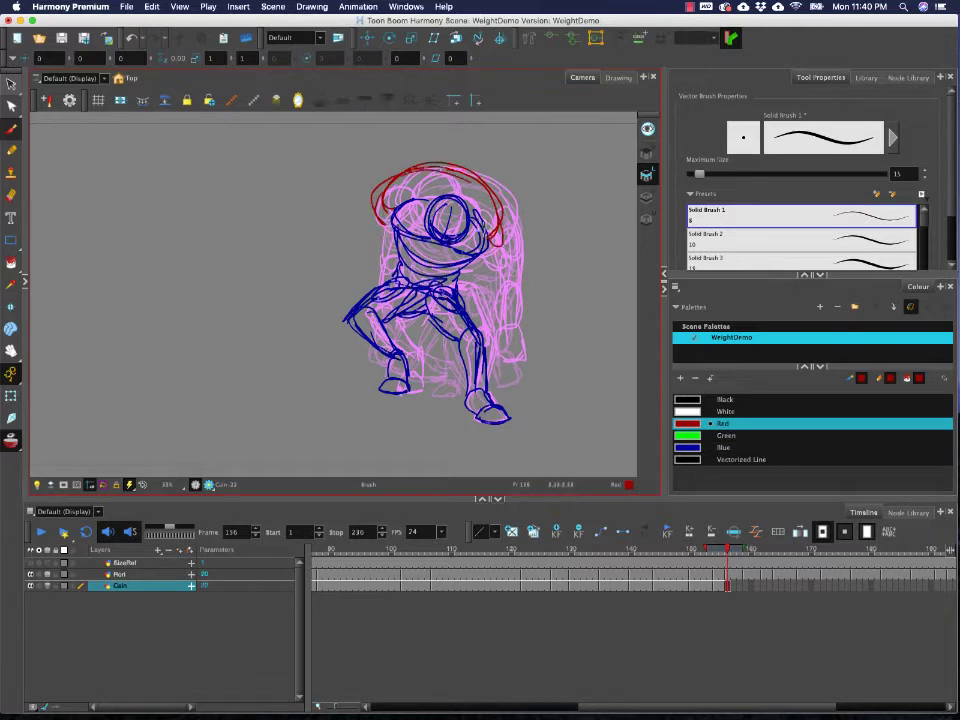
{"action": "mouse_move", "coordinate": [490, 238]}
{"action": "left_mouse_down"}
{"action": "mouse_move", "coordinate": [492, 207]}
{"action": "mouse_move", "coordinate": [502, 226]}
{"action": "left_mouse_up"}
{"action": "mouse_move", "coordinate": [447, 197]}
{"action": "left_mouse_down"}
{"action": "mouse_move", "coordinate": [421, 227]}
{"action": "mouse_move", "coordinate": [378, 229]}
{"action": "mouse_move", "coordinate": [394, 199]}
{"action": "mouse_move", "coordinate": [379, 288]}
{"action": "left_mouse_up"}
{"action": "mouse_move", "coordinate": [490, 225]}
{"action": "left_mouse_down"}
{"action": "mouse_move", "coordinate": [513, 334]}
{"action": "mouse_move", "coordinate": [502, 350]}
{"action": "mouse_move", "coordinate": [523, 338]}
{"action": "left_mouse_up"}
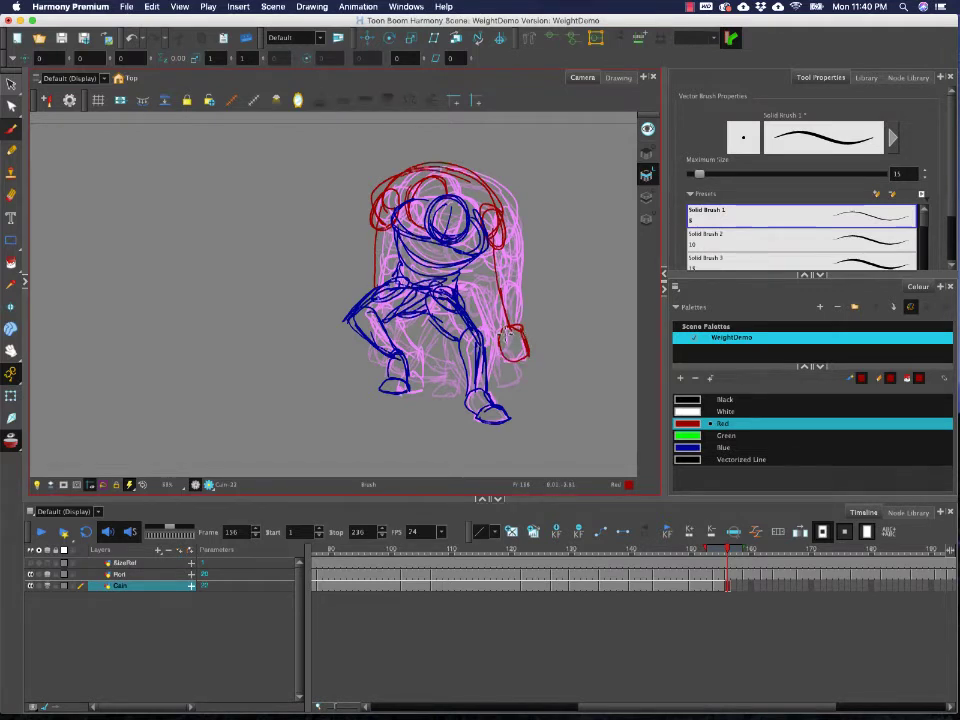
- Remove Cain's hand beside Rori's extended leg on frame 156 and redraw it in red slightly closer to that leg
{"action": "mouse_move", "coordinate": [724, 551]}
{"action": "left_mouse_down"}
{"action": "mouse_move", "coordinate": [716, 551]}
{"action": "mouse_move", "coordinate": [728, 551]}
{"action": "left_mouse_up"}
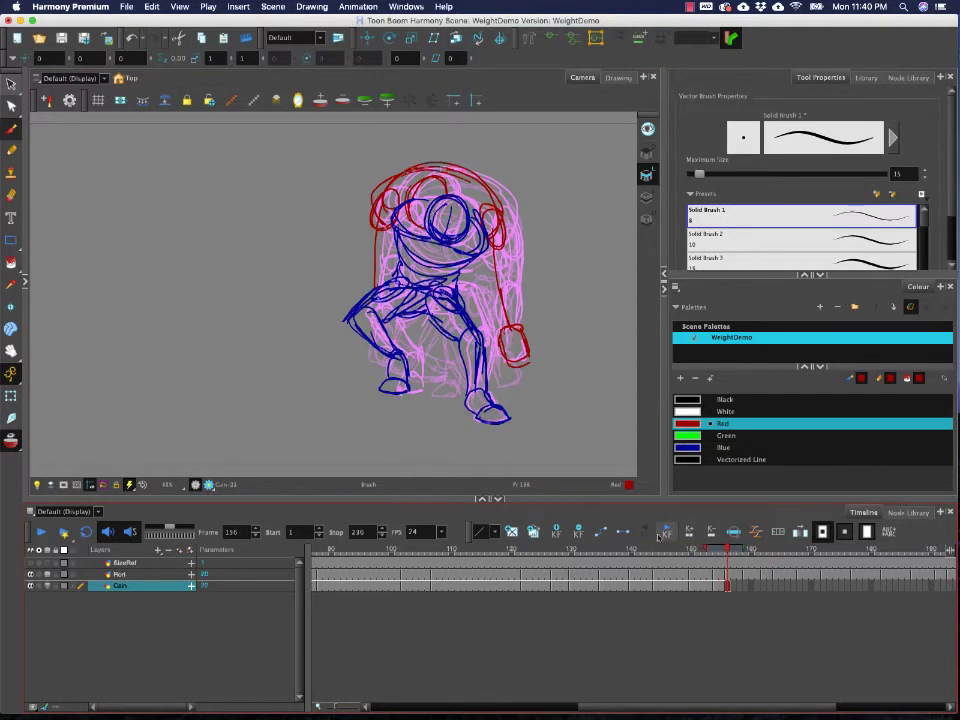
{"action": "key", "text": "e"}
{"action": "mouse_move", "coordinate": [505, 332]}
{"action": "left_mouse_down"}
{"action": "mouse_move", "coordinate": [514, 363]}
{"action": "mouse_move", "coordinate": [508, 327]}
{"action": "left_mouse_up"}
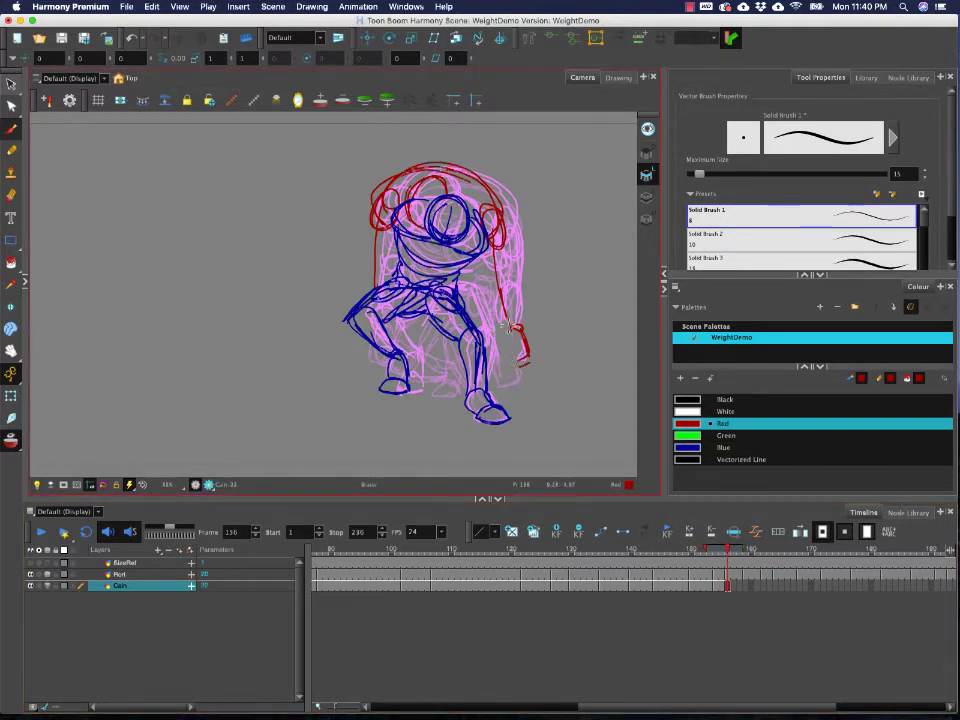
{"action": "key", "text": "super+z"}
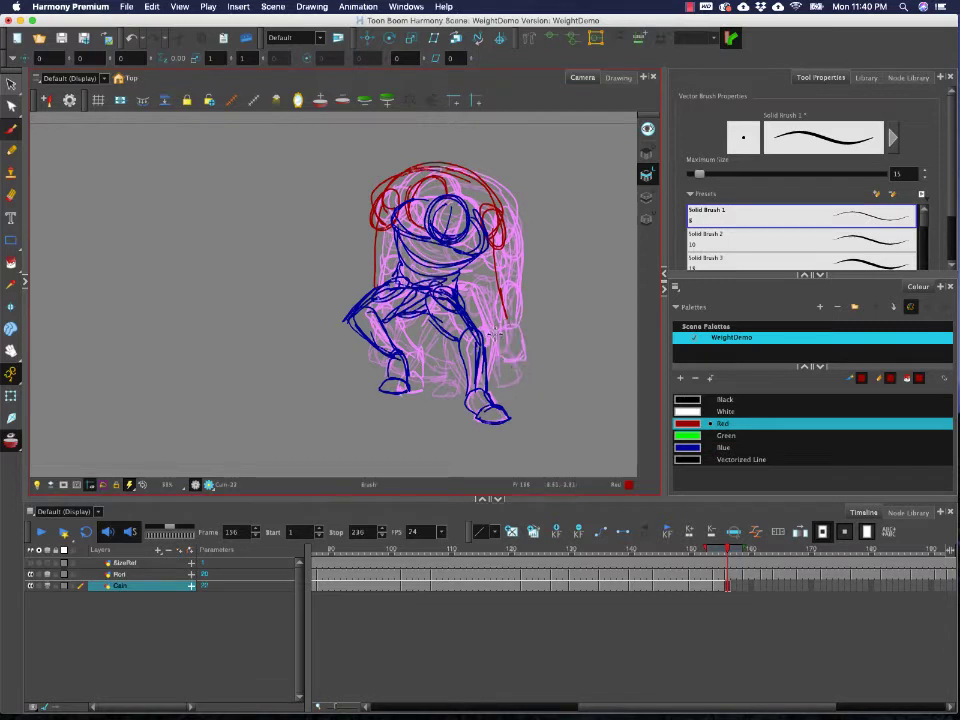
{"action": "left_click_drag", "start_coordinate": [519, 356], "coordinate": [494, 340]}
{"action": "left_click_drag", "start_coordinate": [513, 322], "coordinate": [523, 354]}
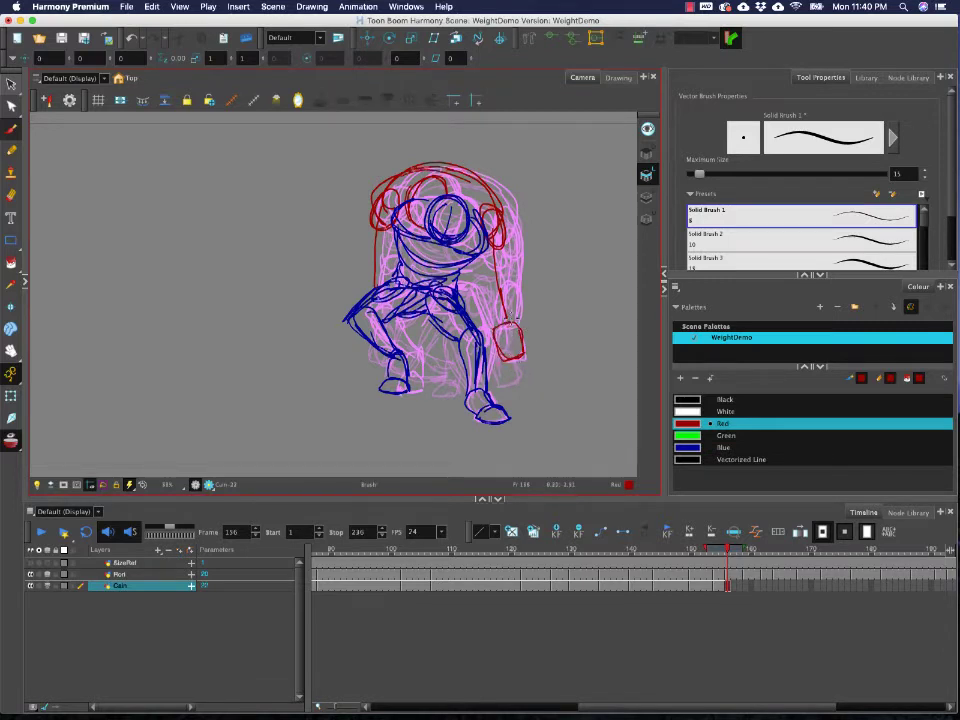
- Complete Cain's two arms on frame 156 in red, adding the elbows and the far hand behind Rori's kneeling leg
{"action": "mouse_move", "coordinate": [485, 284]}
{"action": "left_mouse_down"}
{"action": "mouse_move", "coordinate": [512, 330]}
{"action": "mouse_move", "coordinate": [503, 287]}
{"action": "left_mouse_up"}
{"action": "mouse_move", "coordinate": [489, 288]}
{"action": "left_mouse_down"}
{"action": "mouse_move", "coordinate": [499, 250]}
{"action": "mouse_move", "coordinate": [509, 285]}
{"action": "left_mouse_up"}
{"action": "mouse_move", "coordinate": [488, 290]}
{"action": "left_mouse_down"}
{"action": "mouse_move", "coordinate": [492, 245]}
{"action": "mouse_move", "coordinate": [490, 262]}
{"action": "mouse_move", "coordinate": [512, 268]}
{"action": "mouse_move", "coordinate": [497, 315]}
{"action": "left_mouse_up"}
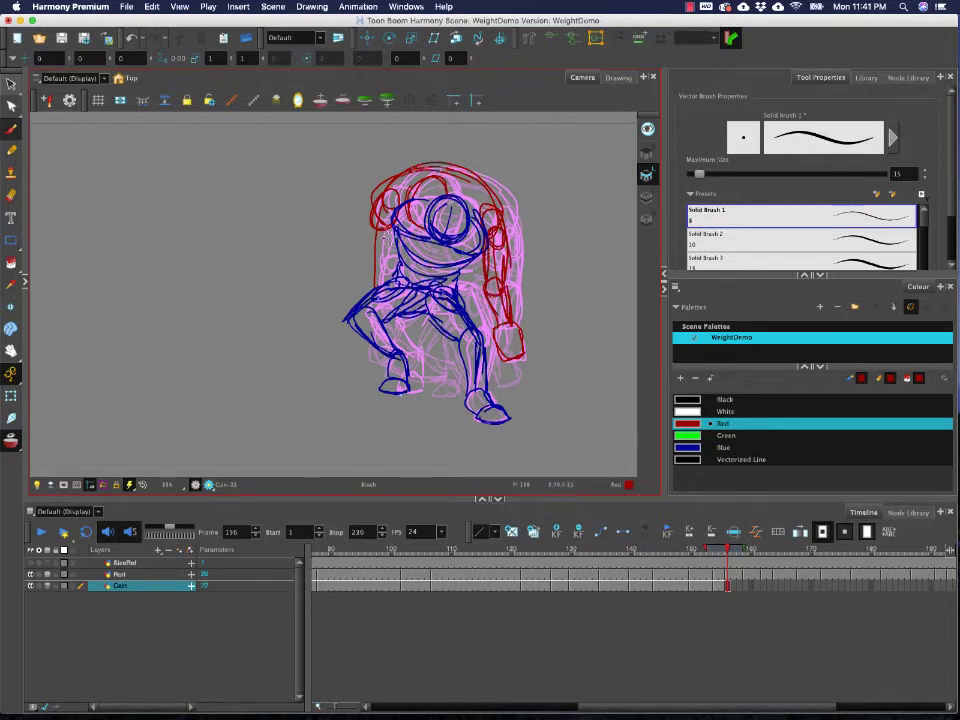
{"action": "left_click_drag", "start_coordinate": [375, 272], "coordinate": [390, 255]}
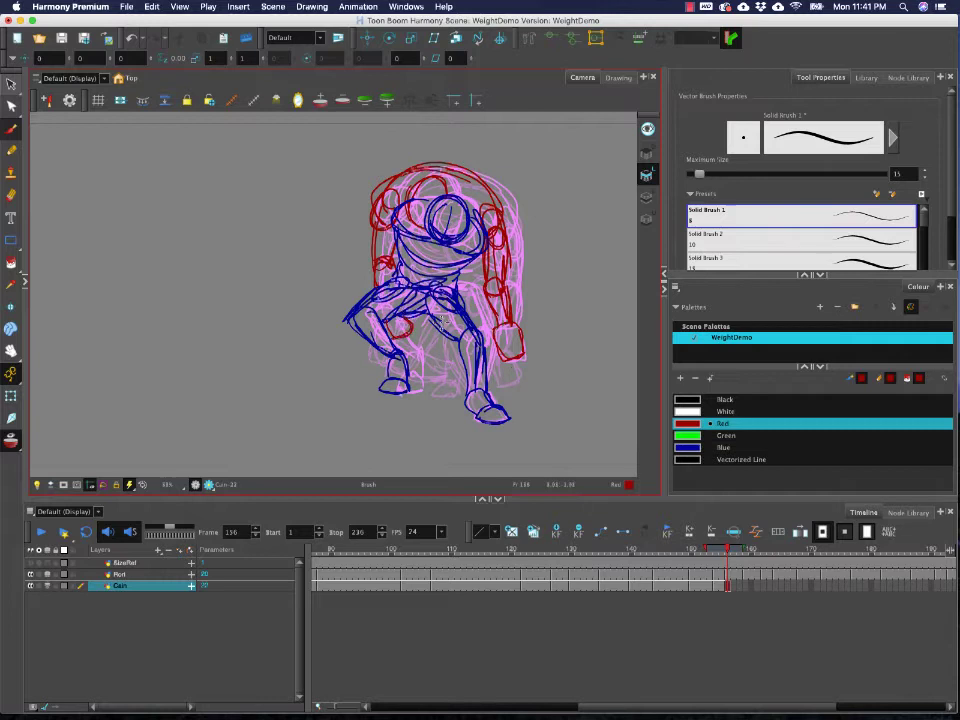
- Sketch Cain's lowered back, both shoulders and head in red over Rori's pose on frame 159
{"action": "left_click_drag", "start_coordinate": [731, 552], "coordinate": [748, 555]}
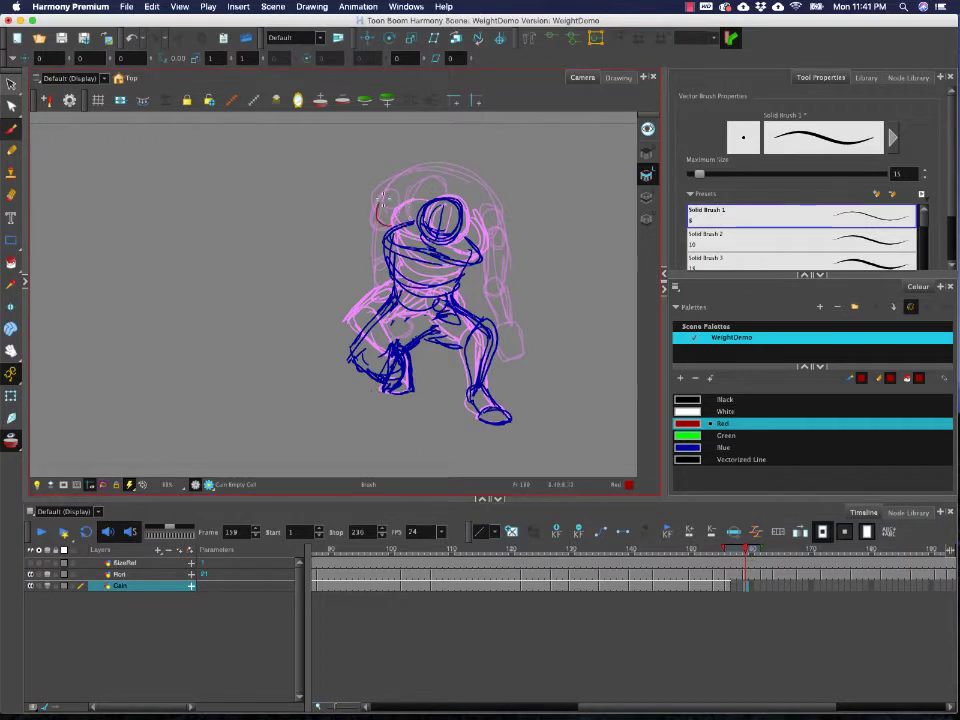
{"action": "left_click_drag", "start_coordinate": [365, 228], "coordinate": [492, 250]}
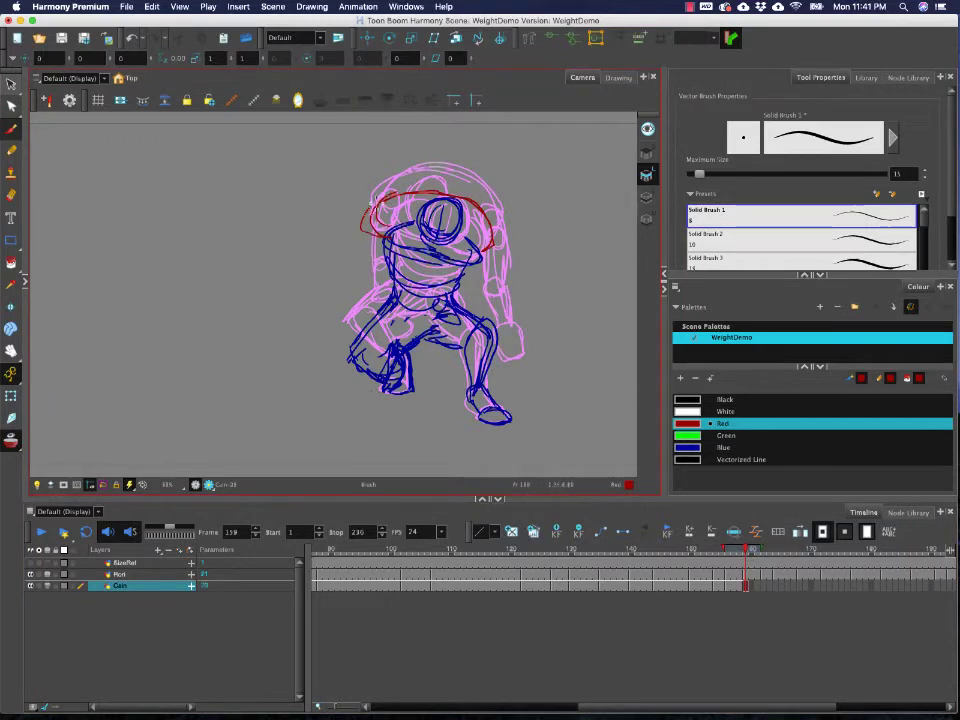
{"action": "mouse_move", "coordinate": [405, 194]}
{"action": "left_mouse_down"}
{"action": "mouse_move", "coordinate": [441, 196]}
{"action": "mouse_move", "coordinate": [409, 231]}
{"action": "mouse_move", "coordinate": [432, 192]}
{"action": "mouse_move", "coordinate": [418, 187]}
{"action": "mouse_move", "coordinate": [438, 187]}
{"action": "mouse_move", "coordinate": [493, 239]}
{"action": "mouse_move", "coordinate": [476, 236]}
{"action": "left_mouse_up"}
{"action": "left_click_drag", "start_coordinate": [384, 212], "coordinate": [360, 241]}
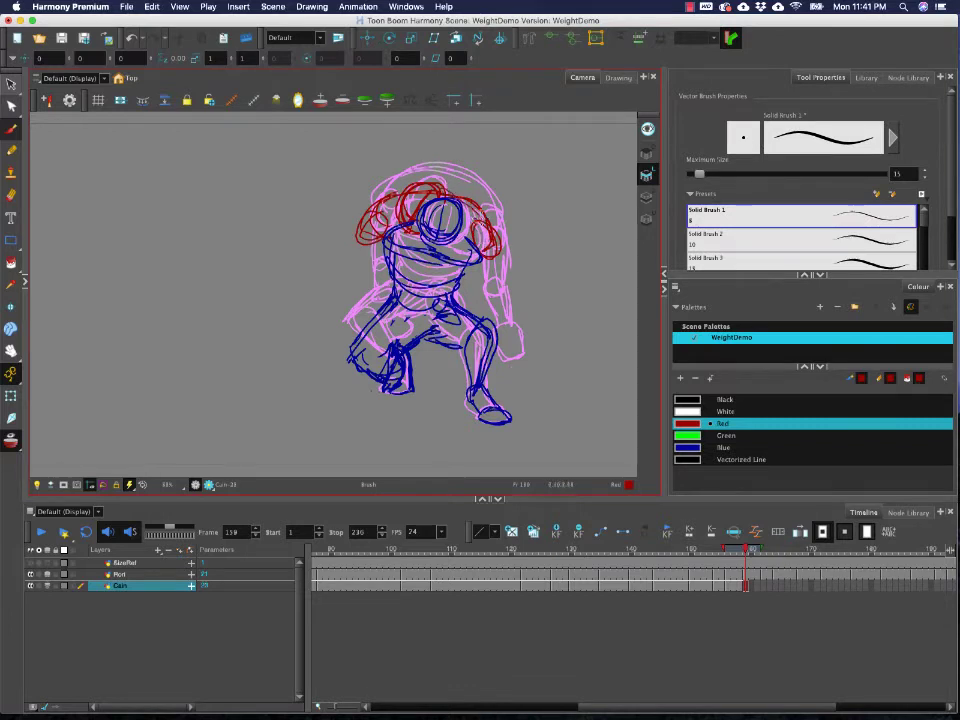
{"action": "left_click_drag", "start_coordinate": [451, 190], "coordinate": [408, 230]}
{"action": "left_click_drag", "start_coordinate": [484, 248], "coordinate": [473, 232]}
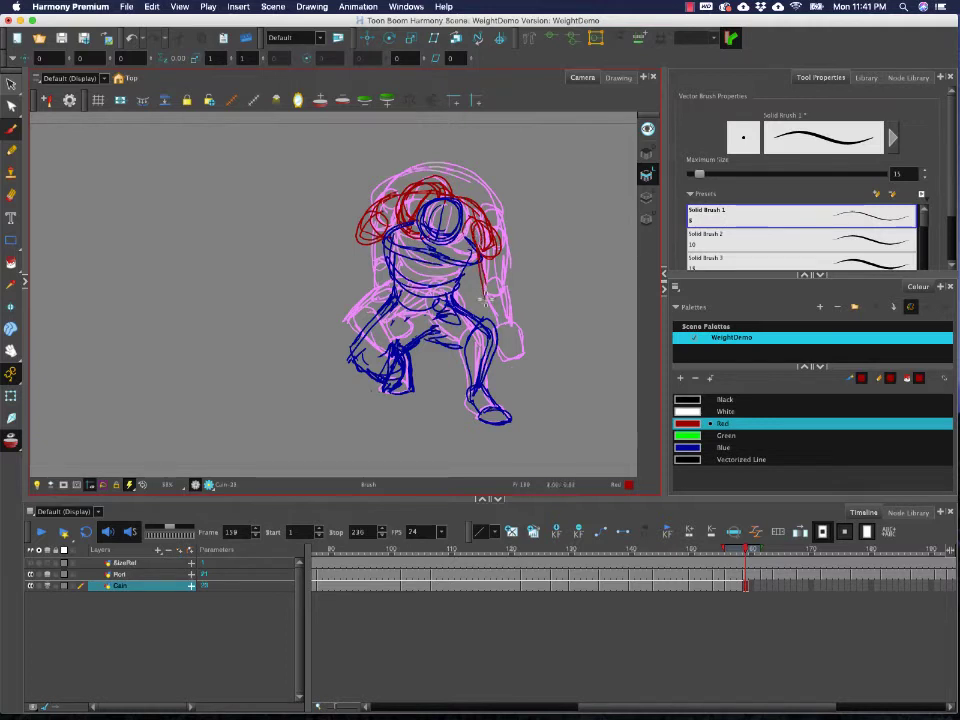
- Sketch Cain's two arms on frame 159 in red, with a hand beside Rori's extended leg
{"action": "mouse_move", "coordinate": [485, 299]}
{"action": "left_mouse_down"}
{"action": "mouse_move", "coordinate": [503, 330]}
{"action": "mouse_move", "coordinate": [514, 322]}
{"action": "mouse_move", "coordinate": [504, 328]}
{"action": "mouse_move", "coordinate": [505, 362]}
{"action": "mouse_move", "coordinate": [519, 328]}
{"action": "left_mouse_up"}
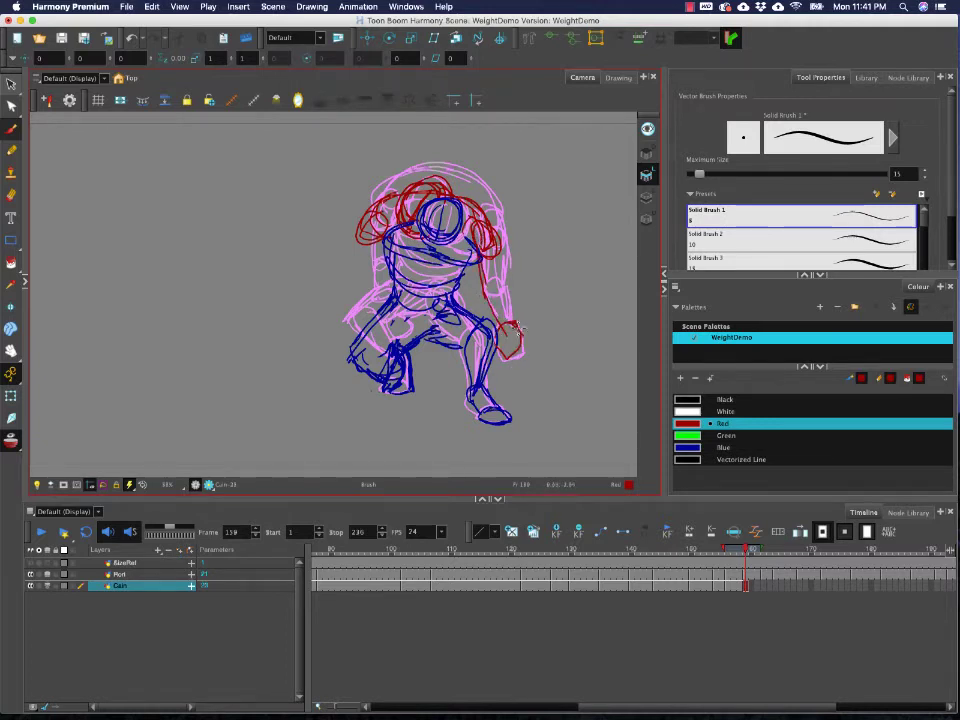
{"action": "mouse_move", "coordinate": [482, 290]}
{"action": "left_mouse_down"}
{"action": "mouse_move", "coordinate": [507, 322]}
{"action": "mouse_move", "coordinate": [481, 260]}
{"action": "mouse_move", "coordinate": [496, 298]}
{"action": "left_mouse_up"}
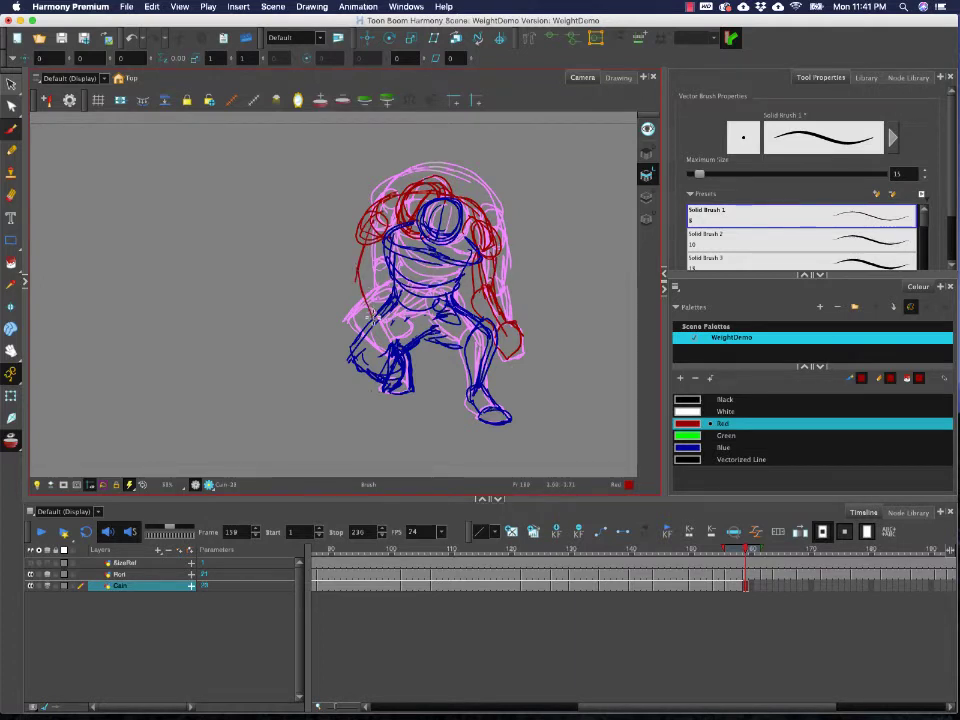
{"action": "left_click_drag", "start_coordinate": [367, 312], "coordinate": [377, 278]}
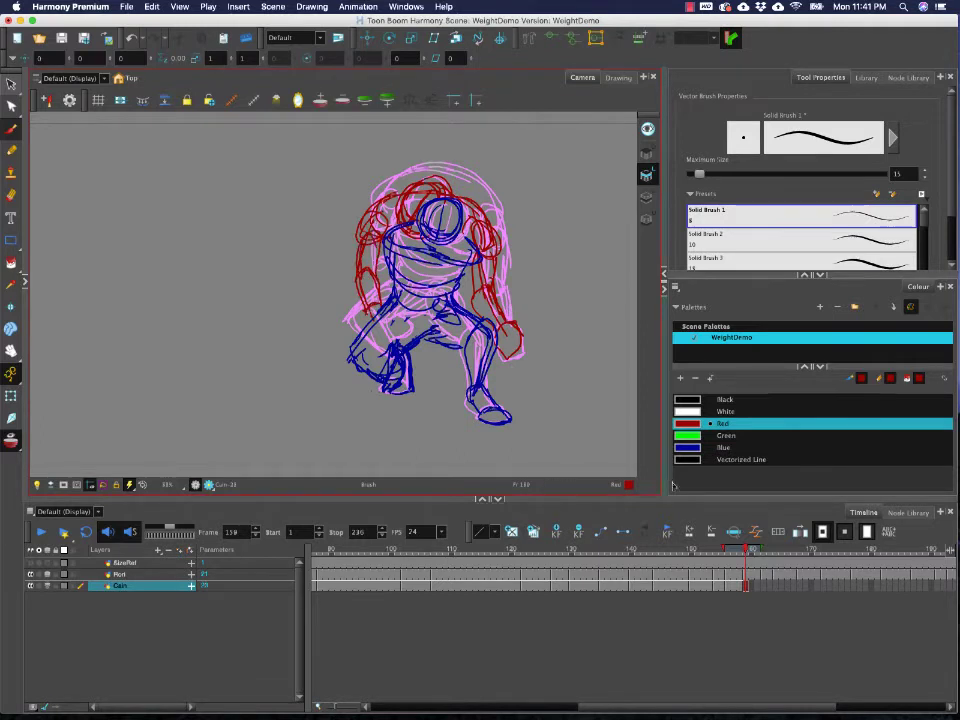
- Sketch Cain's head and the shoulder on Rori's kneeling side in red on frame 162, redoing the first stroke
{"action": "left_click_drag", "start_coordinate": [749, 550], "coordinate": [763, 550]}
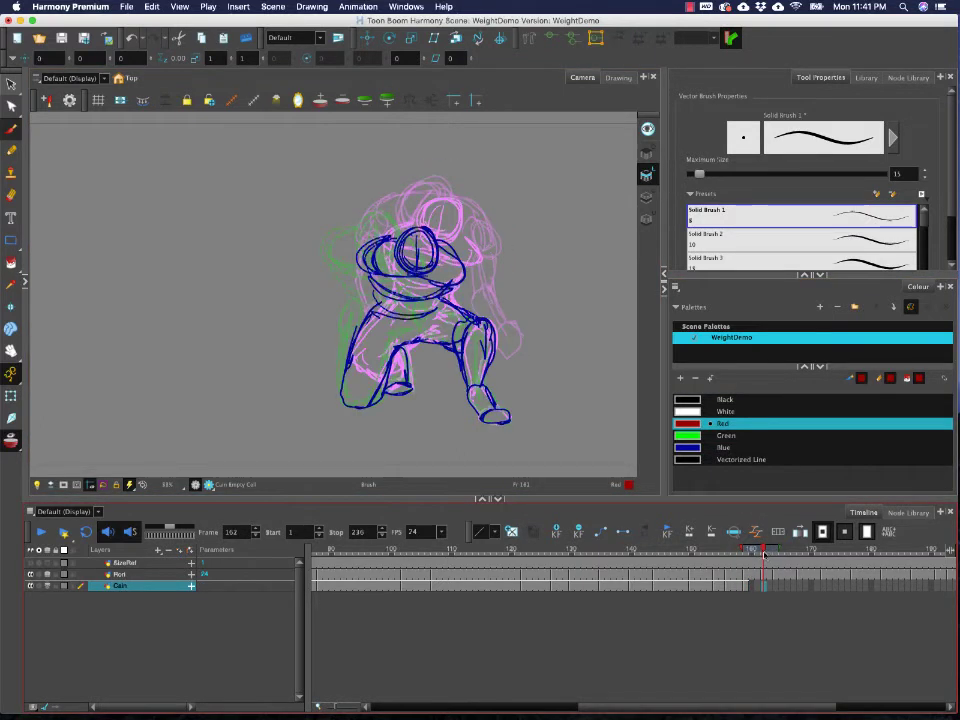
{"action": "mouse_move", "coordinate": [387, 222]}
{"action": "left_mouse_down"}
{"action": "mouse_move", "coordinate": [410, 187]}
{"action": "mouse_move", "coordinate": [425, 198]}
{"action": "mouse_move", "coordinate": [417, 234]}
{"action": "mouse_move", "coordinate": [420, 224]}
{"action": "left_mouse_up"}
{"action": "key", "text": "super+z"}
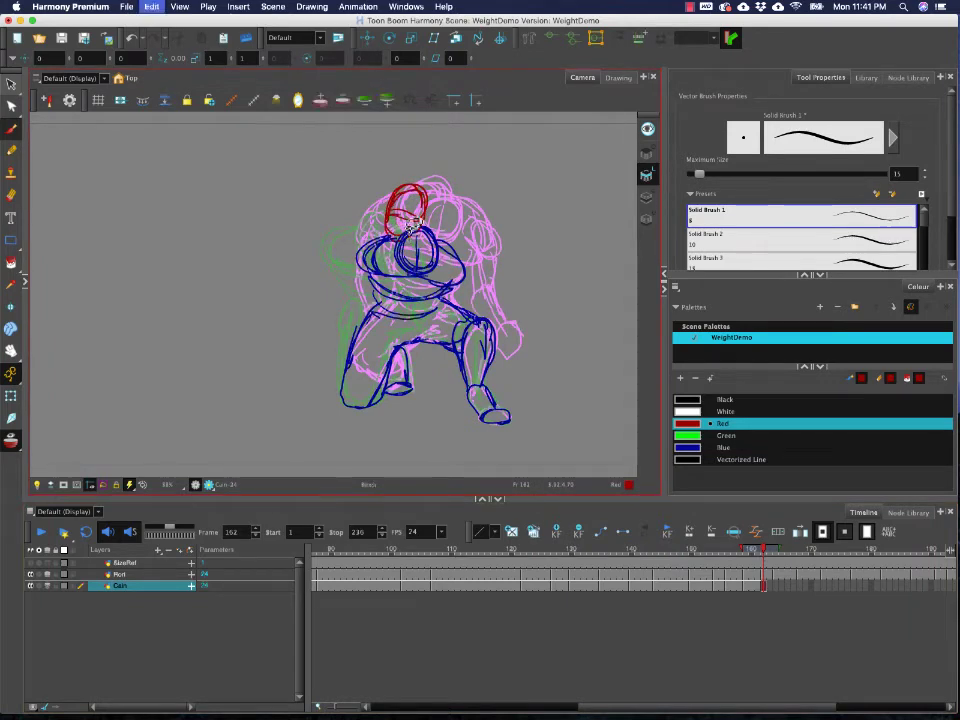
{"action": "mouse_move", "coordinate": [409, 197]}
{"action": "left_mouse_down"}
{"action": "mouse_move", "coordinate": [403, 231]}
{"action": "mouse_move", "coordinate": [421, 221]}
{"action": "left_mouse_up"}
{"action": "mouse_move", "coordinate": [389, 222]}
{"action": "left_mouse_down"}
{"action": "mouse_move", "coordinate": [416, 225]}
{"action": "mouse_move", "coordinate": [360, 225]}
{"action": "mouse_move", "coordinate": [356, 257]}
{"action": "left_mouse_up"}
{"action": "mouse_move", "coordinate": [374, 215]}
{"action": "left_mouse_down"}
{"action": "mouse_move", "coordinate": [349, 228]}
{"action": "mouse_move", "coordinate": [354, 257]}
{"action": "left_mouse_up"}
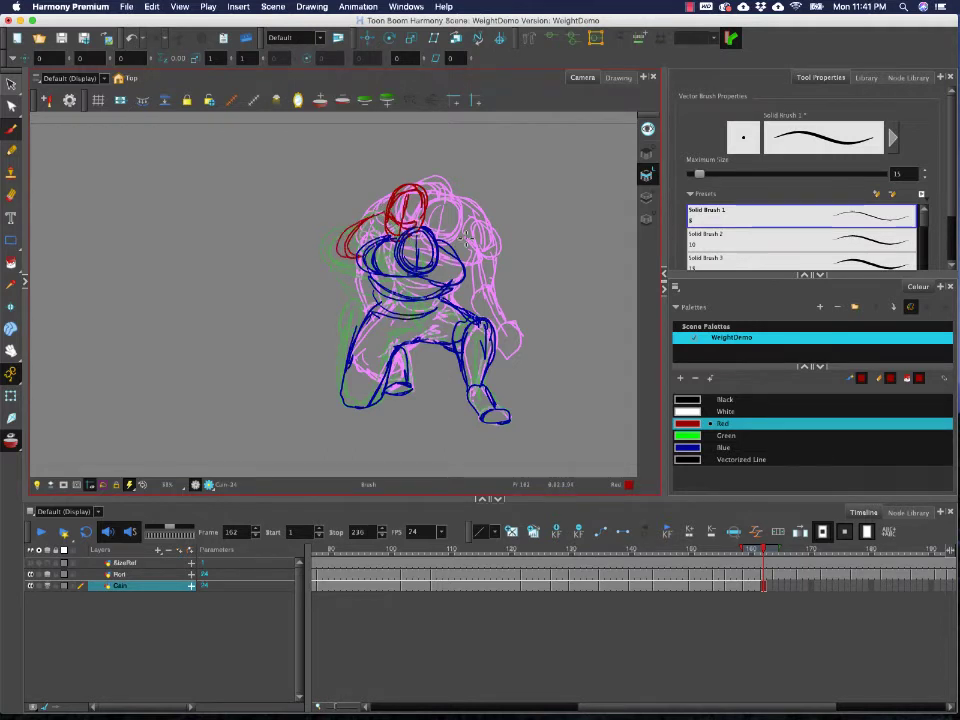
- Sketch Cain's other shoulder and both arms in red on frame 162, placing one hand beside Rori's extended leg
{"action": "mouse_move", "coordinate": [429, 217]}
{"action": "left_mouse_down"}
{"action": "mouse_move", "coordinate": [452, 266]}
{"action": "mouse_move", "coordinate": [451, 222]}
{"action": "mouse_move", "coordinate": [465, 258]}
{"action": "mouse_move", "coordinate": [454, 265]}
{"action": "mouse_move", "coordinate": [469, 262]}
{"action": "mouse_move", "coordinate": [465, 302]}
{"action": "mouse_move", "coordinate": [479, 330]}
{"action": "mouse_move", "coordinate": [506, 355]}
{"action": "left_mouse_up"}
{"action": "left_click_drag", "start_coordinate": [467, 304], "coordinate": [487, 317]}
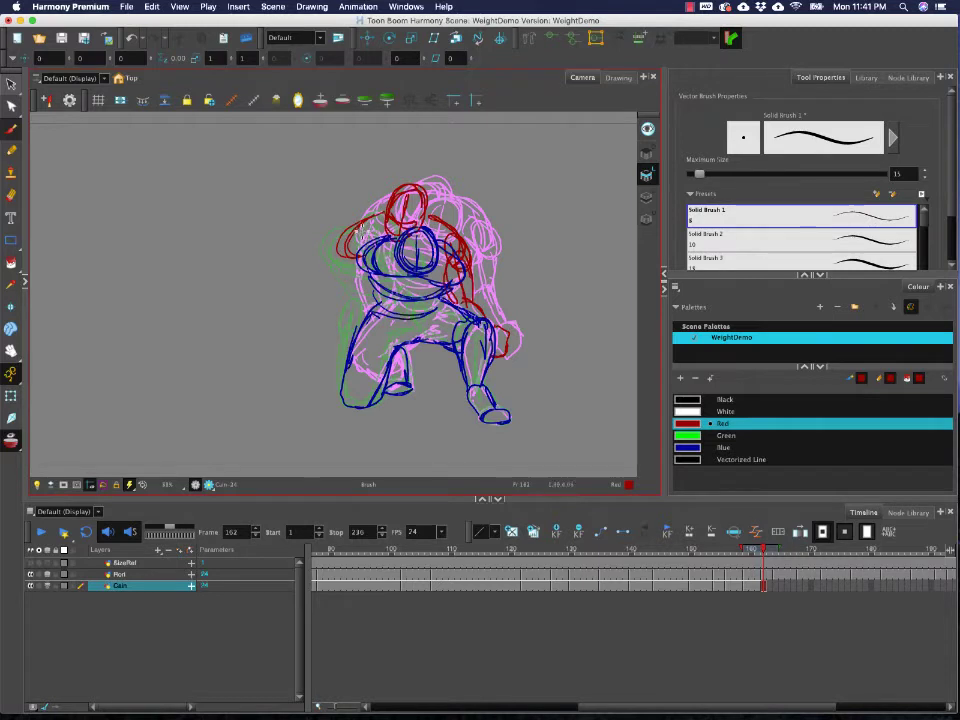
{"action": "mouse_move", "coordinate": [344, 328]}
{"action": "left_mouse_down"}
{"action": "mouse_move", "coordinate": [358, 312]}
{"action": "mouse_move", "coordinate": [344, 259]}
{"action": "left_mouse_up"}
{"action": "mouse_move", "coordinate": [364, 307]}
{"action": "left_mouse_down"}
{"action": "mouse_move", "coordinate": [350, 234]}
{"action": "mouse_move", "coordinate": [366, 244]}
{"action": "left_mouse_up"}
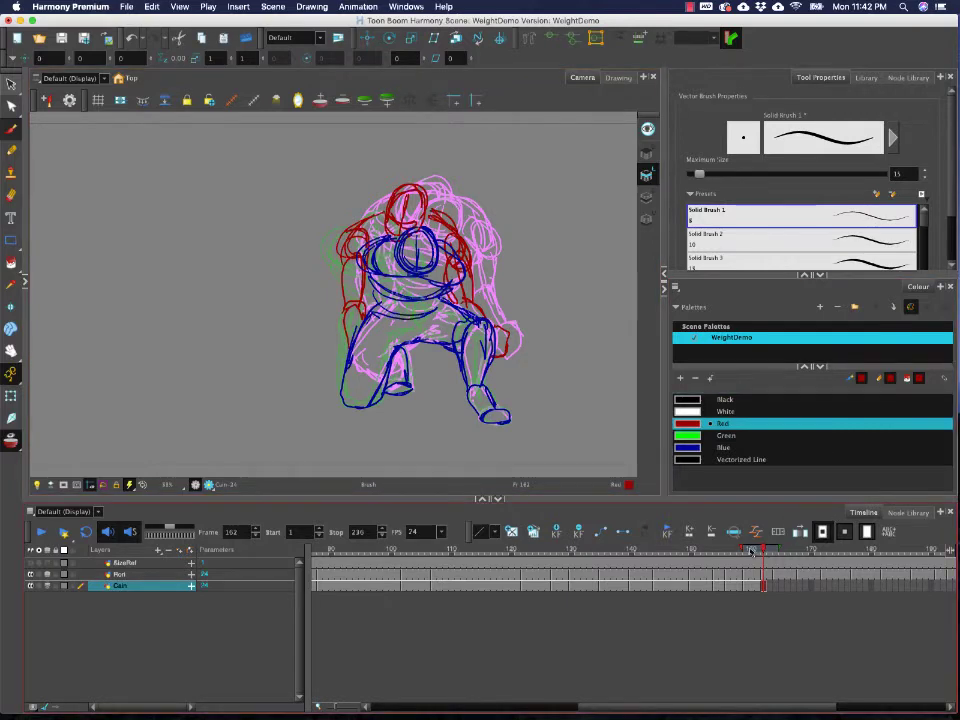
- Sketch Cain's arched back, shoulders, head and the arm on Rori's kneeling side in red on frame 164
{"action": "mouse_move", "coordinate": [752, 551]}
{"action": "left_mouse_down"}
{"action": "mouse_move", "coordinate": [660, 550]}
{"action": "mouse_move", "coordinate": [775, 549]}
{"action": "left_mouse_up"}
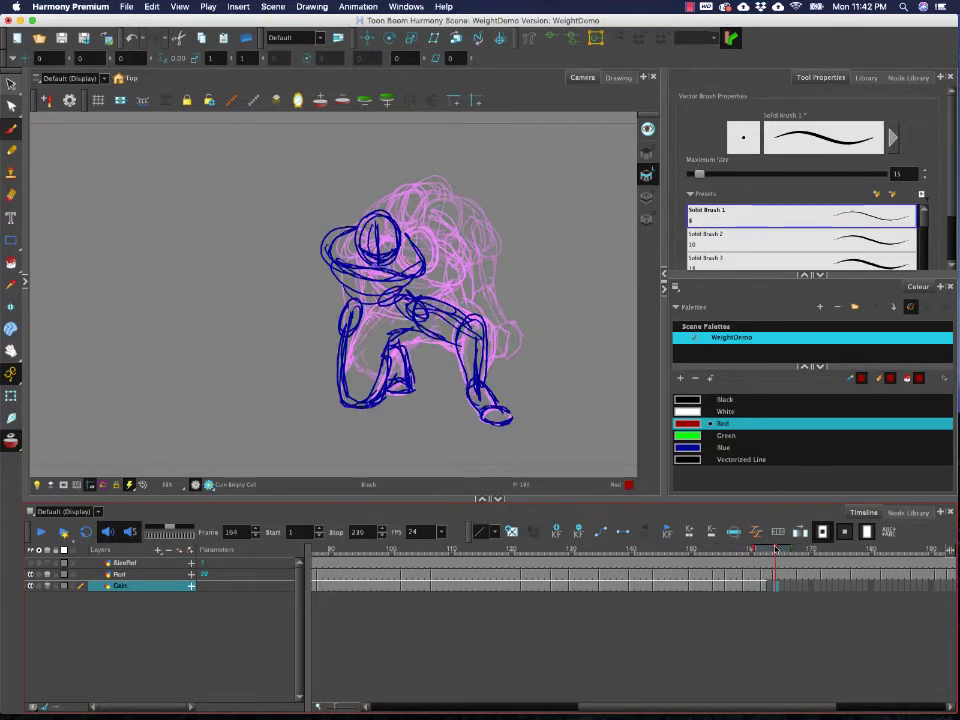
{"action": "mouse_move", "coordinate": [322, 232]}
{"action": "left_mouse_down"}
{"action": "mouse_move", "coordinate": [389, 196]}
{"action": "mouse_move", "coordinate": [408, 204]}
{"action": "mouse_move", "coordinate": [428, 256]}
{"action": "mouse_move", "coordinate": [319, 240]}
{"action": "left_mouse_up"}
{"action": "mouse_move", "coordinate": [418, 231]}
{"action": "left_mouse_down"}
{"action": "mouse_move", "coordinate": [418, 262]}
{"action": "mouse_move", "coordinate": [434, 266]}
{"action": "mouse_move", "coordinate": [426, 258]}
{"action": "mouse_move", "coordinate": [446, 304]}
{"action": "left_mouse_up"}
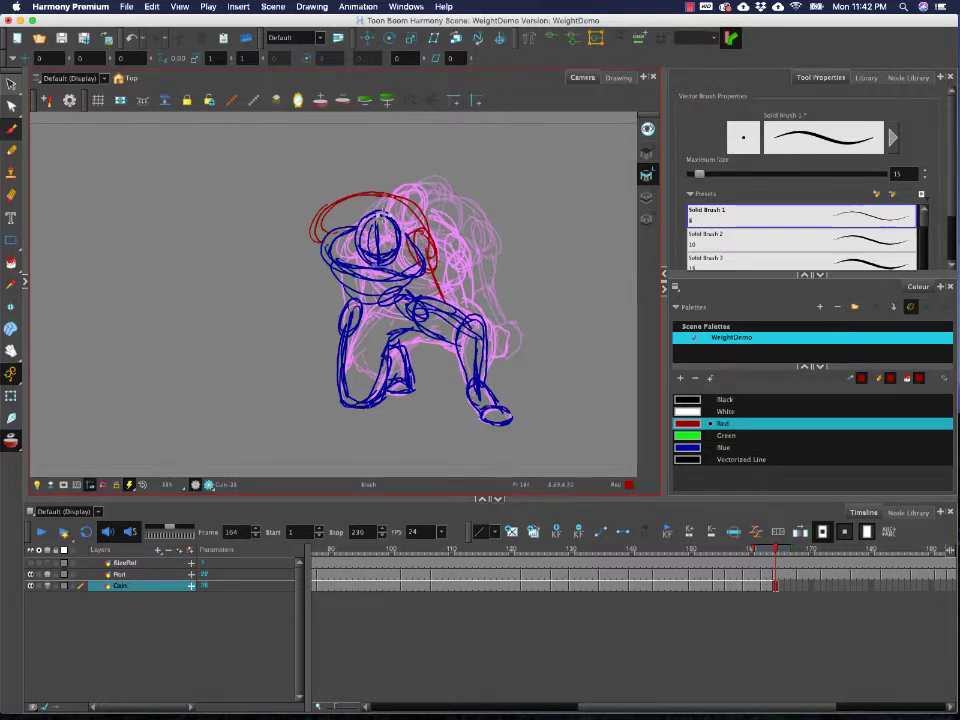
{"action": "mouse_move", "coordinate": [331, 220]}
{"action": "left_mouse_down"}
{"action": "mouse_move", "coordinate": [309, 287]}
{"action": "mouse_move", "coordinate": [326, 333]}
{"action": "mouse_move", "coordinate": [304, 300]}
{"action": "mouse_move", "coordinate": [309, 293]}
{"action": "mouse_move", "coordinate": [326, 341]}
{"action": "left_mouse_up"}
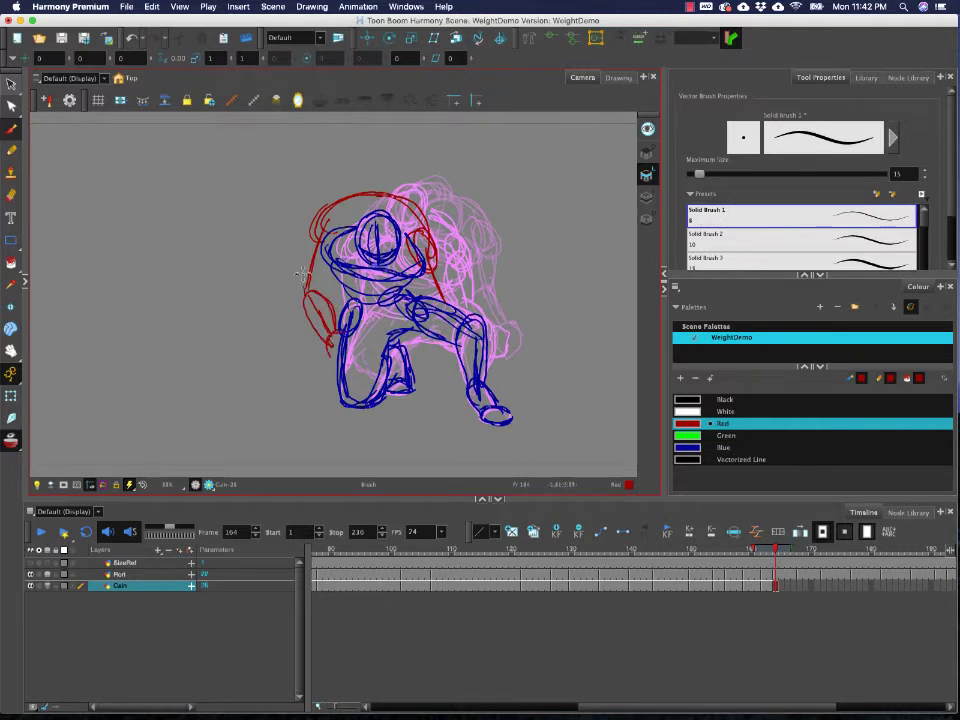
{"action": "mouse_move", "coordinate": [327, 250]}
{"action": "left_mouse_down"}
{"action": "mouse_move", "coordinate": [321, 293]}
{"action": "mouse_move", "coordinate": [333, 228]}
{"action": "mouse_move", "coordinate": [304, 264]}
{"action": "left_mouse_up"}
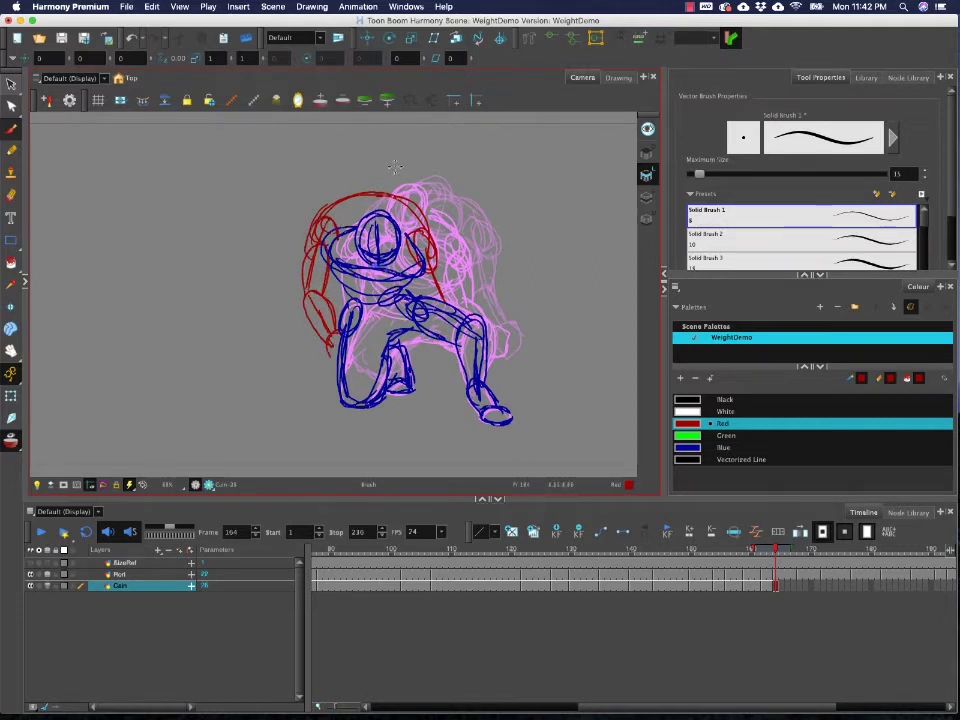
{"action": "mouse_move", "coordinate": [356, 208]}
{"action": "left_mouse_down"}
{"action": "mouse_move", "coordinate": [332, 243]}
{"action": "mouse_move", "coordinate": [364, 206]}
{"action": "left_mouse_up"}
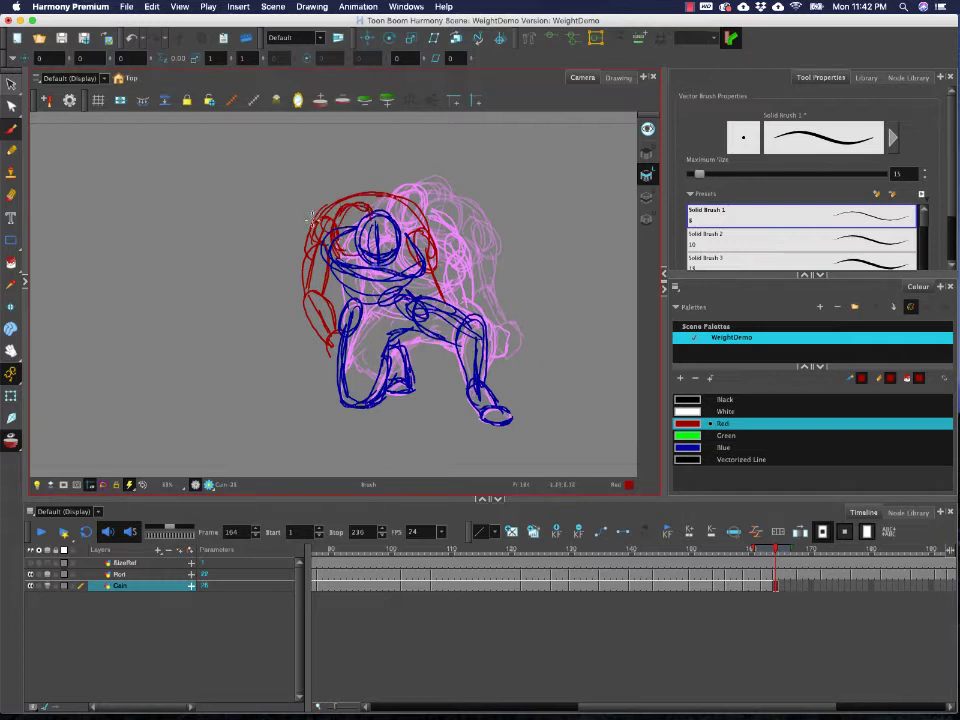
{"action": "mouse_move", "coordinate": [308, 234]}
{"action": "left_mouse_down"}
{"action": "mouse_move", "coordinate": [300, 295]}
{"action": "mouse_move", "coordinate": [329, 350]}
{"action": "left_mouse_up"}
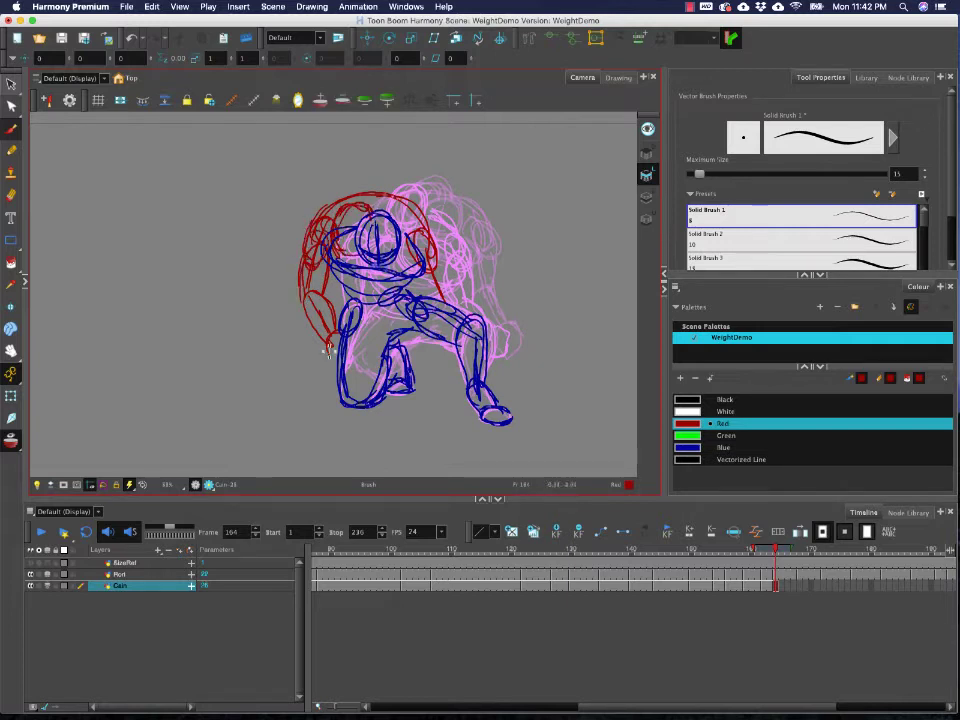
- Compare frame 164 with frame 162, and sketch Cain's upper arm on Rori's extended-leg side in red on frame 164
{"action": "left_click", "coordinate": [766, 551]}
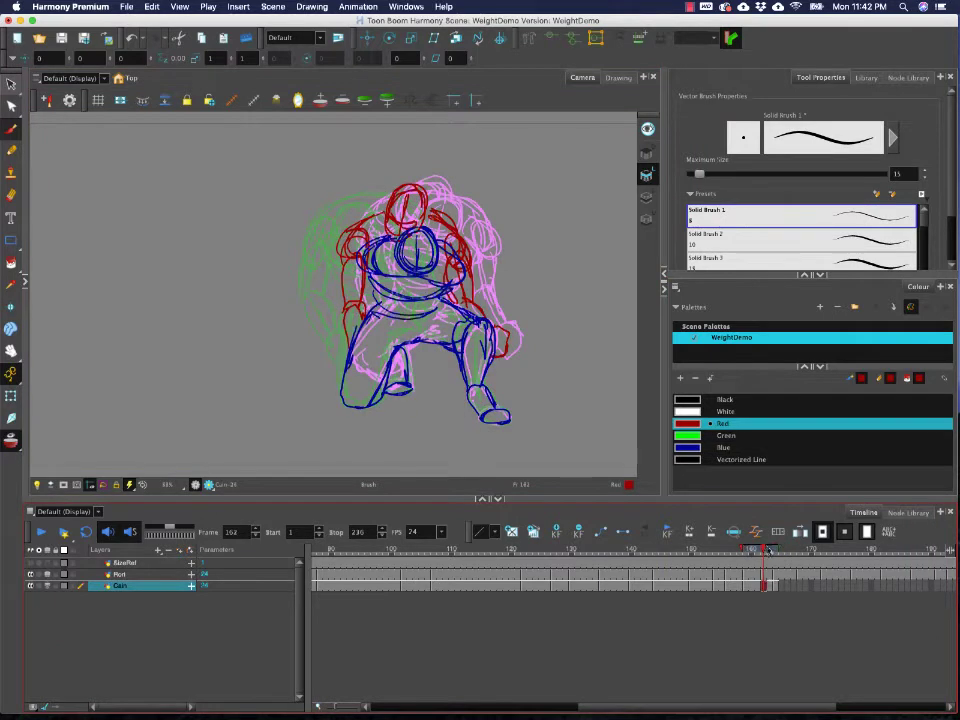
{"action": "left_click", "coordinate": [775, 551]}
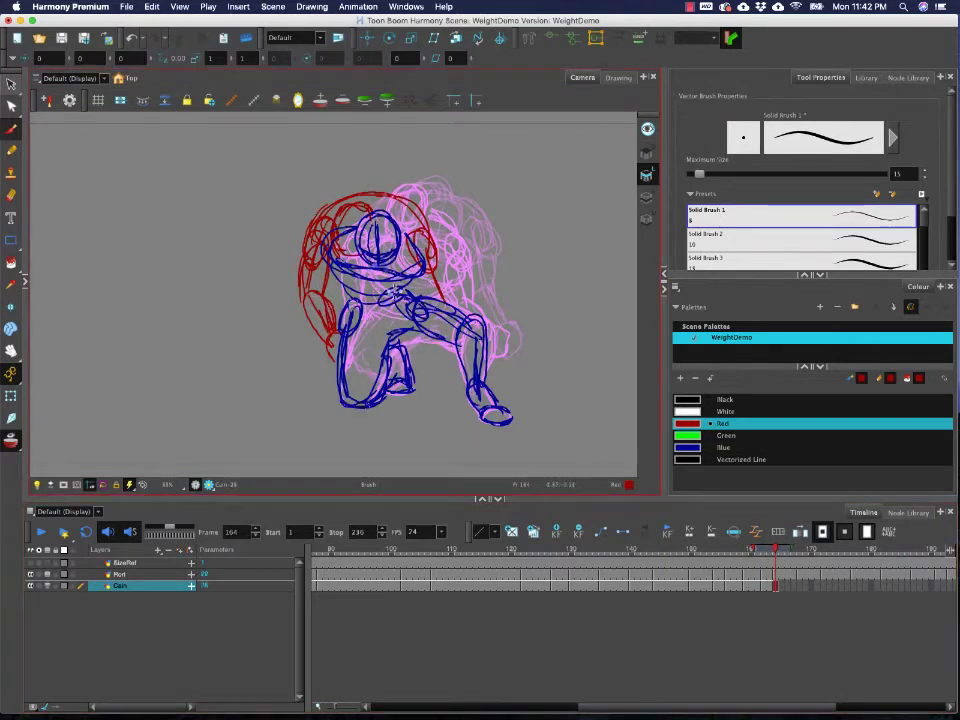
{"action": "left_click_drag", "start_coordinate": [418, 272], "coordinate": [428, 298]}
{"action": "left_click_drag", "start_coordinate": [436, 254], "coordinate": [449, 302]}
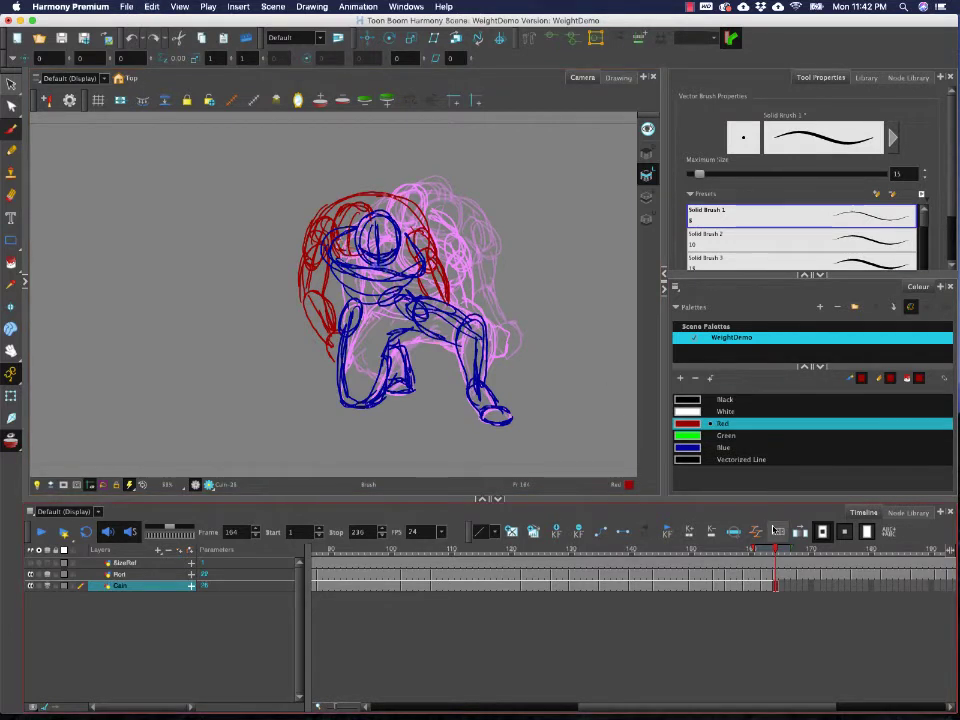
{"action": "key", "text": "super+z"}
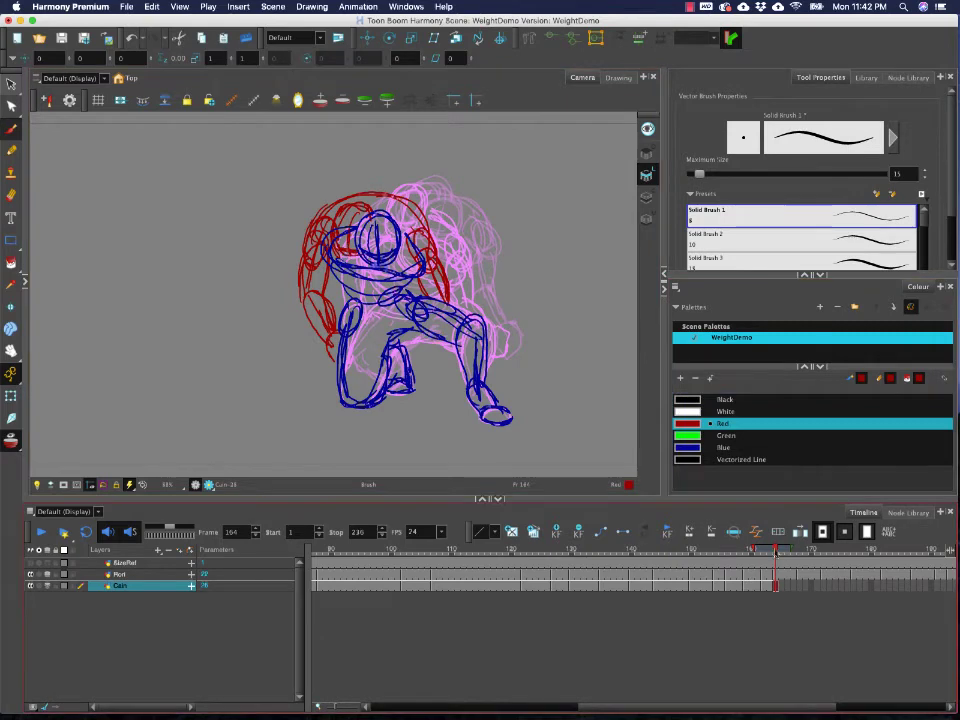
- Sketch Cain's hunched back and the shoulder, upper arm and forearm on Rori's kneeling side in red on frame 168
{"action": "mouse_move", "coordinate": [790, 552]}
{"action": "left_mouse_down"}
{"action": "mouse_move", "coordinate": [805, 553]}
{"action": "mouse_move", "coordinate": [774, 552]}
{"action": "left_mouse_up"}
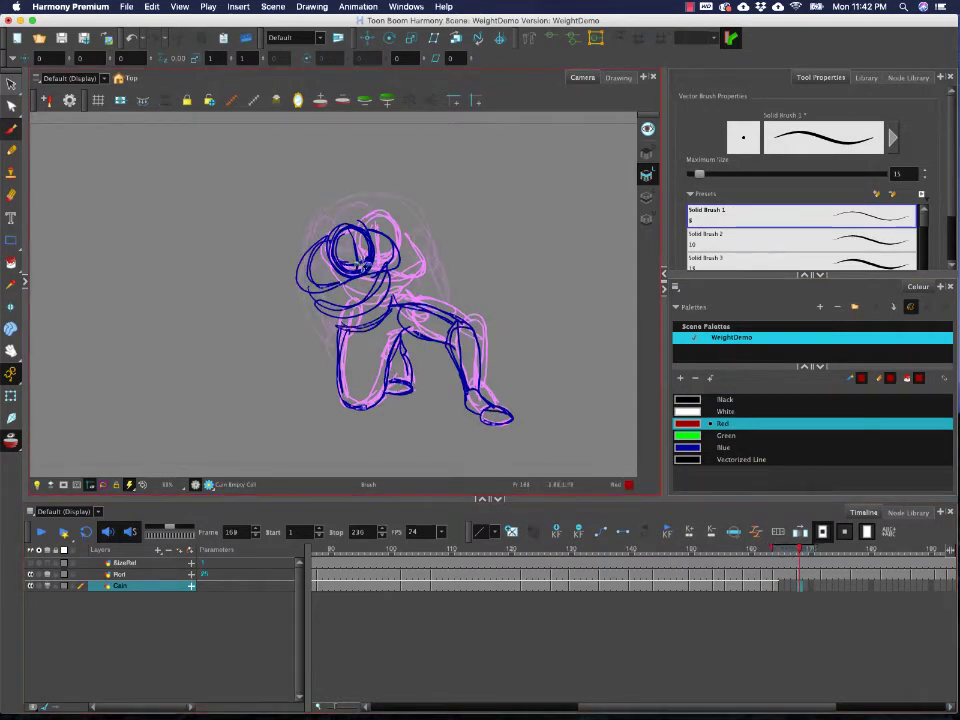
{"action": "mouse_move", "coordinate": [301, 275]}
{"action": "left_mouse_down"}
{"action": "mouse_move", "coordinate": [302, 217]}
{"action": "mouse_move", "coordinate": [352, 203]}
{"action": "mouse_move", "coordinate": [396, 243]}
{"action": "left_mouse_up"}
{"action": "mouse_move", "coordinate": [396, 246]}
{"action": "left_mouse_down"}
{"action": "mouse_move", "coordinate": [370, 207]}
{"action": "mouse_move", "coordinate": [285, 281]}
{"action": "mouse_move", "coordinate": [299, 284]}
{"action": "mouse_move", "coordinate": [282, 285]}
{"action": "mouse_move", "coordinate": [278, 262]}
{"action": "mouse_move", "coordinate": [288, 296]}
{"action": "left_mouse_up"}
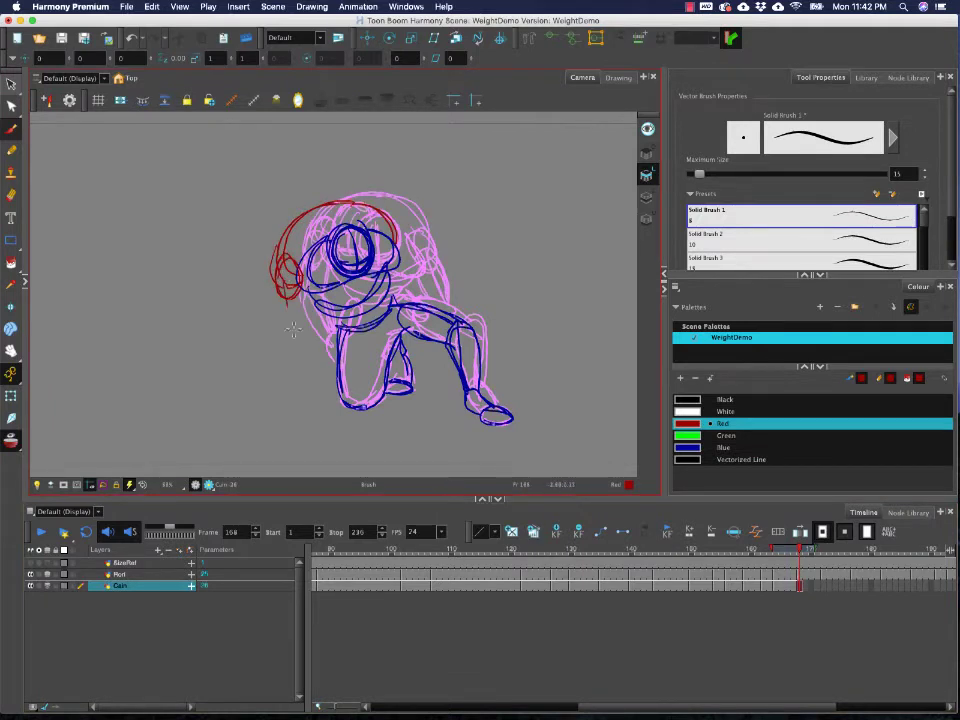
{"action": "left_click_drag", "start_coordinate": [300, 352], "coordinate": [334, 384]}
{"action": "mouse_move", "coordinate": [282, 297]}
{"action": "left_mouse_down"}
{"action": "mouse_move", "coordinate": [298, 342]}
{"action": "mouse_move", "coordinate": [315, 340]}
{"action": "left_mouse_up"}
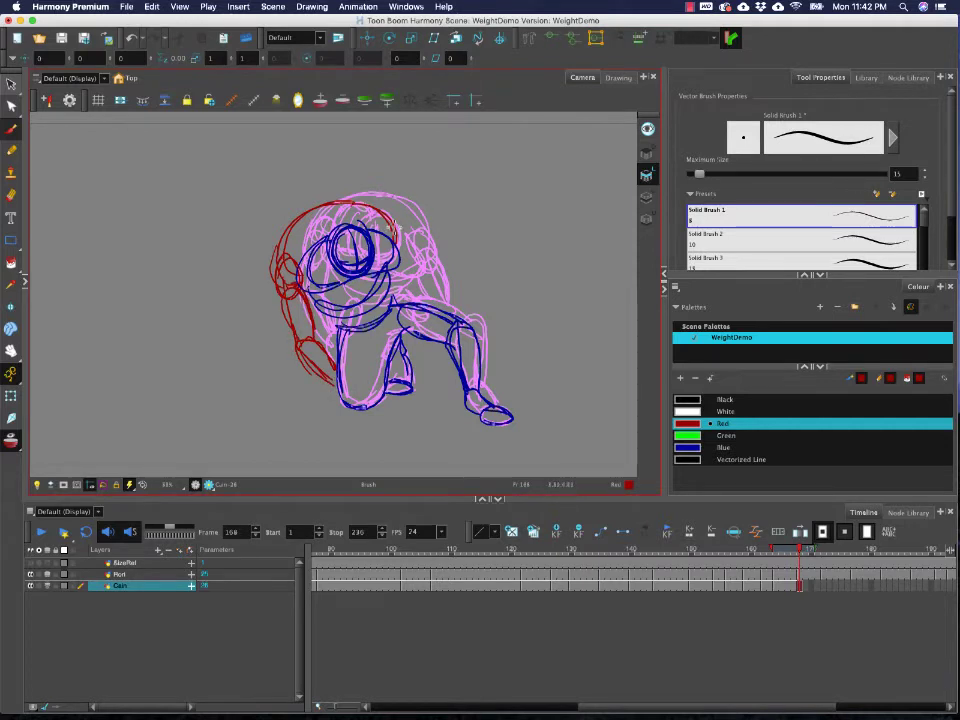
- Add Cain's other shoulder, arm with hand between Rori's legs, and head in red on frame 168
{"action": "mouse_move", "coordinate": [392, 227]}
{"action": "left_mouse_down"}
{"action": "mouse_move", "coordinate": [397, 258]}
{"action": "mouse_move", "coordinate": [390, 227]}
{"action": "left_mouse_up"}
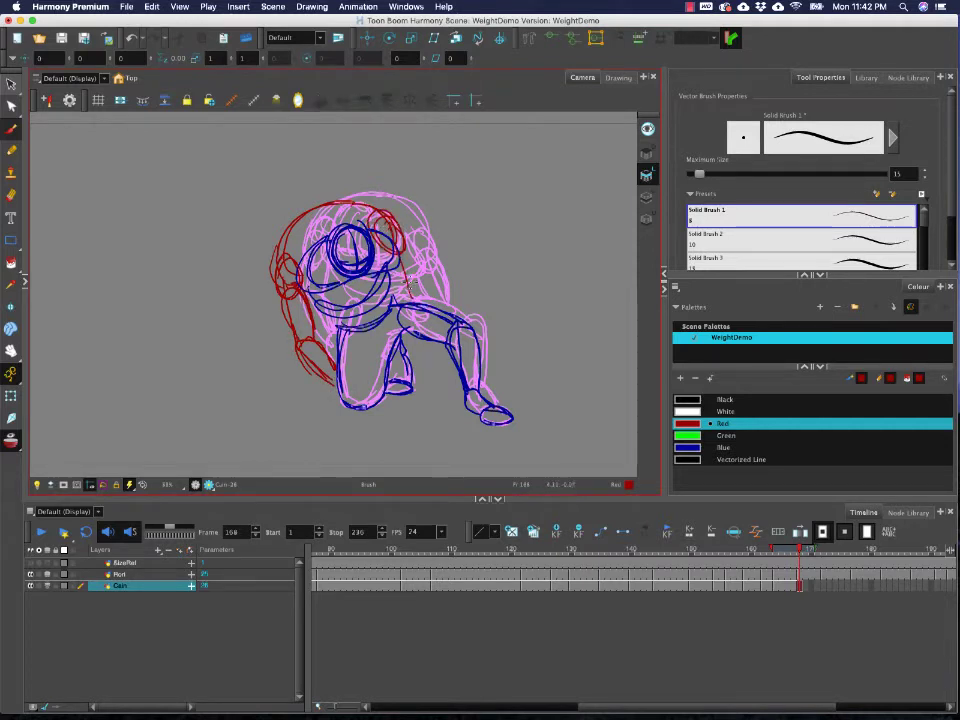
{"action": "mouse_move", "coordinate": [410, 283]}
{"action": "left_mouse_down"}
{"action": "mouse_move", "coordinate": [421, 357]}
{"action": "mouse_move", "coordinate": [433, 360]}
{"action": "mouse_move", "coordinate": [412, 339]}
{"action": "left_mouse_up"}
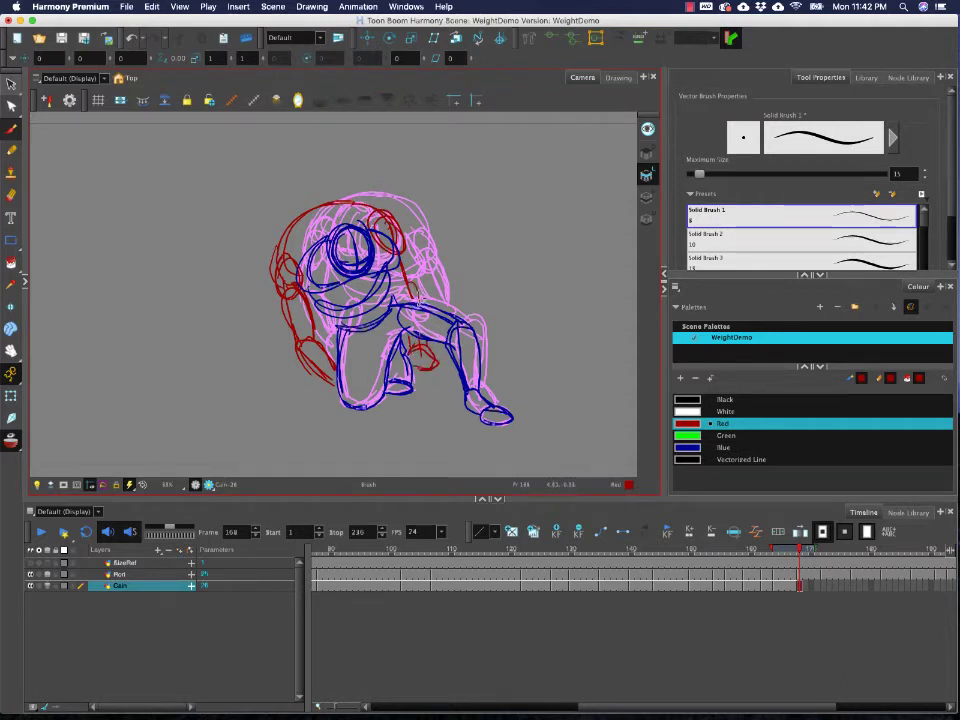
{"action": "mouse_move", "coordinate": [414, 291]}
{"action": "left_mouse_down"}
{"action": "mouse_move", "coordinate": [398, 297]}
{"action": "mouse_move", "coordinate": [405, 270]}
{"action": "mouse_move", "coordinate": [413, 290]}
{"action": "left_mouse_up"}
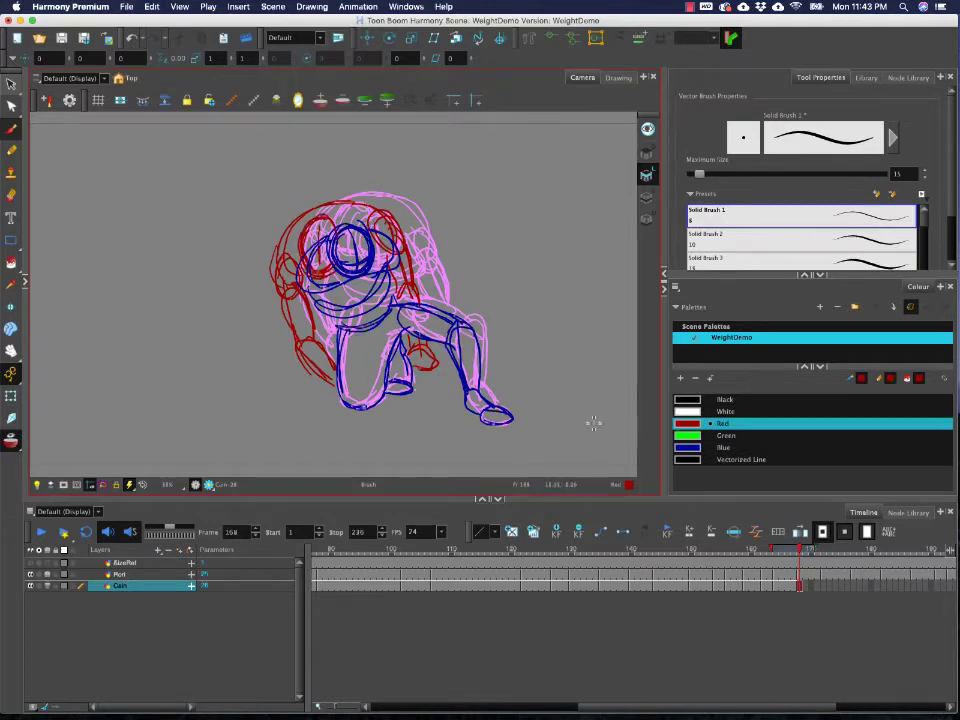
- Play the animation from frame 110 to review the motion, and return to frame 168
{"action": "left_click_drag", "start_coordinate": [800, 549], "coordinate": [451, 548]}
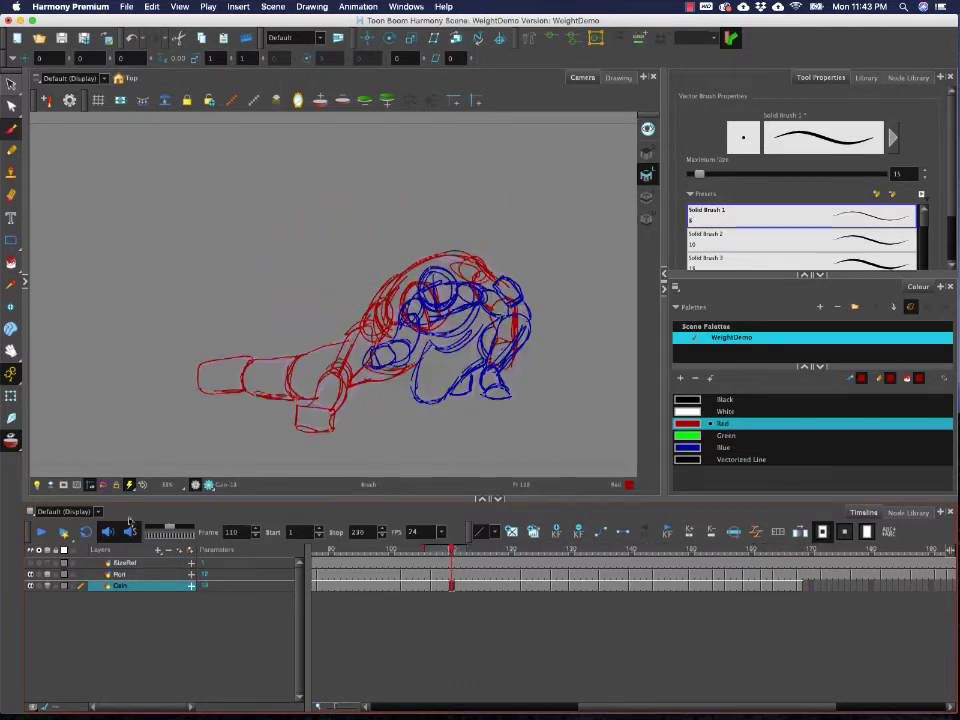
{"action": "left_click", "coordinate": [40, 532]}
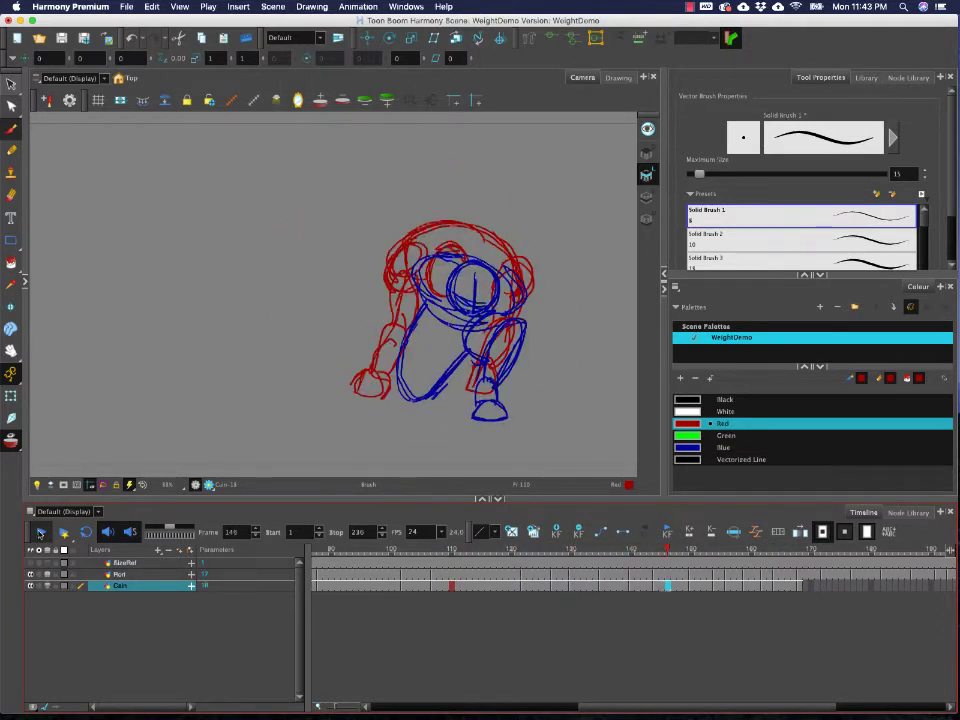
{"action": "left_click", "coordinate": [40, 533]}
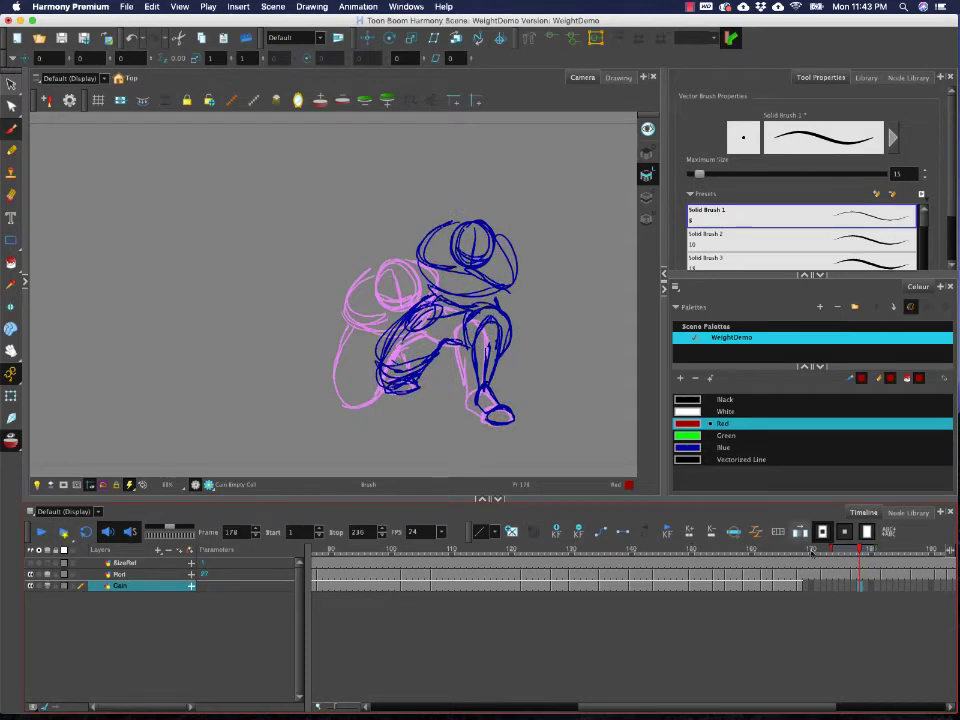
{"action": "mouse_move", "coordinate": [812, 551]}
{"action": "left_mouse_down"}
{"action": "mouse_move", "coordinate": [789, 551]}
{"action": "mouse_move", "coordinate": [825, 556]}
{"action": "mouse_move", "coordinate": [811, 566]}
{"action": "mouse_move", "coordinate": [669, 566]}
{"action": "mouse_move", "coordinate": [799, 568]}
{"action": "left_mouse_up"}
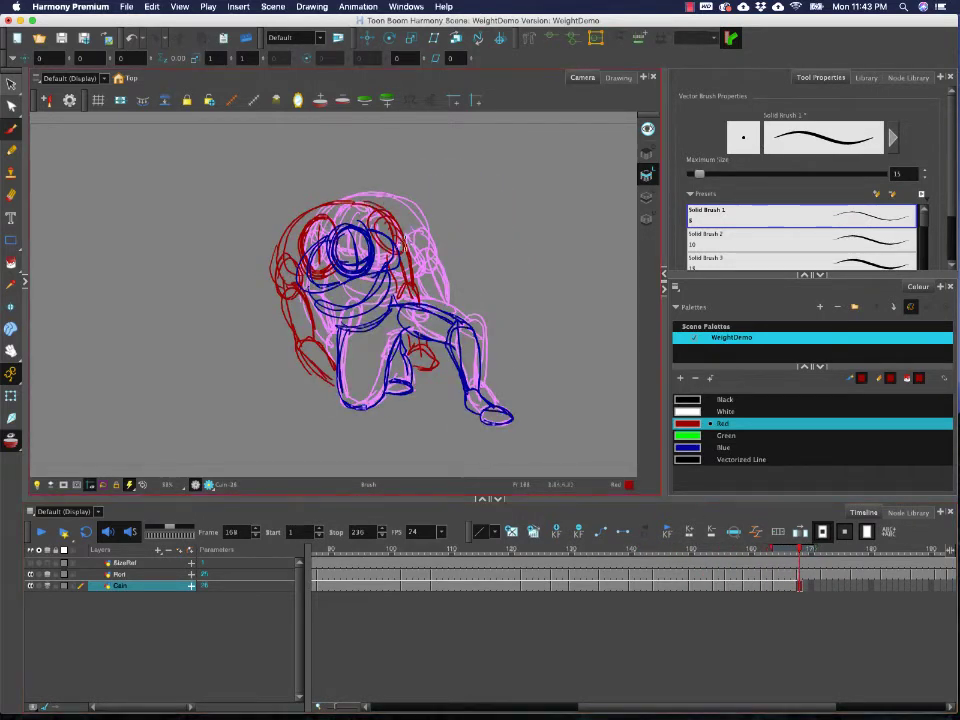
- Broaden both of Cain's shoulders on frame 168 with additional red outer contours
{"action": "mouse_move", "coordinate": [398, 246]}
{"action": "left_mouse_down"}
{"action": "mouse_move", "coordinate": [385, 205]}
{"action": "mouse_move", "coordinate": [409, 243]}
{"action": "left_mouse_up"}
{"action": "left_click_drag", "start_coordinate": [282, 234], "coordinate": [271, 266]}
{"action": "mouse_move", "coordinate": [266, 287]}
{"action": "left_mouse_down"}
{"action": "mouse_move", "coordinate": [300, 290]}
{"action": "mouse_move", "coordinate": [273, 306]}
{"action": "mouse_move", "coordinate": [272, 260]}
{"action": "left_mouse_up"}
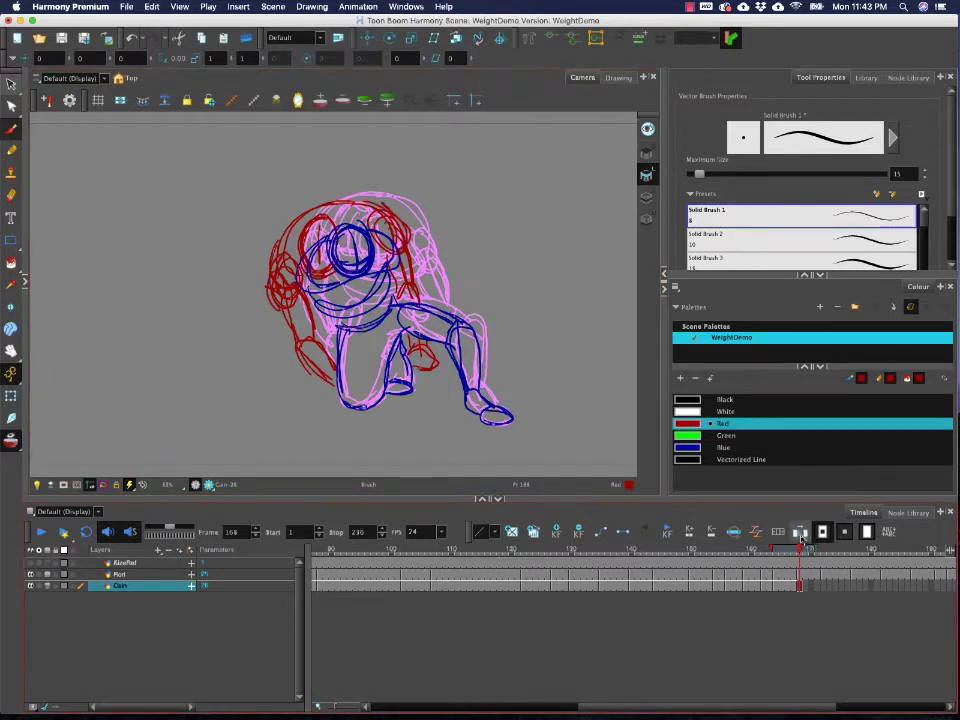
- Sketch Cain's hunched pose over Rori in red on frame 172, with back, head, shoulders, arms and hands plus a broader outer contour
{"action": "mouse_move", "coordinate": [802, 551]}
{"action": "left_mouse_down"}
{"action": "mouse_move", "coordinate": [831, 557]}
{"action": "mouse_move", "coordinate": [825, 551]}
{"action": "left_mouse_up"}
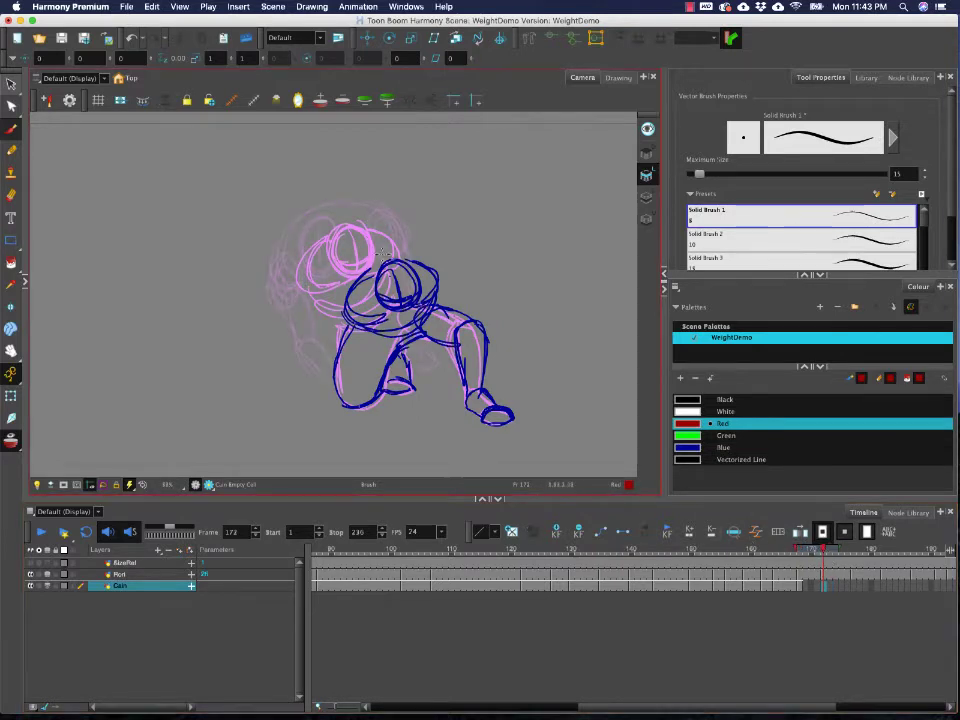
{"action": "left_click_drag", "start_coordinate": [362, 255], "coordinate": [385, 266]}
{"action": "mouse_move", "coordinate": [371, 254]}
{"action": "left_mouse_down"}
{"action": "mouse_move", "coordinate": [349, 284]}
{"action": "mouse_move", "coordinate": [383, 263]}
{"action": "left_mouse_up"}
{"action": "mouse_move", "coordinate": [362, 258]}
{"action": "left_mouse_down"}
{"action": "mouse_move", "coordinate": [369, 300]}
{"action": "mouse_move", "coordinate": [383, 292]}
{"action": "mouse_move", "coordinate": [337, 309]}
{"action": "mouse_move", "coordinate": [426, 253]}
{"action": "mouse_move", "coordinate": [324, 291]}
{"action": "mouse_move", "coordinate": [332, 262]}
{"action": "mouse_move", "coordinate": [370, 236]}
{"action": "mouse_move", "coordinate": [428, 260]}
{"action": "mouse_move", "coordinate": [411, 241]}
{"action": "mouse_move", "coordinate": [322, 328]}
{"action": "mouse_move", "coordinate": [340, 312]}
{"action": "mouse_move", "coordinate": [306, 326]}
{"action": "mouse_move", "coordinate": [308, 373]}
{"action": "left_mouse_up"}
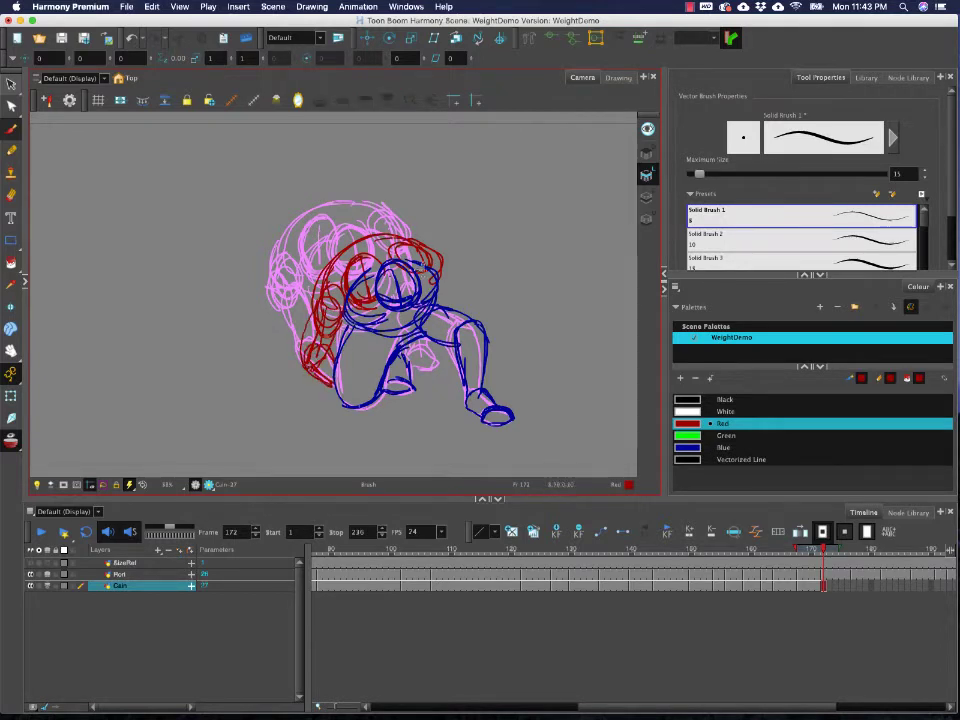
{"action": "left_click_drag", "start_coordinate": [441, 273], "coordinate": [455, 318]}
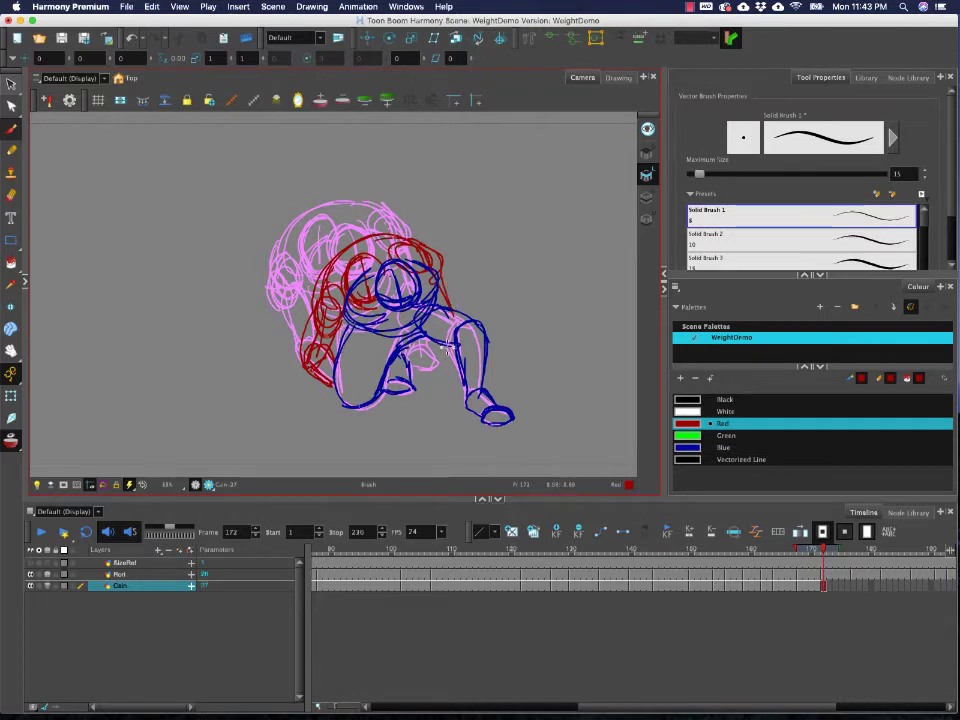
{"action": "left_click_drag", "start_coordinate": [436, 359], "coordinate": [458, 383]}
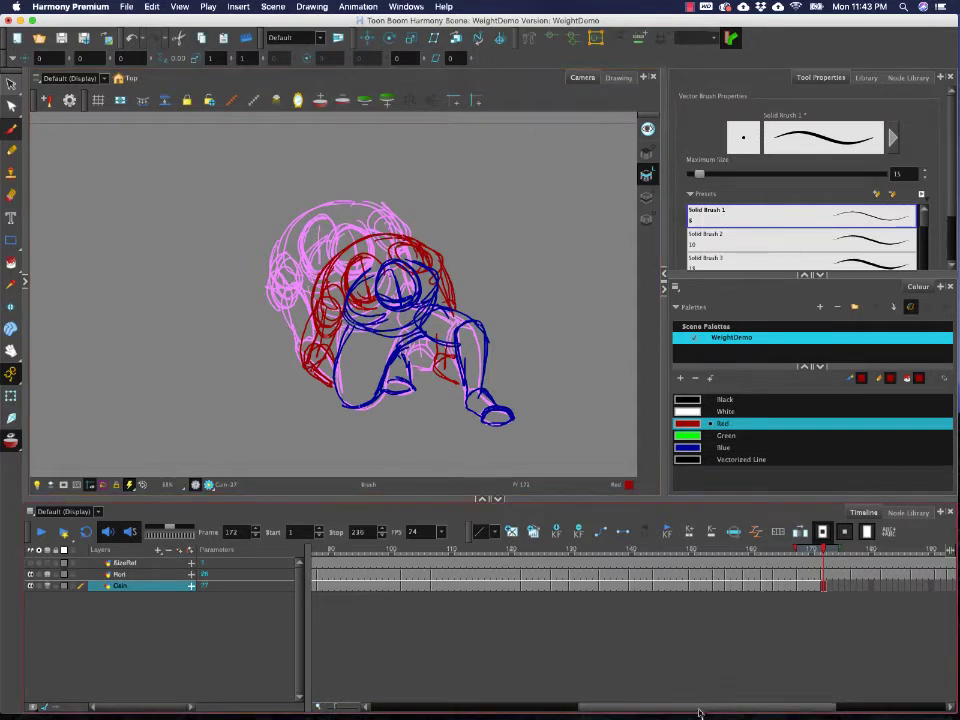
{"action": "left_click_drag", "start_coordinate": [715, 708], "coordinate": [786, 716]}
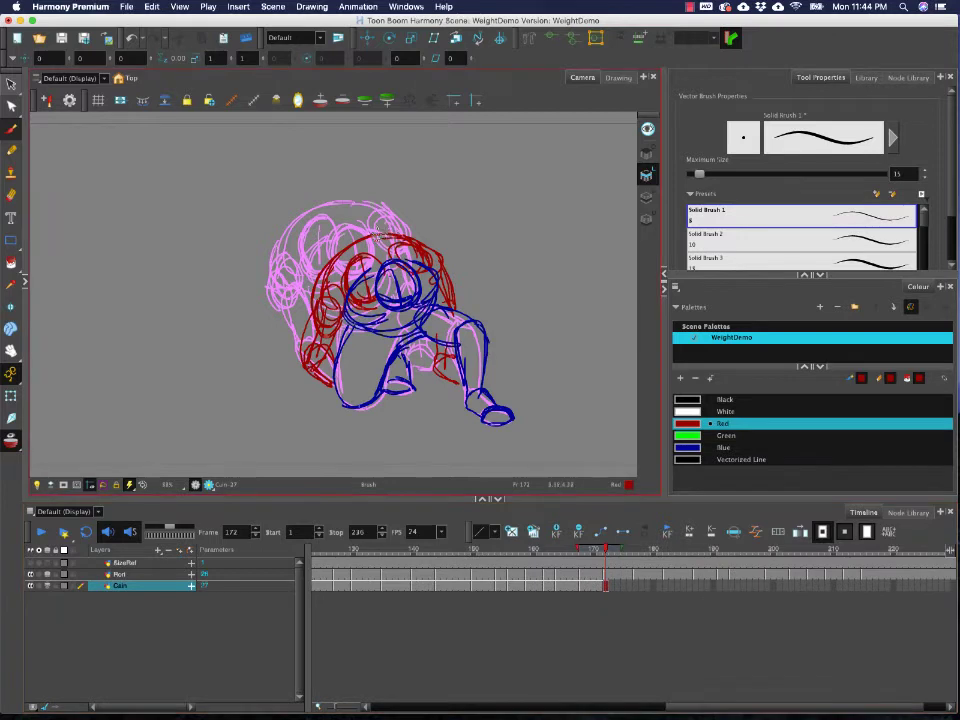
{"action": "mouse_move", "coordinate": [425, 240]}
{"action": "left_mouse_down"}
{"action": "mouse_move", "coordinate": [321, 312]}
{"action": "mouse_move", "coordinate": [300, 362]}
{"action": "mouse_move", "coordinate": [324, 382]}
{"action": "left_mouse_up"}
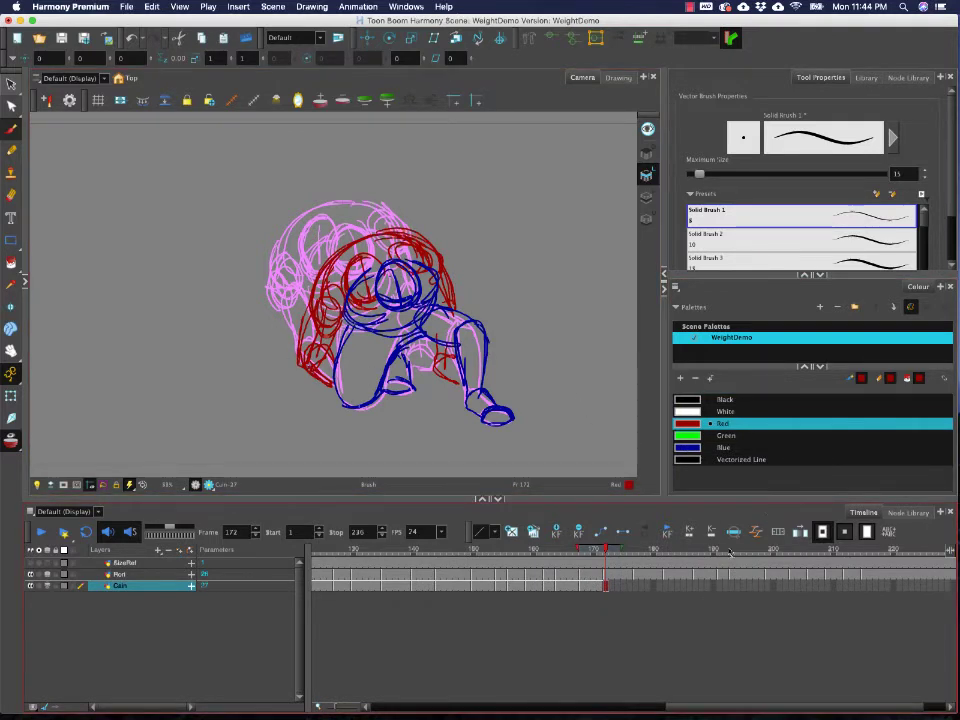
- Sketch Cain in red on frame 177, with arched back, head and shoulders above Rori, one arm outstretched behind and the other reaching down
{"action": "mouse_move", "coordinate": [606, 551]}
{"action": "left_mouse_down"}
{"action": "mouse_move", "coordinate": [635, 551]}
{"action": "mouse_move", "coordinate": [601, 548]}
{"action": "left_mouse_up"}
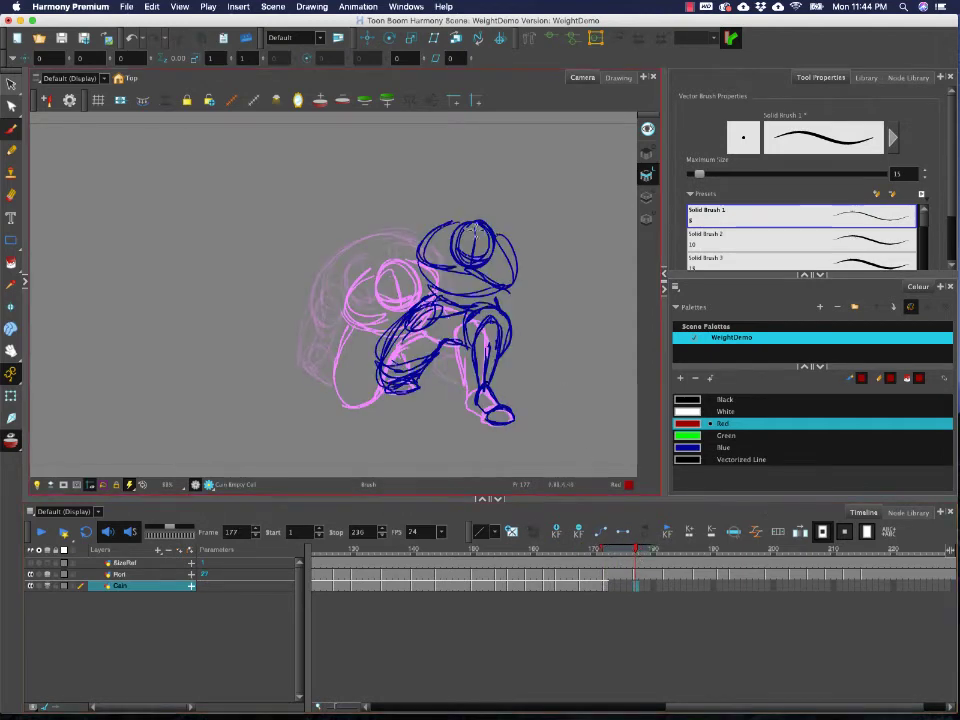
{"action": "mouse_move", "coordinate": [404, 235]}
{"action": "left_mouse_down"}
{"action": "mouse_move", "coordinate": [458, 194]}
{"action": "mouse_move", "coordinate": [517, 276]}
{"action": "left_mouse_up"}
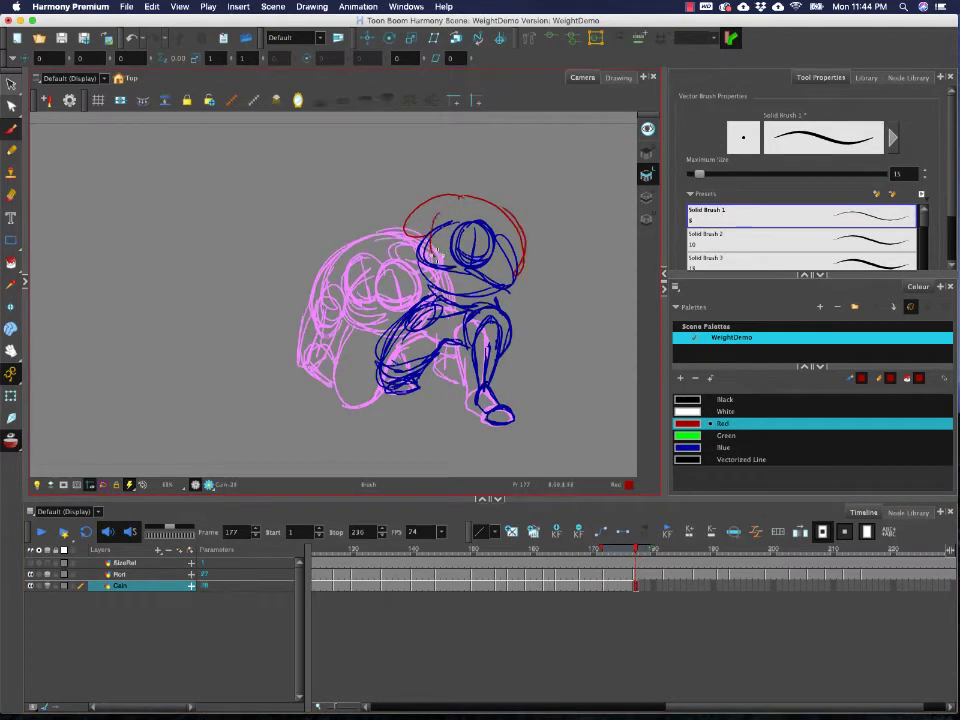
{"action": "mouse_move", "coordinate": [434, 250]}
{"action": "left_mouse_down"}
{"action": "mouse_move", "coordinate": [458, 206]}
{"action": "mouse_move", "coordinate": [440, 247]}
{"action": "mouse_move", "coordinate": [436, 211]}
{"action": "mouse_move", "coordinate": [423, 246]}
{"action": "mouse_move", "coordinate": [339, 327]}
{"action": "left_mouse_up"}
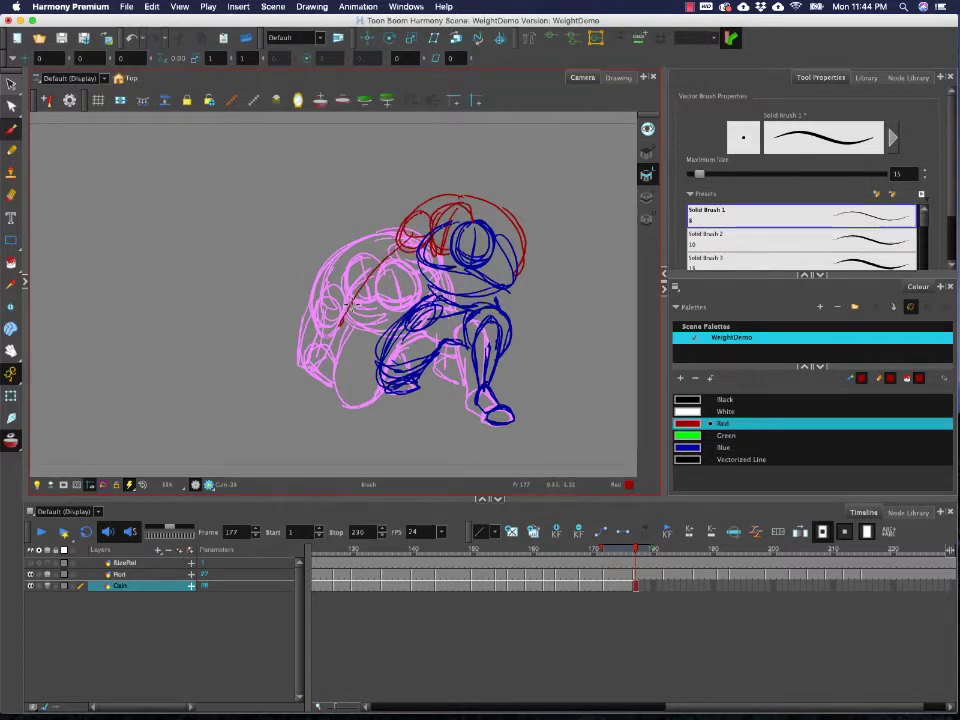
{"action": "left_click_drag", "start_coordinate": [390, 254], "coordinate": [332, 329]}
{"action": "mouse_move", "coordinate": [518, 241]}
{"action": "left_mouse_down"}
{"action": "mouse_move", "coordinate": [503, 268]}
{"action": "mouse_move", "coordinate": [526, 268]}
{"action": "mouse_move", "coordinate": [513, 325]}
{"action": "left_mouse_up"}
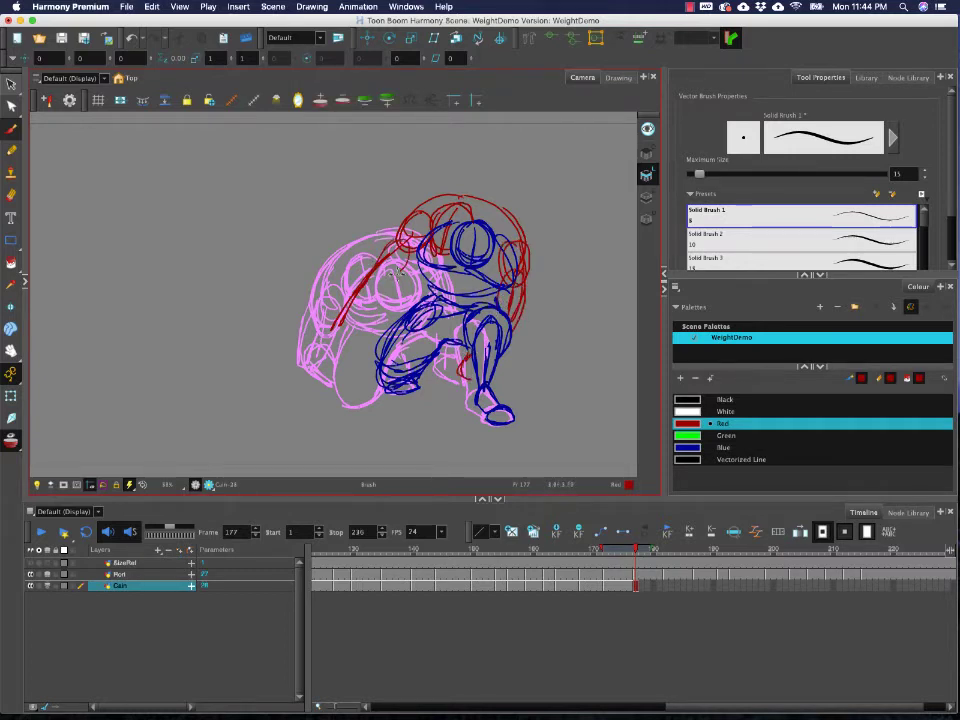
{"action": "left_click_drag", "start_coordinate": [362, 287], "coordinate": [340, 325]}
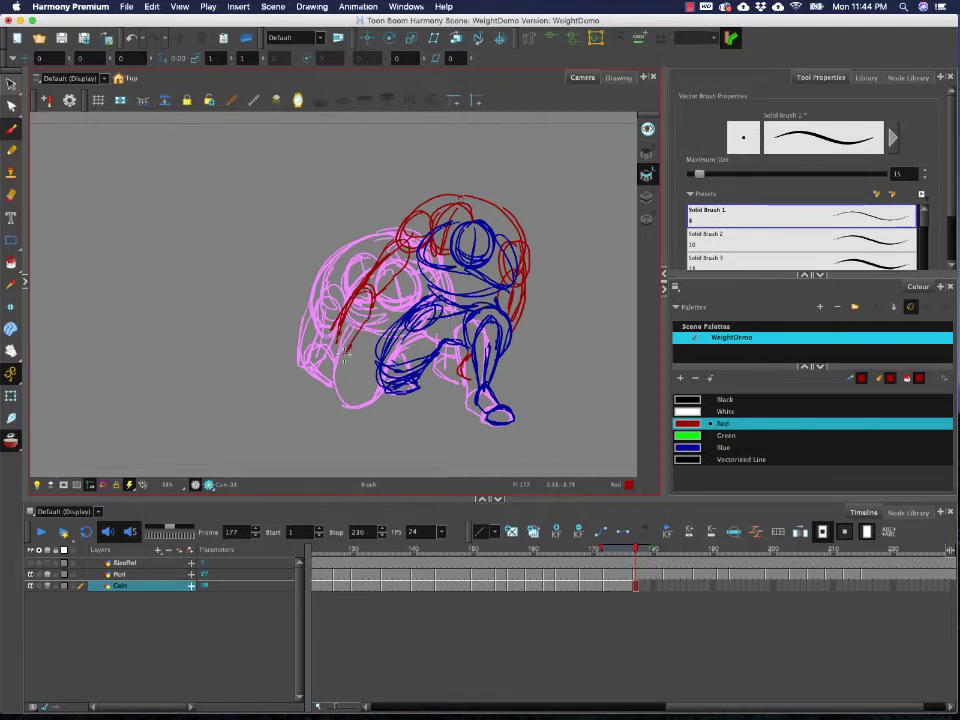
{"action": "left_click_drag", "start_coordinate": [348, 355], "coordinate": [354, 380]}
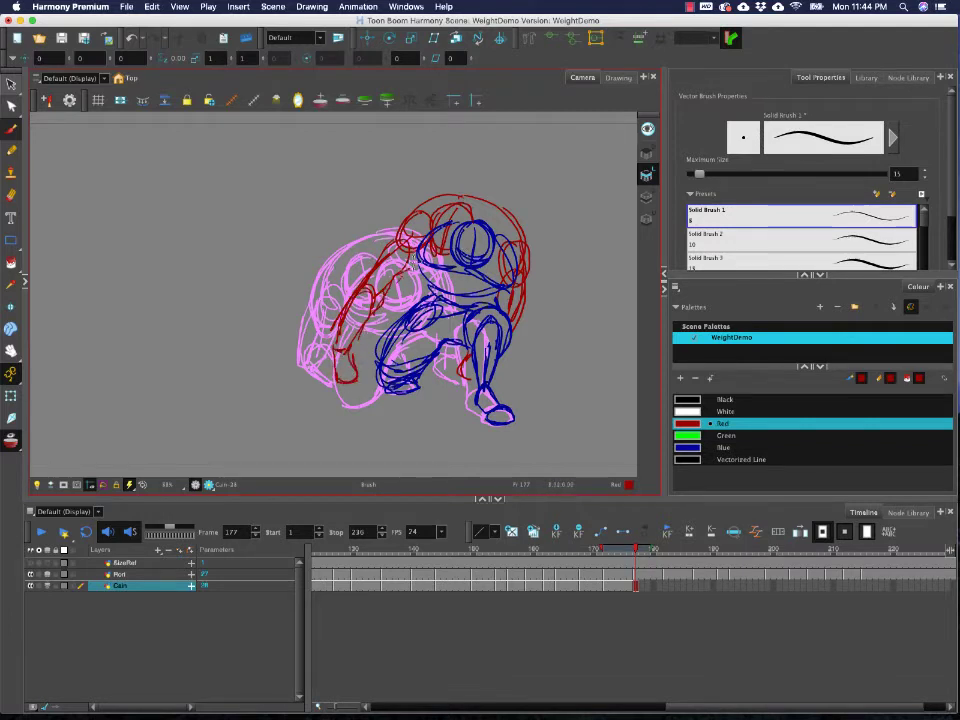
- Sketch Cain's arched back, head, both shoulders and the arm with hand on Rori's bent-knee side in red on frame 182
{"action": "left_click_drag", "start_coordinate": [636, 549], "coordinate": [668, 551]}
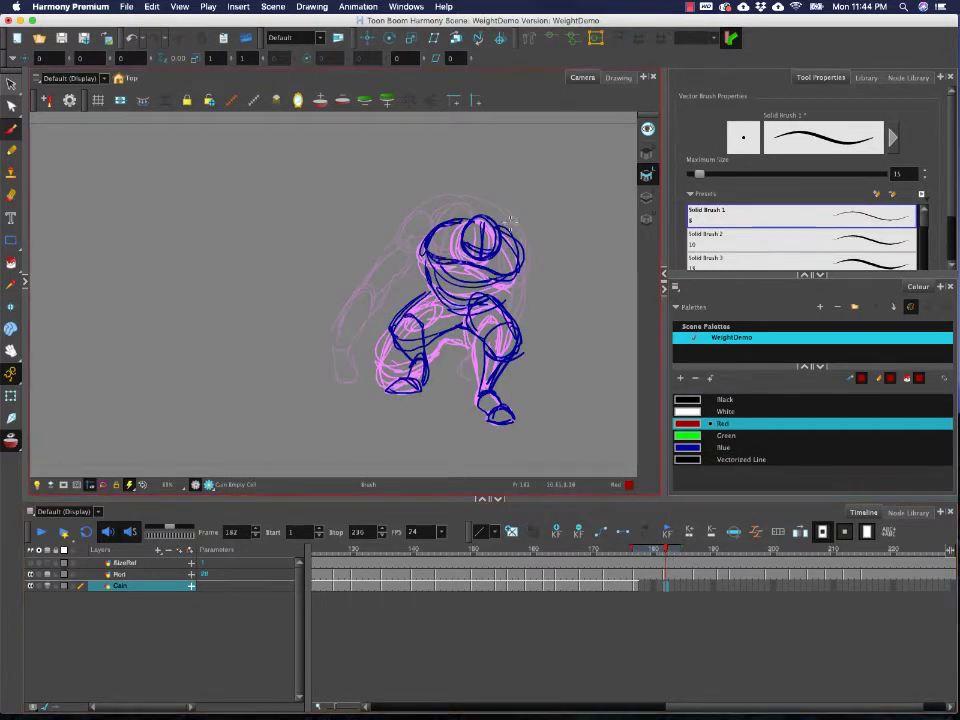
{"action": "mouse_move", "coordinate": [517, 203]}
{"action": "left_mouse_down"}
{"action": "mouse_move", "coordinate": [469, 197]}
{"action": "mouse_move", "coordinate": [445, 216]}
{"action": "mouse_move", "coordinate": [484, 210]}
{"action": "mouse_move", "coordinate": [445, 233]}
{"action": "mouse_move", "coordinate": [488, 193]}
{"action": "mouse_move", "coordinate": [535, 231]}
{"action": "mouse_move", "coordinate": [523, 269]}
{"action": "left_mouse_up"}
{"action": "mouse_move", "coordinate": [523, 212]}
{"action": "left_mouse_down"}
{"action": "mouse_move", "coordinate": [530, 262]}
{"action": "mouse_move", "coordinate": [497, 190]}
{"action": "mouse_move", "coordinate": [431, 207]}
{"action": "mouse_move", "coordinate": [428, 238]}
{"action": "left_mouse_up"}
{"action": "mouse_move", "coordinate": [467, 189]}
{"action": "left_mouse_down"}
{"action": "mouse_move", "coordinate": [424, 213]}
{"action": "mouse_move", "coordinate": [438, 237]}
{"action": "left_mouse_up"}
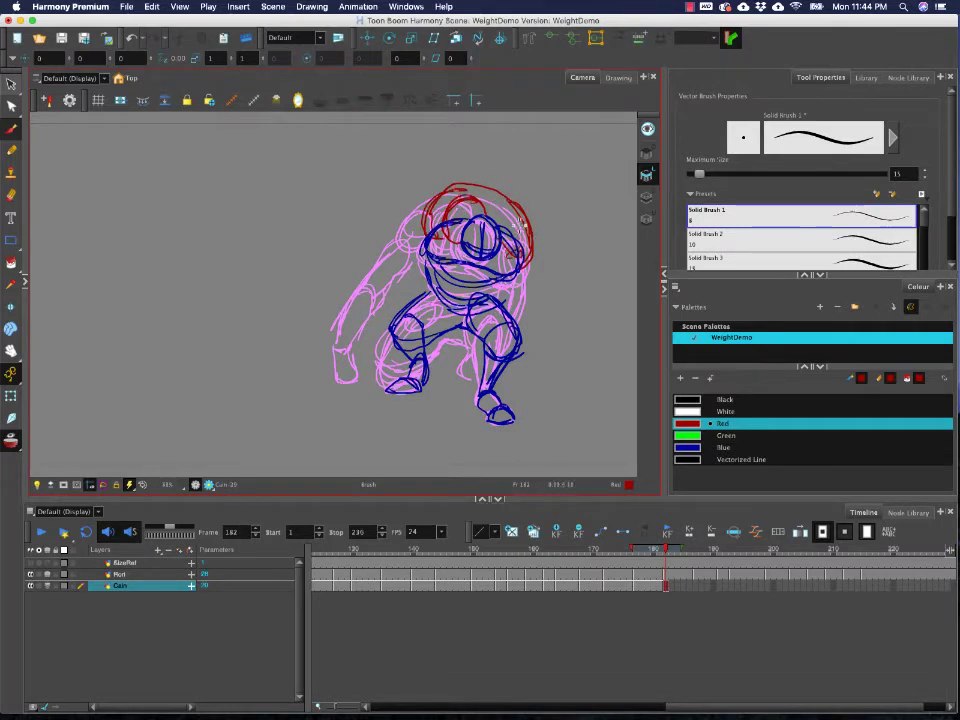
{"action": "left_click_drag", "start_coordinate": [519, 224], "coordinate": [526, 246]}
{"action": "left_click_drag", "start_coordinate": [436, 200], "coordinate": [428, 222]}
{"action": "mouse_move", "coordinate": [412, 272]}
{"action": "left_mouse_down"}
{"action": "mouse_move", "coordinate": [386, 340]}
{"action": "mouse_move", "coordinate": [419, 294]}
{"action": "mouse_move", "coordinate": [421, 231]}
{"action": "left_mouse_up"}
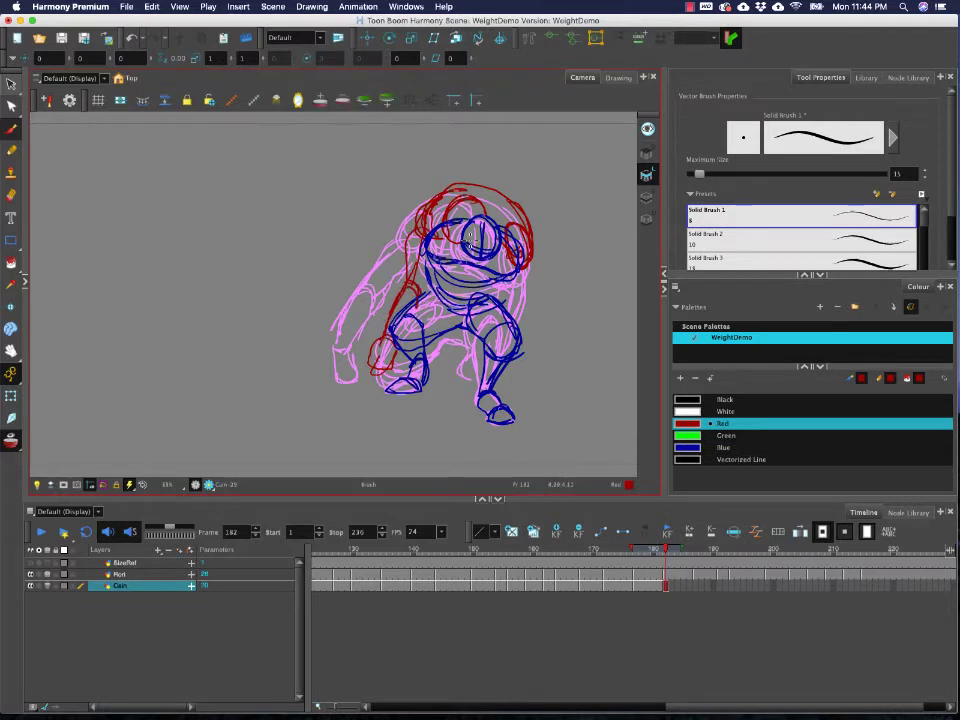
- Shorten Cain's drawn arm on frame 182 by scaling its strokes, and draw the opposite arm in red beside Rori's front leg
{"action": "key", "text": "alt+s"}
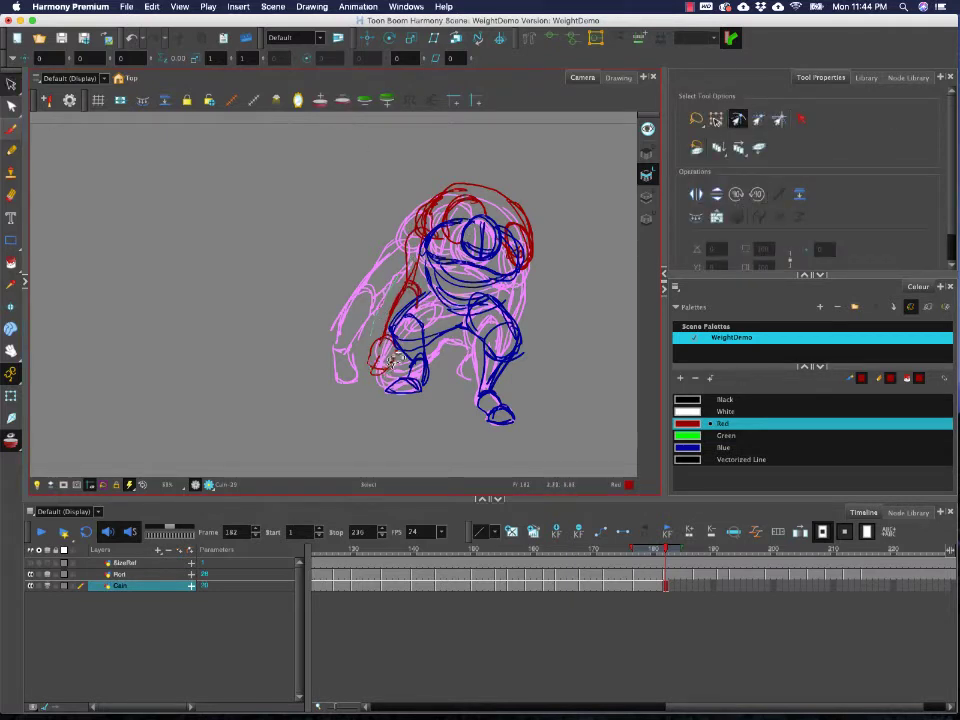
{"action": "left_click", "coordinate": [412, 290]}
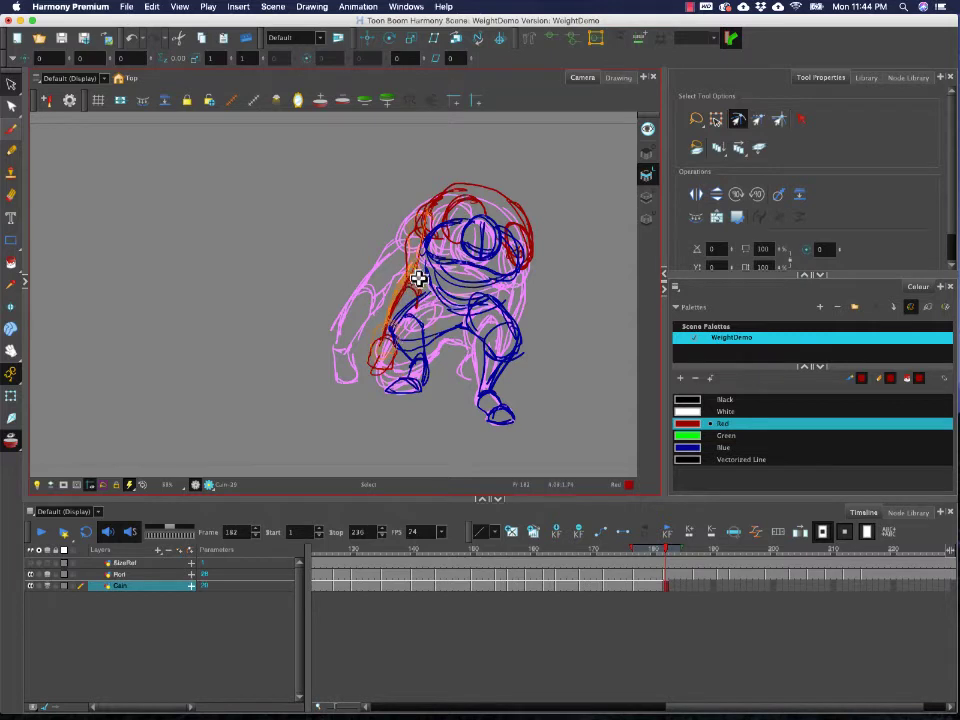
{"action": "key", "text": "alt+b"}
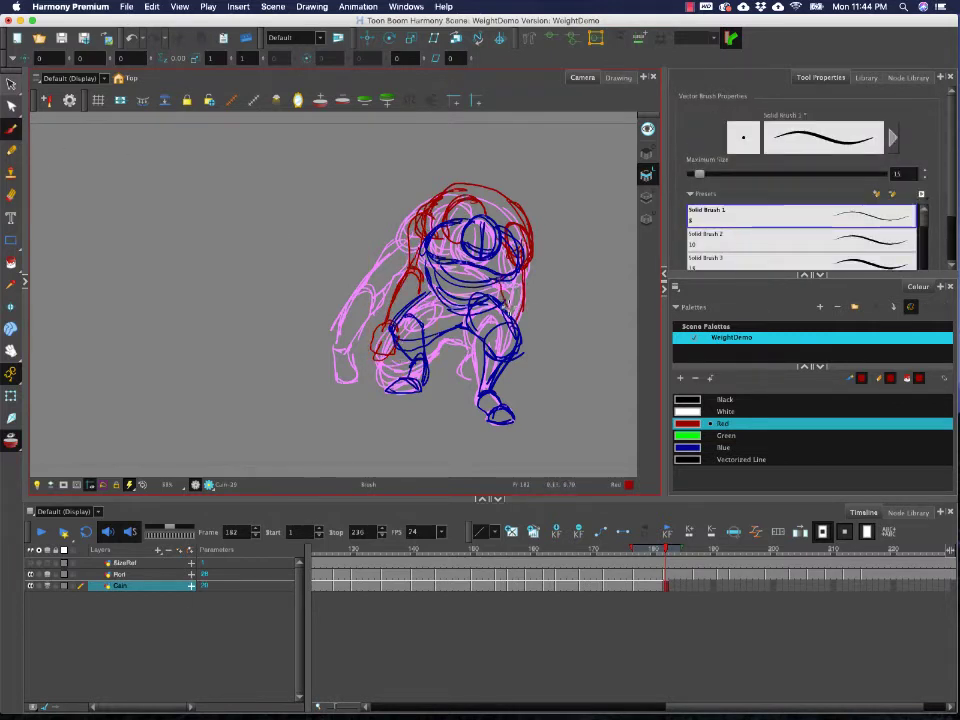
{"action": "left_click_drag", "start_coordinate": [525, 305], "coordinate": [518, 340]}
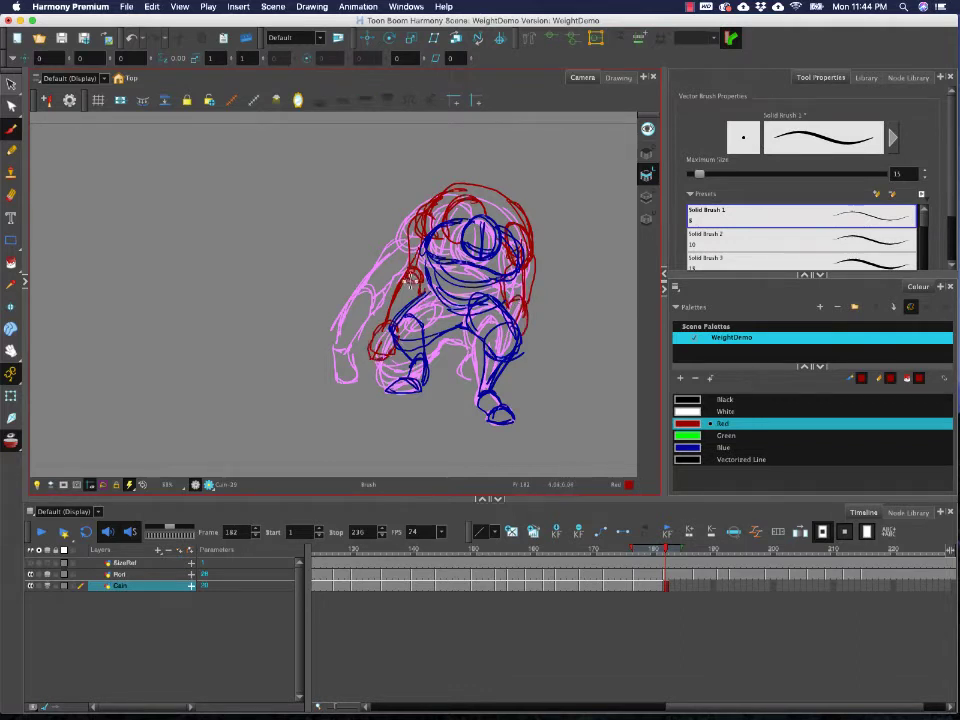
- Try to correct Cain's outstretched arm on frame 177 by scaling its strokes shorter and adjusting the hand
{"action": "mouse_move", "coordinate": [663, 551]}
{"action": "left_mouse_down"}
{"action": "mouse_move", "coordinate": [628, 551]}
{"action": "mouse_move", "coordinate": [638, 551]}
{"action": "left_mouse_up"}
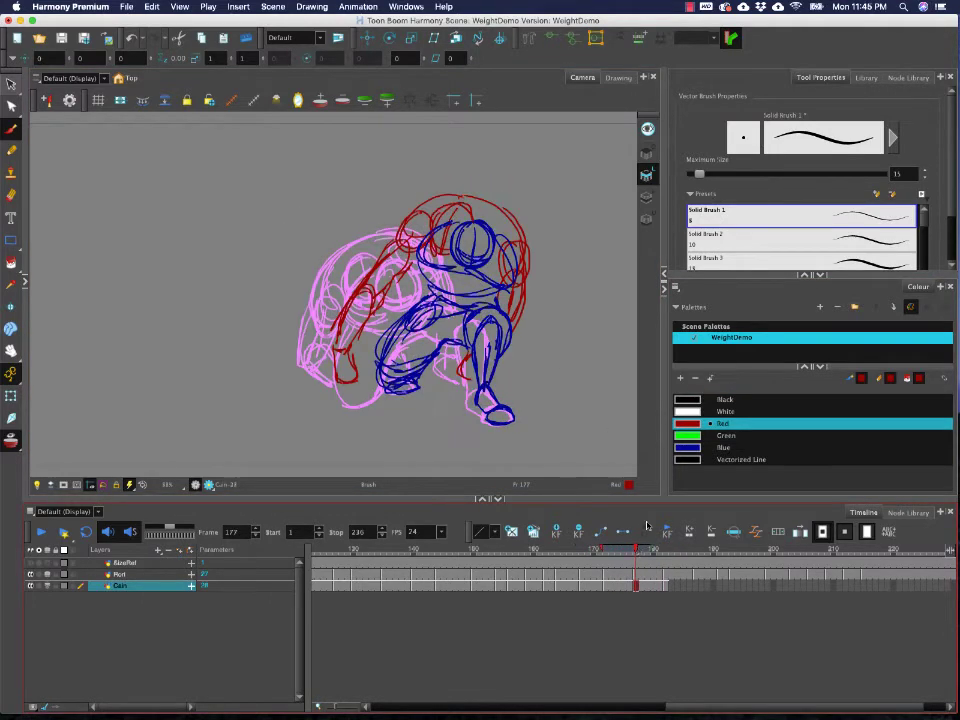
{"action": "key", "text": "alt+s"}
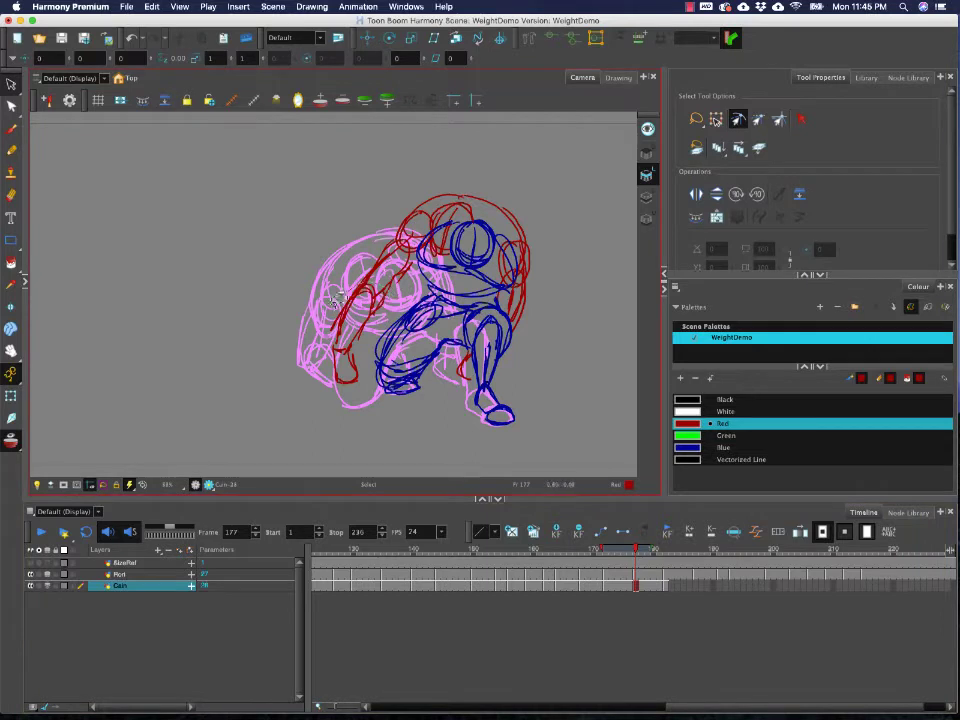
{"action": "left_click", "coordinate": [337, 300]}
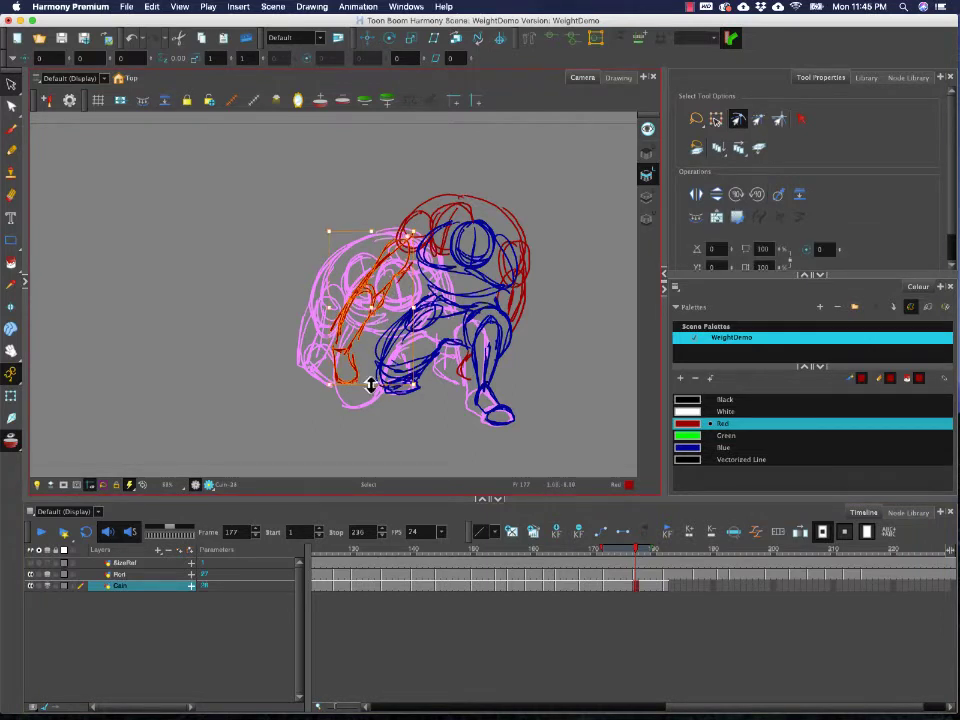
{"action": "mouse_move", "coordinate": [371, 385]}
{"action": "left_mouse_down"}
{"action": "mouse_move", "coordinate": [370, 366]}
{"action": "mouse_move", "coordinate": [335, 361]}
{"action": "left_mouse_up"}
{"action": "left_click", "coordinate": [351, 307]}
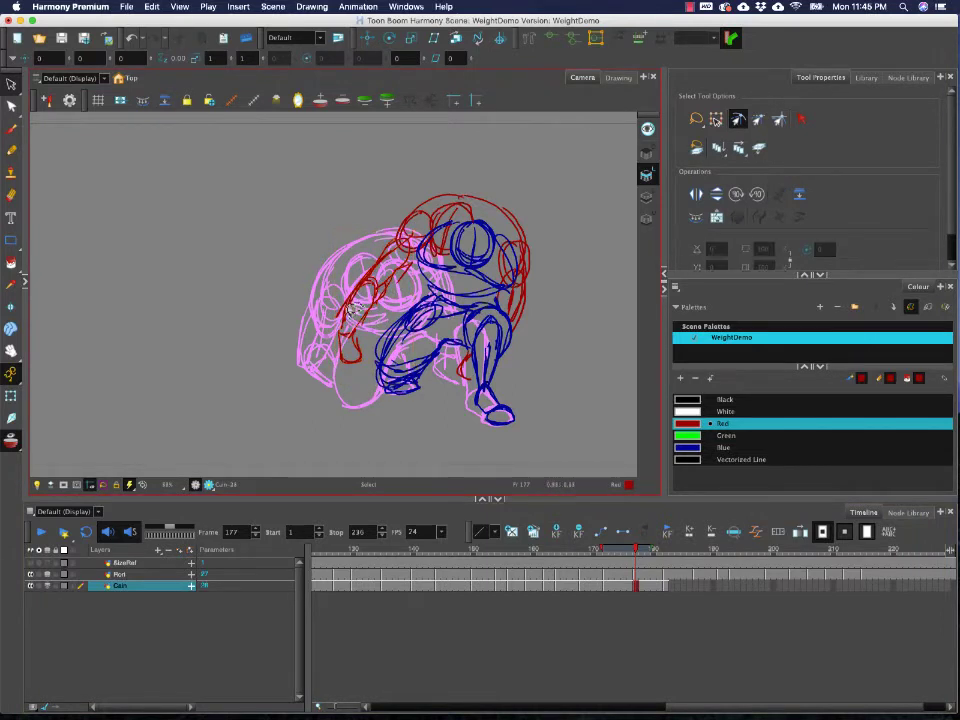
{"action": "left_click", "coordinate": [353, 355]}
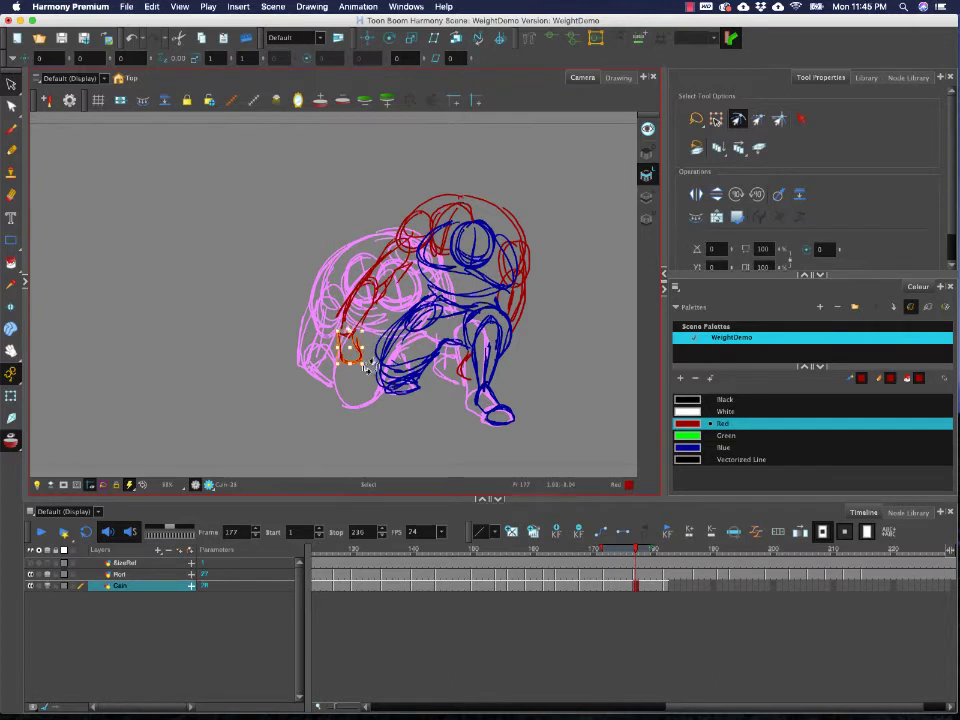
{"action": "left_click_drag", "start_coordinate": [355, 377], "coordinate": [353, 376]}
{"action": "left_click", "coordinate": [218, 254]}
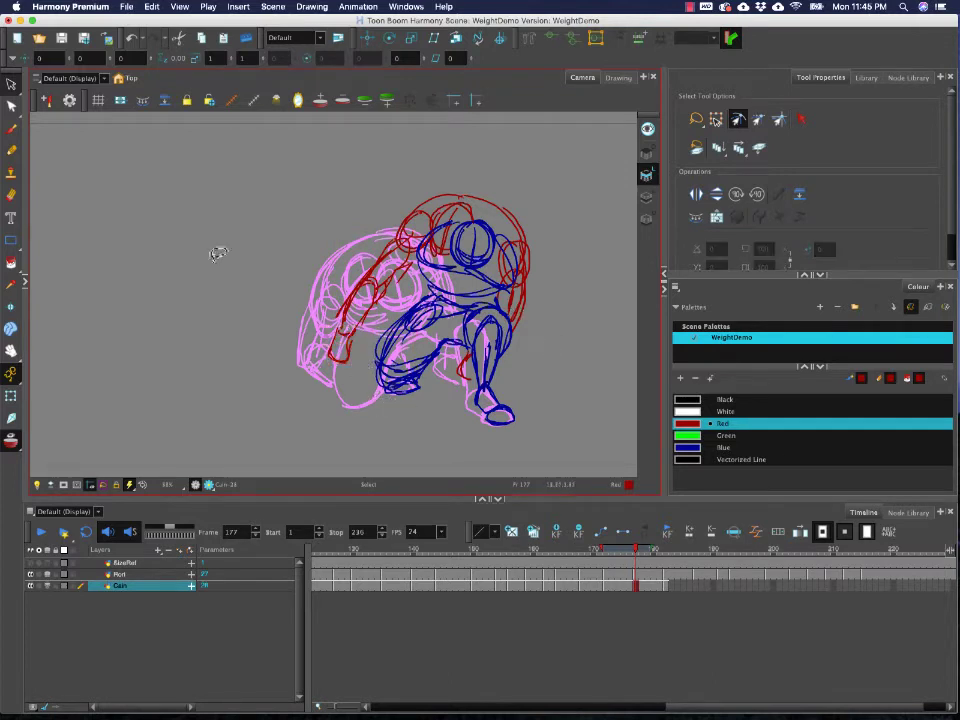
{"action": "left_click", "coordinate": [11, 87]}
{"action": "left_click", "coordinate": [639, 550]}
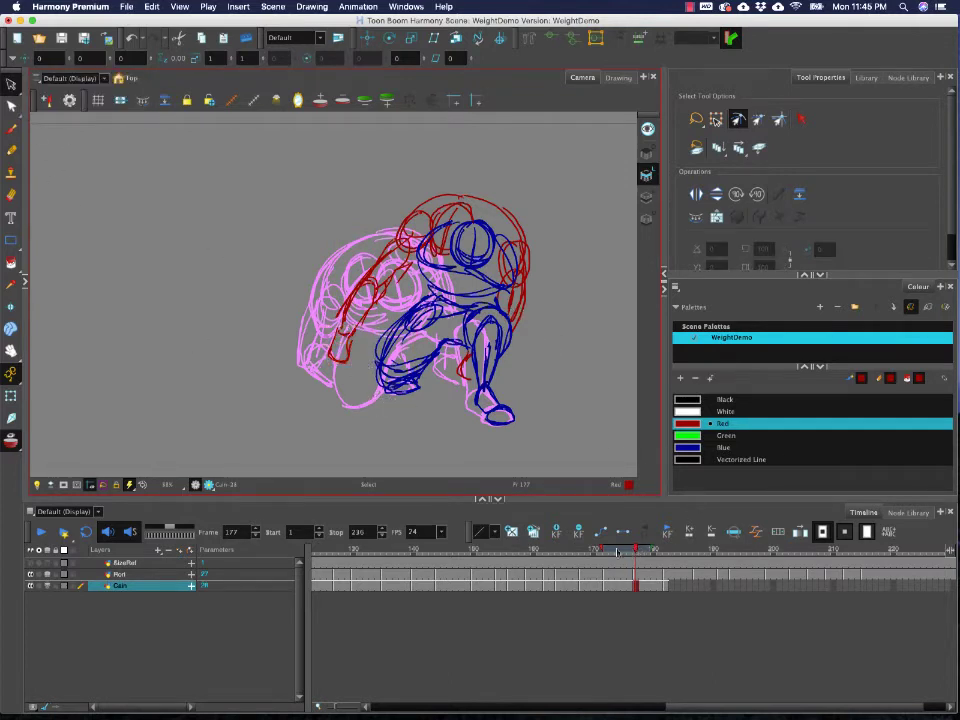
{"action": "mouse_move", "coordinate": [634, 550]}
{"action": "left_mouse_down"}
{"action": "mouse_move", "coordinate": [603, 553]}
{"action": "mouse_move", "coordinate": [681, 563]}
{"action": "mouse_move", "coordinate": [634, 564]}
{"action": "left_mouse_up"}
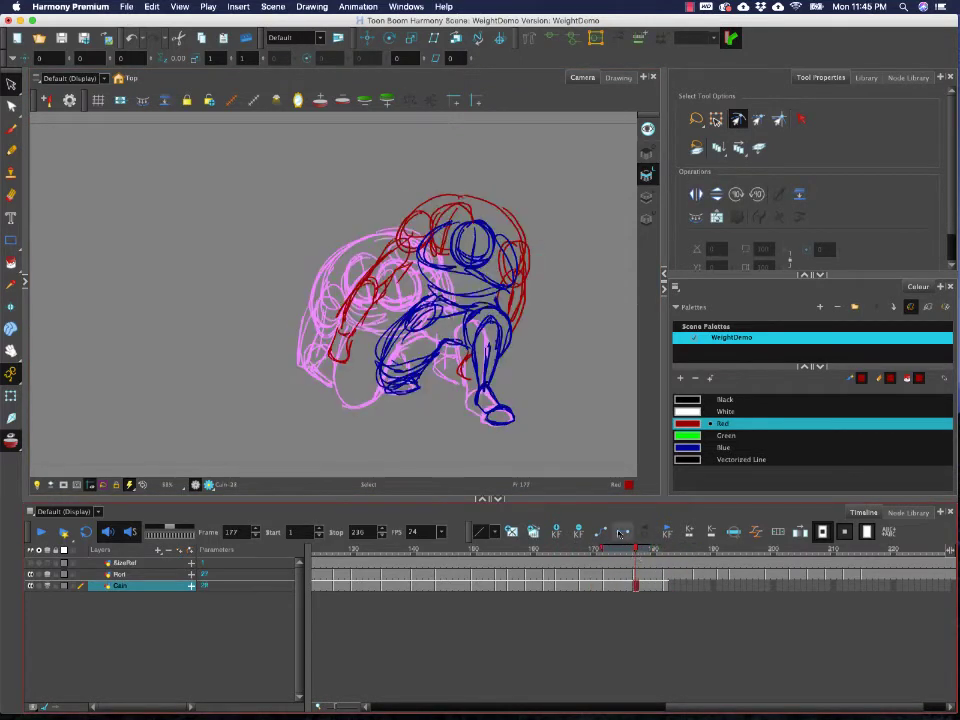
- Delete Cain's outstretched arm on frame 177 and redraw it in red closer to Rori's body, with elbow, forearm and hand
{"action": "left_click", "coordinate": [404, 287]}
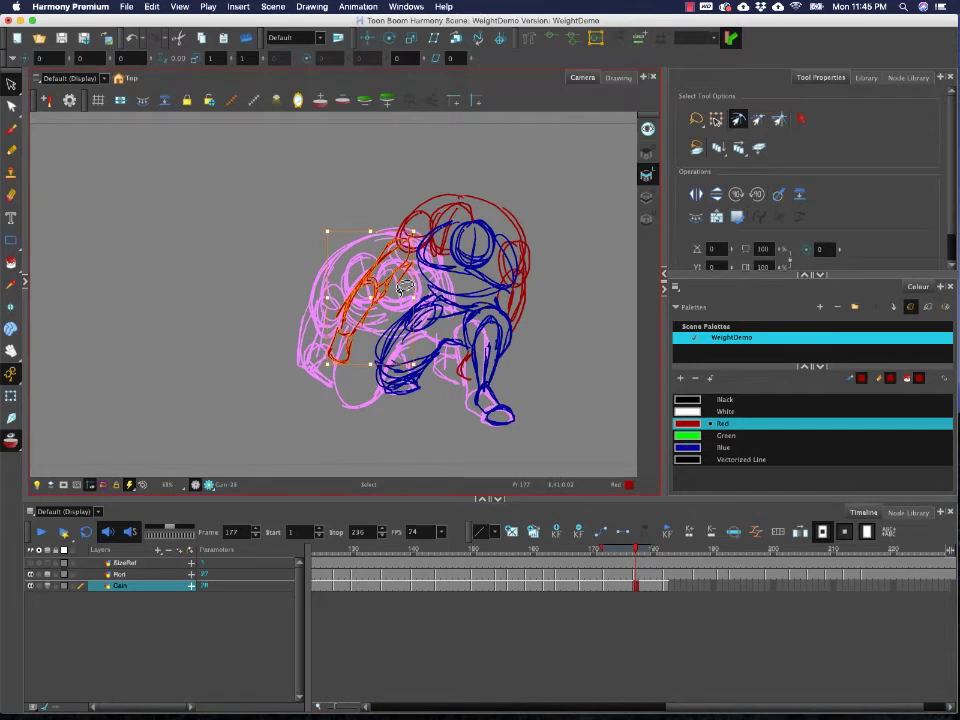
{"action": "key", "text": "Delete"}
{"action": "left_click", "coordinate": [12, 129]}
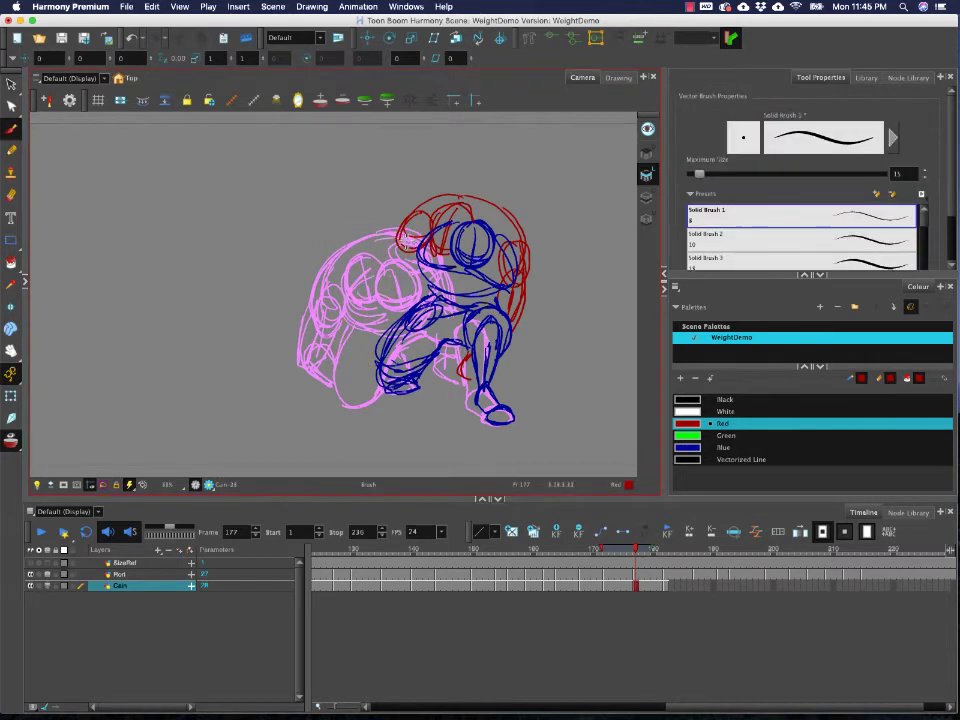
{"action": "left_click_drag", "start_coordinate": [391, 303], "coordinate": [365, 350]}
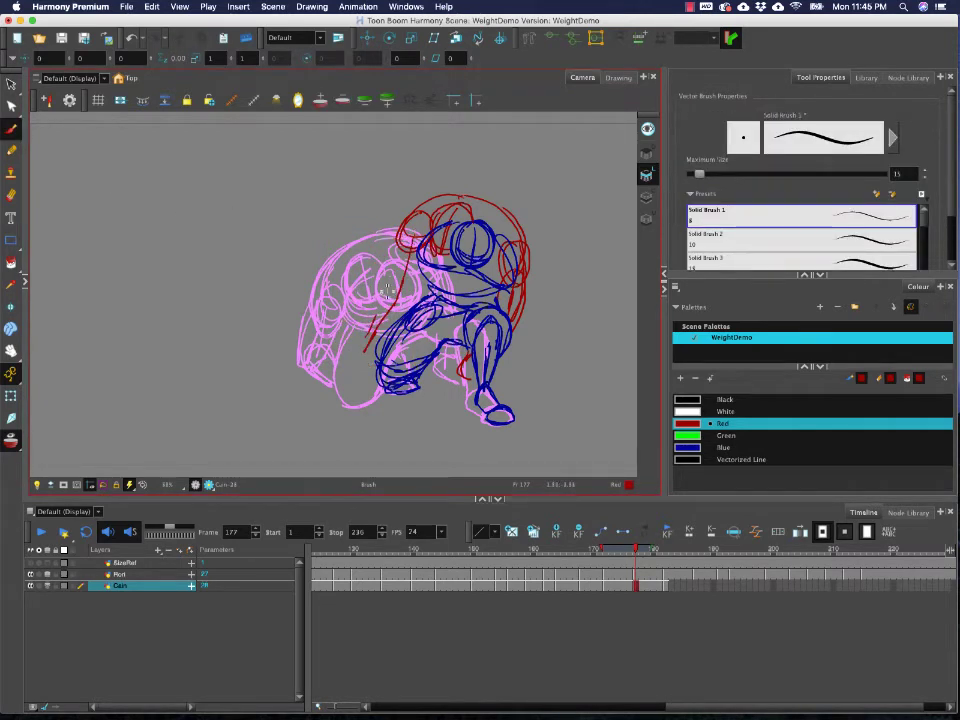
{"action": "left_click_drag", "start_coordinate": [404, 243], "coordinate": [366, 339]}
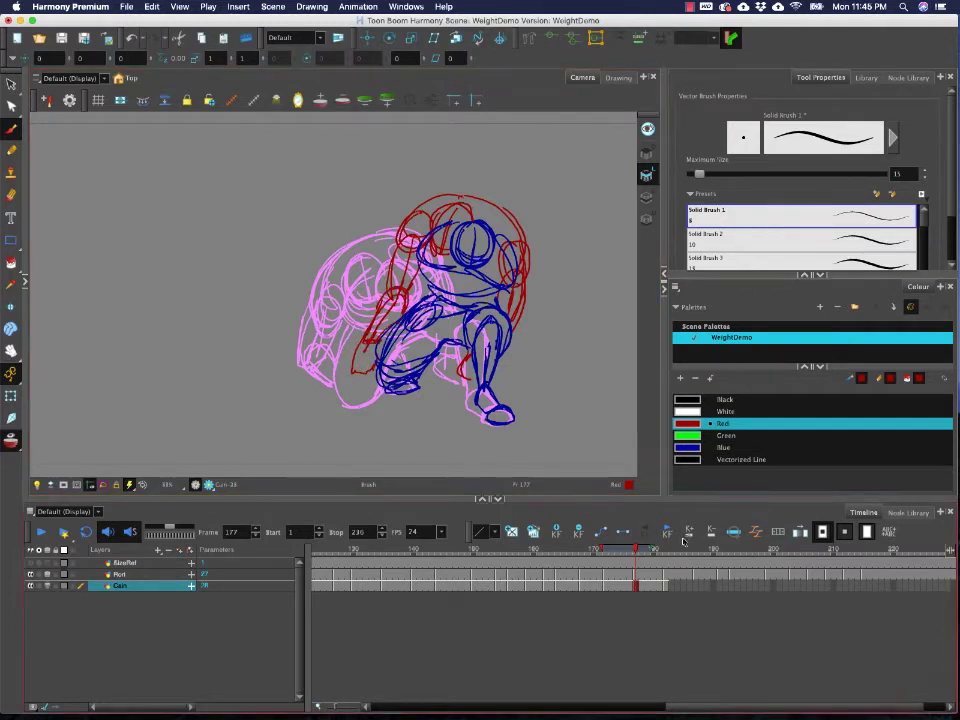
- Sketch Cain's arched back, head and both shoulders in red over Rori's crouch on frame 187
{"action": "mouse_move", "coordinate": [636, 551]}
{"action": "left_mouse_down"}
{"action": "mouse_move", "coordinate": [667, 551]}
{"action": "mouse_move", "coordinate": [621, 551]}
{"action": "mouse_move", "coordinate": [695, 557]}
{"action": "left_mouse_up"}
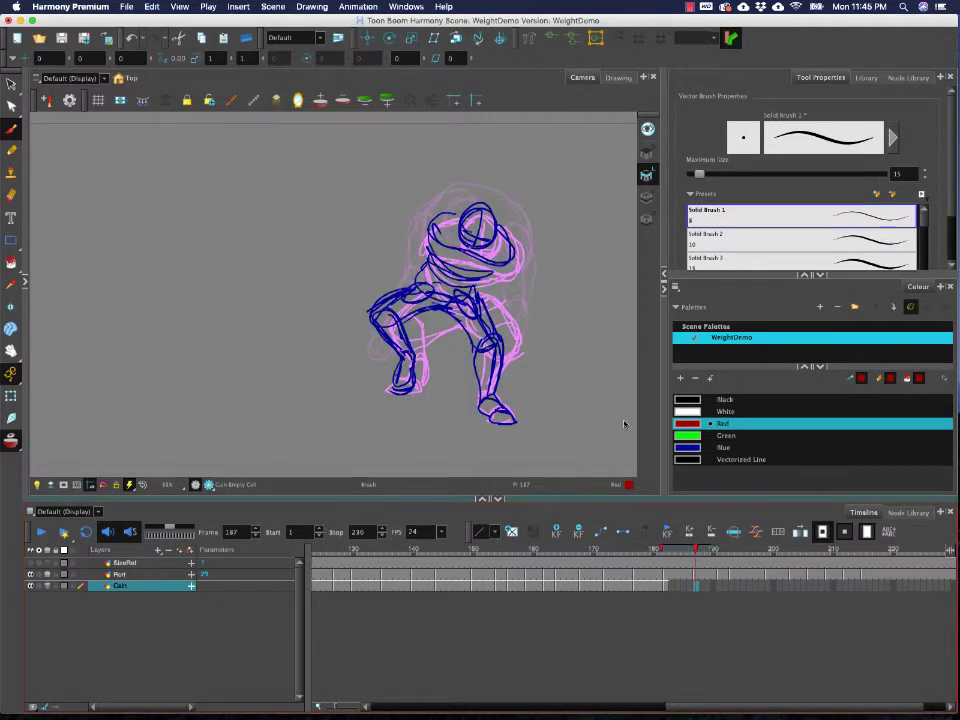
{"action": "mouse_move", "coordinate": [434, 213]}
{"action": "left_mouse_down"}
{"action": "mouse_move", "coordinate": [499, 197]}
{"action": "mouse_move", "coordinate": [527, 225]}
{"action": "mouse_move", "coordinate": [522, 209]}
{"action": "mouse_move", "coordinate": [522, 263]}
{"action": "left_mouse_up"}
{"action": "left_click_drag", "start_coordinate": [428, 195], "coordinate": [450, 213]}
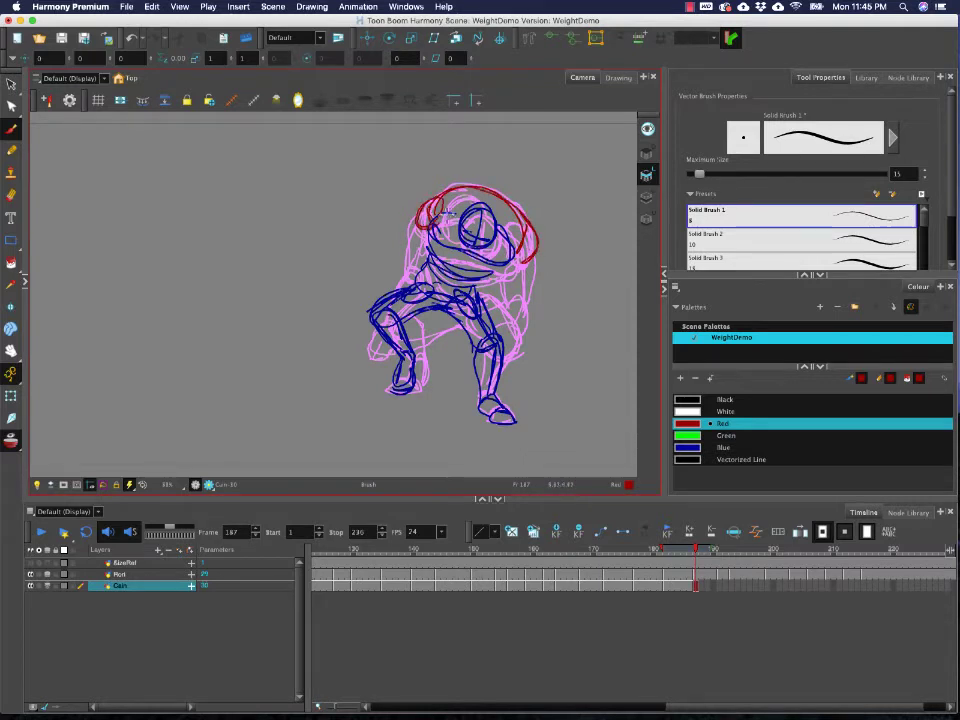
{"action": "mouse_move", "coordinate": [524, 228]}
{"action": "left_mouse_down"}
{"action": "mouse_move", "coordinate": [524, 267]}
{"action": "mouse_move", "coordinate": [524, 230]}
{"action": "left_mouse_up"}
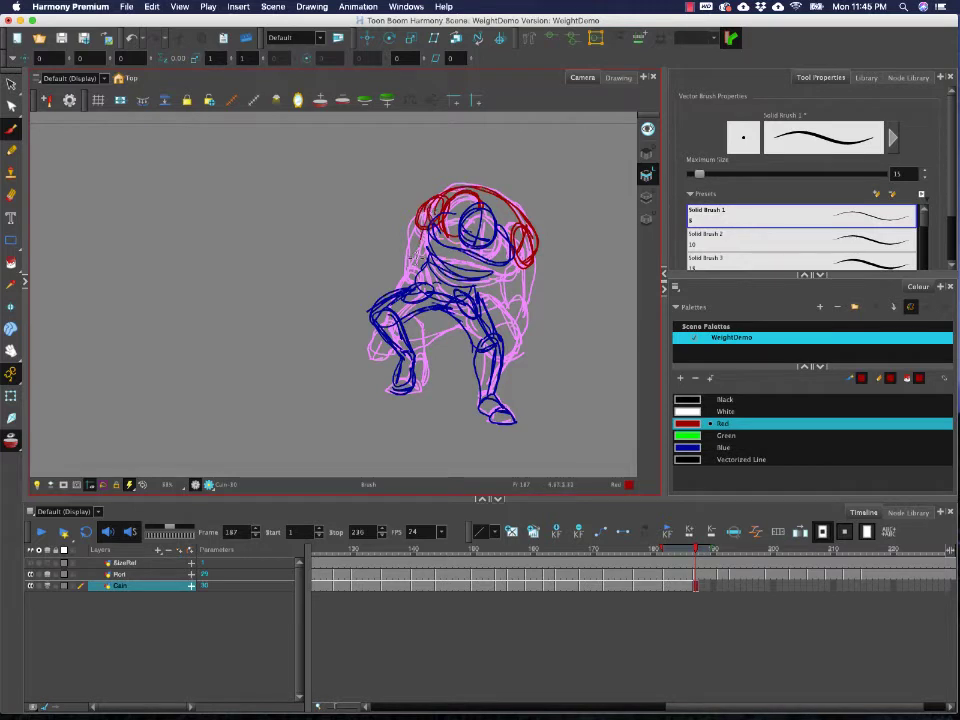
- Draw both of Cain's arms hanging down with elbows, forearms and hands in red on frame 187, and reinforce the shoulder contour
{"action": "left_click_drag", "start_coordinate": [414, 262], "coordinate": [411, 345]}
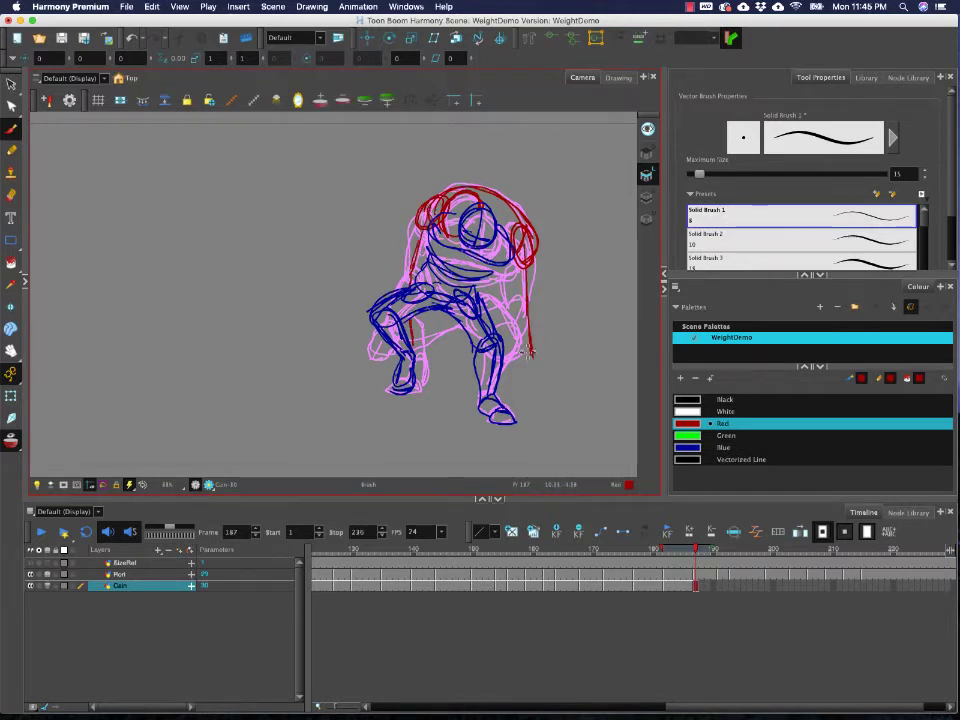
{"action": "mouse_move", "coordinate": [540, 366]}
{"action": "left_mouse_down"}
{"action": "mouse_move", "coordinate": [534, 295]}
{"action": "mouse_move", "coordinate": [518, 310]}
{"action": "mouse_move", "coordinate": [509, 264]}
{"action": "left_mouse_up"}
{"action": "left_click_drag", "start_coordinate": [526, 262], "coordinate": [531, 297]}
{"action": "left_click_drag", "start_coordinate": [420, 352], "coordinate": [420, 314]}
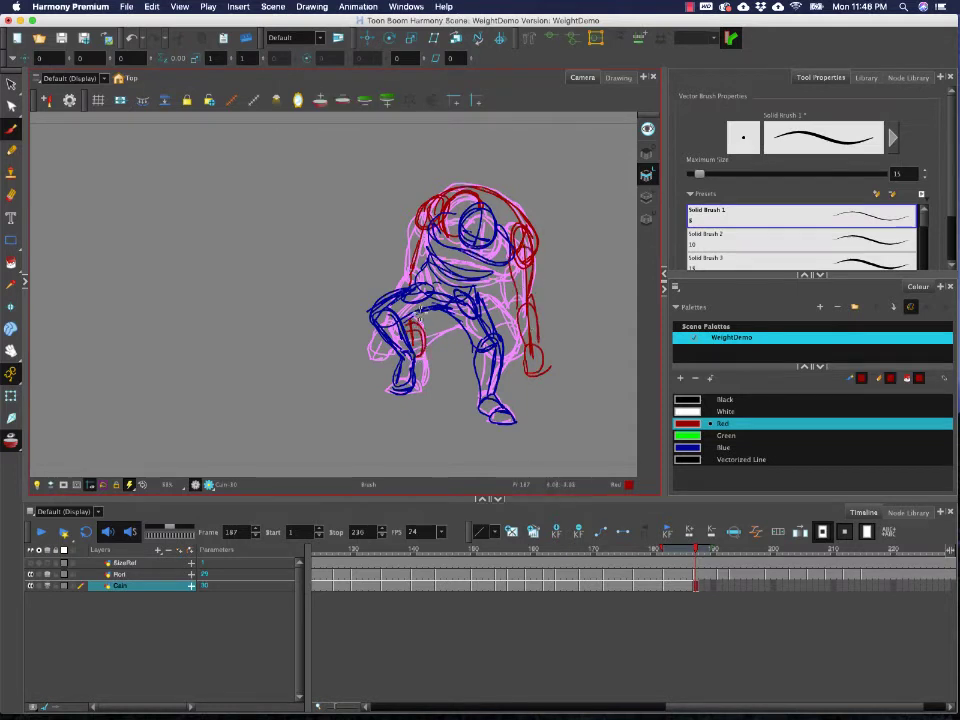
{"action": "left_click_drag", "start_coordinate": [420, 226], "coordinate": [407, 262]}
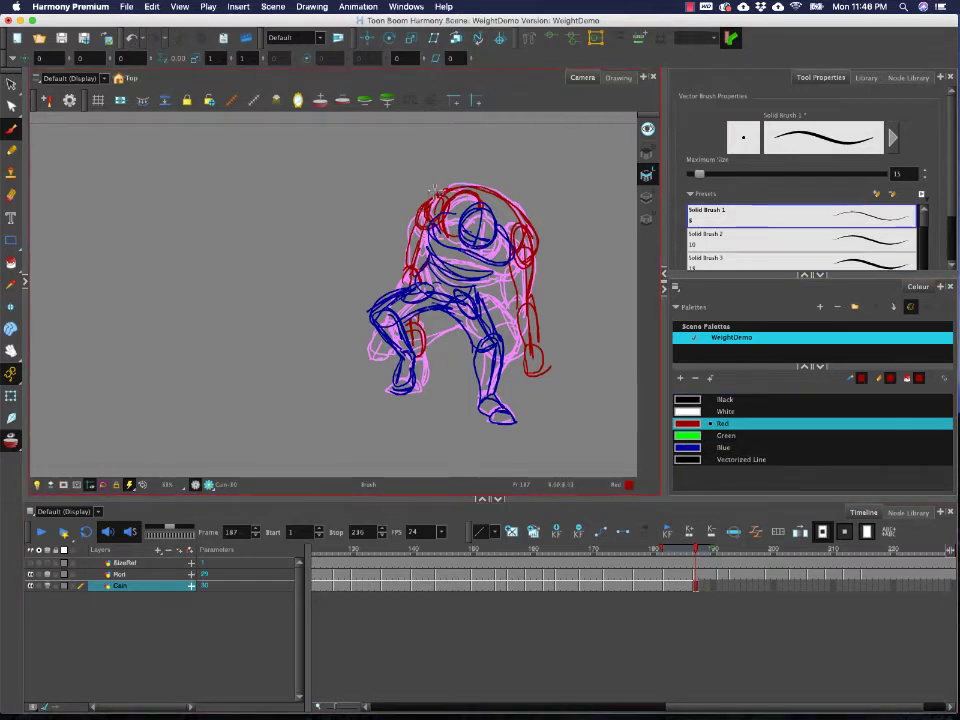
{"action": "left_click_drag", "start_coordinate": [447, 187], "coordinate": [411, 212]}
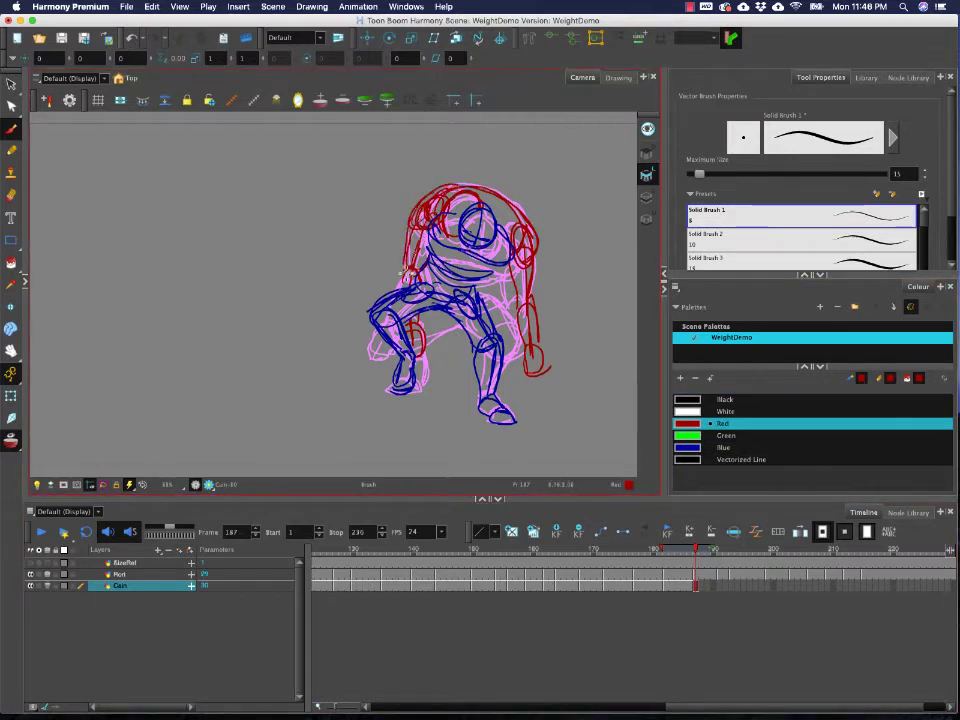
- Sketch Cain's curved back, both shoulders and lowered head in red behind Rori on frame 191
{"action": "mouse_move", "coordinate": [698, 552]}
{"action": "left_mouse_down"}
{"action": "mouse_move", "coordinate": [730, 554]}
{"action": "mouse_move", "coordinate": [719, 550]}
{"action": "left_mouse_up"}
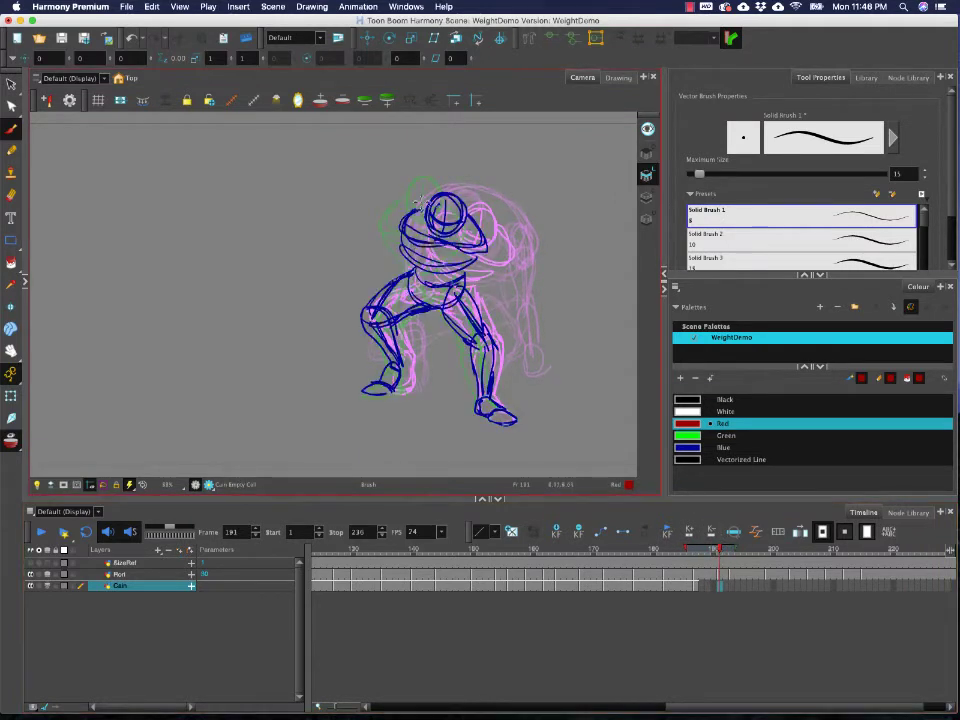
{"action": "mouse_move", "coordinate": [396, 212]}
{"action": "left_mouse_down"}
{"action": "mouse_move", "coordinate": [434, 177]}
{"action": "mouse_move", "coordinate": [481, 188]}
{"action": "mouse_move", "coordinate": [492, 231]}
{"action": "left_mouse_up"}
{"action": "mouse_move", "coordinate": [436, 173]}
{"action": "left_mouse_down"}
{"action": "mouse_move", "coordinate": [387, 229]}
{"action": "mouse_move", "coordinate": [409, 206]}
{"action": "left_mouse_up"}
{"action": "left_click_drag", "start_coordinate": [498, 250], "coordinate": [490, 193]}
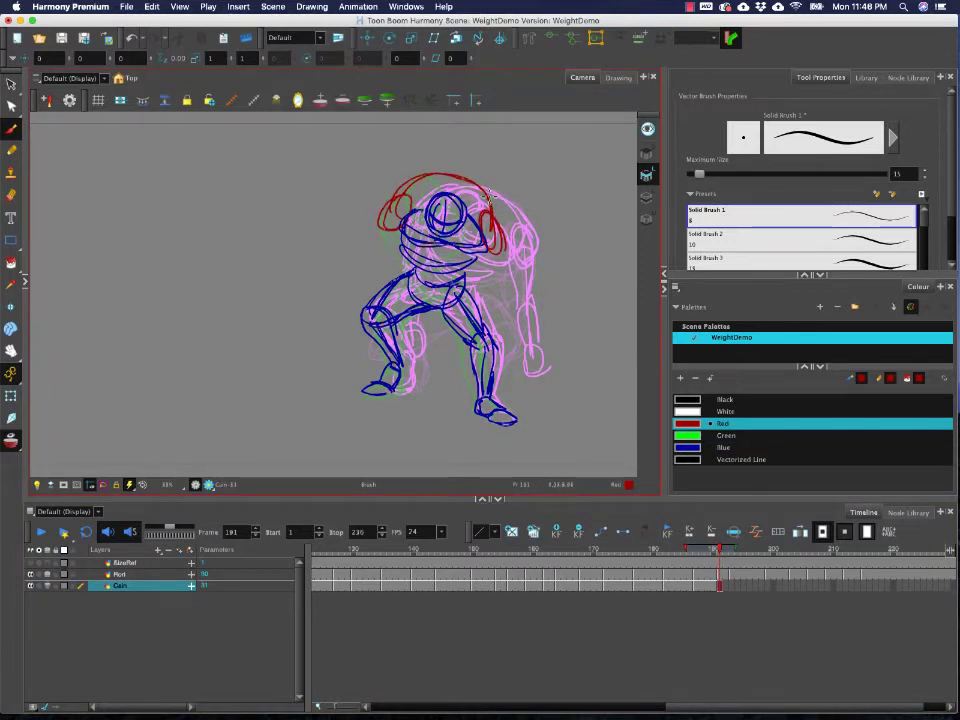
{"action": "mouse_move", "coordinate": [398, 183]}
{"action": "left_mouse_down"}
{"action": "mouse_move", "coordinate": [397, 226]}
{"action": "mouse_move", "coordinate": [419, 187]}
{"action": "mouse_move", "coordinate": [410, 225]}
{"action": "mouse_move", "coordinate": [379, 207]}
{"action": "mouse_move", "coordinate": [397, 236]}
{"action": "left_mouse_up"}
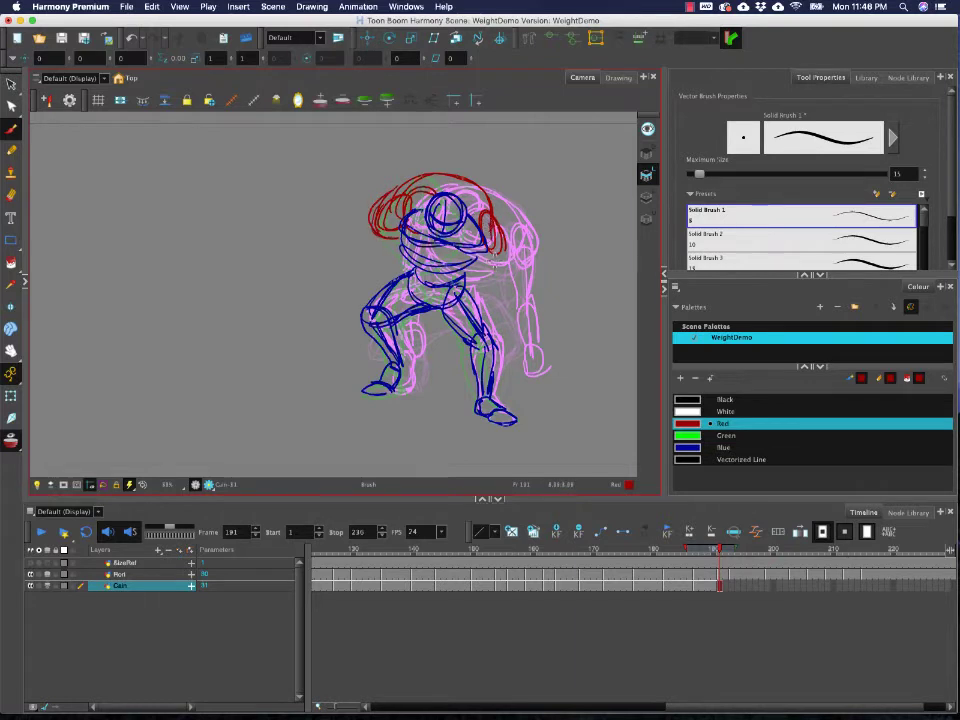
- Draw Cain's two hanging arms with elbows, forearms and hands in red around Rori's body on frame 191
{"action": "left_click_drag", "start_coordinate": [492, 240], "coordinate": [497, 291]}
{"action": "left_click_drag", "start_coordinate": [515, 357], "coordinate": [513, 357]}
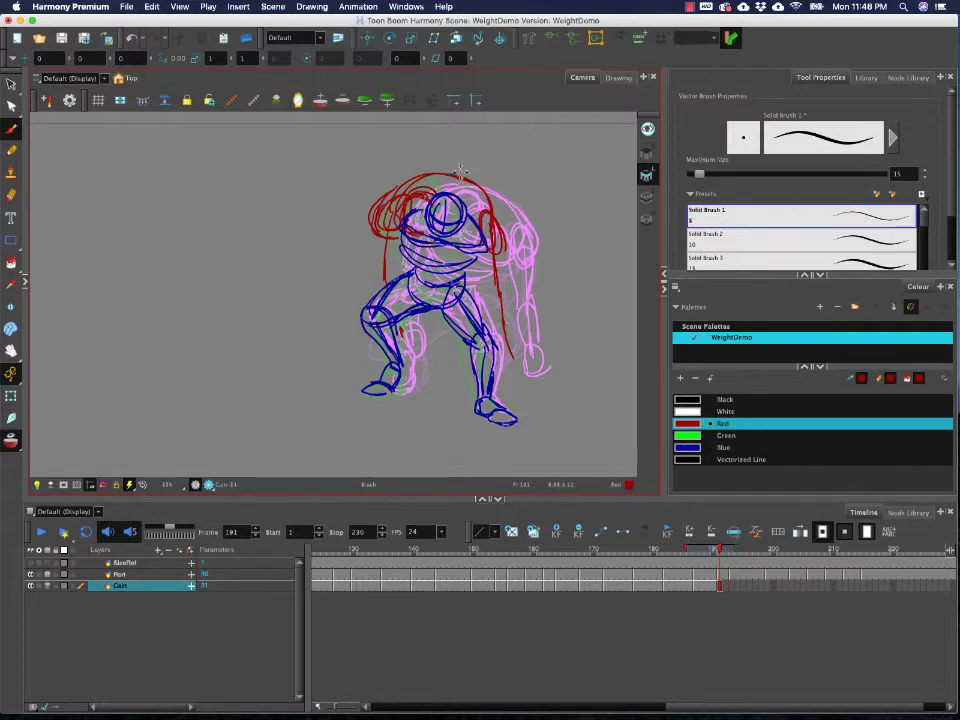
{"action": "left_click_drag", "start_coordinate": [497, 252], "coordinate": [491, 248]}
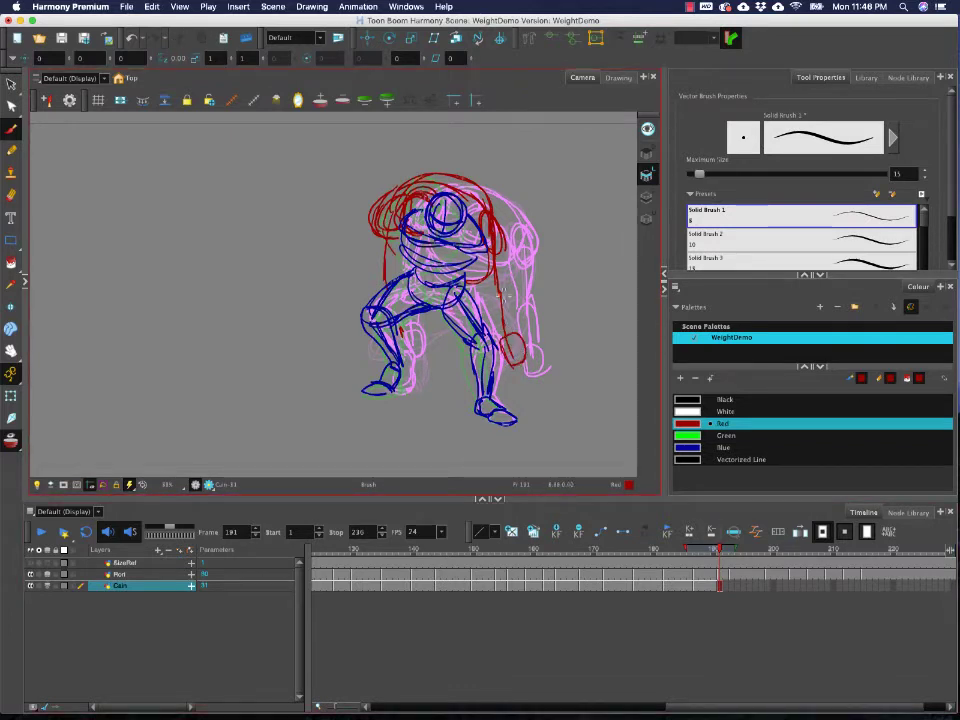
{"action": "left_click_drag", "start_coordinate": [506, 308], "coordinate": [511, 331]}
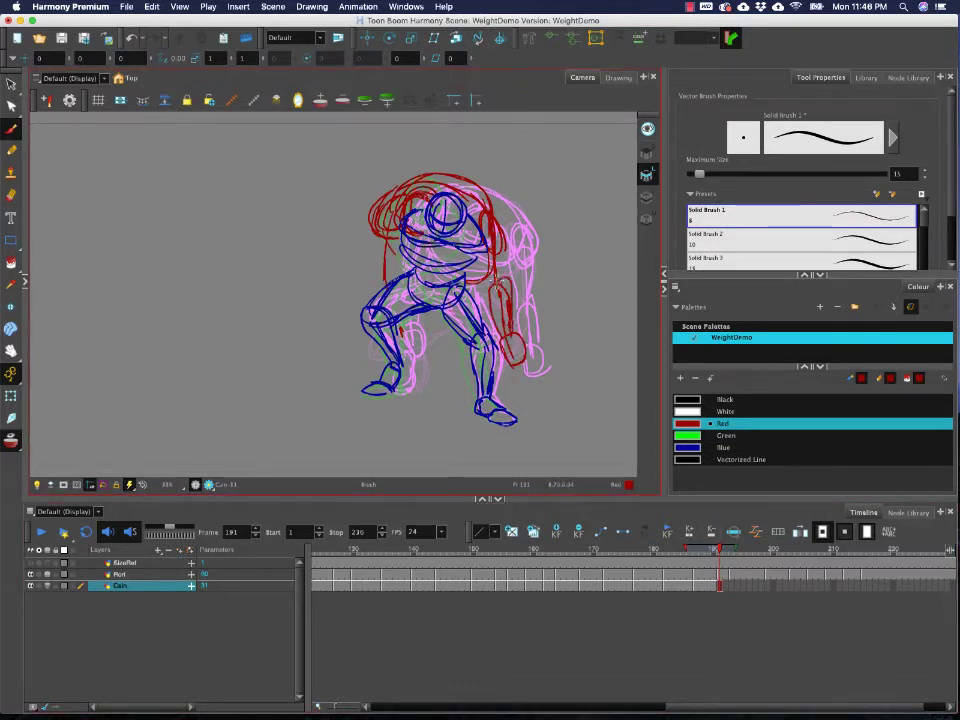
{"action": "left_click_drag", "start_coordinate": [495, 248], "coordinate": [491, 280]}
{"action": "left_click_drag", "start_coordinate": [379, 245], "coordinate": [383, 228]}
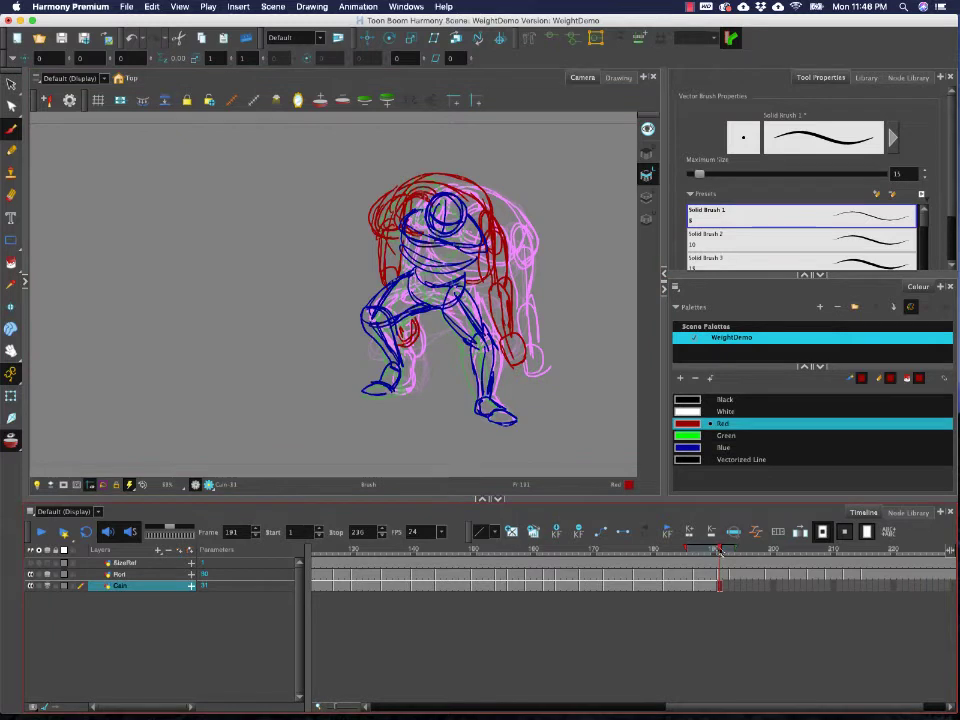
- Sketch Cain's back arc, both shoulders and head in red around Rori's head on frame 193
{"action": "left_click_drag", "start_coordinate": [720, 551], "coordinate": [731, 551]}
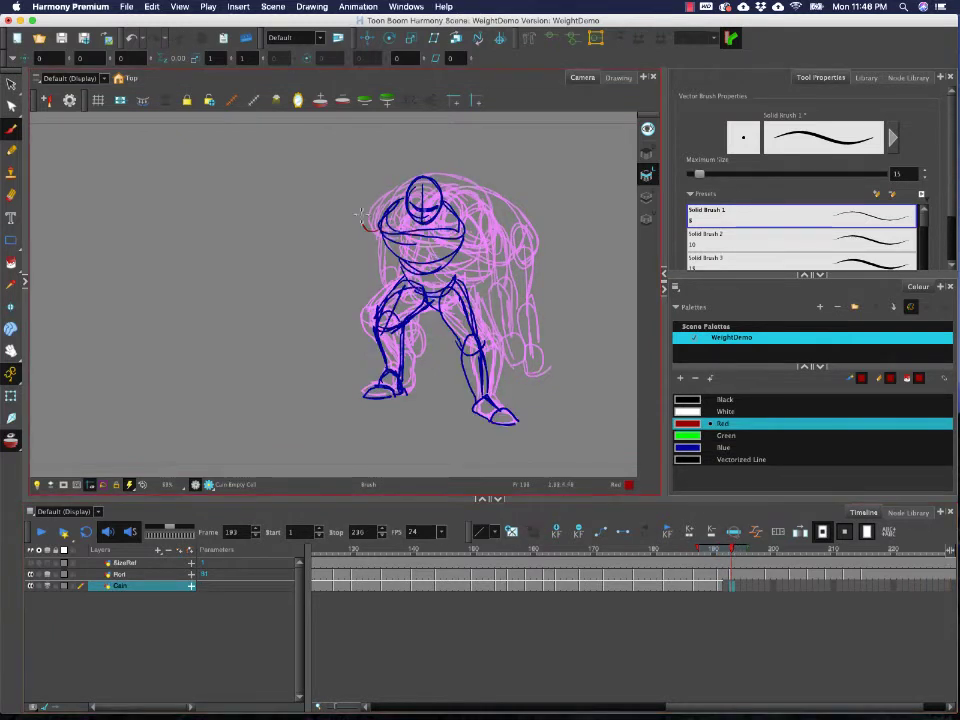
{"action": "mouse_move", "coordinate": [362, 214]}
{"action": "left_mouse_down"}
{"action": "mouse_move", "coordinate": [382, 179]}
{"action": "mouse_move", "coordinate": [447, 179]}
{"action": "mouse_move", "coordinate": [465, 208]}
{"action": "left_mouse_up"}
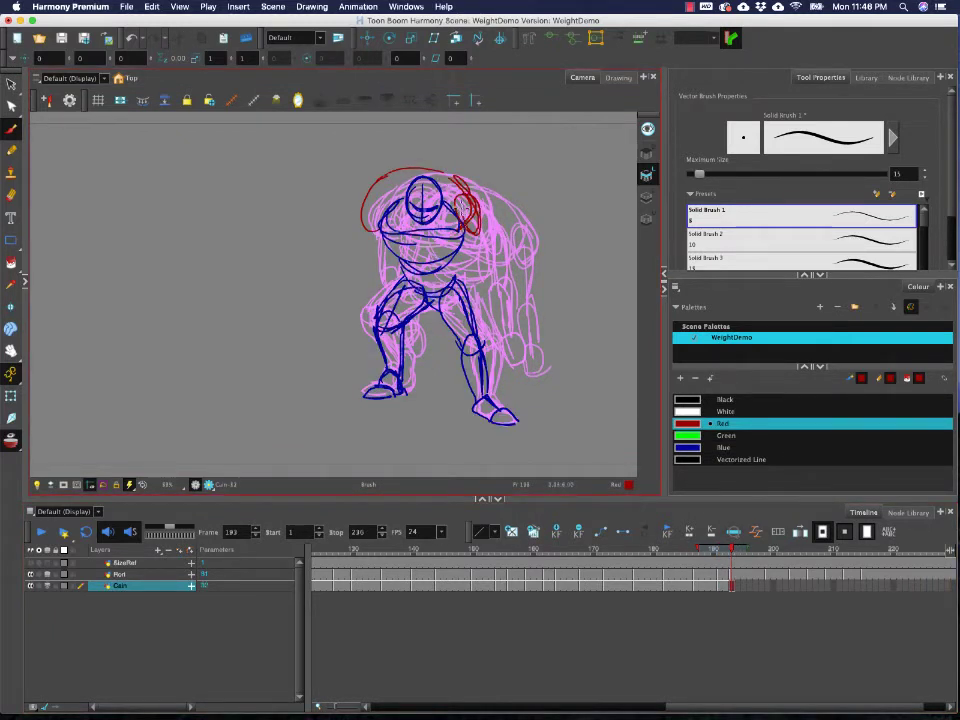
{"action": "mouse_move", "coordinate": [364, 213]}
{"action": "left_mouse_down"}
{"action": "mouse_move", "coordinate": [358, 244]}
{"action": "mouse_move", "coordinate": [408, 184]}
{"action": "left_mouse_up"}
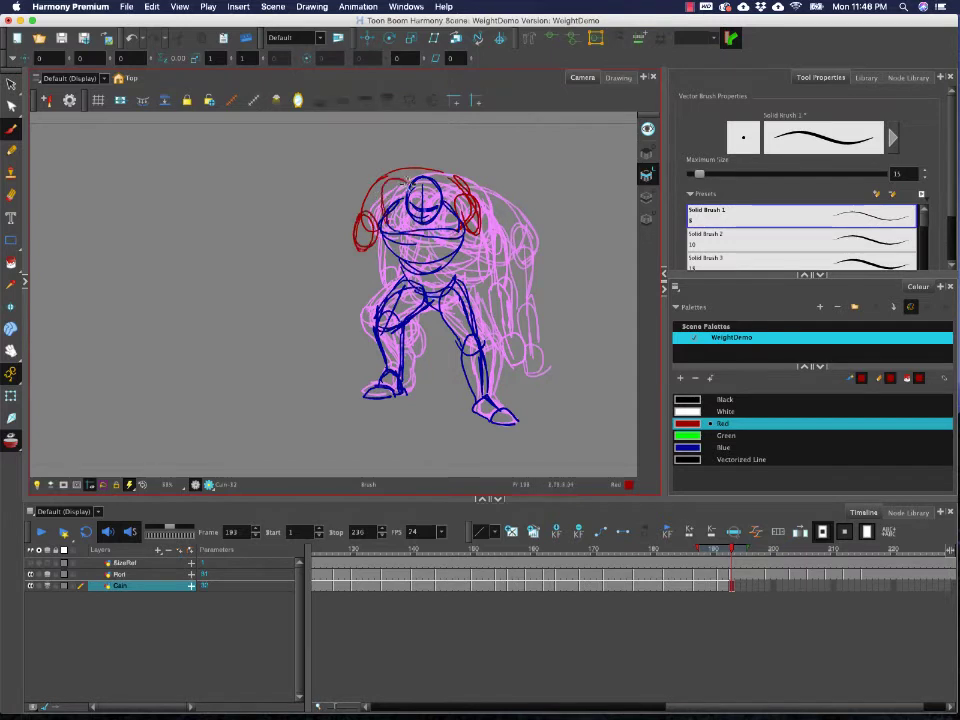
{"action": "left_click_drag", "start_coordinate": [397, 227], "coordinate": [410, 183]}
{"action": "mouse_move", "coordinate": [397, 230]}
{"action": "left_mouse_down"}
{"action": "mouse_move", "coordinate": [400, 199]}
{"action": "mouse_move", "coordinate": [395, 218]}
{"action": "left_mouse_up"}
- Draw both of Cain's arms in red on frame 193, one ending at Rori's bent knee and the other reaching past the extended leg
{"action": "left_click_drag", "start_coordinate": [476, 232], "coordinate": [493, 331]}
{"action": "mouse_move", "coordinate": [378, 292]}
{"action": "left_mouse_down"}
{"action": "mouse_move", "coordinate": [373, 309]}
{"action": "mouse_move", "coordinate": [359, 248]}
{"action": "left_mouse_up"}
{"action": "left_click_drag", "start_coordinate": [376, 240], "coordinate": [383, 264]}
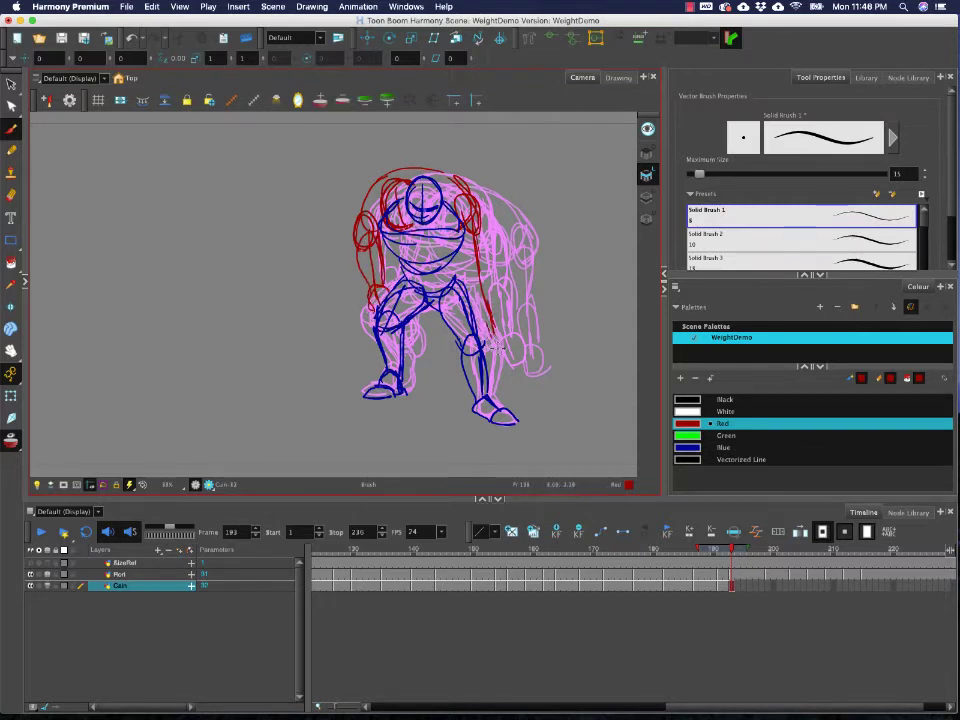
{"action": "mouse_move", "coordinate": [488, 319]}
{"action": "left_mouse_down"}
{"action": "mouse_move", "coordinate": [467, 285]}
{"action": "mouse_move", "coordinate": [497, 314]}
{"action": "left_mouse_up"}
{"action": "left_click_drag", "start_coordinate": [483, 269], "coordinate": [478, 275]}
{"action": "left_click_drag", "start_coordinate": [358, 206], "coordinate": [352, 165]}
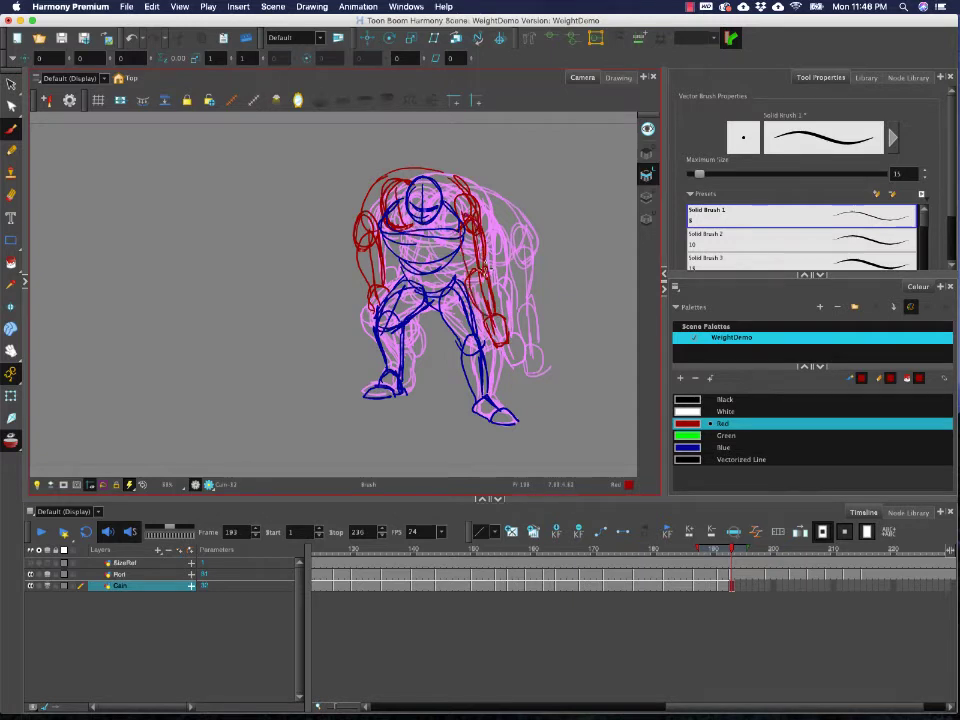
- Play back the animation from frame 167 to review Cain's new poses, and return to frame 193
{"action": "left_click", "coordinate": [765, 551]}
{"action": "mouse_move", "coordinate": [765, 551]}
{"action": "left_mouse_down"}
{"action": "mouse_move", "coordinate": [774, 552]}
{"action": "mouse_move", "coordinate": [706, 558]}
{"action": "mouse_move", "coordinate": [790, 565]}
{"action": "mouse_move", "coordinate": [574, 575]}
{"action": "left_mouse_up"}
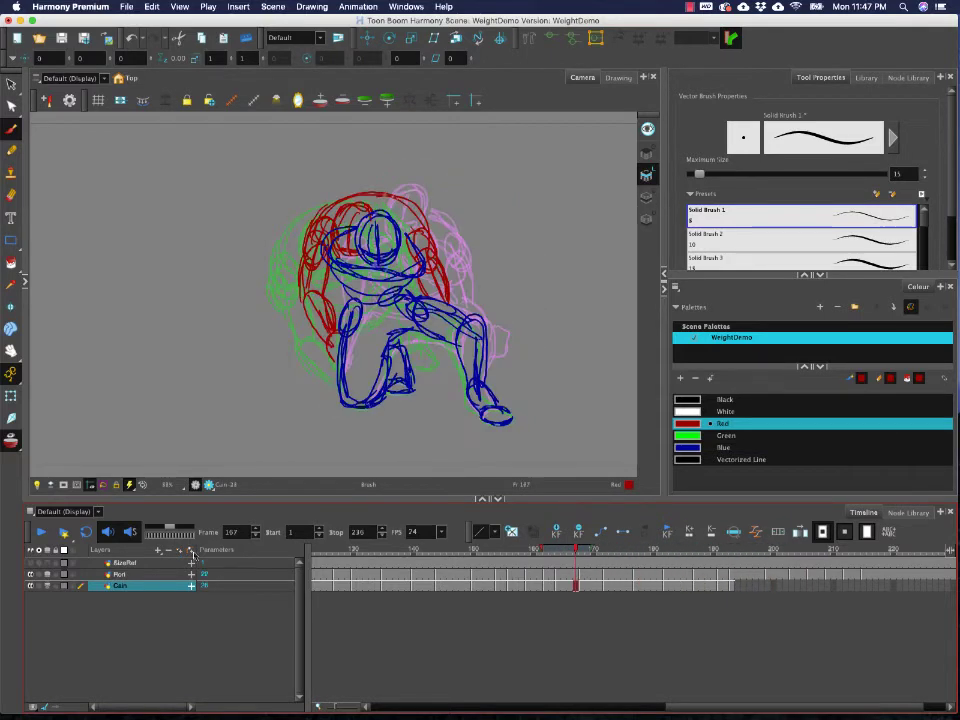
{"action": "left_click", "coordinate": [40, 532]}
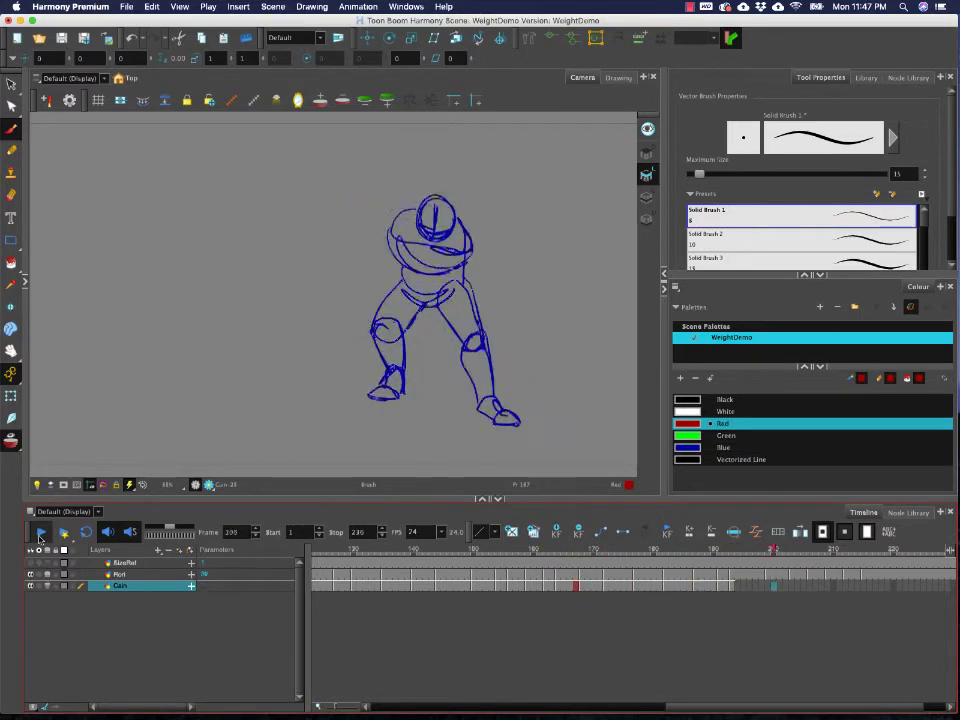
{"action": "mouse_move", "coordinate": [714, 553]}
{"action": "left_mouse_down"}
{"action": "mouse_move", "coordinate": [743, 553]}
{"action": "mouse_move", "coordinate": [720, 553]}
{"action": "mouse_move", "coordinate": [733, 558]}
{"action": "left_mouse_up"}
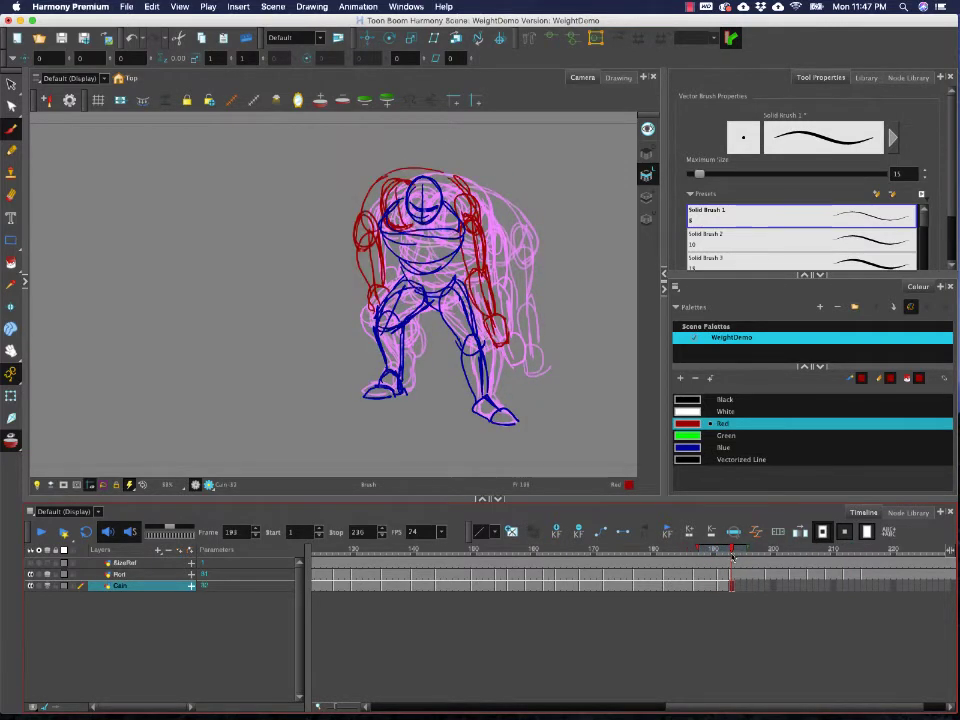
- Clear Rori's held drawing from the exposure block starting at frame 198
{"action": "left_click", "coordinate": [750, 574]}
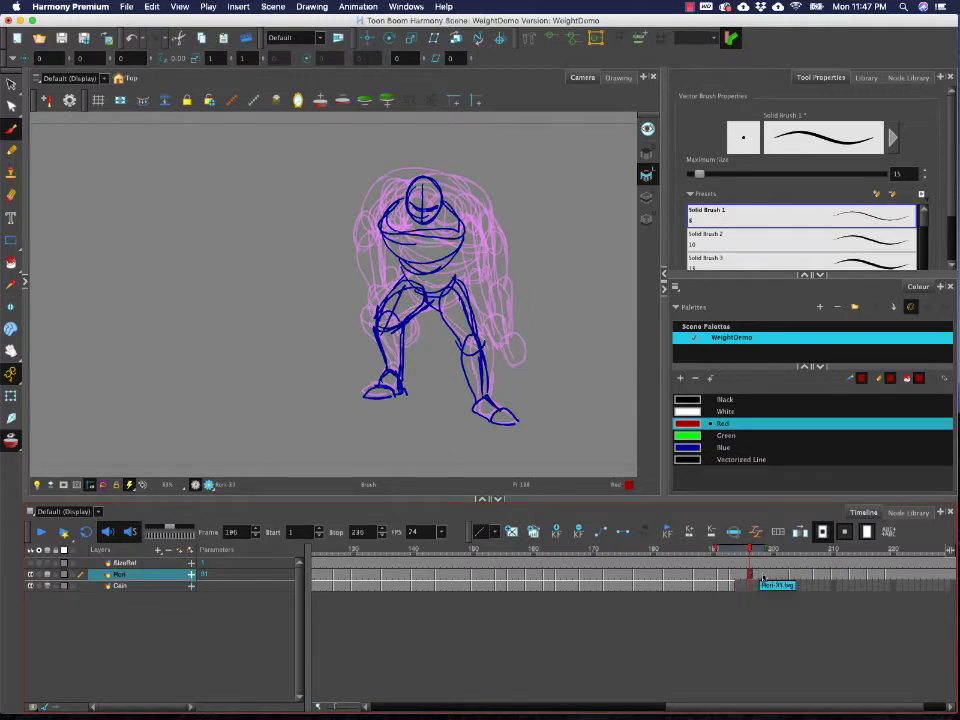
{"action": "left_click", "coordinate": [763, 576]}
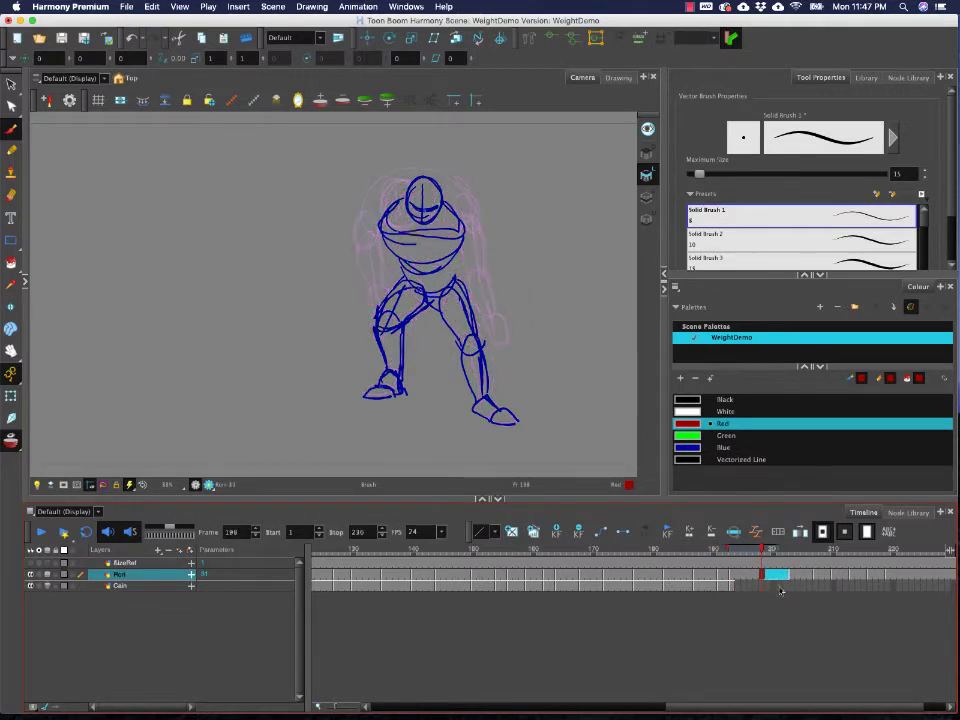
{"action": "key", "text": "Delete"}
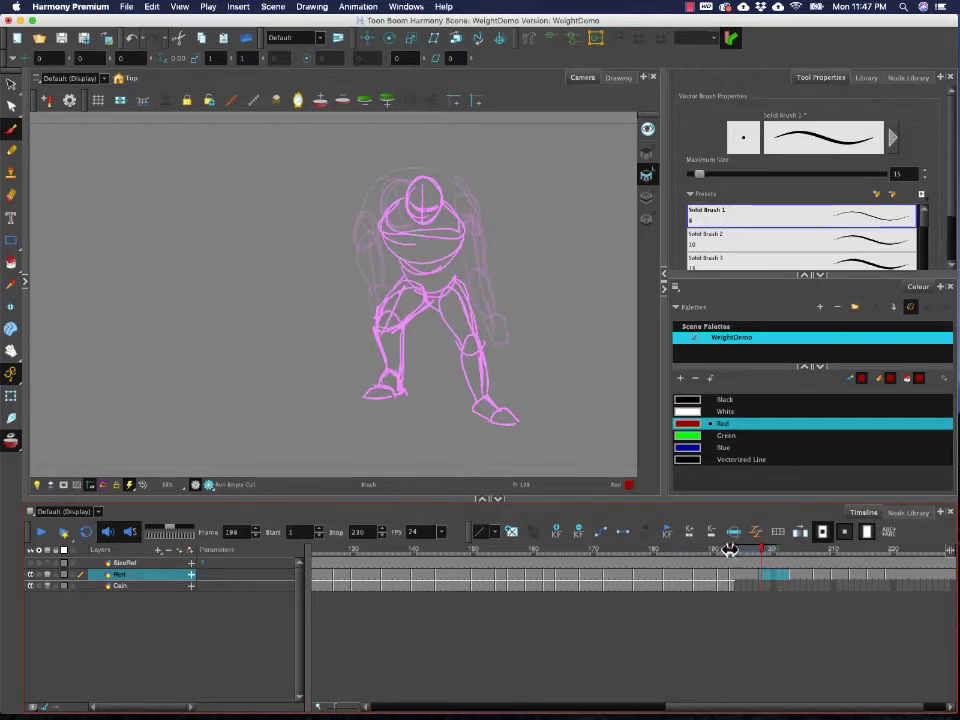
- Extend the onion skin to the following frames and trace both of Rori's feet in blue on frame 198
{"action": "mouse_move", "coordinate": [783, 551]}
{"action": "left_mouse_down"}
{"action": "mouse_move", "coordinate": [801, 552]}
{"action": "mouse_move", "coordinate": [763, 550]}
{"action": "mouse_move", "coordinate": [803, 552]}
{"action": "left_mouse_up"}
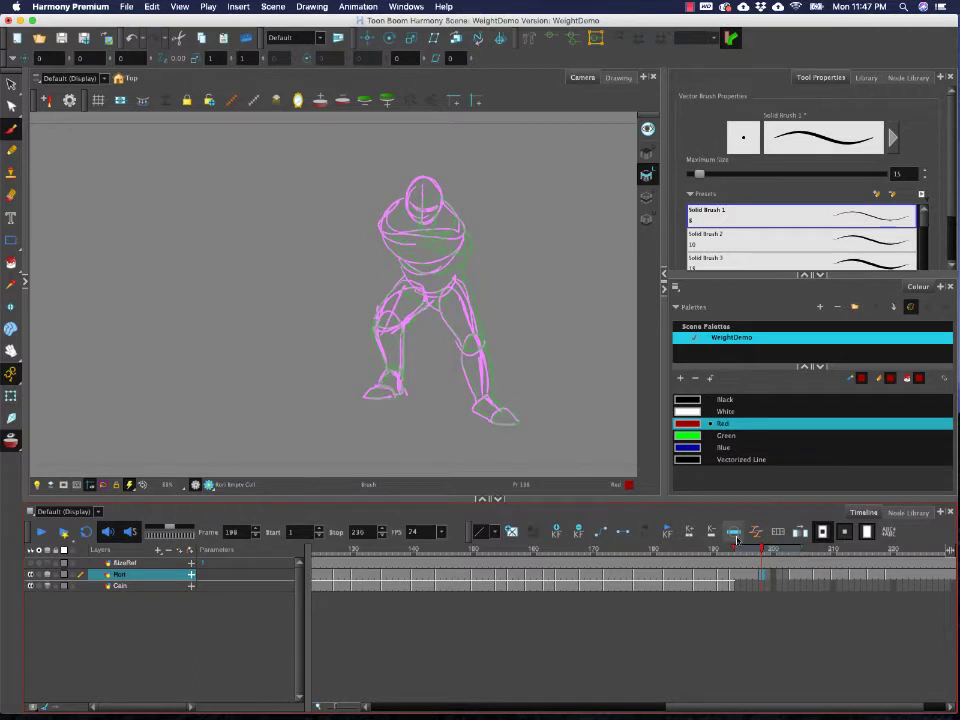
{"action": "left_click", "coordinate": [699, 448]}
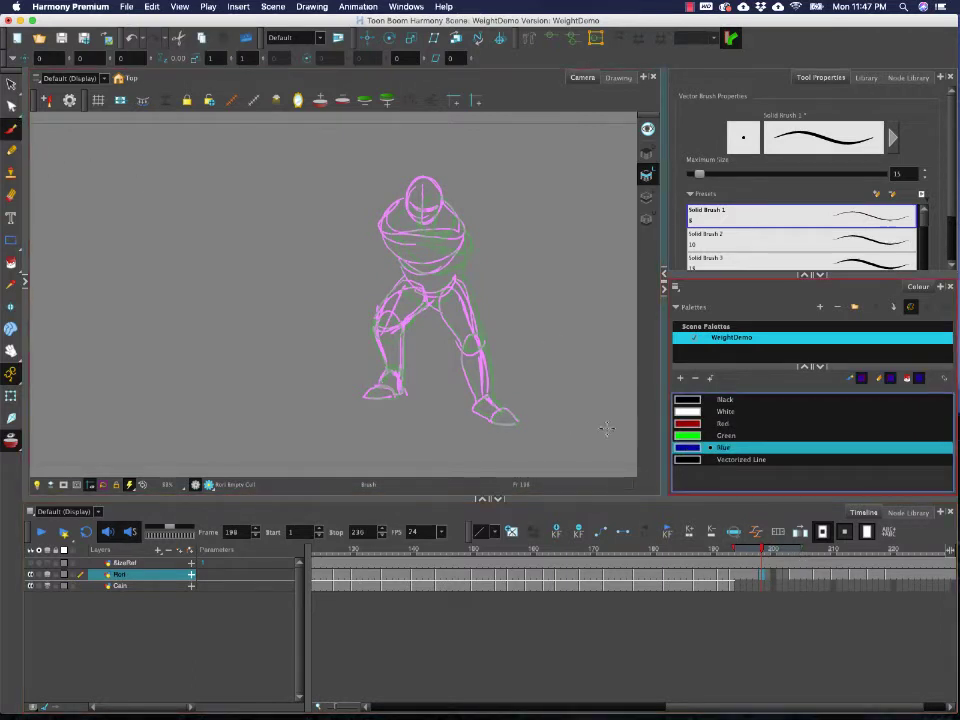
{"action": "mouse_move", "coordinate": [389, 398]}
{"action": "left_mouse_down"}
{"action": "mouse_move", "coordinate": [375, 390]}
{"action": "mouse_move", "coordinate": [390, 387]}
{"action": "mouse_move", "coordinate": [384, 380]}
{"action": "mouse_move", "coordinate": [405, 387]}
{"action": "left_mouse_up"}
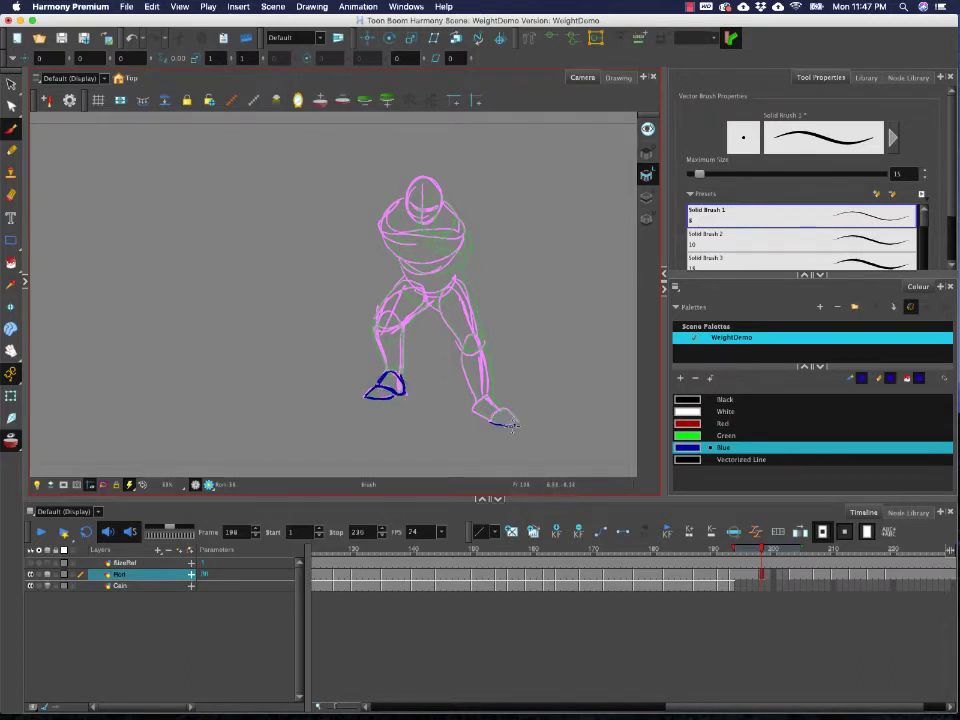
{"action": "mouse_move", "coordinate": [492, 422]}
{"action": "left_mouse_down"}
{"action": "mouse_move", "coordinate": [521, 420]}
{"action": "mouse_move", "coordinate": [500, 410]}
{"action": "left_mouse_up"}
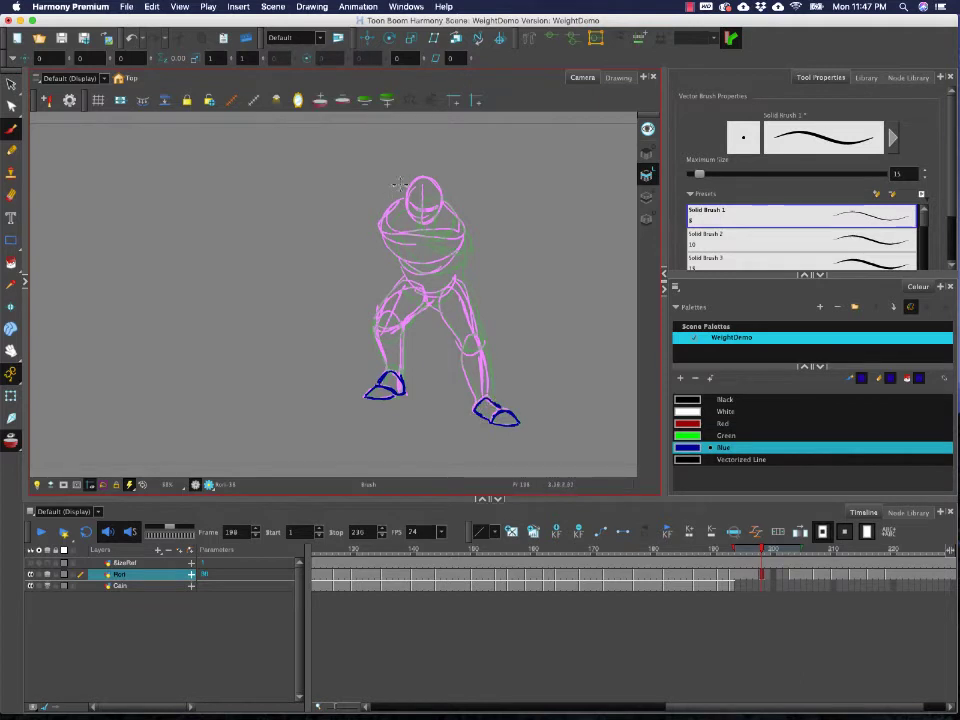
- Draw Rori's head, shoulders, crossed arms, torso and hips in blue on frame 198, shifted toward the bent-knee side
{"action": "mouse_move", "coordinate": [390, 188]}
{"action": "left_mouse_down"}
{"action": "mouse_move", "coordinate": [388, 222]}
{"action": "mouse_move", "coordinate": [412, 200]}
{"action": "mouse_move", "coordinate": [397, 186]}
{"action": "mouse_move", "coordinate": [395, 200]}
{"action": "mouse_move", "coordinate": [365, 222]}
{"action": "mouse_move", "coordinate": [396, 176]}
{"action": "mouse_move", "coordinate": [385, 189]}
{"action": "mouse_move", "coordinate": [420, 209]}
{"action": "left_mouse_up"}
{"action": "left_click_drag", "start_coordinate": [361, 229], "coordinate": [433, 232]}
{"action": "left_click_drag", "start_coordinate": [371, 252], "coordinate": [441, 240]}
{"action": "mouse_move", "coordinate": [393, 269]}
{"action": "left_mouse_down"}
{"action": "mouse_move", "coordinate": [386, 286]}
{"action": "mouse_move", "coordinate": [427, 290]}
{"action": "mouse_move", "coordinate": [368, 322]}
{"action": "left_mouse_up"}
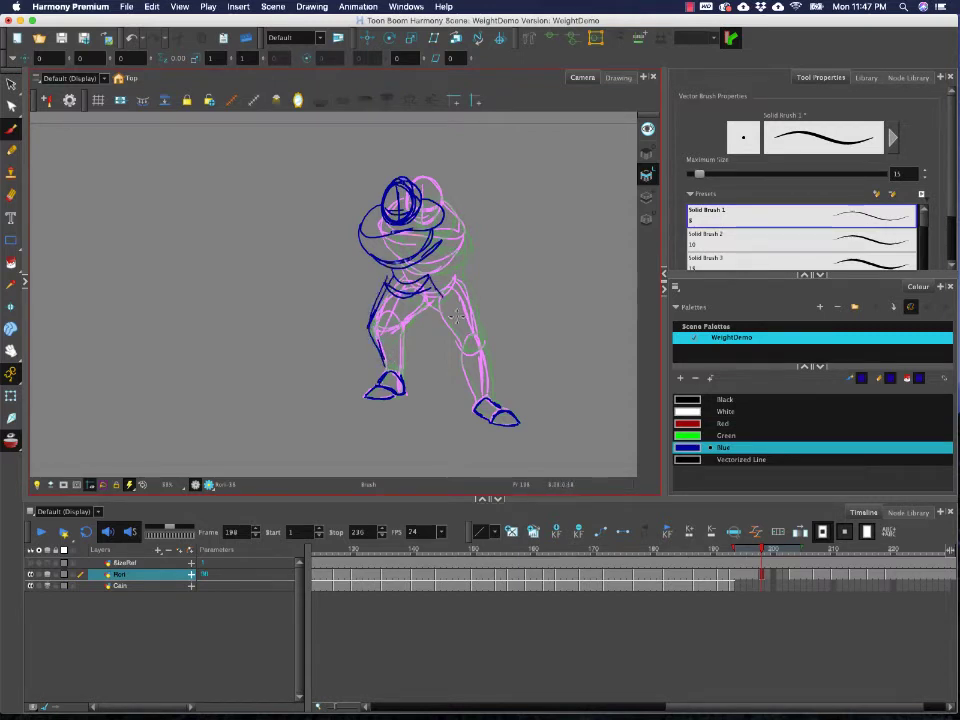
- Draw Rori's thighs, knees, shins and waist contours in blue on frame 198, and compare the new pose with frame 204
{"action": "left_click_drag", "start_coordinate": [440, 291], "coordinate": [487, 394]}
{"action": "mouse_move", "coordinate": [383, 281]}
{"action": "left_mouse_down"}
{"action": "mouse_move", "coordinate": [375, 345]}
{"action": "mouse_move", "coordinate": [397, 333]}
{"action": "mouse_move", "coordinate": [401, 312]}
{"action": "mouse_move", "coordinate": [370, 326]}
{"action": "mouse_move", "coordinate": [394, 353]}
{"action": "left_mouse_up"}
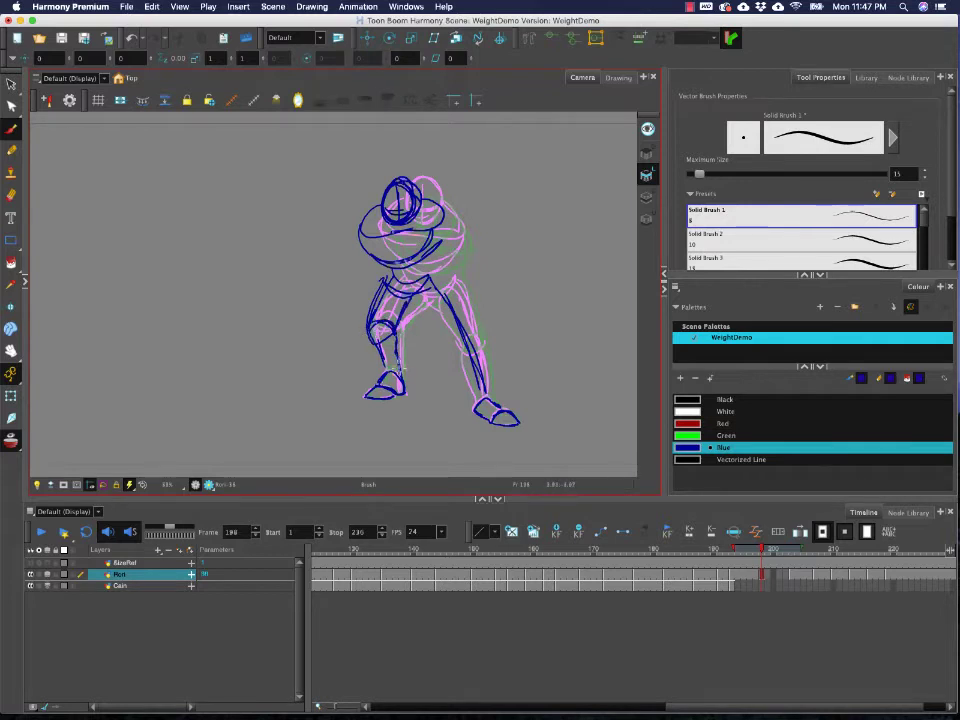
{"action": "left_click_drag", "start_coordinate": [427, 293], "coordinate": [463, 343]}
{"action": "mouse_move", "coordinate": [432, 270]}
{"action": "left_mouse_down"}
{"action": "mouse_move", "coordinate": [468, 319]}
{"action": "mouse_move", "coordinate": [467, 341]}
{"action": "left_mouse_up"}
{"action": "left_click_drag", "start_coordinate": [441, 228], "coordinate": [432, 270]}
{"action": "left_click_drag", "start_coordinate": [360, 246], "coordinate": [404, 288]}
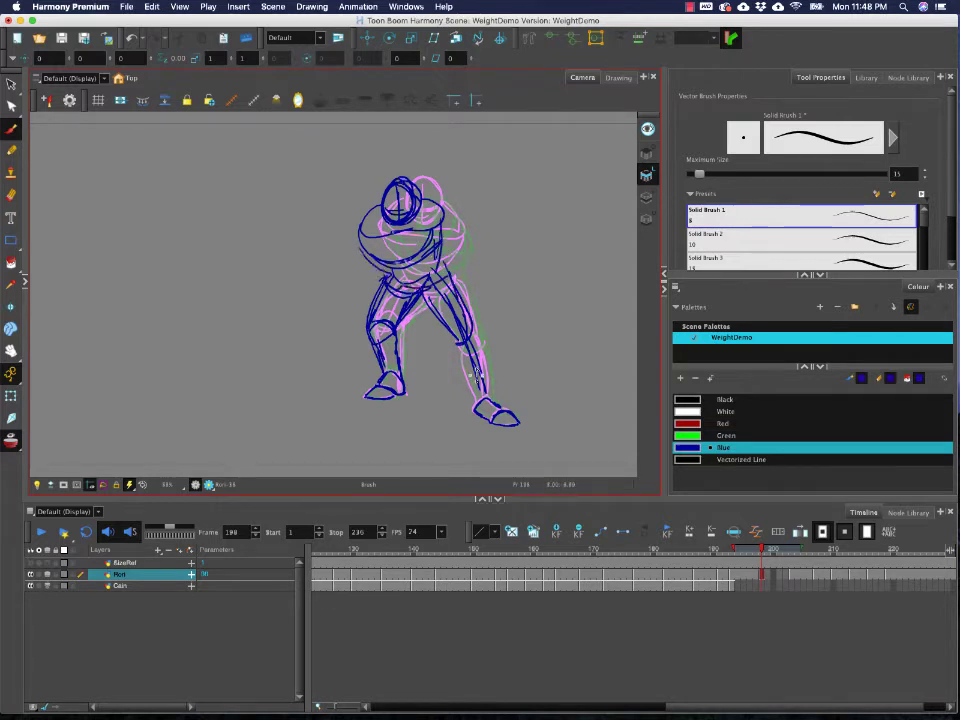
{"action": "mouse_move", "coordinate": [459, 344]}
{"action": "left_mouse_down"}
{"action": "mouse_move", "coordinate": [475, 400]}
{"action": "mouse_move", "coordinate": [482, 368]}
{"action": "mouse_move", "coordinate": [487, 397]}
{"action": "left_mouse_up"}
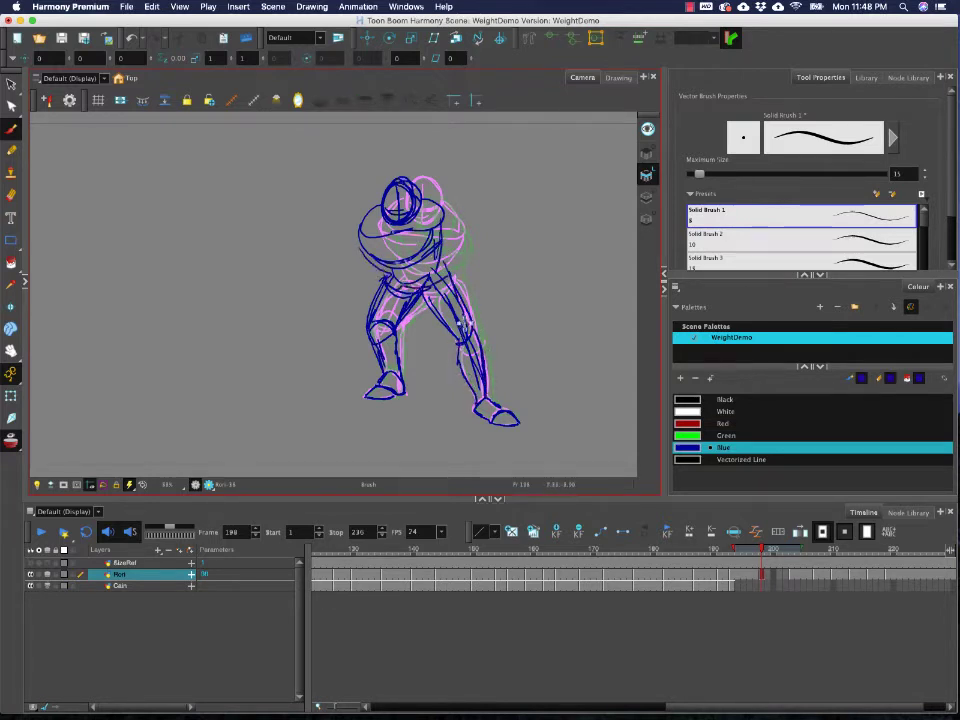
{"action": "left_click", "coordinate": [785, 576]}
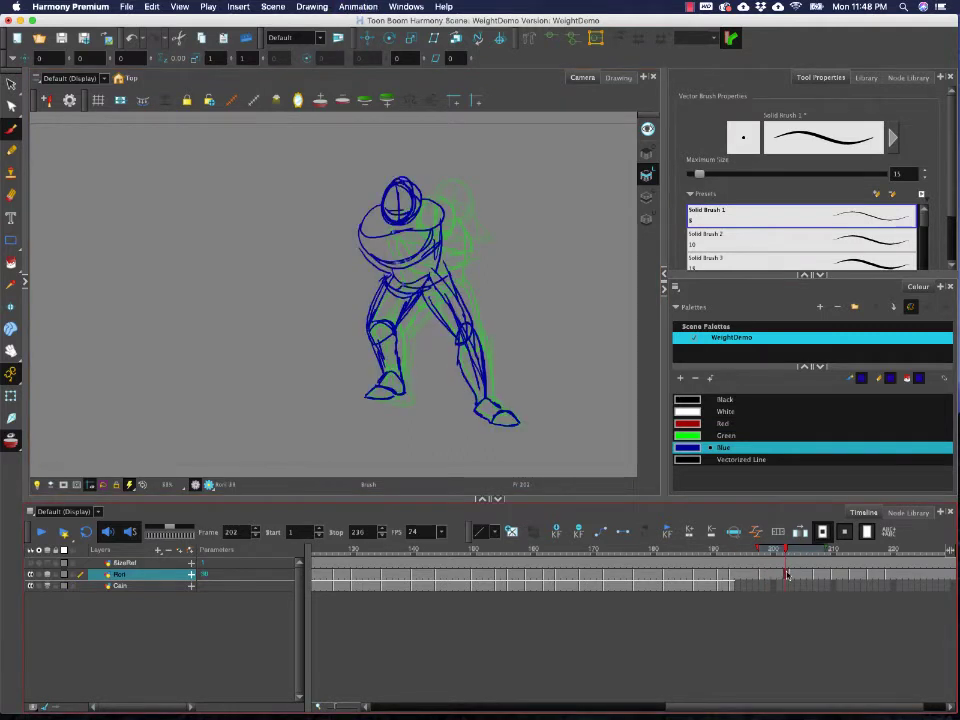
{"action": "left_click", "coordinate": [800, 551]}
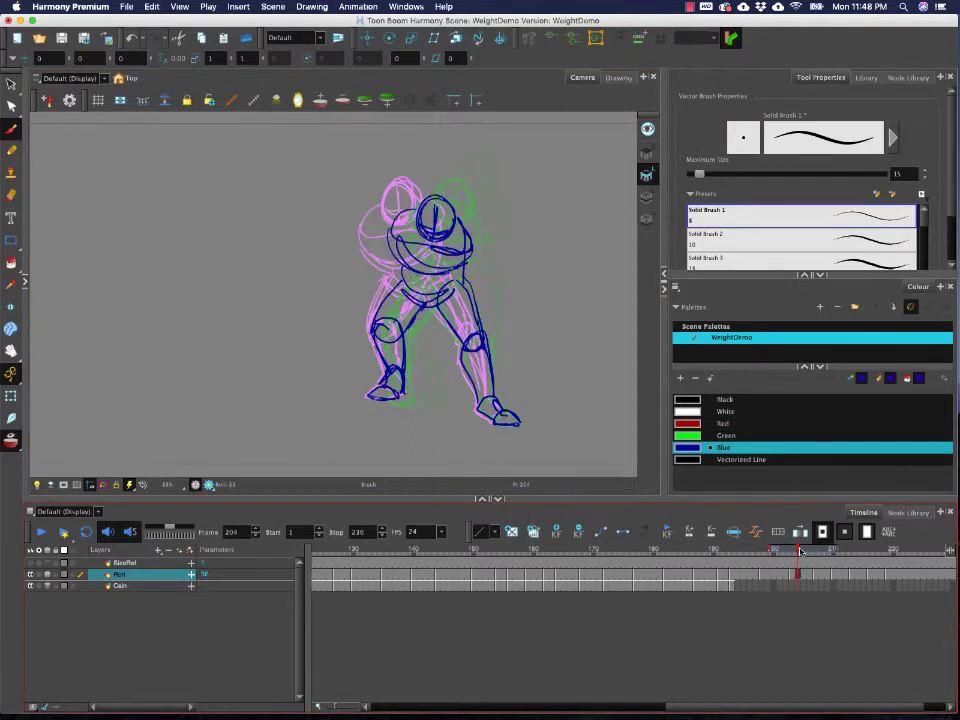
- Play the animation repeatedly from around frames 179 to 185 to examine how Rori's revised poses move past frame 198
{"action": "left_click_drag", "start_coordinate": [800, 551], "coordinate": [648, 551]}
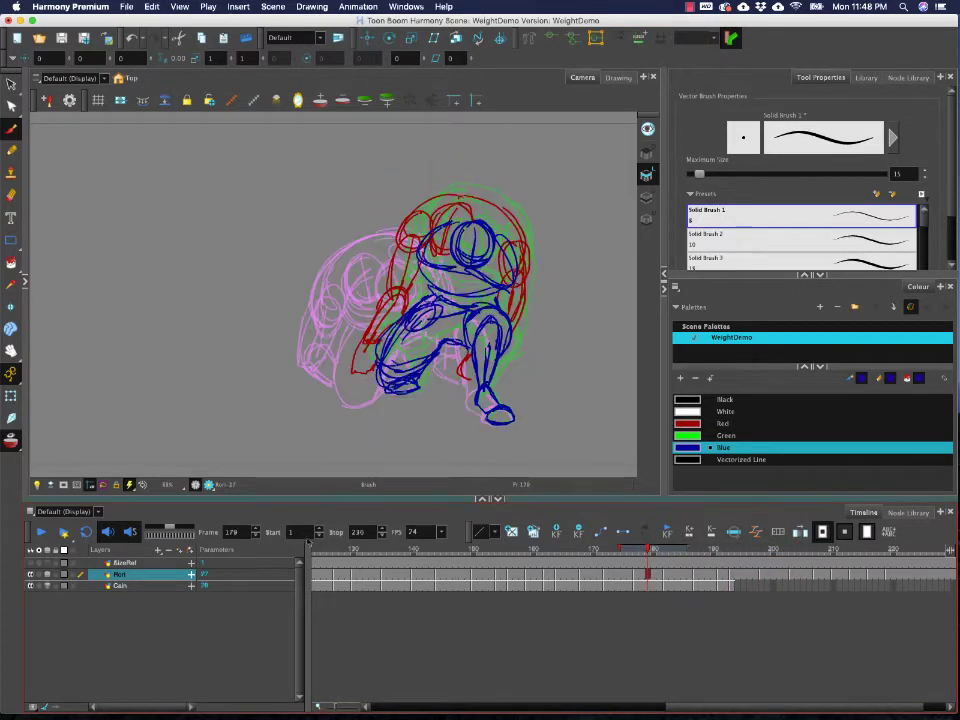
{"action": "left_click", "coordinate": [40, 532]}
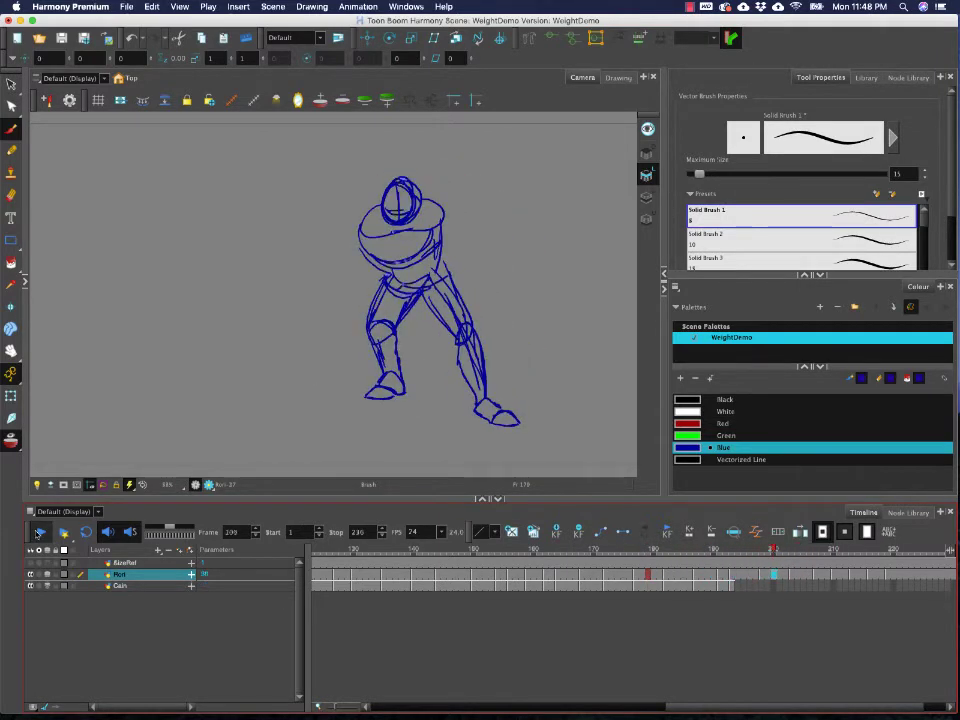
{"action": "left_click_drag", "start_coordinate": [770, 551], "coordinate": [678, 576]}
{"action": "left_click", "coordinate": [748, 577]}
{"action": "left_click", "coordinate": [40, 533]}
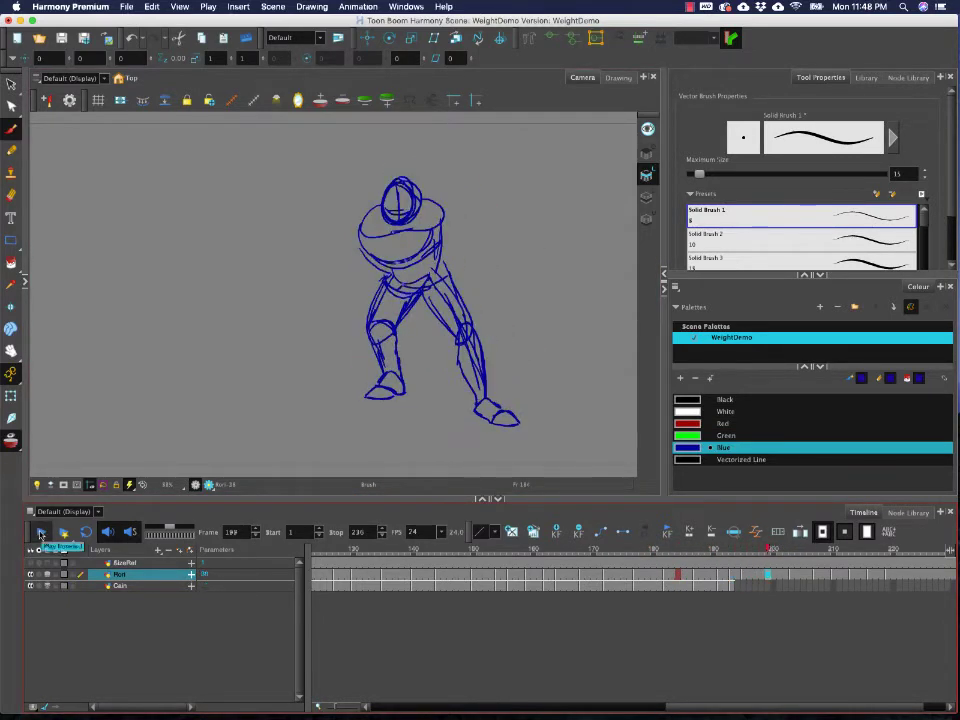
{"action": "mouse_move", "coordinate": [687, 558]}
{"action": "left_mouse_down"}
{"action": "mouse_move", "coordinate": [801, 558]}
{"action": "mouse_move", "coordinate": [739, 556]}
{"action": "mouse_move", "coordinate": [727, 560]}
{"action": "mouse_move", "coordinate": [756, 579]}
{"action": "mouse_move", "coordinate": [683, 579]}
{"action": "left_mouse_up"}
{"action": "left_click", "coordinate": [44, 532]}
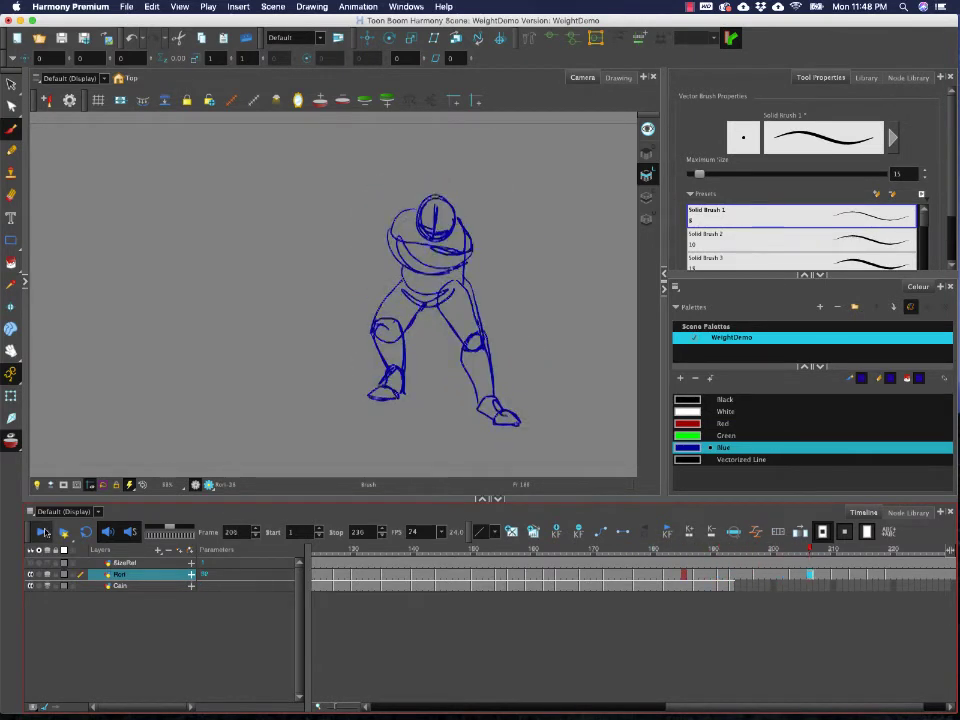
- Draw Cain's hunched back, shoulders, head, hanging arms and hands in red on frame 197, shifted with Rori's lean
{"action": "left_click_drag", "start_coordinate": [725, 568], "coordinate": [754, 577]}
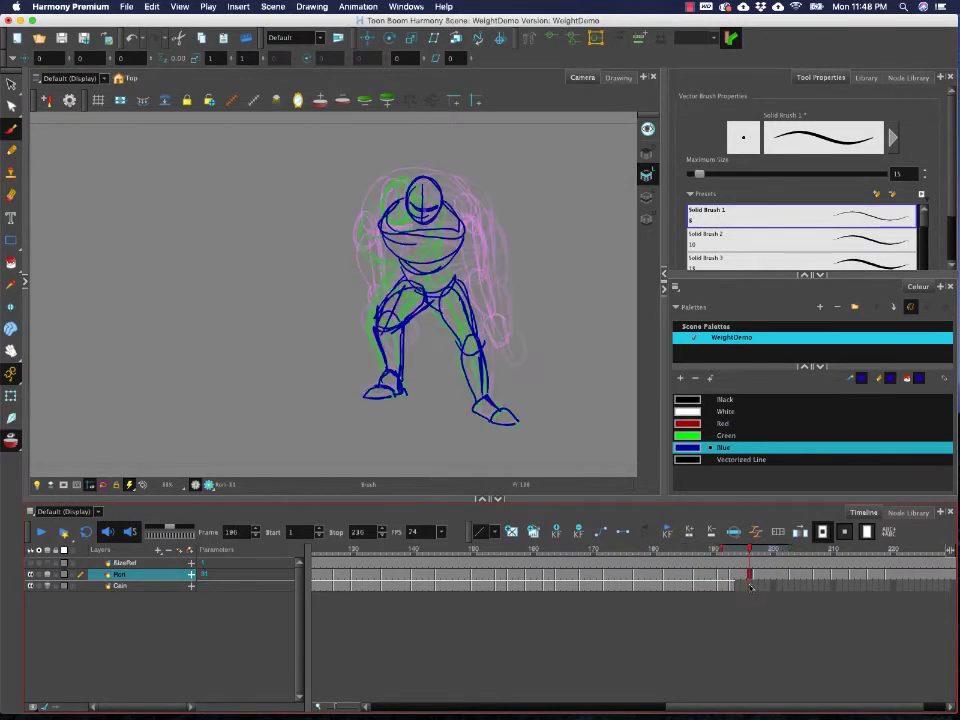
{"action": "left_click", "coordinate": [755, 587]}
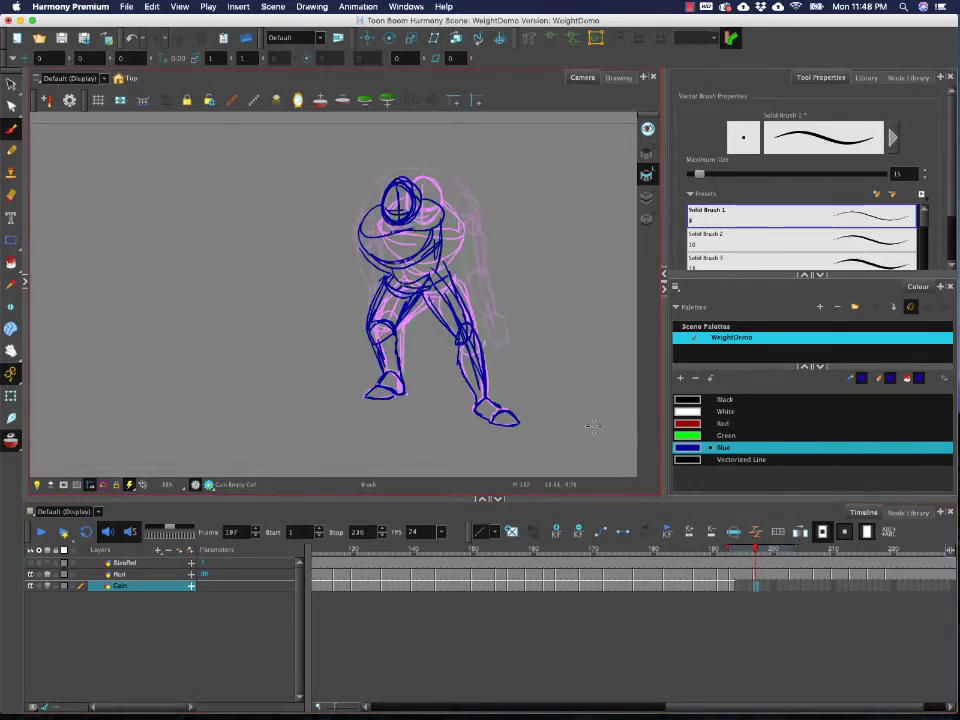
{"action": "left_click", "coordinate": [692, 424]}
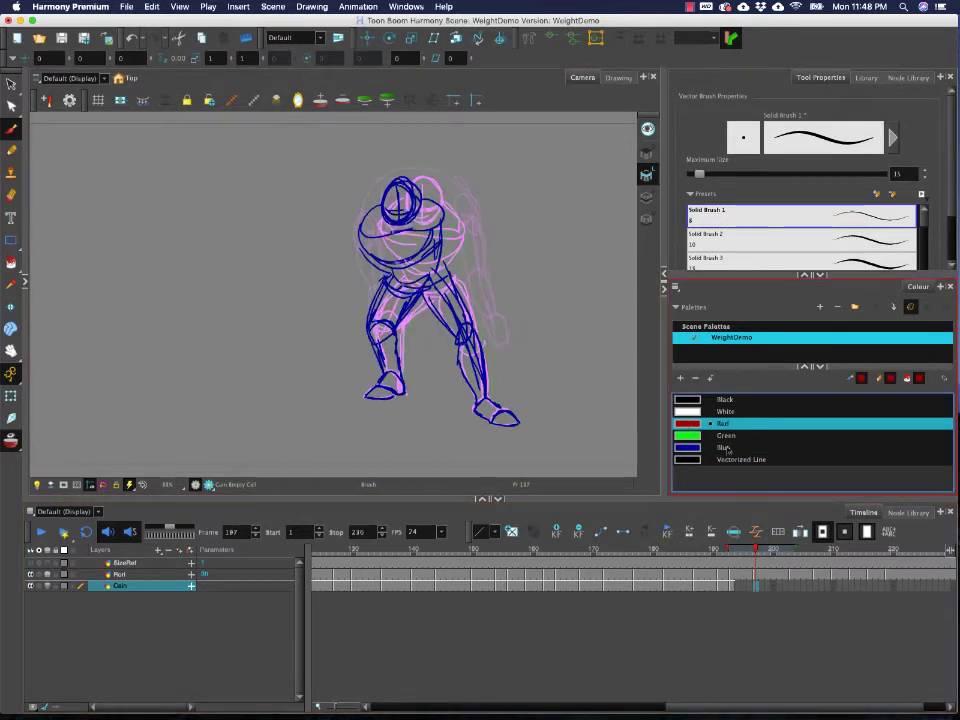
{"action": "mouse_move", "coordinate": [345, 232]}
{"action": "left_mouse_down"}
{"action": "mouse_move", "coordinate": [364, 184]}
{"action": "mouse_move", "coordinate": [414, 165]}
{"action": "mouse_move", "coordinate": [450, 208]}
{"action": "left_mouse_up"}
{"action": "mouse_move", "coordinate": [419, 168]}
{"action": "left_mouse_down"}
{"action": "mouse_move", "coordinate": [452, 196]}
{"action": "mouse_move", "coordinate": [358, 188]}
{"action": "mouse_move", "coordinate": [354, 248]}
{"action": "left_mouse_up"}
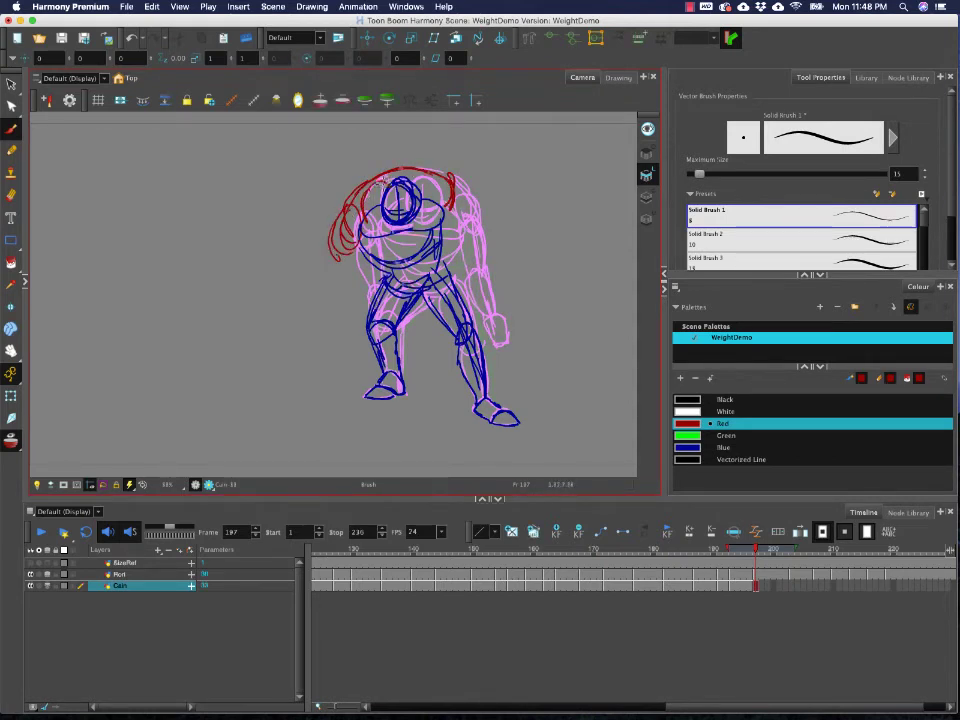
{"action": "left_click_drag", "start_coordinate": [385, 181], "coordinate": [375, 229]}
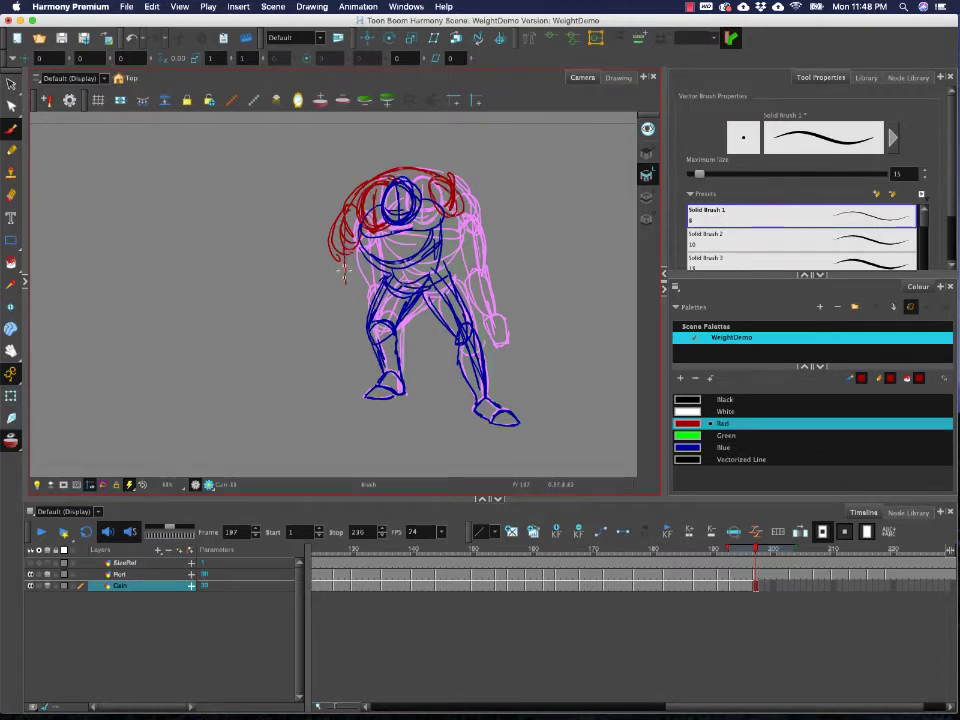
{"action": "left_click_drag", "start_coordinate": [343, 272], "coordinate": [358, 350]}
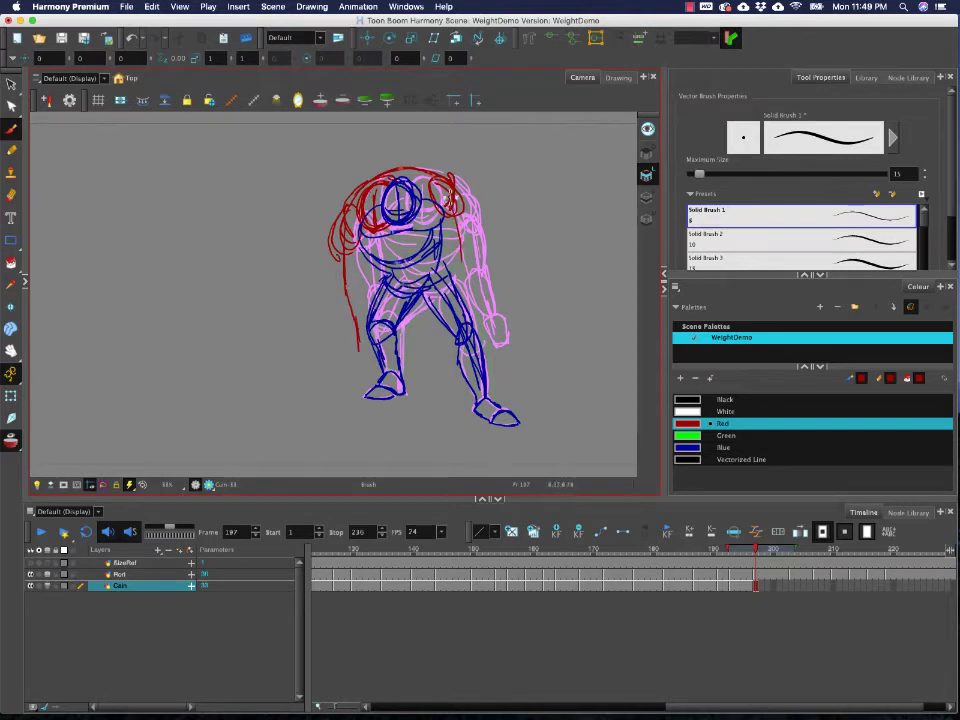
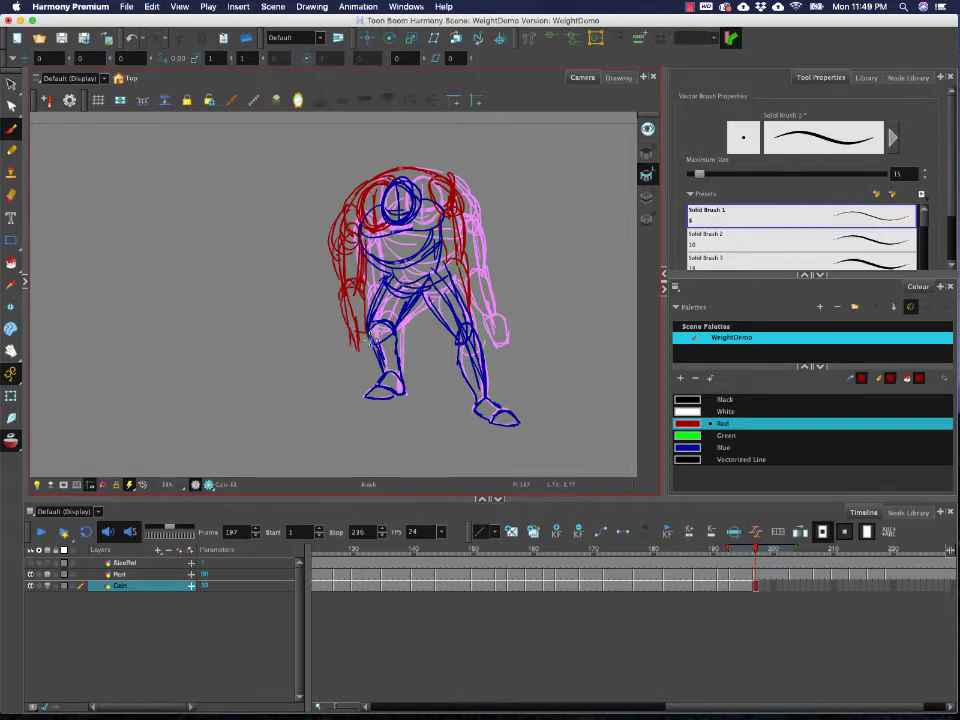
{"action": "left_click_drag", "start_coordinate": [349, 369], "coordinate": [371, 362]}
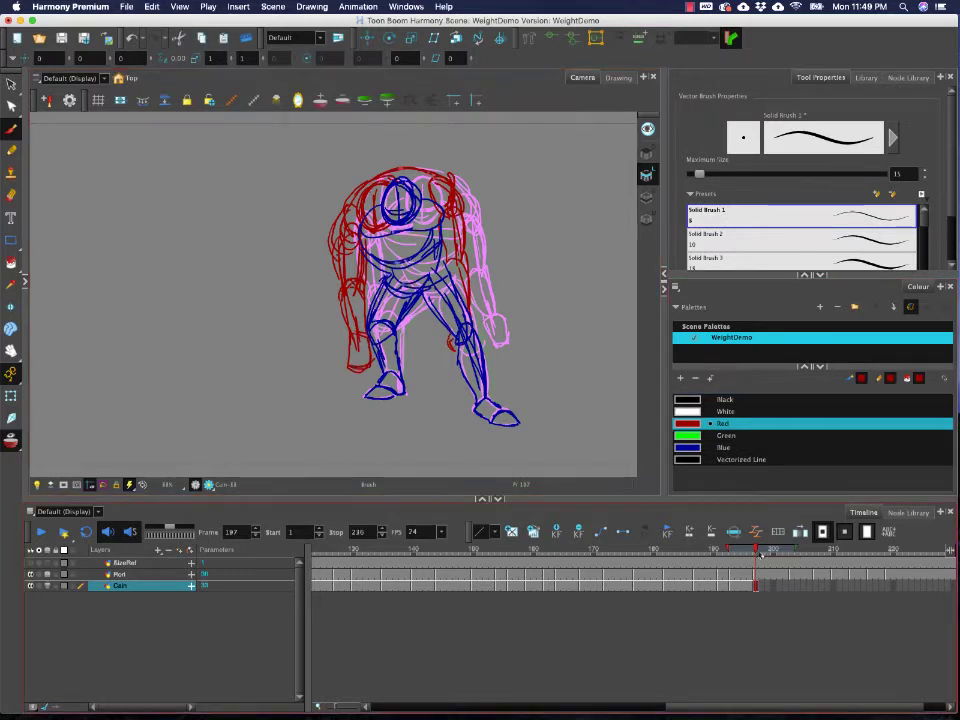
- Draw Cain's back curve, both shoulders and head in red on frame 203, behind Rori's lowered pose
{"action": "mouse_move", "coordinate": [758, 551]}
{"action": "left_mouse_down"}
{"action": "mouse_move", "coordinate": [797, 552]}
{"action": "mouse_move", "coordinate": [752, 548]}
{"action": "left_mouse_up"}
{"action": "left_click", "coordinate": [792, 551]}
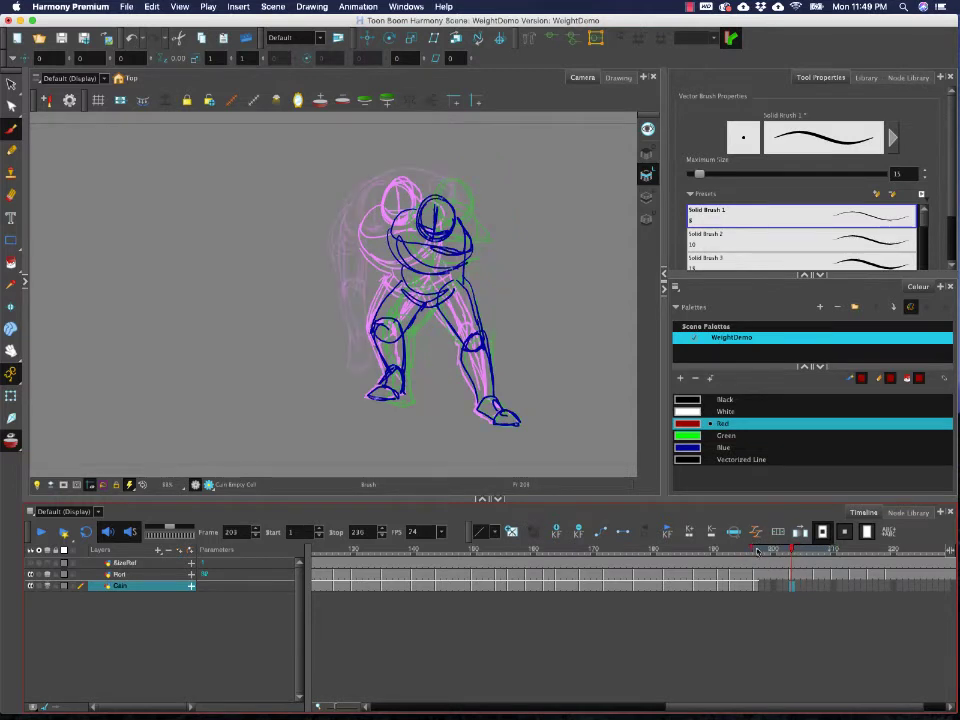
{"action": "mouse_move", "coordinate": [484, 243]}
{"action": "left_mouse_down"}
{"action": "mouse_move", "coordinate": [479, 210]}
{"action": "mouse_move", "coordinate": [445, 178]}
{"action": "mouse_move", "coordinate": [405, 183]}
{"action": "mouse_move", "coordinate": [375, 211]}
{"action": "left_mouse_up"}
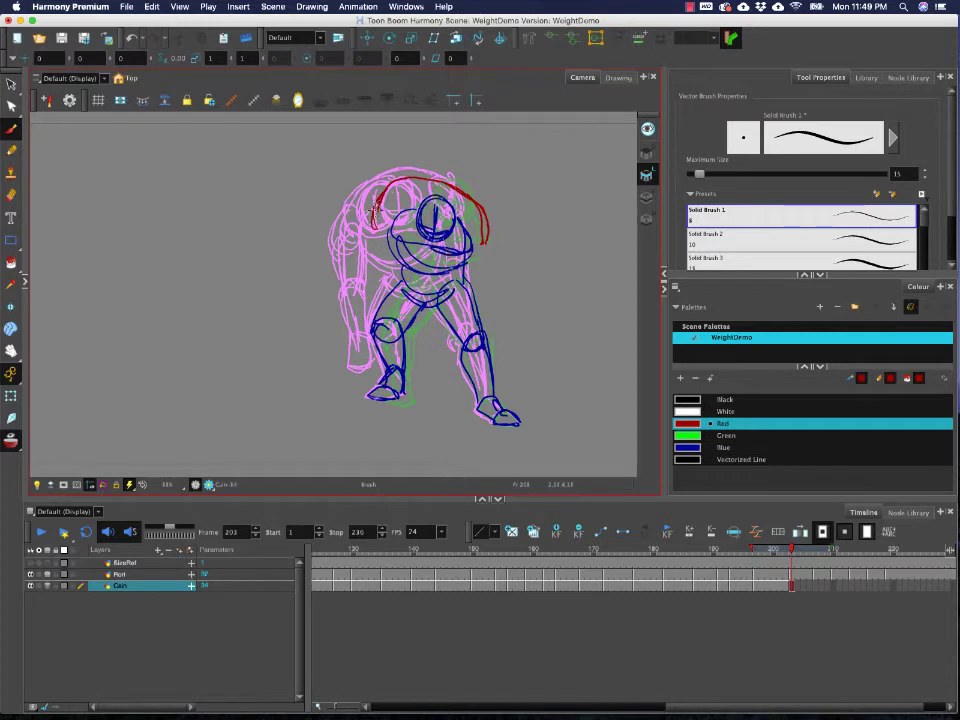
{"action": "left_click_drag", "start_coordinate": [469, 211], "coordinate": [495, 227]}
{"action": "mouse_move", "coordinate": [390, 194]}
{"action": "left_mouse_down"}
{"action": "mouse_move", "coordinate": [366, 229]}
{"action": "mouse_move", "coordinate": [415, 179]}
{"action": "mouse_move", "coordinate": [408, 232]}
{"action": "left_mouse_up"}
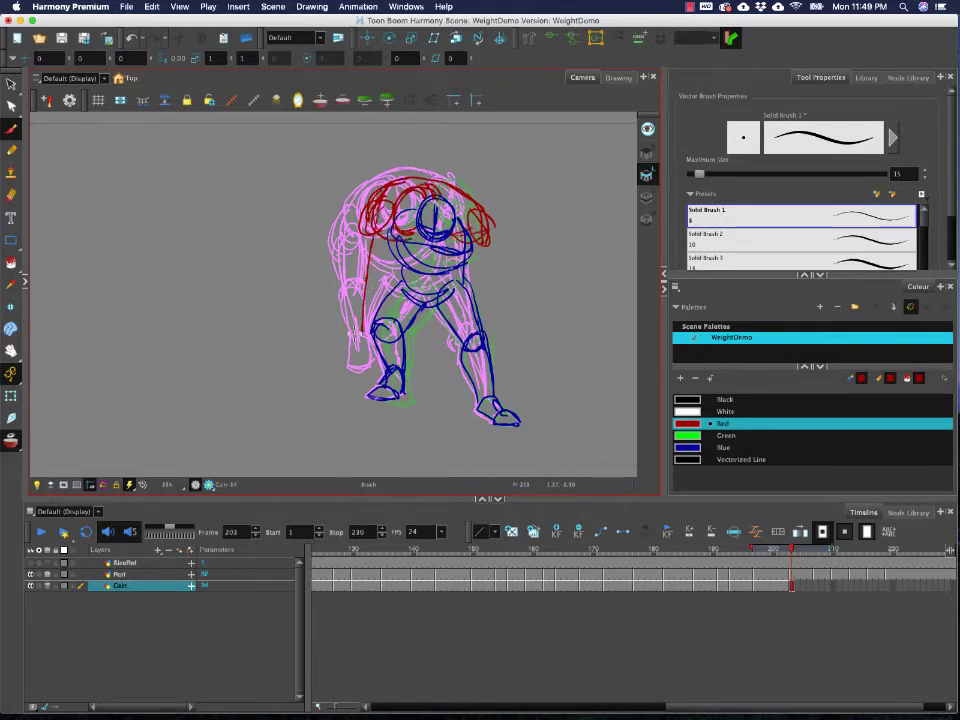
- Draw both of Cain's hanging arms, with forearms and hands, in red on frame 203
{"action": "left_click_drag", "start_coordinate": [374, 333], "coordinate": [346, 350]}
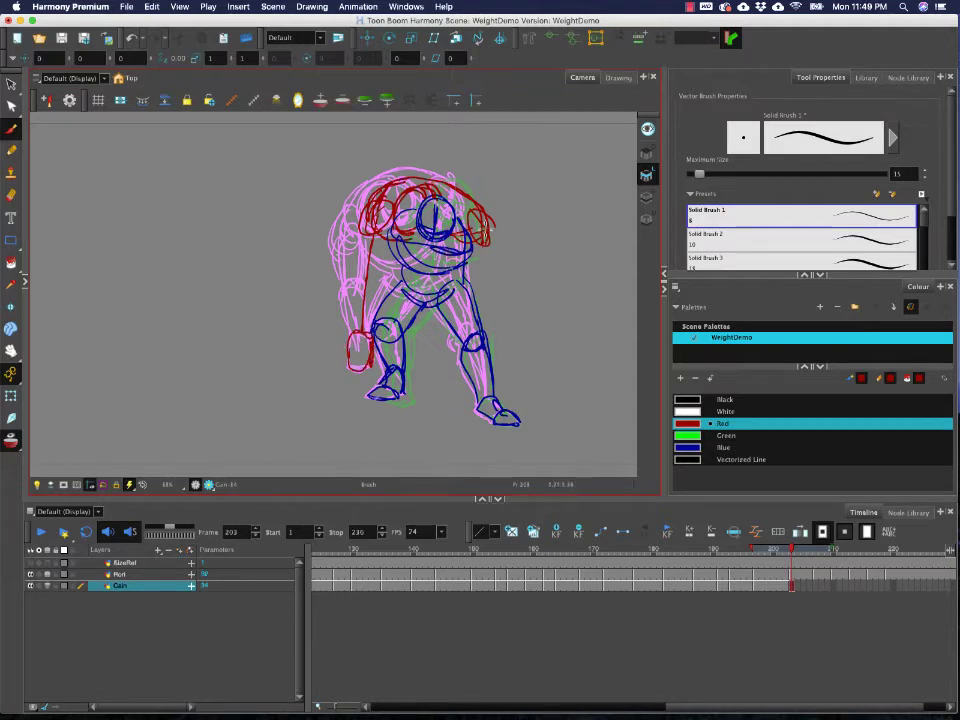
{"action": "left_click_drag", "start_coordinate": [485, 248], "coordinate": [480, 306]}
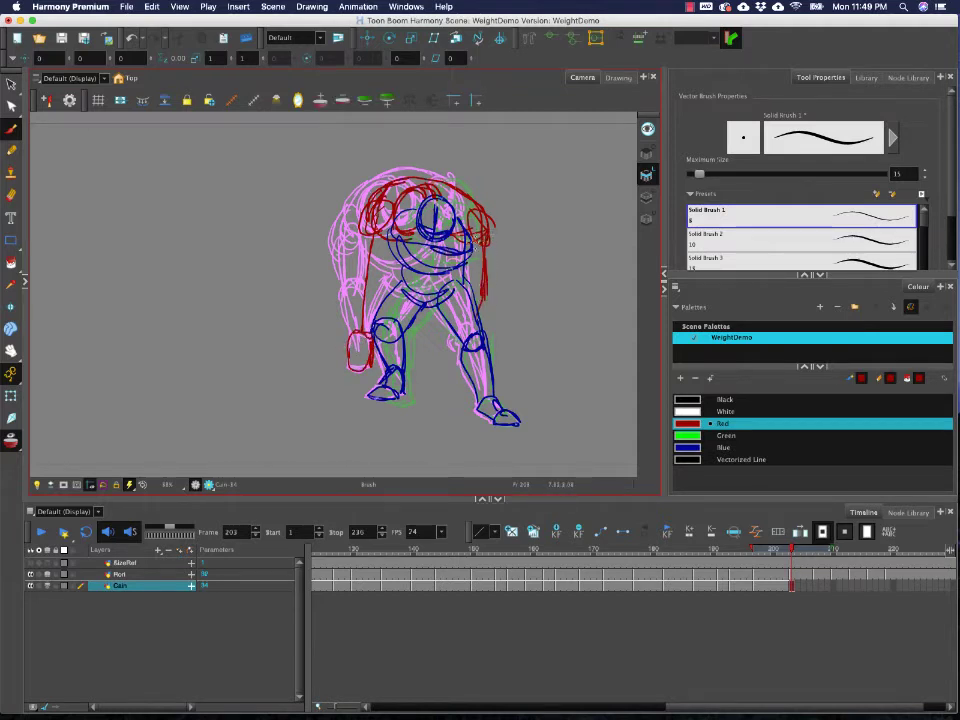
{"action": "mouse_move", "coordinate": [468, 243]}
{"action": "left_mouse_down"}
{"action": "mouse_move", "coordinate": [483, 290]}
{"action": "mouse_move", "coordinate": [471, 283]}
{"action": "mouse_move", "coordinate": [482, 305]}
{"action": "mouse_move", "coordinate": [456, 345]}
{"action": "left_mouse_up"}
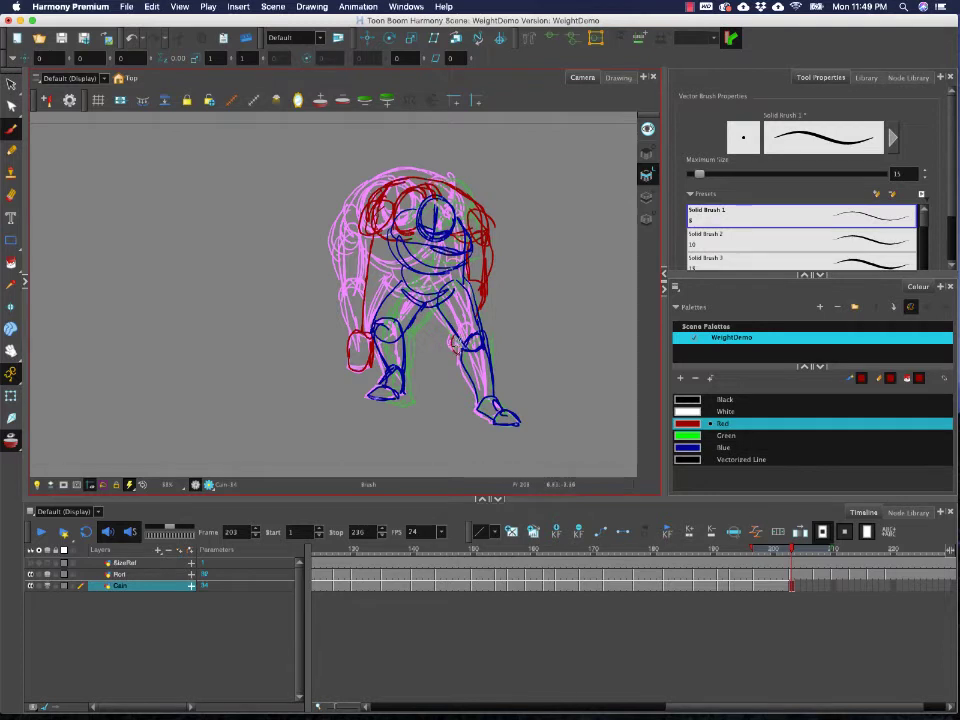
{"action": "mouse_move", "coordinate": [356, 332]}
{"action": "left_mouse_down"}
{"action": "mouse_move", "coordinate": [369, 277]}
{"action": "mouse_move", "coordinate": [373, 333]}
{"action": "left_mouse_up"}
{"action": "mouse_move", "coordinate": [358, 289]}
{"action": "left_mouse_down"}
{"action": "mouse_move", "coordinate": [364, 236]}
{"action": "mouse_move", "coordinate": [377, 277]}
{"action": "left_mouse_up"}
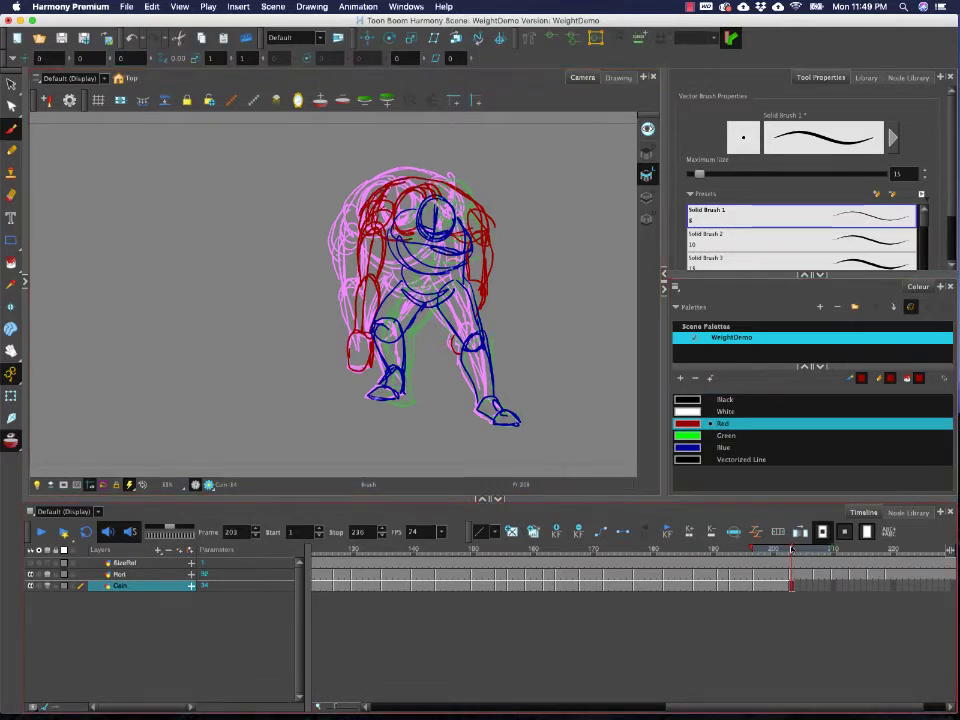
- Draw Cain's back, shoulders, head and the arm on the drawing's left side in red on frame 207, redoing the first back stroke
{"action": "mouse_move", "coordinate": [792, 550]}
{"action": "left_mouse_down"}
{"action": "mouse_move", "coordinate": [774, 550]}
{"action": "mouse_move", "coordinate": [817, 551]}
{"action": "left_mouse_up"}
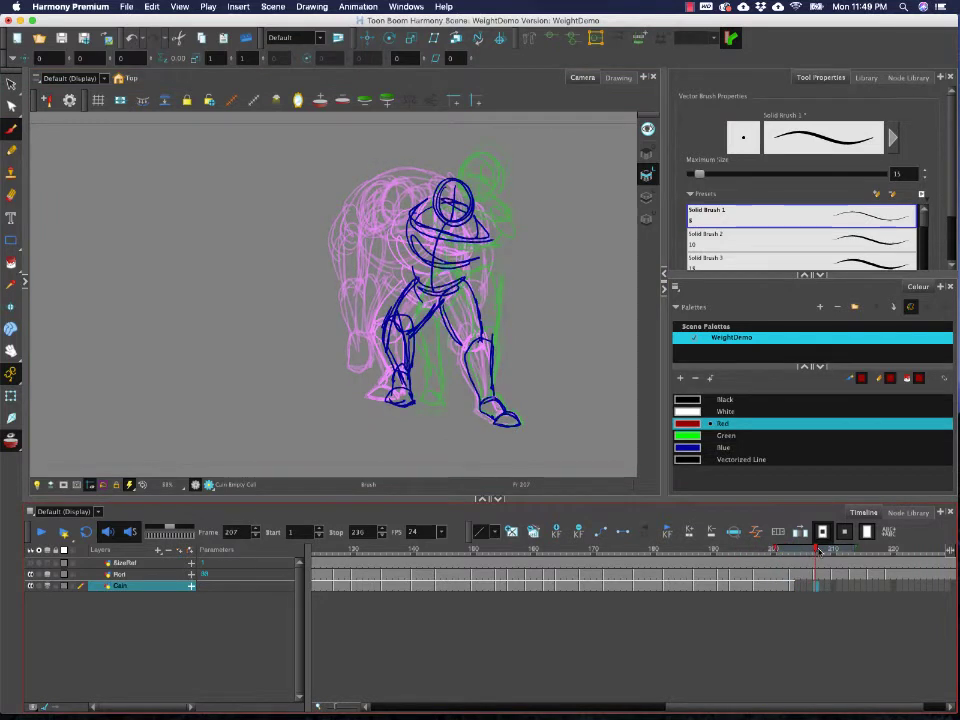
{"action": "left_click_drag", "start_coordinate": [402, 212], "coordinate": [443, 162]}
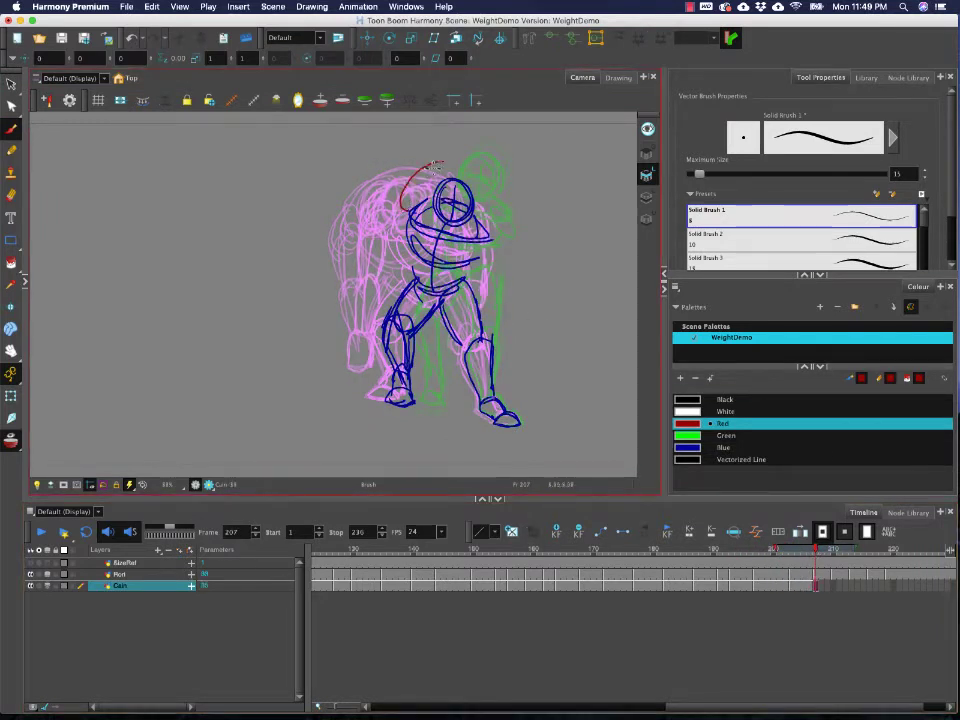
{"action": "key", "text": "super+z"}
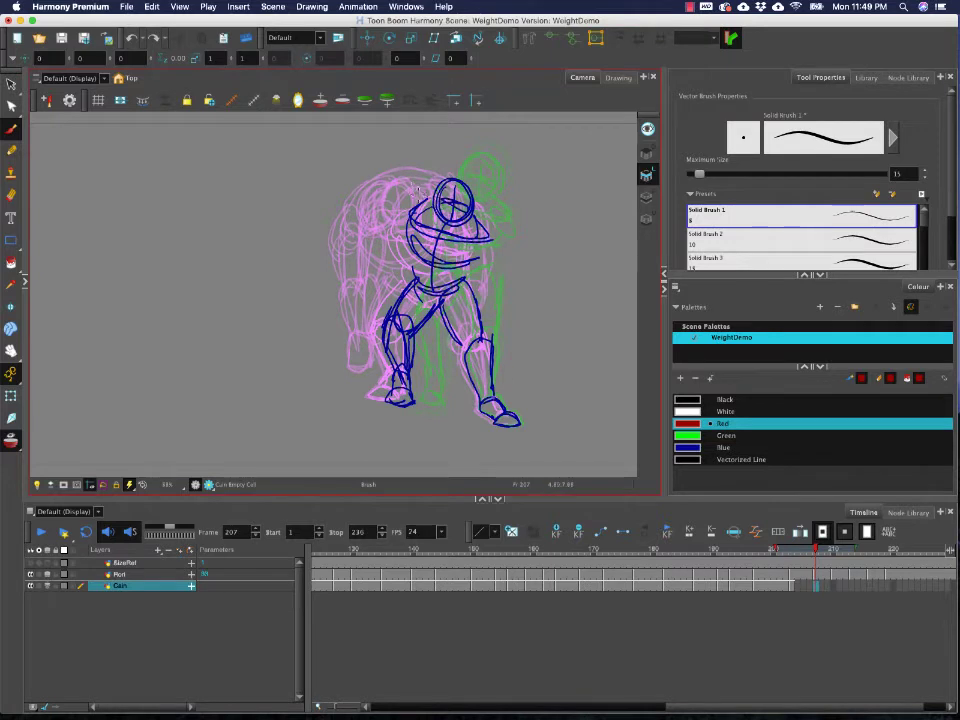
{"action": "mouse_move", "coordinate": [408, 218]}
{"action": "left_mouse_down"}
{"action": "mouse_move", "coordinate": [443, 184]}
{"action": "mouse_move", "coordinate": [485, 230]}
{"action": "mouse_move", "coordinate": [410, 172]}
{"action": "mouse_move", "coordinate": [390, 230]}
{"action": "mouse_move", "coordinate": [410, 205]}
{"action": "left_mouse_up"}
{"action": "mouse_move", "coordinate": [492, 198]}
{"action": "left_mouse_down"}
{"action": "mouse_move", "coordinate": [484, 228]}
{"action": "mouse_move", "coordinate": [489, 195]}
{"action": "mouse_move", "coordinate": [486, 203]}
{"action": "left_mouse_up"}
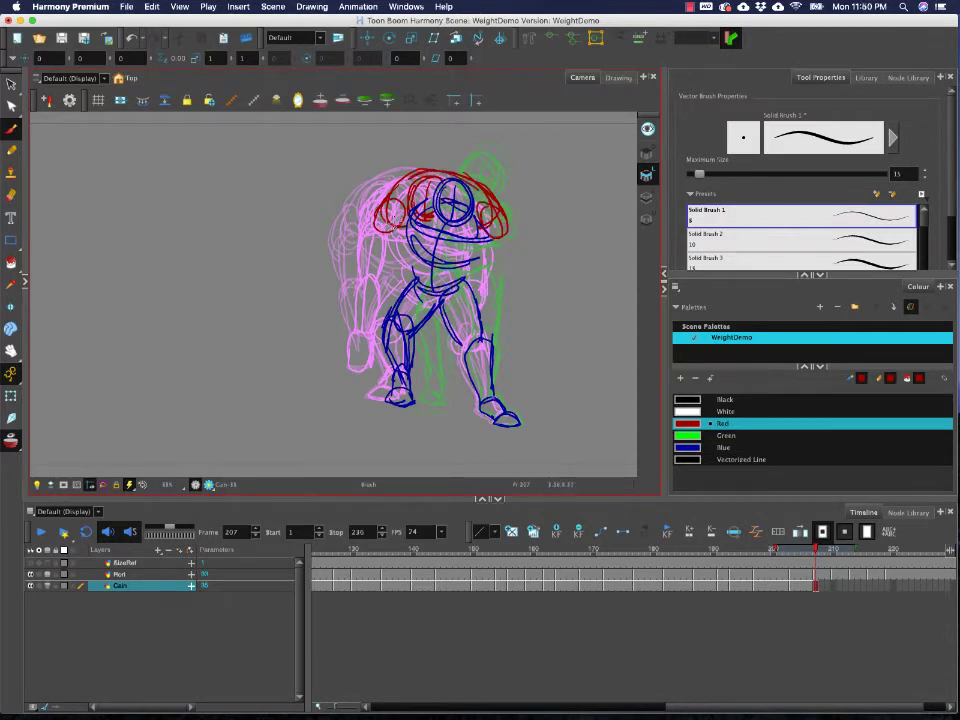
{"action": "left_click_drag", "start_coordinate": [395, 222], "coordinate": [357, 347]}
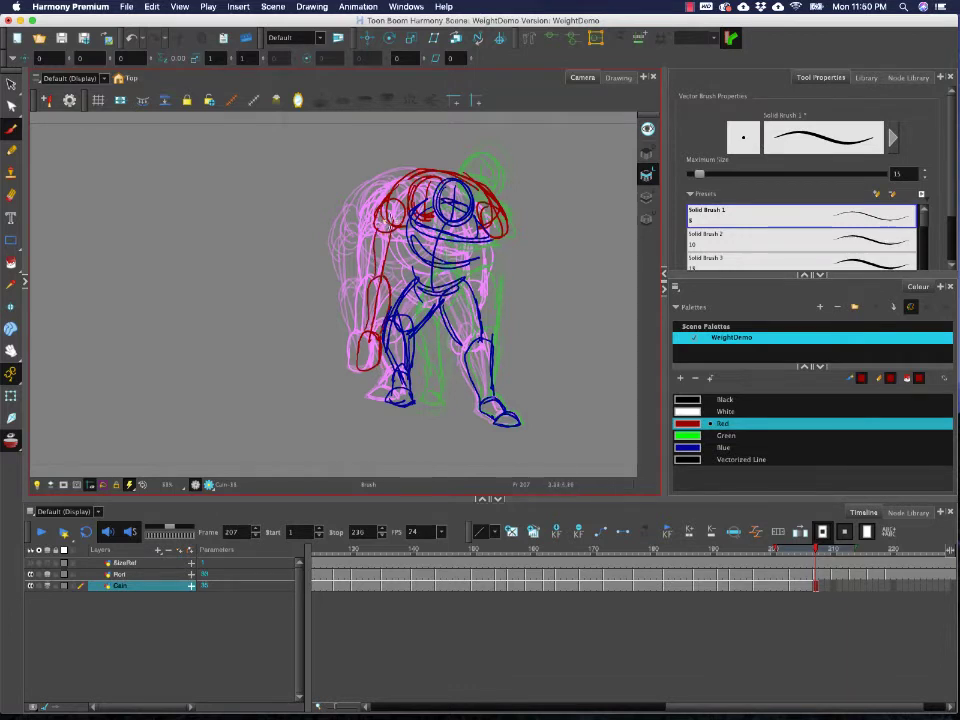
- Select the finished red arm's strokes on frame 207, move them up slightly and shorten the arm vertically
{"action": "left_click", "coordinate": [11, 86]}
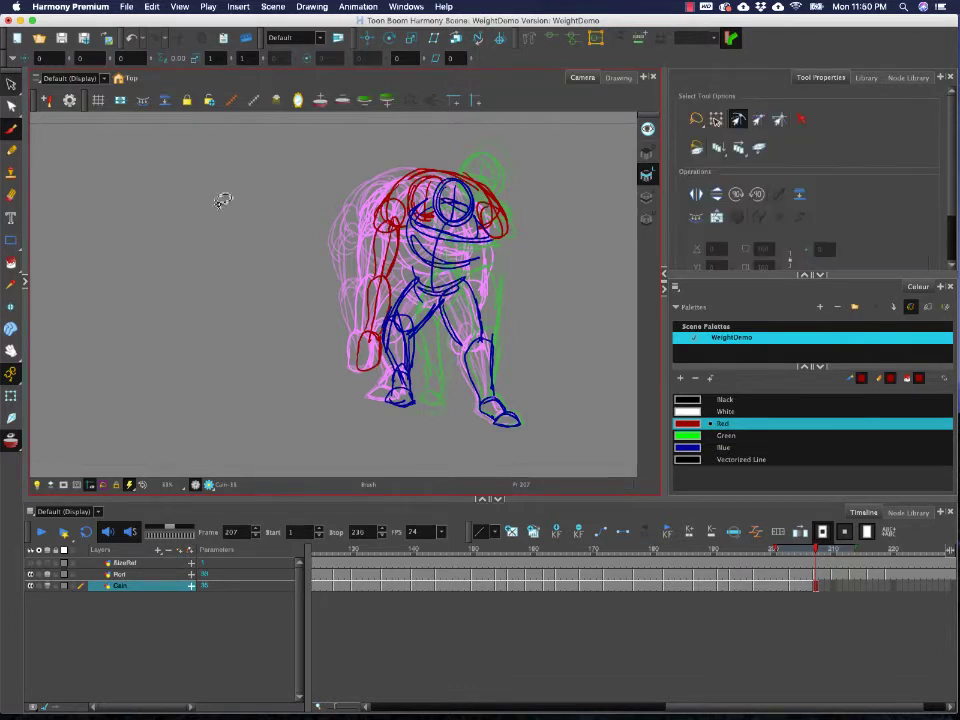
{"action": "left_click", "coordinate": [389, 290]}
{"action": "left_click_drag", "start_coordinate": [399, 298], "coordinate": [398, 288]}
{"action": "left_click", "coordinate": [528, 217]}
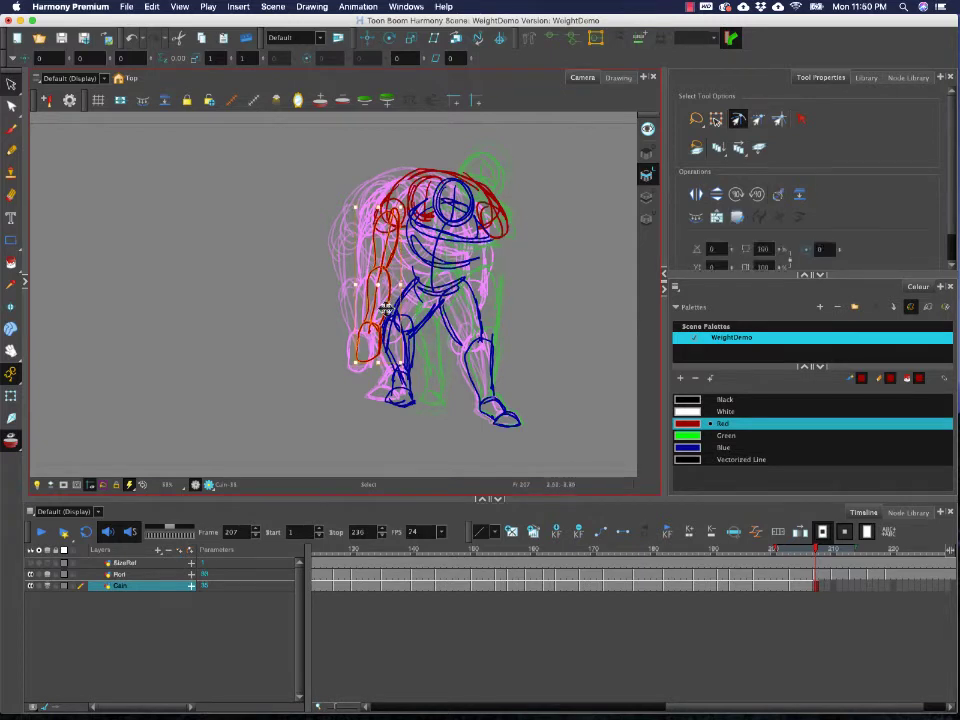
{"action": "left_click", "coordinate": [377, 285]}
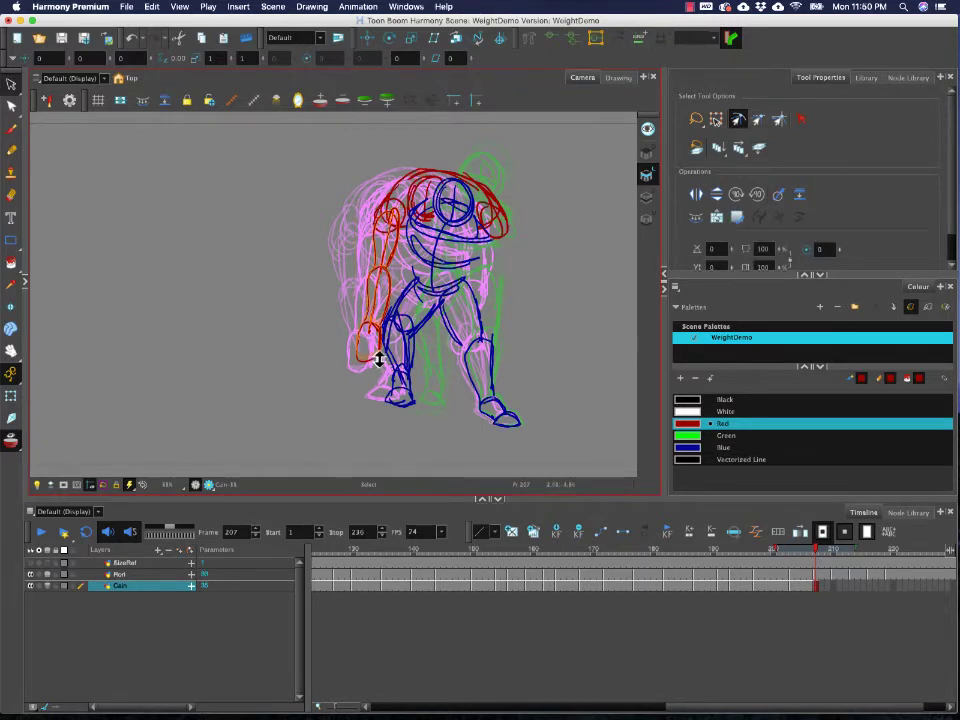
{"action": "left_click", "coordinate": [283, 285]}
- Draw Cain's other hanging arm and hand in red with the brush on frame 207
{"action": "left_click", "coordinate": [11, 128]}
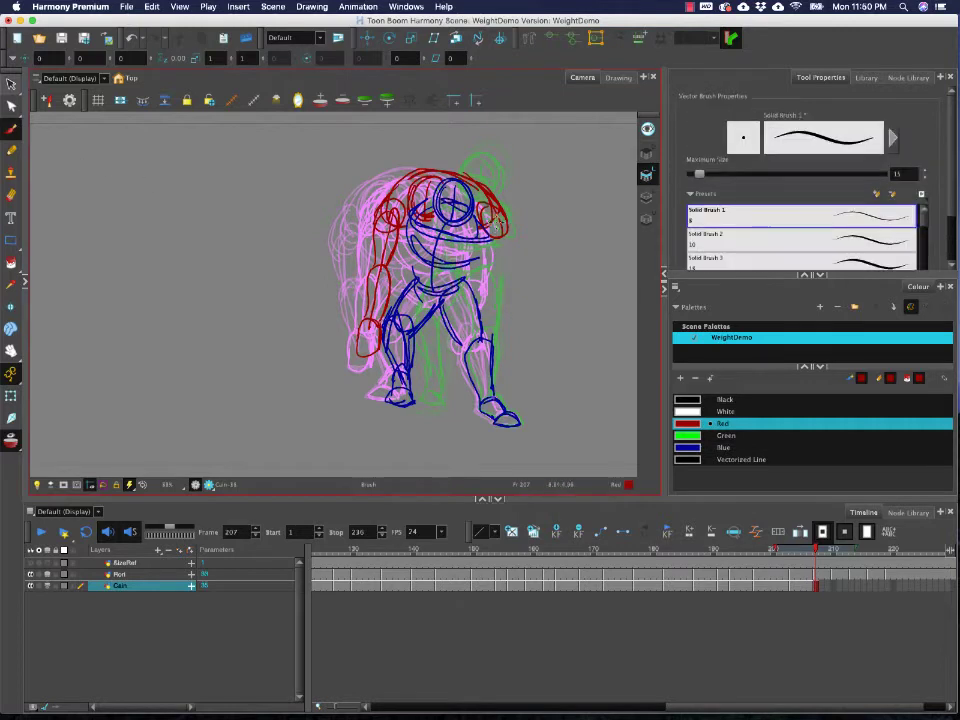
{"action": "left_click_drag", "start_coordinate": [497, 229], "coordinate": [497, 318]}
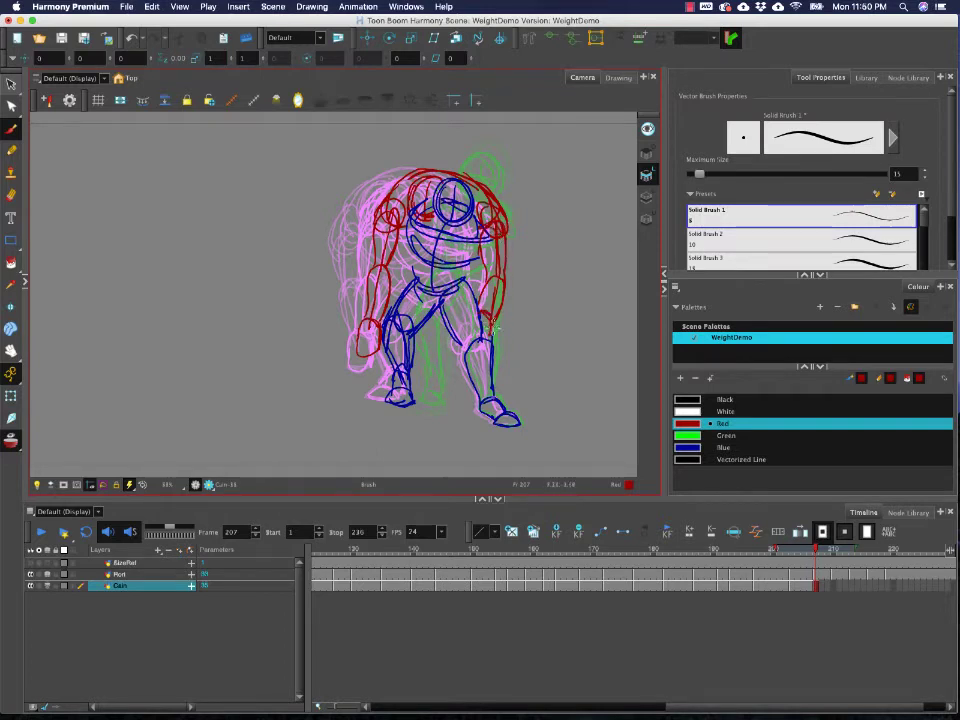
{"action": "left_click_drag", "start_coordinate": [493, 327], "coordinate": [491, 333]}
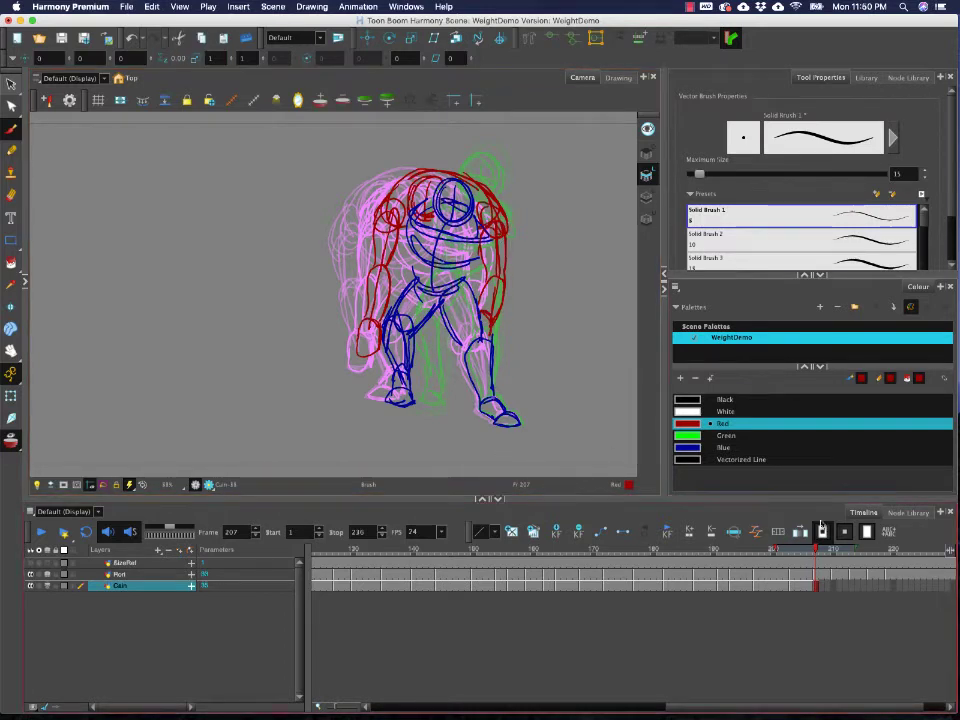
- Draw Cain's back curve, shoulders and head in red on frame 210, raised to match Rori's straightening pose
{"action": "left_click", "coordinate": [828, 551]}
{"action": "mouse_move", "coordinate": [828, 551]}
{"action": "left_mouse_down"}
{"action": "mouse_move", "coordinate": [808, 551]}
{"action": "mouse_move", "coordinate": [845, 552]}
{"action": "mouse_move", "coordinate": [834, 552]}
{"action": "left_mouse_up"}
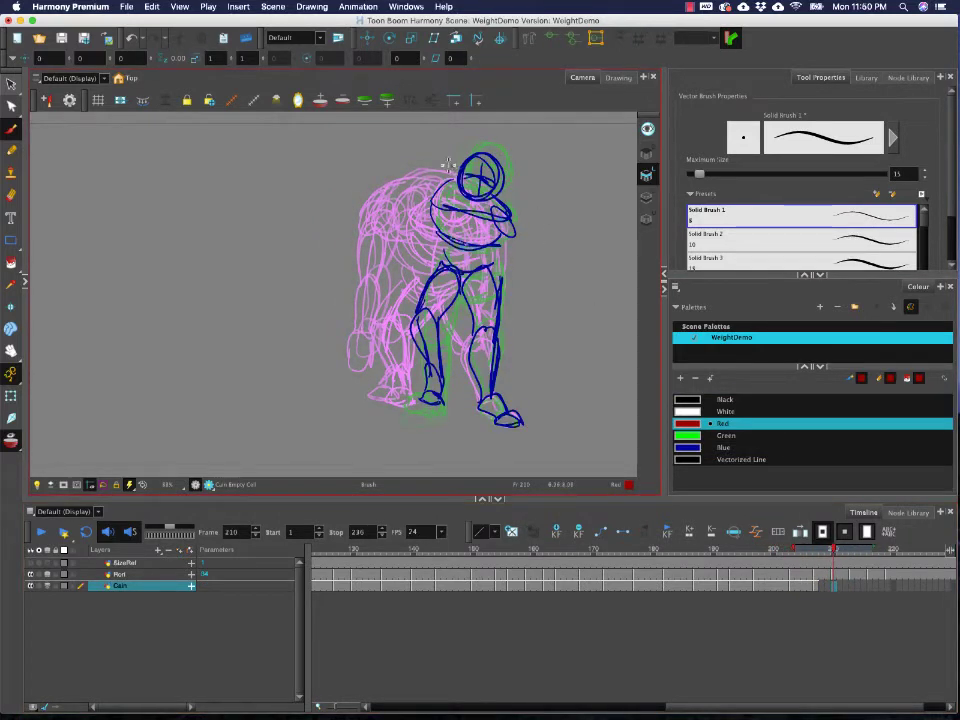
{"action": "mouse_move", "coordinate": [415, 180]}
{"action": "left_mouse_down"}
{"action": "mouse_move", "coordinate": [453, 158]}
{"action": "mouse_move", "coordinate": [520, 181]}
{"action": "left_mouse_up"}
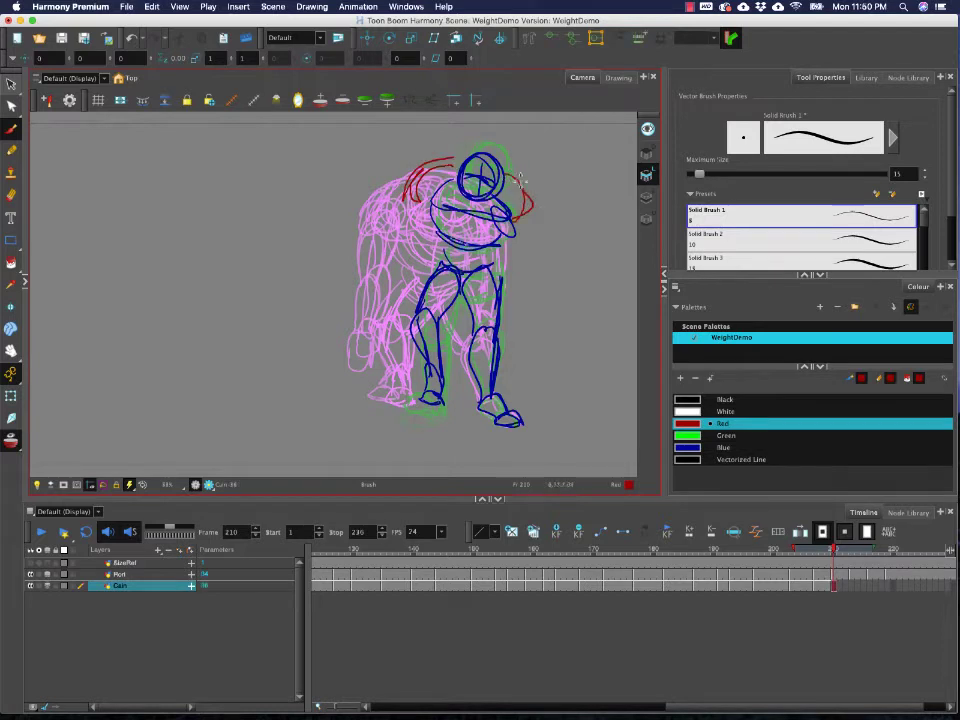
{"action": "mouse_move", "coordinate": [437, 160]}
{"action": "left_mouse_down"}
{"action": "mouse_move", "coordinate": [465, 155]}
{"action": "mouse_move", "coordinate": [449, 196]}
{"action": "left_mouse_up"}
{"action": "left_click_drag", "start_coordinate": [513, 183], "coordinate": [520, 202]}
{"action": "left_click_drag", "start_coordinate": [403, 206], "coordinate": [440, 172]}
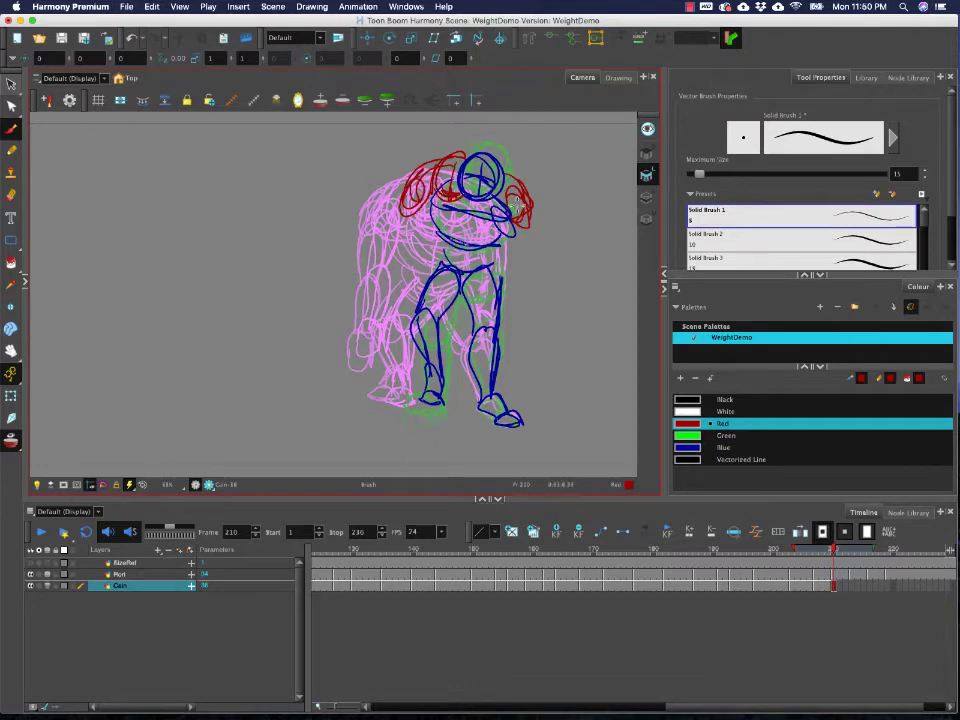
- Try drawing Cain's two hanging arms and hands in red below the shoulders on frame 210
{"action": "left_click_drag", "start_coordinate": [528, 278], "coordinate": [520, 324]}
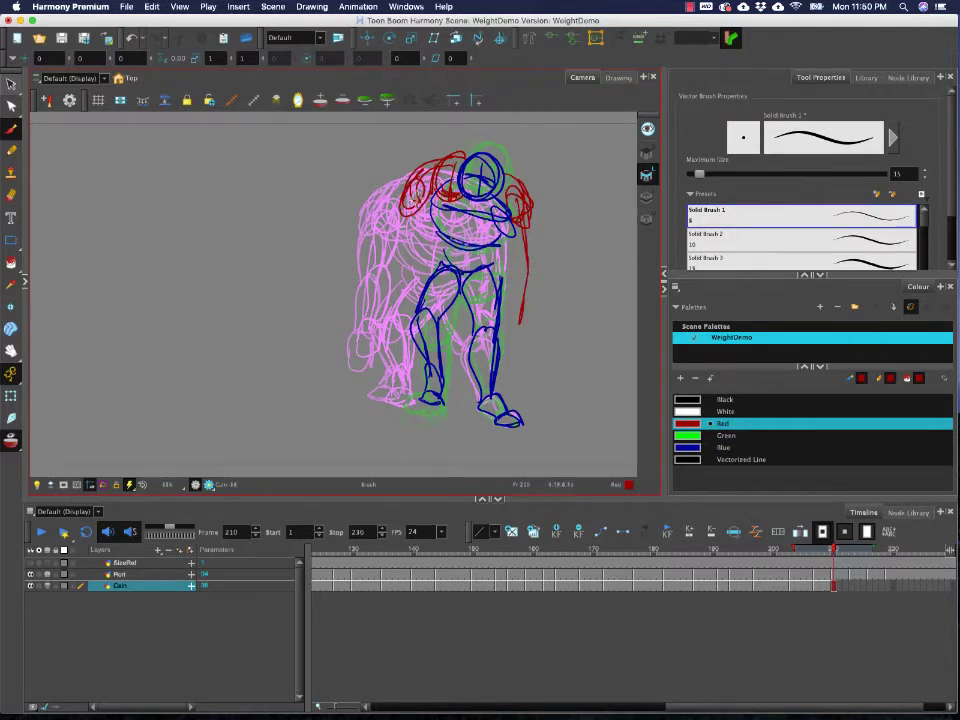
{"action": "left_click_drag", "start_coordinate": [410, 206], "coordinate": [402, 310]}
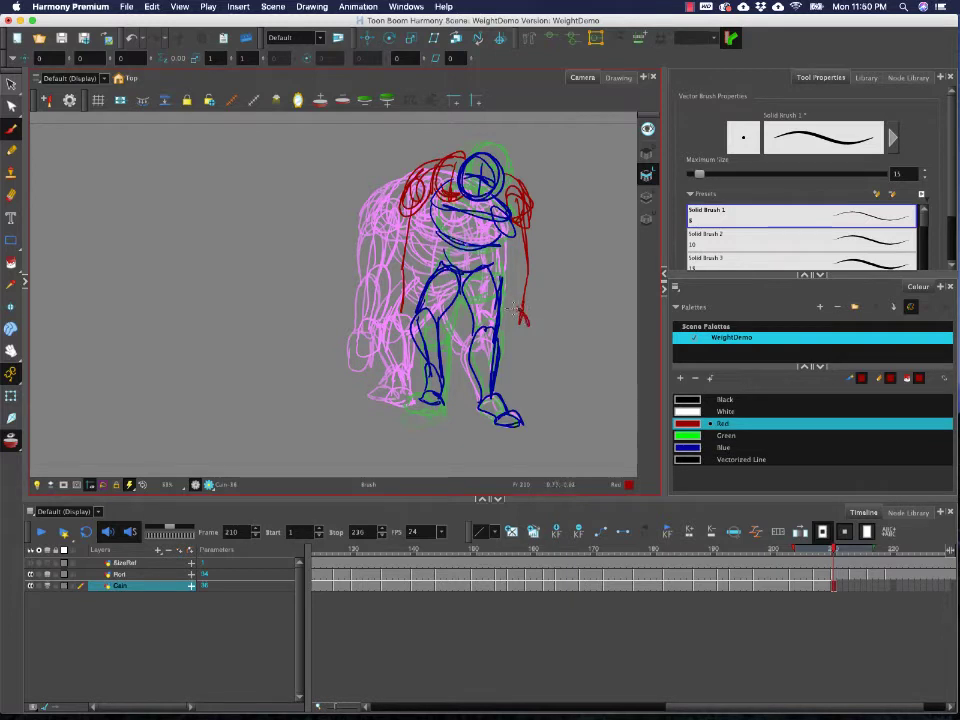
{"action": "mouse_move", "coordinate": [522, 335]}
{"action": "left_mouse_down"}
{"action": "mouse_move", "coordinate": [525, 265]}
{"action": "mouse_move", "coordinate": [533, 268]}
{"action": "left_mouse_up"}
{"action": "left_click_drag", "start_coordinate": [530, 214], "coordinate": [532, 260]}
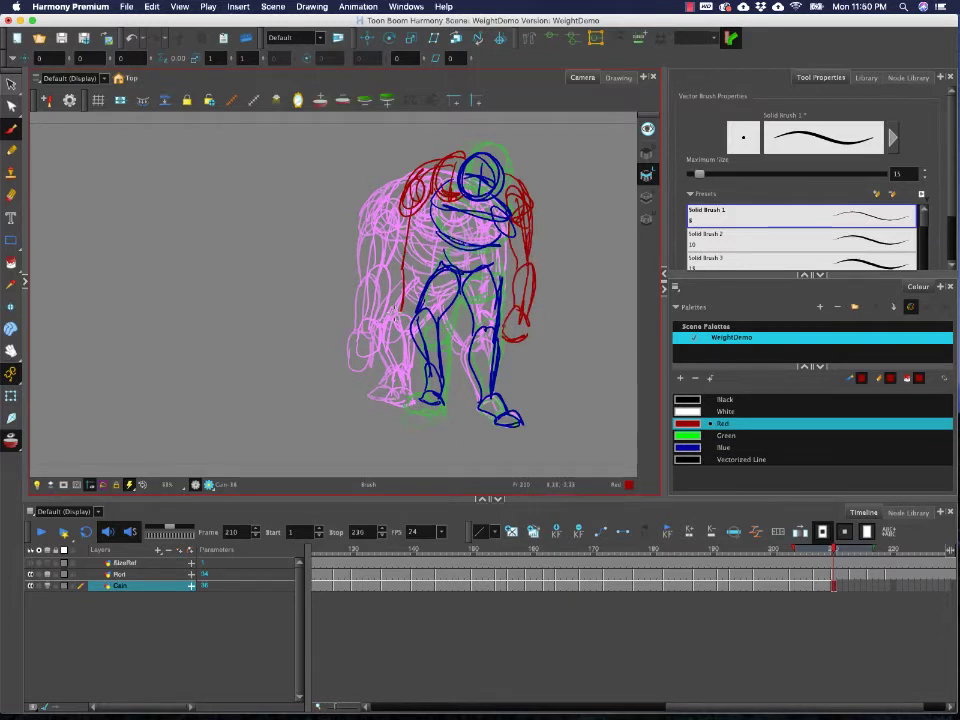
{"action": "left_click_drag", "start_coordinate": [410, 328], "coordinate": [412, 198]}
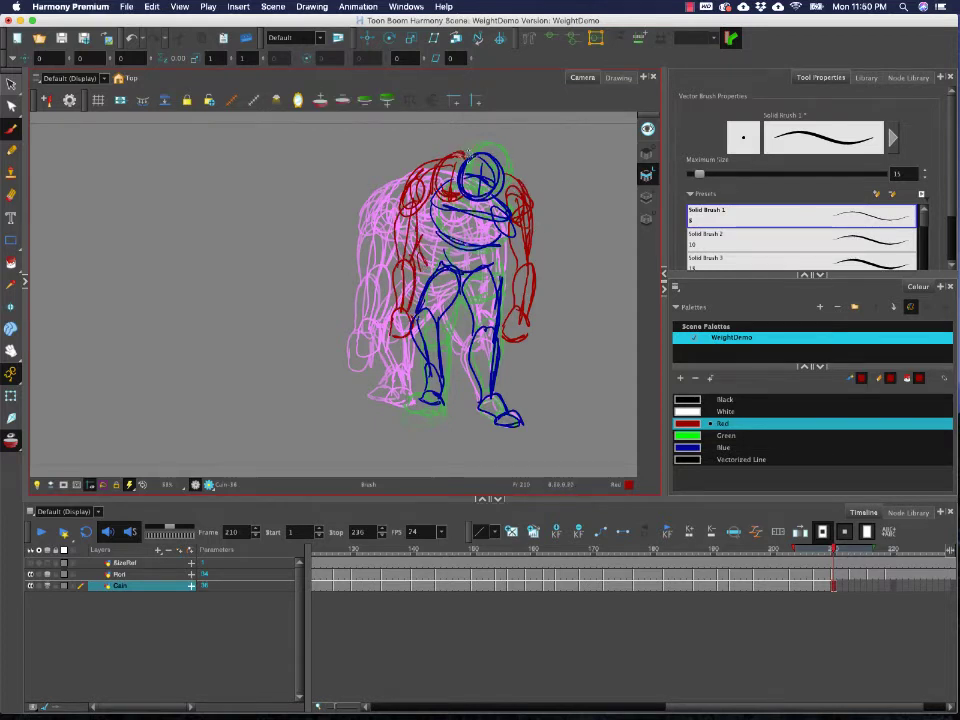
- Select the red arm and shoulder strokes on the drawing's left side on frame 210 and shift them outward
{"action": "key", "text": "alt+s"}
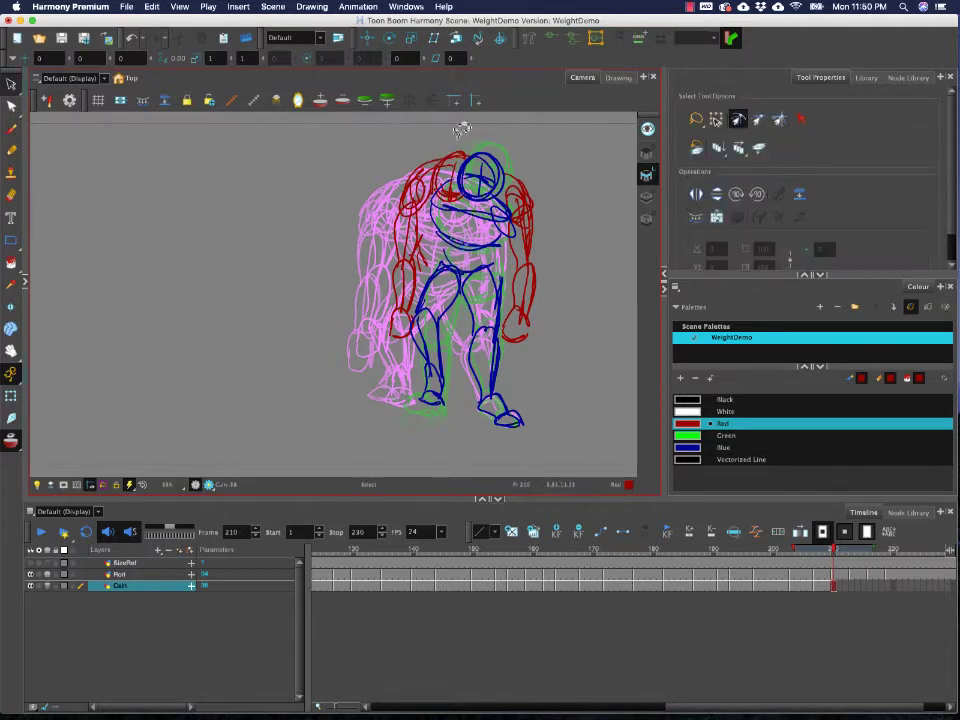
{"action": "left_click", "coordinate": [421, 191]}
{"action": "left_click_drag", "start_coordinate": [423, 202], "coordinate": [412, 207]}
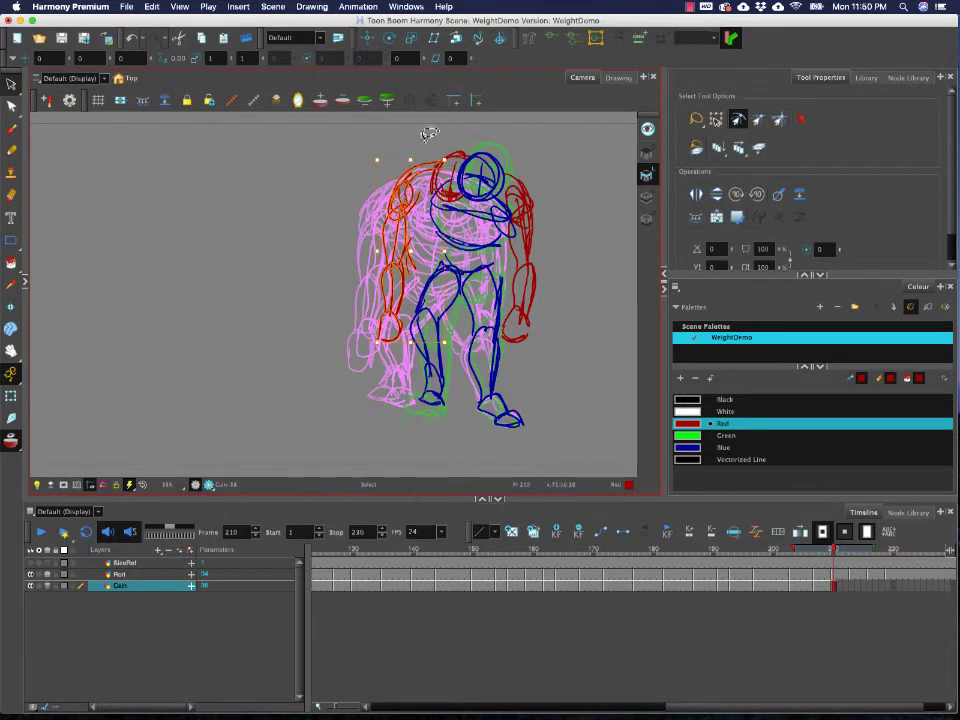
{"action": "left_click", "coordinate": [12, 129]}
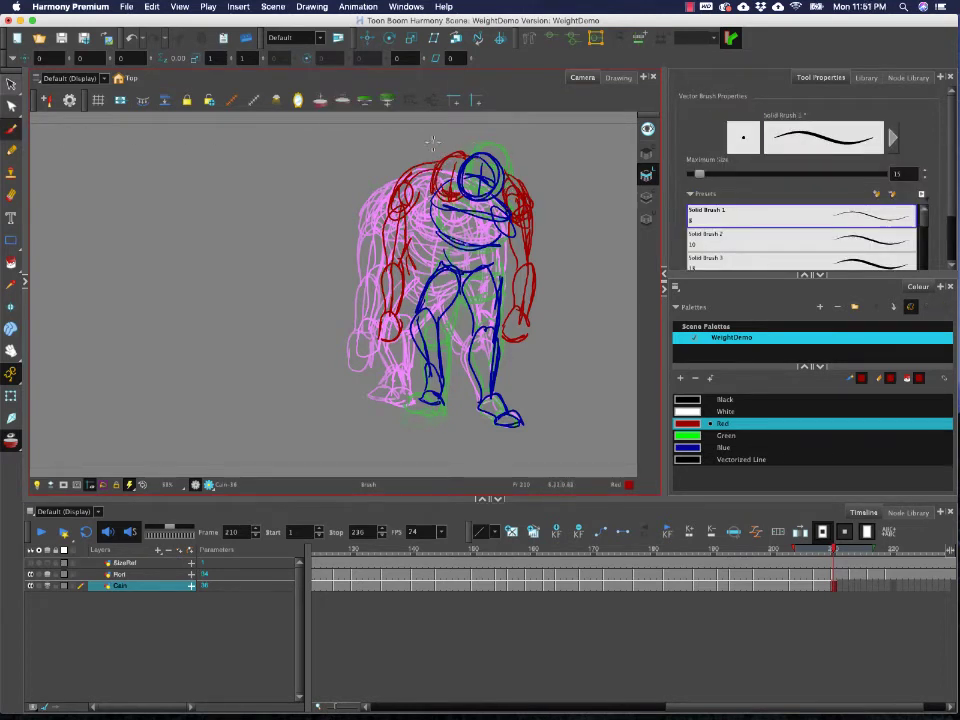
- Delete the arm and shoulder on the drawing's left side on frame 210 and redraw them in red with a higher hand
{"action": "left_click", "coordinate": [10, 84]}
{"action": "left_click", "coordinate": [417, 175]}
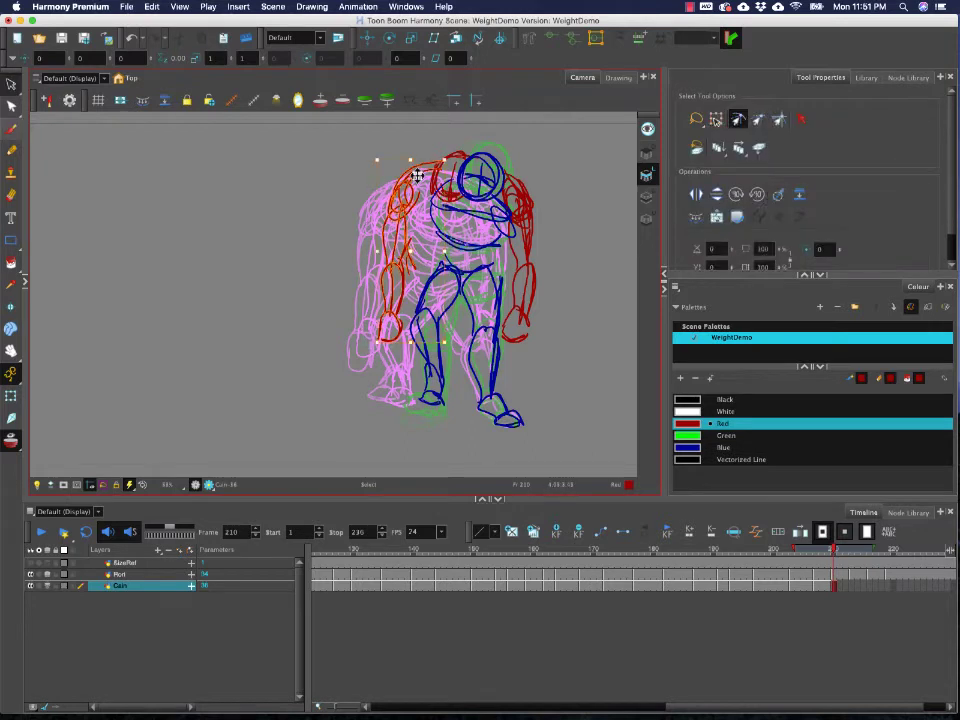
{"action": "key", "text": "Delete"}
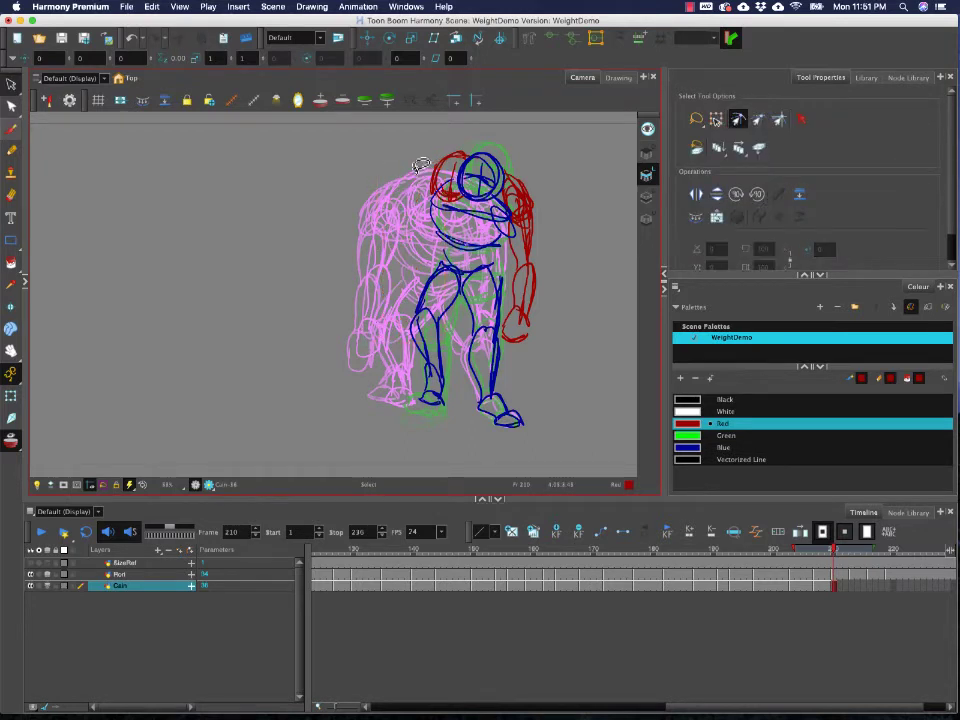
{"action": "key", "text": "alt+b"}
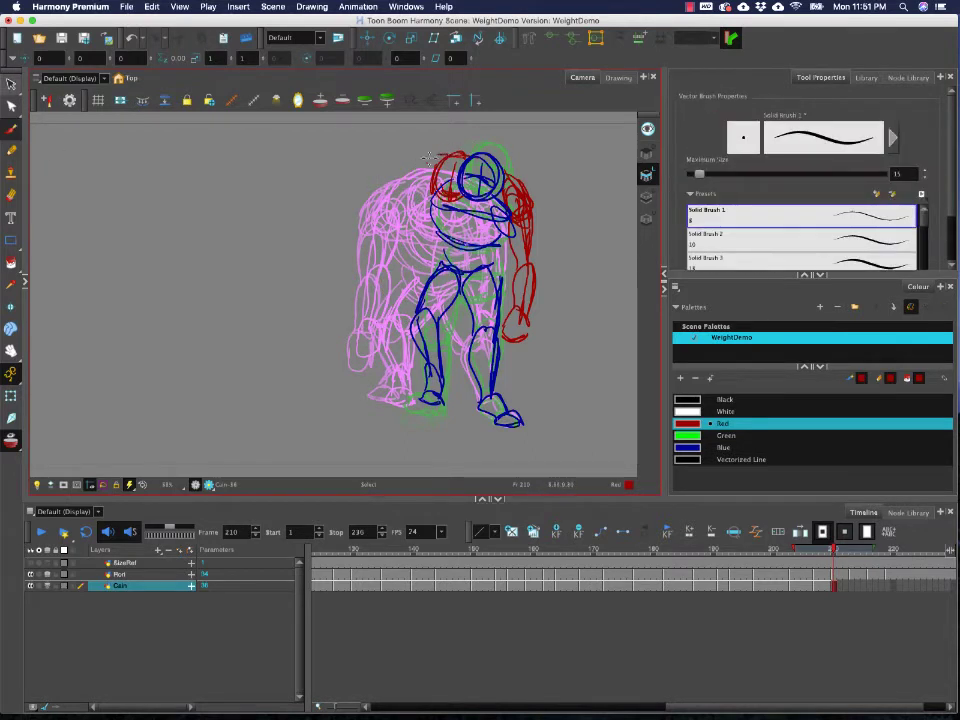
{"action": "mouse_move", "coordinate": [429, 158]}
{"action": "left_mouse_down"}
{"action": "mouse_move", "coordinate": [425, 202]}
{"action": "mouse_move", "coordinate": [402, 192]}
{"action": "mouse_move", "coordinate": [464, 153]}
{"action": "mouse_move", "coordinate": [531, 194]}
{"action": "left_mouse_up"}
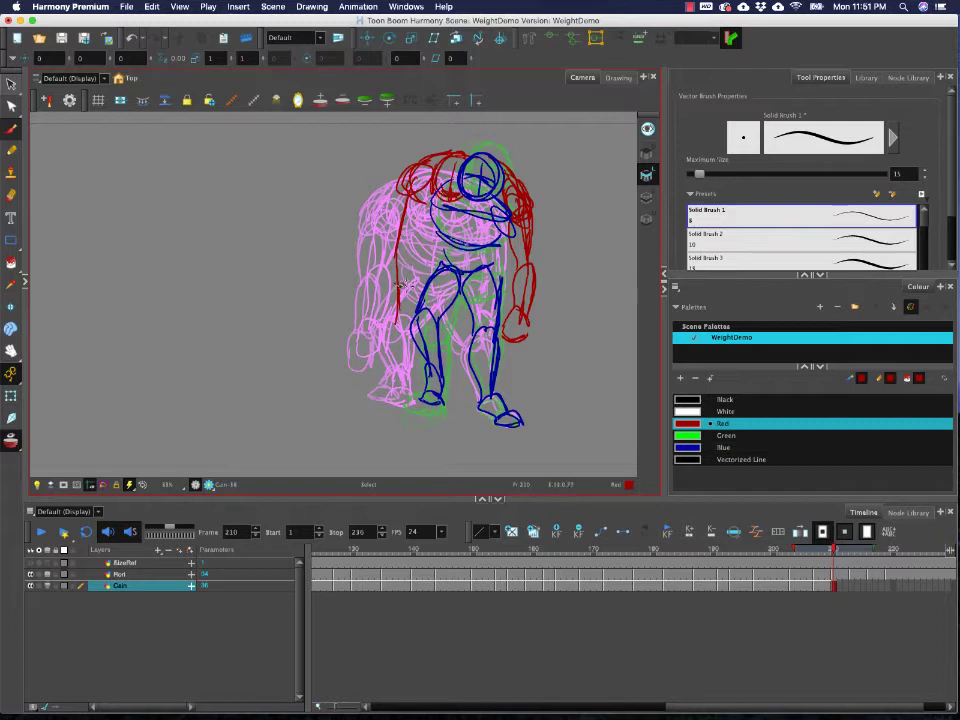
{"action": "mouse_move", "coordinate": [389, 320]}
{"action": "left_mouse_down"}
{"action": "mouse_move", "coordinate": [390, 238]}
{"action": "mouse_move", "coordinate": [397, 199]}
{"action": "left_mouse_up"}
{"action": "left_click_drag", "start_coordinate": [418, 204], "coordinate": [403, 242]}
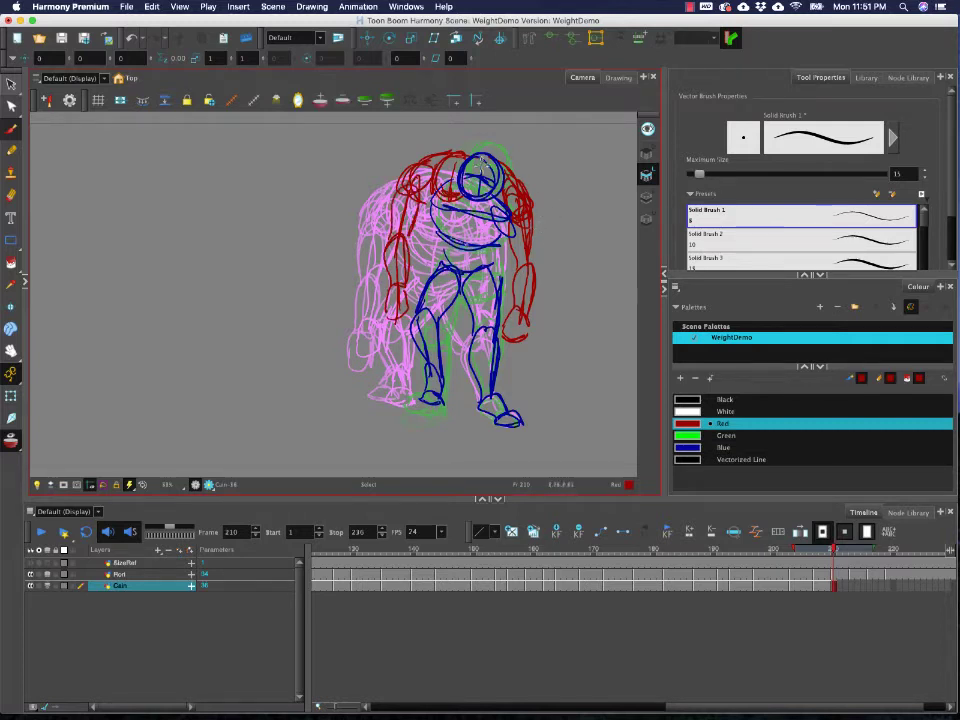
- Delete Cain's other arm on frame 210 and redraw it in red with the shoulder closer to the body and a higher hand
{"action": "left_click", "coordinate": [10, 104]}
{"action": "left_click", "coordinate": [533, 245]}
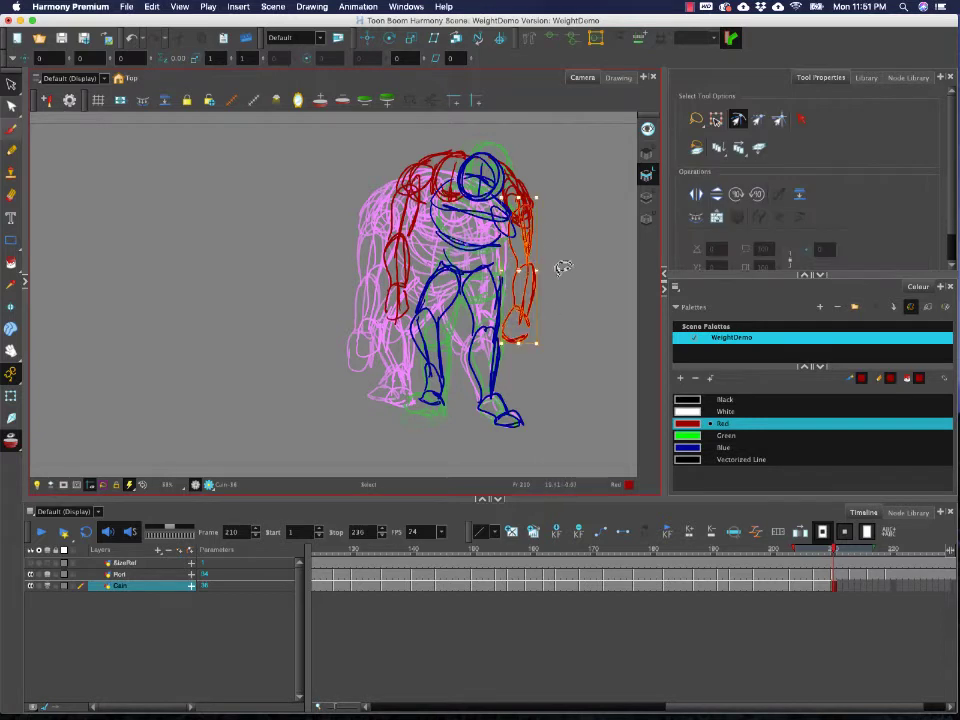
{"action": "key", "text": "Delete"}
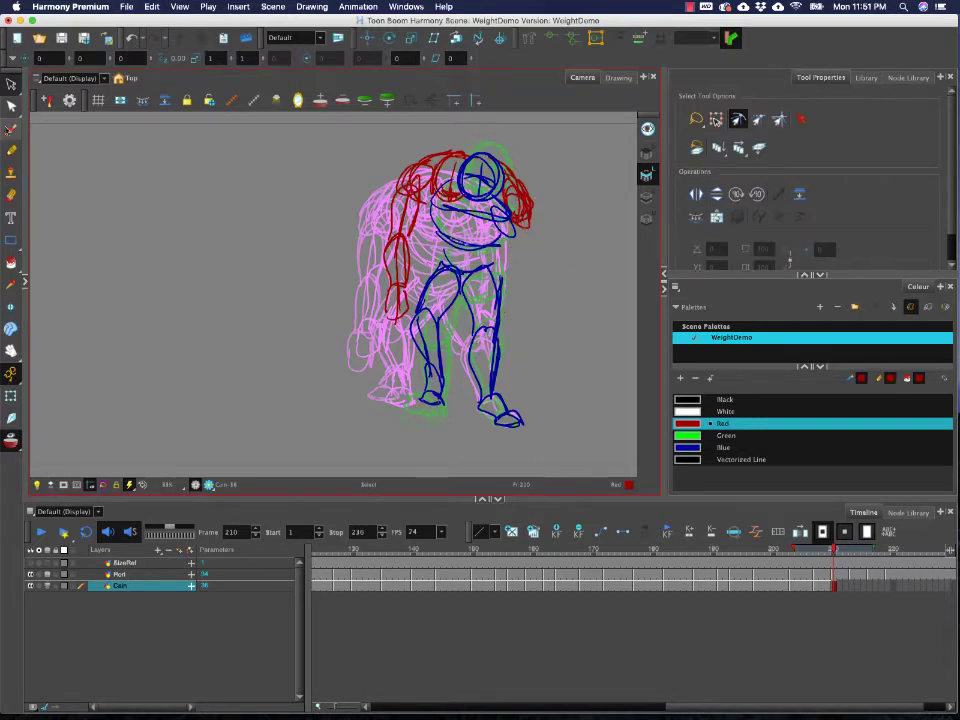
{"action": "key", "text": "alt+b"}
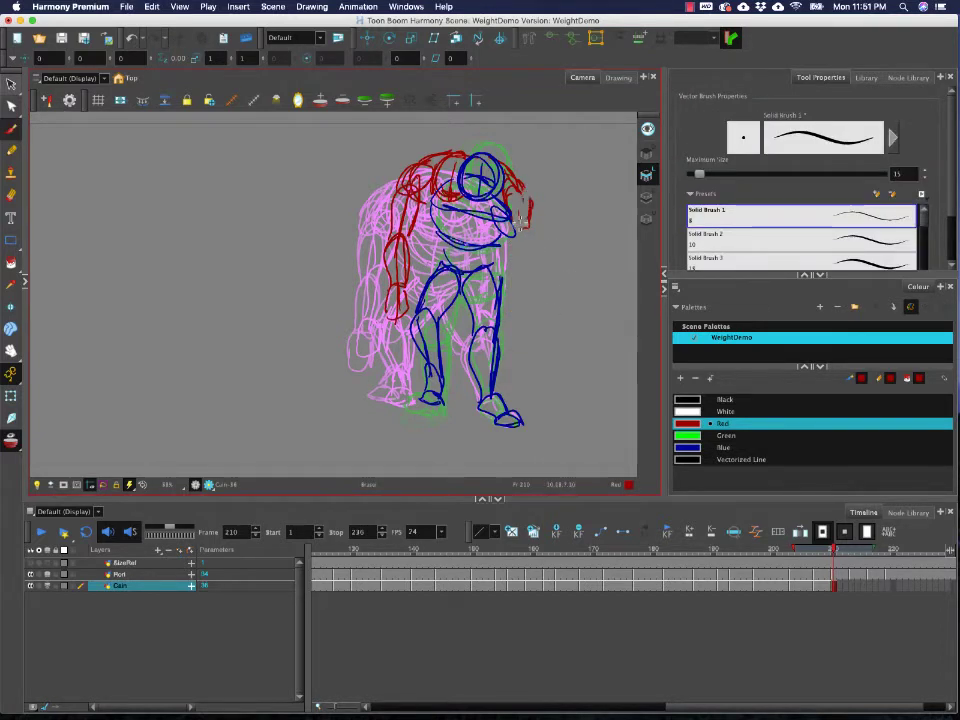
{"action": "left_click_drag", "start_coordinate": [520, 223], "coordinate": [540, 260]}
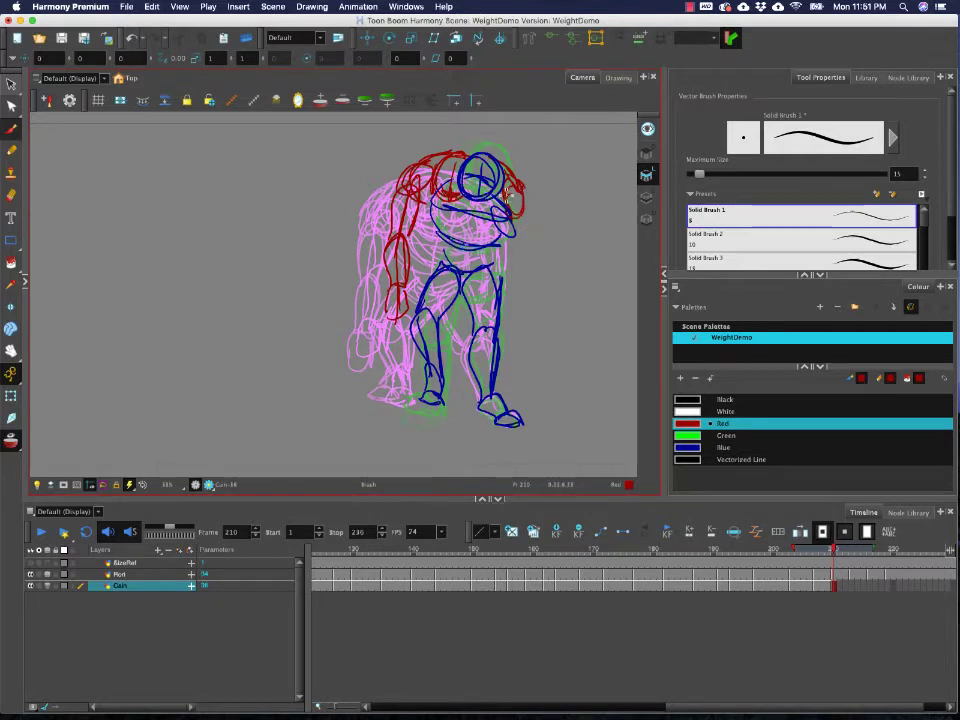
{"action": "left_click_drag", "start_coordinate": [517, 192], "coordinate": [523, 307]}
{"action": "left_click_drag", "start_coordinate": [525, 254], "coordinate": [523, 298]}
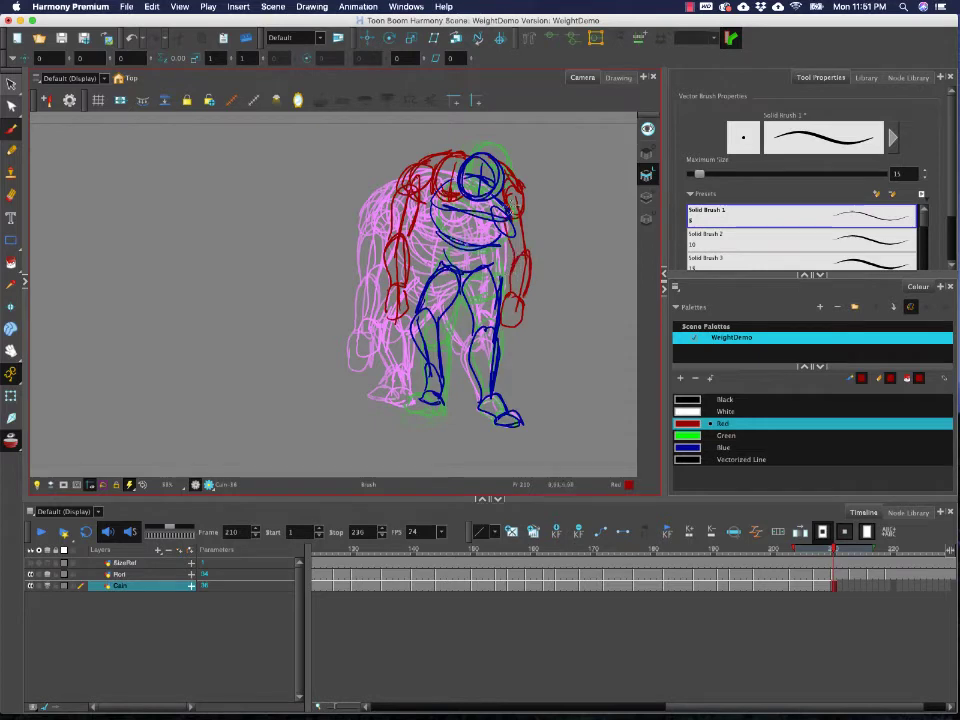
{"action": "left_click_drag", "start_coordinate": [520, 206], "coordinate": [529, 257]}
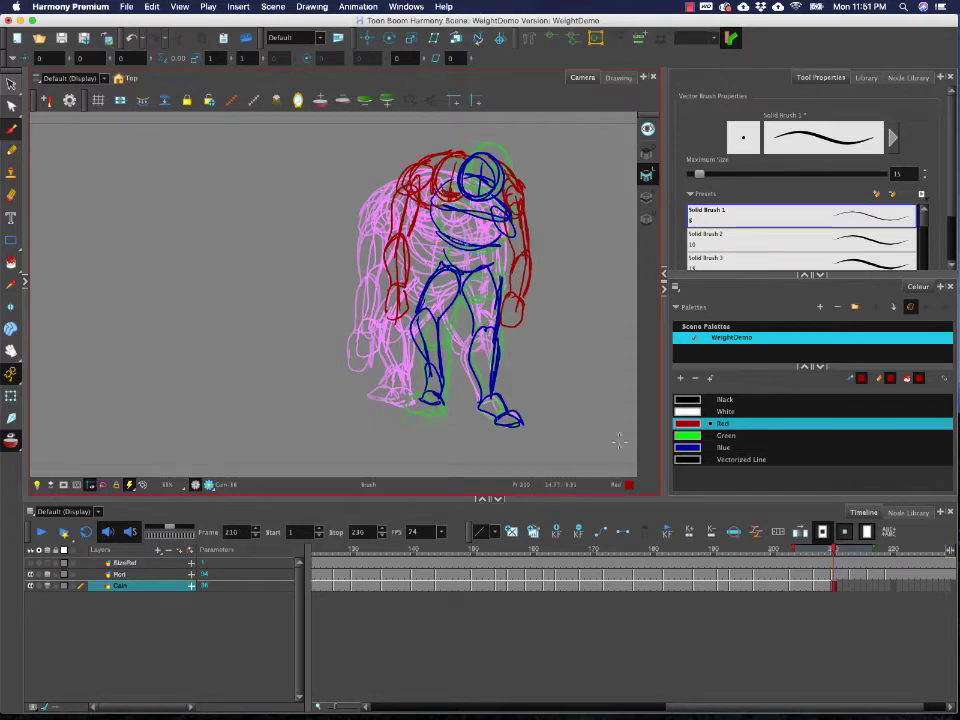
- Draw Cain's head, shoulders and both hanging arms in red on frame 213, following Rori's straightening pose
{"action": "mouse_move", "coordinate": [836, 551]}
{"action": "left_mouse_down"}
{"action": "mouse_move", "coordinate": [814, 549]}
{"action": "mouse_move", "coordinate": [851, 549]}
{"action": "left_mouse_up"}
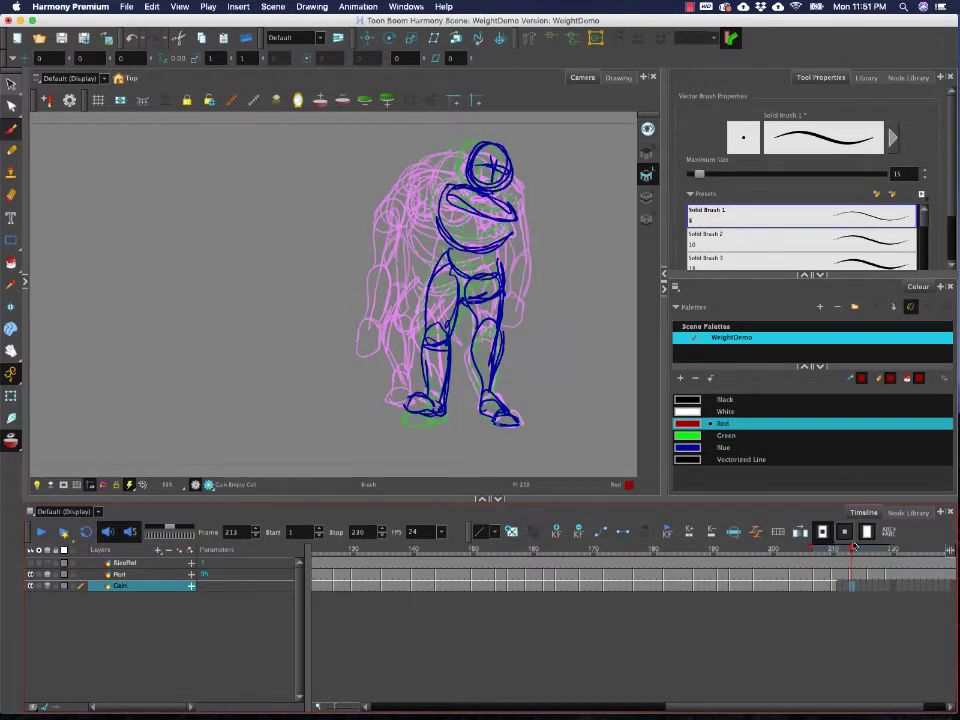
{"action": "mouse_move", "coordinate": [441, 153]}
{"action": "left_mouse_down"}
{"action": "mouse_move", "coordinate": [462, 150]}
{"action": "mouse_move", "coordinate": [471, 178]}
{"action": "mouse_move", "coordinate": [446, 190]}
{"action": "mouse_move", "coordinate": [458, 196]}
{"action": "left_mouse_up"}
{"action": "mouse_move", "coordinate": [401, 208]}
{"action": "left_mouse_down"}
{"action": "mouse_move", "coordinate": [448, 157]}
{"action": "mouse_move", "coordinate": [473, 153]}
{"action": "mouse_move", "coordinate": [523, 178]}
{"action": "mouse_move", "coordinate": [516, 200]}
{"action": "mouse_move", "coordinate": [533, 211]}
{"action": "mouse_move", "coordinate": [535, 244]}
{"action": "left_mouse_up"}
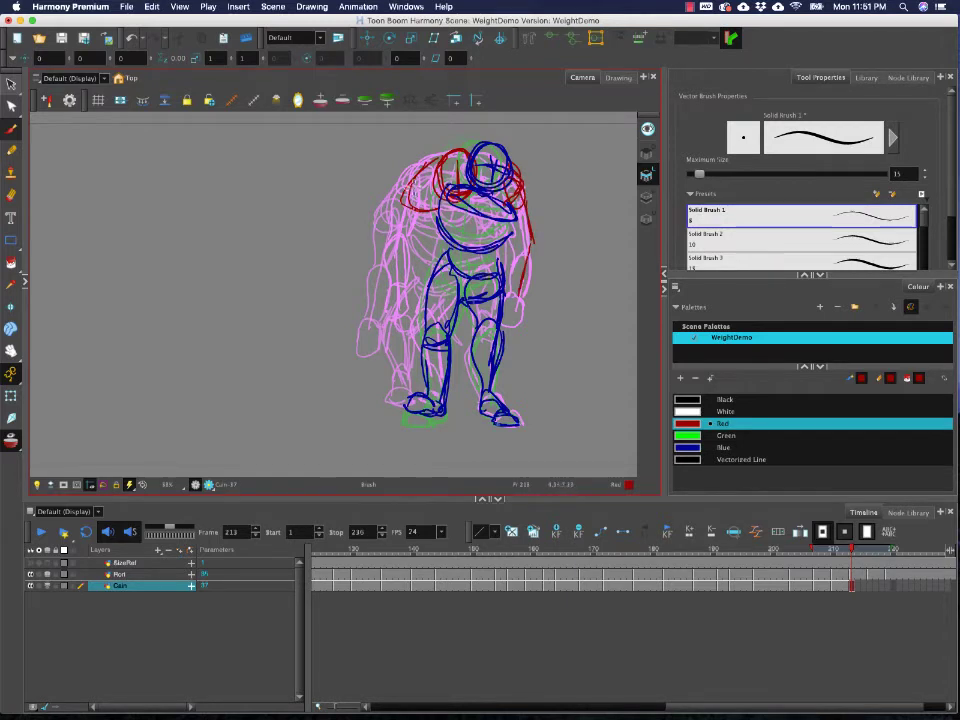
{"action": "mouse_move", "coordinate": [410, 194]}
{"action": "left_mouse_down"}
{"action": "mouse_move", "coordinate": [428, 212]}
{"action": "mouse_move", "coordinate": [412, 226]}
{"action": "mouse_move", "coordinate": [405, 320]}
{"action": "left_mouse_up"}
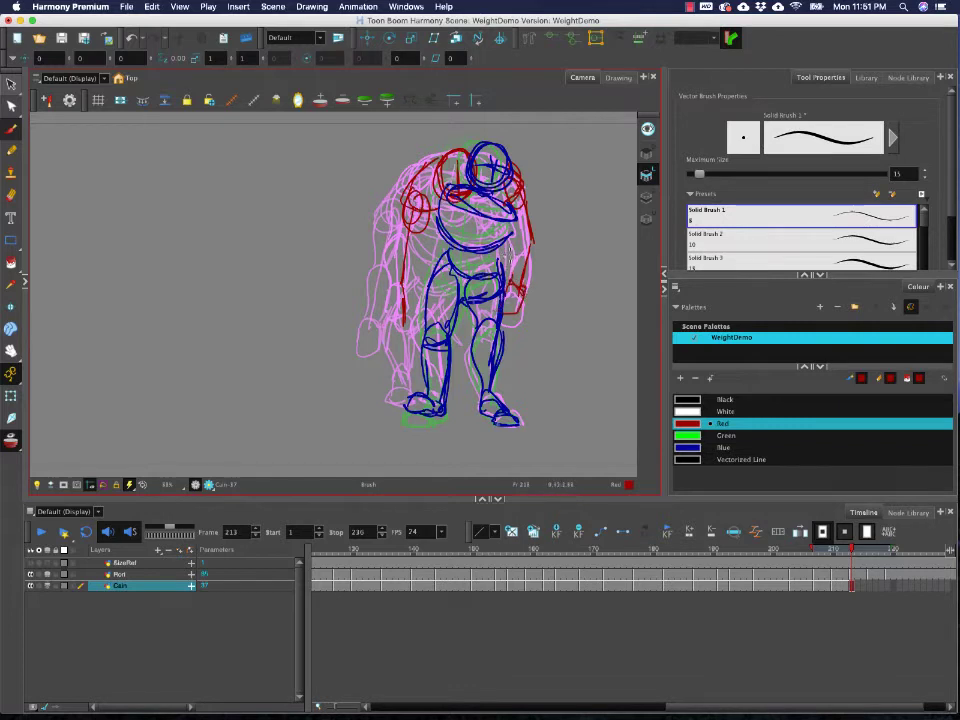
{"action": "left_click_drag", "start_coordinate": [508, 258], "coordinate": [535, 232]}
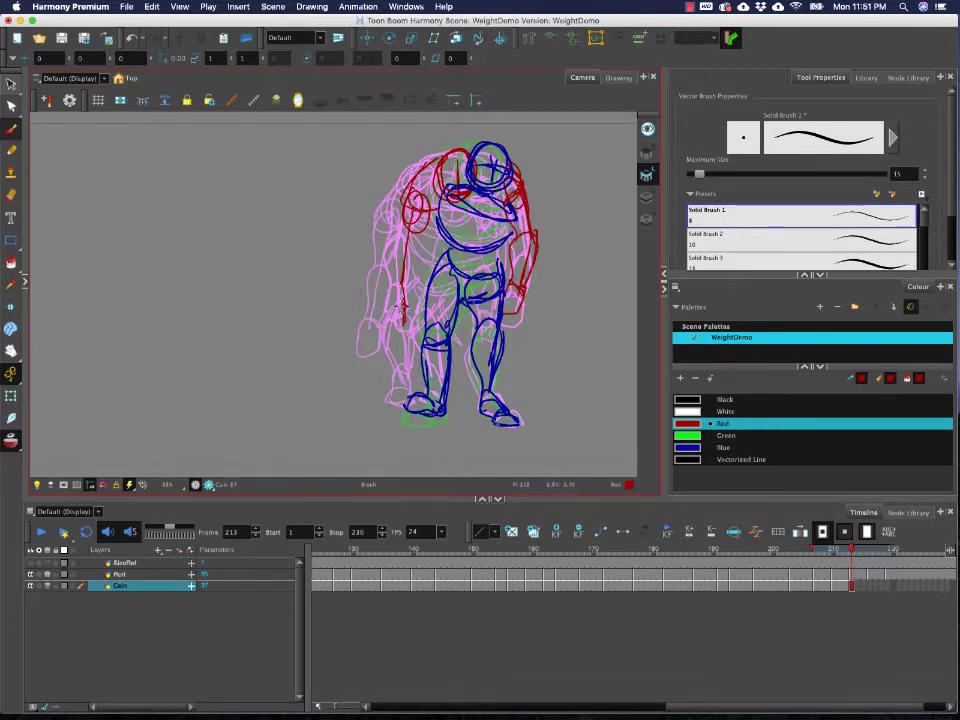
{"action": "mouse_move", "coordinate": [403, 307]}
{"action": "left_mouse_down"}
{"action": "mouse_move", "coordinate": [414, 298]}
{"action": "mouse_move", "coordinate": [407, 327]}
{"action": "mouse_move", "coordinate": [416, 283]}
{"action": "left_mouse_up"}
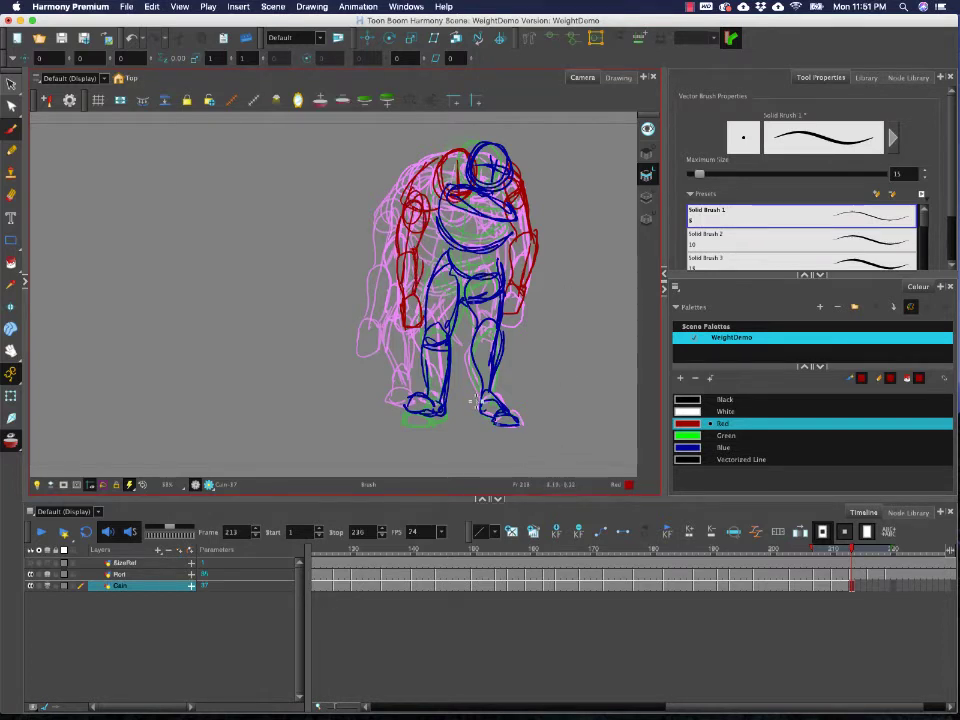
- Select the red arm on the drawing's left side on frame 213 and stretch it slightly downward
{"action": "left_click", "coordinate": [11, 85]}
{"action": "left_click", "coordinate": [426, 253]}
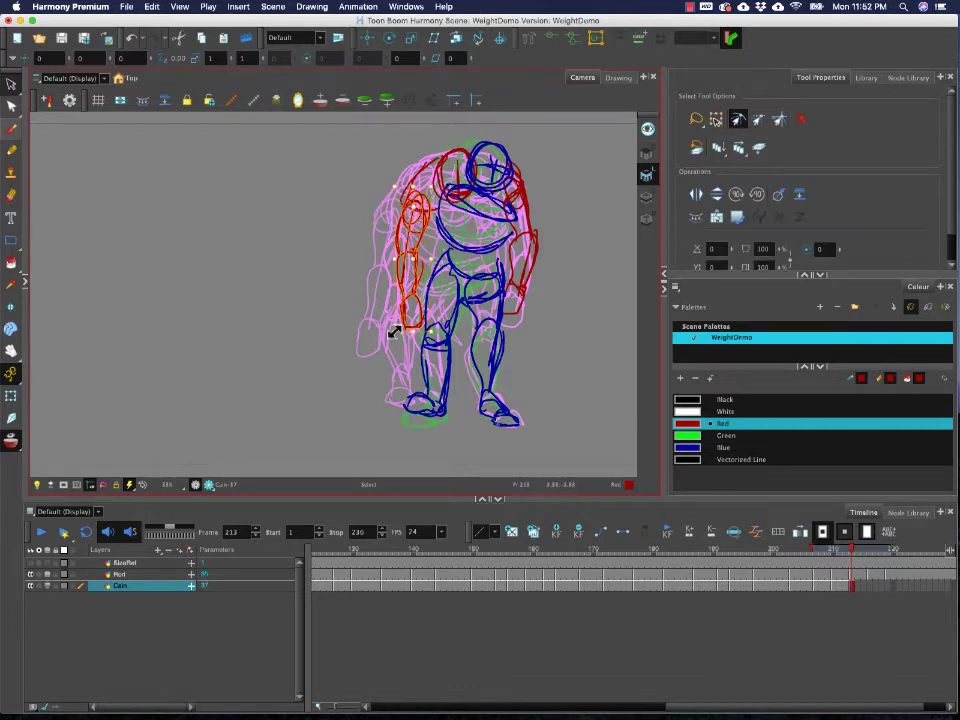
{"action": "left_click_drag", "start_coordinate": [394, 331], "coordinate": [392, 346]}
{"action": "left_click", "coordinate": [572, 403]}
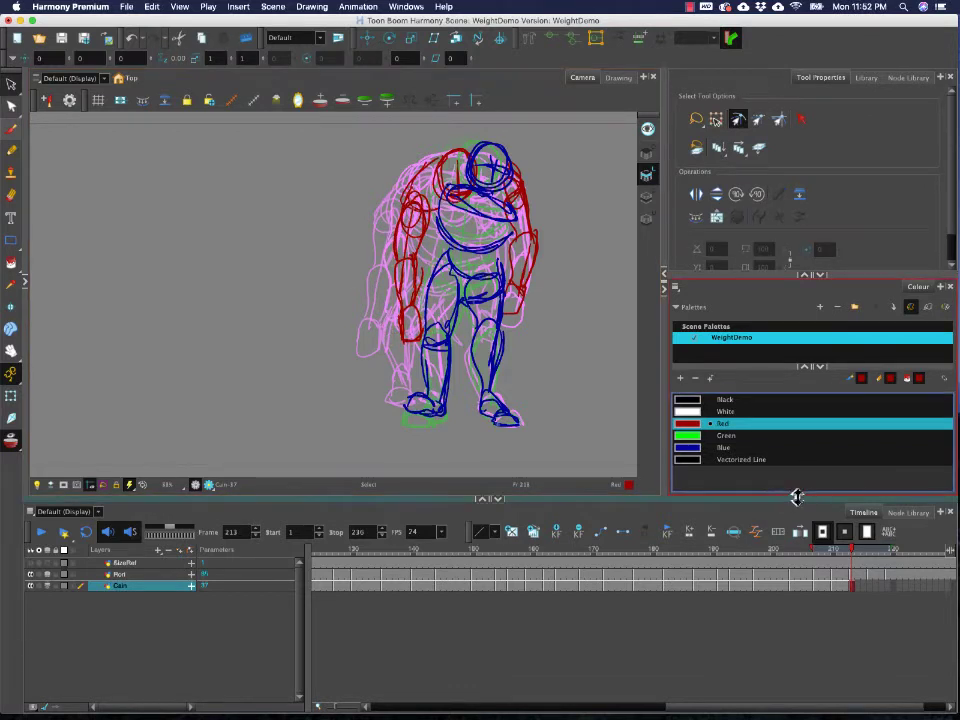
- Go to frame 216 with the brush ready and shorten the onion skin range of previous frames
{"action": "left_click_drag", "start_coordinate": [670, 704], "coordinate": [690, 704]}
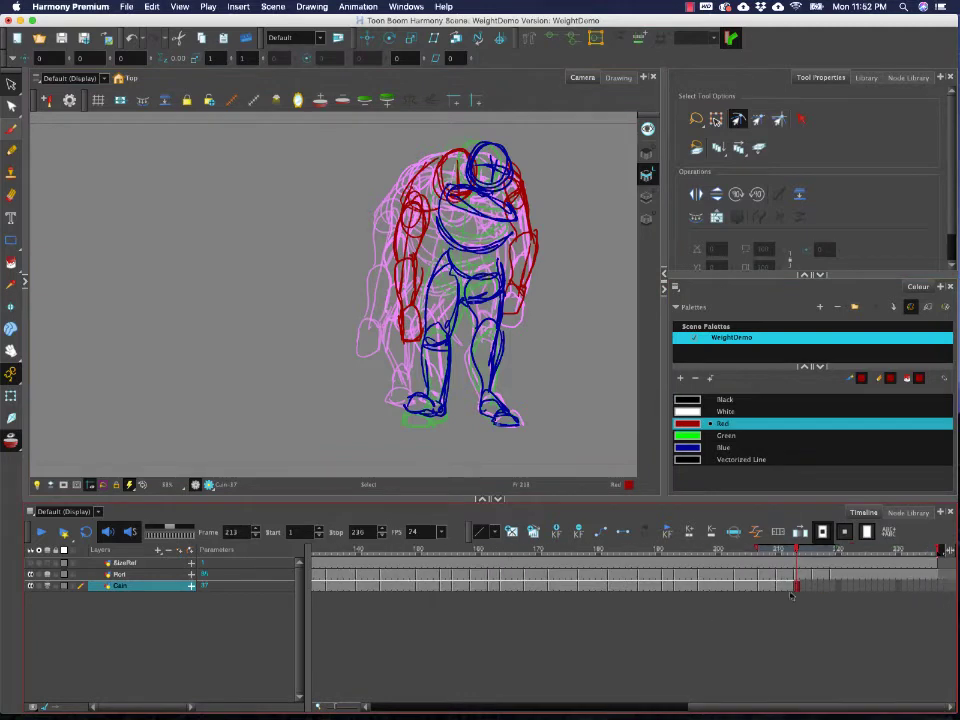
{"action": "left_click", "coordinate": [818, 553]}
{"action": "left_click", "coordinate": [821, 553]}
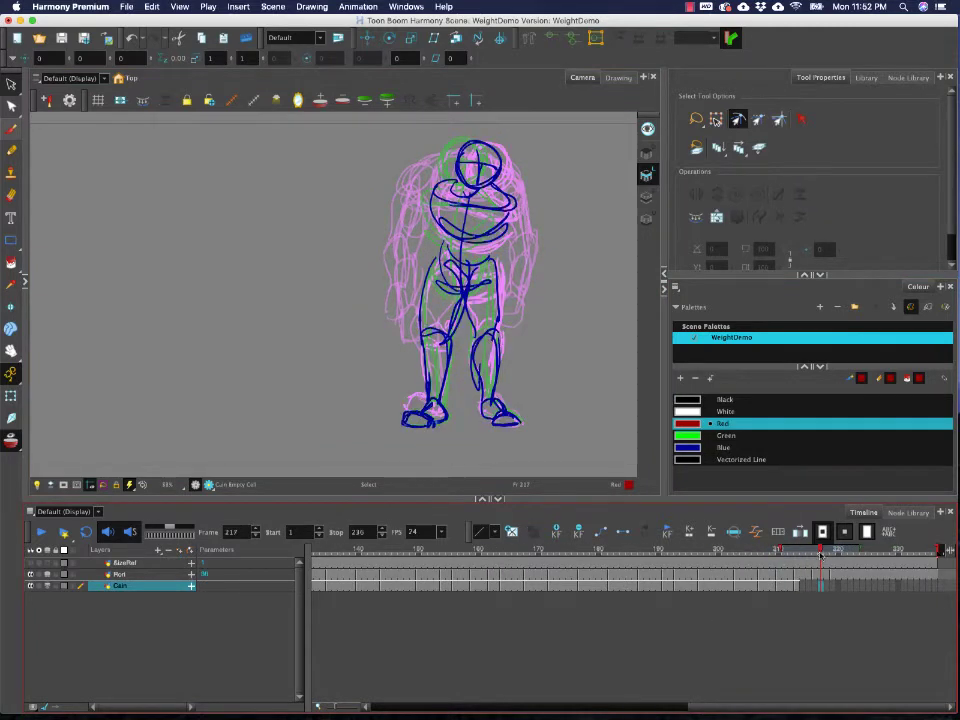
{"action": "mouse_move", "coordinate": [821, 555]}
{"action": "left_mouse_down"}
{"action": "mouse_move", "coordinate": [796, 557]}
{"action": "mouse_move", "coordinate": [815, 557]}
{"action": "left_mouse_up"}
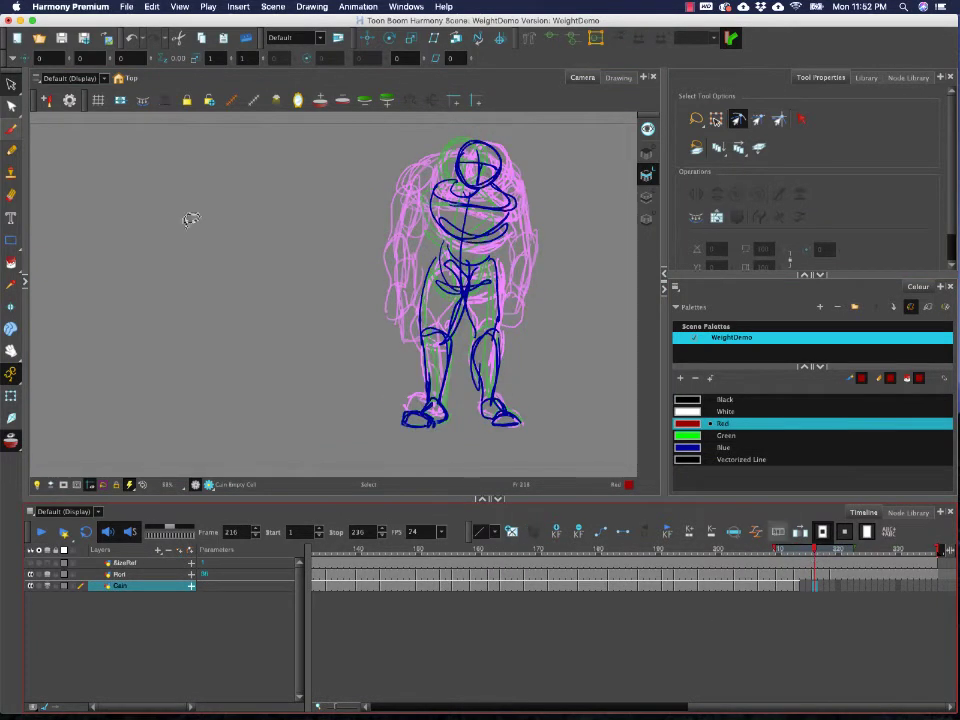
{"action": "left_click", "coordinate": [12, 129]}
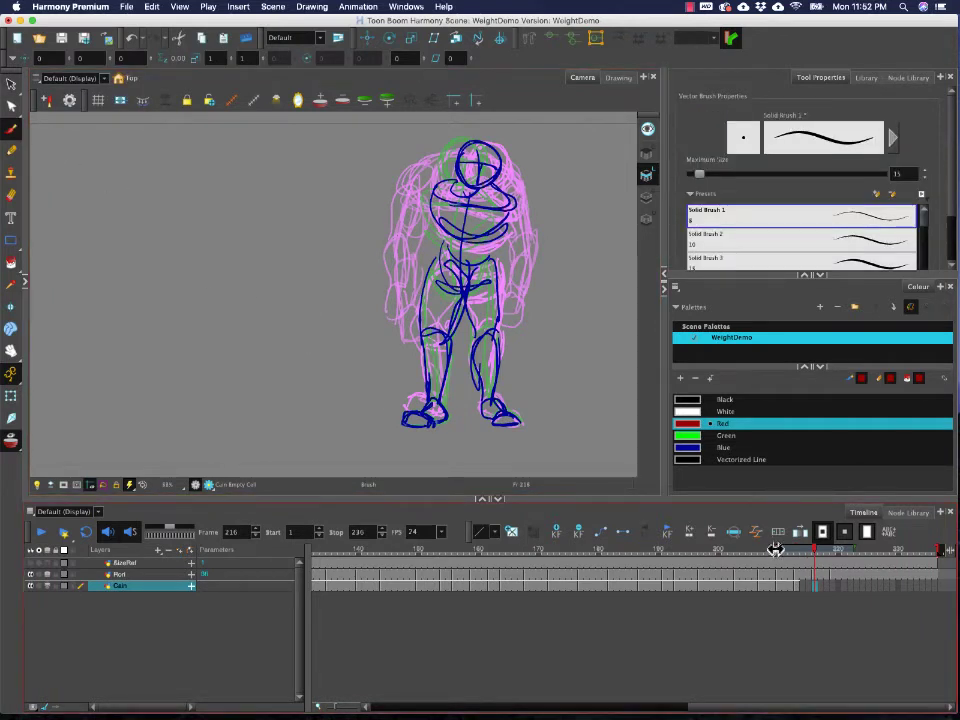
{"action": "left_click_drag", "start_coordinate": [775, 549], "coordinate": [793, 553]}
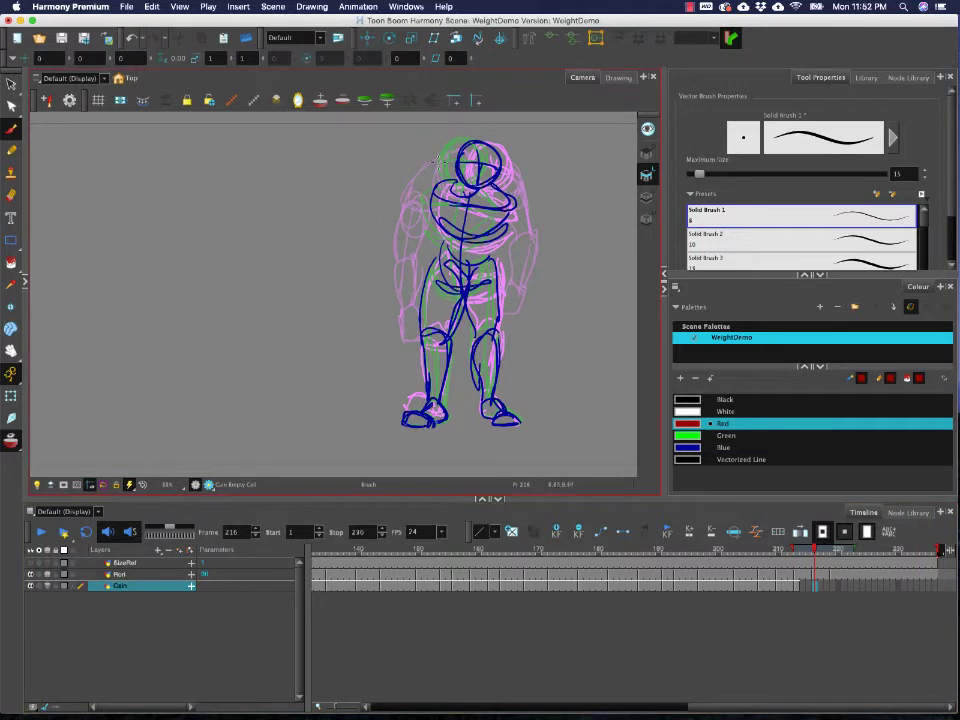
- Draw Cain's head, shoulders and the arm on the drawing's left side in red on frame 216
{"action": "mouse_move", "coordinate": [434, 183]}
{"action": "left_mouse_down"}
{"action": "mouse_move", "coordinate": [442, 153]}
{"action": "mouse_move", "coordinate": [453, 200]}
{"action": "mouse_move", "coordinate": [434, 157]}
{"action": "mouse_move", "coordinate": [435, 200]}
{"action": "mouse_move", "coordinate": [450, 182]}
{"action": "mouse_move", "coordinate": [425, 212]}
{"action": "left_mouse_up"}
{"action": "mouse_move", "coordinate": [501, 158]}
{"action": "left_mouse_down"}
{"action": "mouse_move", "coordinate": [509, 198]}
{"action": "mouse_move", "coordinate": [517, 187]}
{"action": "left_mouse_up"}
{"action": "mouse_move", "coordinate": [425, 192]}
{"action": "left_mouse_down"}
{"action": "mouse_move", "coordinate": [402, 237]}
{"action": "mouse_move", "coordinate": [404, 338]}
{"action": "mouse_move", "coordinate": [402, 312]}
{"action": "left_mouse_up"}
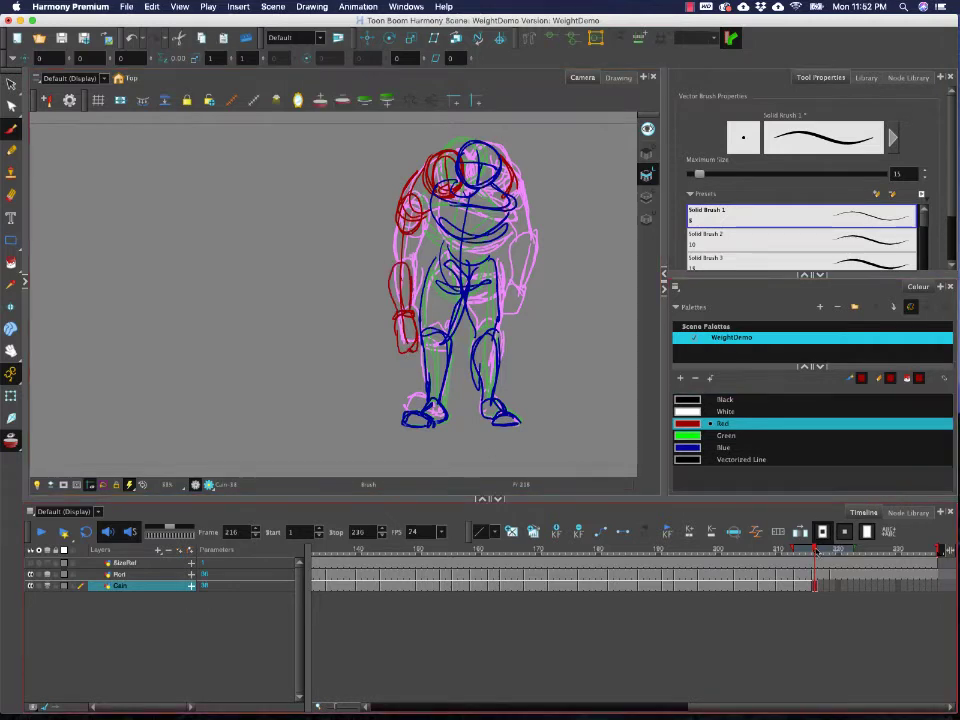
{"action": "mouse_move", "coordinate": [815, 551]}
{"action": "left_mouse_down"}
{"action": "mouse_move", "coordinate": [803, 551]}
{"action": "mouse_move", "coordinate": [817, 553]}
{"action": "left_mouse_up"}
{"action": "mouse_move", "coordinate": [391, 265]}
{"action": "left_mouse_down"}
{"action": "mouse_move", "coordinate": [400, 216]}
{"action": "mouse_move", "coordinate": [416, 219]}
{"action": "left_mouse_up"}
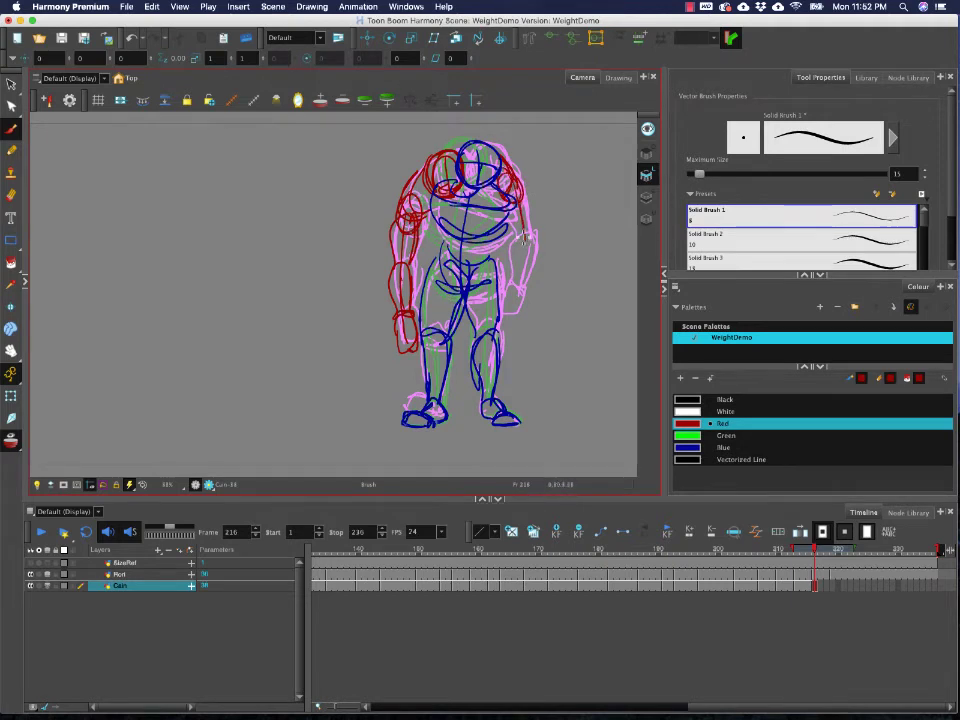
- Draw Cain's other forearm, hand and upper arm in red on frame 216
{"action": "left_click_drag", "start_coordinate": [523, 235], "coordinate": [510, 297]}
{"action": "left_click_drag", "start_coordinate": [531, 241], "coordinate": [517, 286]}
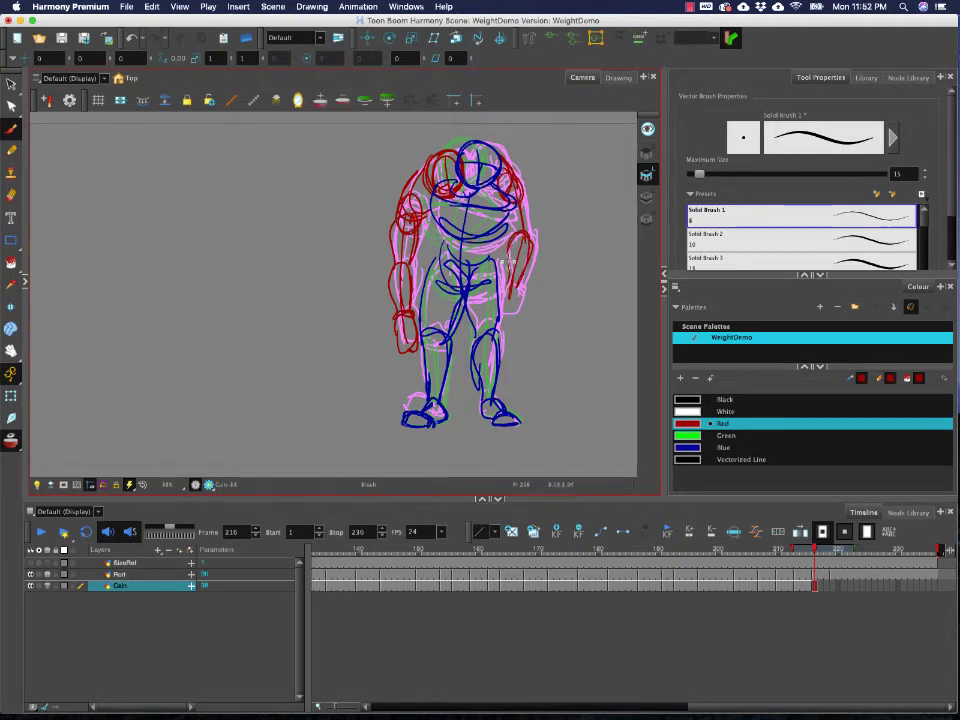
{"action": "left_click_drag", "start_coordinate": [520, 185], "coordinate": [525, 229]}
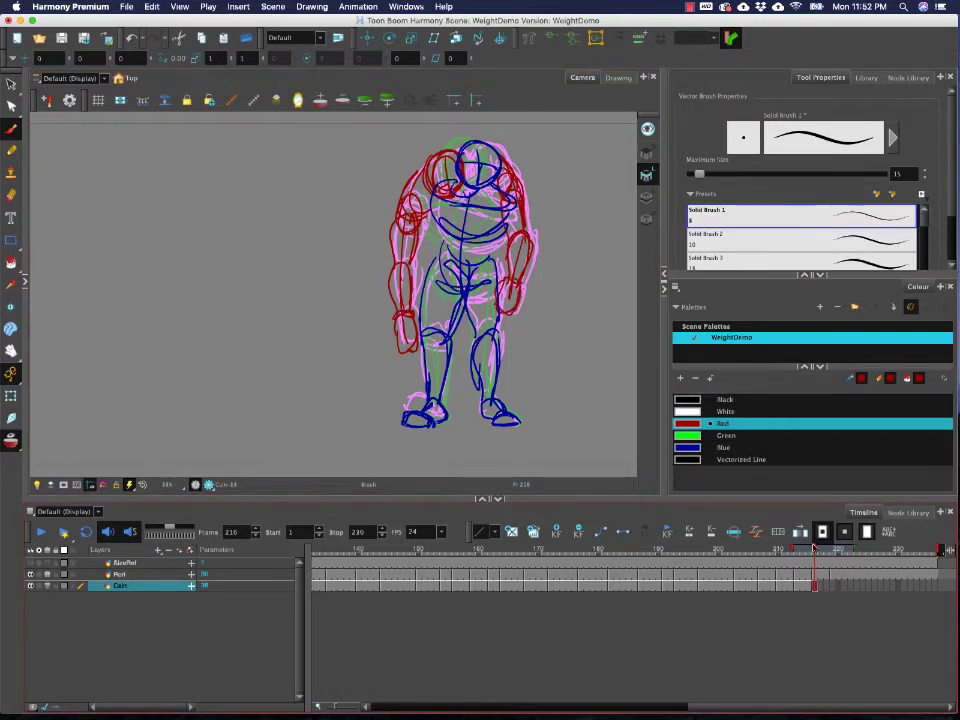
- Draw Cain's head, shoulders and both hanging arms in red on frame 219 against the blue pose
{"action": "mouse_move", "coordinate": [813, 549]}
{"action": "left_mouse_down"}
{"action": "mouse_move", "coordinate": [841, 551]}
{"action": "mouse_move", "coordinate": [832, 550]}
{"action": "left_mouse_up"}
{"action": "mouse_move", "coordinate": [447, 174]}
{"action": "left_mouse_down"}
{"action": "mouse_move", "coordinate": [423, 200]}
{"action": "mouse_move", "coordinate": [443, 200]}
{"action": "mouse_move", "coordinate": [415, 188]}
{"action": "mouse_move", "coordinate": [450, 184]}
{"action": "left_mouse_up"}
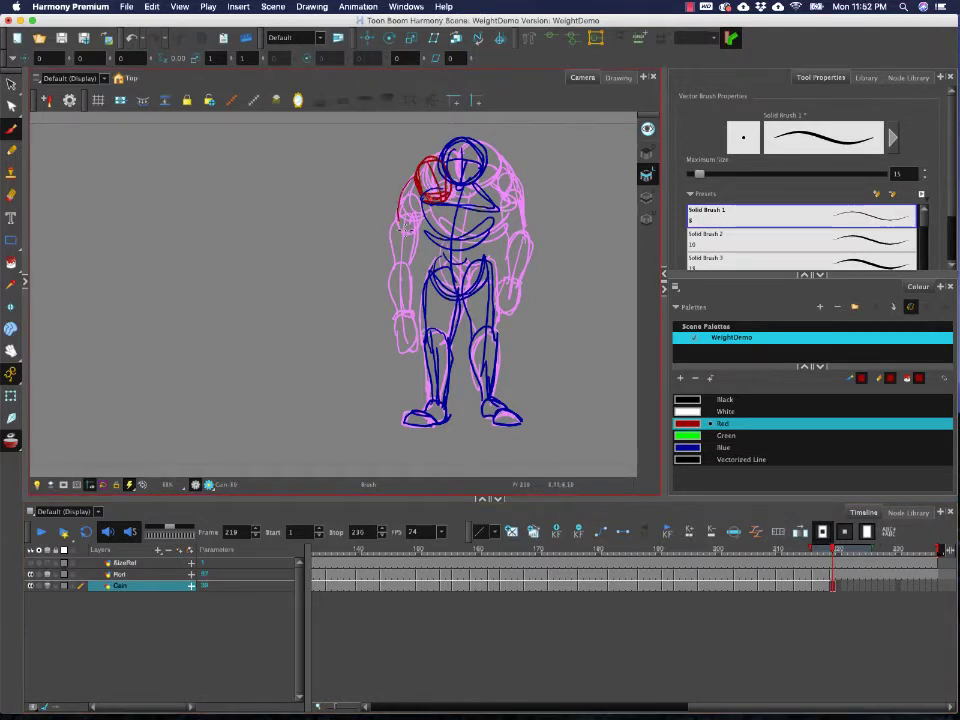
{"action": "left_click_drag", "start_coordinate": [411, 233], "coordinate": [423, 225]}
{"action": "left_click_drag", "start_coordinate": [488, 160], "coordinate": [500, 198]}
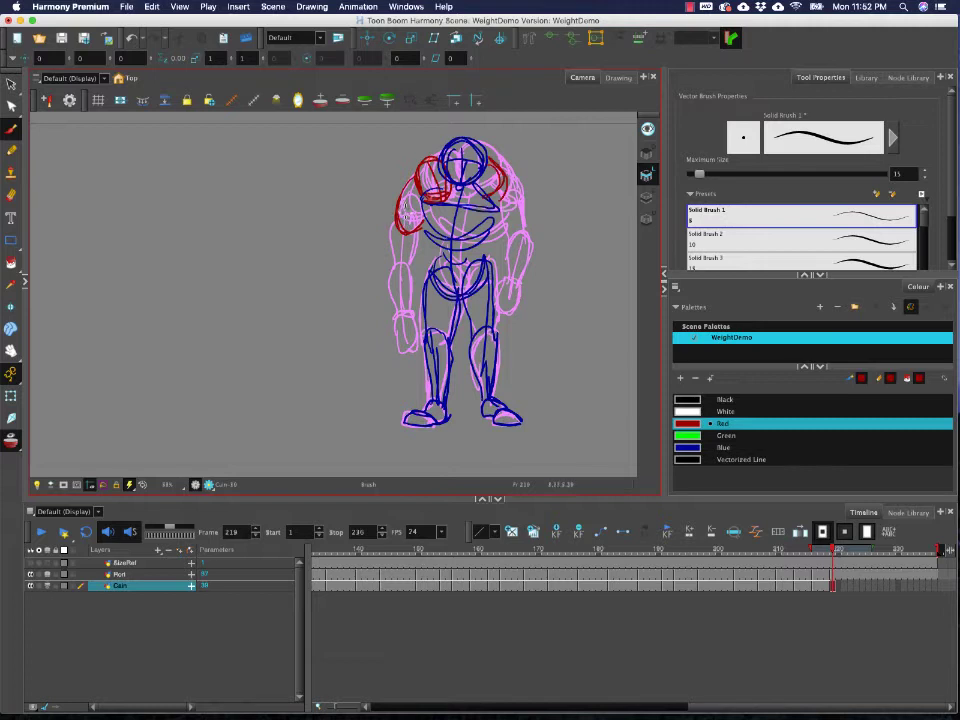
{"action": "mouse_move", "coordinate": [401, 212]}
{"action": "left_mouse_down"}
{"action": "mouse_move", "coordinate": [422, 230]}
{"action": "mouse_move", "coordinate": [408, 336]}
{"action": "mouse_move", "coordinate": [412, 318]}
{"action": "left_mouse_up"}
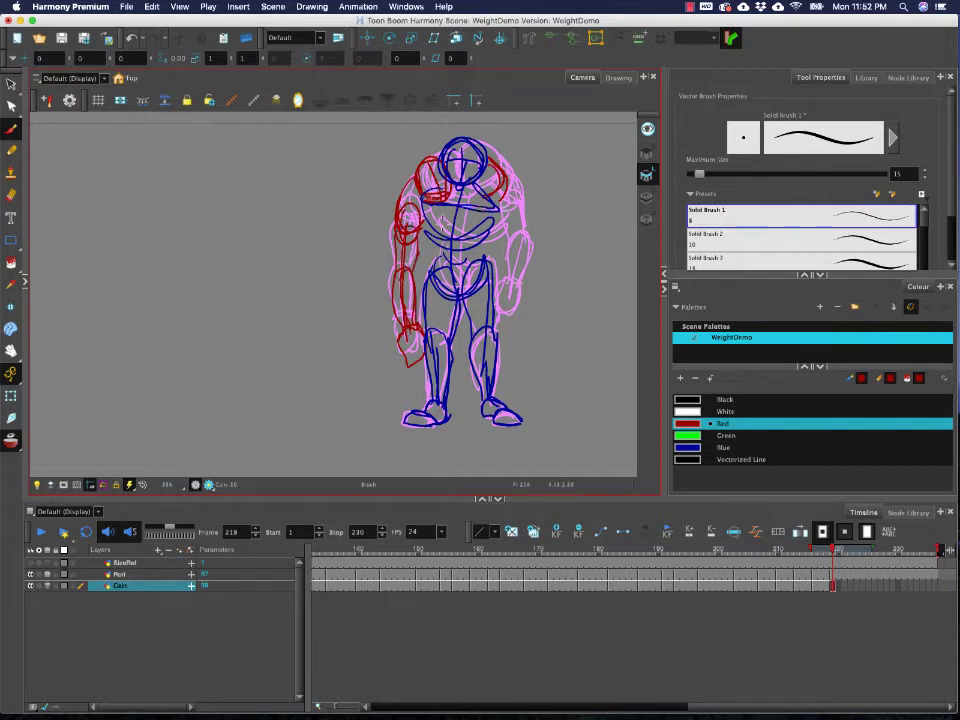
{"action": "mouse_move", "coordinate": [490, 178]}
{"action": "left_mouse_down"}
{"action": "mouse_move", "coordinate": [517, 258]}
{"action": "mouse_move", "coordinate": [519, 288]}
{"action": "mouse_move", "coordinate": [503, 312]}
{"action": "left_mouse_up"}
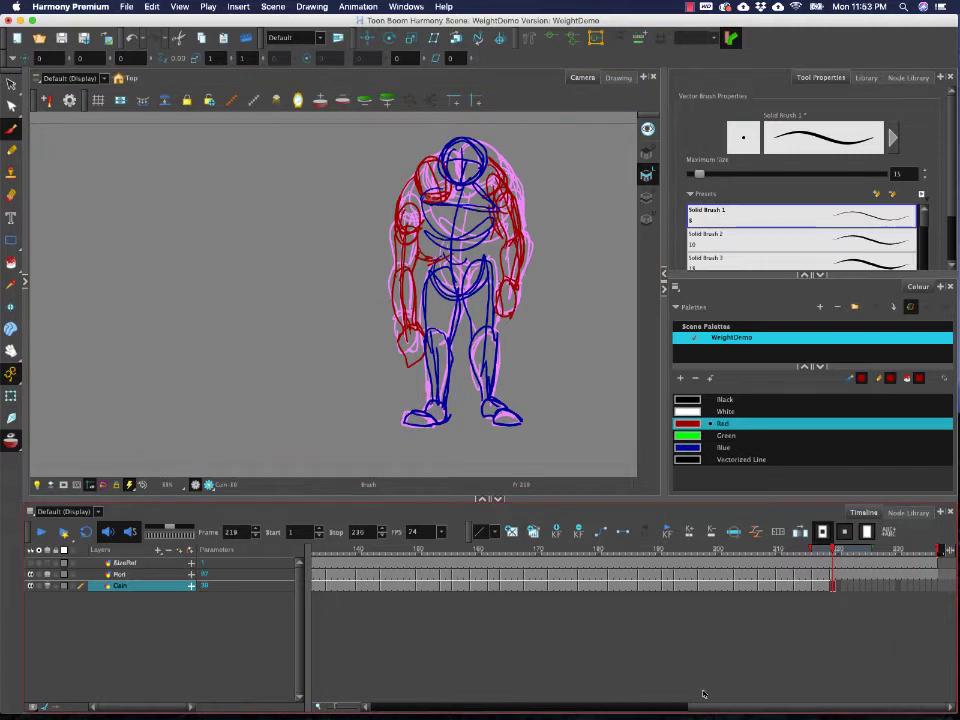
- Extend the exposure of Cain's frame 219 drawing through frame 236 and stretch the red head slightly upward
{"action": "left_click", "coordinate": [932, 590]}
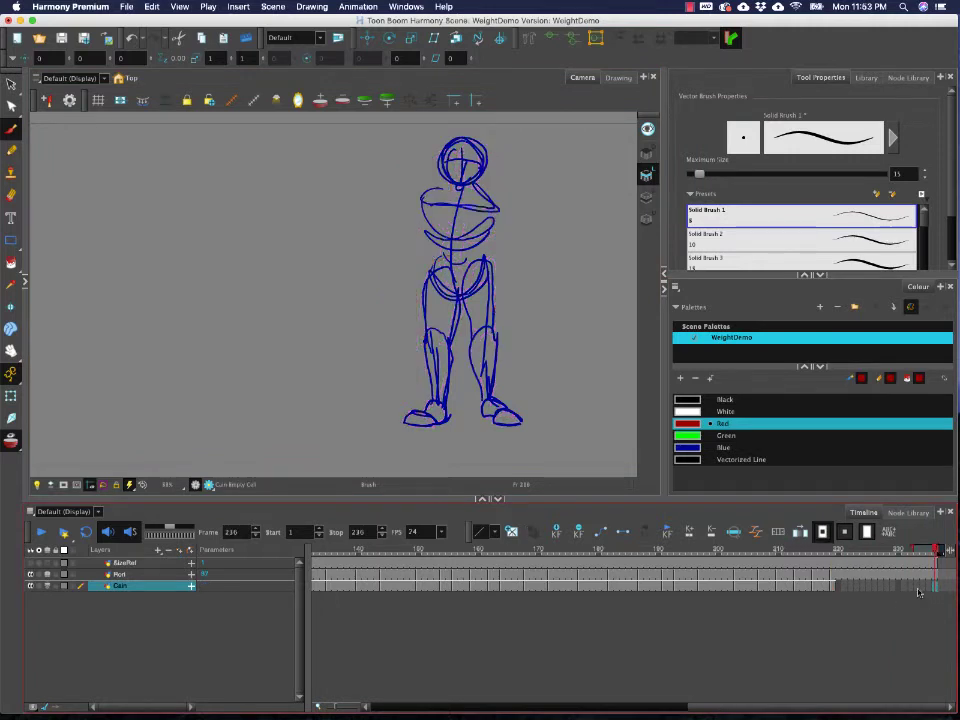
{"action": "key", "text": "F5"}
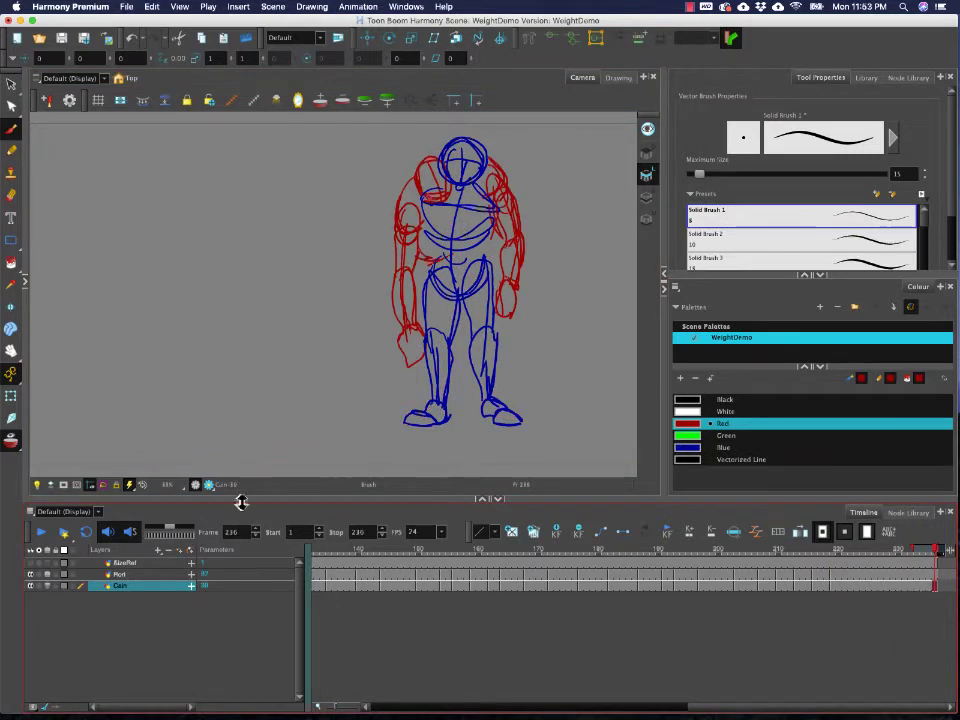
{"action": "left_click", "coordinate": [10, 84]}
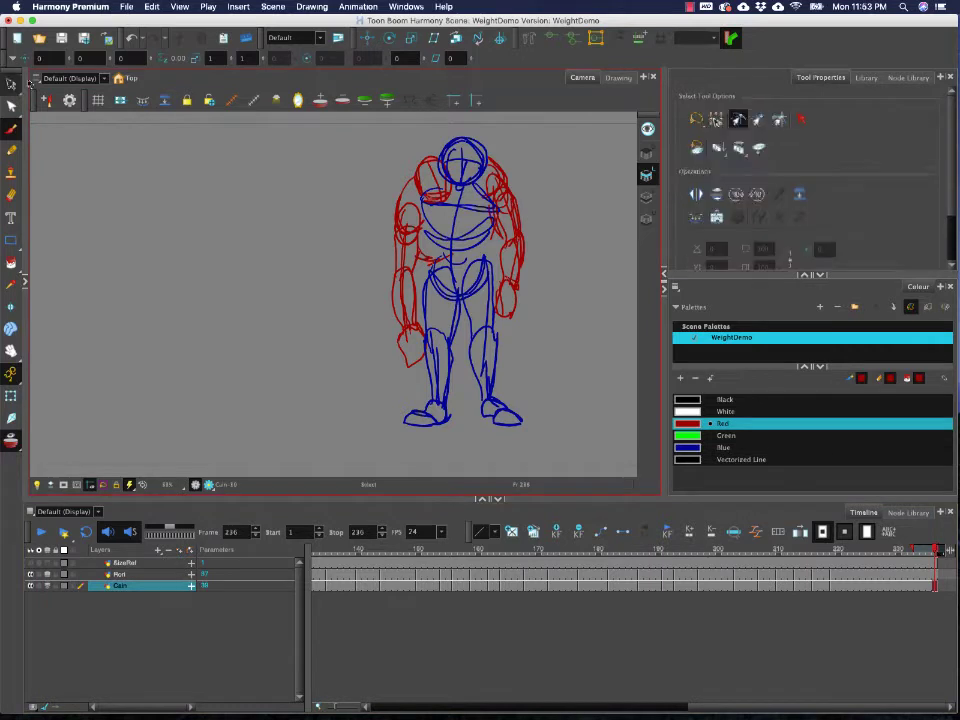
{"action": "left_click", "coordinate": [422, 158]}
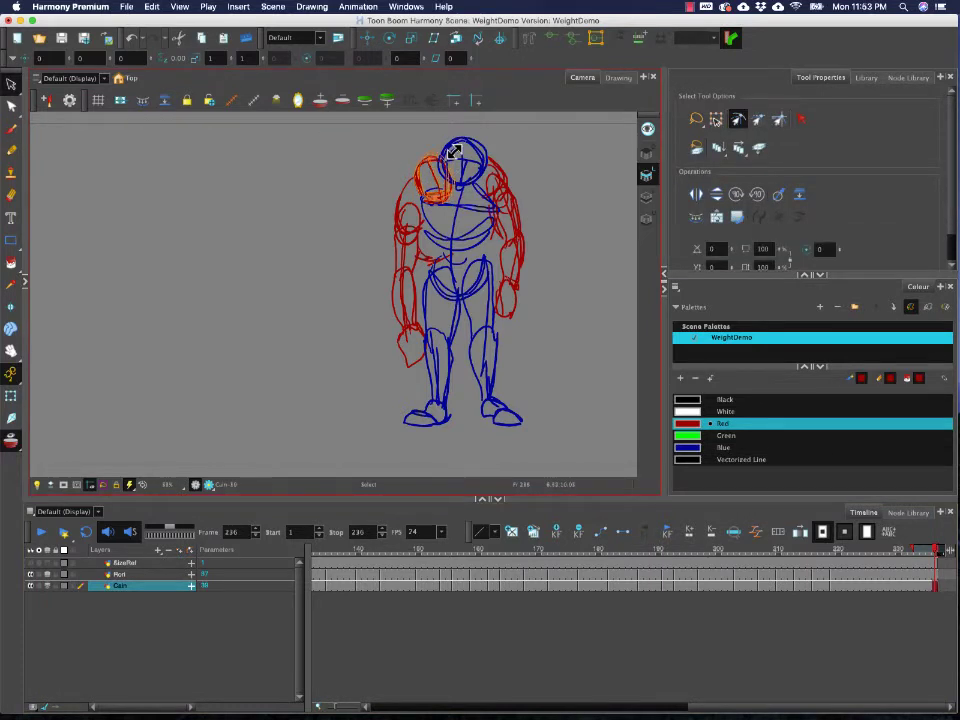
- Play back the scene to review the motion of both characters
{"action": "left_click", "coordinate": [40, 533]}
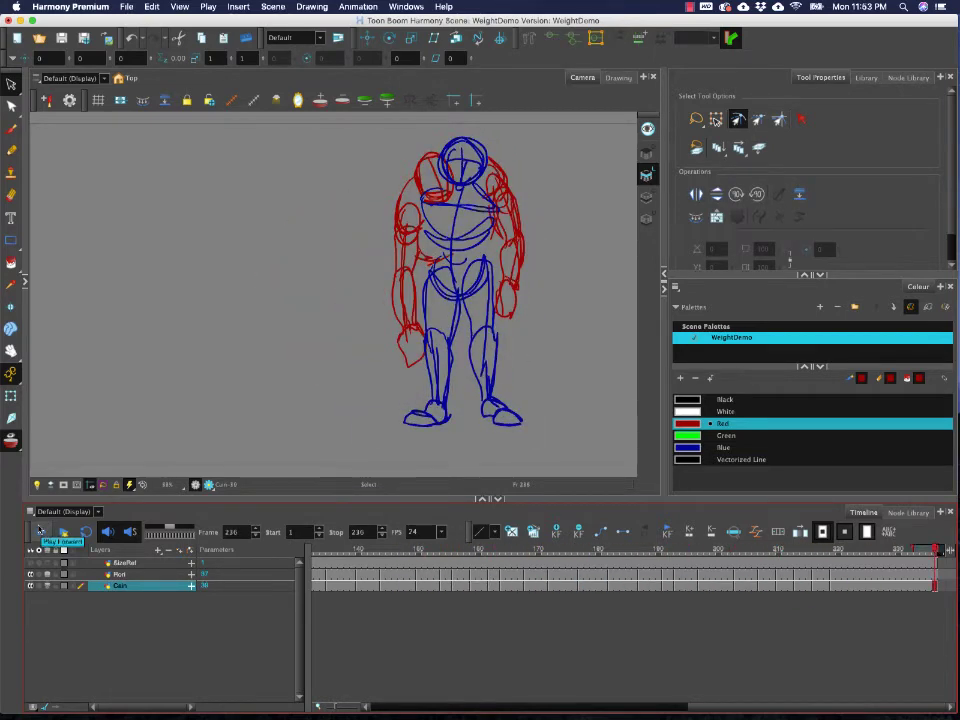
{"action": "left_click", "coordinate": [40, 531]}
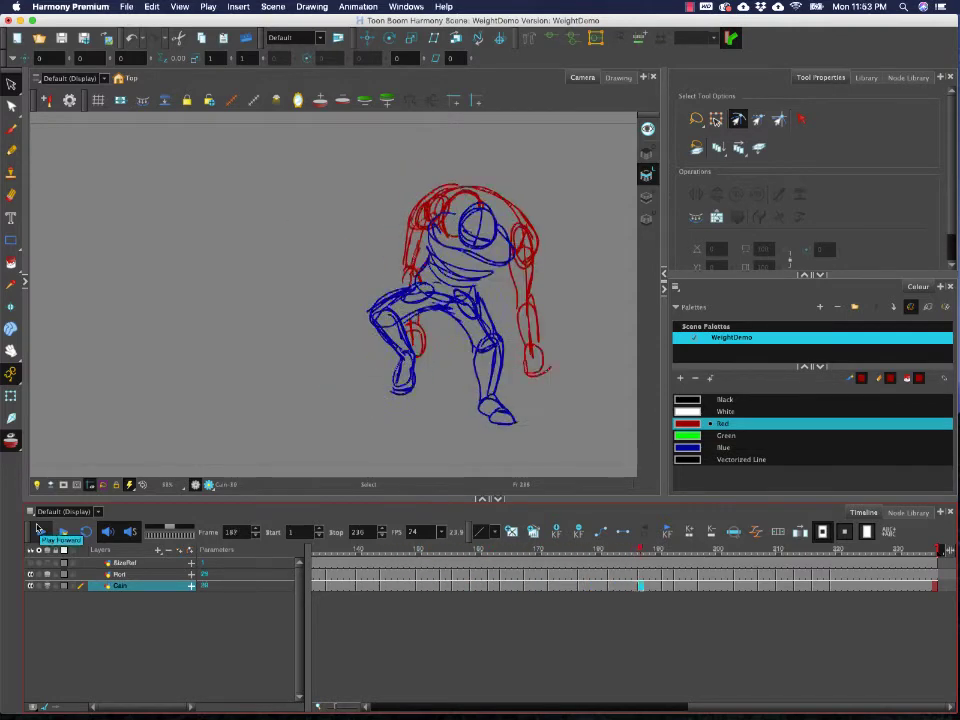
{"action": "left_click", "coordinate": [38, 529]}
- Try replacing Cain's red head on frame 183 with one drawn higher above the shoulders
{"action": "mouse_move", "coordinate": [660, 550]}
{"action": "left_mouse_down"}
{"action": "mouse_move", "coordinate": [617, 550]}
{"action": "mouse_move", "coordinate": [676, 549]}
{"action": "mouse_move", "coordinate": [579, 550]}
{"action": "mouse_move", "coordinate": [617, 548]}
{"action": "left_mouse_up"}
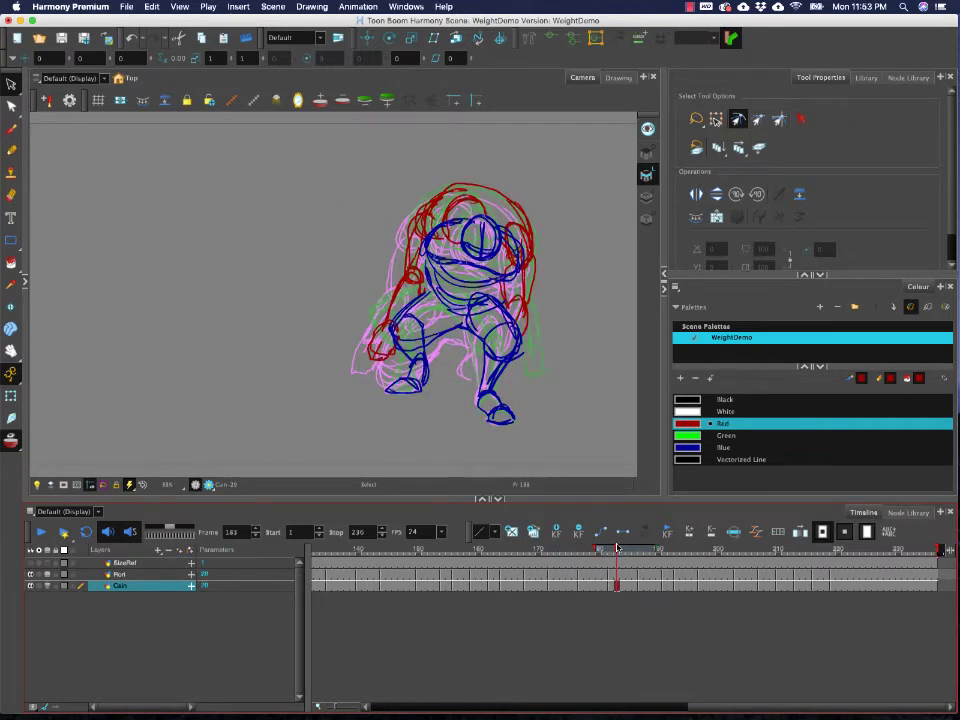
{"action": "left_click", "coordinate": [11, 84]}
{"action": "left_click", "coordinate": [472, 188]}
{"action": "left_click", "coordinate": [485, 223]}
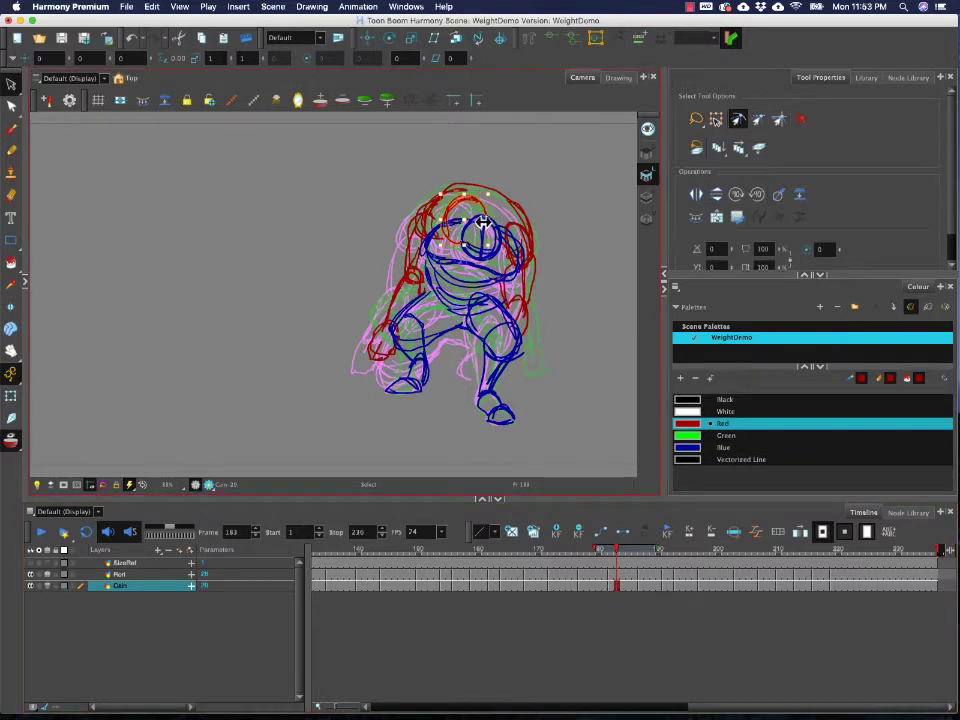
{"action": "key", "text": "alt+b"}
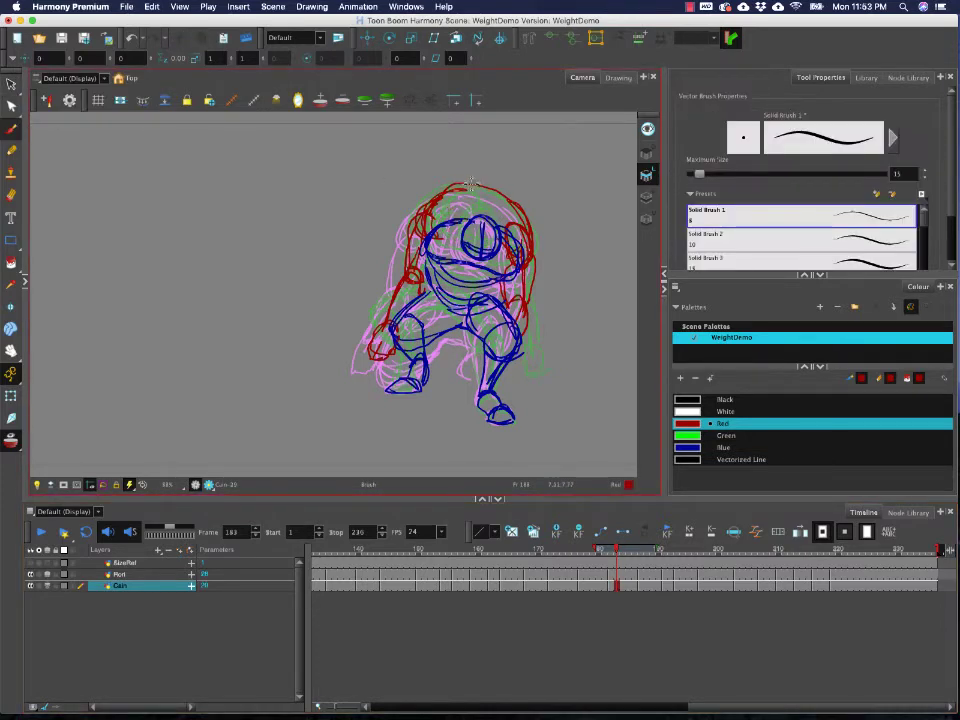
{"action": "mouse_move", "coordinate": [472, 178]}
{"action": "left_mouse_down"}
{"action": "mouse_move", "coordinate": [458, 203]}
{"action": "mouse_move", "coordinate": [468, 180]}
{"action": "mouse_move", "coordinate": [498, 178]}
{"action": "mouse_move", "coordinate": [466, 215]}
{"action": "mouse_move", "coordinate": [459, 195]}
{"action": "left_mouse_up"}
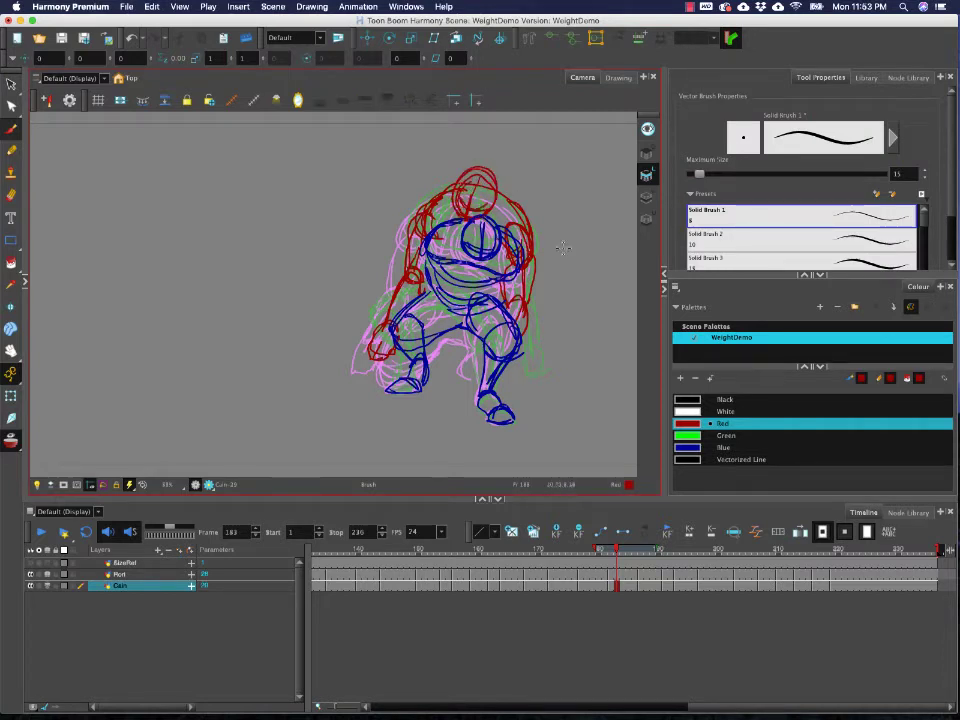
- Play back the animation from frame 165 to review the raised head
{"action": "mouse_move", "coordinate": [616, 552]}
{"action": "left_mouse_down"}
{"action": "mouse_move", "coordinate": [594, 552]}
{"action": "mouse_move", "coordinate": [628, 553]}
{"action": "mouse_move", "coordinate": [564, 553]}
{"action": "mouse_move", "coordinate": [580, 565]}
{"action": "mouse_move", "coordinate": [569, 566]}
{"action": "mouse_move", "coordinate": [655, 560]}
{"action": "mouse_move", "coordinate": [491, 561]}
{"action": "mouse_move", "coordinate": [619, 561]}
{"action": "mouse_move", "coordinate": [507, 562]}
{"action": "left_mouse_up"}
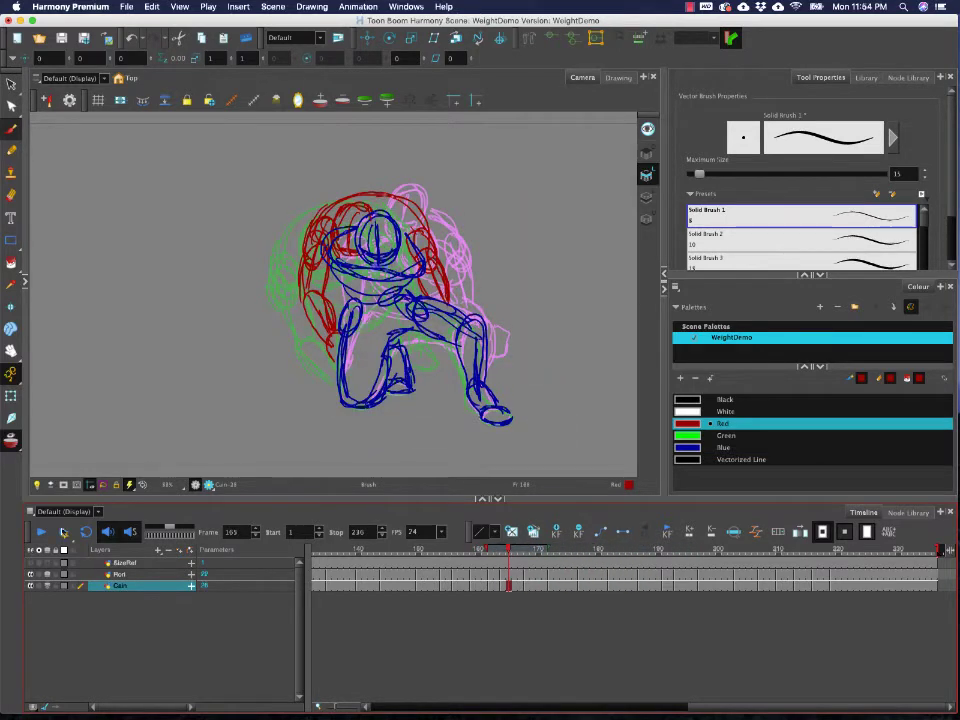
{"action": "left_click", "coordinate": [40, 533]}
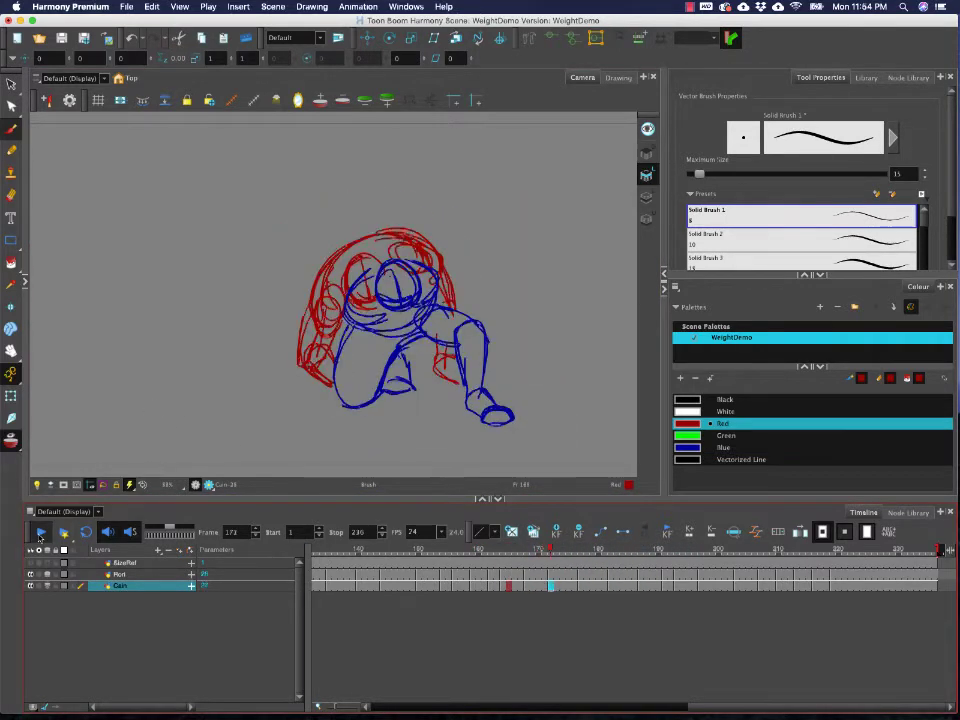
{"action": "left_click", "coordinate": [40, 536]}
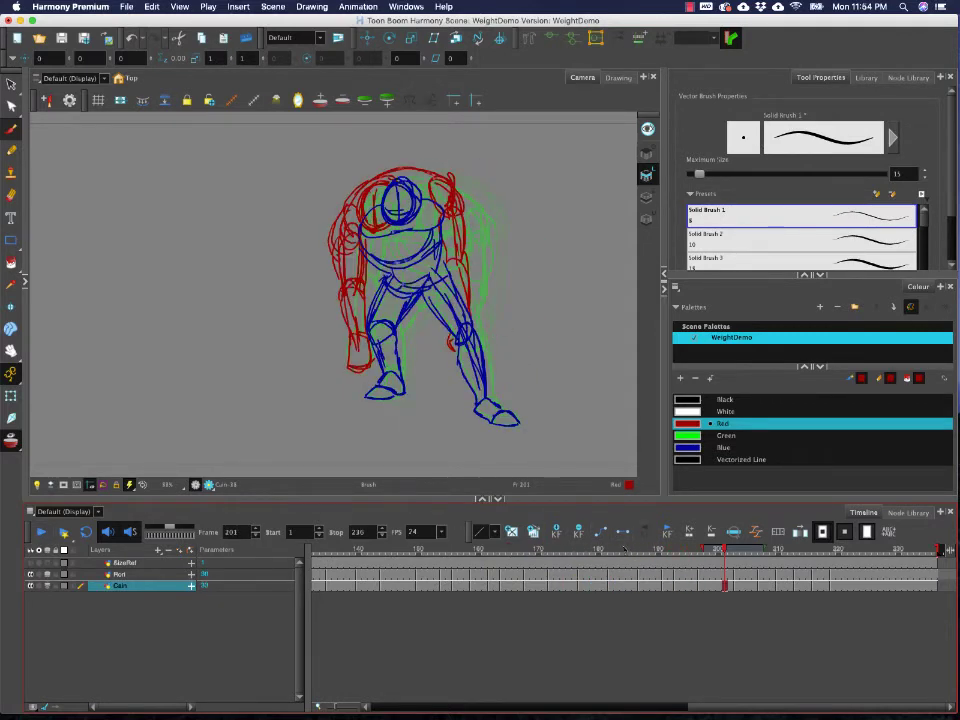
- Go to frame 185 and undo the redrawing of Cain's head
{"action": "left_click_drag", "start_coordinate": [625, 549], "coordinate": [632, 551]}
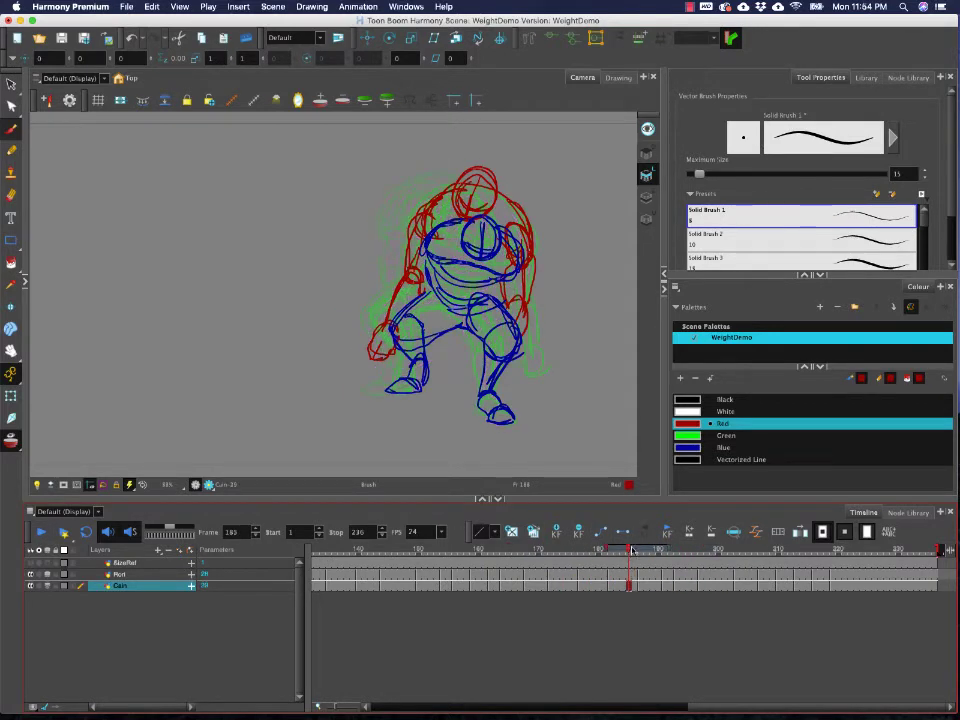
{"action": "key", "text": "super+z"}
{"action": "left_click_drag", "start_coordinate": [485, 210], "coordinate": [458, 242]}
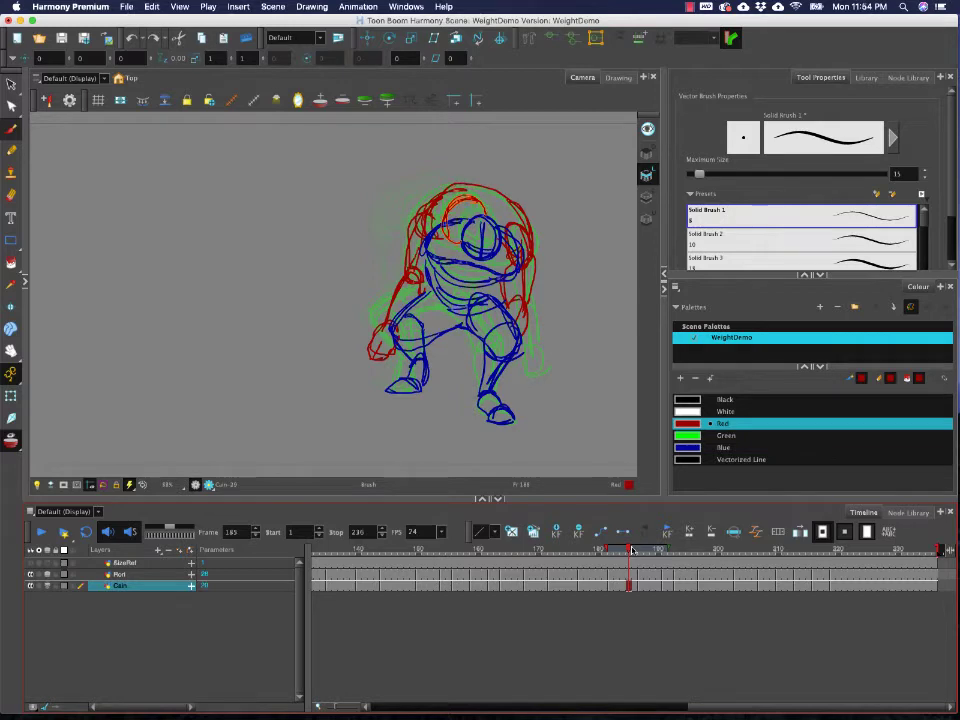
- Play back the animation from an earlier frame through the final standing pose
{"action": "left_click_drag", "start_coordinate": [632, 551], "coordinate": [478, 552]}
{"action": "left_click", "coordinate": [41, 532]}
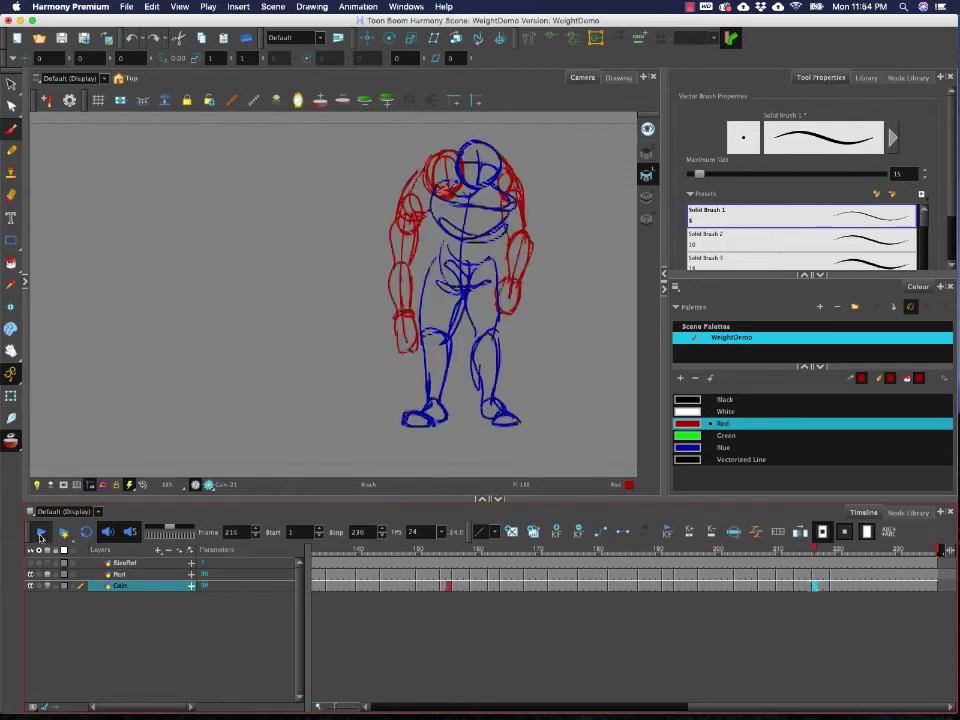
{"action": "left_click", "coordinate": [40, 534]}
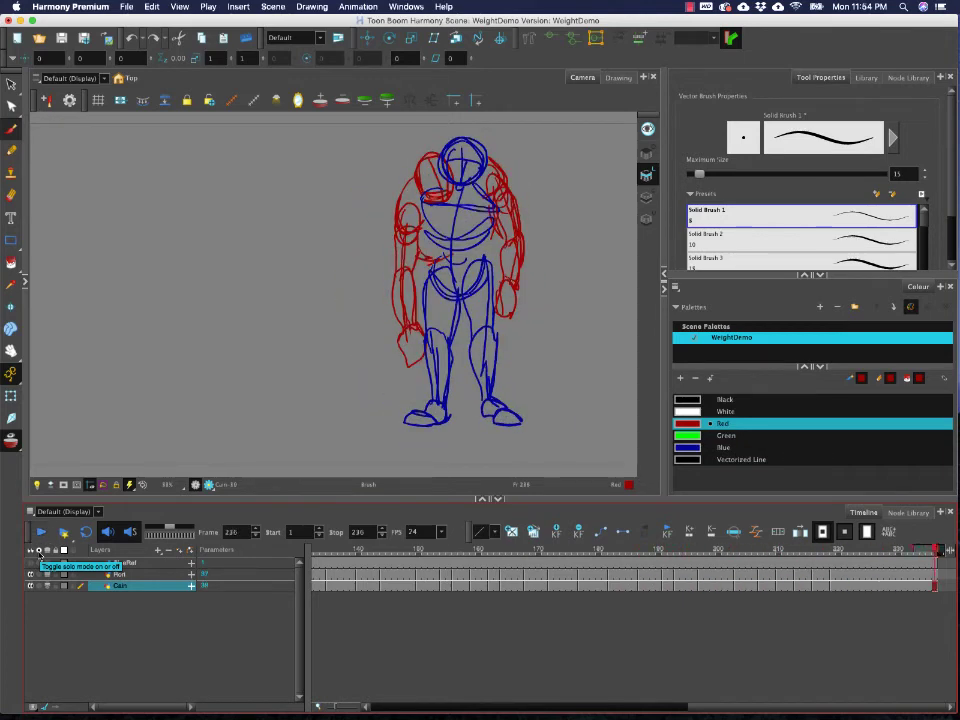
- Delete the red arm on the drawing's left side on frame 213 and redraw it with the hand swung outward
{"action": "mouse_move", "coordinate": [765, 561]}
{"action": "left_mouse_down"}
{"action": "mouse_move", "coordinate": [688, 565]}
{"action": "mouse_move", "coordinate": [808, 566]}
{"action": "mouse_move", "coordinate": [765, 565]}
{"action": "mouse_move", "coordinate": [797, 565]}
{"action": "left_mouse_up"}
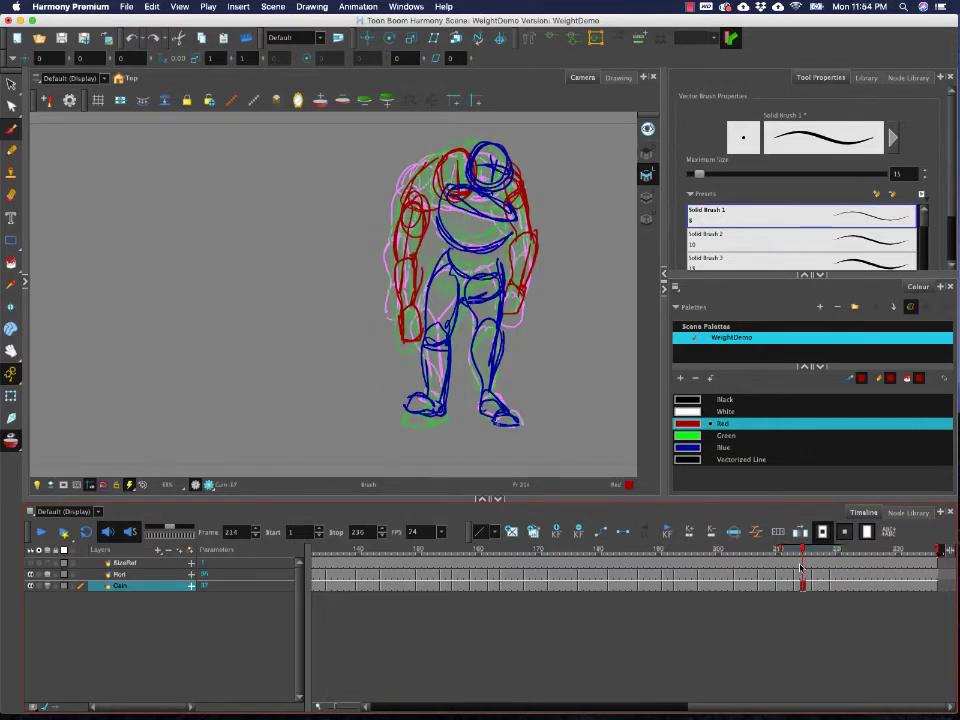
{"action": "key", "text": "alt+s"}
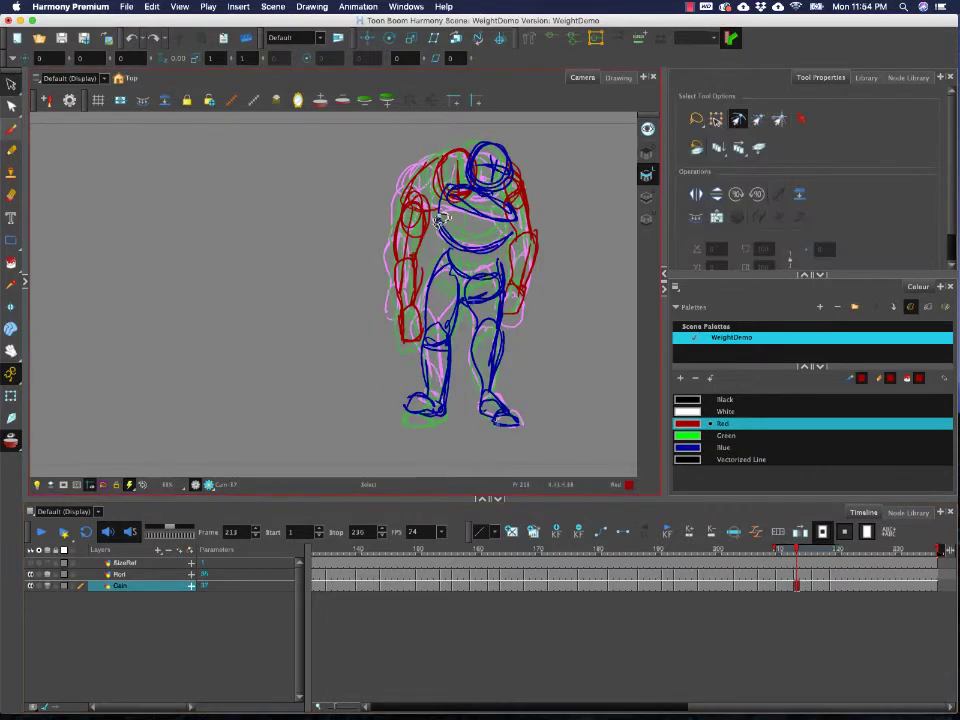
{"action": "left_click", "coordinate": [388, 224]}
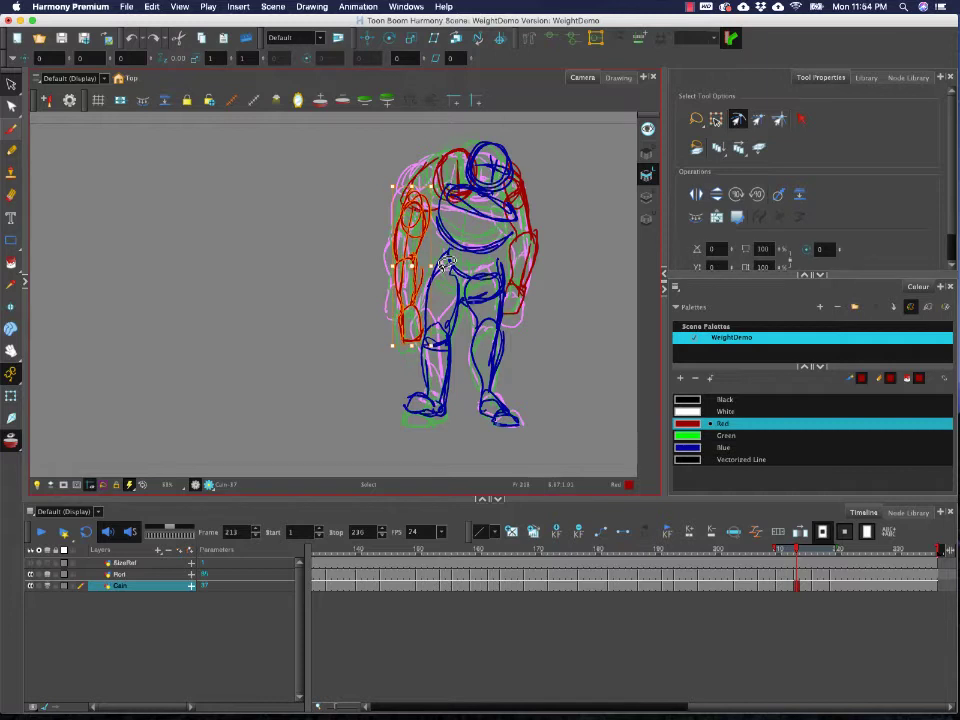
{"action": "key", "text": "Delete"}
{"action": "left_click", "coordinate": [14, 130]}
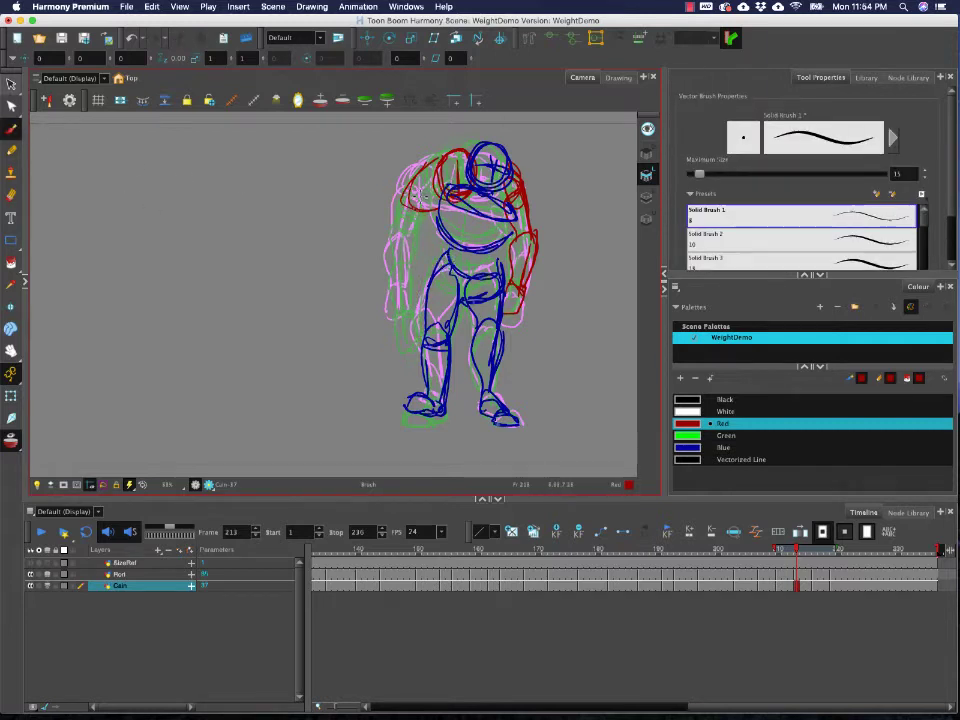
{"action": "mouse_move", "coordinate": [415, 187]}
{"action": "left_mouse_down"}
{"action": "mouse_move", "coordinate": [405, 202]}
{"action": "mouse_move", "coordinate": [420, 206]}
{"action": "mouse_move", "coordinate": [407, 310]}
{"action": "left_mouse_up"}
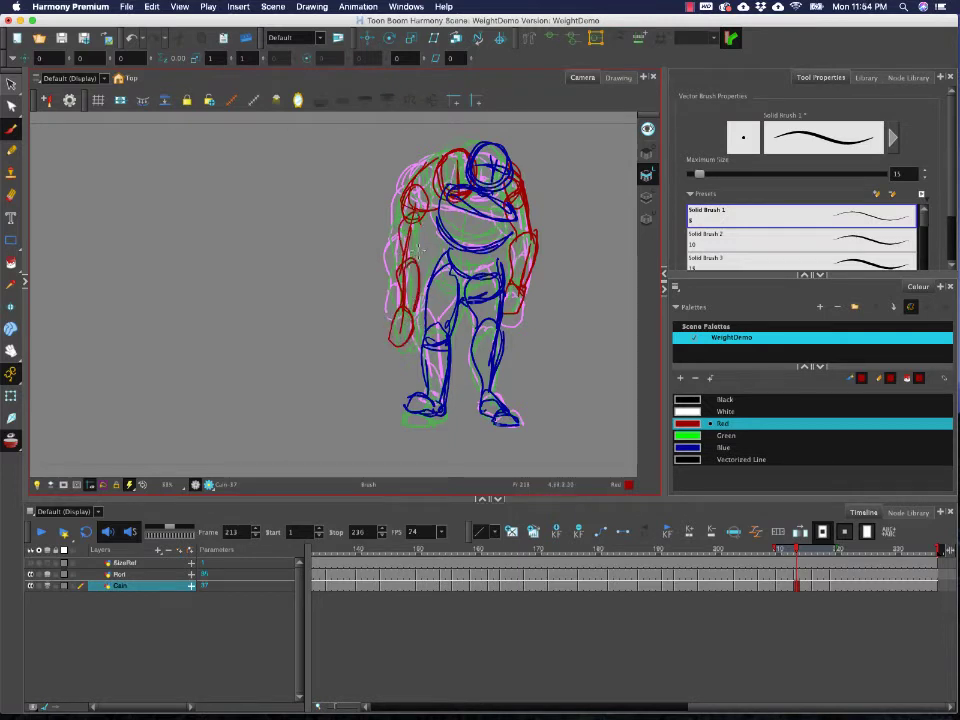
- Delete the red arm on the drawing's left side on frame 216 and redraw it with the hand swung in over the knee
{"action": "left_click", "coordinate": [815, 587]}
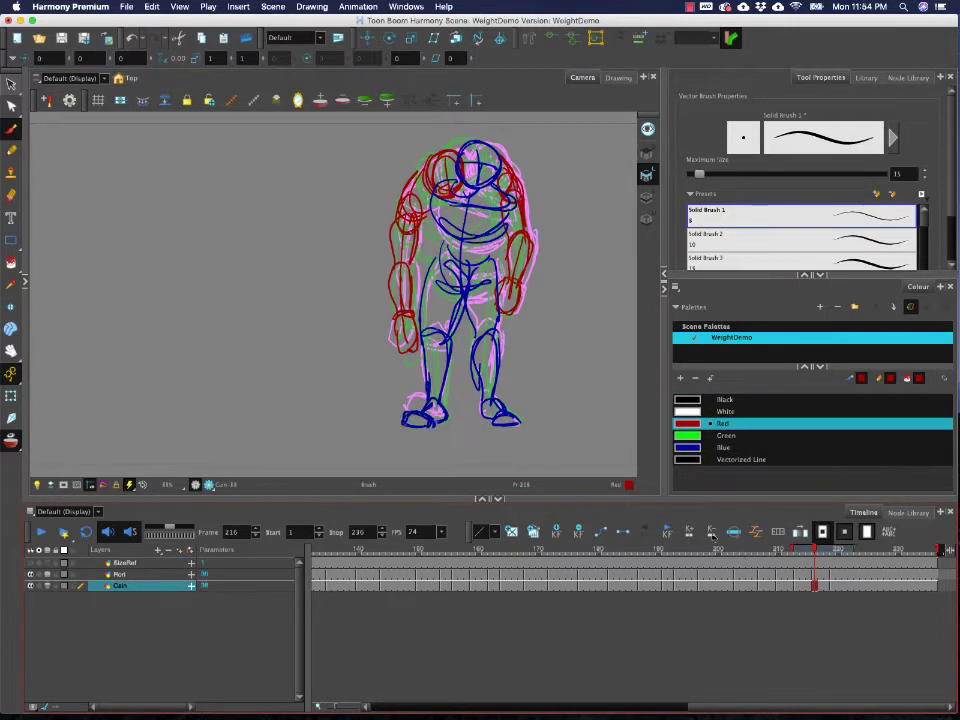
{"action": "key", "text": "alt+s"}
{"action": "left_click", "coordinate": [397, 228]}
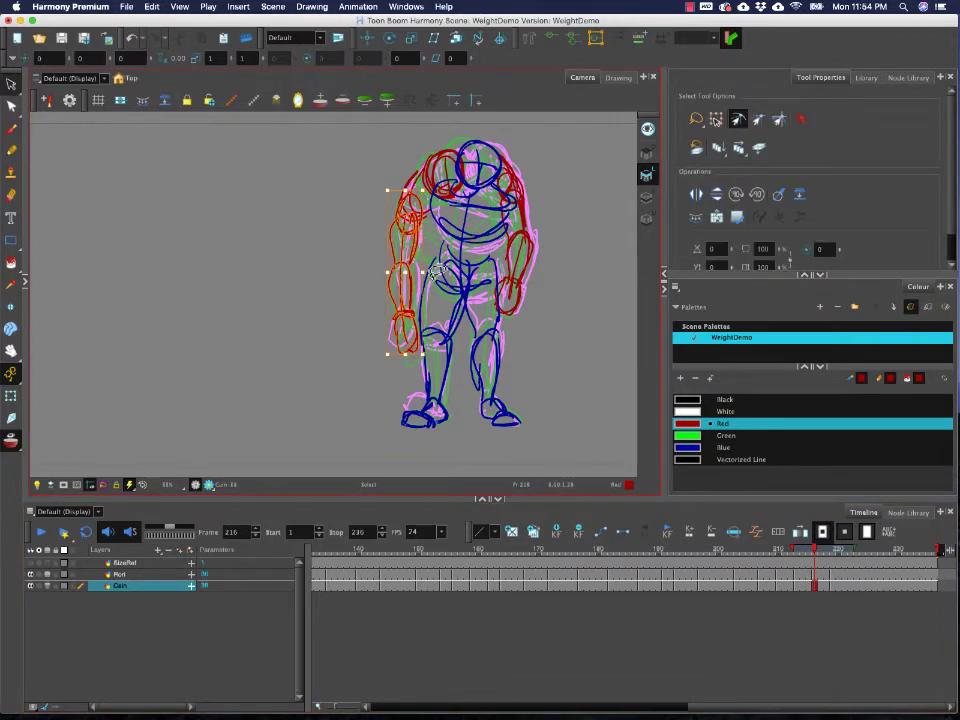
{"action": "key", "text": "Delete"}
{"action": "left_click", "coordinate": [10, 128]}
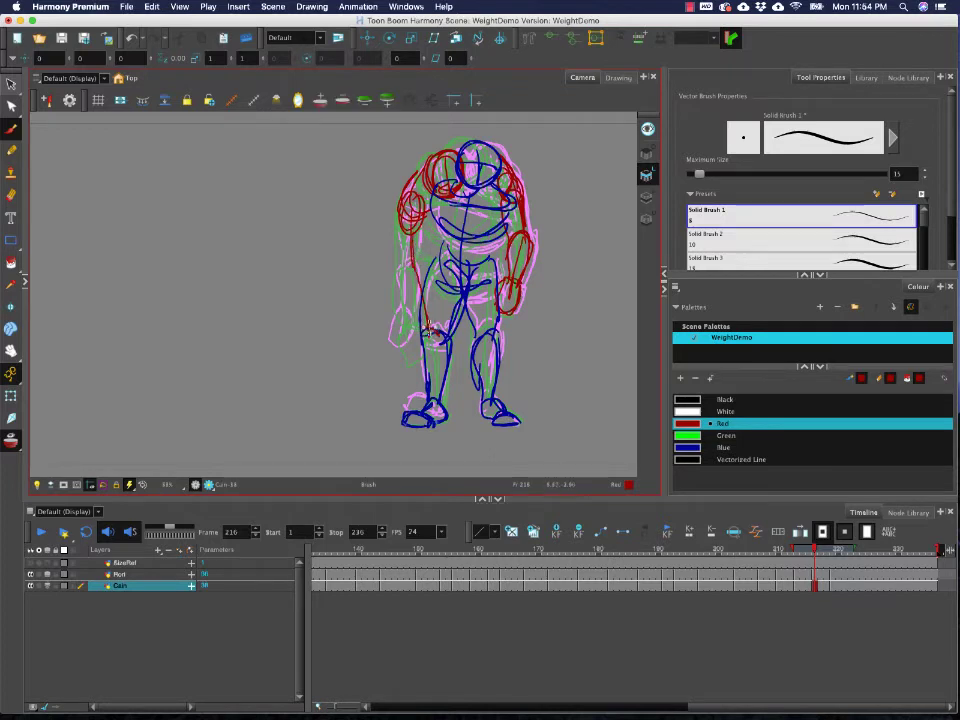
{"action": "left_click_drag", "start_coordinate": [420, 332], "coordinate": [432, 318]}
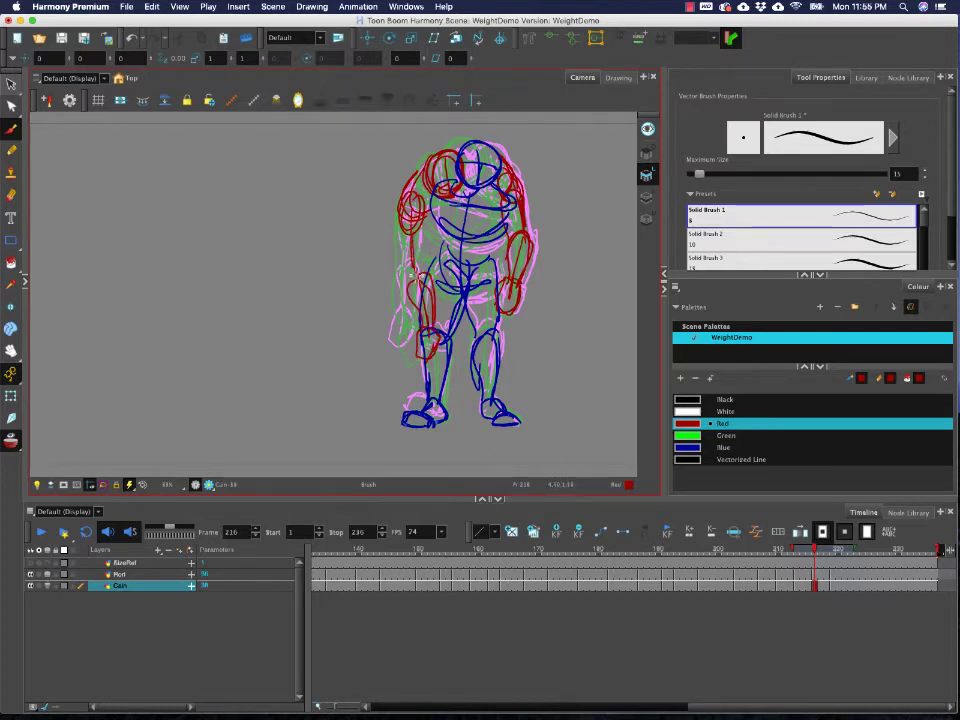
{"action": "left_click_drag", "start_coordinate": [413, 277], "coordinate": [421, 266]}
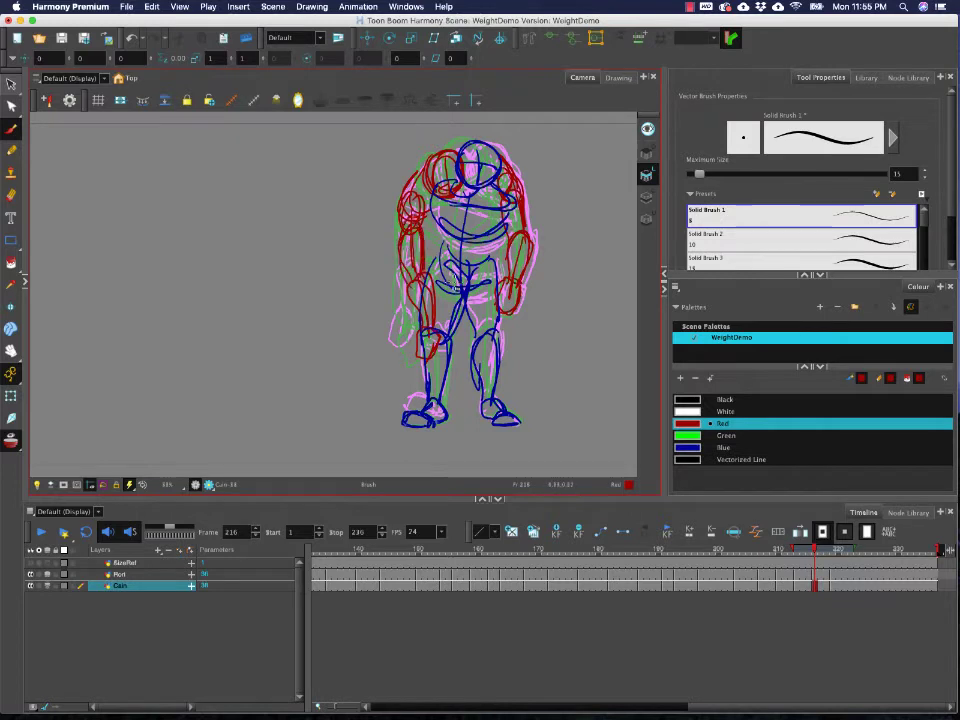
- Select the redrawn forearm and hand on frame 216 and reposition them slightly upward
{"action": "left_click", "coordinate": [10, 84]}
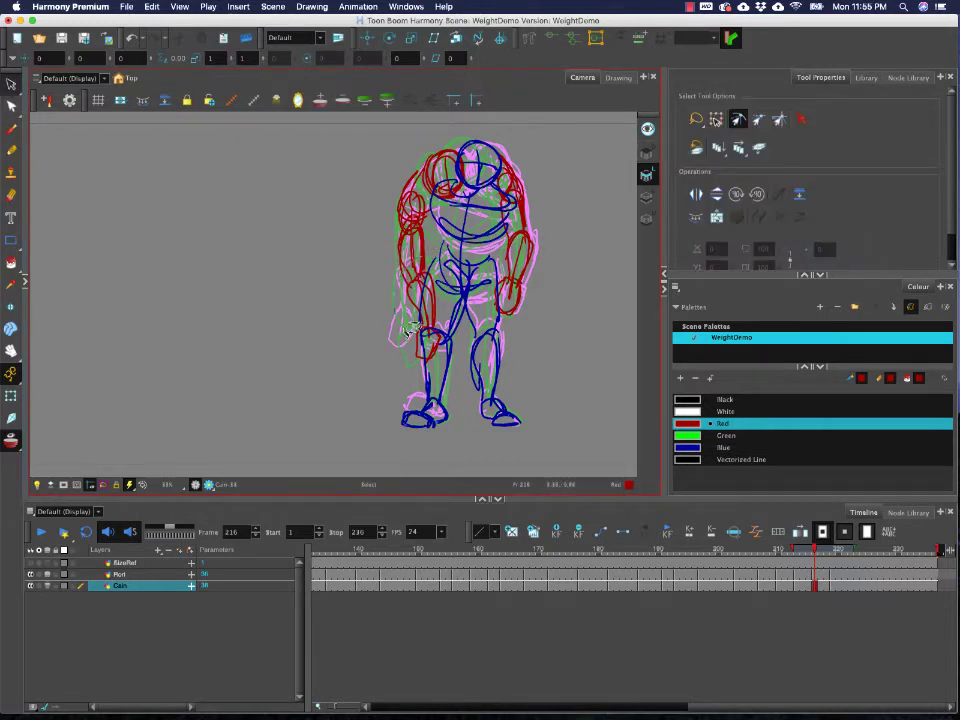
{"action": "left_click", "coordinate": [432, 290]}
{"action": "left_click_drag", "start_coordinate": [434, 287], "coordinate": [437, 281]}
{"action": "left_click", "coordinate": [397, 316]}
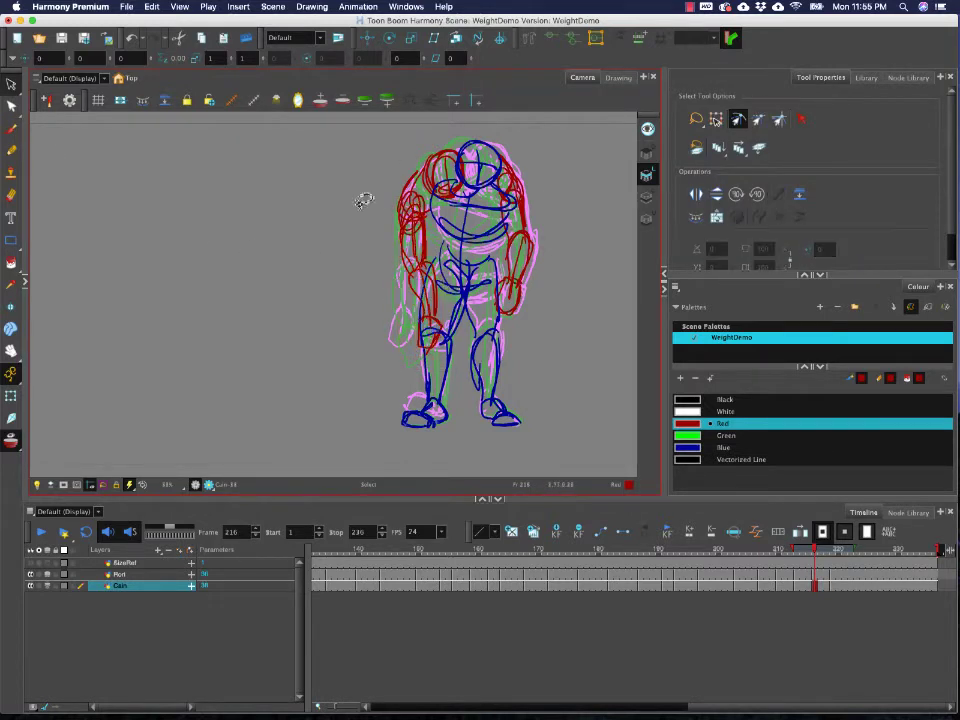
- Clear Cain's cells from frame 219 to frame 224
{"action": "left_click", "coordinate": [838, 551]}
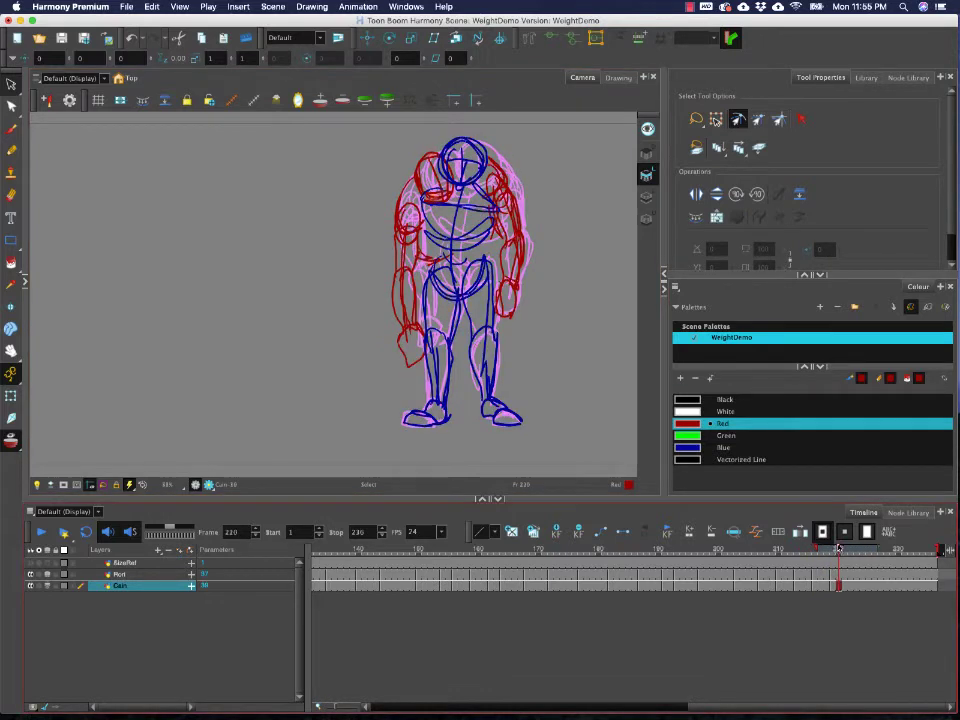
{"action": "left_click", "coordinate": [832, 590]}
{"action": "left_click", "coordinate": [867, 586]}
{"action": "left_click", "coordinate": [835, 588]}
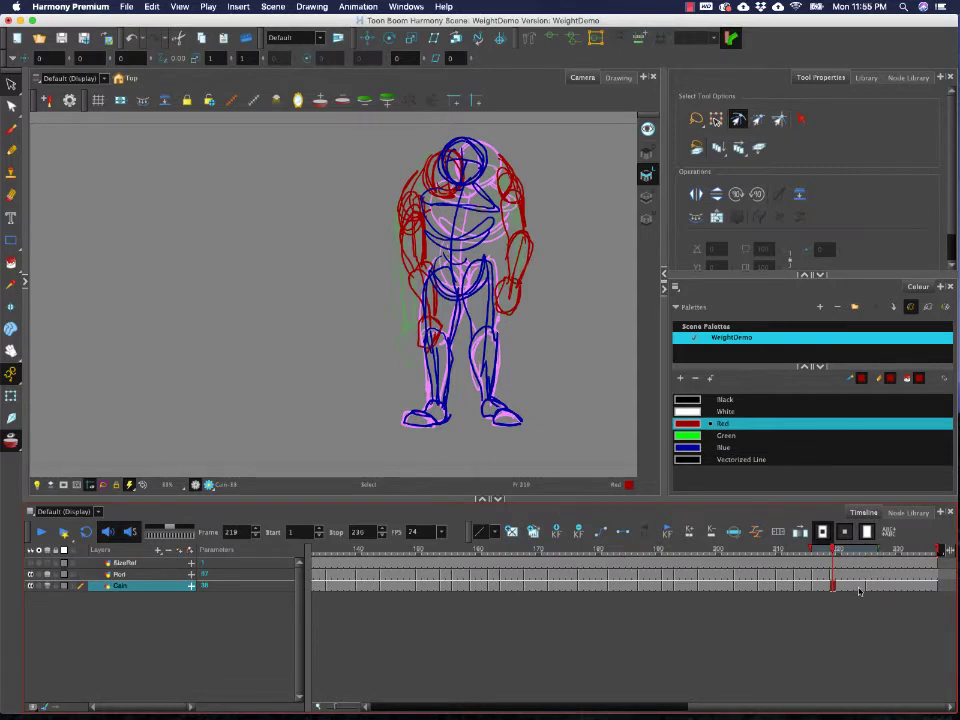
{"action": "key", "text": "Delete"}
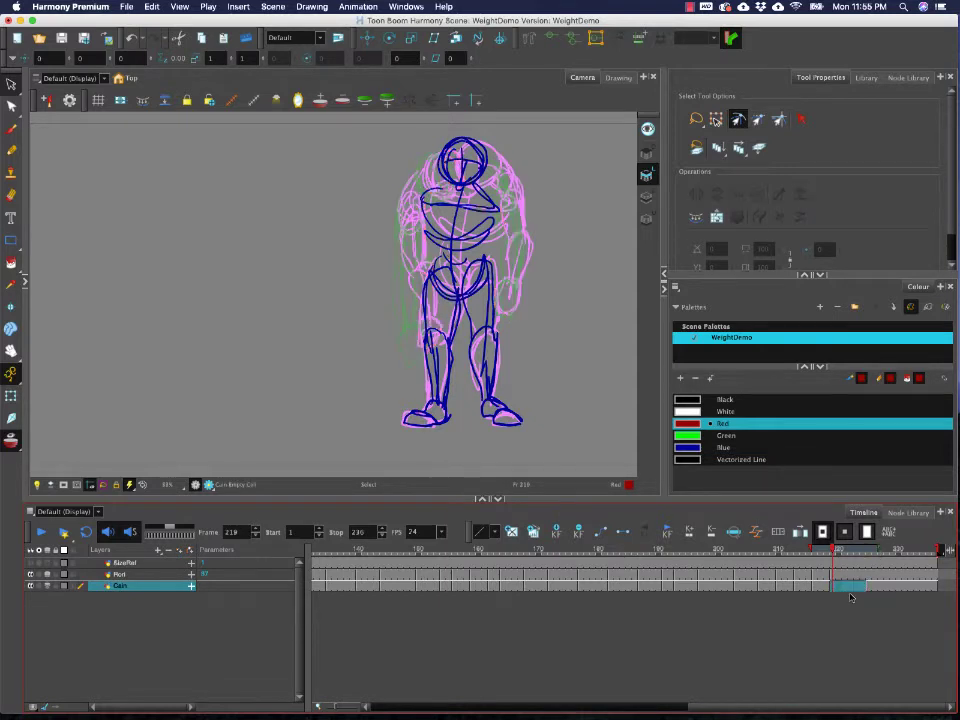
- Redraw Cain's head, shoulders and the arm on the drawing's left side in red on frame 219
{"action": "key", "text": "alt+b"}
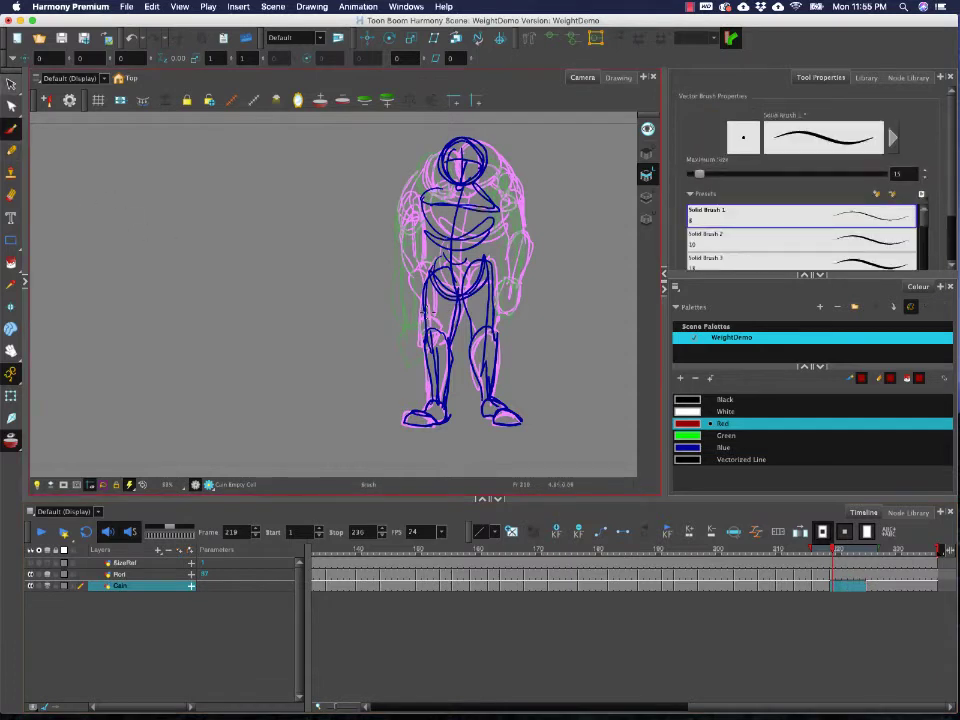
{"action": "mouse_move", "coordinate": [424, 326]}
{"action": "left_mouse_down"}
{"action": "mouse_move", "coordinate": [412, 345]}
{"action": "mouse_move", "coordinate": [410, 318]}
{"action": "left_mouse_up"}
{"action": "mouse_move", "coordinate": [403, 270]}
{"action": "left_mouse_down"}
{"action": "mouse_move", "coordinate": [411, 213]}
{"action": "mouse_move", "coordinate": [423, 258]}
{"action": "mouse_move", "coordinate": [401, 205]}
{"action": "mouse_move", "coordinate": [411, 238]}
{"action": "mouse_move", "coordinate": [396, 210]}
{"action": "left_mouse_up"}
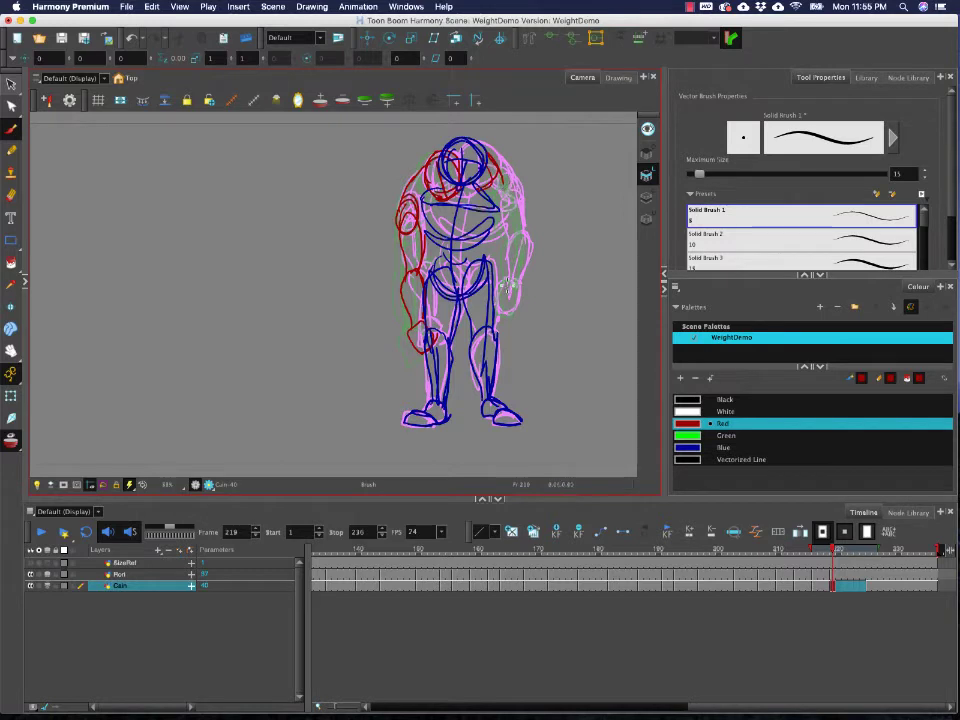
- Draw the carried figure's second hanging arm, from shoulder to hand, in red on frame 219 of the Cain layer
{"action": "left_click_drag", "start_coordinate": [505, 285], "coordinate": [533, 237]}
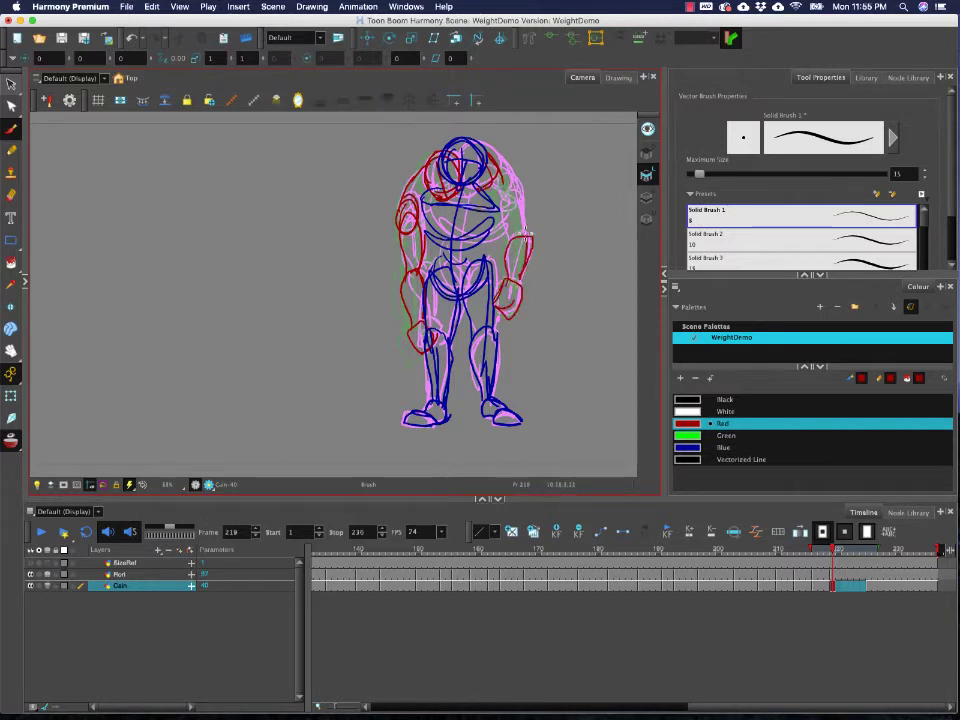
{"action": "left_click_drag", "start_coordinate": [506, 198], "coordinate": [512, 238]}
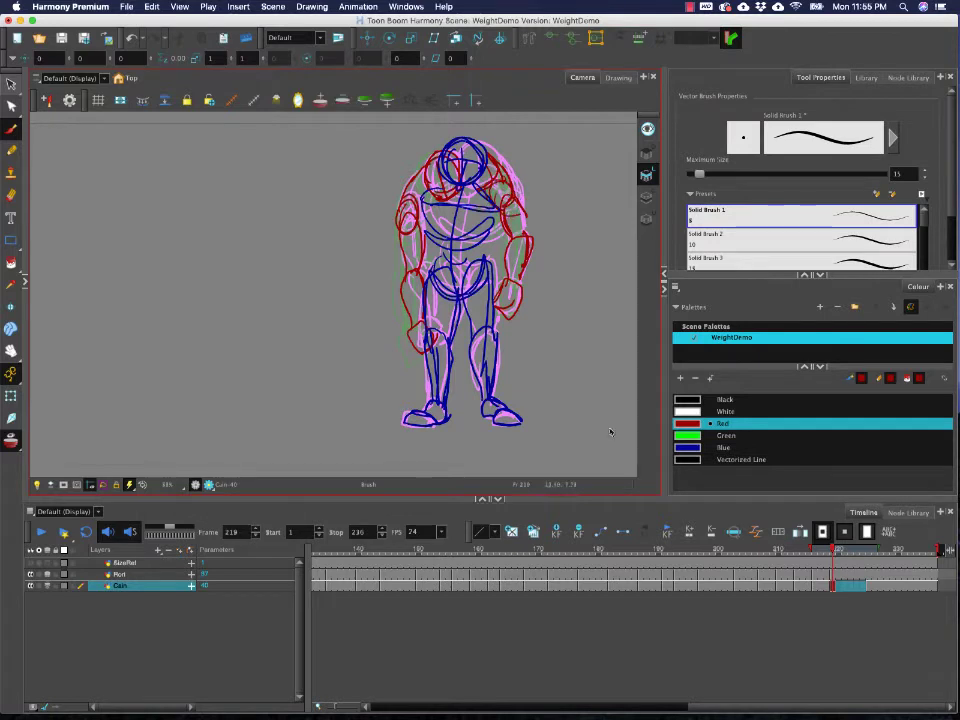
- Extend the new Cain drawing's exposure over the empty frames up to 224, and shift its end earlier so the following pose starts sooner
{"action": "left_click", "coordinate": [864, 587]}
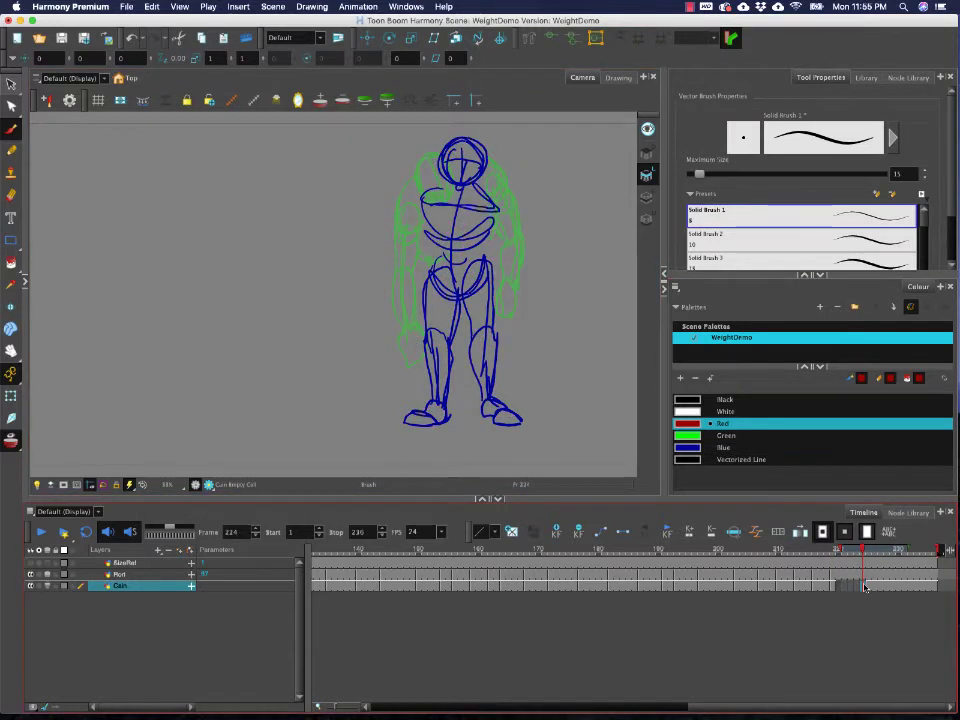
{"action": "key", "text": "F5"}
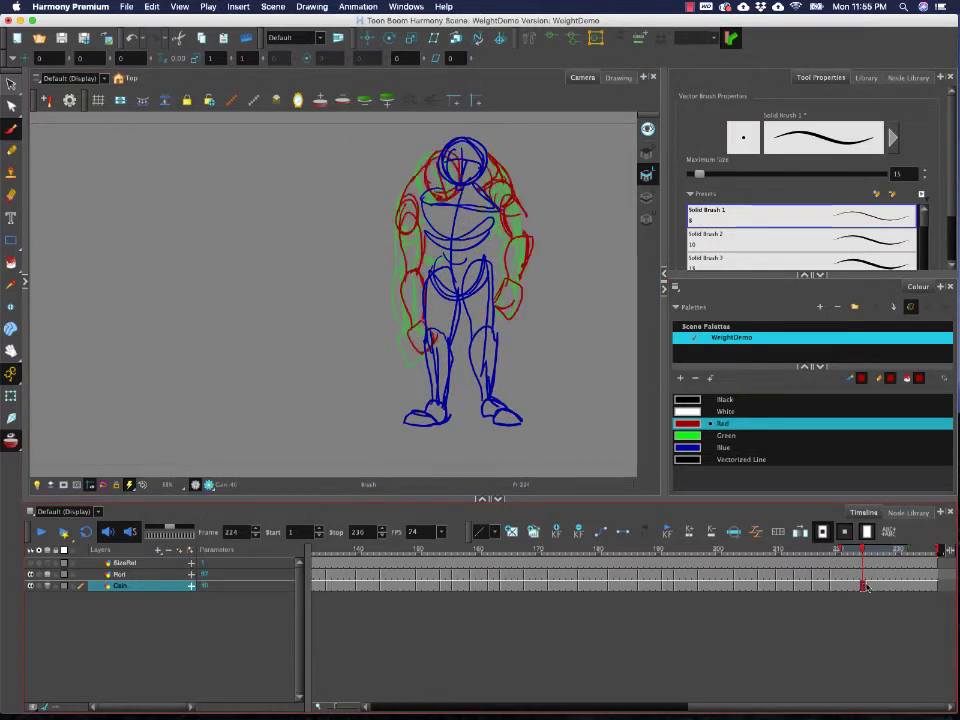
{"action": "left_click", "coordinate": [868, 587]}
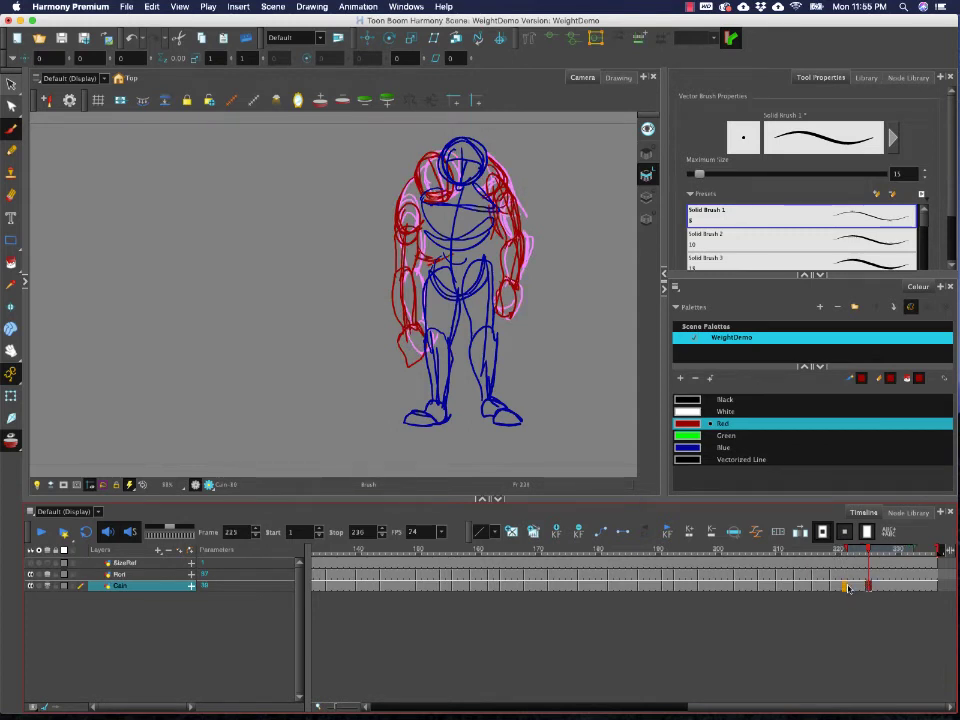
{"action": "left_click", "coordinate": [858, 587]}
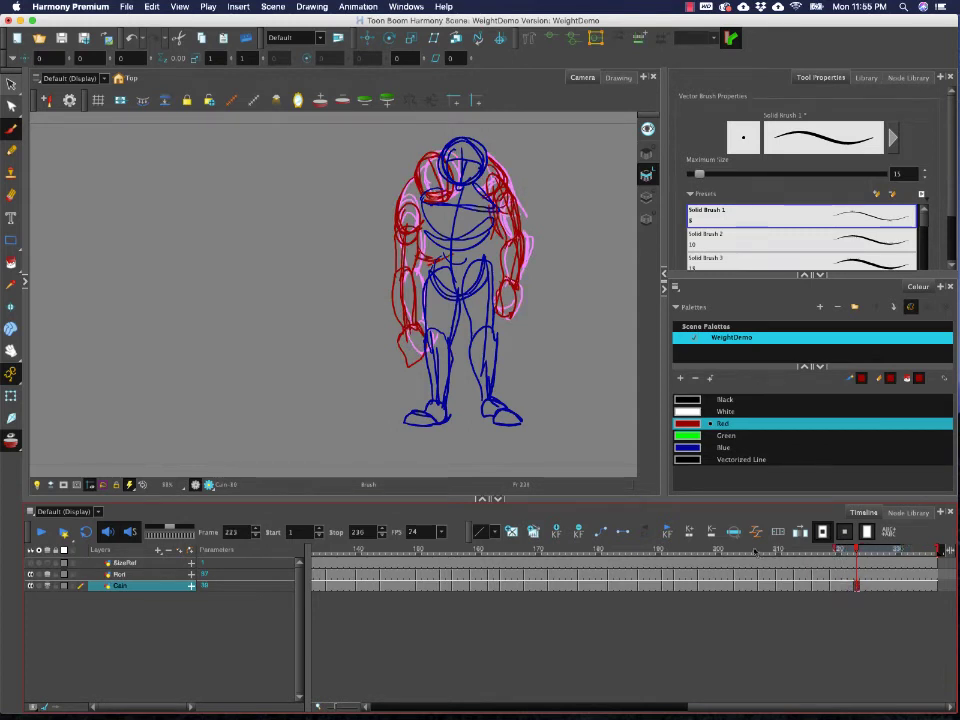
- Play back the standing-up section of the animation to review the timing of the final poses
{"action": "left_click", "coordinate": [755, 551]}
{"action": "left_click", "coordinate": [41, 532]}
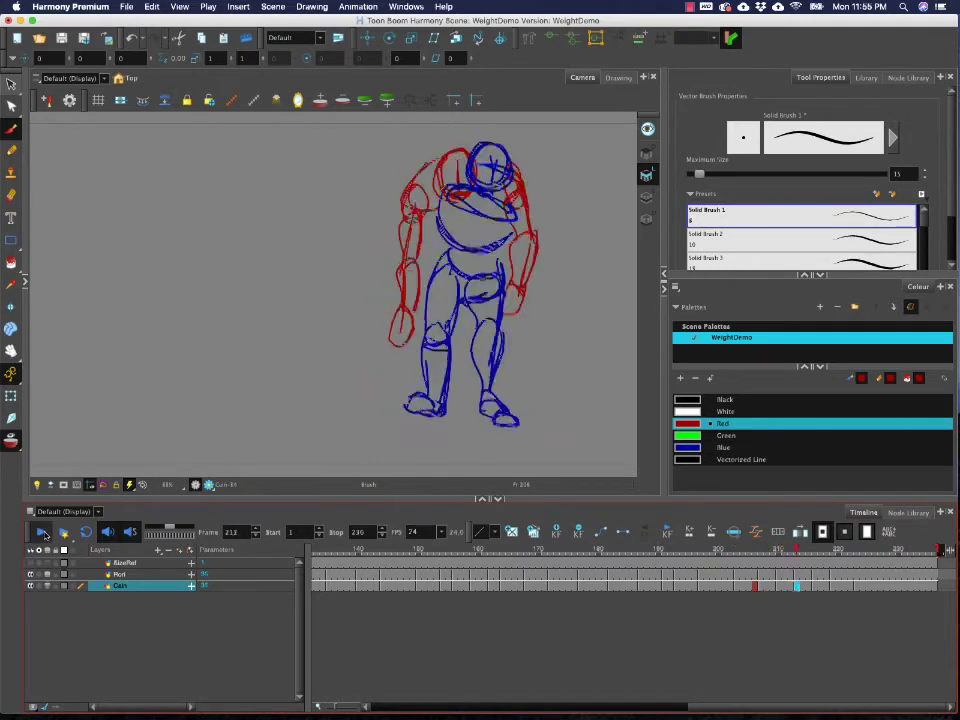
{"action": "left_click", "coordinate": [43, 535]}
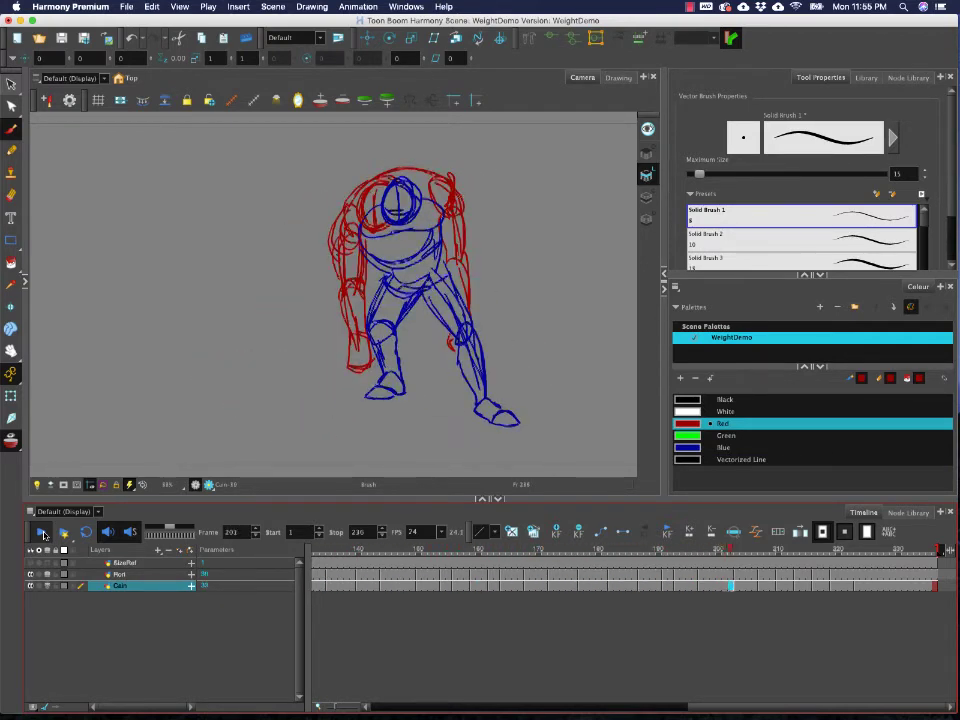
{"action": "left_click", "coordinate": [43, 535]}
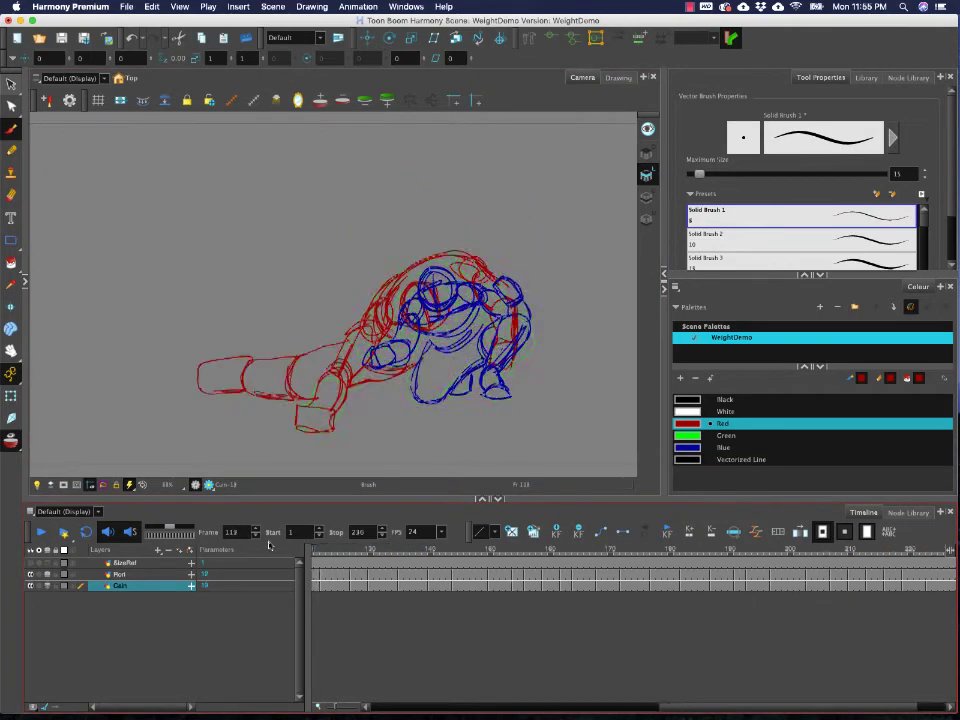
- Delete the blue figure's head from the Rori drawing at frame 162
{"action": "left_click_drag", "start_coordinate": [315, 549], "coordinate": [598, 552]}
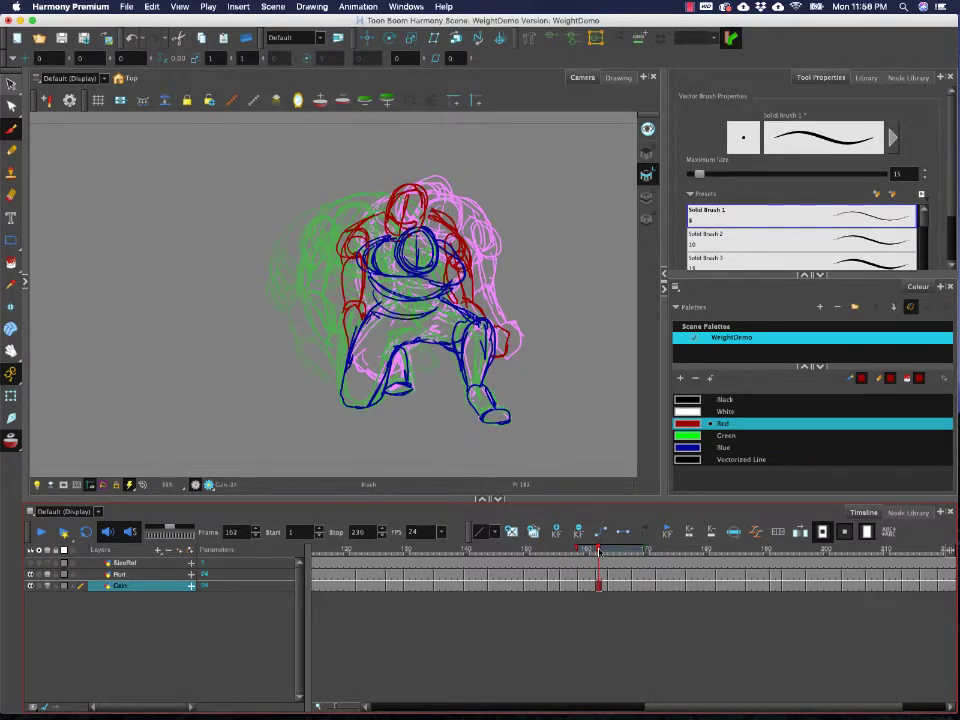
{"action": "left_click", "coordinate": [11, 84]}
{"action": "left_click", "coordinate": [600, 574]}
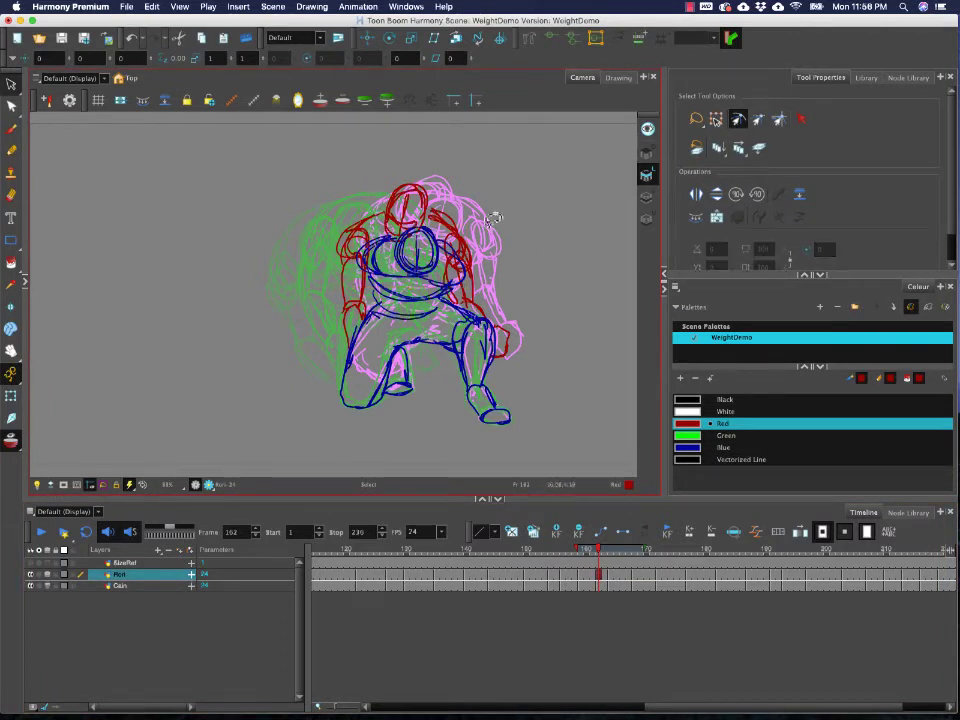
{"action": "left_click", "coordinate": [434, 232]}
{"action": "key", "text": "Delete"}
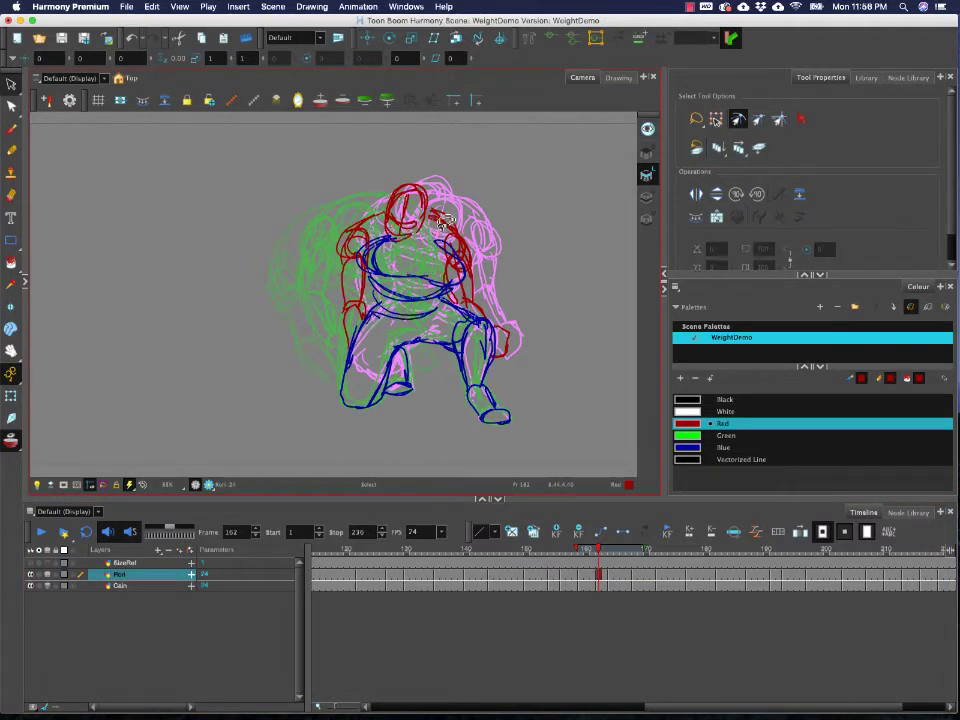
- Turn off onion skinning for the Cain layer and redraw the blue figure's head slightly higher on frame 162 using the Blue swatch
{"action": "left_click", "coordinate": [706, 447]}
{"action": "key", "text": "alt+b"}
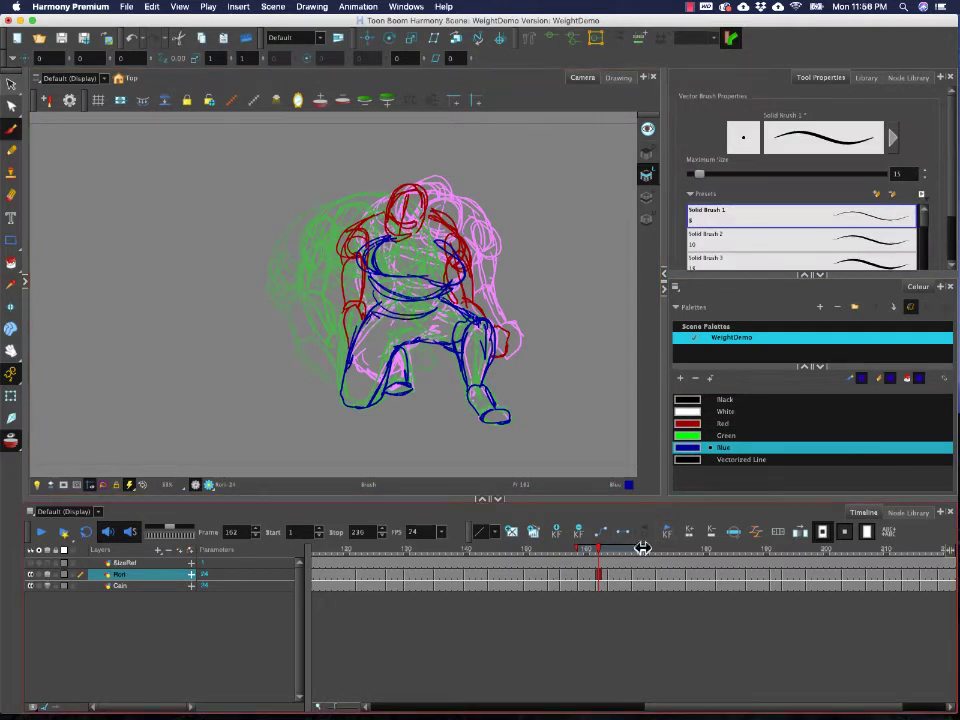
{"action": "left_click", "coordinate": [46, 587]}
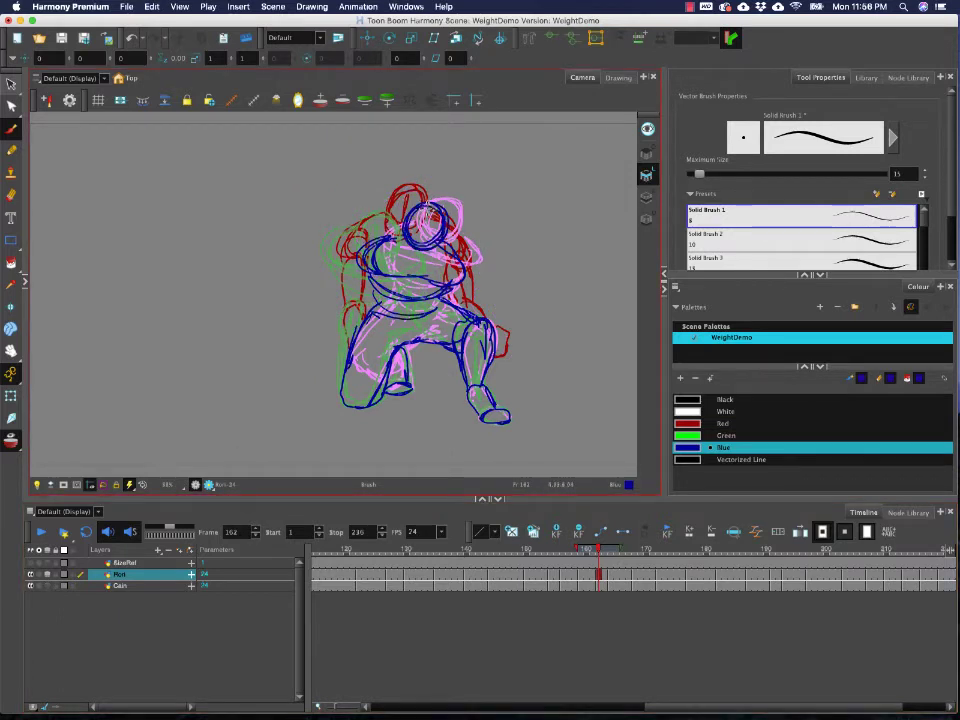
{"action": "mouse_move", "coordinate": [413, 209]}
{"action": "left_mouse_down"}
{"action": "mouse_move", "coordinate": [417, 246]}
{"action": "mouse_move", "coordinate": [428, 209]}
{"action": "left_mouse_up"}
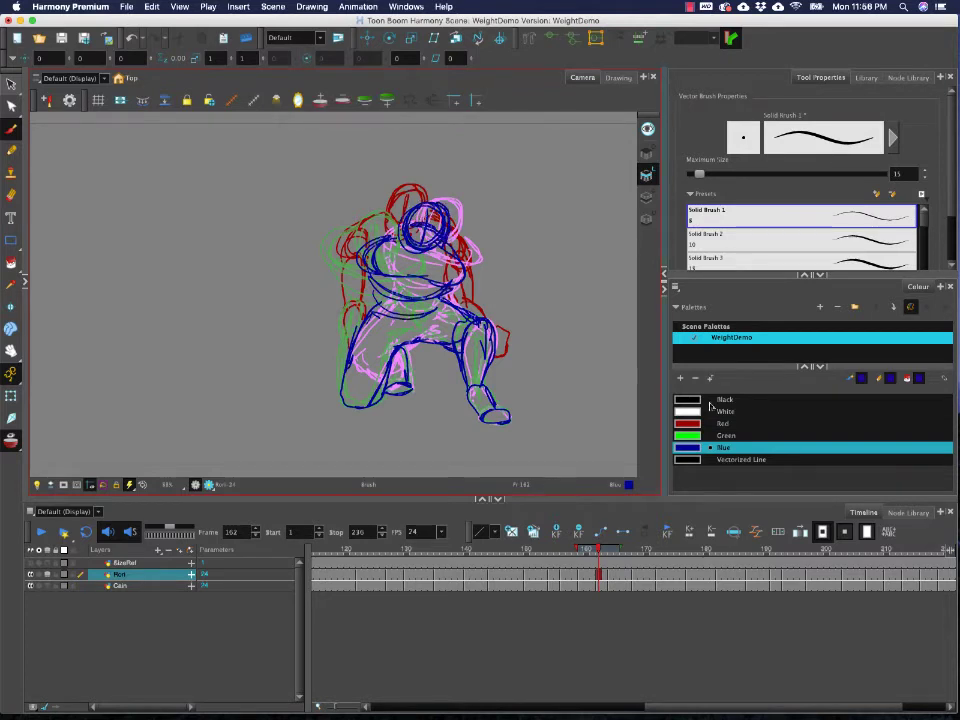
- On frame 164 of the Rori layer, lower the head and complete the upper chest outline, and play back the result
{"action": "mouse_move", "coordinate": [598, 549]}
{"action": "left_mouse_down"}
{"action": "mouse_move", "coordinate": [587, 549]}
{"action": "mouse_move", "coordinate": [616, 549]}
{"action": "mouse_move", "coordinate": [568, 550]}
{"action": "mouse_move", "coordinate": [638, 551]}
{"action": "mouse_move", "coordinate": [611, 550]}
{"action": "left_mouse_up"}
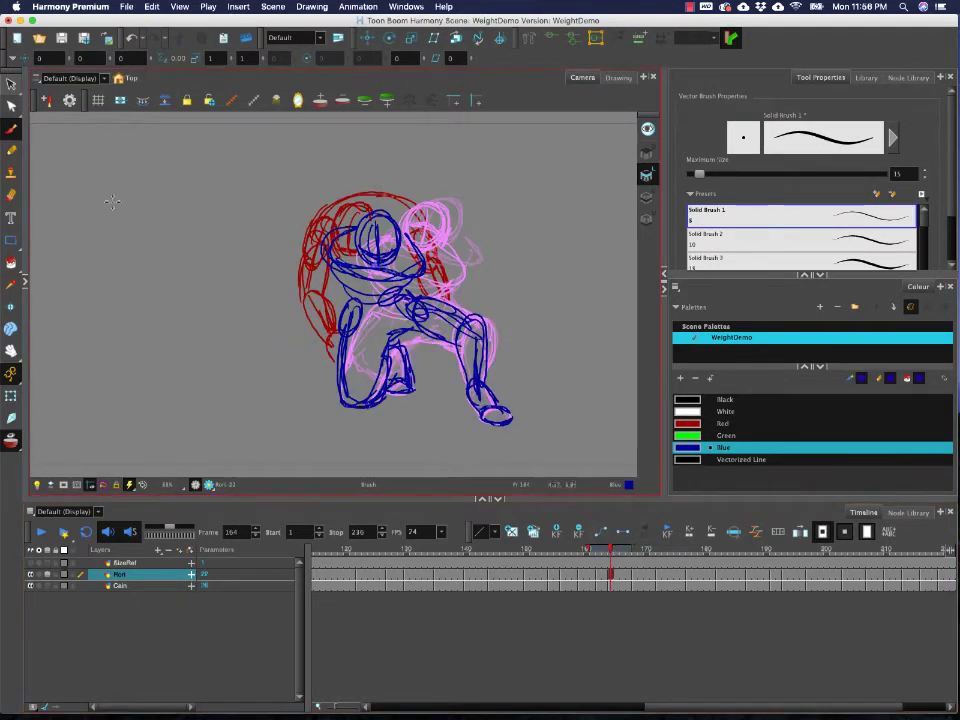
{"action": "key", "text": "alt+s"}
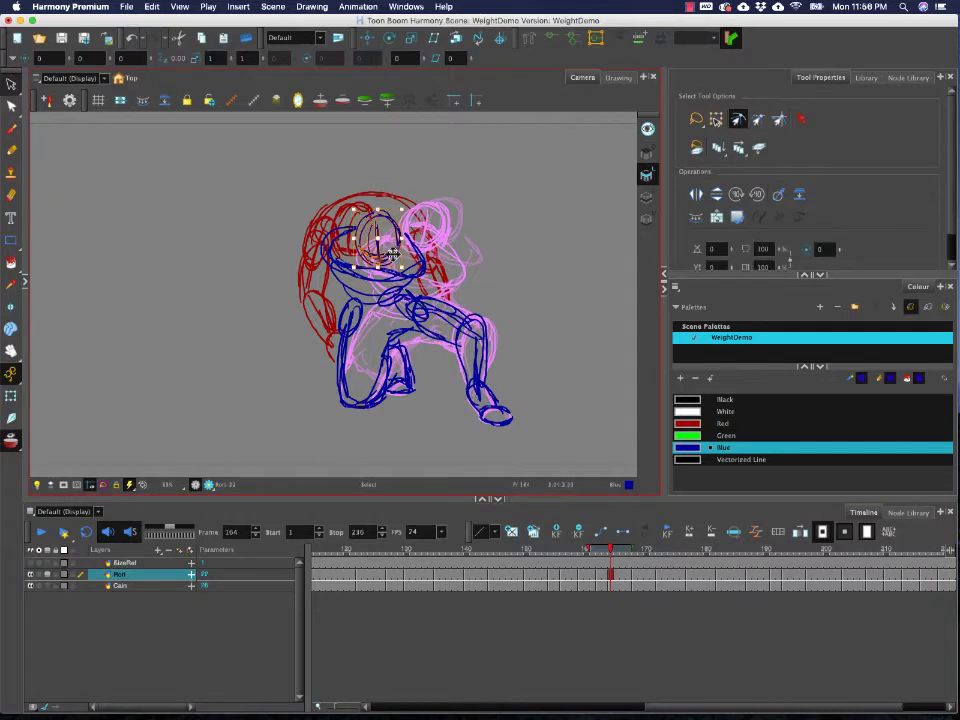
{"action": "left_click", "coordinate": [407, 271]}
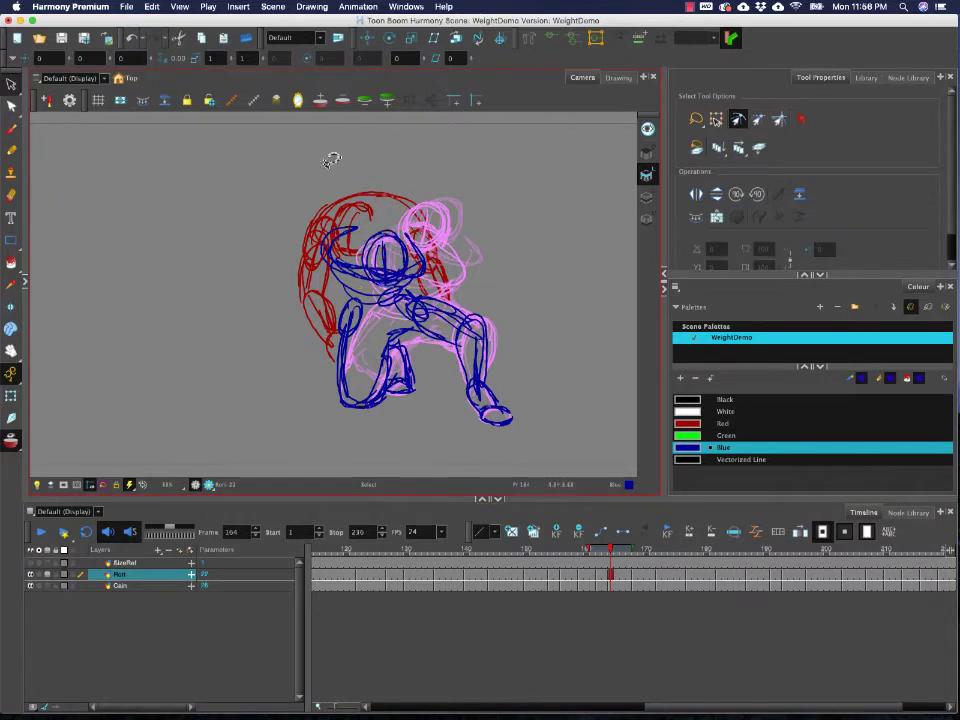
{"action": "key", "text": "alt+b"}
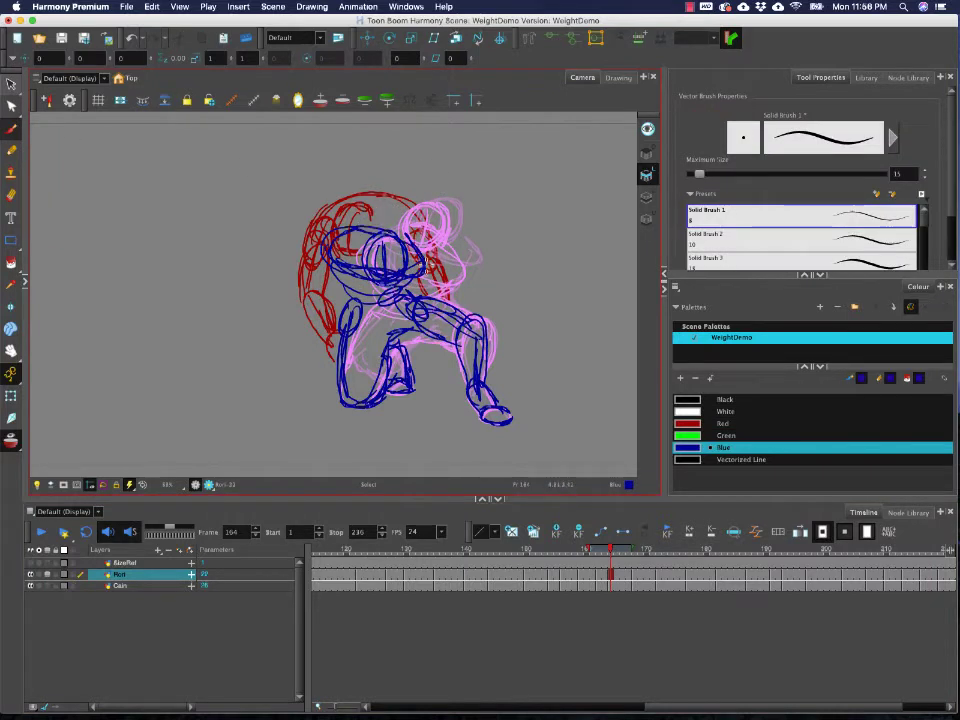
{"action": "left_click", "coordinate": [40, 531]}
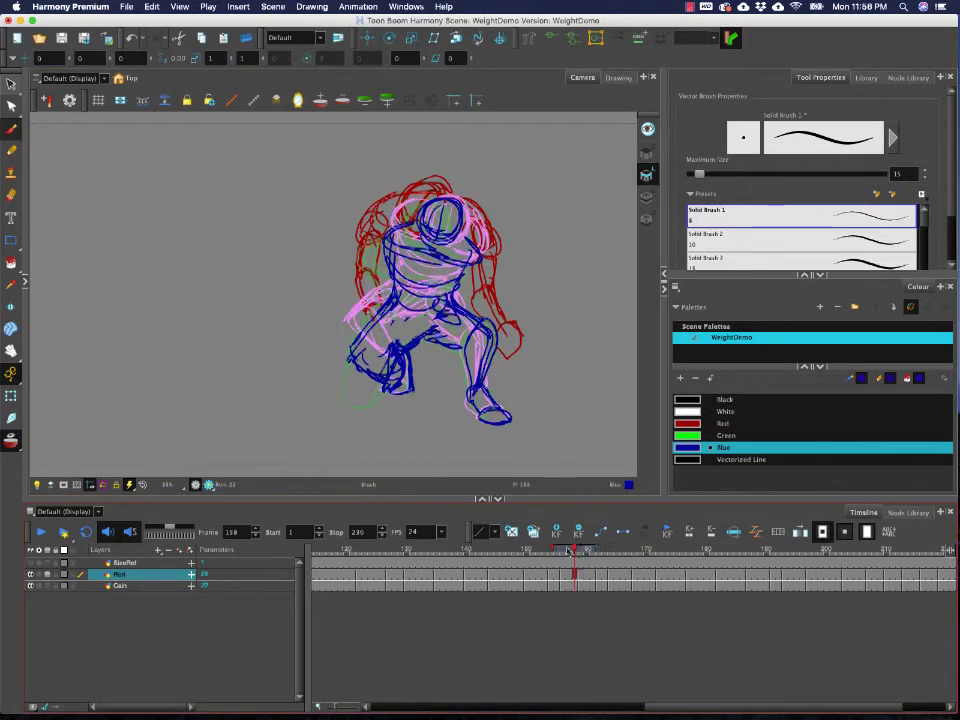
{"action": "left_click", "coordinate": [39, 535]}
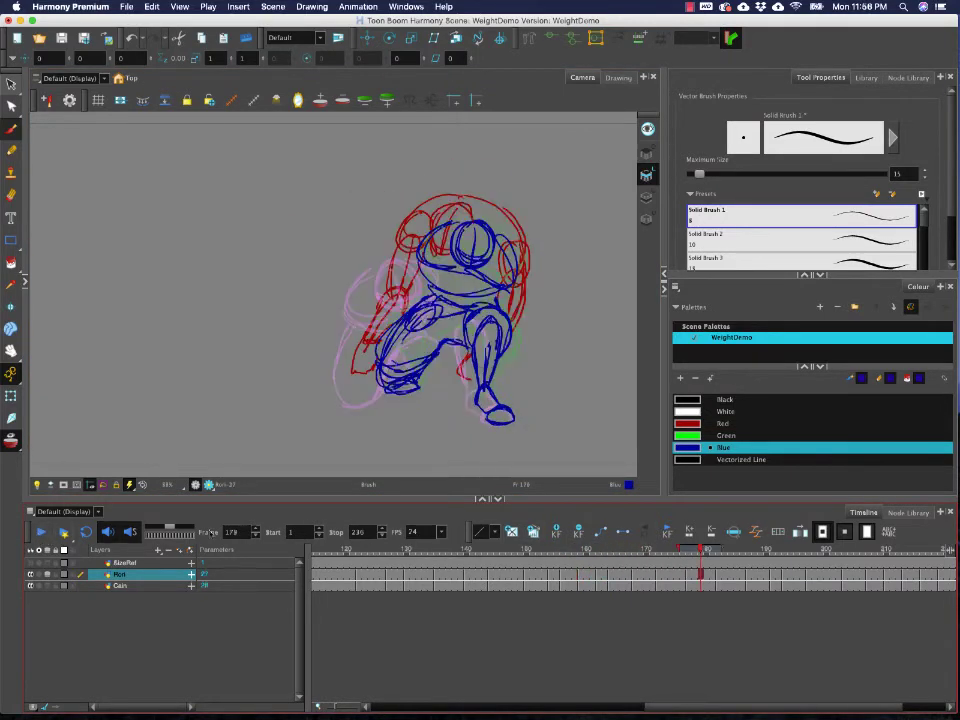
- Raise the blue figure's head slightly on frame 170 of the Rori layer, and play the motion from frame 147
{"action": "mouse_move", "coordinate": [606, 551]}
{"action": "left_mouse_down"}
{"action": "mouse_move", "coordinate": [579, 555]}
{"action": "mouse_move", "coordinate": [616, 572]}
{"action": "mouse_move", "coordinate": [645, 570]}
{"action": "mouse_move", "coordinate": [598, 574]}
{"action": "mouse_move", "coordinate": [662, 578]}
{"action": "mouse_move", "coordinate": [646, 582]}
{"action": "left_mouse_up"}
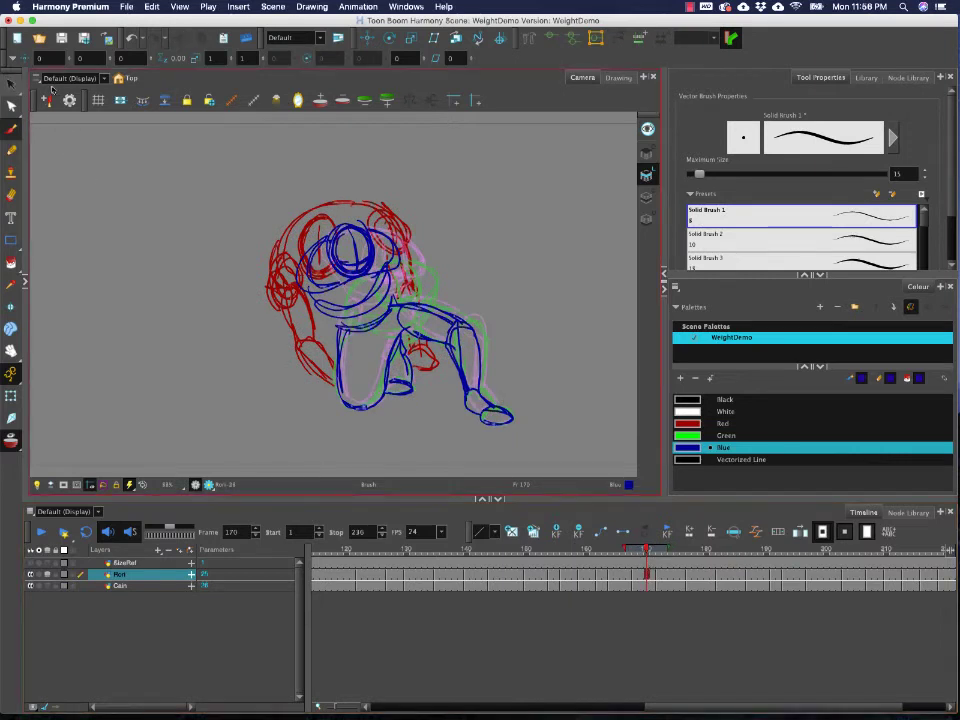
{"action": "key", "text": "alt+s"}
{"action": "left_click", "coordinate": [349, 262]}
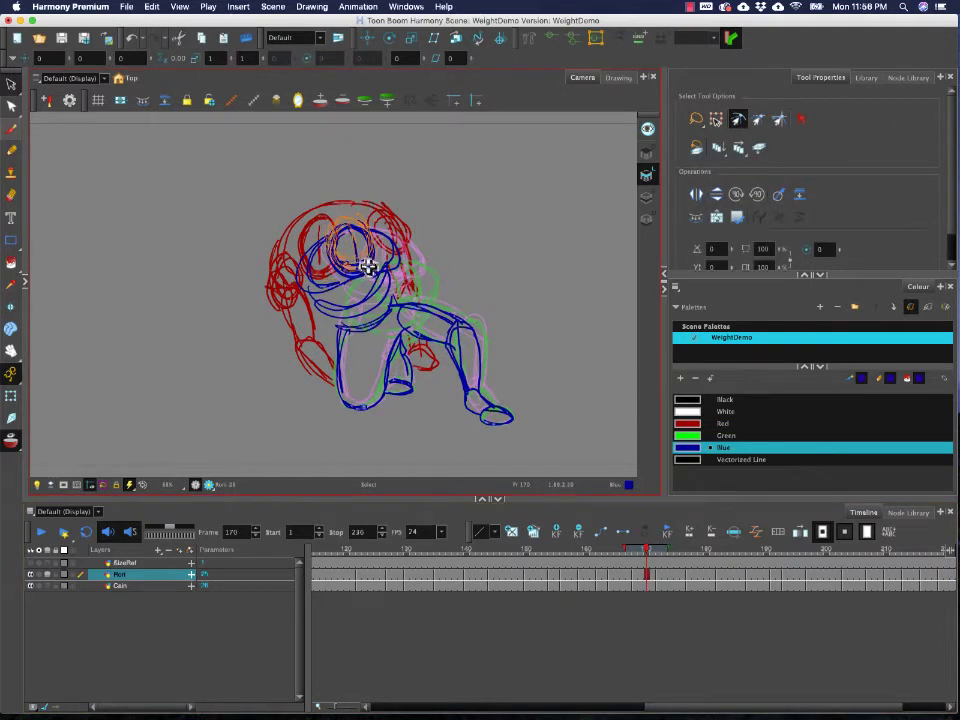
{"action": "left_click", "coordinate": [431, 199]}
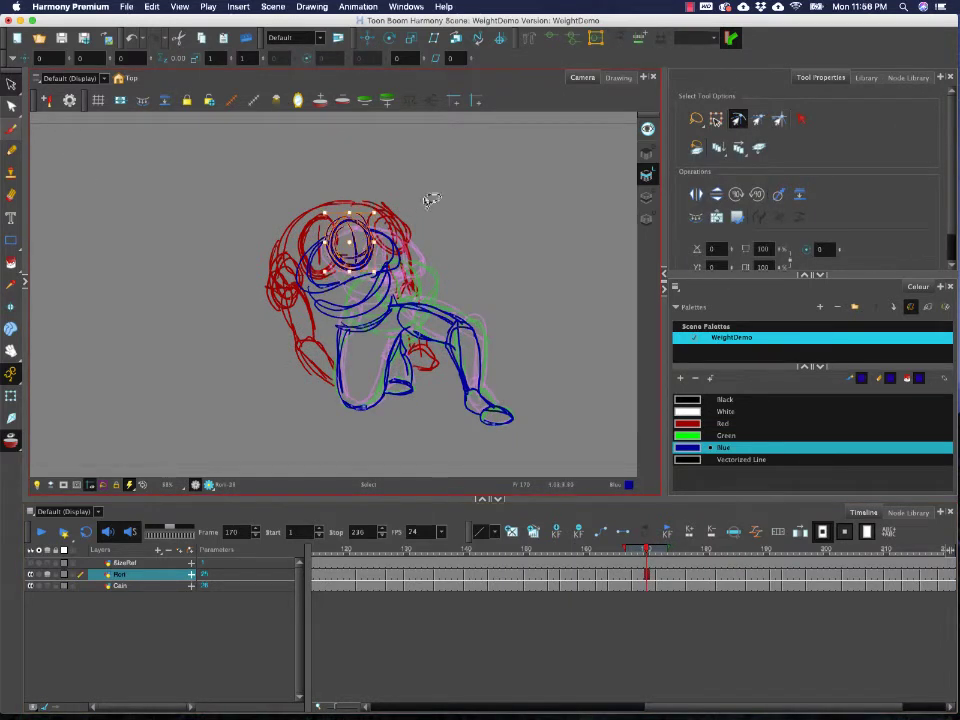
{"action": "left_click", "coordinate": [508, 550]}
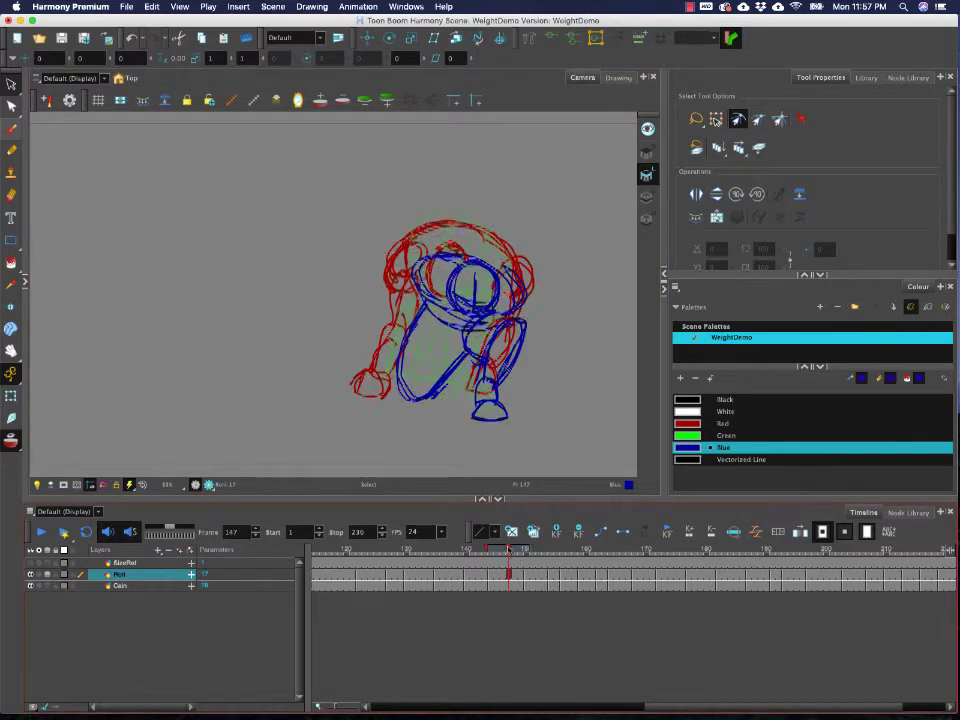
{"action": "left_click", "coordinate": [40, 533]}
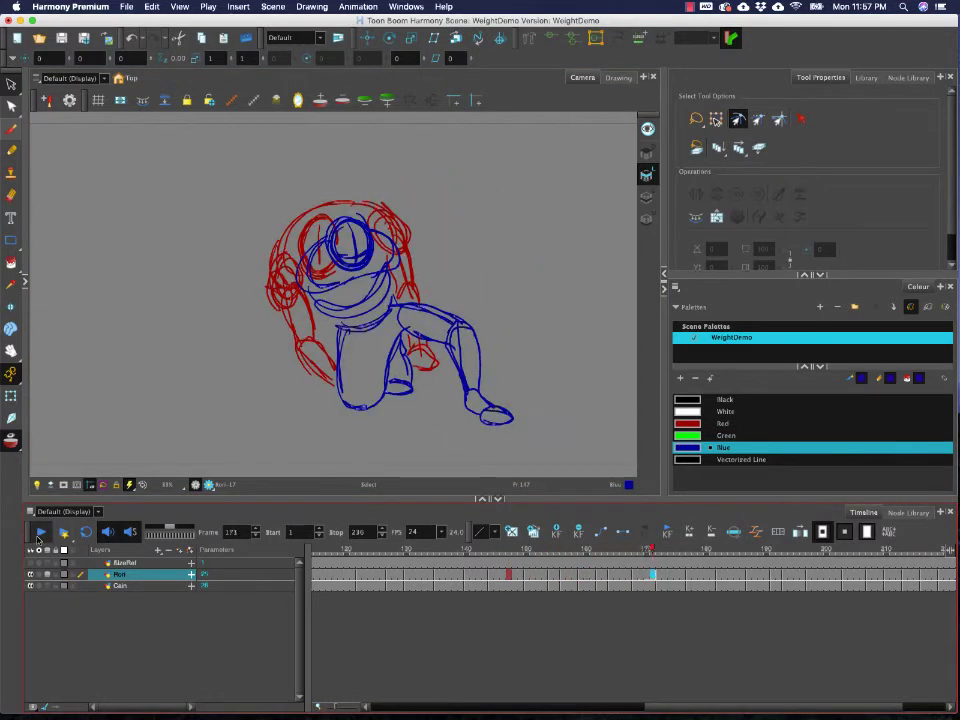
- Select the frame 166 cells on both the Rori and Cain layers and lengthen that kneeling pose's exposure
{"action": "mouse_move", "coordinate": [630, 553]}
{"action": "left_mouse_down"}
{"action": "mouse_move", "coordinate": [594, 557]}
{"action": "mouse_move", "coordinate": [673, 563]}
{"action": "mouse_move", "coordinate": [618, 570]}
{"action": "mouse_move", "coordinate": [641, 570]}
{"action": "mouse_move", "coordinate": [621, 572]}
{"action": "mouse_move", "coordinate": [634, 574]}
{"action": "mouse_move", "coordinate": [627, 600]}
{"action": "left_mouse_up"}
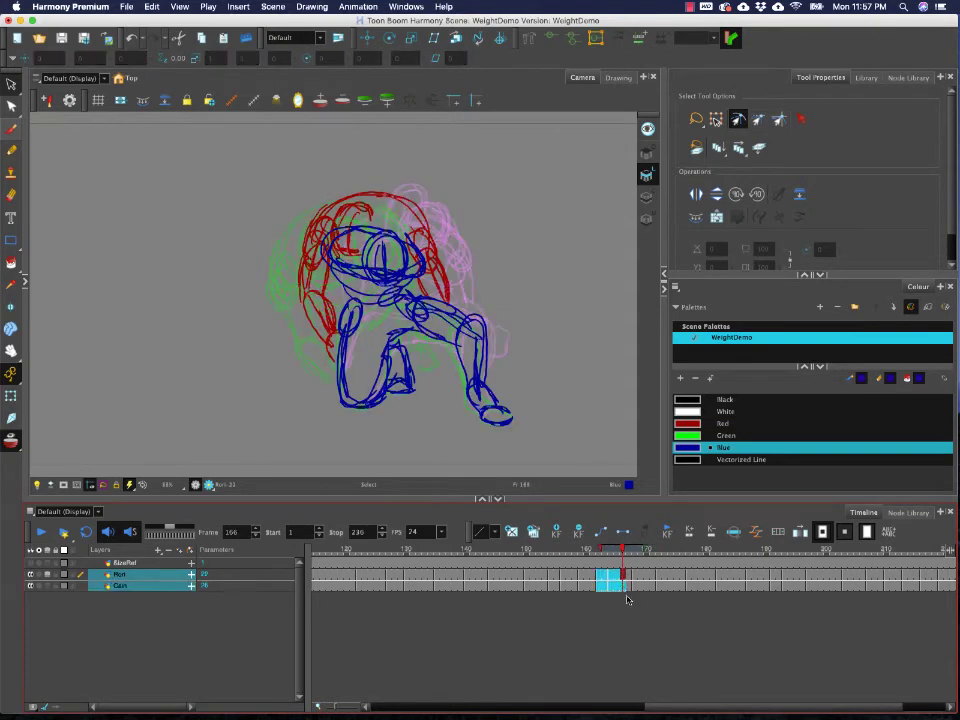
{"action": "left_click", "coordinate": [625, 577]}
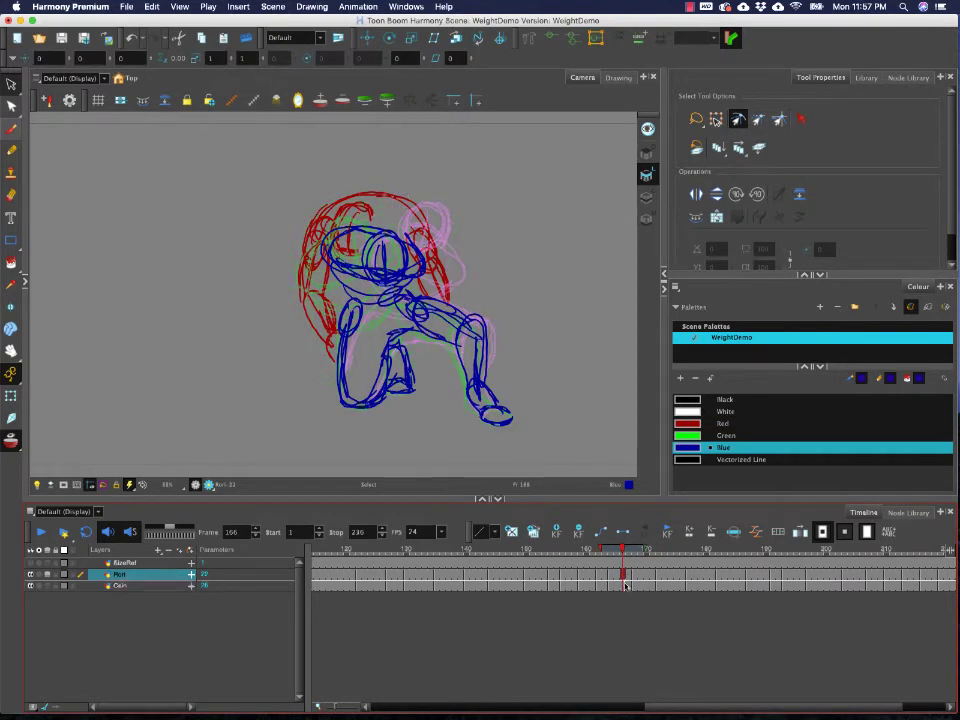
{"action": "left_click", "coordinate": [625, 585], "text": "shift"}
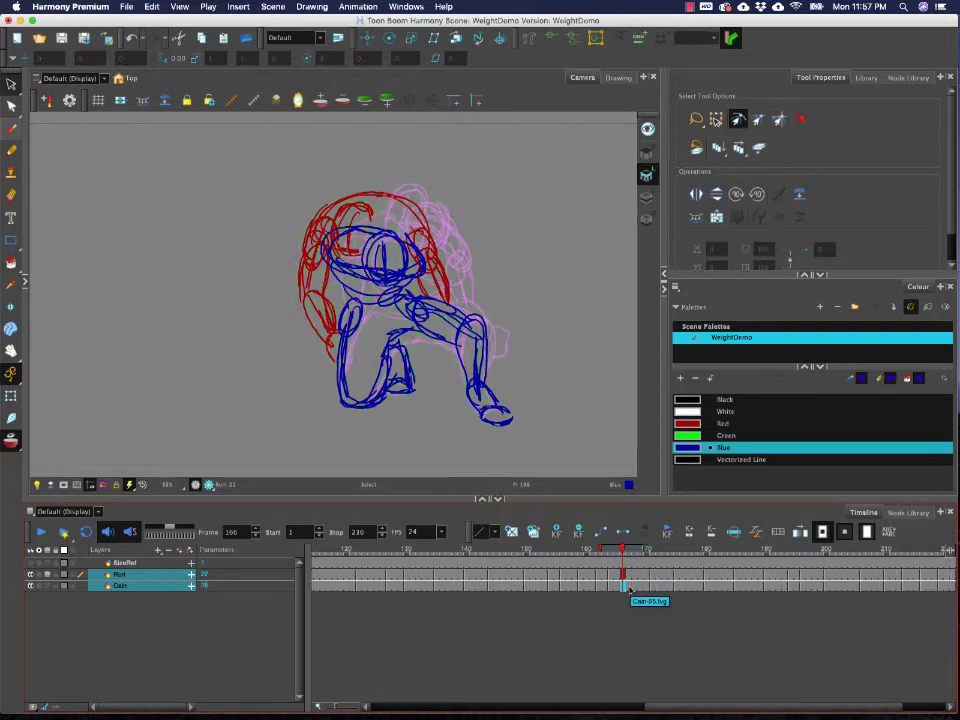
{"action": "key", "text": "period"}
{"action": "key", "text": "period"}
{"action": "key", "text": "period"}
{"action": "key", "text": "period"}
{"action": "key", "text": "period"}
{"action": "key", "text": "period"}
{"action": "key", "text": "period"}
{"action": "key", "text": "period"}
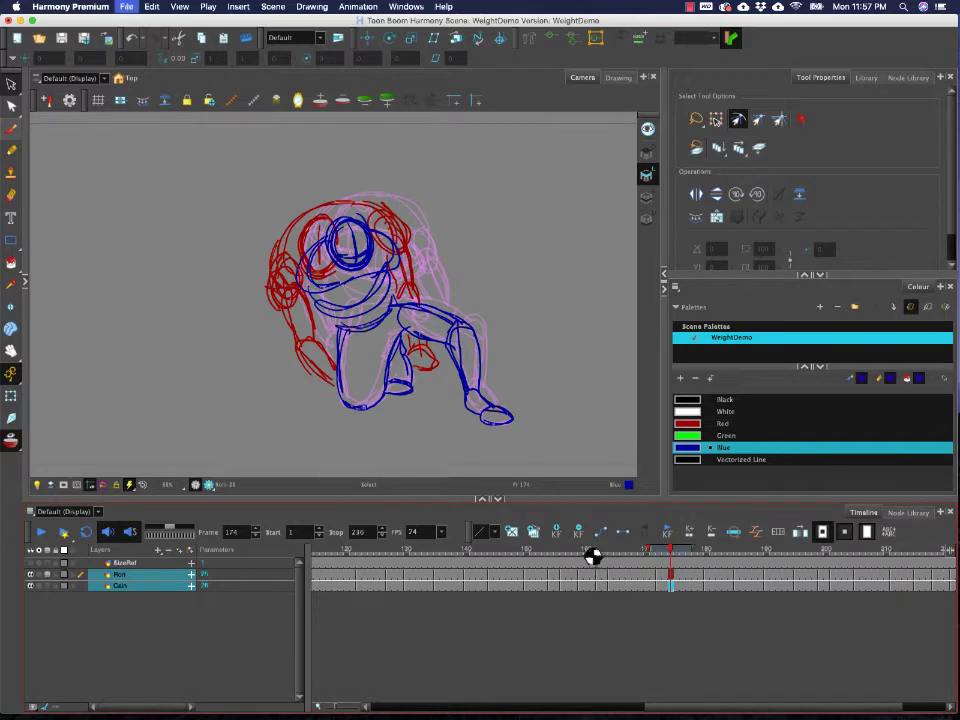
- Play and scrub through the lifting and standing frames up to the scene's end to examine the adjusted timing
{"action": "left_click", "coordinate": [563, 550]}
{"action": "left_click", "coordinate": [42, 533]}
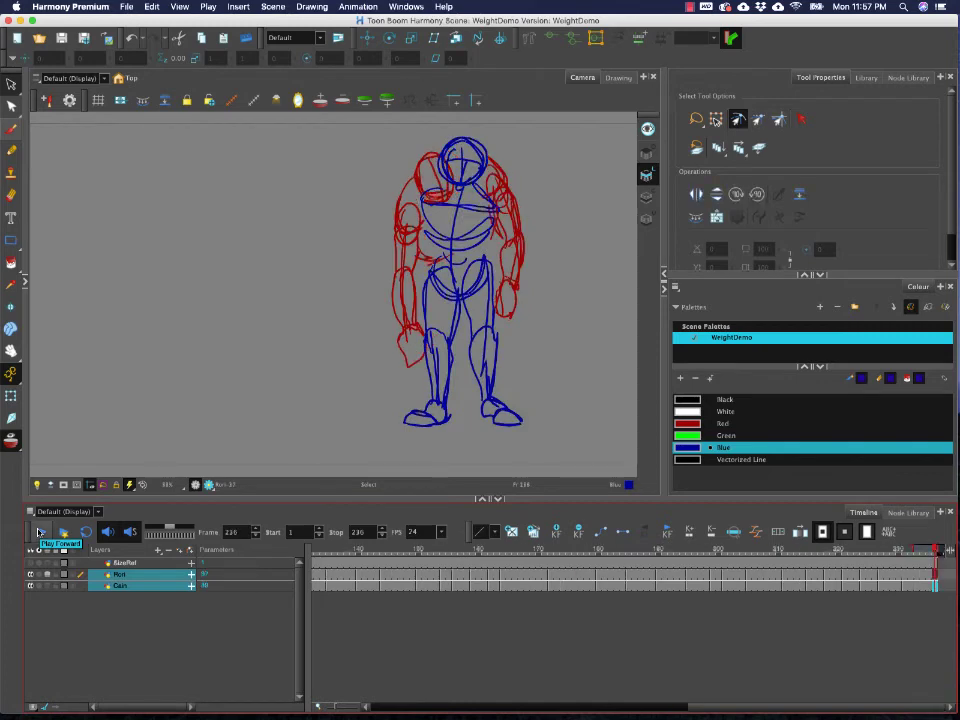
{"action": "left_click_drag", "start_coordinate": [896, 553], "coordinate": [938, 564]}
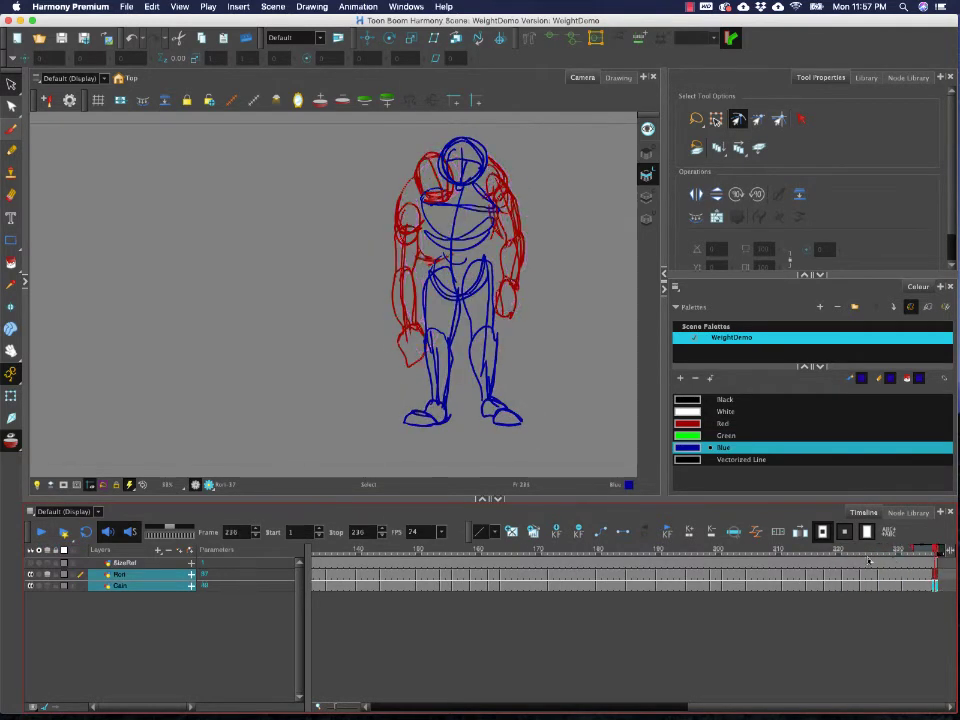
{"action": "left_click_drag", "start_coordinate": [866, 557], "coordinate": [767, 560]}
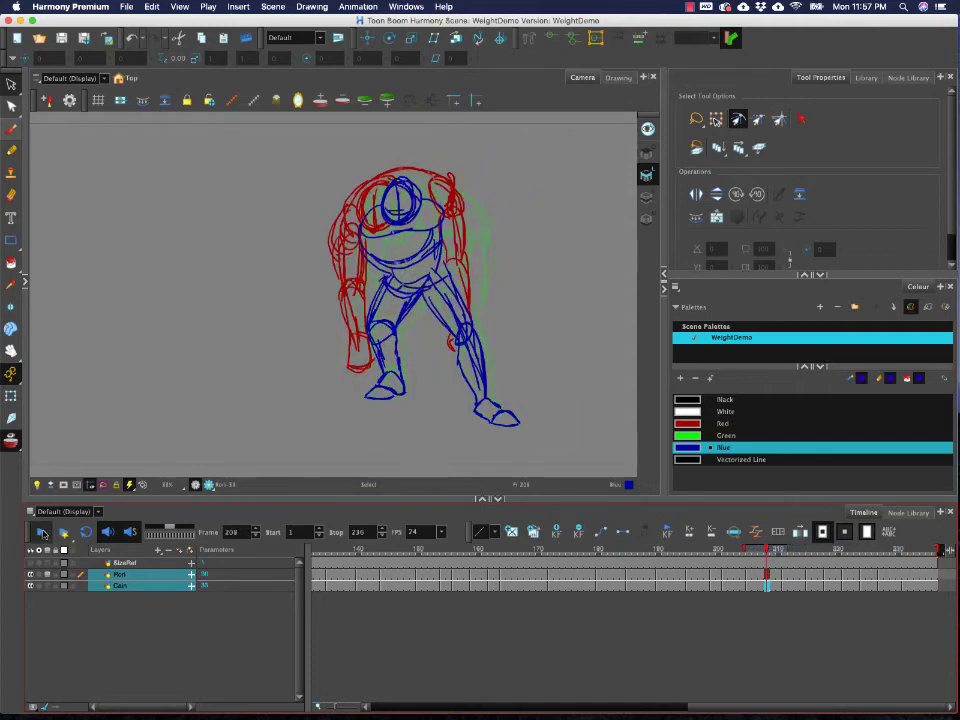
{"action": "left_click", "coordinate": [42, 533]}
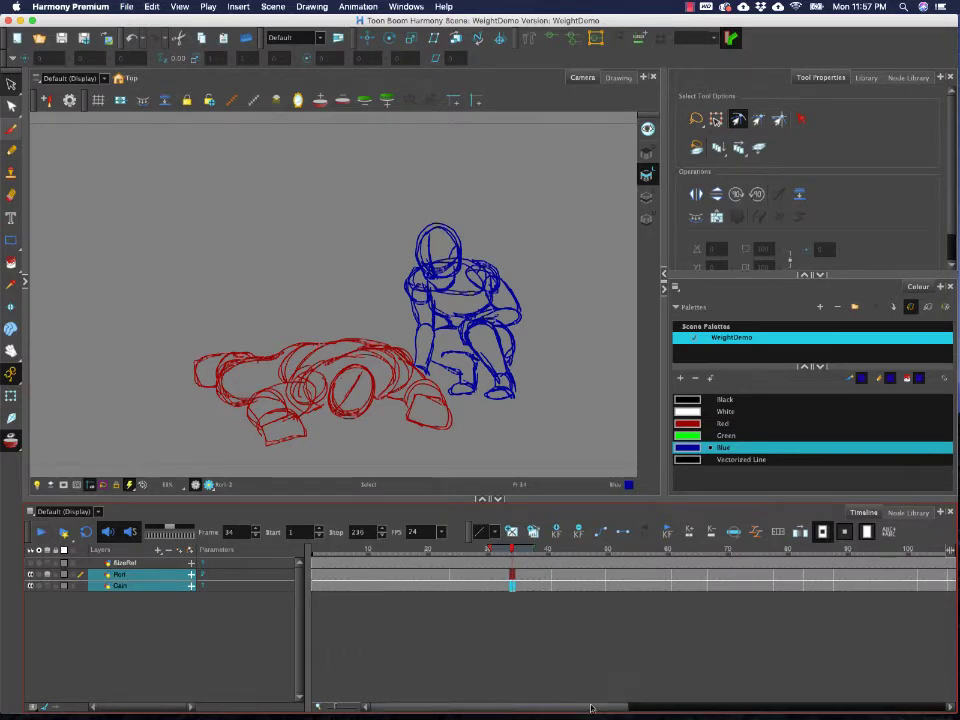
{"action": "left_click_drag", "start_coordinate": [593, 707], "coordinate": [849, 707]}
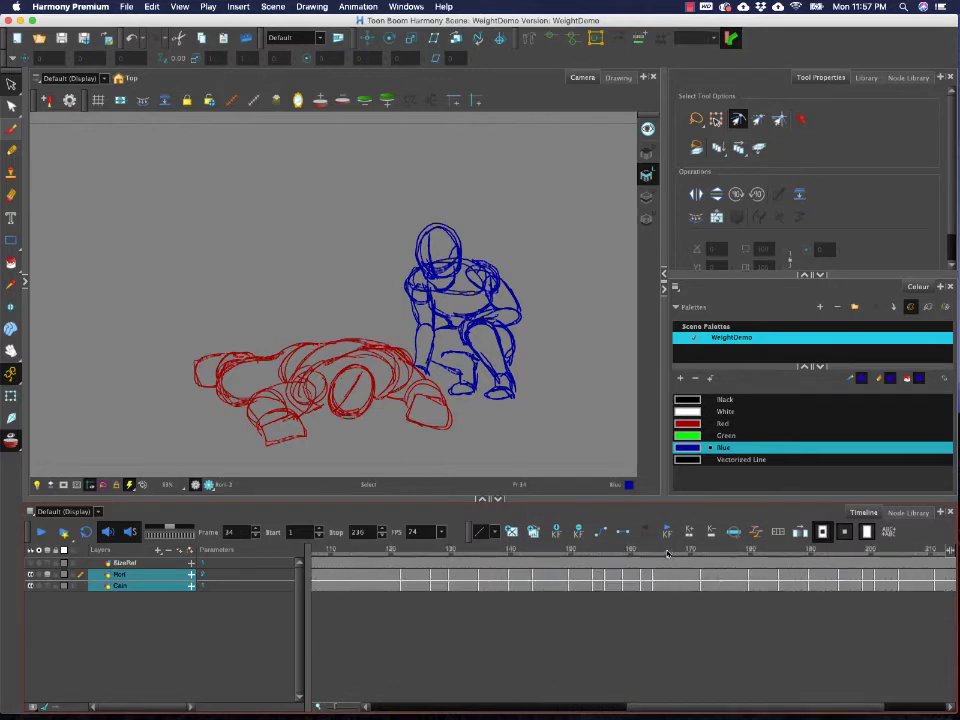
- At frame 122, add a vector drawing layer named Cain_legs above the Cain layer
{"action": "mouse_move", "coordinate": [668, 553]}
{"action": "left_mouse_down"}
{"action": "mouse_move", "coordinate": [654, 576]}
{"action": "mouse_move", "coordinate": [699, 576]}
{"action": "mouse_move", "coordinate": [336, 581]}
{"action": "mouse_move", "coordinate": [409, 581]}
{"action": "mouse_move", "coordinate": [367, 581]}
{"action": "mouse_move", "coordinate": [405, 588]}
{"action": "left_mouse_up"}
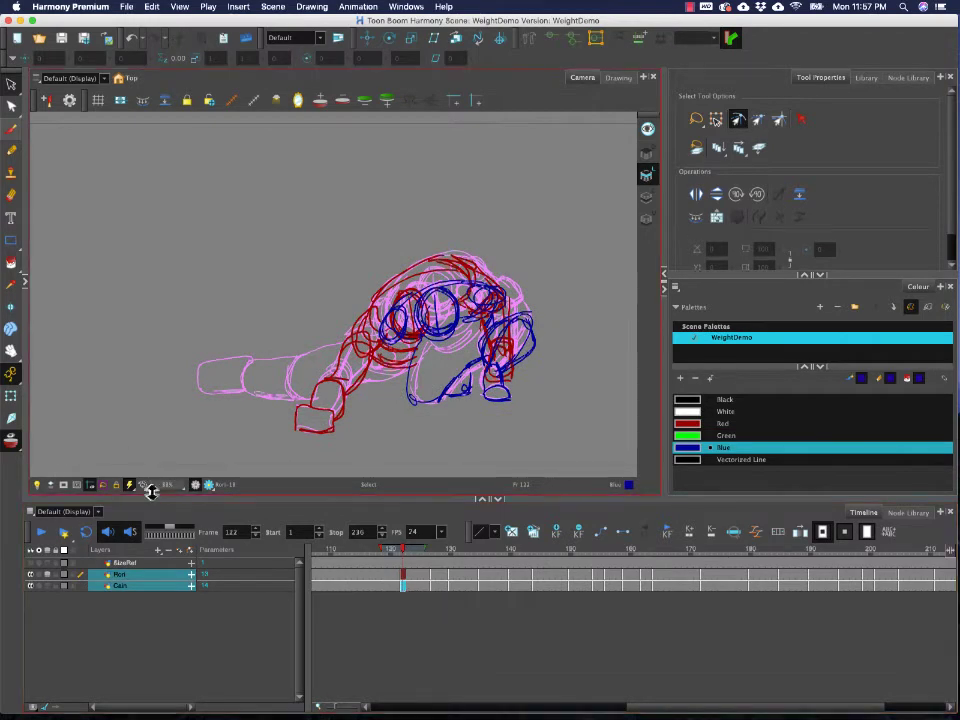
{"action": "left_click", "coordinate": [173, 617]}
{"action": "left_click", "coordinate": [156, 586]}
{"action": "left_click", "coordinate": [157, 550]}
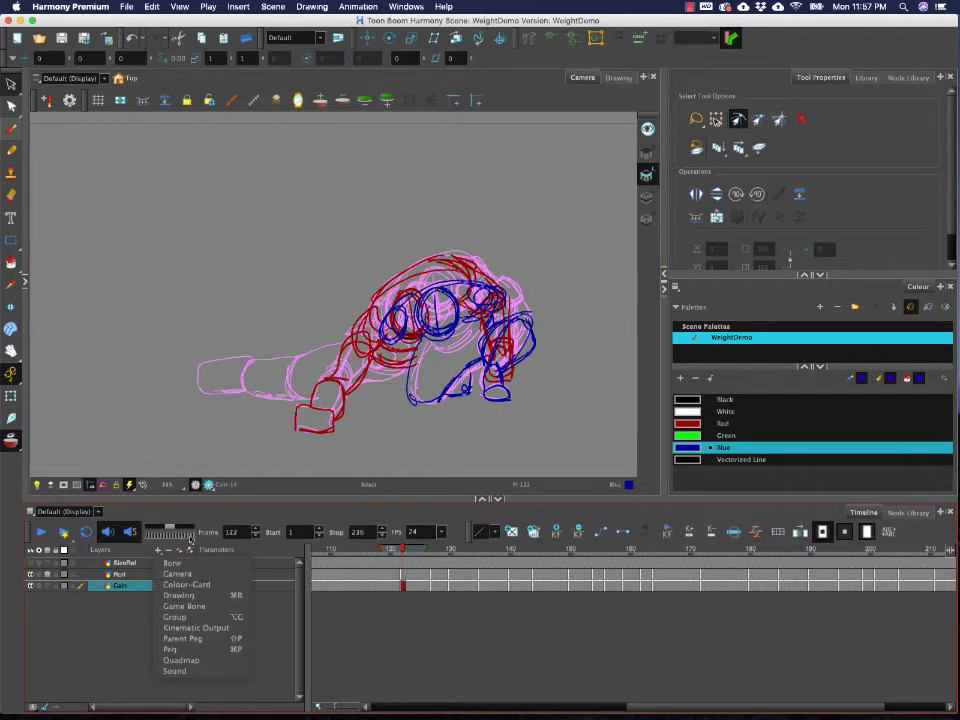
{"action": "left_click", "coordinate": [190, 594]}
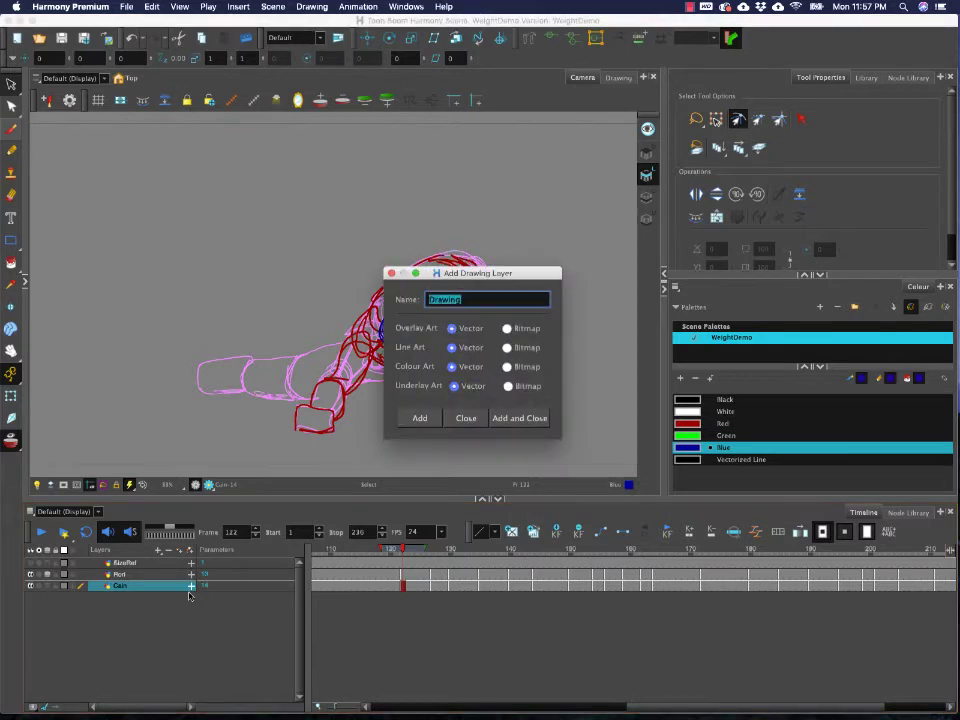
{"action": "type", "text": "Cain_legs"}
{"action": "key", "text": "Return"}
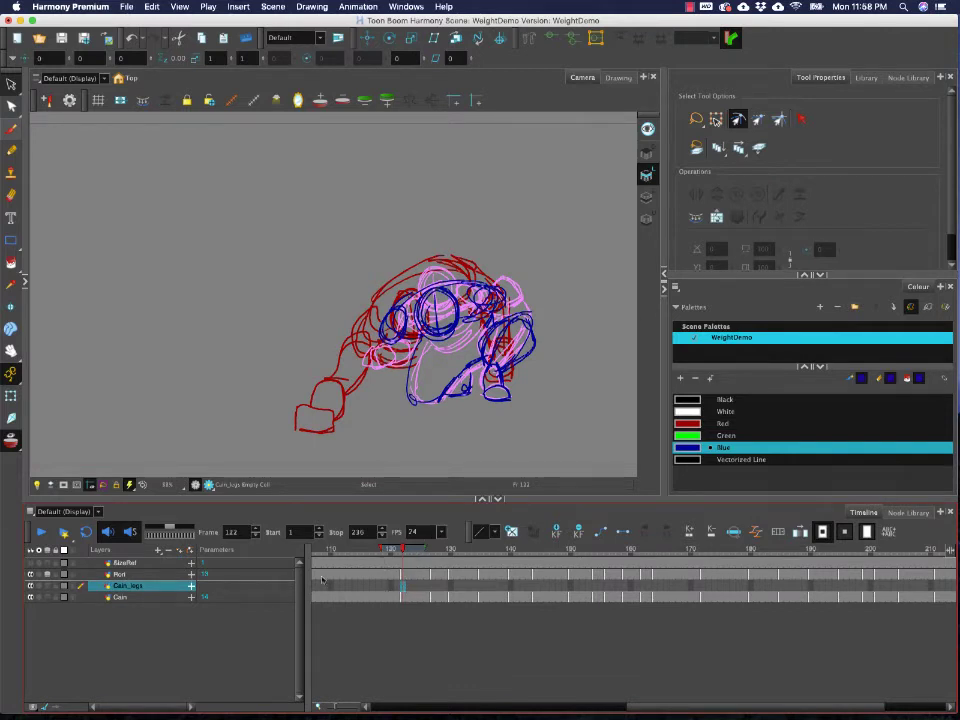
- Turn onion skinning on for the Cain layer and off for Rori, and set the brush colour to Red
{"action": "left_click", "coordinate": [48, 597]}
{"action": "left_click", "coordinate": [48, 575]}
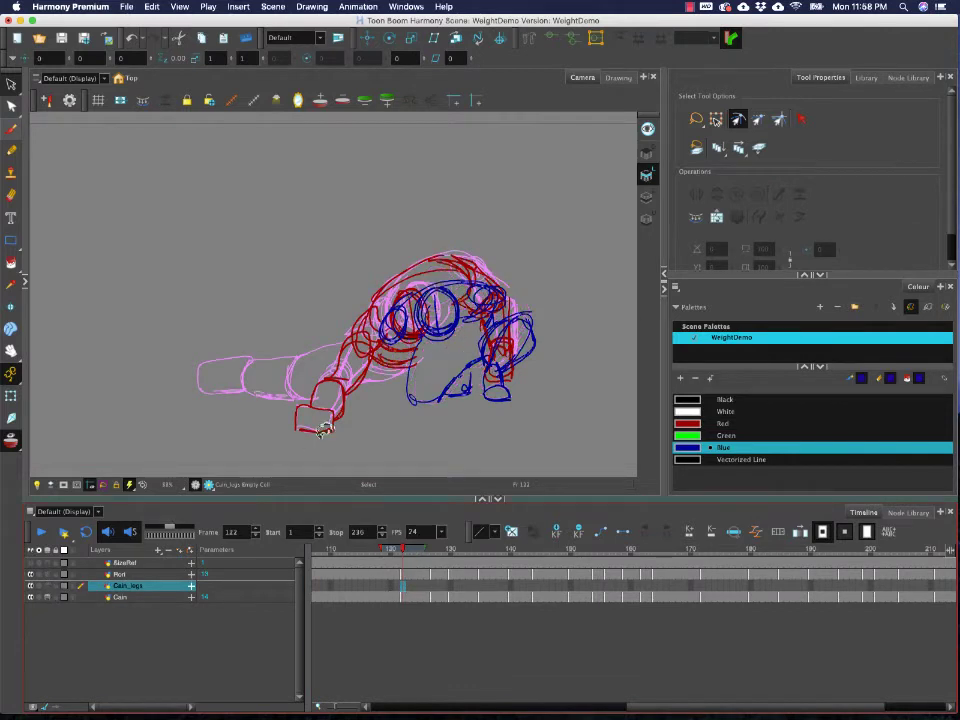
{"action": "key", "text": "alt+b"}
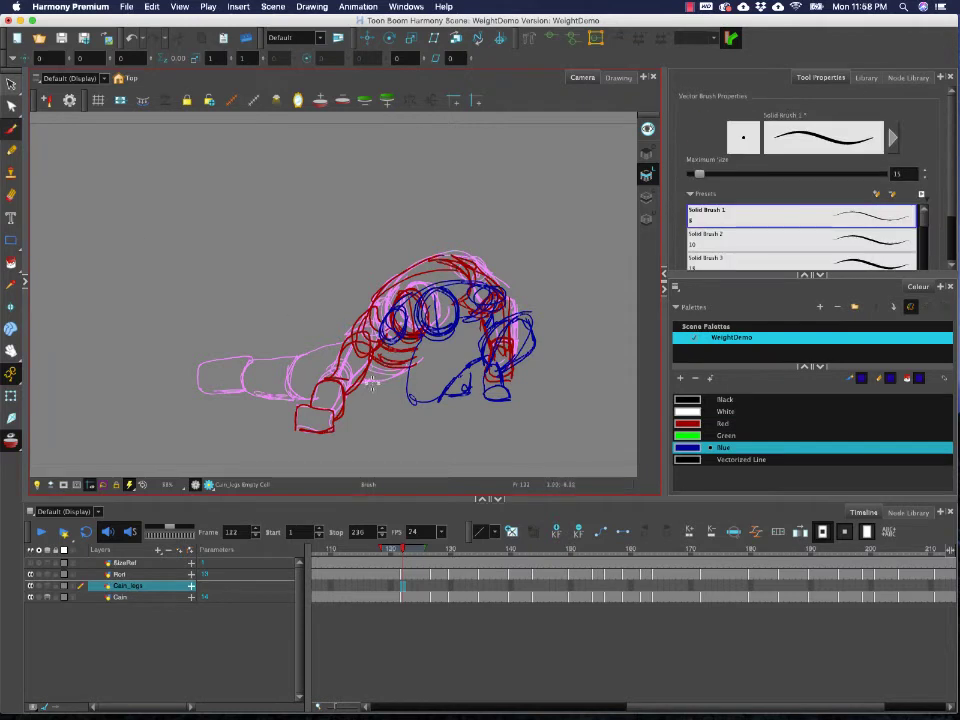
{"action": "mouse_move", "coordinate": [360, 382]}
{"action": "left_mouse_down"}
{"action": "mouse_move", "coordinate": [418, 371]}
{"action": "mouse_move", "coordinate": [402, 375]}
{"action": "left_mouse_up"}
{"action": "key", "text": "super+z"}
{"action": "left_click", "coordinate": [691, 424]}
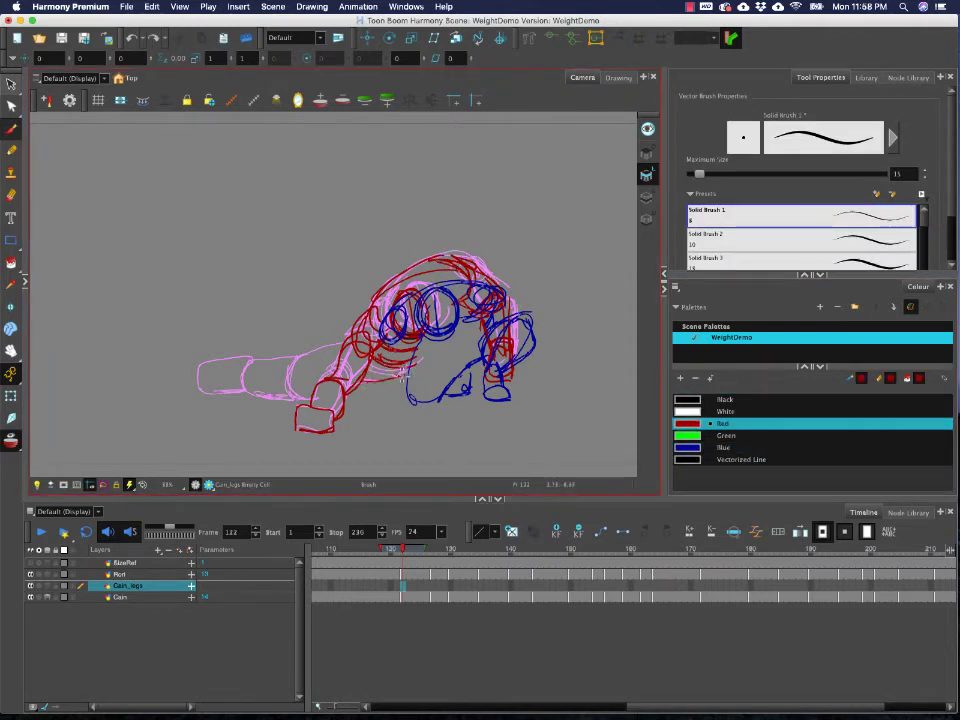
- On frame 122 of the Cain_legs layer, draw the red figure's thigh, shin and foot stretched along the ground behind his arm
{"action": "left_click", "coordinate": [392, 551]}
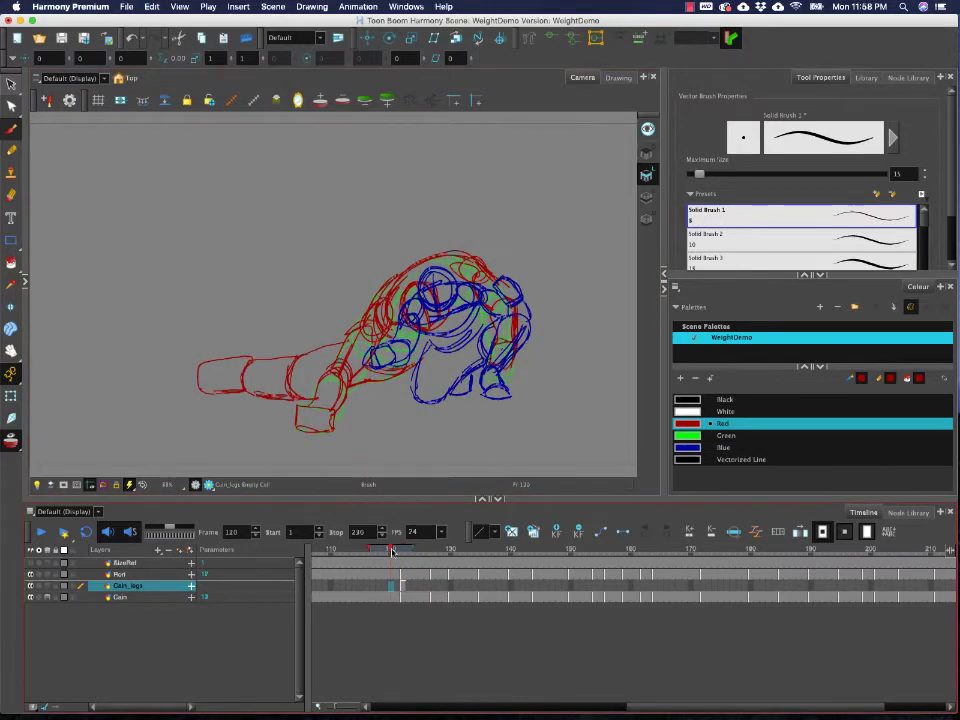
{"action": "left_click_drag", "start_coordinate": [392, 552], "coordinate": [402, 552]}
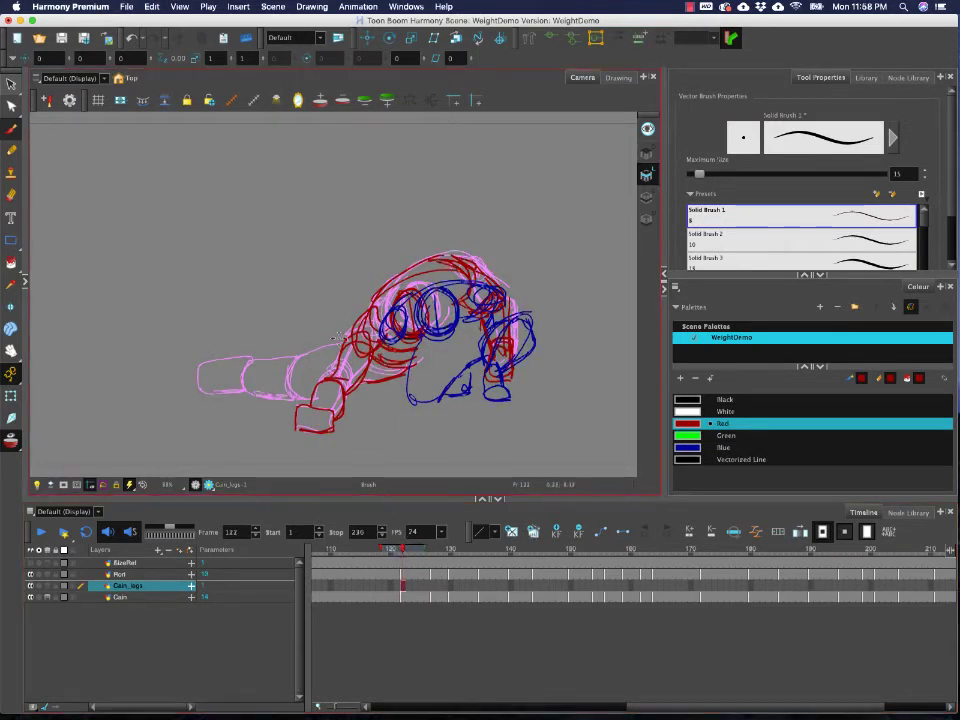
{"action": "mouse_move", "coordinate": [345, 342]}
{"action": "left_mouse_down"}
{"action": "mouse_move", "coordinate": [303, 349]}
{"action": "mouse_move", "coordinate": [338, 342]}
{"action": "mouse_move", "coordinate": [281, 370]}
{"action": "mouse_move", "coordinate": [315, 405]}
{"action": "left_mouse_up"}
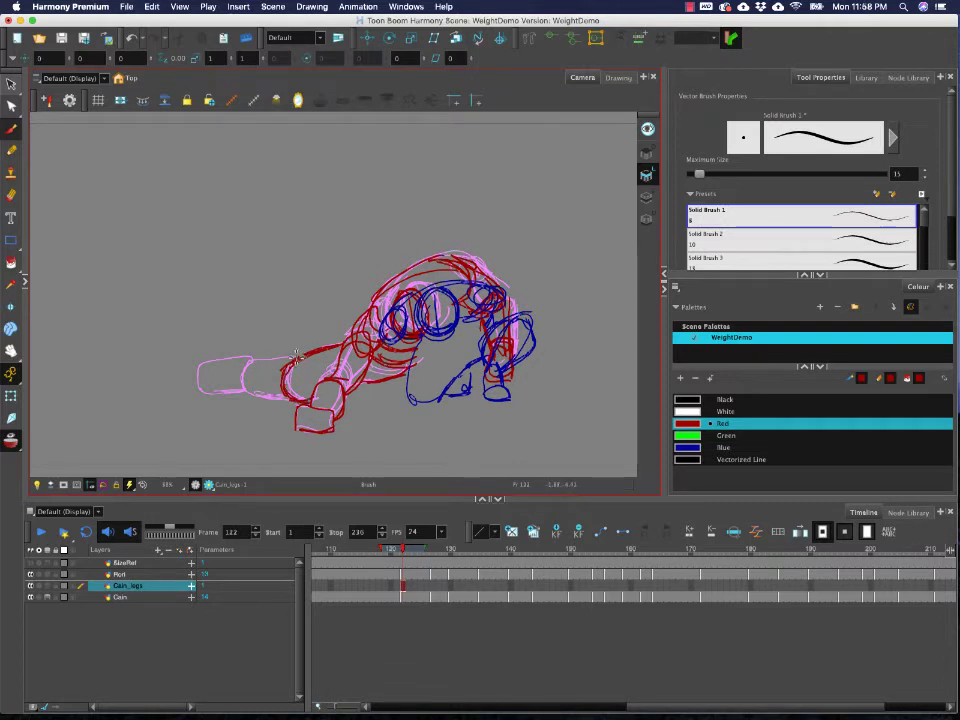
{"action": "left_click_drag", "start_coordinate": [242, 385], "coordinate": [284, 403]}
{"action": "mouse_move", "coordinate": [233, 356]}
{"action": "left_mouse_down"}
{"action": "mouse_move", "coordinate": [198, 370]}
{"action": "mouse_move", "coordinate": [200, 390]}
{"action": "left_mouse_up"}
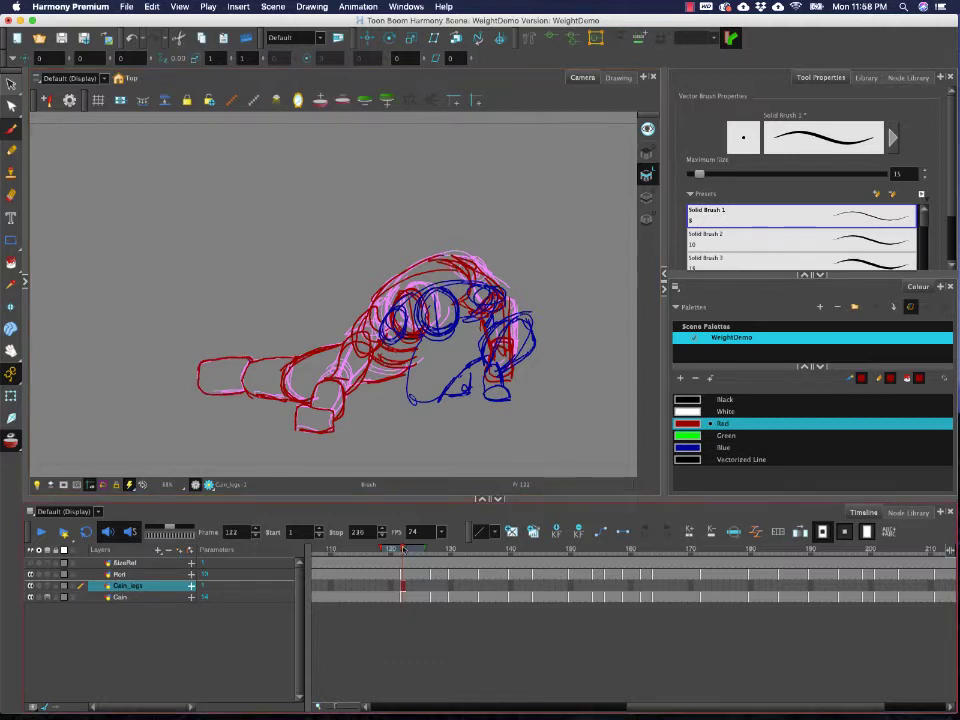
- On frame 127 of the Cain_legs layer, draw the red figure's hips, bent thigh and trailing lower leg, and compare with the previous pose
{"action": "left_click", "coordinate": [433, 588]}
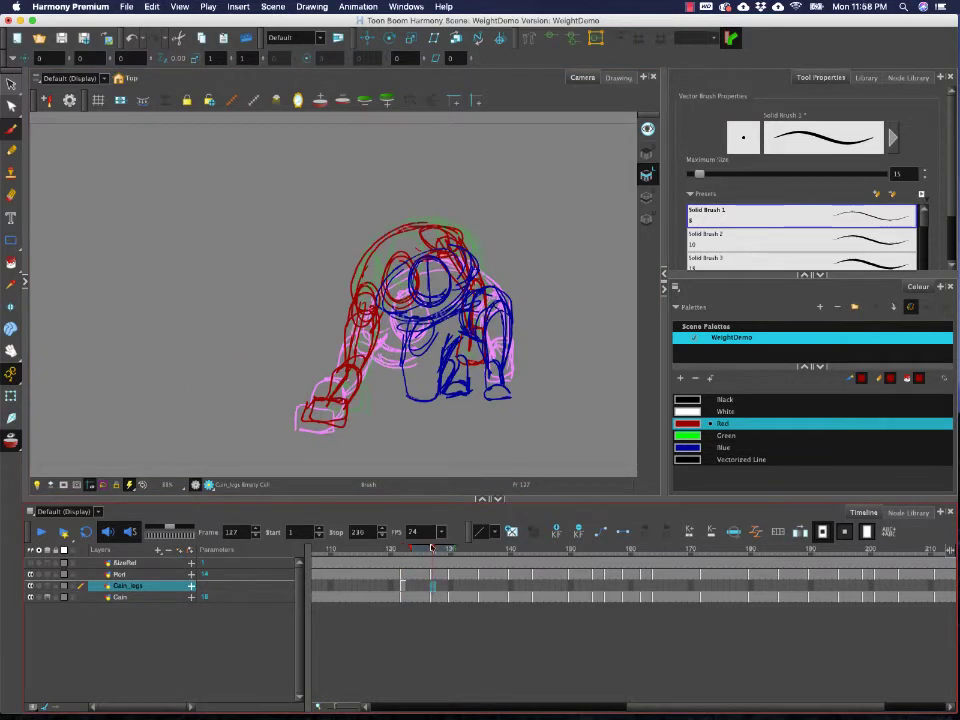
{"action": "mouse_move", "coordinate": [431, 548]}
{"action": "left_mouse_down"}
{"action": "mouse_move", "coordinate": [397, 550]}
{"action": "mouse_move", "coordinate": [434, 550]}
{"action": "left_mouse_up"}
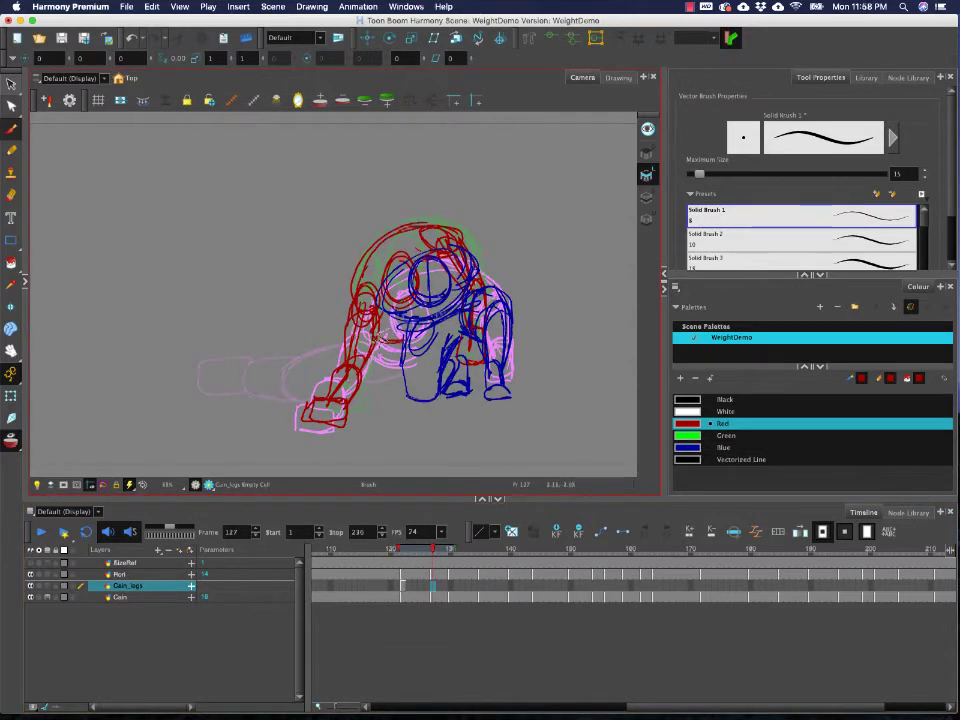
{"action": "mouse_move", "coordinate": [375, 340]}
{"action": "left_mouse_down"}
{"action": "mouse_move", "coordinate": [388, 355]}
{"action": "mouse_move", "coordinate": [397, 347]}
{"action": "left_mouse_up"}
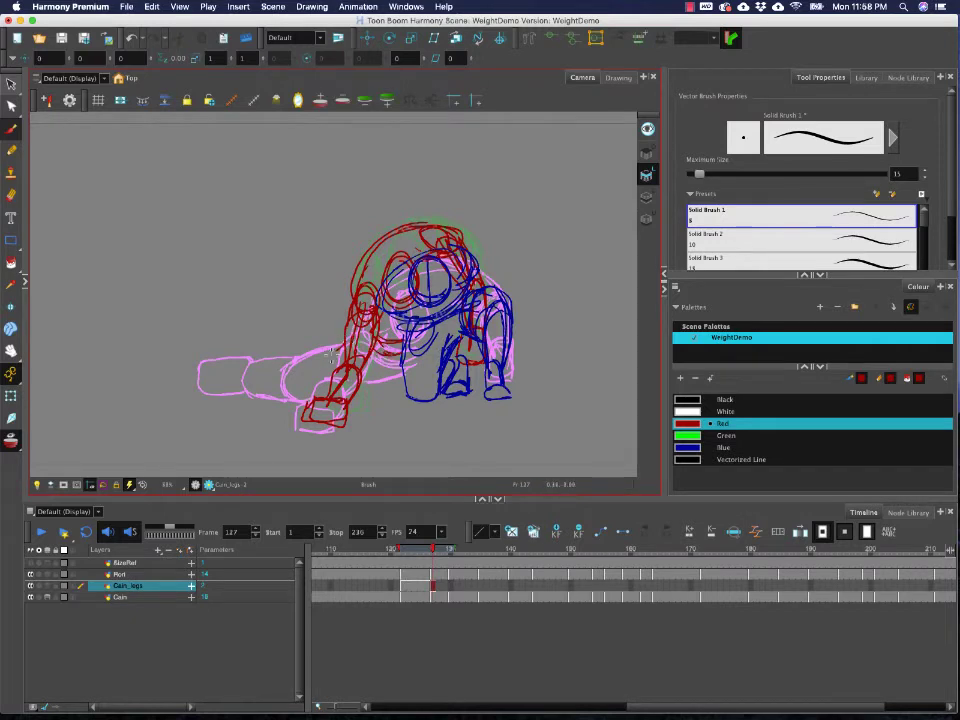
{"action": "left_click_drag", "start_coordinate": [329, 353], "coordinate": [343, 345]}
{"action": "left_click_drag", "start_coordinate": [403, 356], "coordinate": [346, 402]}
{"action": "mouse_move", "coordinate": [330, 354]}
{"action": "left_mouse_down"}
{"action": "mouse_move", "coordinate": [288, 361]}
{"action": "mouse_move", "coordinate": [298, 356]}
{"action": "mouse_move", "coordinate": [313, 403]}
{"action": "left_mouse_up"}
{"action": "mouse_move", "coordinate": [288, 362]}
{"action": "left_mouse_down"}
{"action": "mouse_move", "coordinate": [276, 384]}
{"action": "mouse_move", "coordinate": [309, 403]}
{"action": "mouse_move", "coordinate": [330, 352]}
{"action": "left_mouse_up"}
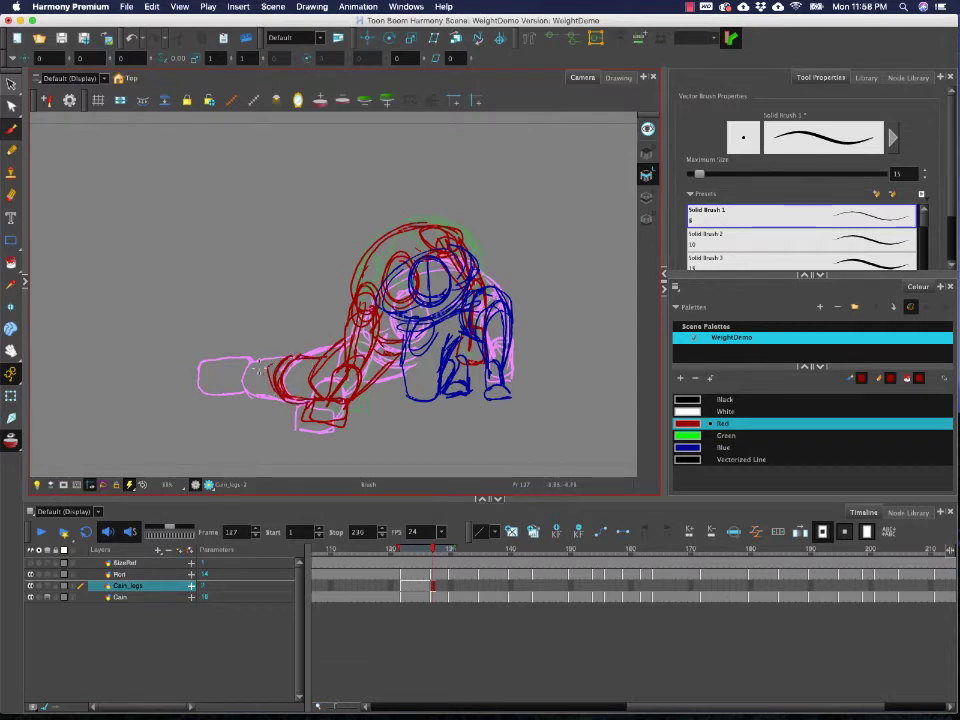
{"action": "mouse_move", "coordinate": [238, 388]}
{"action": "left_mouse_down"}
{"action": "mouse_move", "coordinate": [254, 361]}
{"action": "mouse_move", "coordinate": [285, 355]}
{"action": "mouse_move", "coordinate": [244, 393]}
{"action": "mouse_move", "coordinate": [279, 386]}
{"action": "left_mouse_up"}
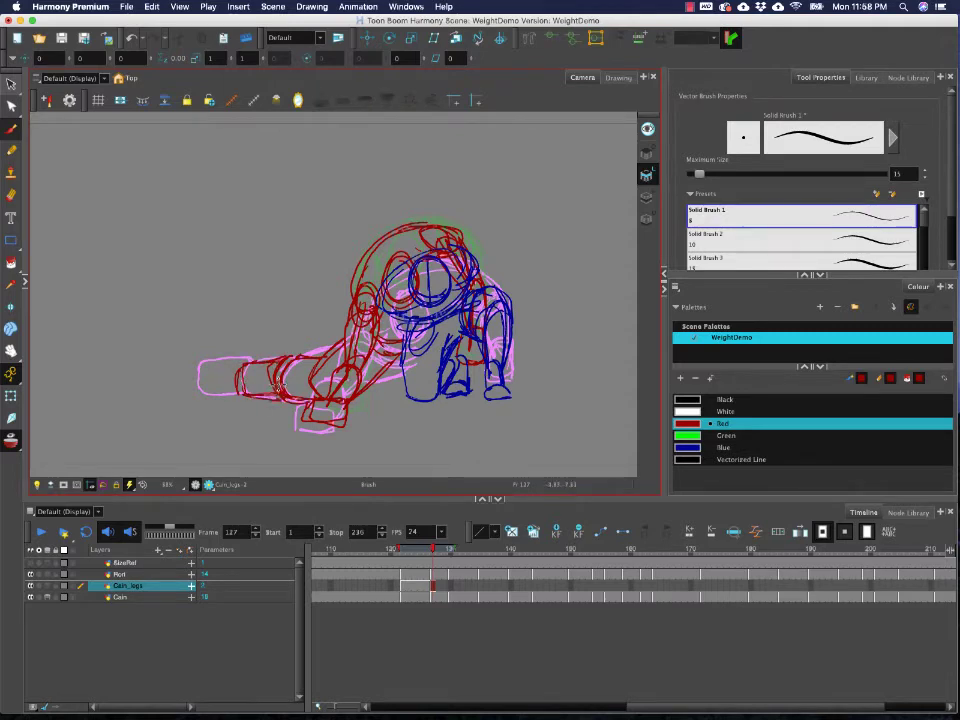
{"action": "left_click", "coordinate": [424, 553]}
{"action": "left_click_drag", "start_coordinate": [424, 553], "coordinate": [432, 557]}
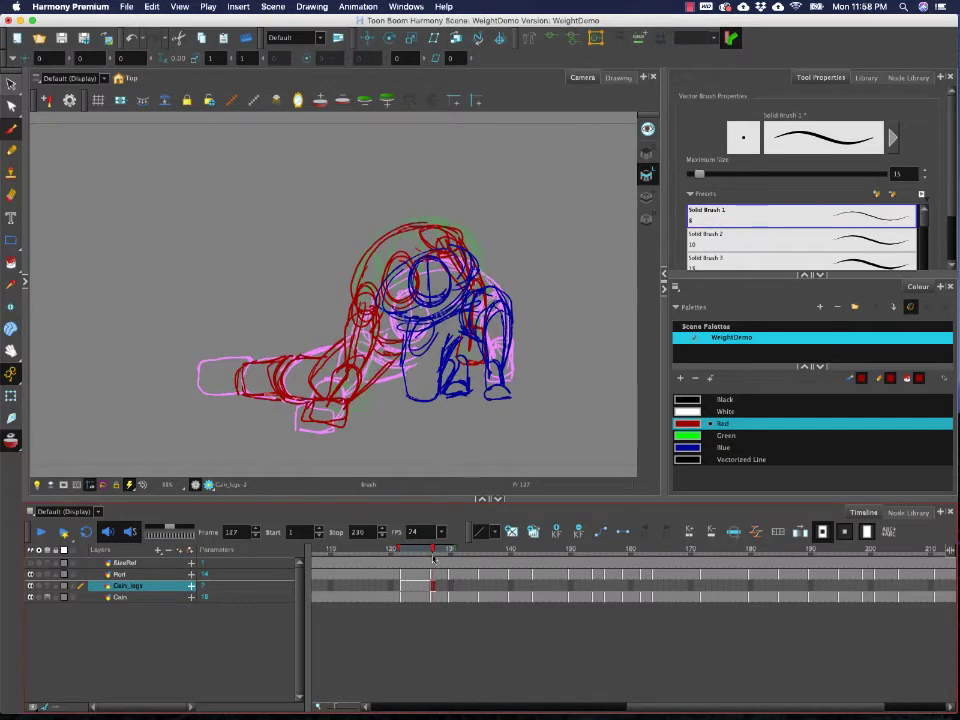
- Move the lower leg on frame 127 slightly away from the body and brush in the line joining it to the thigh
{"action": "key", "text": "alt+s"}
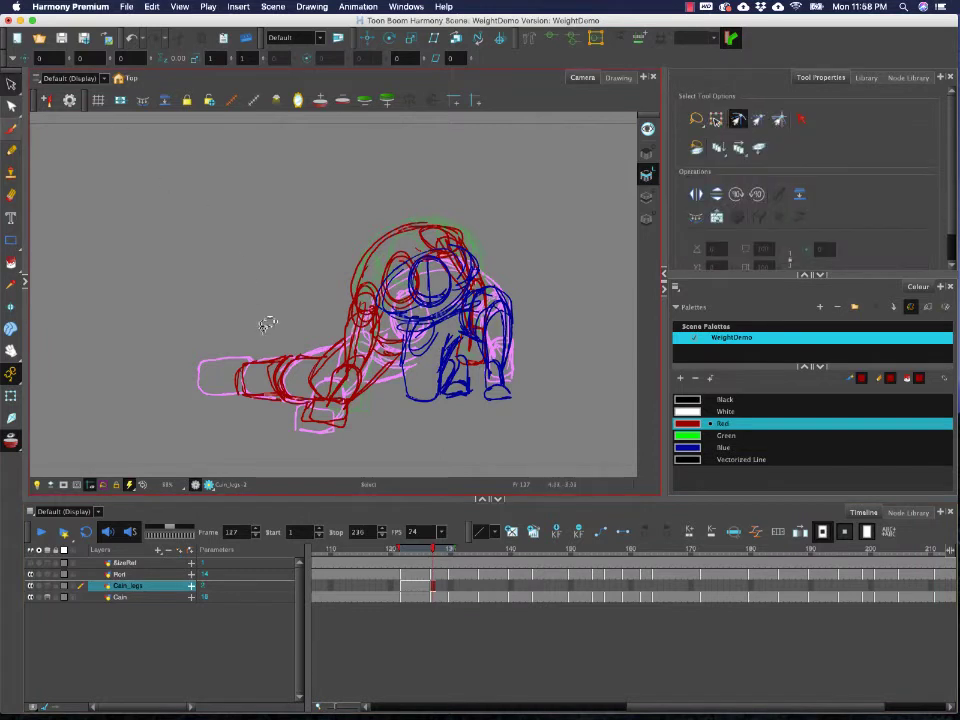
{"action": "mouse_move", "coordinate": [287, 400]}
{"action": "left_mouse_down"}
{"action": "mouse_move", "coordinate": [306, 330]}
{"action": "mouse_move", "coordinate": [315, 367]}
{"action": "mouse_move", "coordinate": [304, 363]}
{"action": "left_mouse_up"}
{"action": "left_click", "coordinate": [286, 304]}
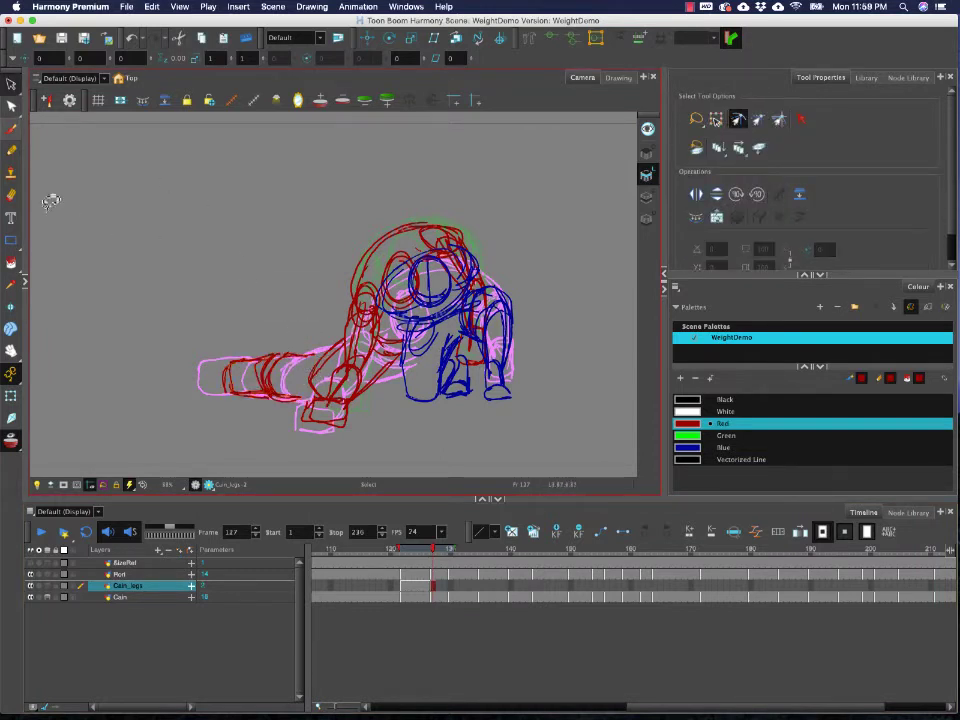
{"action": "left_click", "coordinate": [12, 129]}
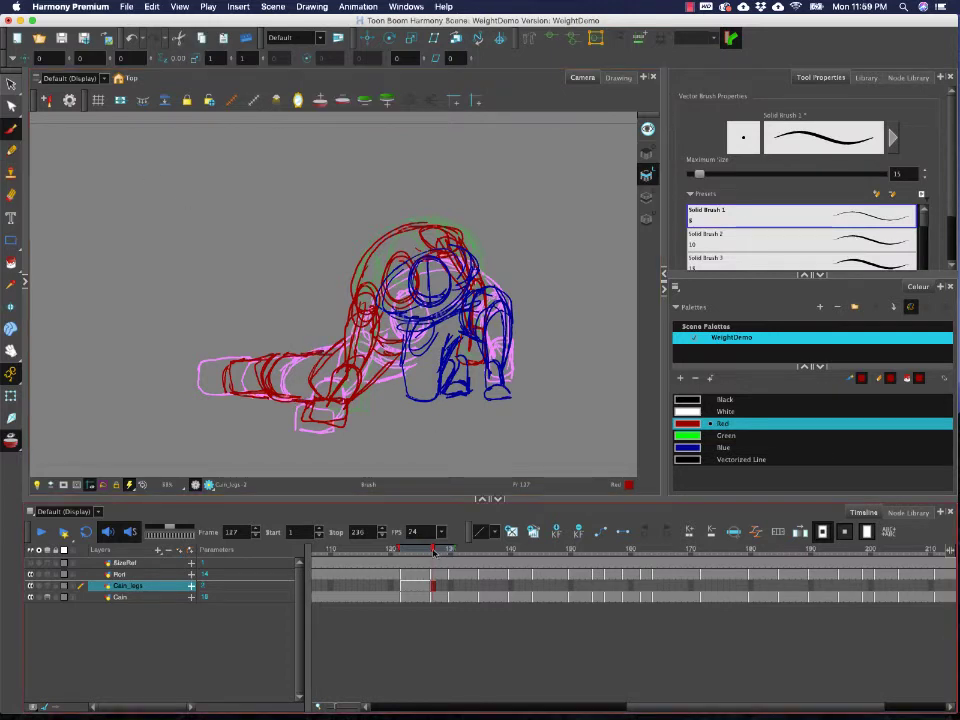
- On frame 130 of the Cain_legs layer, draw the red figure's thigh, knee and lower leg, pulled in closer to the body
{"action": "key", "text": "period"}
{"action": "mouse_move", "coordinate": [446, 550]}
{"action": "left_mouse_down"}
{"action": "mouse_move", "coordinate": [456, 549]}
{"action": "mouse_move", "coordinate": [431, 549]}
{"action": "left_mouse_up"}
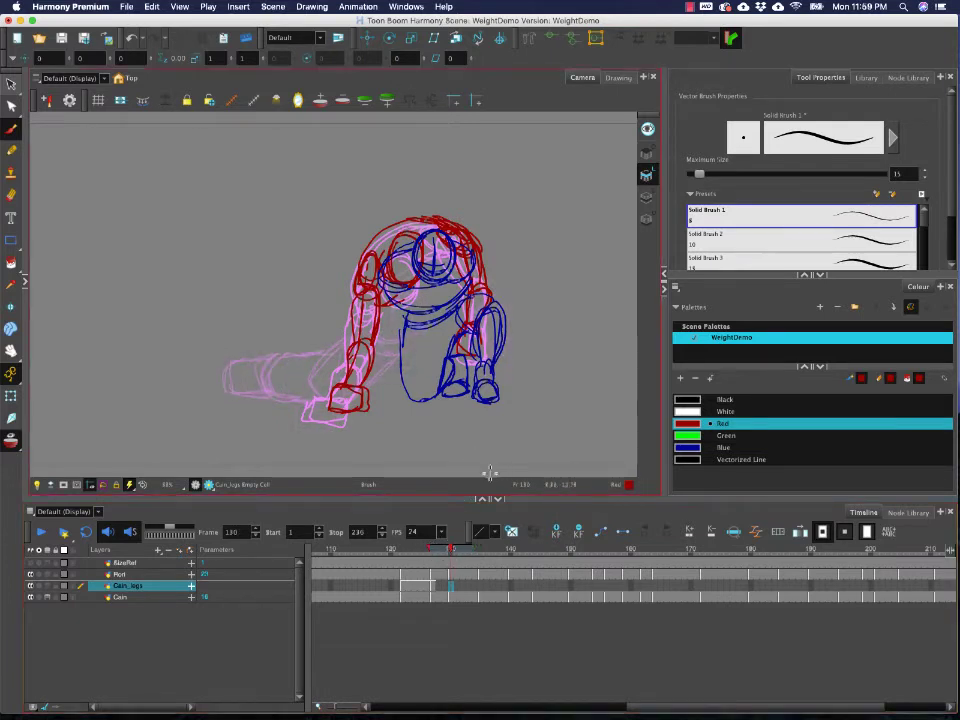
{"action": "mouse_move", "coordinate": [378, 331]}
{"action": "left_mouse_down"}
{"action": "mouse_move", "coordinate": [401, 334]}
{"action": "mouse_move", "coordinate": [369, 388]}
{"action": "left_mouse_up"}
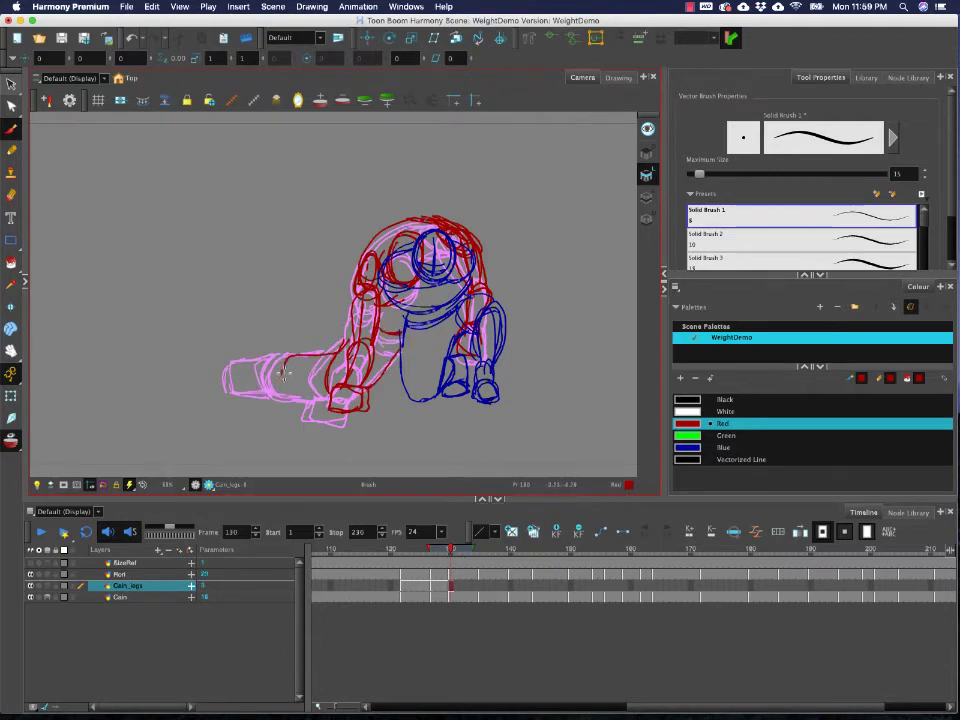
{"action": "left_click_drag", "start_coordinate": [286, 357], "coordinate": [297, 398]}
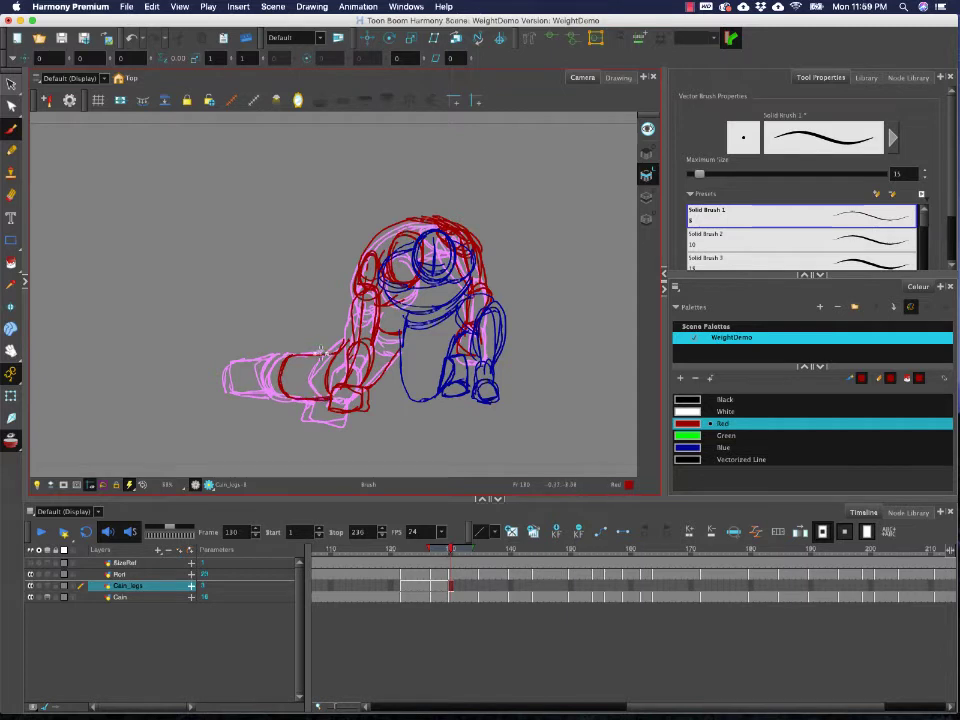
{"action": "mouse_move", "coordinate": [321, 353]}
{"action": "left_mouse_down"}
{"action": "mouse_move", "coordinate": [285, 377]}
{"action": "mouse_move", "coordinate": [287, 354]}
{"action": "mouse_move", "coordinate": [243, 371]}
{"action": "mouse_move", "coordinate": [242, 383]}
{"action": "mouse_move", "coordinate": [272, 398]}
{"action": "mouse_move", "coordinate": [242, 388]}
{"action": "mouse_move", "coordinate": [252, 363]}
{"action": "mouse_move", "coordinate": [287, 354]}
{"action": "mouse_move", "coordinate": [246, 392]}
{"action": "left_mouse_up"}
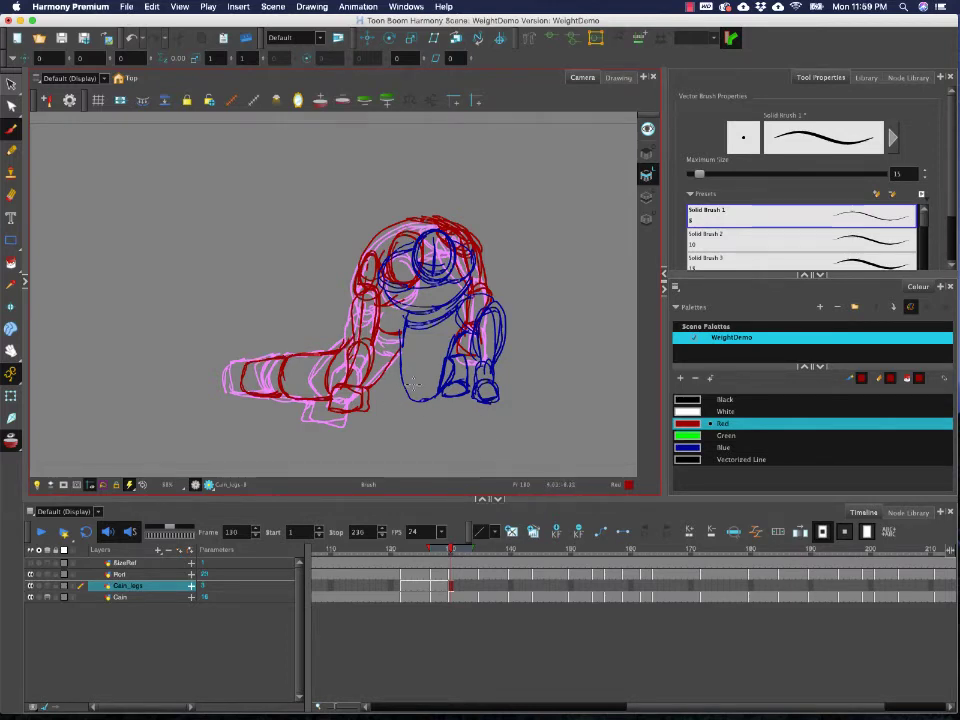
- Add the lower outline of the red figure's other leg beside the blue figure's shin on frames 127 and 130
{"action": "mouse_move", "coordinate": [450, 550]}
{"action": "left_mouse_down"}
{"action": "mouse_move", "coordinate": [416, 550]}
{"action": "mouse_move", "coordinate": [433, 551]}
{"action": "left_mouse_up"}
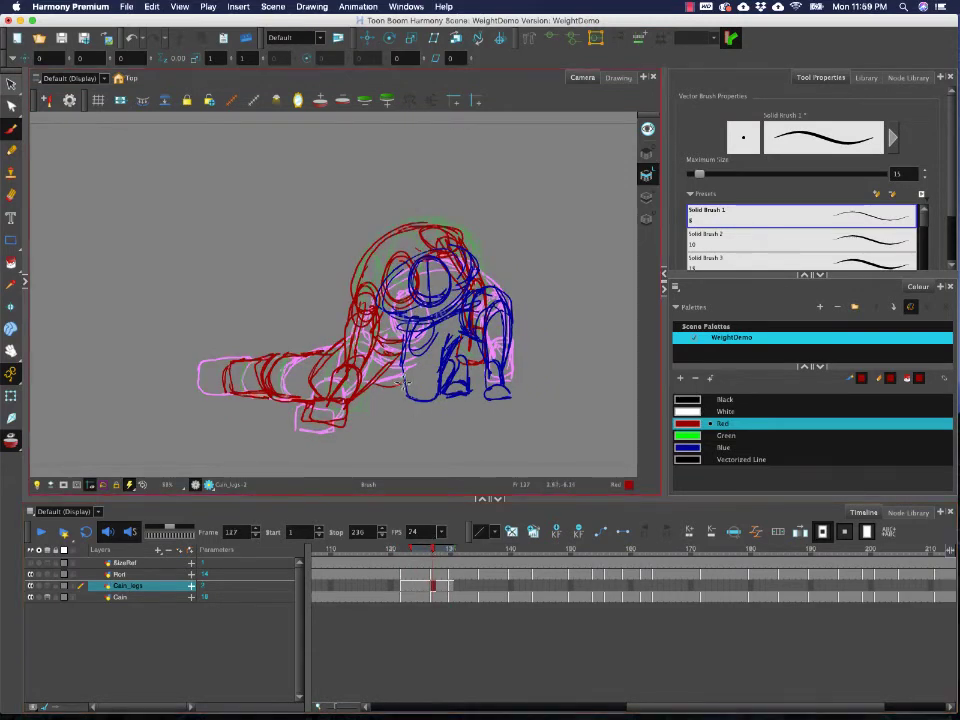
{"action": "mouse_move", "coordinate": [433, 550]}
{"action": "left_mouse_down"}
{"action": "mouse_move", "coordinate": [420, 550]}
{"action": "mouse_move", "coordinate": [451, 552]}
{"action": "left_mouse_up"}
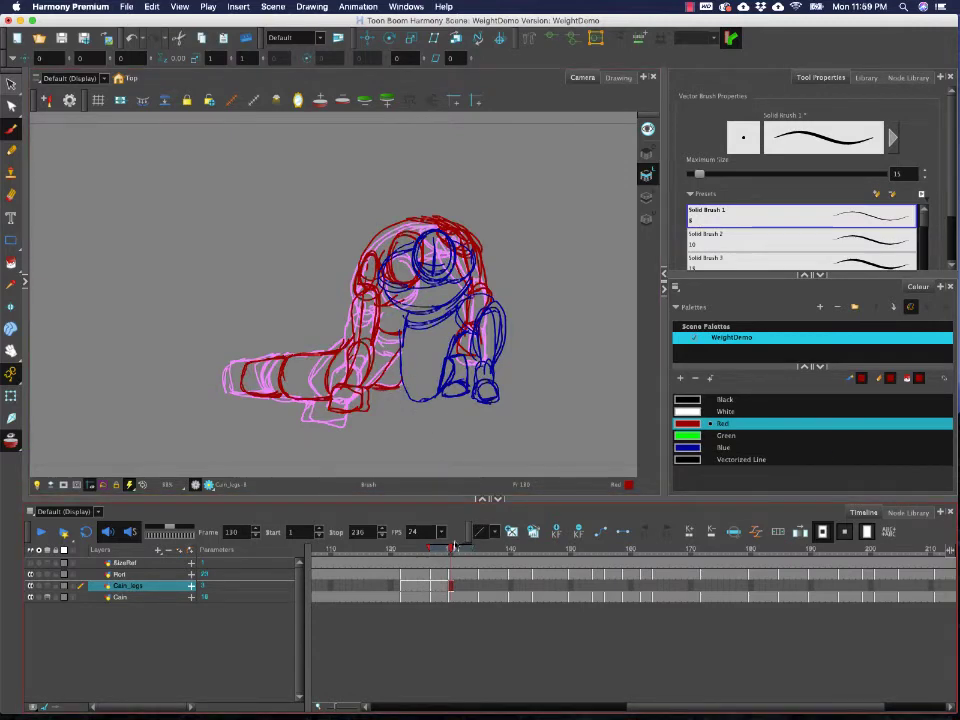
{"action": "mouse_move", "coordinate": [452, 550]}
{"action": "left_mouse_down"}
{"action": "mouse_move", "coordinate": [480, 552]}
{"action": "mouse_move", "coordinate": [446, 551]}
{"action": "left_mouse_up"}
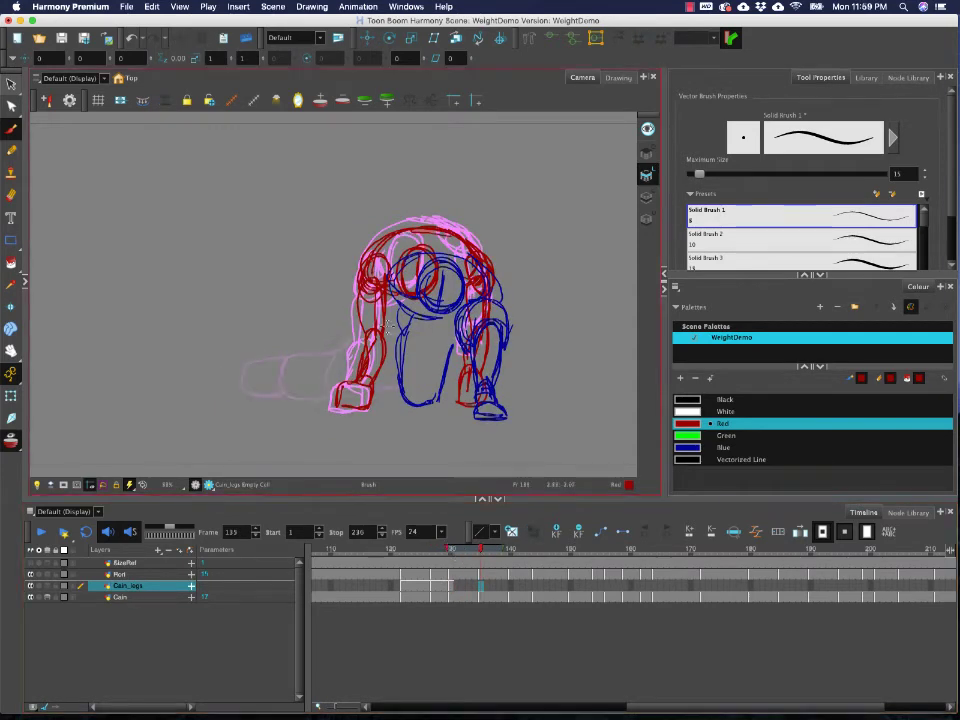
- Create a new drawing on frame 135 of the Cain_legs layer and draw the red figure's thigh, shin and foot in it
{"action": "key", "text": "alt+shift+r"}
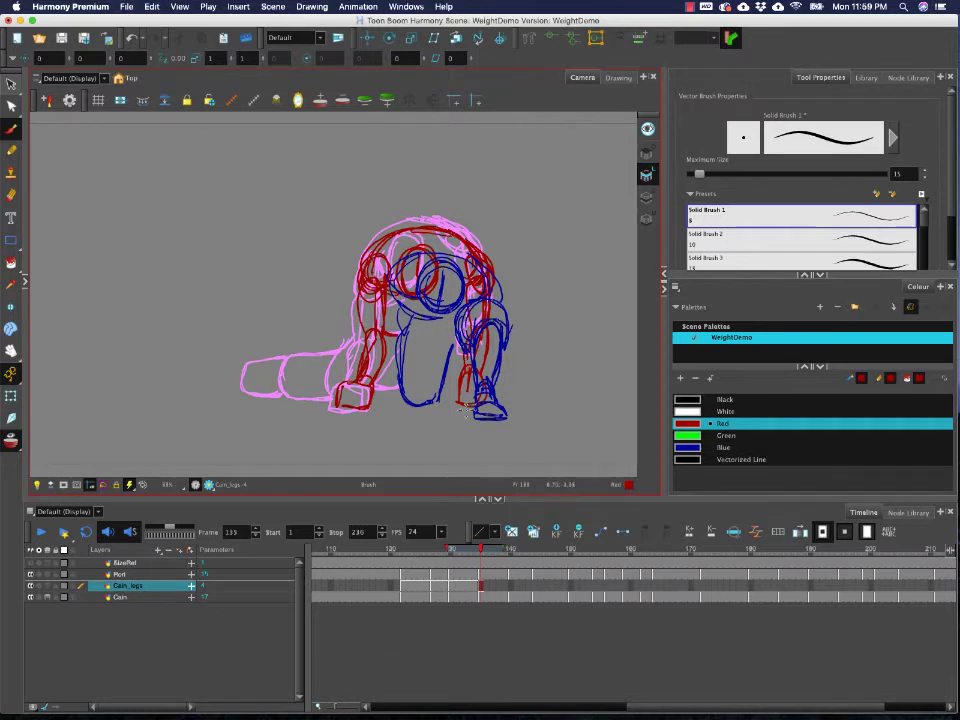
{"action": "left_click_drag", "start_coordinate": [480, 552], "coordinate": [481, 552]}
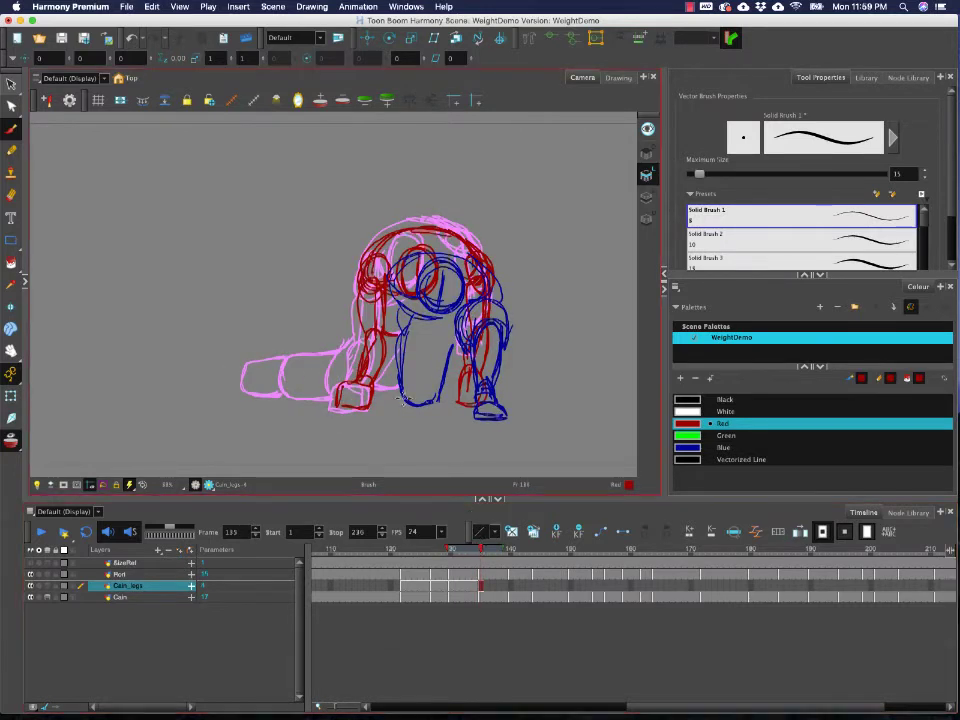
{"action": "mouse_move", "coordinate": [371, 334]}
{"action": "left_mouse_down"}
{"action": "mouse_move", "coordinate": [331, 385]}
{"action": "mouse_move", "coordinate": [337, 401]}
{"action": "left_mouse_up"}
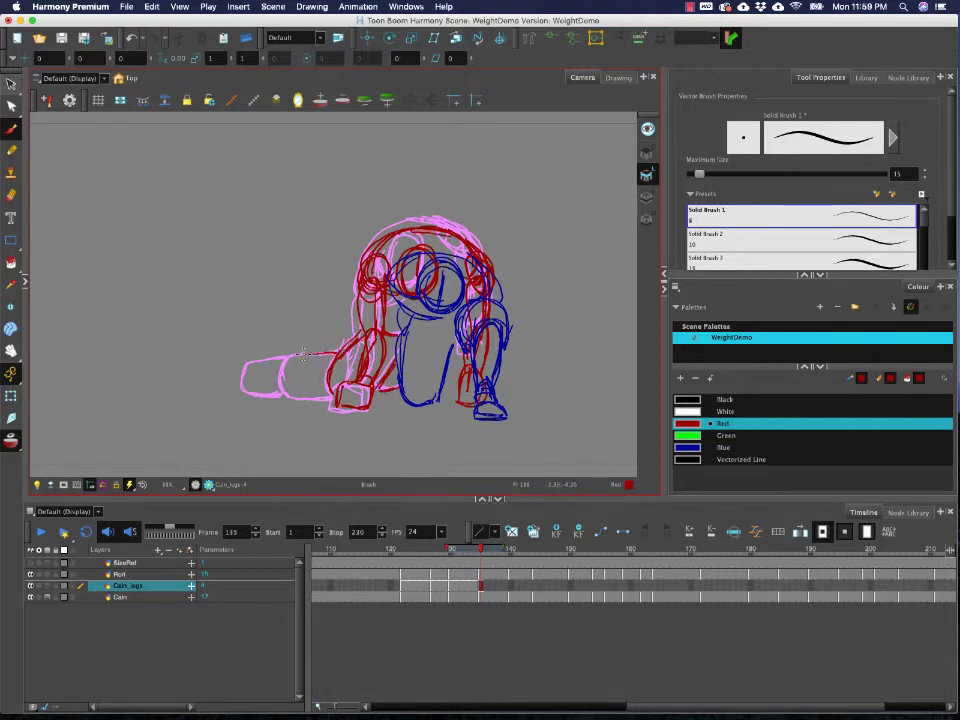
{"action": "left_click_drag", "start_coordinate": [281, 387], "coordinate": [331, 400]}
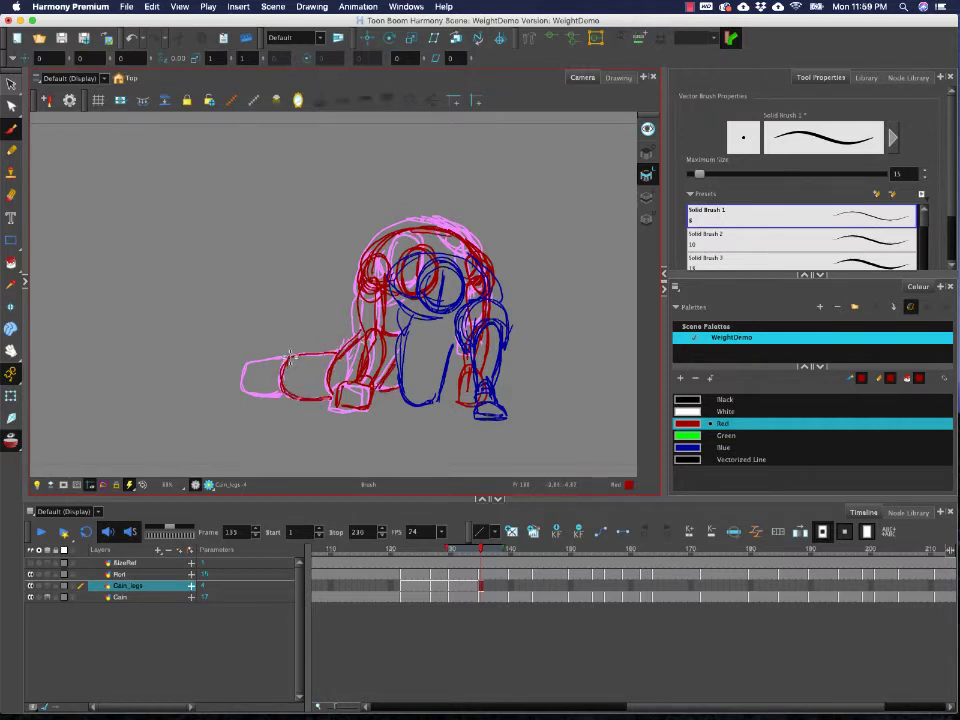
{"action": "mouse_move", "coordinate": [290, 356]}
{"action": "left_mouse_down"}
{"action": "mouse_move", "coordinate": [252, 362]}
{"action": "mouse_move", "coordinate": [242, 385]}
{"action": "mouse_move", "coordinate": [282, 398]}
{"action": "left_mouse_up"}
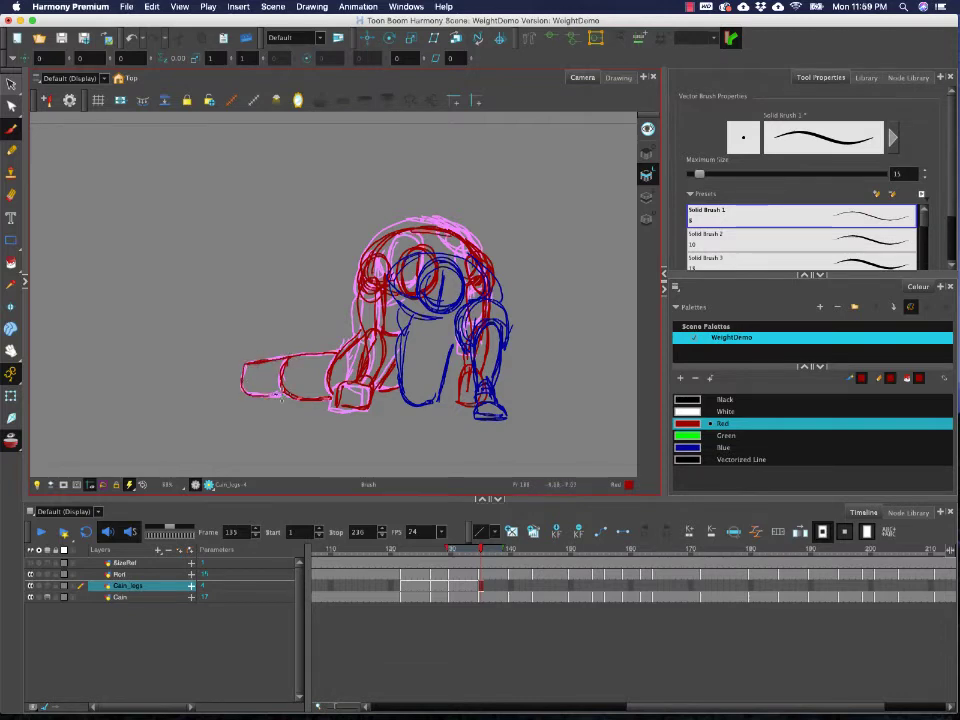
- On frame 140 of the Cain_legs layer, draw the red figure's thigh, knee and lower leg, closely following the previous pose
{"action": "left_click_drag", "start_coordinate": [481, 551], "coordinate": [511, 551]}
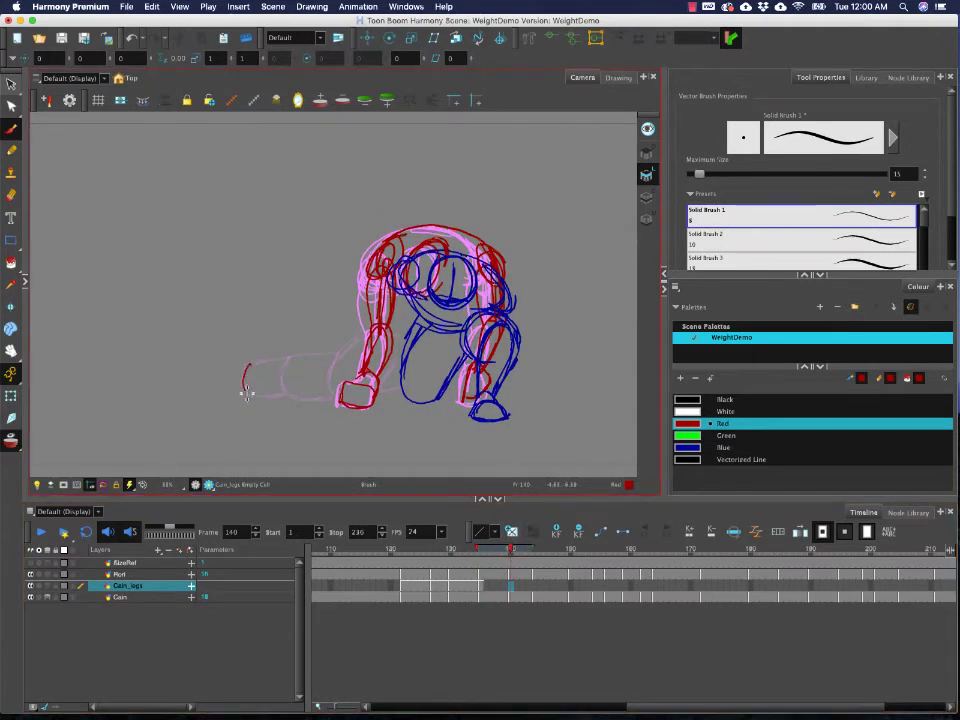
{"action": "left_click_drag", "start_coordinate": [246, 382], "coordinate": [295, 360]}
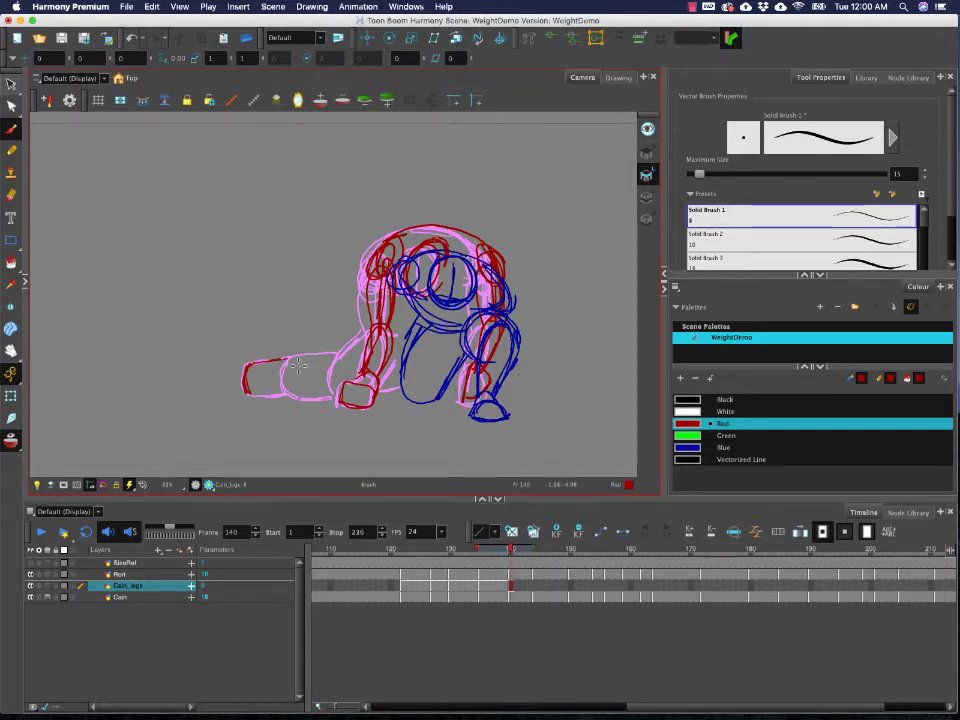
{"action": "mouse_move", "coordinate": [250, 395]}
{"action": "left_mouse_down"}
{"action": "mouse_move", "coordinate": [281, 401]}
{"action": "mouse_move", "coordinate": [291, 360]}
{"action": "left_mouse_up"}
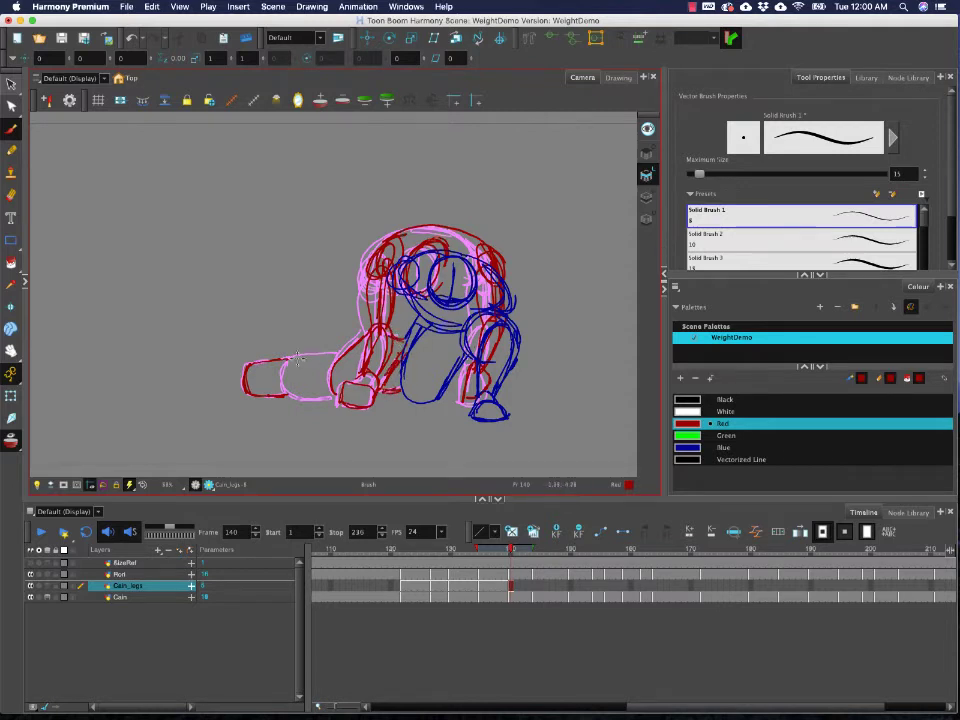
{"action": "left_click_drag", "start_coordinate": [298, 358], "coordinate": [324, 351]}
{"action": "left_click_drag", "start_coordinate": [290, 398], "coordinate": [335, 399]}
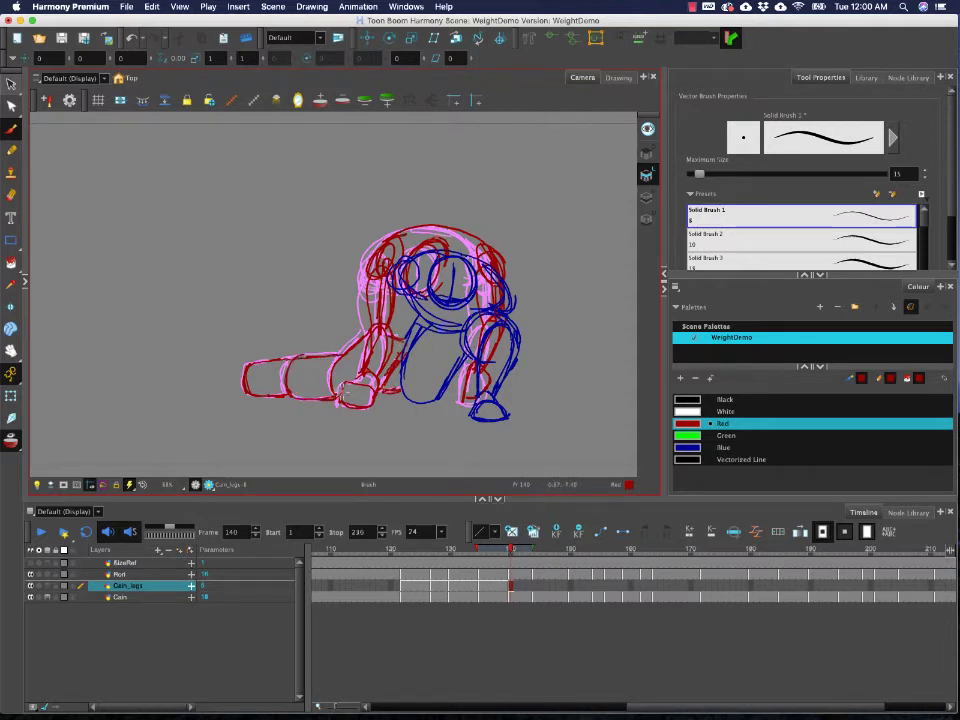
- On frame 144 of the Cain_legs layer, draw the red figure's thigh, knee and lower leg, shifted slightly toward the body
{"action": "left_click", "coordinate": [536, 551]}
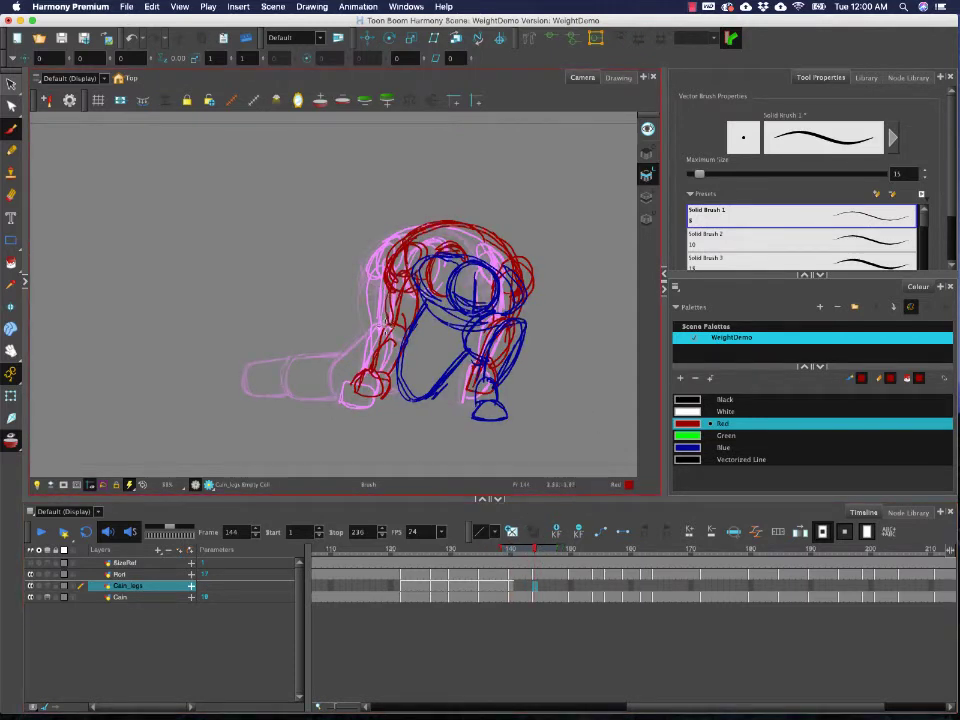
{"action": "mouse_move", "coordinate": [388, 321]}
{"action": "left_mouse_down"}
{"action": "mouse_move", "coordinate": [346, 388]}
{"action": "mouse_move", "coordinate": [354, 357]}
{"action": "mouse_move", "coordinate": [359, 397]}
{"action": "mouse_move", "coordinate": [388, 388]}
{"action": "left_mouse_up"}
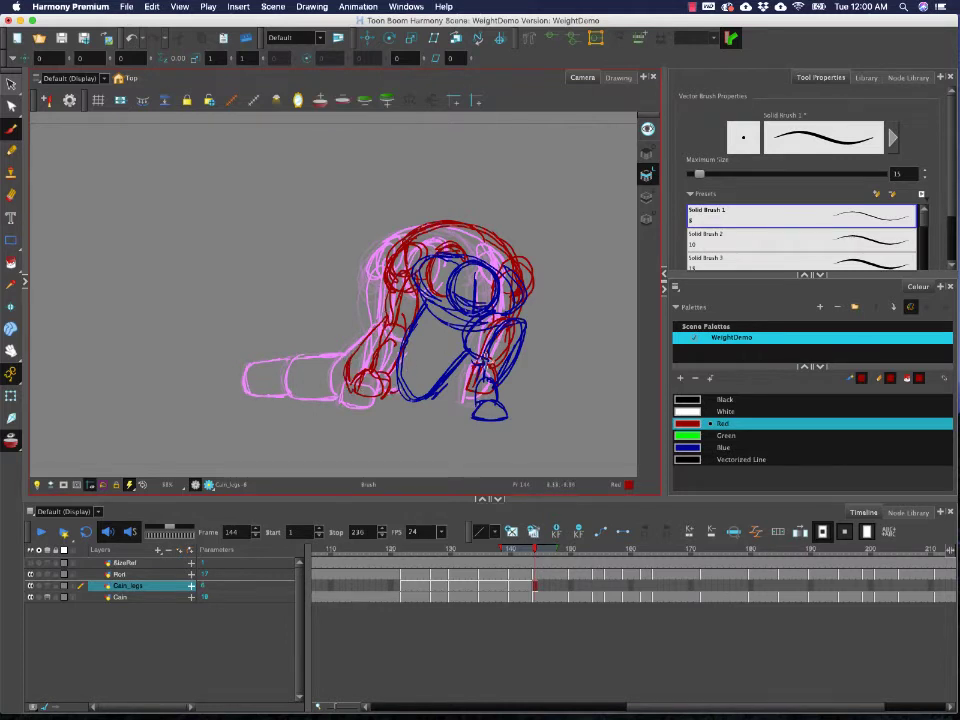
{"action": "mouse_move", "coordinate": [353, 353]}
{"action": "left_mouse_down"}
{"action": "mouse_move", "coordinate": [322, 350]}
{"action": "mouse_move", "coordinate": [294, 372]}
{"action": "mouse_move", "coordinate": [299, 397]}
{"action": "mouse_move", "coordinate": [338, 402]}
{"action": "left_mouse_up"}
{"action": "left_click_drag", "start_coordinate": [358, 360], "coordinate": [358, 399]}
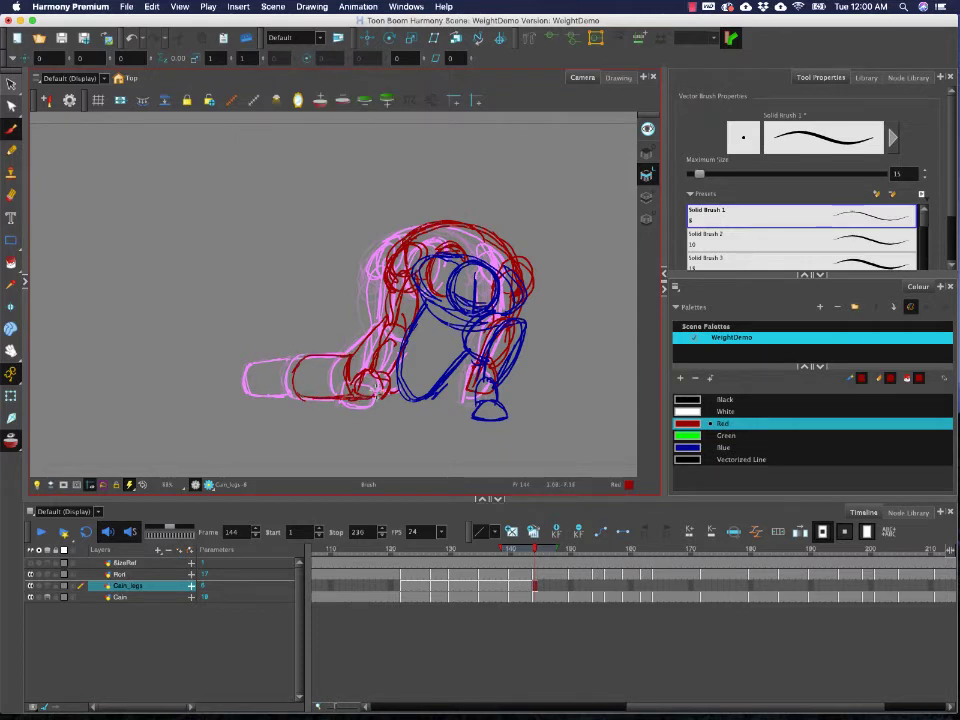
{"action": "mouse_move", "coordinate": [256, 369]}
{"action": "left_mouse_down"}
{"action": "mouse_move", "coordinate": [292, 397]}
{"action": "mouse_move", "coordinate": [273, 398]}
{"action": "mouse_move", "coordinate": [283, 399]}
{"action": "mouse_move", "coordinate": [296, 357]}
{"action": "mouse_move", "coordinate": [336, 355]}
{"action": "left_mouse_up"}
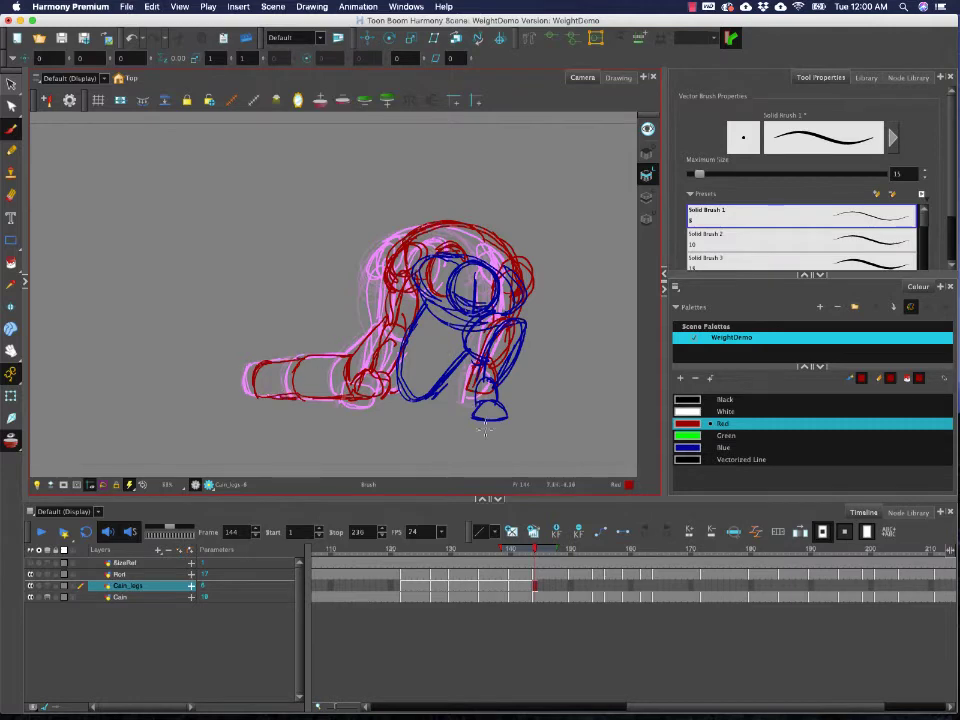
- On frame 150 of the Cain_legs layer, sketch the red figure's lower torso and hip lines behind the blue figure
{"action": "mouse_move", "coordinate": [534, 550]}
{"action": "left_mouse_down"}
{"action": "mouse_move", "coordinate": [516, 554]}
{"action": "mouse_move", "coordinate": [570, 551]}
{"action": "mouse_move", "coordinate": [531, 549]}
{"action": "left_mouse_up"}
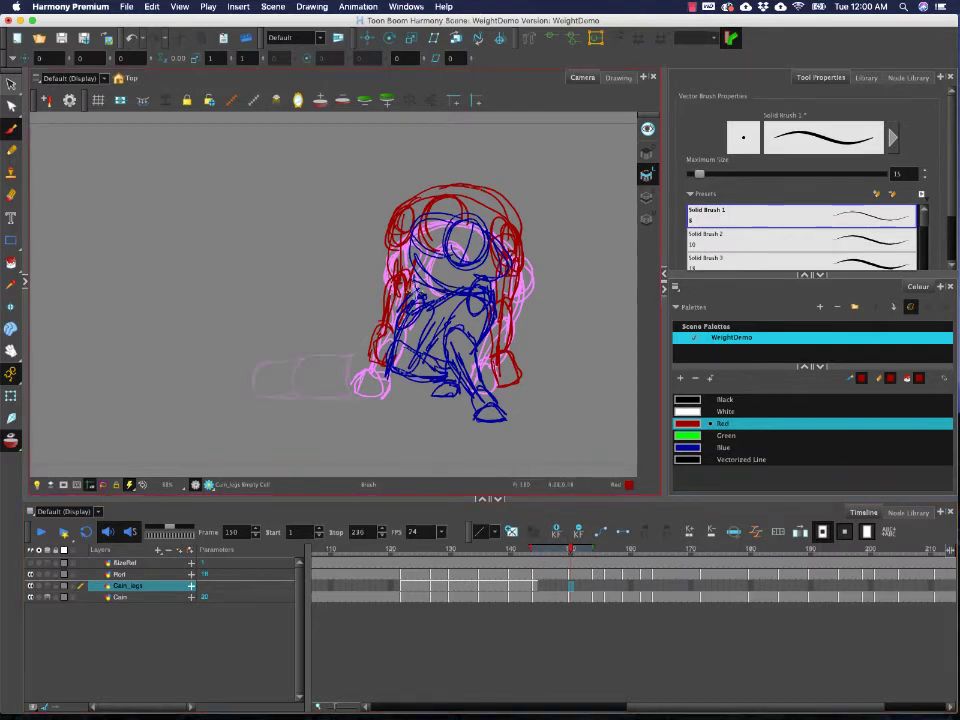
{"action": "key", "text": "alt+shift+r"}
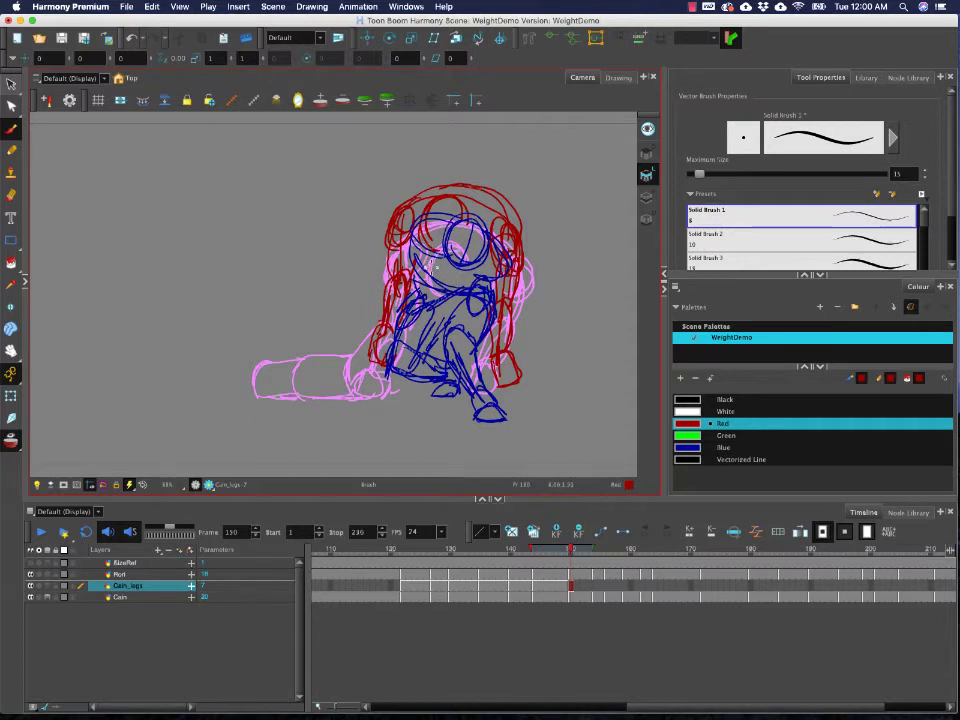
{"action": "mouse_move", "coordinate": [431, 267]}
{"action": "left_mouse_down"}
{"action": "mouse_move", "coordinate": [469, 275]}
{"action": "mouse_move", "coordinate": [468, 313]}
{"action": "left_mouse_up"}
{"action": "mouse_move", "coordinate": [427, 298]}
{"action": "left_mouse_down"}
{"action": "mouse_move", "coordinate": [396, 377]}
{"action": "mouse_move", "coordinate": [376, 357]}
{"action": "mouse_move", "coordinate": [394, 392]}
{"action": "mouse_move", "coordinate": [404, 389]}
{"action": "mouse_move", "coordinate": [366, 355]}
{"action": "mouse_move", "coordinate": [318, 387]}
{"action": "mouse_move", "coordinate": [351, 397]}
{"action": "mouse_move", "coordinate": [329, 399]}
{"action": "mouse_move", "coordinate": [407, 391]}
{"action": "left_mouse_up"}
{"action": "left_click_drag", "start_coordinate": [332, 358], "coordinate": [358, 352]}
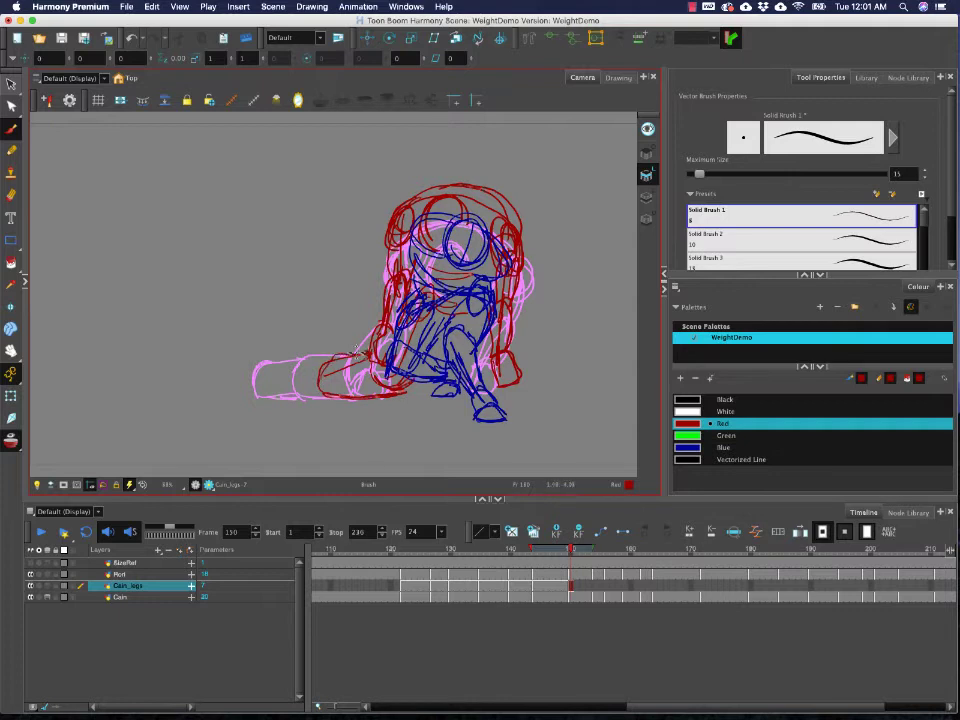
{"action": "left_click_drag", "start_coordinate": [412, 381], "coordinate": [399, 389]}
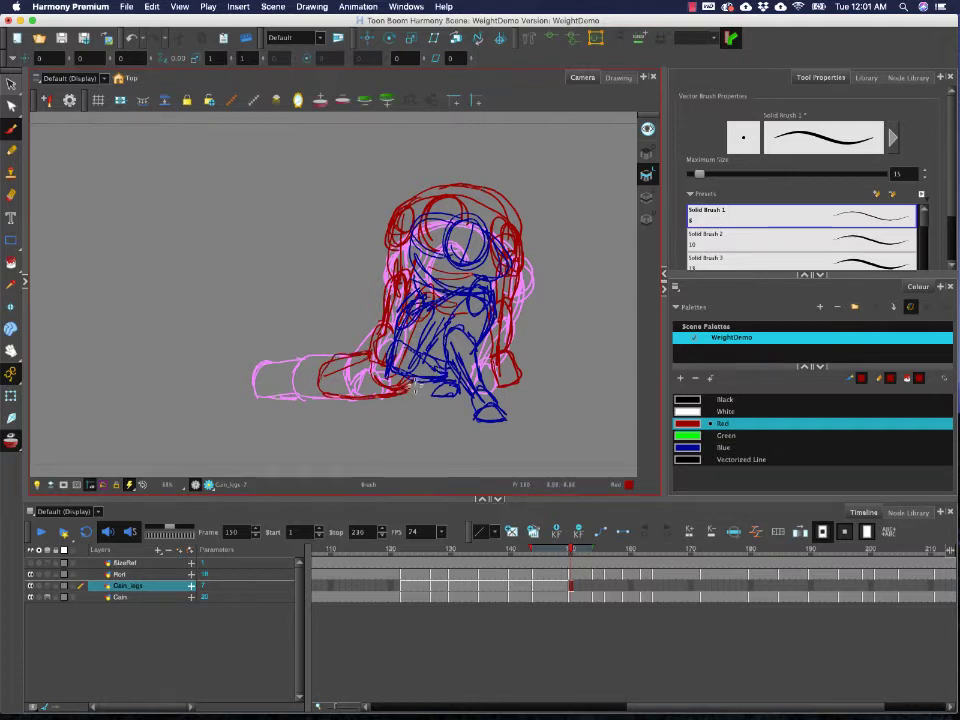
{"action": "mouse_move", "coordinate": [331, 358]}
{"action": "left_mouse_down"}
{"action": "mouse_move", "coordinate": [281, 373]}
{"action": "mouse_move", "coordinate": [279, 397]}
{"action": "mouse_move", "coordinate": [315, 400]}
{"action": "mouse_move", "coordinate": [289, 400]}
{"action": "mouse_move", "coordinate": [284, 375]}
{"action": "mouse_move", "coordinate": [333, 356]}
{"action": "left_mouse_up"}
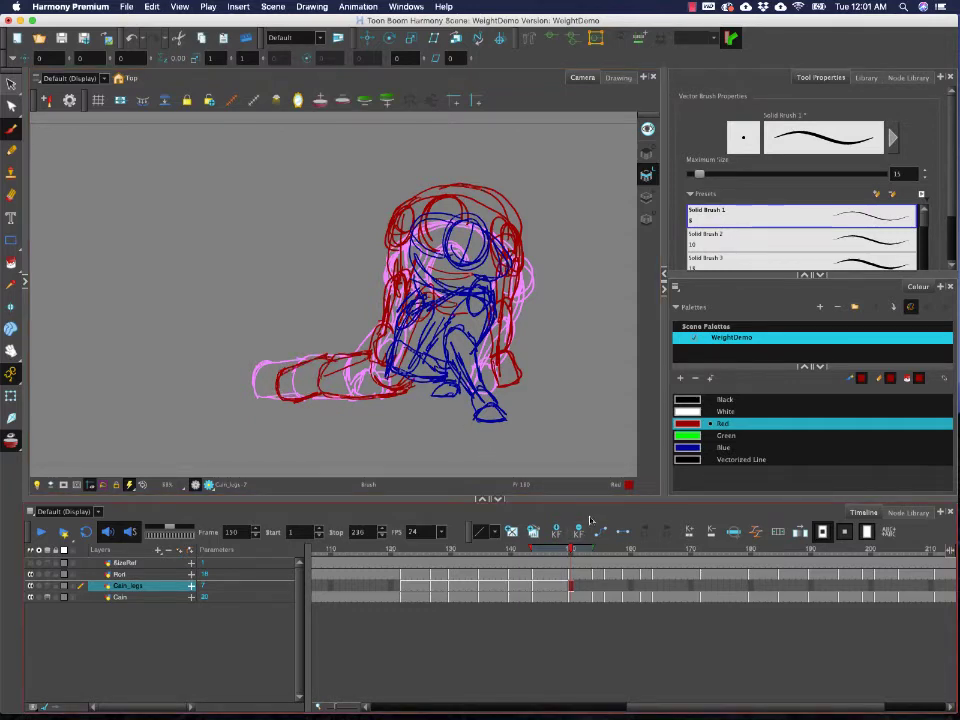
{"action": "mouse_move", "coordinate": [571, 549]}
{"action": "left_mouse_down"}
{"action": "mouse_move", "coordinate": [360, 555]}
{"action": "mouse_move", "coordinate": [573, 548]}
{"action": "left_mouse_up"}
{"action": "key", "text": "alt+s"}
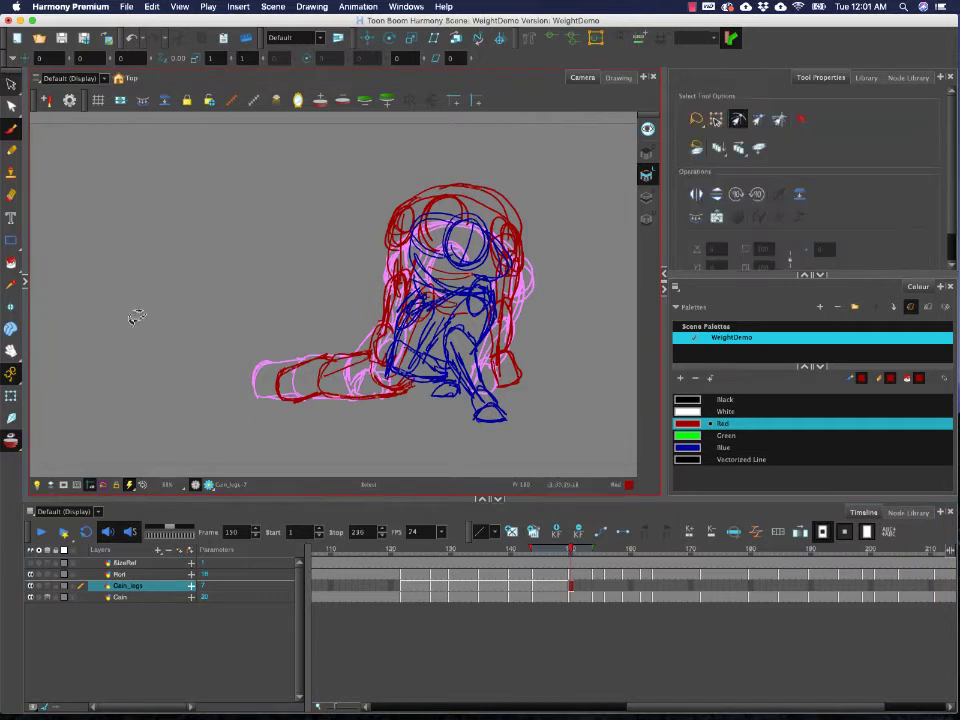
{"action": "left_click_drag", "start_coordinate": [292, 350], "coordinate": [487, 400]}
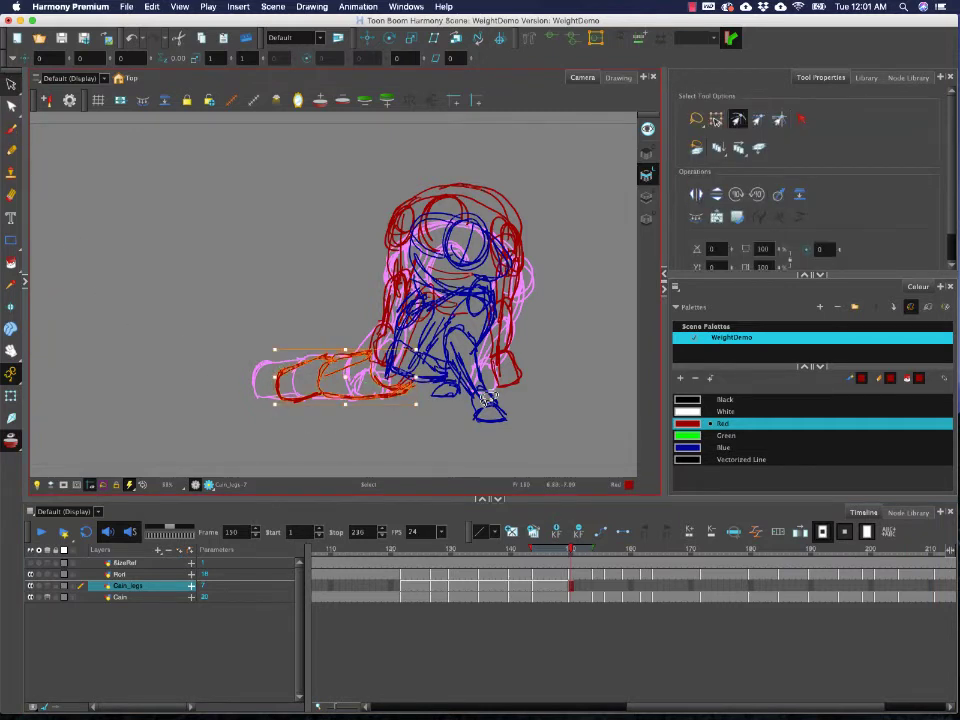
{"action": "key", "text": "Delete"}
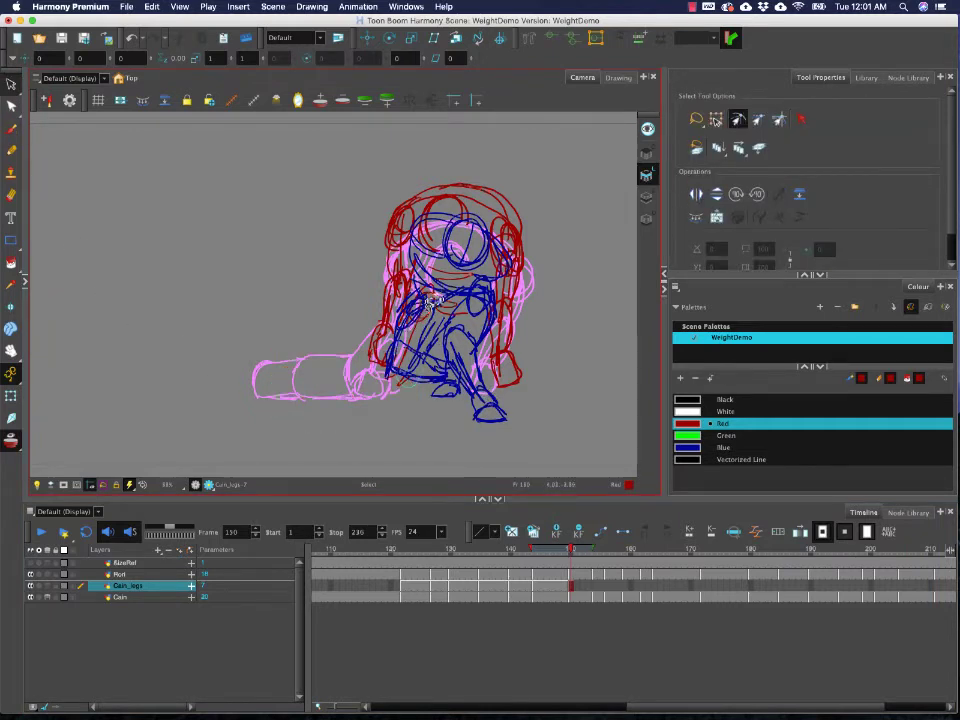
{"action": "left_click", "coordinate": [425, 333]}
{"action": "key", "text": "Delete"}
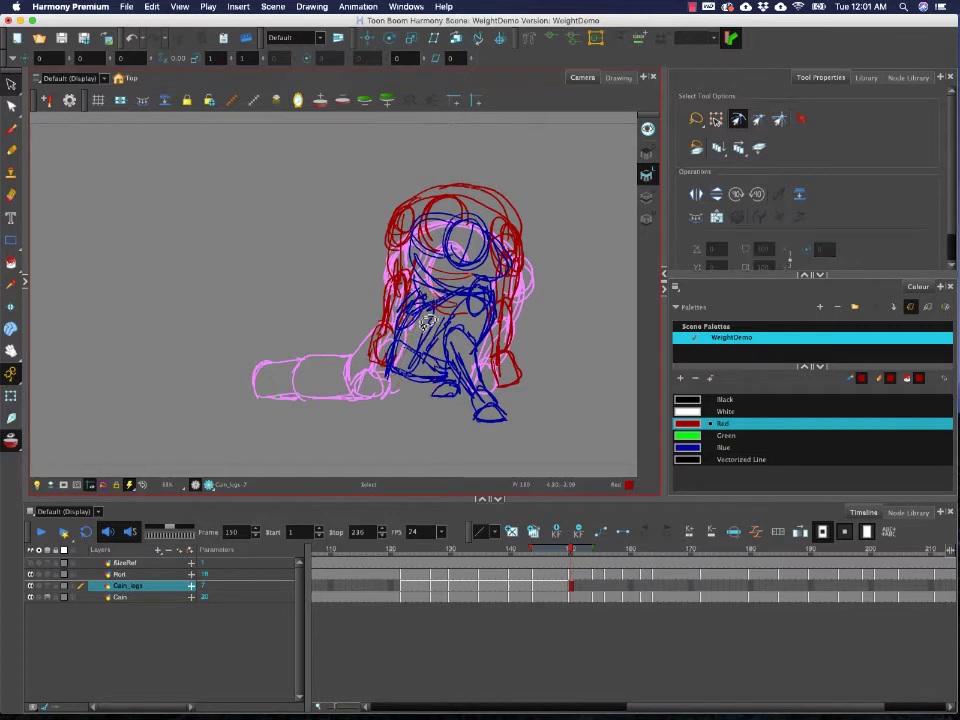
- Draw the red figure's thigh, knee and a short lower leg on frame 150, dragged in closer to the body
{"action": "key", "text": "alt+b"}
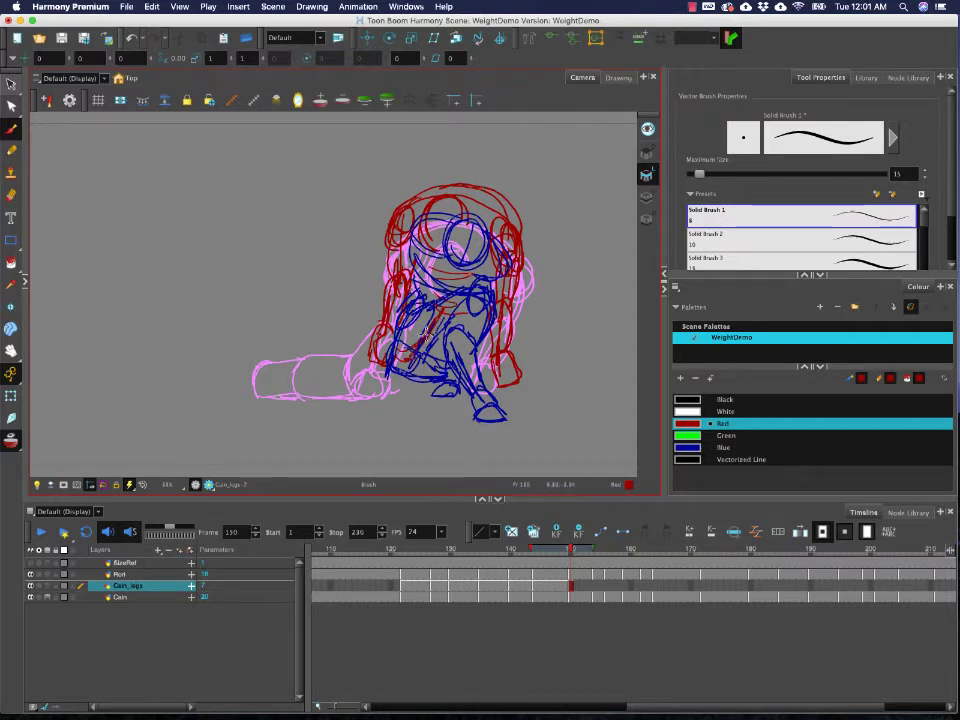
{"action": "left_click_drag", "start_coordinate": [405, 376], "coordinate": [354, 402]}
{"action": "mouse_move", "coordinate": [378, 340]}
{"action": "left_mouse_down"}
{"action": "mouse_move", "coordinate": [348, 373]}
{"action": "mouse_move", "coordinate": [352, 399]}
{"action": "mouse_move", "coordinate": [349, 368]}
{"action": "mouse_move", "coordinate": [352, 396]}
{"action": "left_mouse_up"}
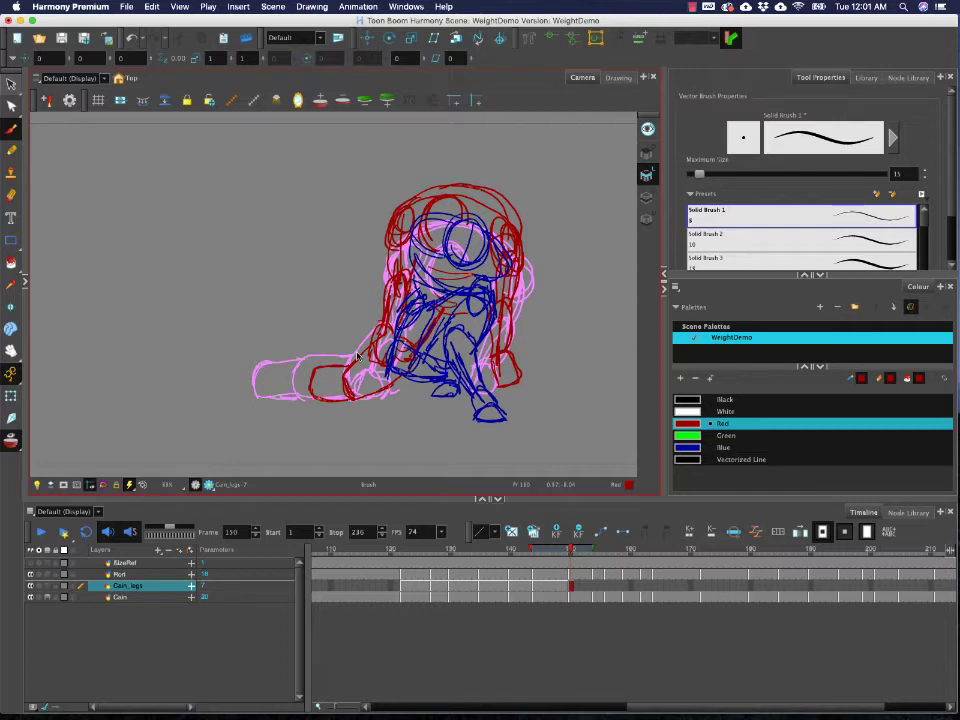
{"action": "left_click", "coordinate": [879, 489]}
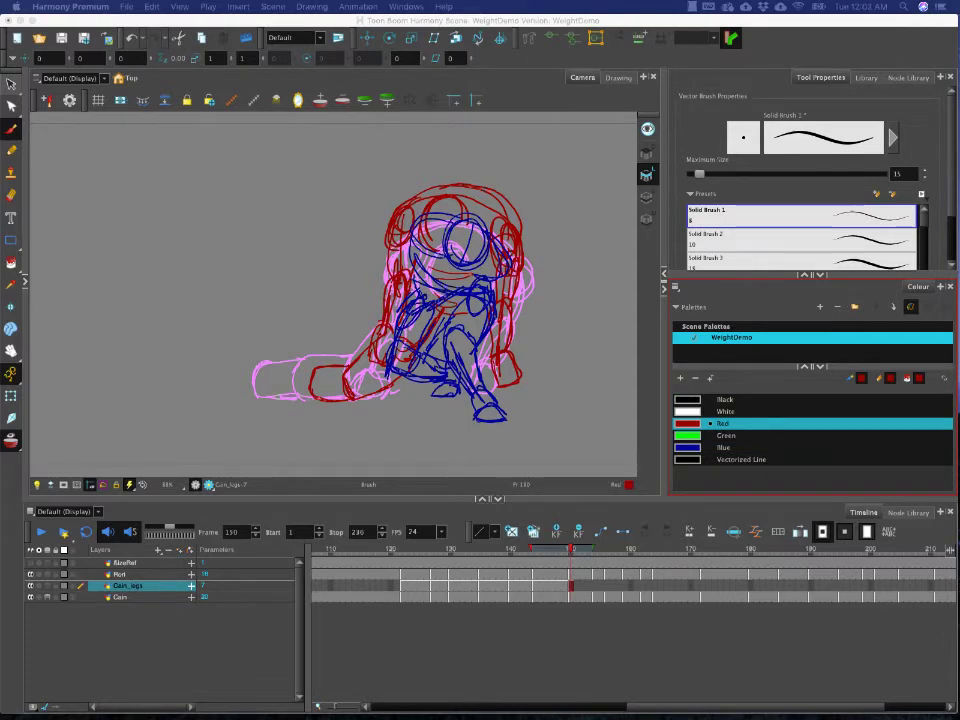
{"action": "left_click", "coordinate": [314, 378]}
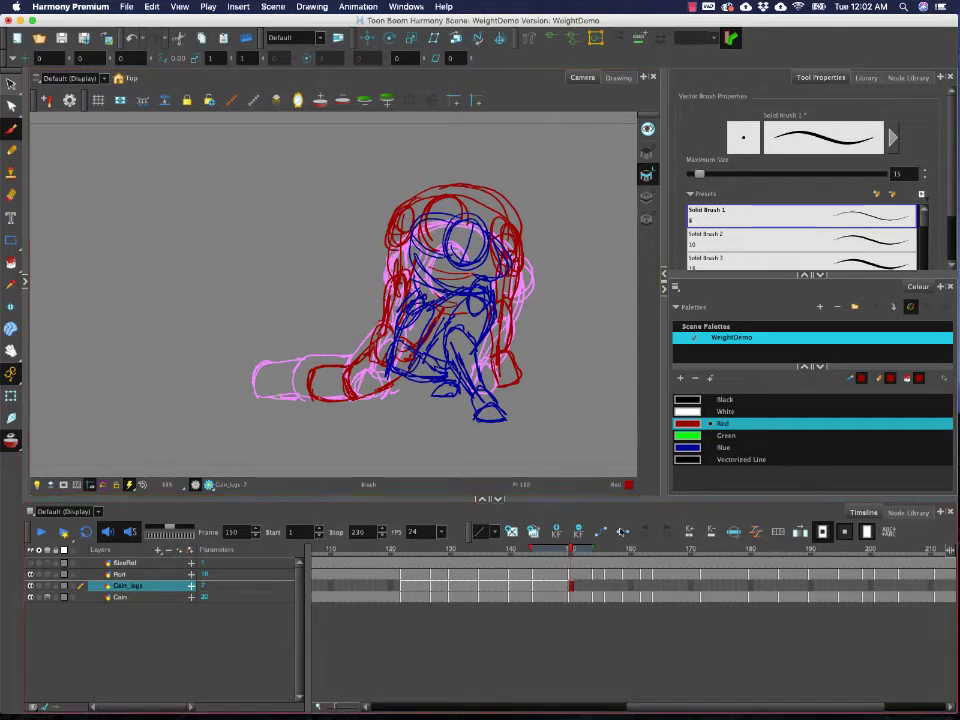
{"action": "left_click", "coordinate": [572, 551]}
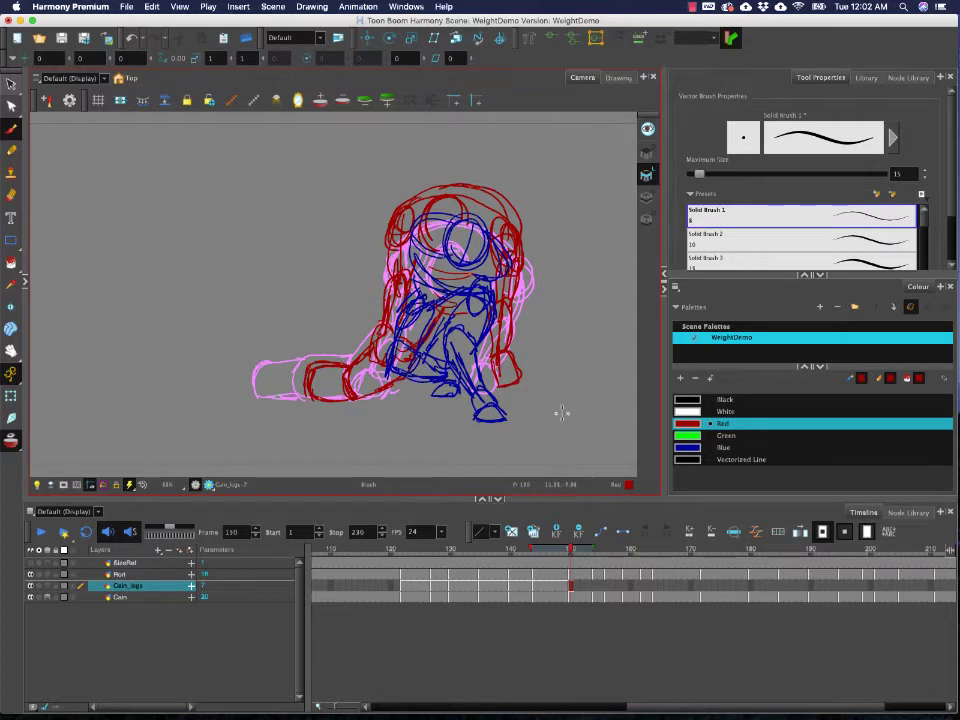
- On frame 154 of the Cain_legs layer, draw the red figure's hip, thigh and trailing lower leg between the blue figure's legs
{"action": "left_click", "coordinate": [581, 551]}
{"action": "mouse_move", "coordinate": [581, 551]}
{"action": "left_mouse_down"}
{"action": "mouse_move", "coordinate": [598, 551]}
{"action": "mouse_move", "coordinate": [531, 551]}
{"action": "mouse_move", "coordinate": [601, 550]}
{"action": "left_mouse_up"}
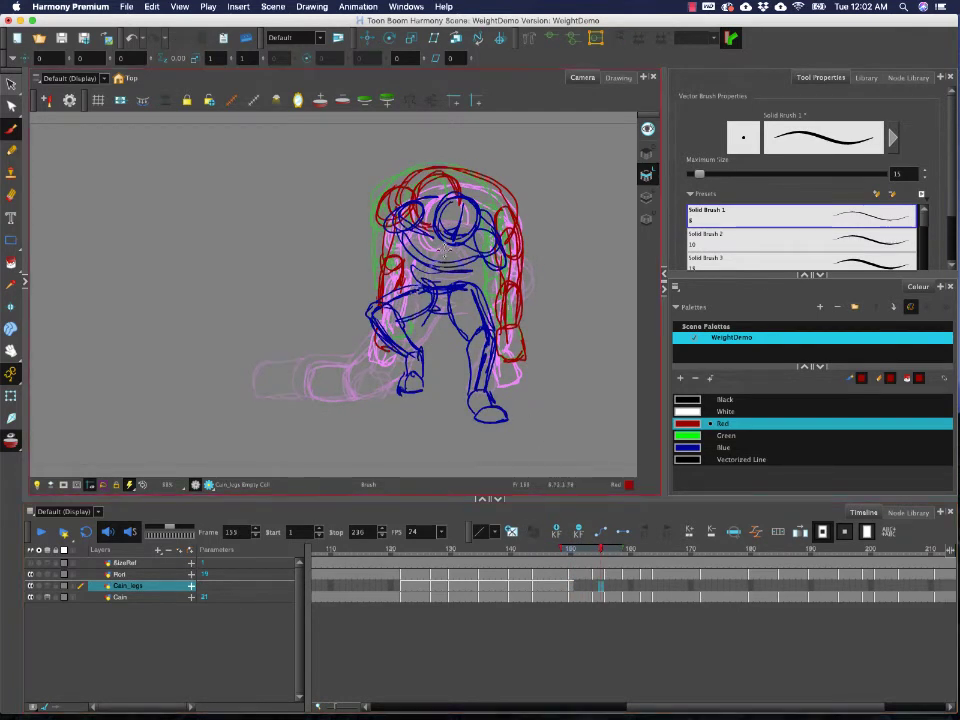
{"action": "left_click", "coordinate": [587, 550]}
{"action": "mouse_move", "coordinate": [587, 551]}
{"action": "left_mouse_down"}
{"action": "mouse_move", "coordinate": [598, 551]}
{"action": "mouse_move", "coordinate": [569, 551]}
{"action": "mouse_move", "coordinate": [595, 553]}
{"action": "left_mouse_up"}
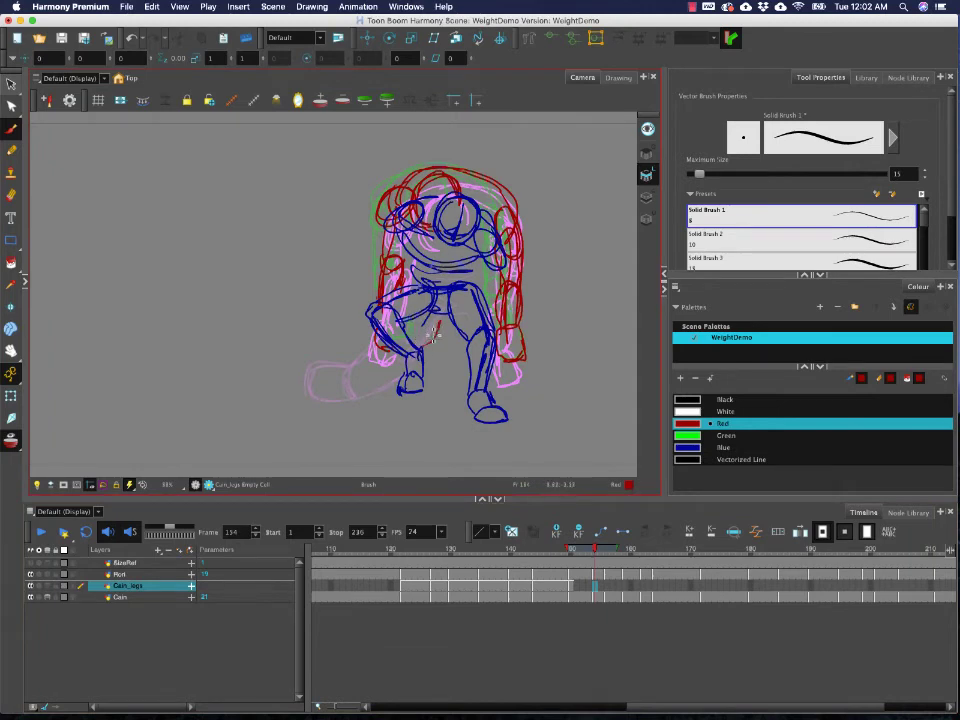
{"action": "left_click_drag", "start_coordinate": [439, 315], "coordinate": [429, 341]}
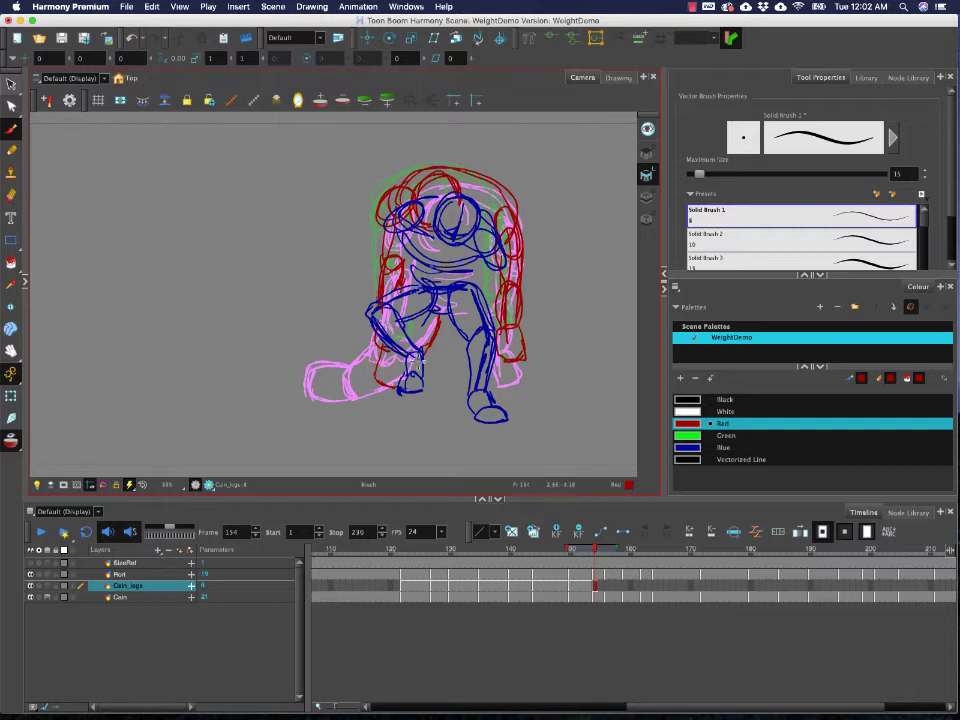
{"action": "key", "text": "super+z"}
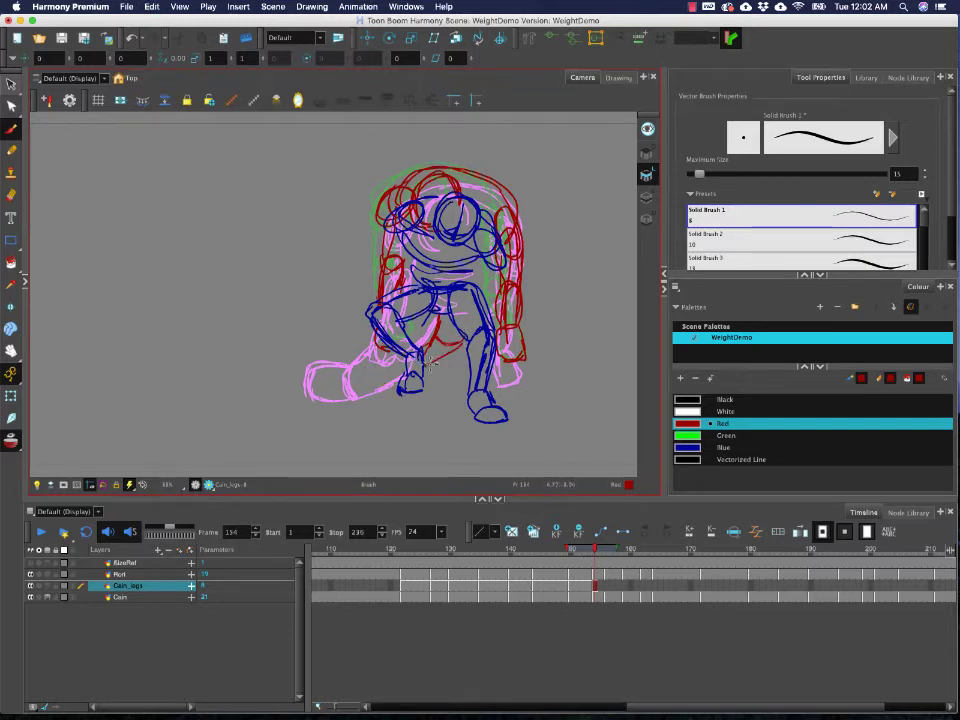
{"action": "mouse_move", "coordinate": [407, 365]}
{"action": "left_mouse_down"}
{"action": "mouse_move", "coordinate": [374, 379]}
{"action": "mouse_move", "coordinate": [361, 356]}
{"action": "mouse_move", "coordinate": [377, 382]}
{"action": "mouse_move", "coordinate": [364, 347]}
{"action": "mouse_move", "coordinate": [356, 379]}
{"action": "mouse_move", "coordinate": [351, 372]}
{"action": "mouse_move", "coordinate": [384, 387]}
{"action": "mouse_move", "coordinate": [367, 374]}
{"action": "mouse_move", "coordinate": [316, 395]}
{"action": "mouse_move", "coordinate": [327, 371]}
{"action": "mouse_move", "coordinate": [319, 387]}
{"action": "mouse_move", "coordinate": [372, 393]}
{"action": "left_mouse_up"}
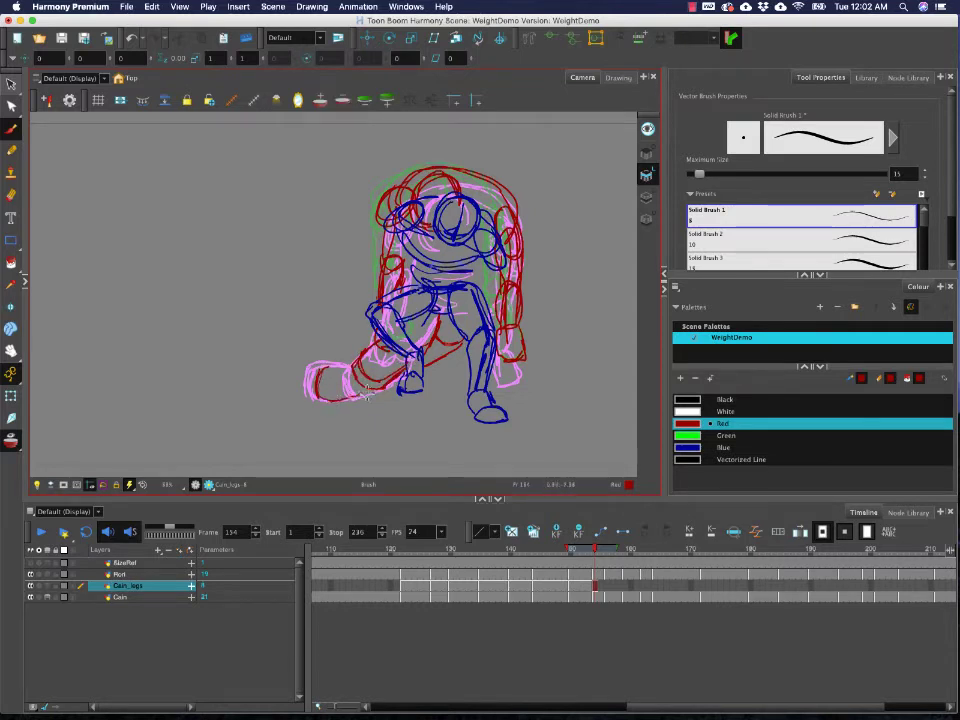
{"action": "left_click_drag", "start_coordinate": [322, 368], "coordinate": [340, 366]}
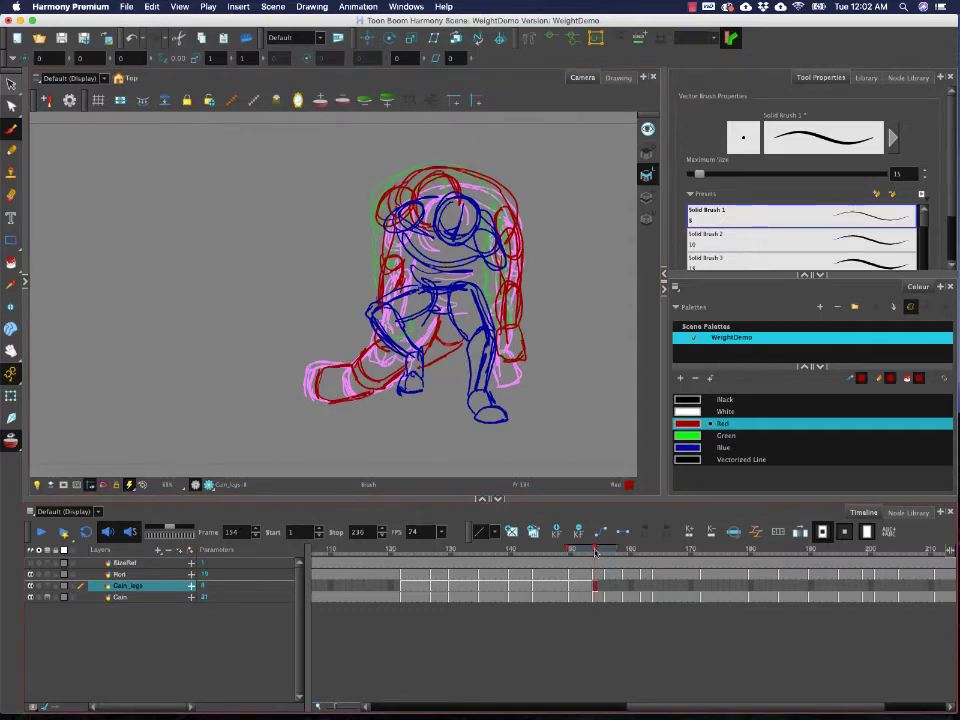
{"action": "mouse_move", "coordinate": [595, 551]}
{"action": "left_mouse_down"}
{"action": "mouse_move", "coordinate": [553, 551]}
{"action": "mouse_move", "coordinate": [596, 553]}
{"action": "mouse_move", "coordinate": [563, 555]}
{"action": "mouse_move", "coordinate": [575, 554]}
{"action": "left_mouse_up"}
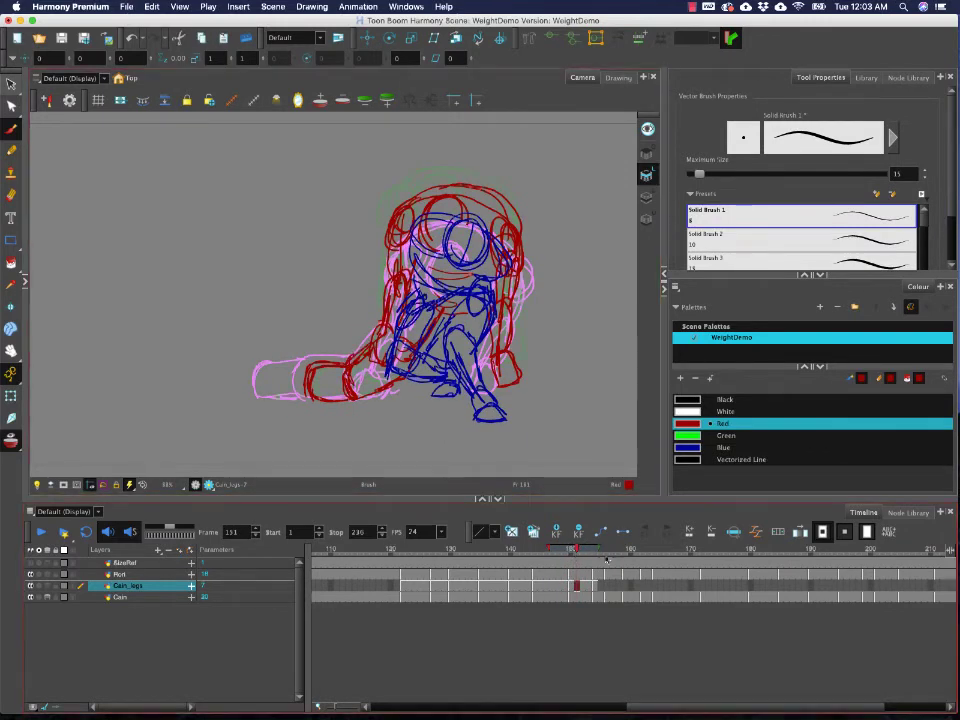
- On frame 156 of the Cain_legs layer, draw the red figure's torso lines, hip, thigh and rounded trailing leg behind the blue figure
{"action": "left_click_drag", "start_coordinate": [576, 552], "coordinate": [606, 550]}
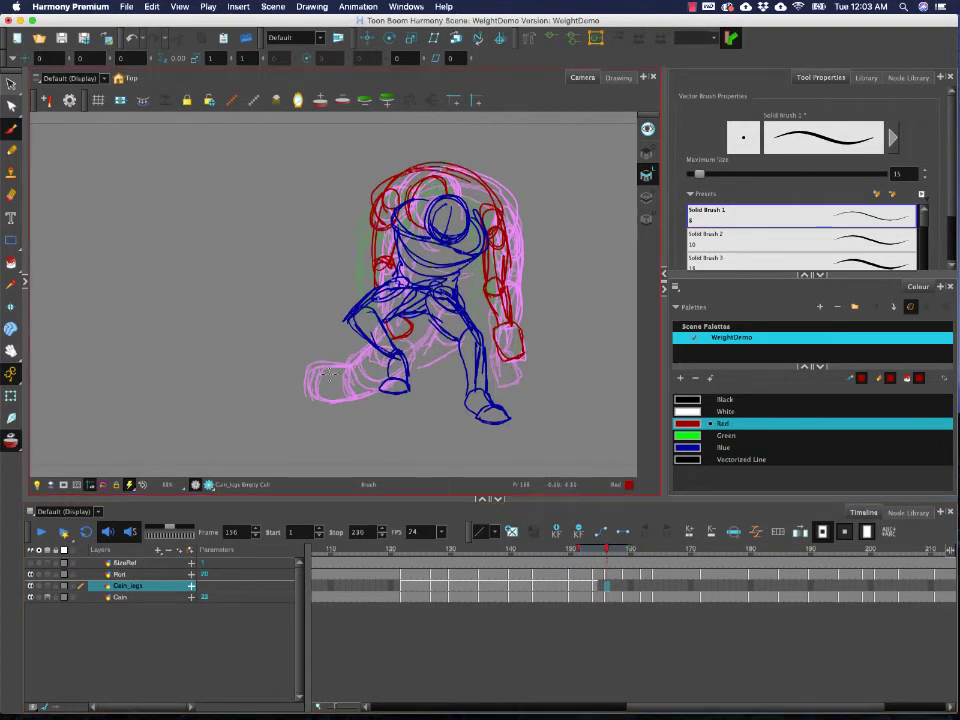
{"action": "left_click_drag", "start_coordinate": [318, 383], "coordinate": [336, 402]}
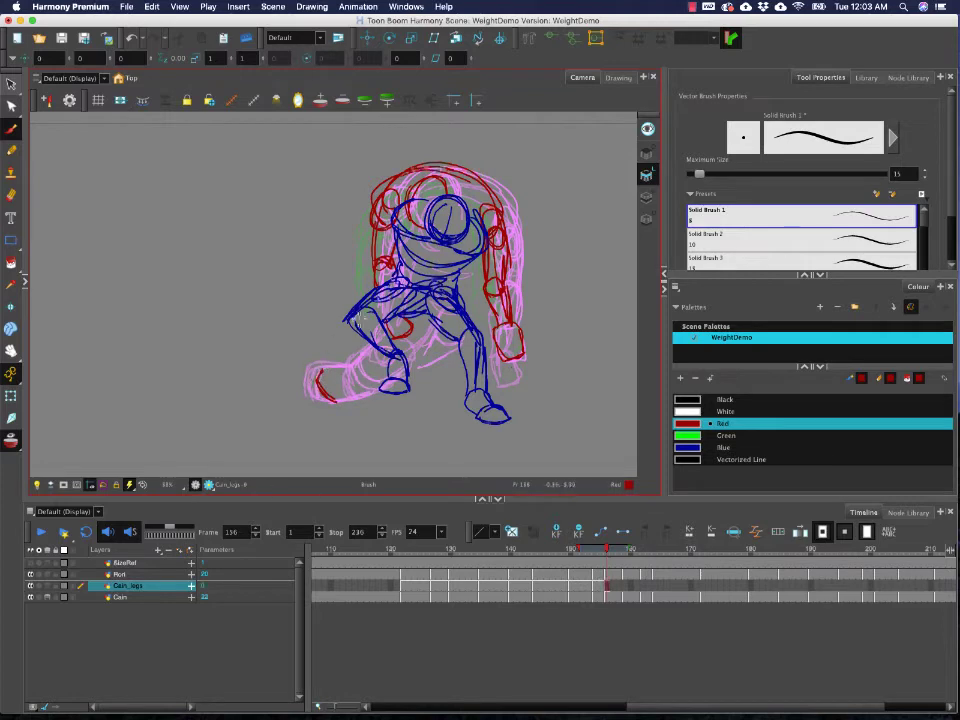
{"action": "mouse_move", "coordinate": [411, 224]}
{"action": "left_mouse_down"}
{"action": "mouse_move", "coordinate": [476, 237]}
{"action": "mouse_move", "coordinate": [457, 244]}
{"action": "left_mouse_up"}
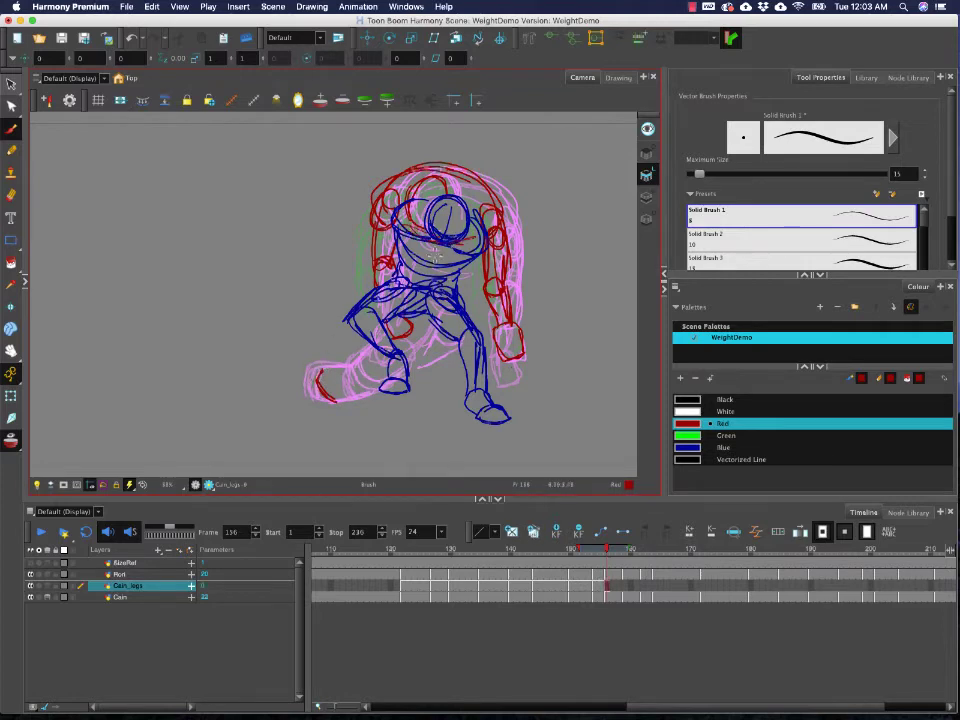
{"action": "mouse_move", "coordinate": [410, 270]}
{"action": "left_mouse_down"}
{"action": "mouse_move", "coordinate": [452, 285]}
{"action": "mouse_move", "coordinate": [464, 303]}
{"action": "mouse_move", "coordinate": [469, 290]}
{"action": "mouse_move", "coordinate": [459, 290]}
{"action": "mouse_move", "coordinate": [471, 340]}
{"action": "mouse_move", "coordinate": [466, 316]}
{"action": "mouse_move", "coordinate": [467, 350]}
{"action": "mouse_move", "coordinate": [425, 367]}
{"action": "left_mouse_up"}
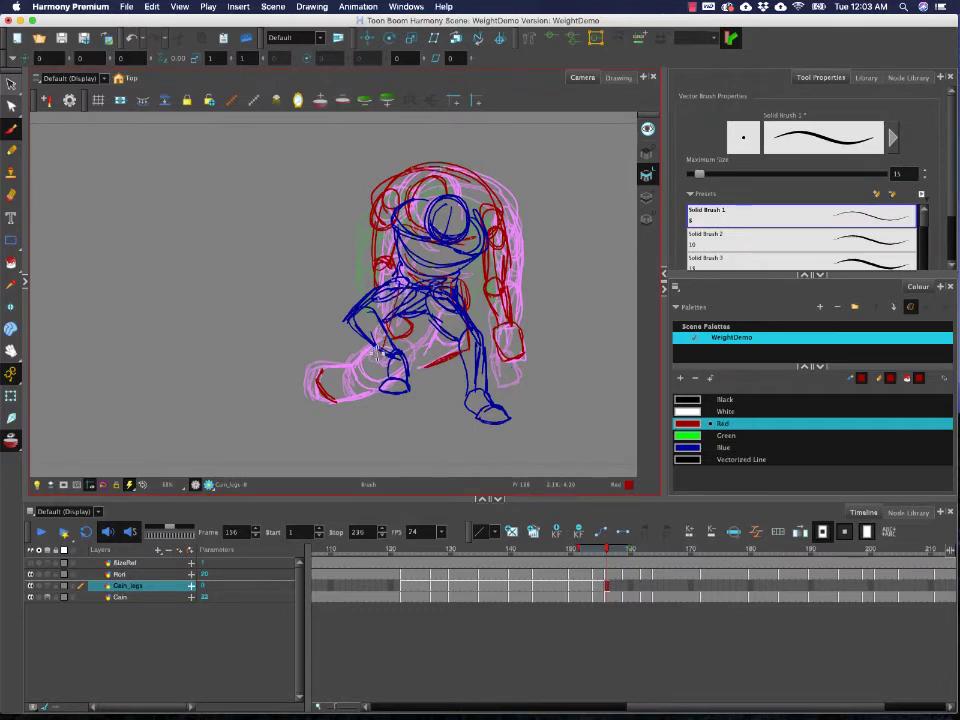
{"action": "key", "text": "alt+o"}
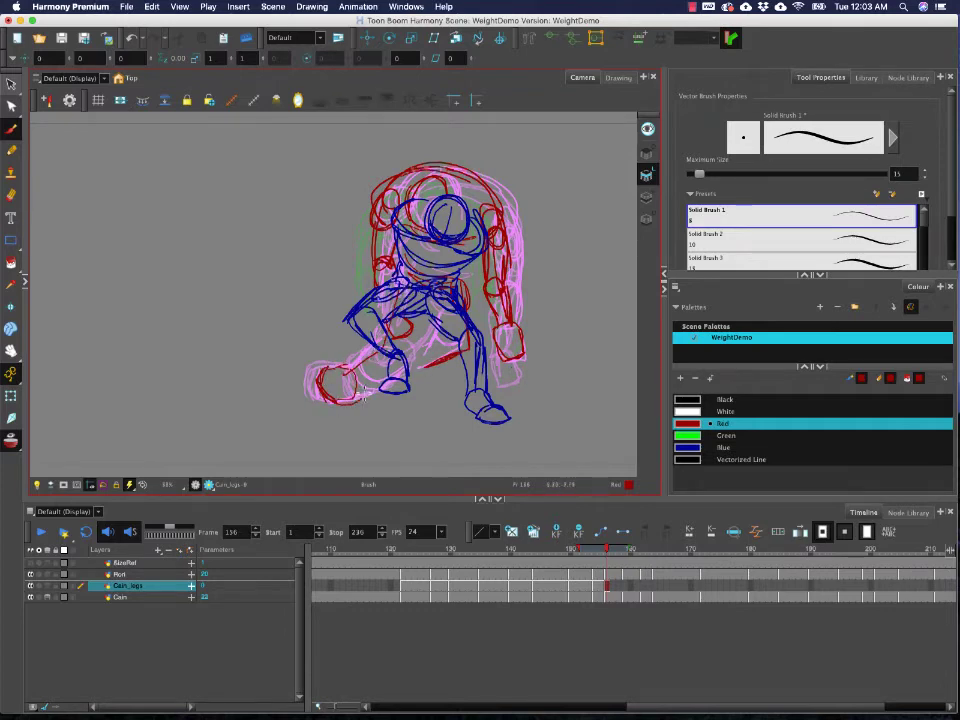
{"action": "key", "text": "alt+o"}
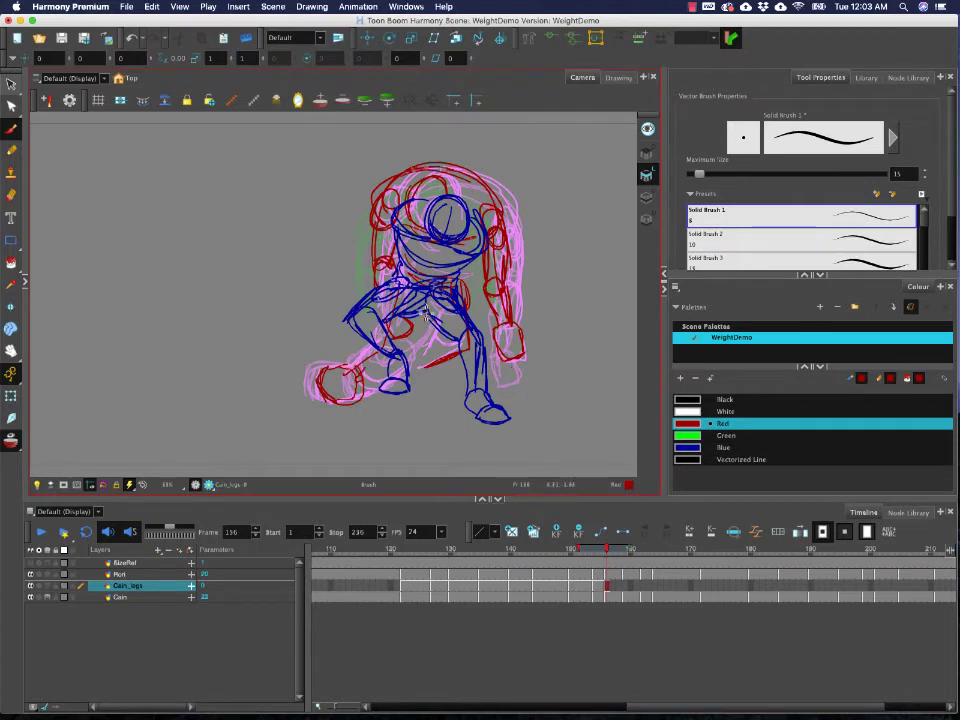
{"action": "key", "text": "alt+o"}
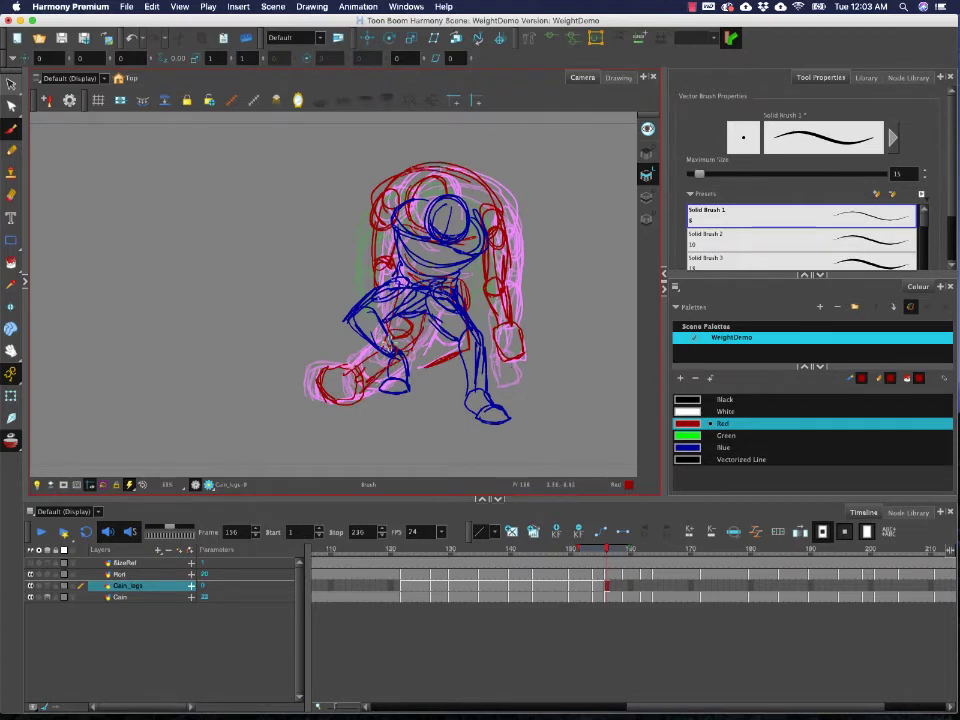
{"action": "key", "text": "alt+o"}
- On frame 159 of the Cain_legs layer, draw the red figure's thigh edge, oval lower leg and the underside line between the blue figure's legs
{"action": "left_click", "coordinate": [617, 553]}
{"action": "mouse_move", "coordinate": [617, 553]}
{"action": "left_mouse_down"}
{"action": "mouse_move", "coordinate": [632, 555]}
{"action": "mouse_move", "coordinate": [451, 571]}
{"action": "mouse_move", "coordinate": [654, 574]}
{"action": "mouse_move", "coordinate": [604, 583]}
{"action": "mouse_move", "coordinate": [615, 552]}
{"action": "mouse_move", "coordinate": [633, 553]}
{"action": "mouse_move", "coordinate": [614, 556]}
{"action": "mouse_move", "coordinate": [626, 560]}
{"action": "left_mouse_up"}
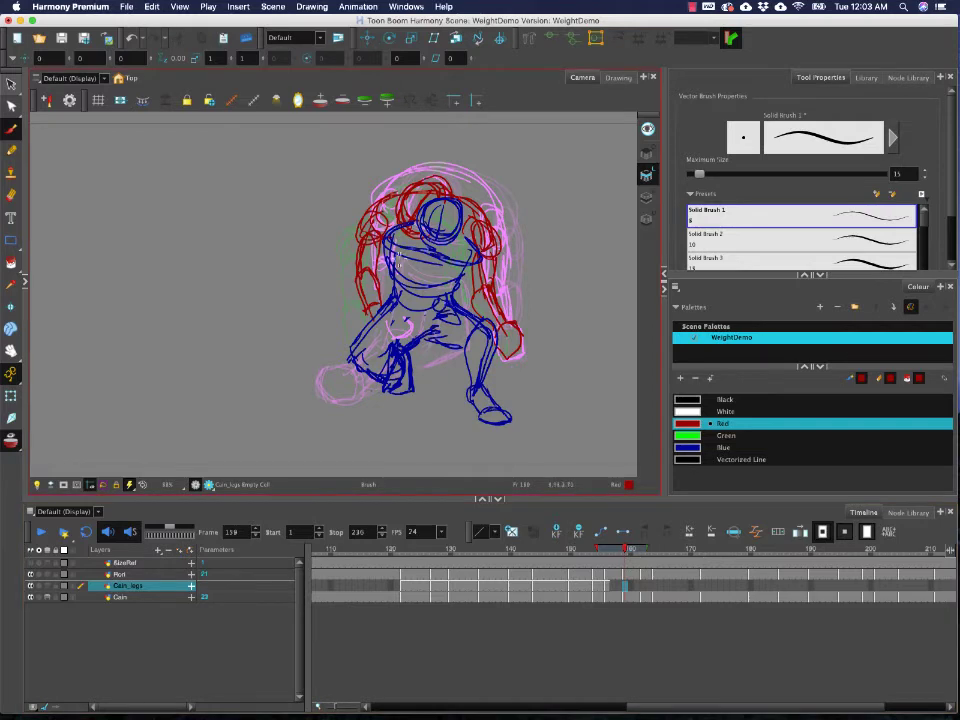
{"action": "mouse_move", "coordinate": [365, 309]}
{"action": "left_mouse_down"}
{"action": "mouse_move", "coordinate": [350, 343]}
{"action": "mouse_move", "coordinate": [388, 300]}
{"action": "left_mouse_up"}
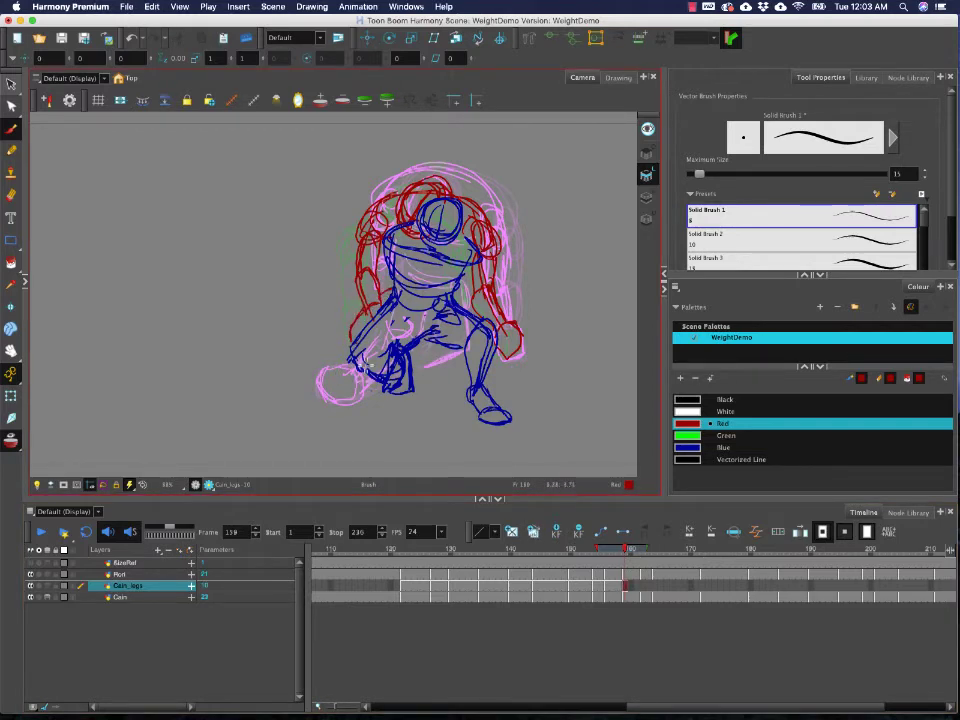
{"action": "mouse_move", "coordinate": [319, 380]}
{"action": "left_mouse_down"}
{"action": "mouse_move", "coordinate": [348, 401]}
{"action": "mouse_move", "coordinate": [339, 376]}
{"action": "mouse_move", "coordinate": [363, 380]}
{"action": "left_mouse_up"}
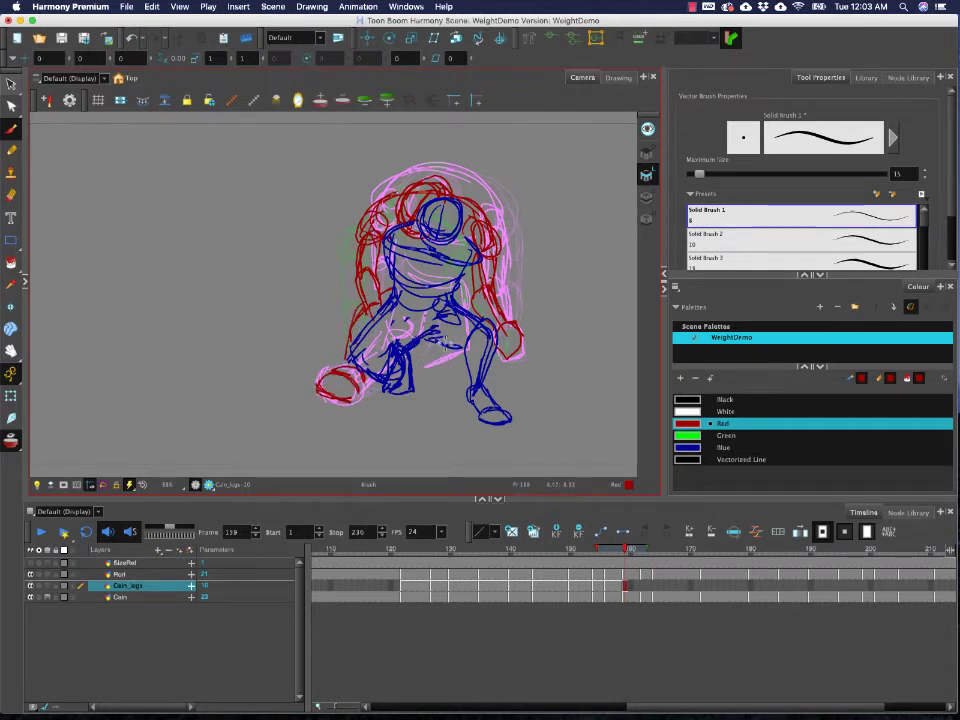
{"action": "left_click_drag", "start_coordinate": [424, 364], "coordinate": [462, 354]}
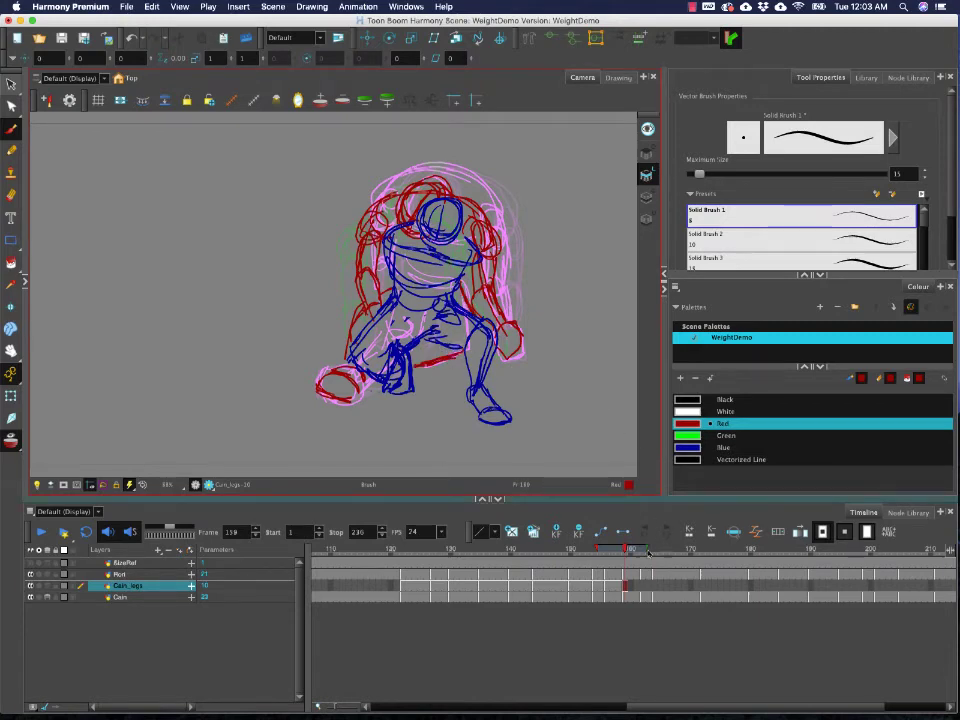
- On frame 162 of the Cain_legs layer, draw the red figure's flattened foot, far-leg lines and bent knee outside the blue figure's kneeling leg
{"action": "left_click_drag", "start_coordinate": [627, 552], "coordinate": [645, 552]}
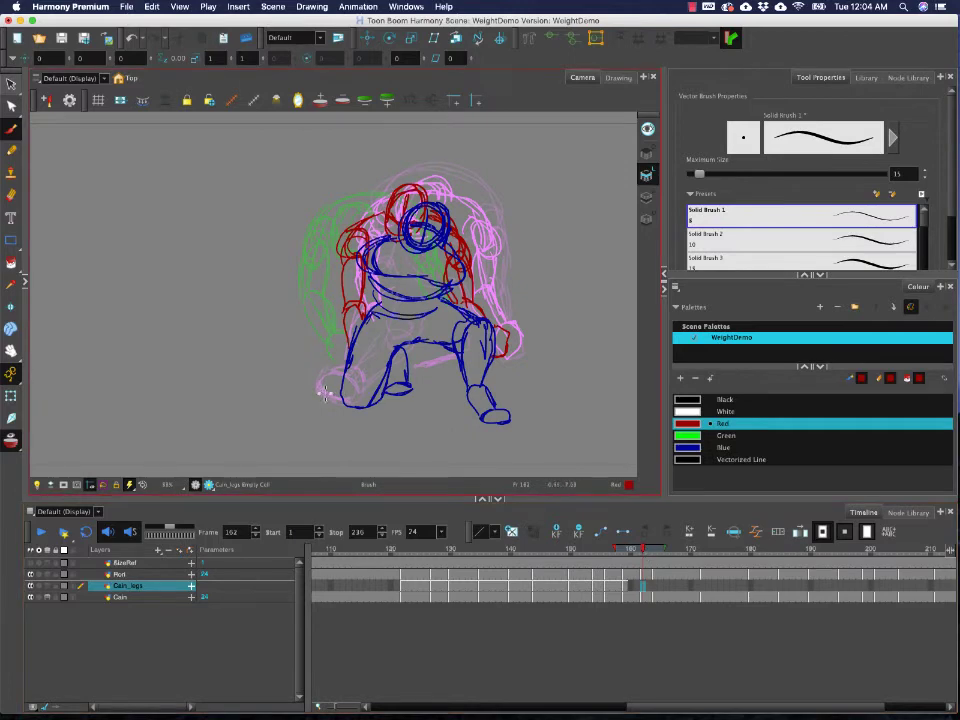
{"action": "mouse_move", "coordinate": [324, 393]}
{"action": "left_mouse_down"}
{"action": "mouse_move", "coordinate": [314, 395]}
{"action": "mouse_move", "coordinate": [342, 402]}
{"action": "mouse_move", "coordinate": [336, 375]}
{"action": "mouse_move", "coordinate": [343, 387]}
{"action": "left_mouse_up"}
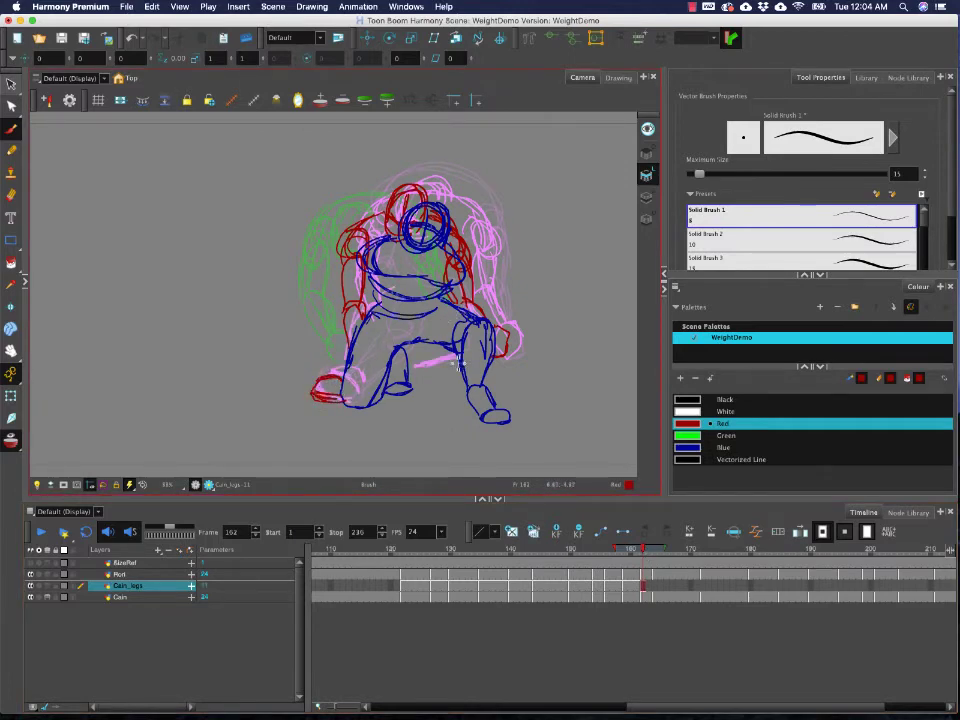
{"action": "left_click_drag", "start_coordinate": [427, 368], "coordinate": [413, 371]}
{"action": "left_click_drag", "start_coordinate": [421, 374], "coordinate": [457, 375]}
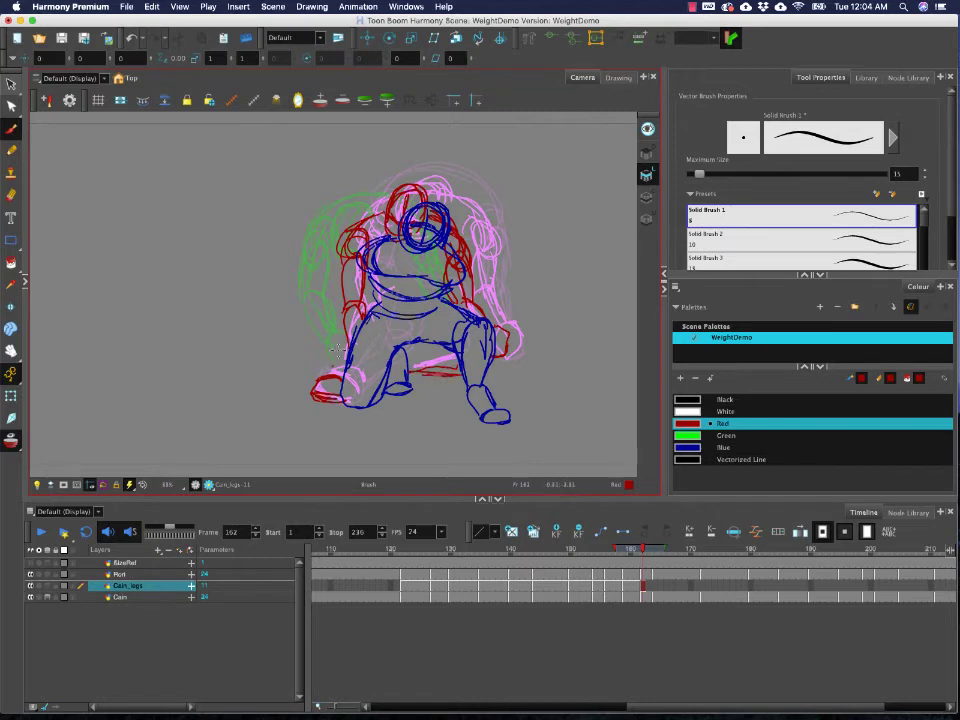
{"action": "mouse_move", "coordinate": [345, 321]}
{"action": "left_mouse_down"}
{"action": "mouse_move", "coordinate": [304, 376]}
{"action": "mouse_move", "coordinate": [312, 384]}
{"action": "left_mouse_up"}
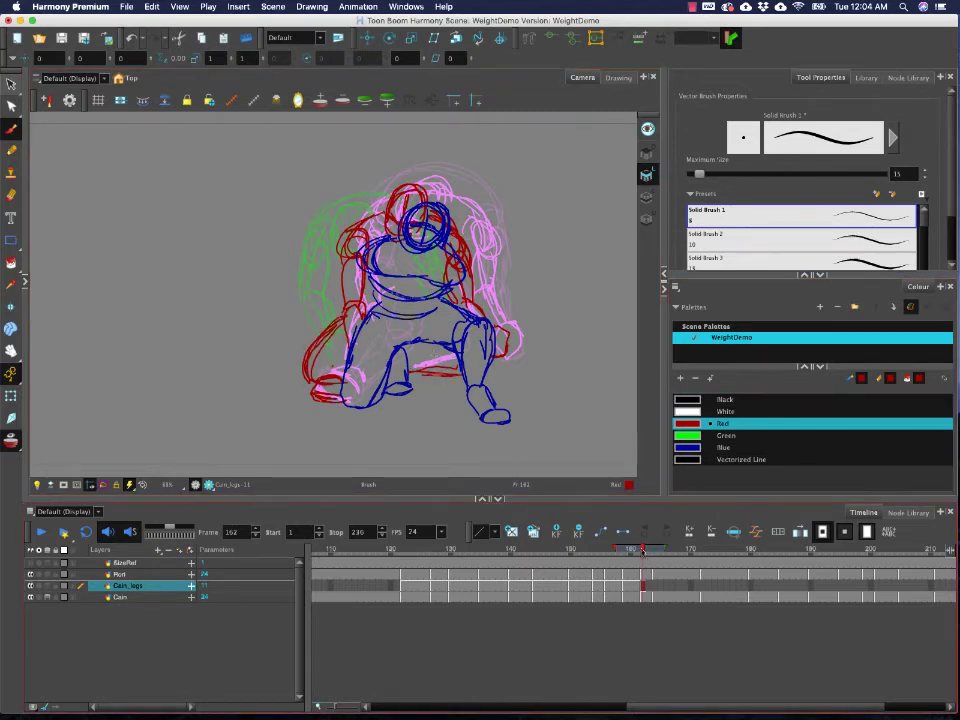
- On frame 164 of the Cain_legs layer, draw the red figure's folded leg and foot, replacing the flat far-leg line with a slanted one
{"action": "key", "text": "."}
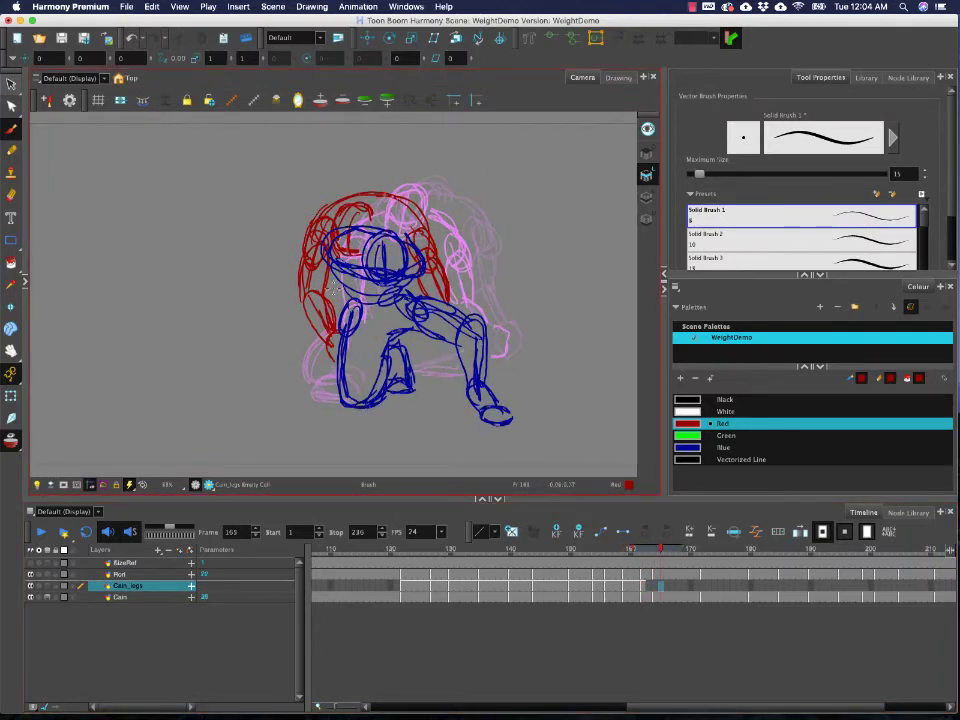
{"action": "mouse_move", "coordinate": [652, 550]}
{"action": "left_mouse_down"}
{"action": "mouse_move", "coordinate": [636, 551]}
{"action": "mouse_move", "coordinate": [645, 551]}
{"action": "left_mouse_up"}
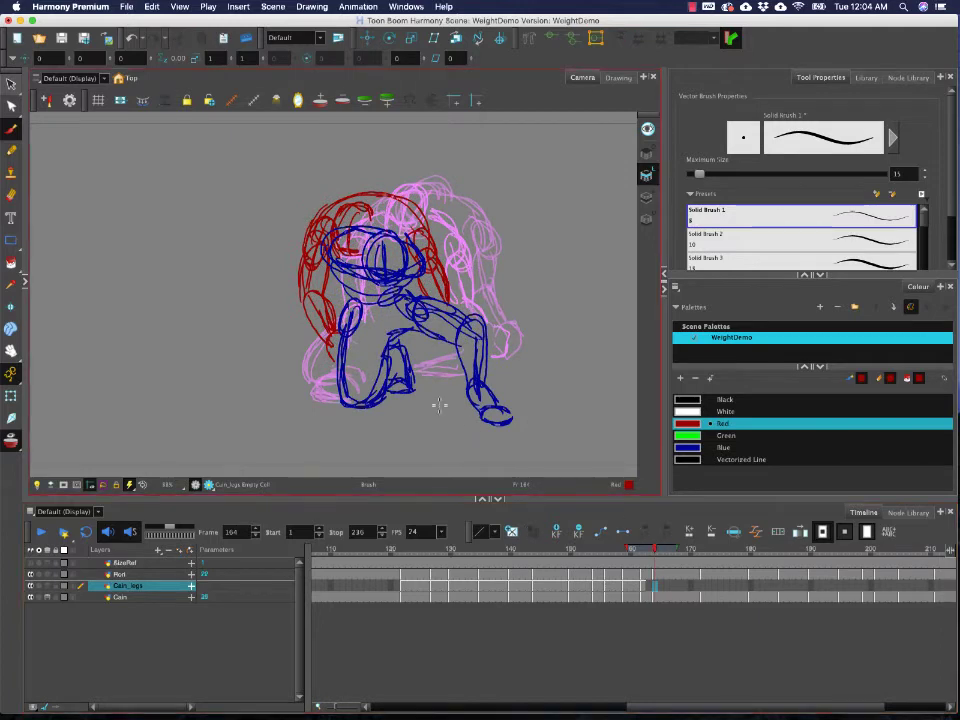
{"action": "mouse_move", "coordinate": [325, 290]}
{"action": "left_mouse_down"}
{"action": "mouse_move", "coordinate": [322, 332]}
{"action": "mouse_move", "coordinate": [308, 335]}
{"action": "mouse_move", "coordinate": [298, 388]}
{"action": "mouse_move", "coordinate": [333, 385]}
{"action": "mouse_move", "coordinate": [293, 360]}
{"action": "mouse_move", "coordinate": [323, 385]}
{"action": "left_mouse_up"}
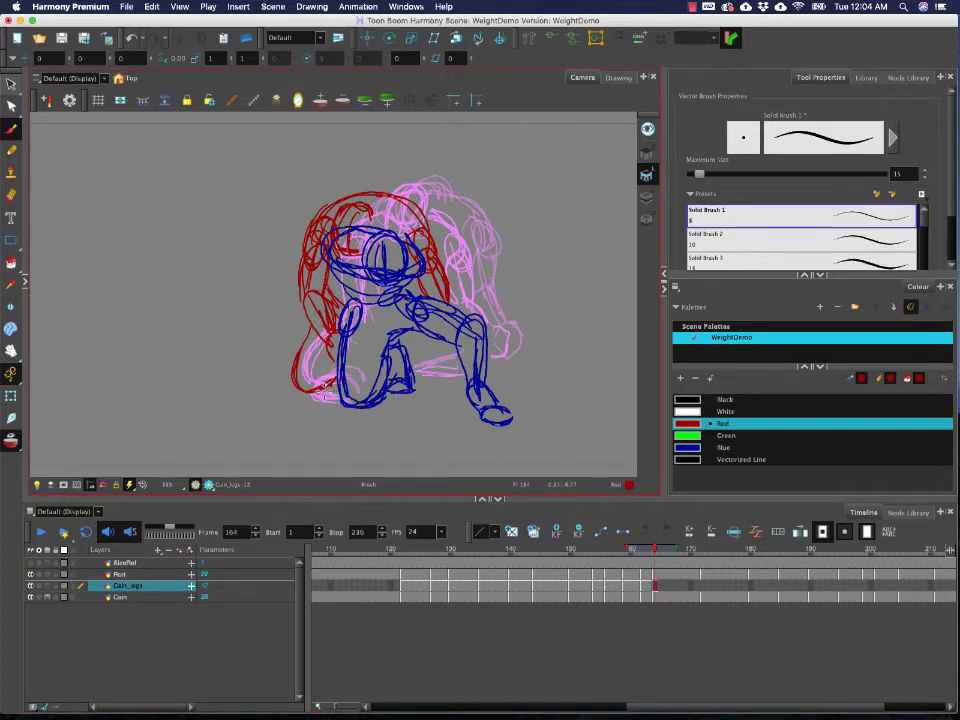
{"action": "mouse_move", "coordinate": [310, 328]}
{"action": "left_mouse_down"}
{"action": "mouse_move", "coordinate": [282, 380]}
{"action": "mouse_move", "coordinate": [329, 391]}
{"action": "left_mouse_up"}
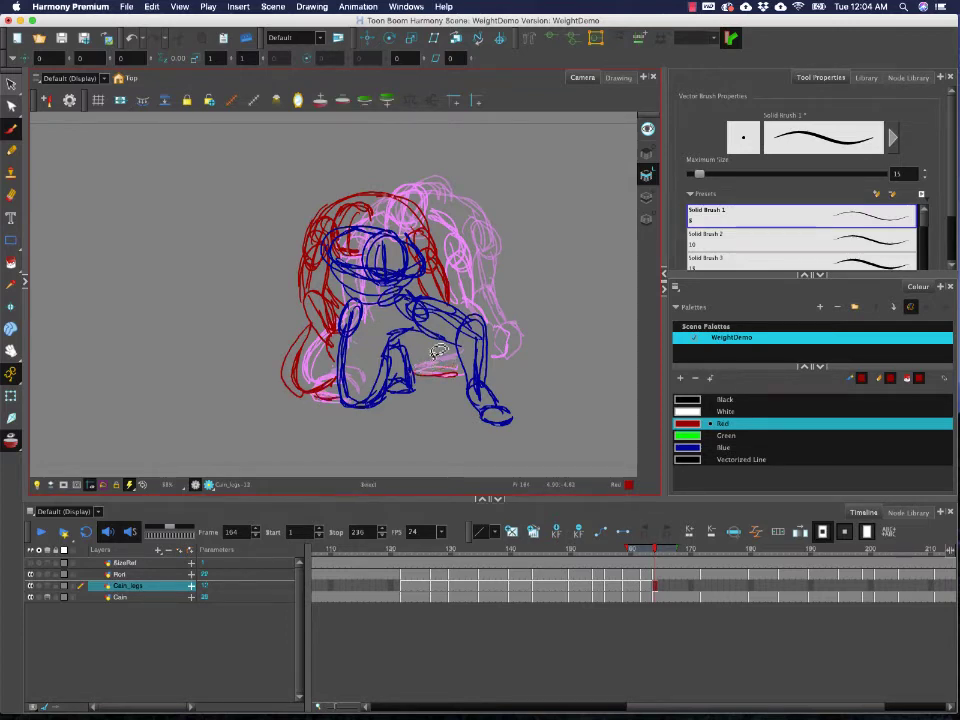
{"action": "key", "text": "super+z"}
{"action": "left_click_drag", "start_coordinate": [440, 355], "coordinate": [452, 348]}
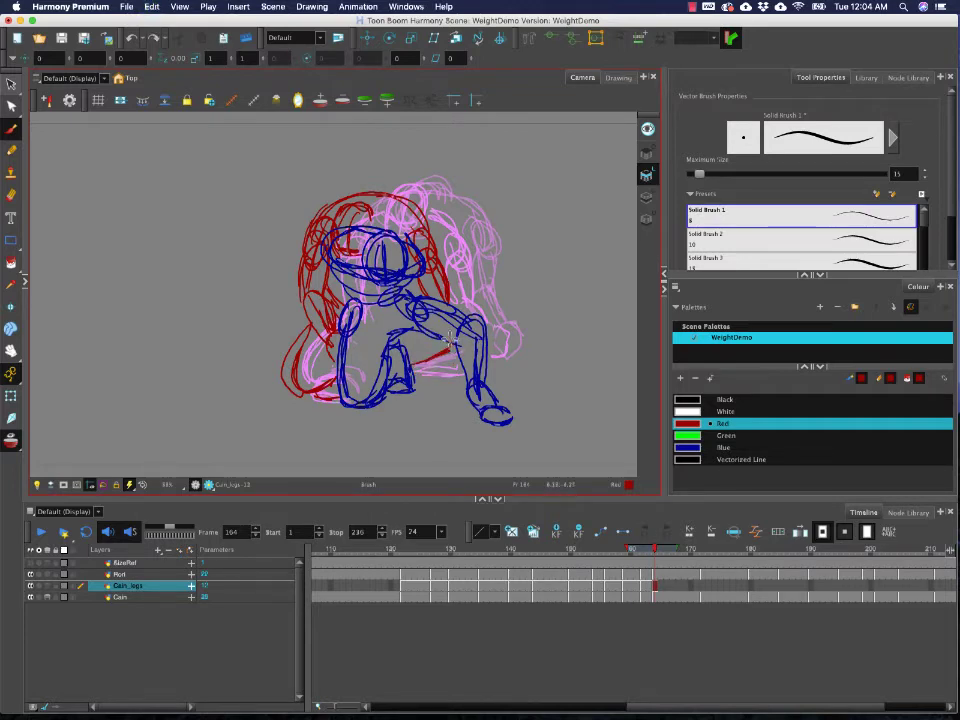
- On frame 172 of the Cain_legs layer, draw the red figure's folded leg and foot around the hand, plus the far-leg lines
{"action": "left_click", "coordinate": [703, 585]}
{"action": "left_click", "coordinate": [697, 586]}
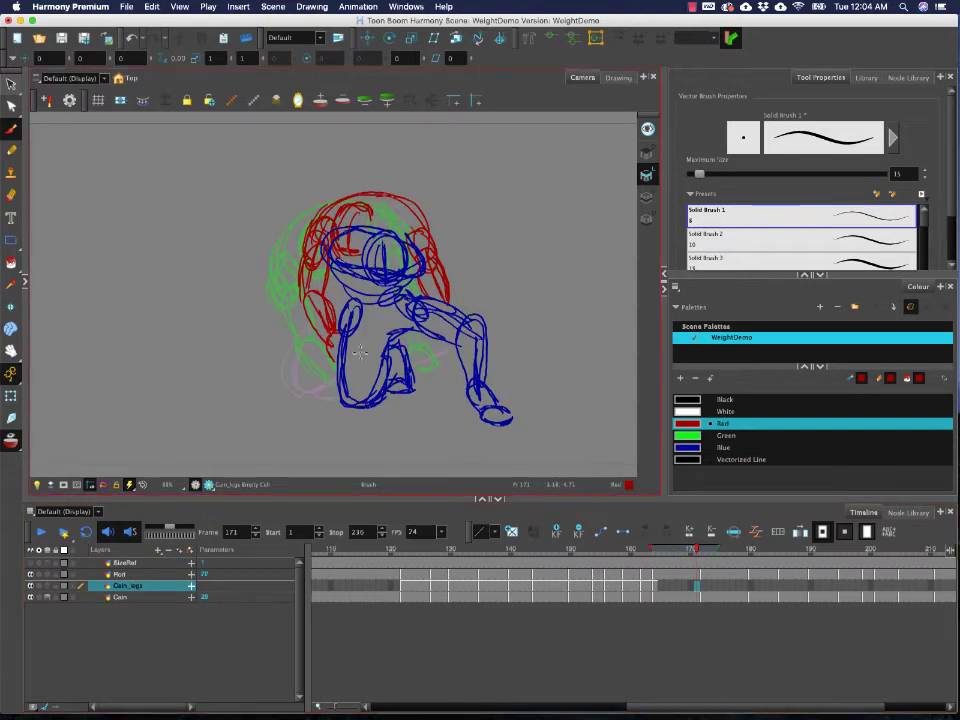
{"action": "key", "text": "period"}
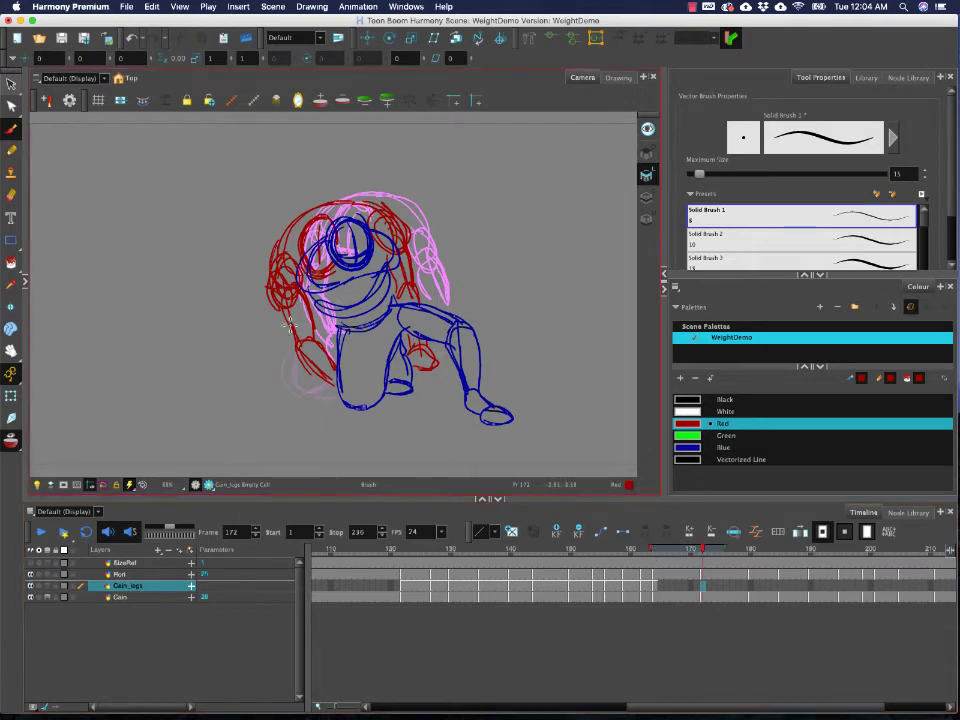
{"action": "left_click_drag", "start_coordinate": [312, 392], "coordinate": [284, 335]}
{"action": "left_click_drag", "start_coordinate": [327, 386], "coordinate": [331, 380]}
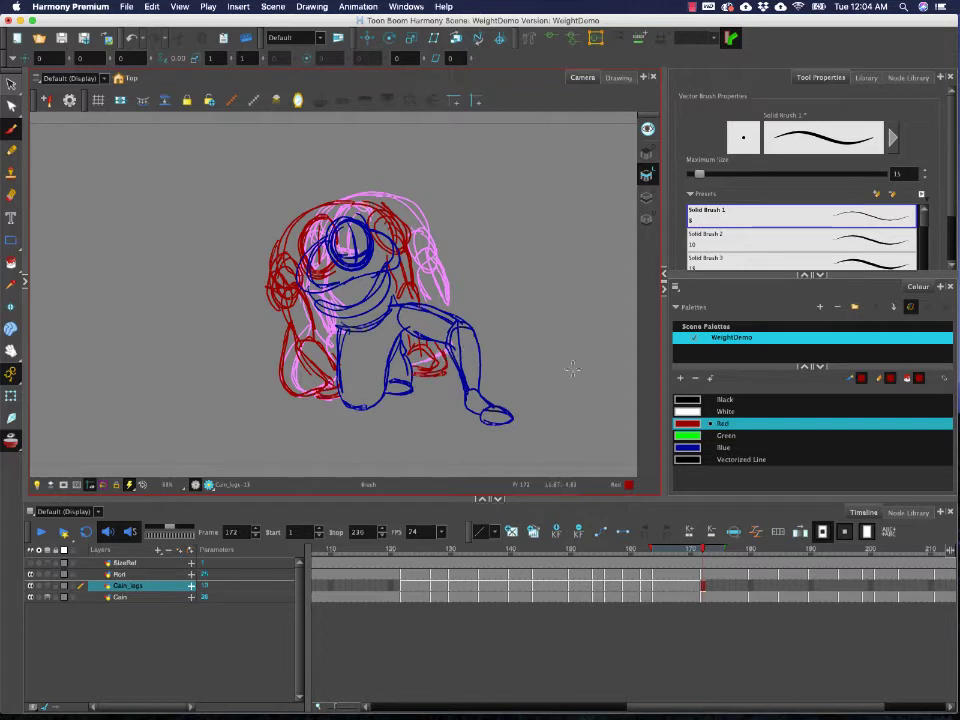
- Play the animation from frame 124 to review the red figure's newly drawn leg motion
{"action": "left_click_drag", "start_coordinate": [702, 583], "coordinate": [413, 585]}
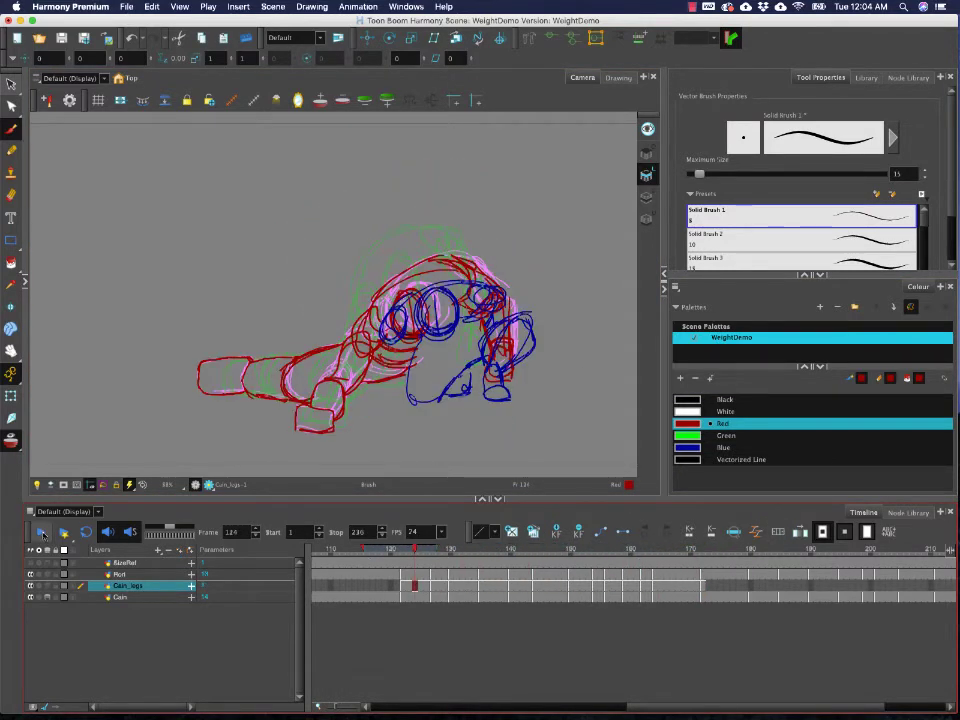
{"action": "left_click", "coordinate": [41, 532]}
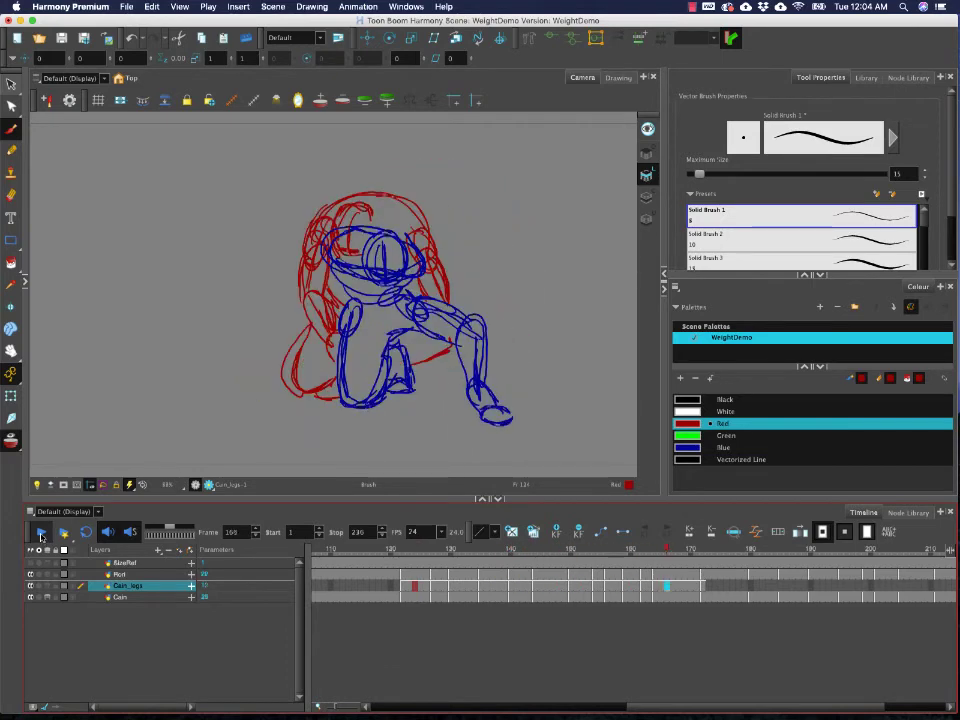
{"action": "left_click", "coordinate": [64, 534]}
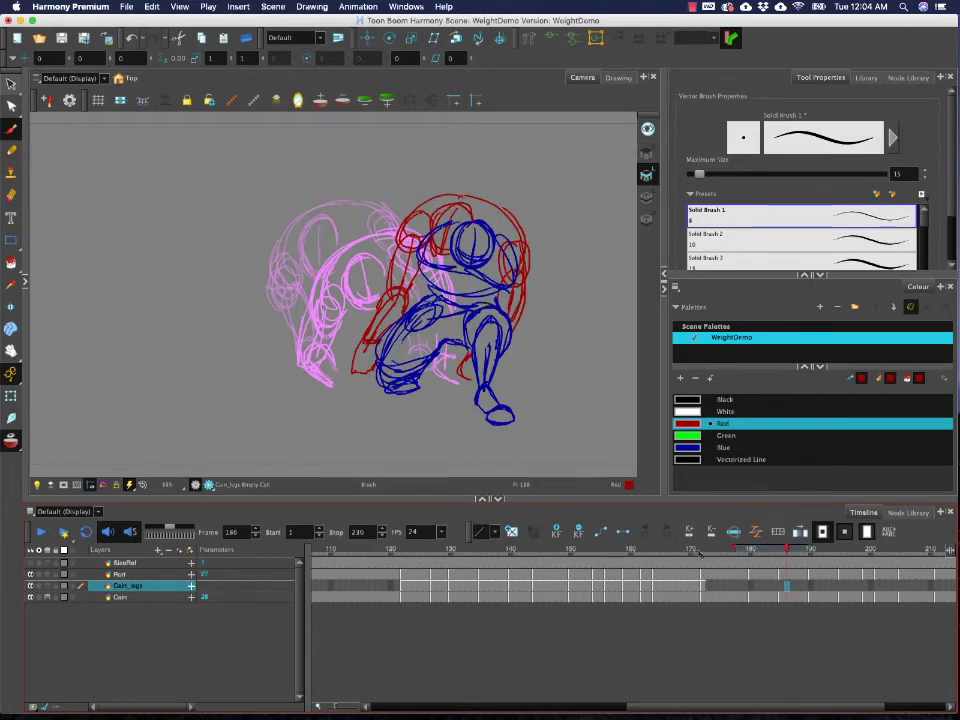
- On frame 180 of the Cain_legs layer, draw the red figure's folded leg bulging outside the lowered arm, with short far-leg lines
{"action": "left_click", "coordinate": [750, 550]}
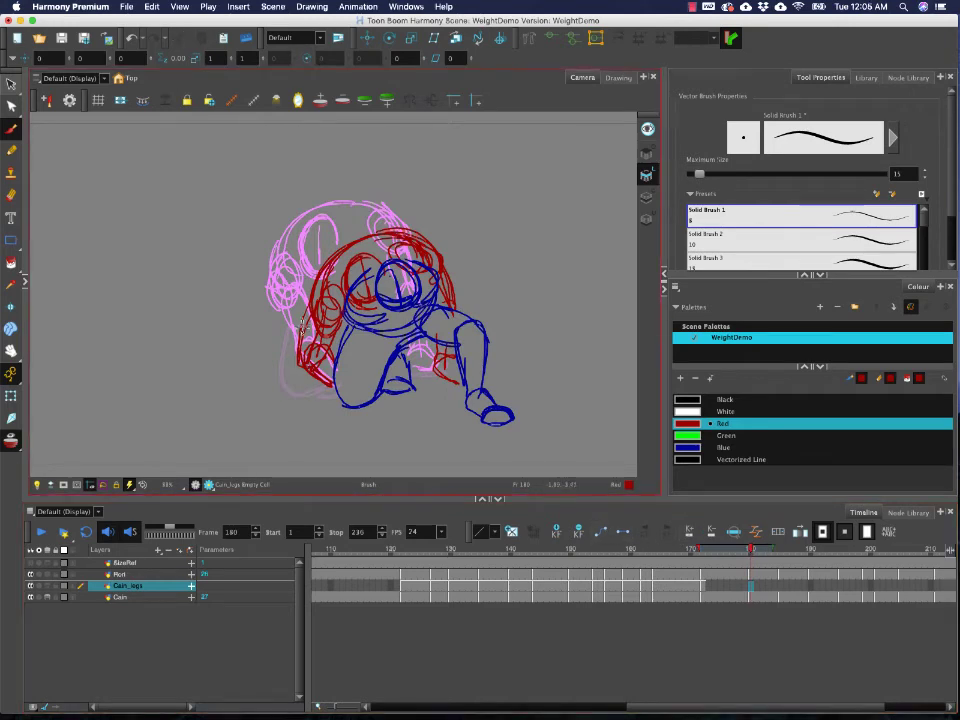
{"action": "mouse_move", "coordinate": [301, 326]}
{"action": "left_mouse_down"}
{"action": "mouse_move", "coordinate": [281, 392]}
{"action": "mouse_move", "coordinate": [318, 391]}
{"action": "mouse_move", "coordinate": [290, 399]}
{"action": "mouse_move", "coordinate": [289, 336]}
{"action": "mouse_move", "coordinate": [335, 391]}
{"action": "left_mouse_up"}
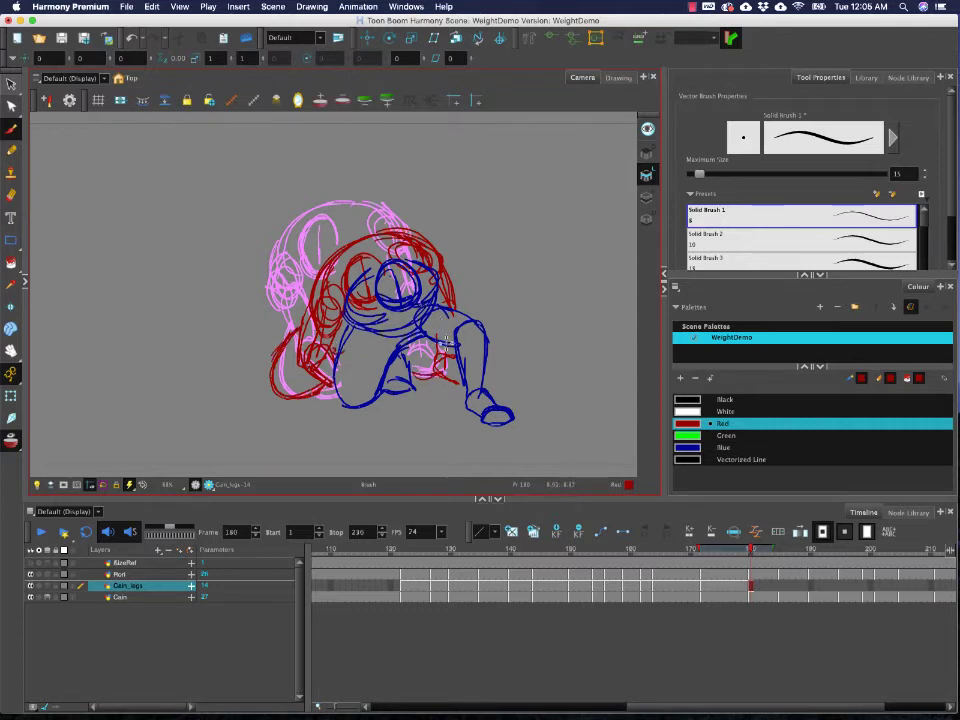
- On frame 185 of the Cain_legs layer, draw the red figure's waist lines, raised bent knee, lower leg and planted foot beside the blue figure
{"action": "mouse_move", "coordinate": [768, 552]}
{"action": "left_mouse_down"}
{"action": "mouse_move", "coordinate": [790, 553]}
{"action": "mouse_move", "coordinate": [782, 556]}
{"action": "left_mouse_up"}
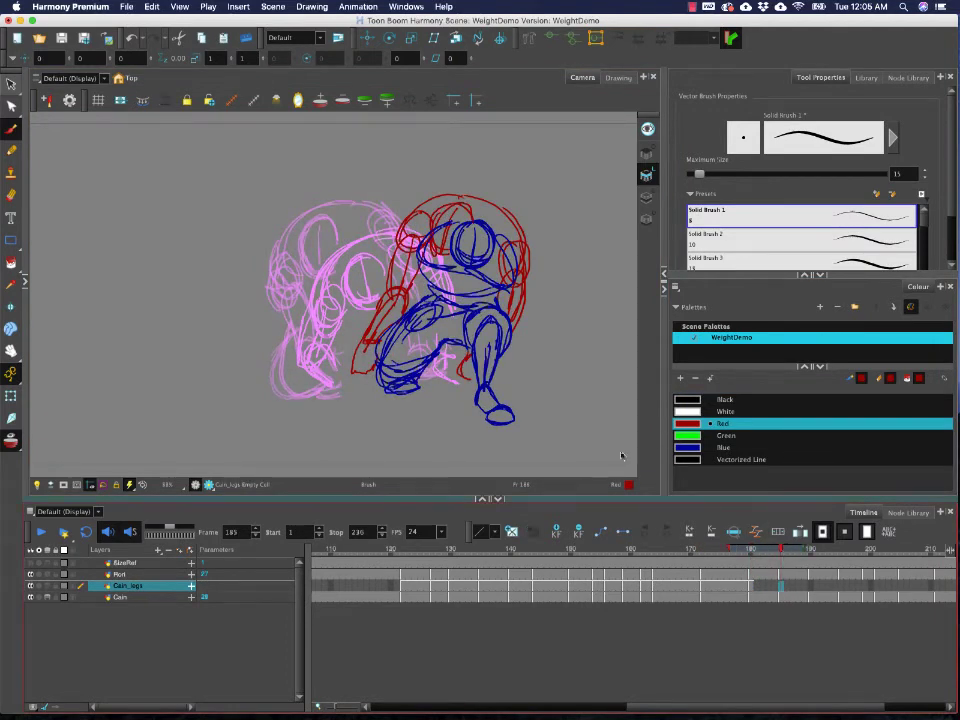
{"action": "mouse_move", "coordinate": [406, 277]}
{"action": "left_mouse_down"}
{"action": "mouse_move", "coordinate": [376, 295]}
{"action": "mouse_move", "coordinate": [372, 312]}
{"action": "left_mouse_up"}
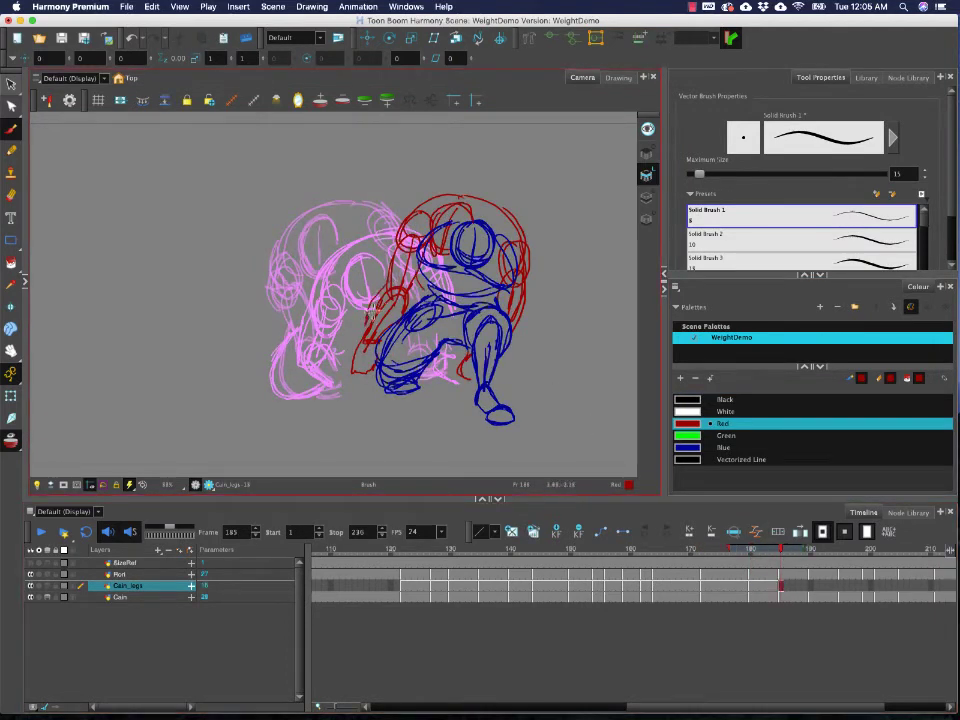
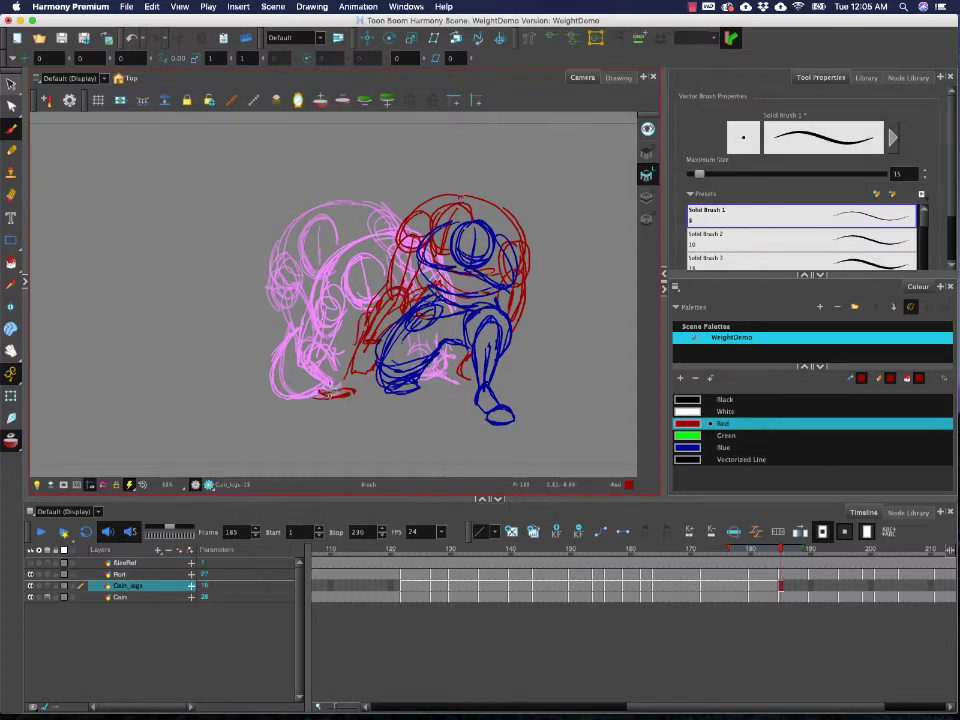
{"action": "mouse_move", "coordinate": [319, 391]}
{"action": "left_mouse_down"}
{"action": "mouse_move", "coordinate": [356, 378]}
{"action": "mouse_move", "coordinate": [346, 378]}
{"action": "mouse_move", "coordinate": [359, 391]}
{"action": "left_mouse_up"}
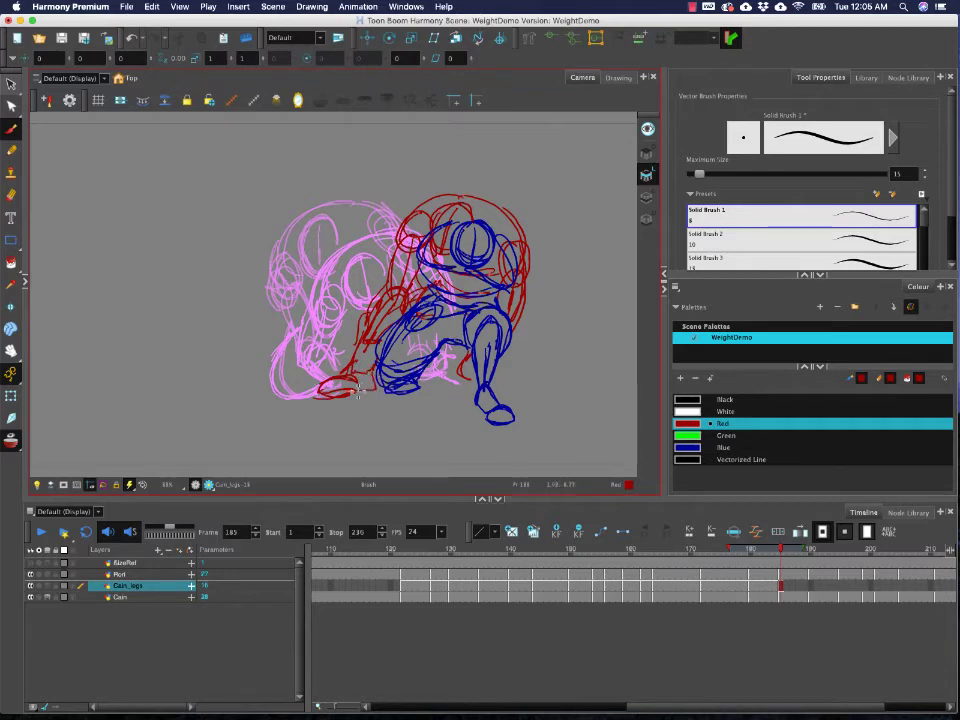
{"action": "left_click_drag", "start_coordinate": [388, 288], "coordinate": [392, 303]}
{"action": "left_click_drag", "start_coordinate": [352, 370], "coordinate": [368, 306]}
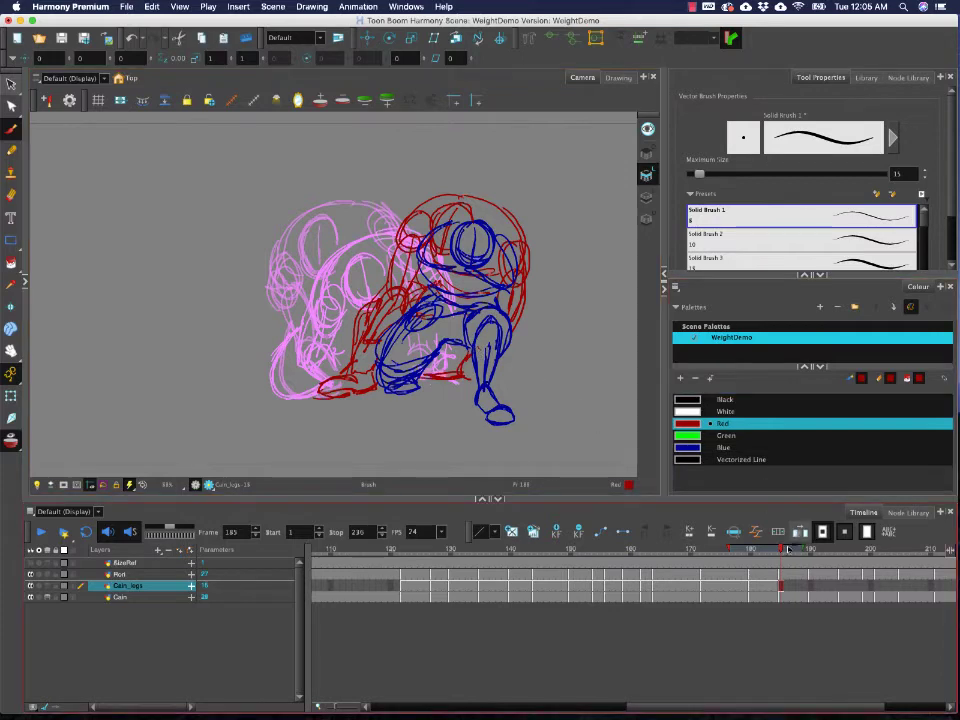
{"action": "mouse_move", "coordinate": [782, 550]}
{"action": "left_mouse_down"}
{"action": "mouse_move", "coordinate": [713, 551]}
{"action": "mouse_move", "coordinate": [783, 550]}
{"action": "left_mouse_up"}
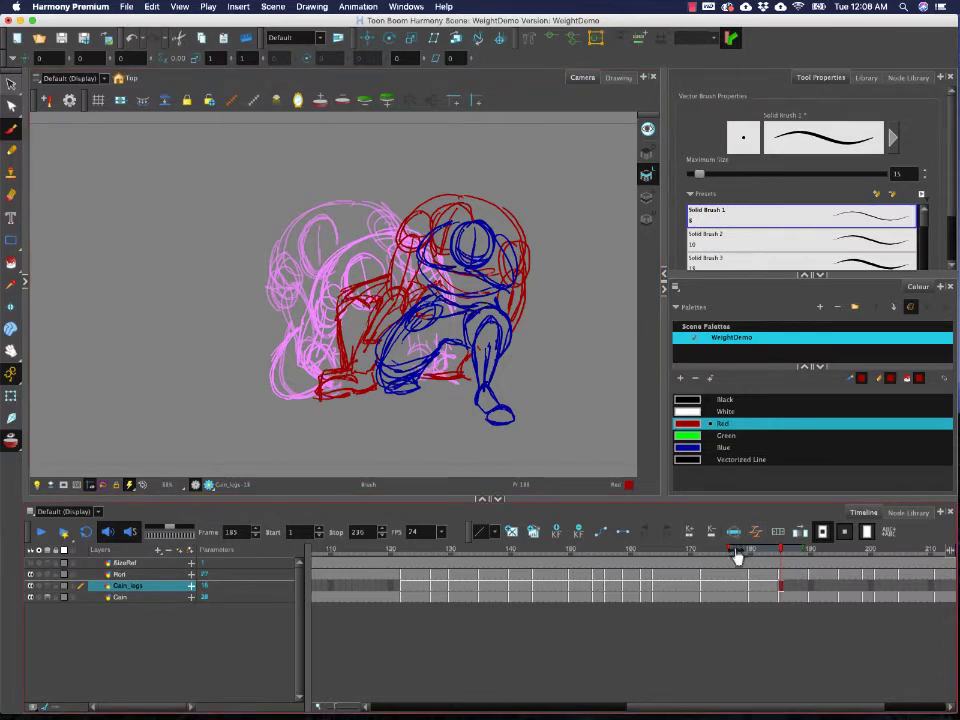
{"action": "mouse_move", "coordinate": [736, 556]}
{"action": "left_mouse_down"}
{"action": "mouse_move", "coordinate": [633, 556]}
{"action": "mouse_move", "coordinate": [813, 560]}
{"action": "mouse_move", "coordinate": [780, 558]}
{"action": "left_mouse_up"}
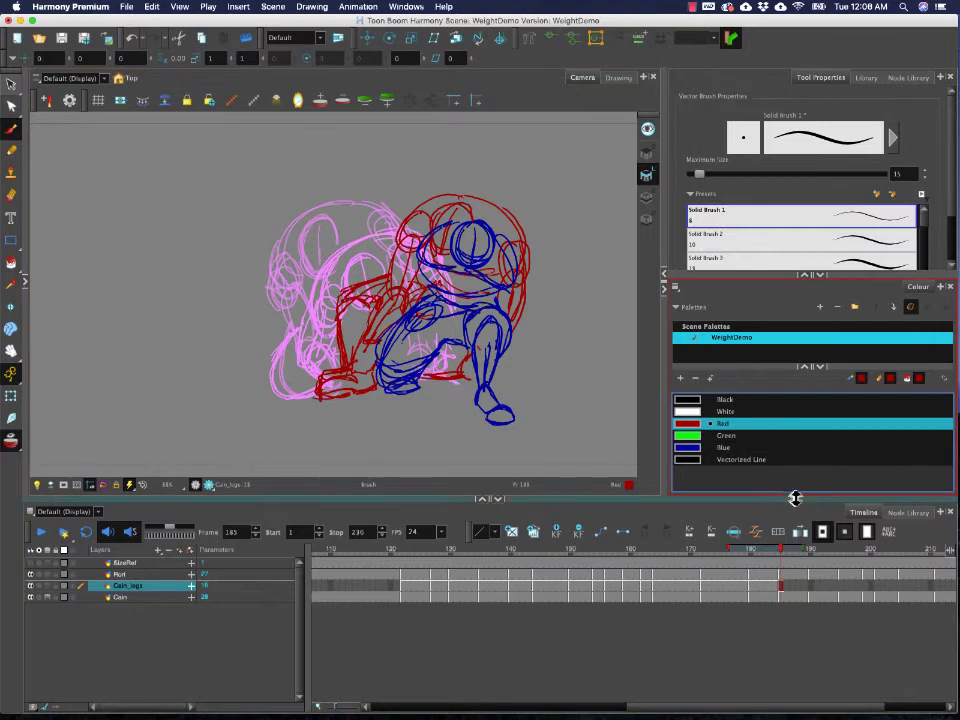
- On frame 190 of the Cain_legs layer, draw the red figure's planted foot, bent leg rising behind the lowered arm, and far-leg lines
{"action": "left_click", "coordinate": [800, 551]}
{"action": "mouse_move", "coordinate": [800, 551]}
{"action": "left_mouse_down"}
{"action": "mouse_move", "coordinate": [813, 554]}
{"action": "mouse_move", "coordinate": [781, 552]}
{"action": "left_mouse_up"}
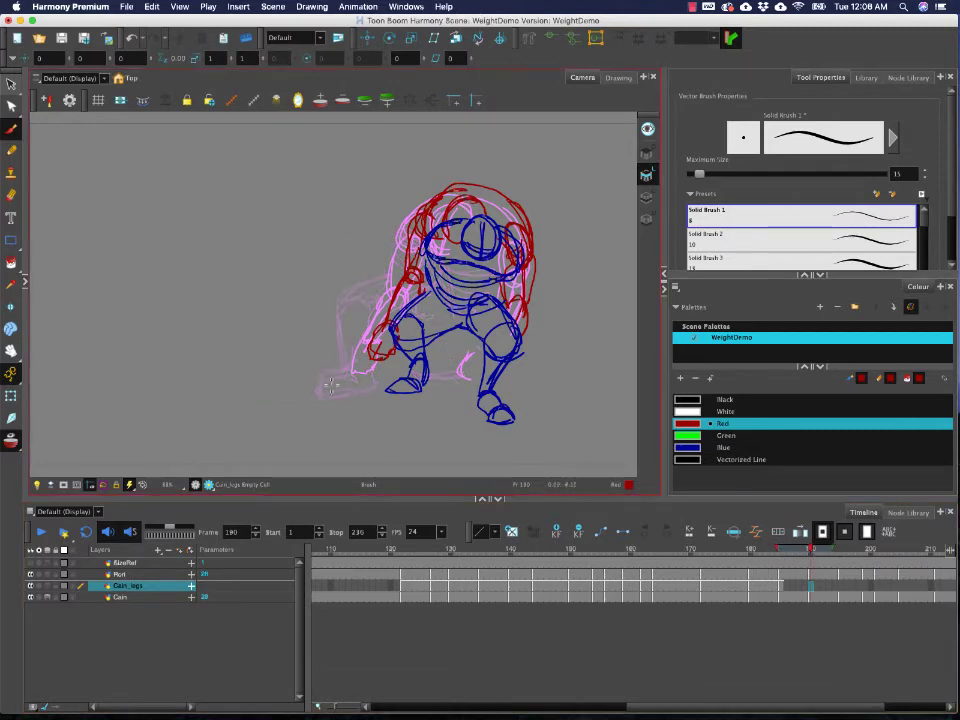
{"action": "mouse_move", "coordinate": [349, 376]}
{"action": "left_mouse_down"}
{"action": "mouse_move", "coordinate": [376, 387]}
{"action": "mouse_move", "coordinate": [337, 374]}
{"action": "left_mouse_up"}
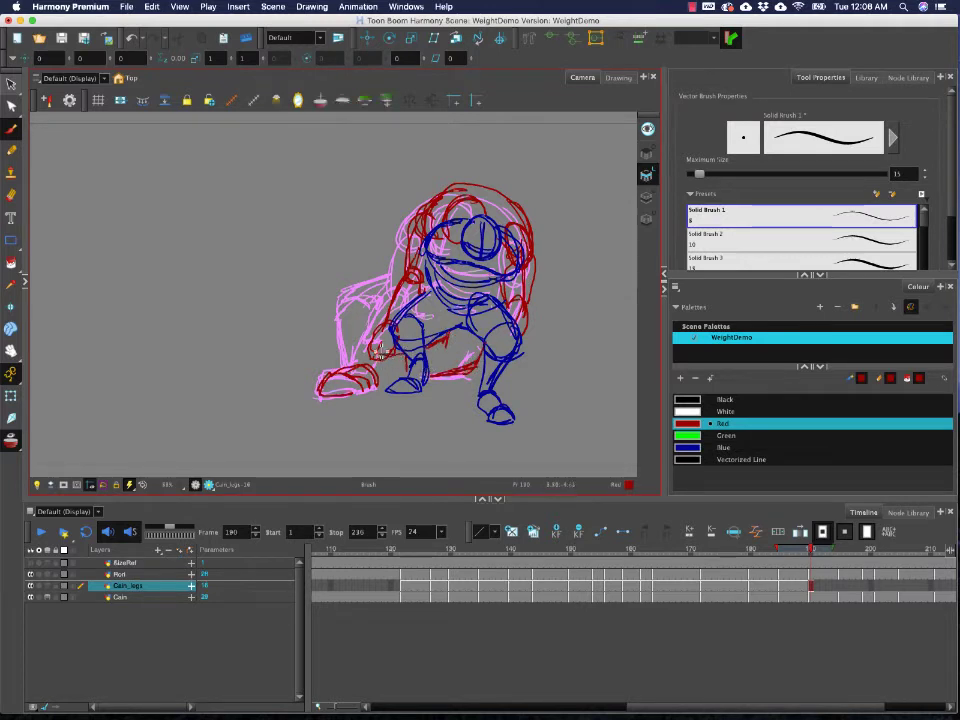
{"action": "mouse_move", "coordinate": [351, 345]}
{"action": "left_mouse_down"}
{"action": "mouse_move", "coordinate": [372, 320]}
{"action": "mouse_move", "coordinate": [392, 318]}
{"action": "left_mouse_up"}
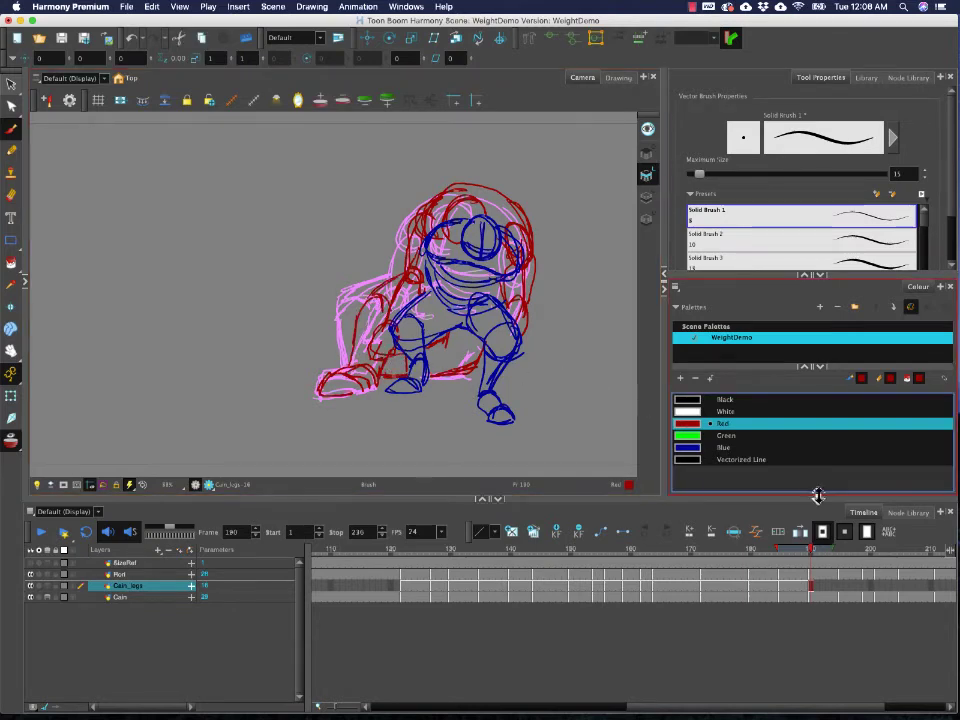
- On frame 195 of the Cain_legs layer, draw the red figure's waist line, far-leg lines, planted foot and raised bent leg beside the blue figure
{"action": "left_click", "coordinate": [752, 552]}
{"action": "mouse_move", "coordinate": [748, 553]}
{"action": "left_mouse_down"}
{"action": "mouse_move", "coordinate": [542, 553]}
{"action": "mouse_move", "coordinate": [850, 558]}
{"action": "mouse_move", "coordinate": [800, 562]}
{"action": "mouse_move", "coordinate": [841, 560]}
{"action": "left_mouse_up"}
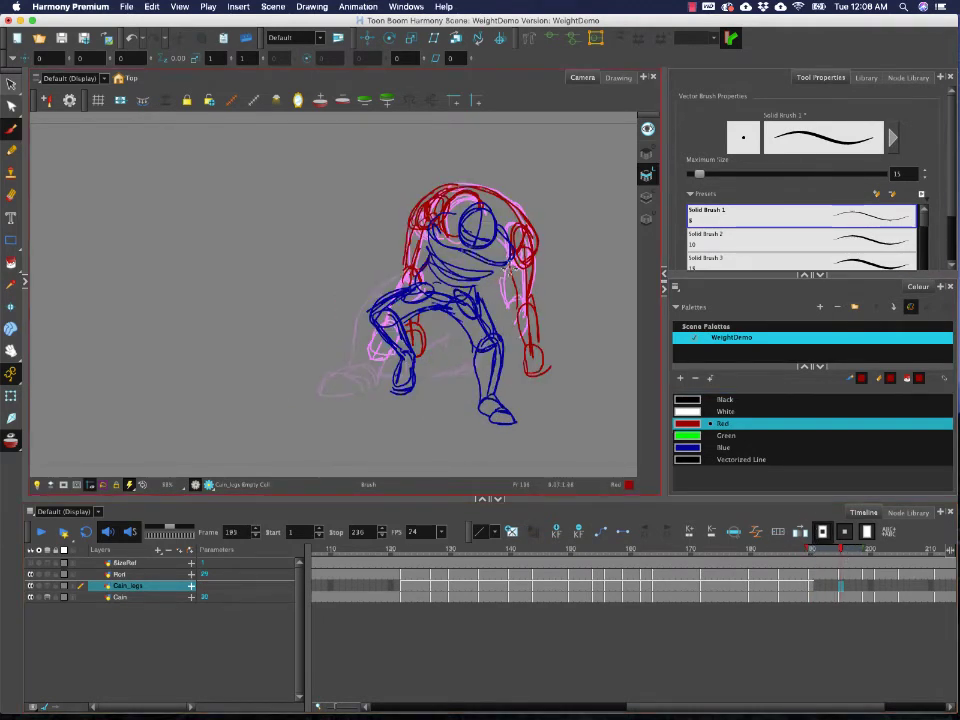
{"action": "left_click_drag", "start_coordinate": [511, 263], "coordinate": [482, 292]}
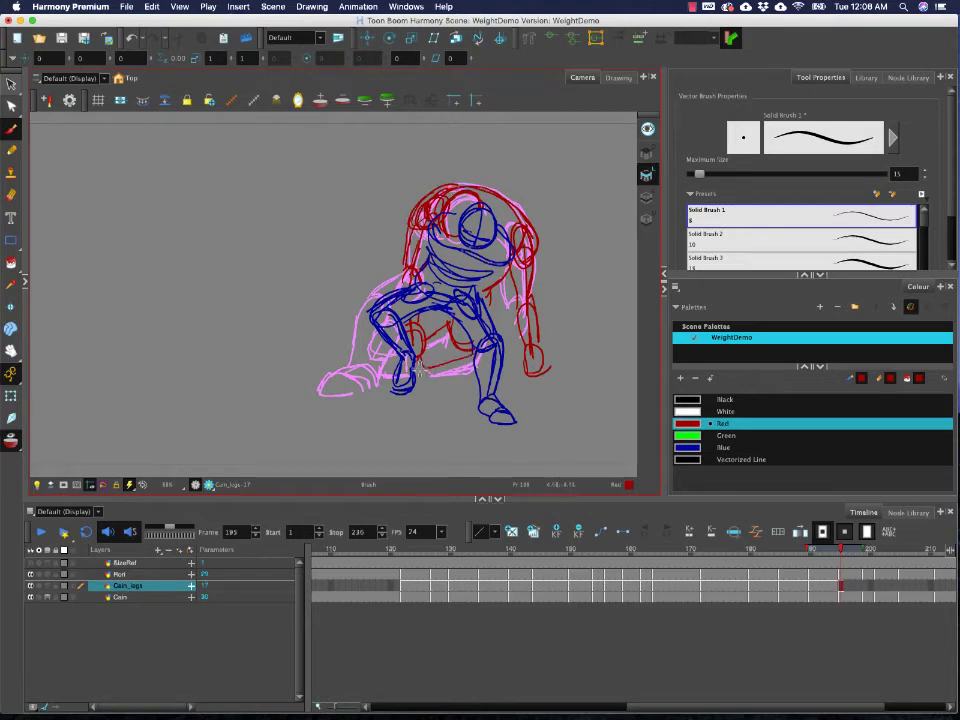
{"action": "mouse_move", "coordinate": [319, 391]}
{"action": "left_mouse_down"}
{"action": "mouse_move", "coordinate": [357, 391]}
{"action": "mouse_move", "coordinate": [351, 371]}
{"action": "mouse_move", "coordinate": [339, 376]}
{"action": "mouse_move", "coordinate": [364, 355]}
{"action": "mouse_move", "coordinate": [355, 394]}
{"action": "left_mouse_up"}
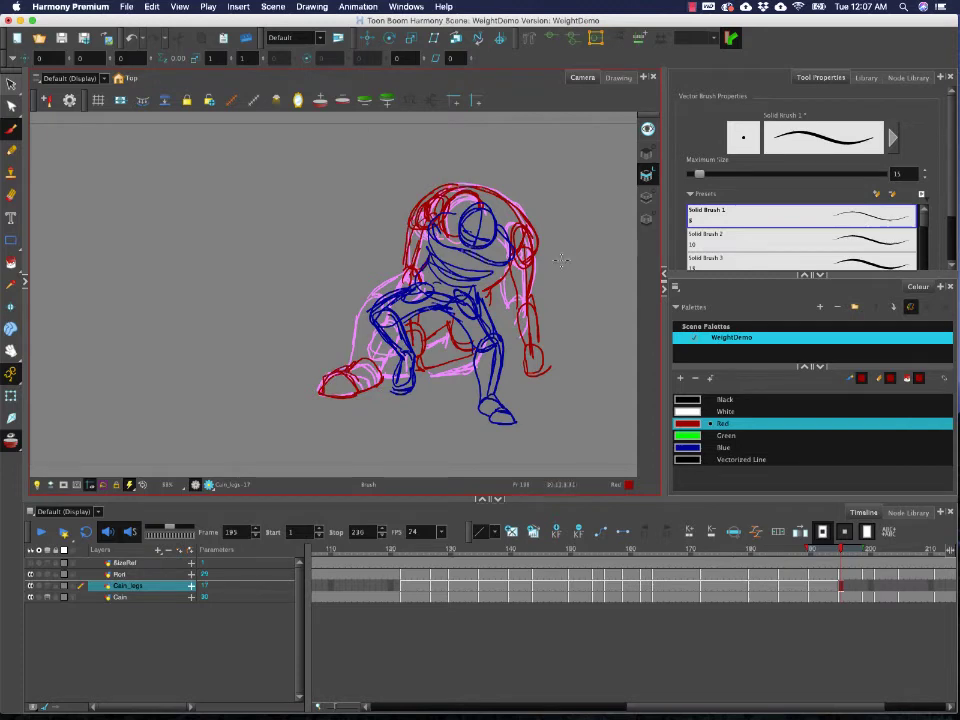
{"action": "left_click_drag", "start_coordinate": [841, 549], "coordinate": [841, 549]}
{"action": "left_click_drag", "start_coordinate": [362, 327], "coordinate": [391, 290]}
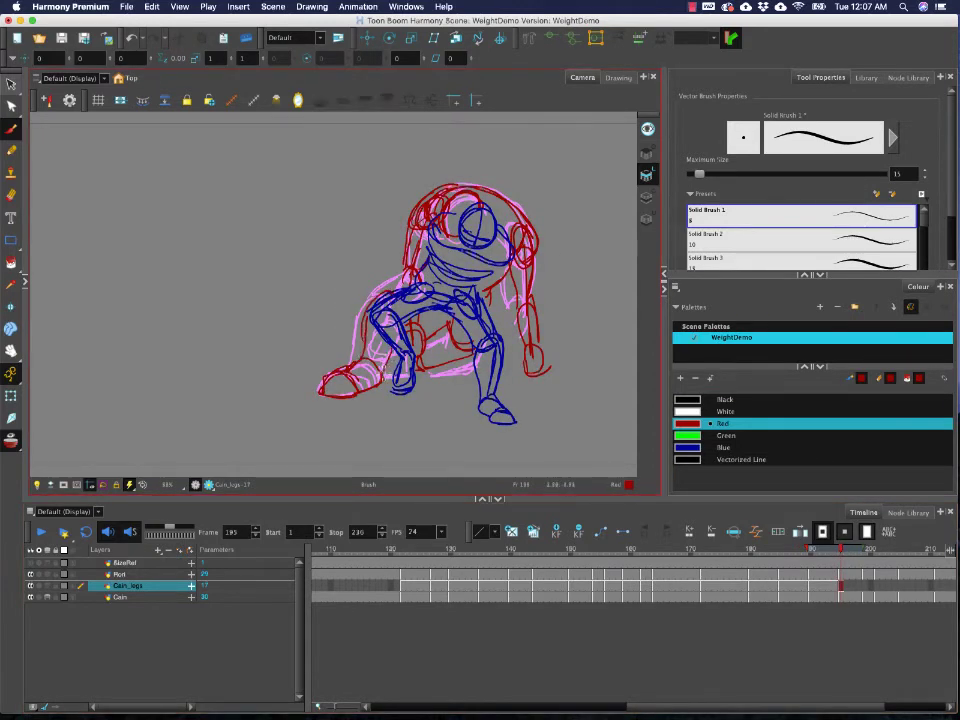
{"action": "left_click_drag", "start_coordinate": [391, 342], "coordinate": [378, 380]}
{"action": "left_click_drag", "start_coordinate": [378, 298], "coordinate": [407, 281]}
{"action": "left_click", "coordinate": [722, 424]}
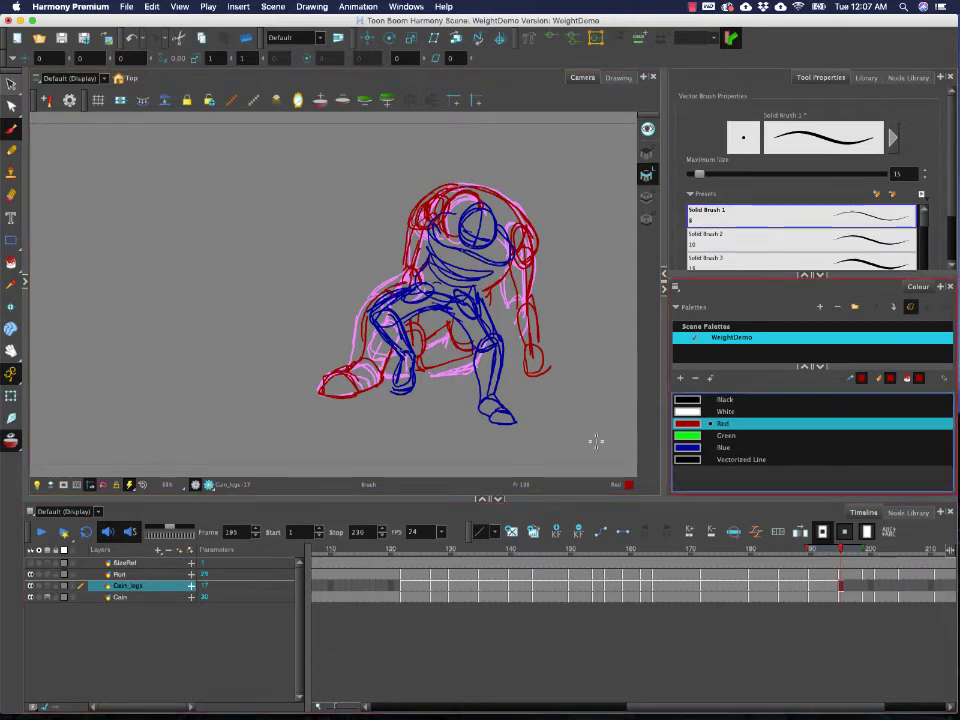
- Go to frame 199 and adjust the onion-skin range so the preceding leg drawing shows as a reference
{"action": "left_click", "coordinate": [851, 552]}
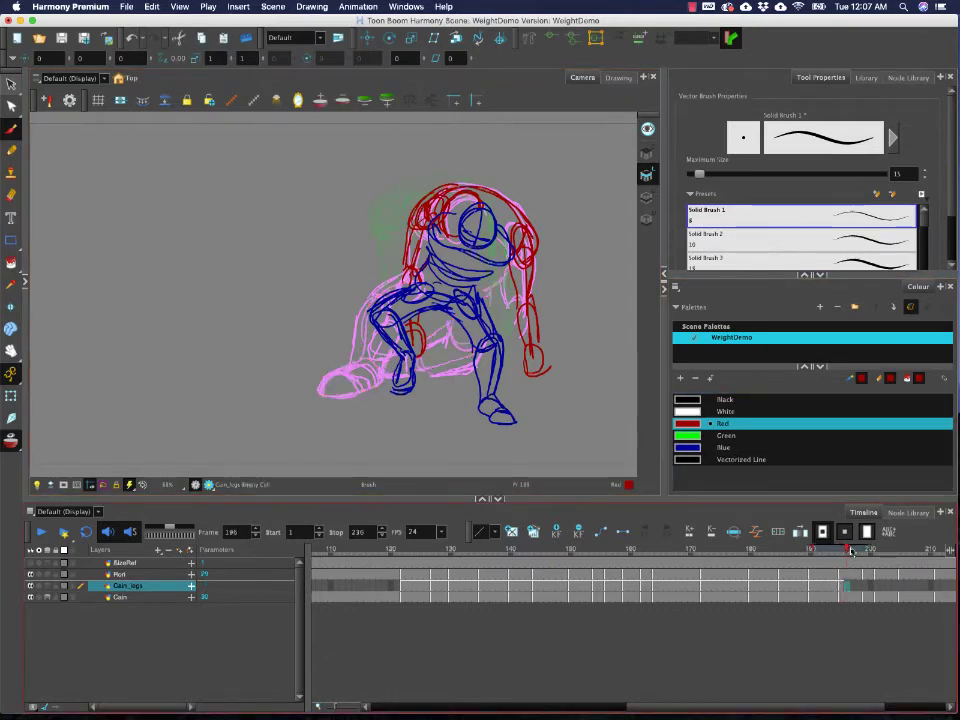
{"action": "left_click", "coordinate": [856, 552]}
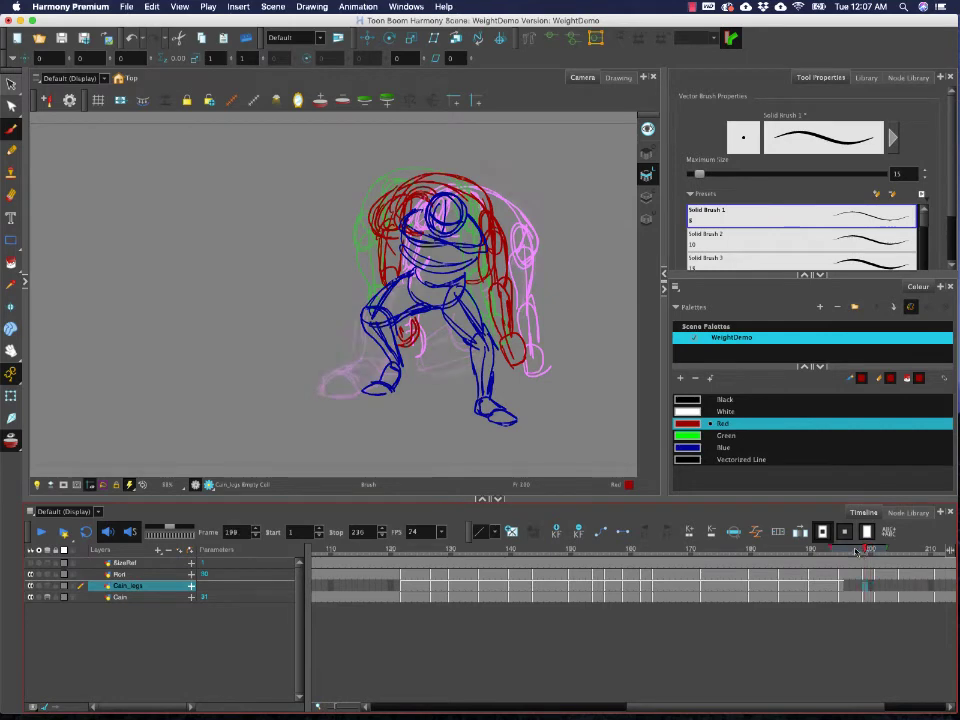
{"action": "mouse_move", "coordinate": [828, 551]}
{"action": "left_mouse_down"}
{"action": "mouse_move", "coordinate": [866, 552]}
{"action": "mouse_move", "coordinate": [838, 556]}
{"action": "left_mouse_up"}
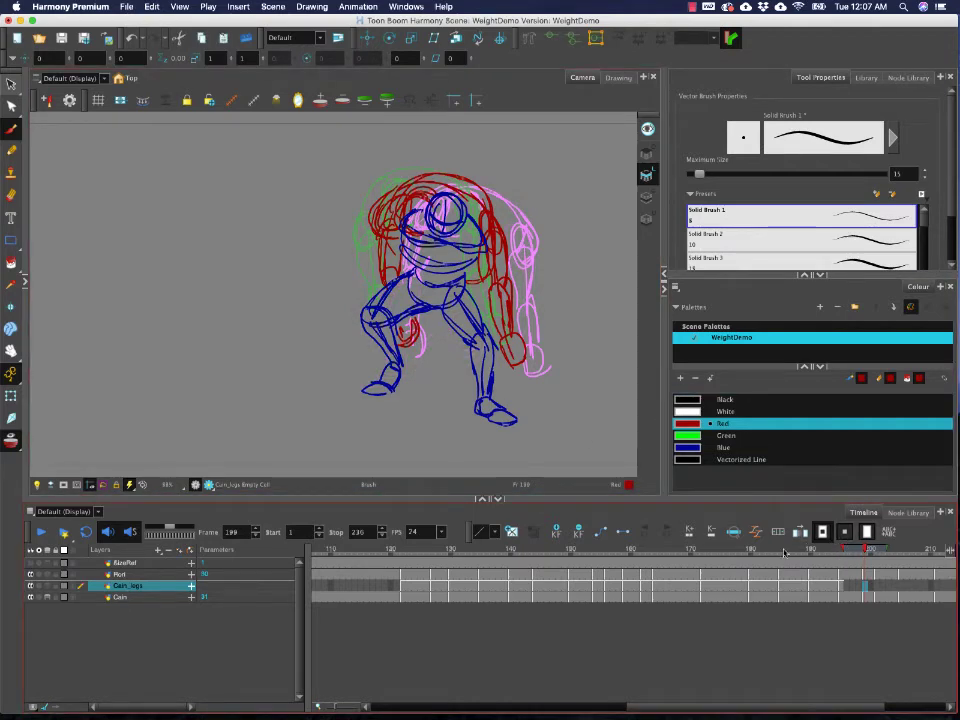
{"action": "key", "text": "super+alt+2"}
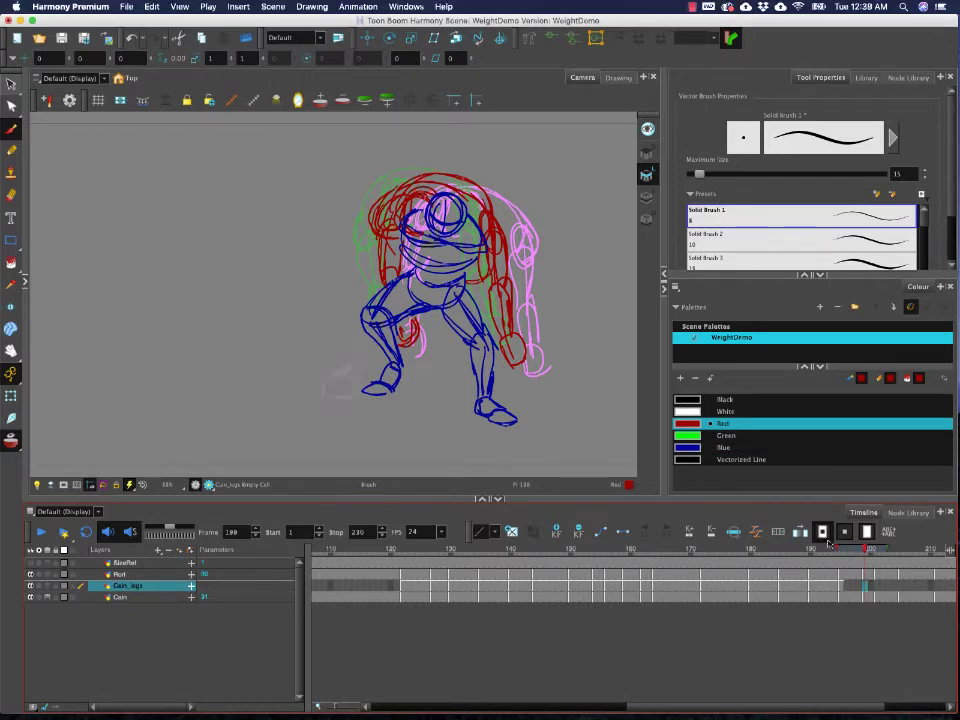
{"action": "left_click", "coordinate": [857, 550]}
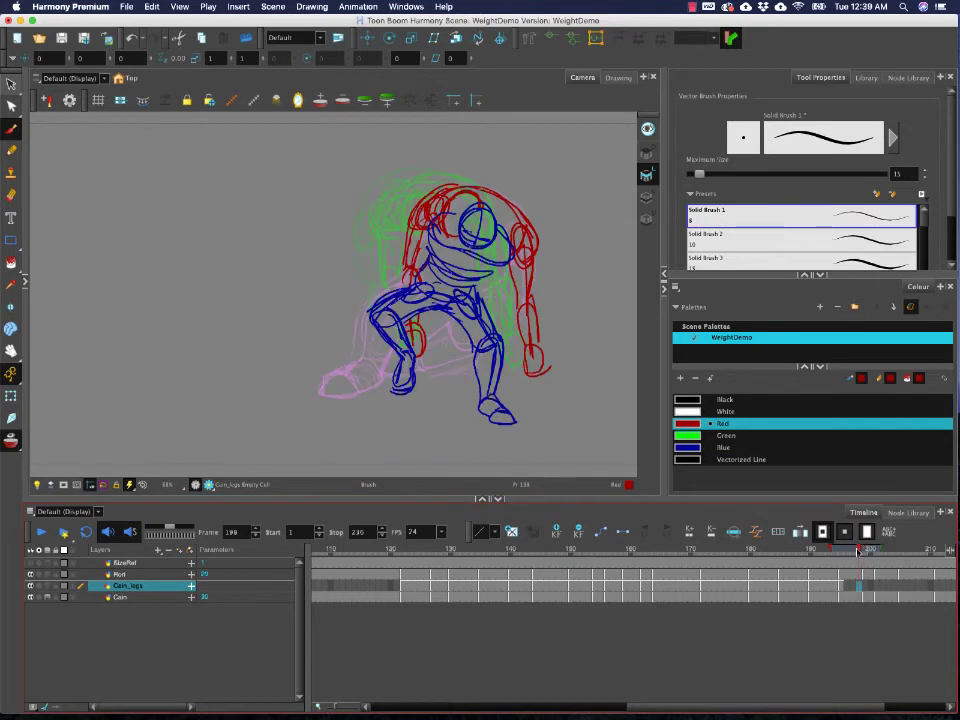
{"action": "mouse_move", "coordinate": [857, 550]}
{"action": "left_mouse_down"}
{"action": "mouse_move", "coordinate": [868, 552]}
{"action": "mouse_move", "coordinate": [720, 575]}
{"action": "mouse_move", "coordinate": [625, 572]}
{"action": "mouse_move", "coordinate": [855, 578]}
{"action": "left_mouse_up"}
{"action": "mouse_move", "coordinate": [855, 578]}
{"action": "left_mouse_down"}
{"action": "mouse_move", "coordinate": [868, 578]}
{"action": "mouse_move", "coordinate": [836, 578]}
{"action": "mouse_move", "coordinate": [866, 577]}
{"action": "mouse_move", "coordinate": [867, 551]}
{"action": "left_mouse_up"}
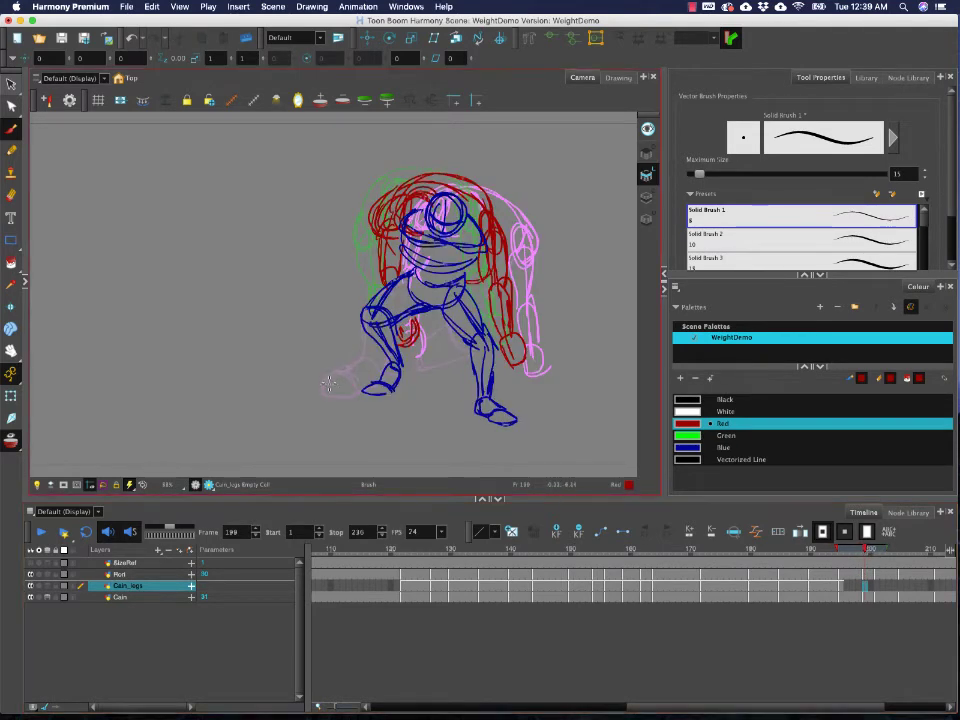
- On frame 199 of the Cain_legs layer, draw the red figure's planted foot, curved far leg and bent near leg behind the blue figure's knee
{"action": "mouse_move", "coordinate": [352, 393]}
{"action": "left_mouse_down"}
{"action": "mouse_move", "coordinate": [326, 377]}
{"action": "mouse_move", "coordinate": [356, 393]}
{"action": "mouse_move", "coordinate": [368, 361]}
{"action": "mouse_move", "coordinate": [376, 378]}
{"action": "mouse_move", "coordinate": [335, 395]}
{"action": "mouse_move", "coordinate": [355, 395]}
{"action": "mouse_move", "coordinate": [320, 388]}
{"action": "left_mouse_up"}
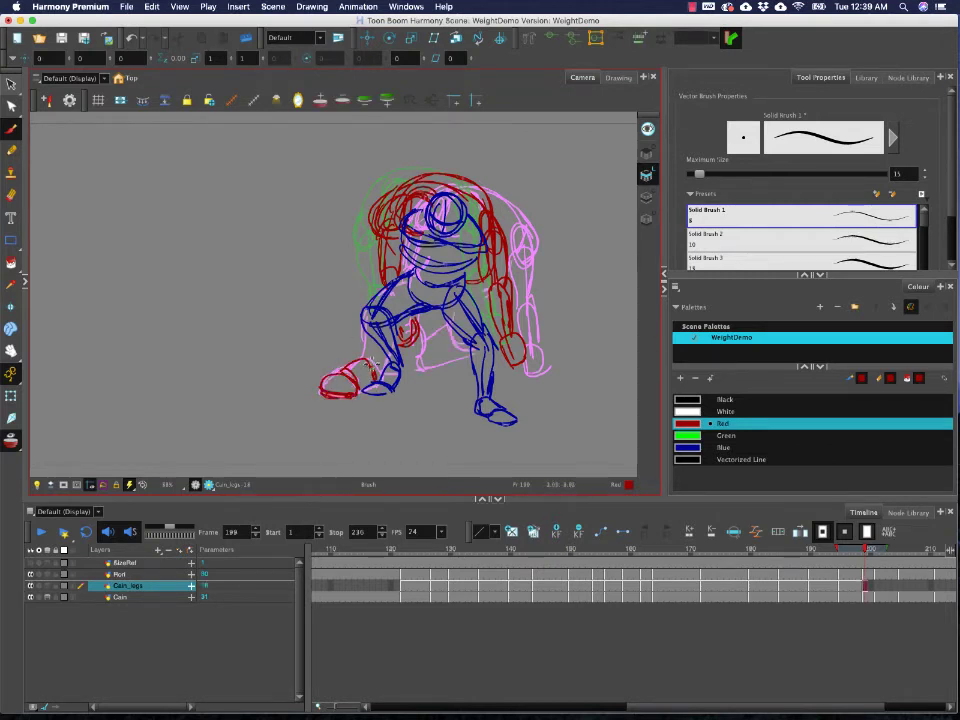
{"action": "left_click_drag", "start_coordinate": [371, 364], "coordinate": [378, 380]}
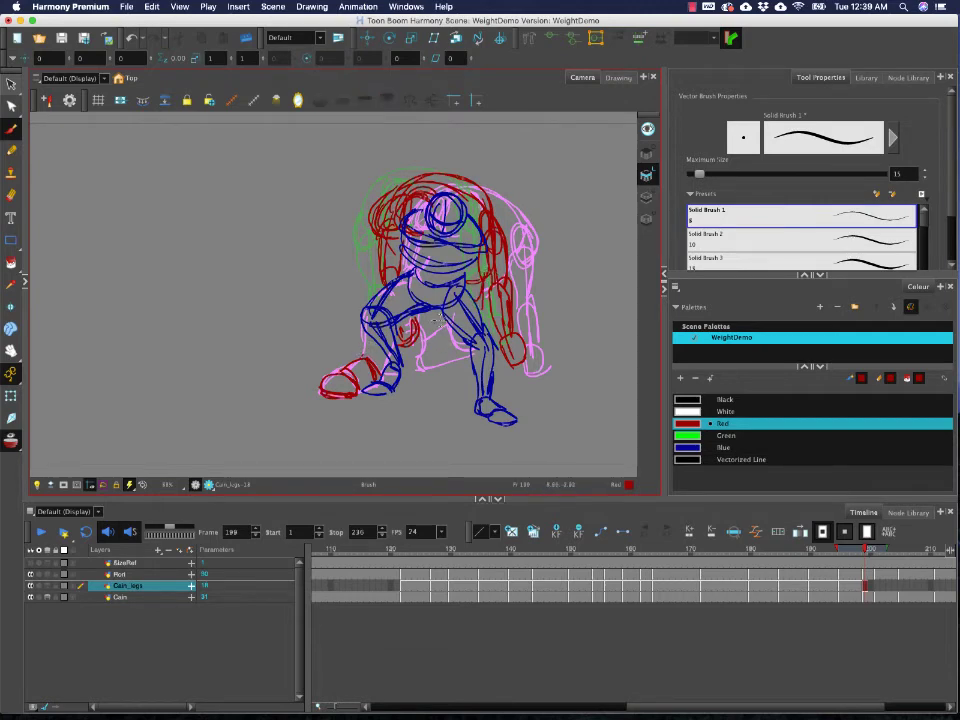
{"action": "mouse_move", "coordinate": [440, 314]}
{"action": "left_mouse_down"}
{"action": "mouse_move", "coordinate": [468, 346]}
{"action": "mouse_move", "coordinate": [458, 340]}
{"action": "left_mouse_up"}
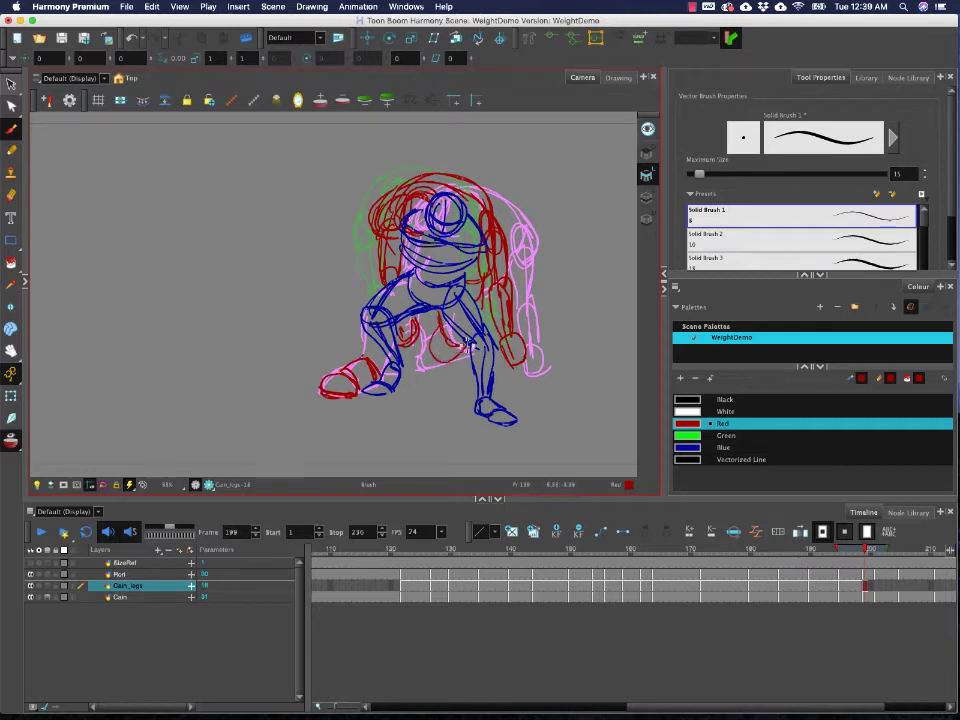
{"action": "key", "text": "alt+o"}
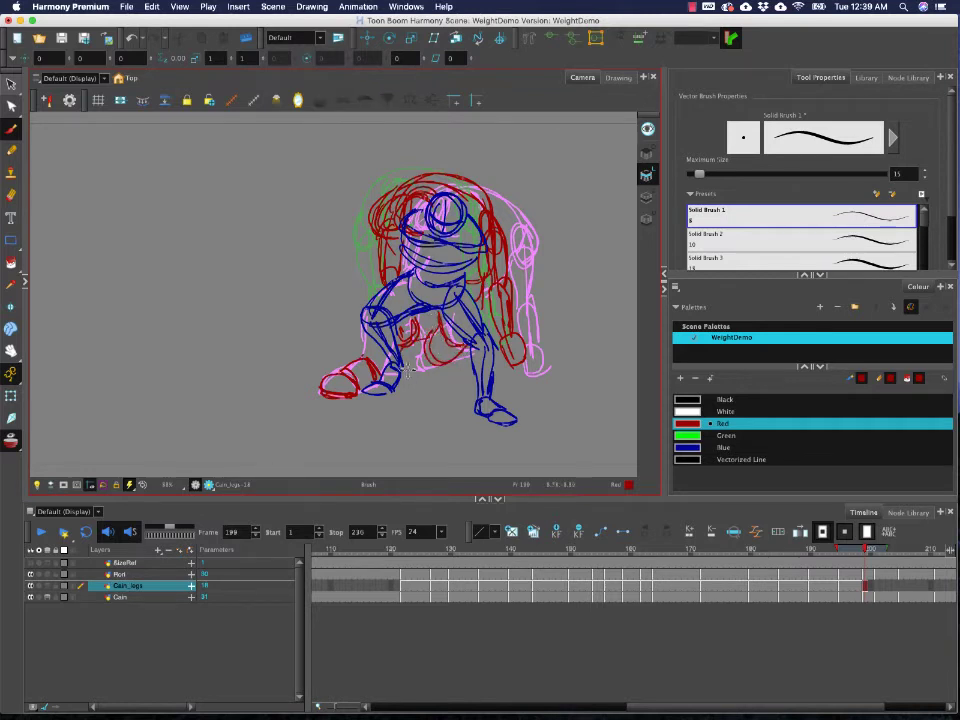
{"action": "key", "text": "alt+o"}
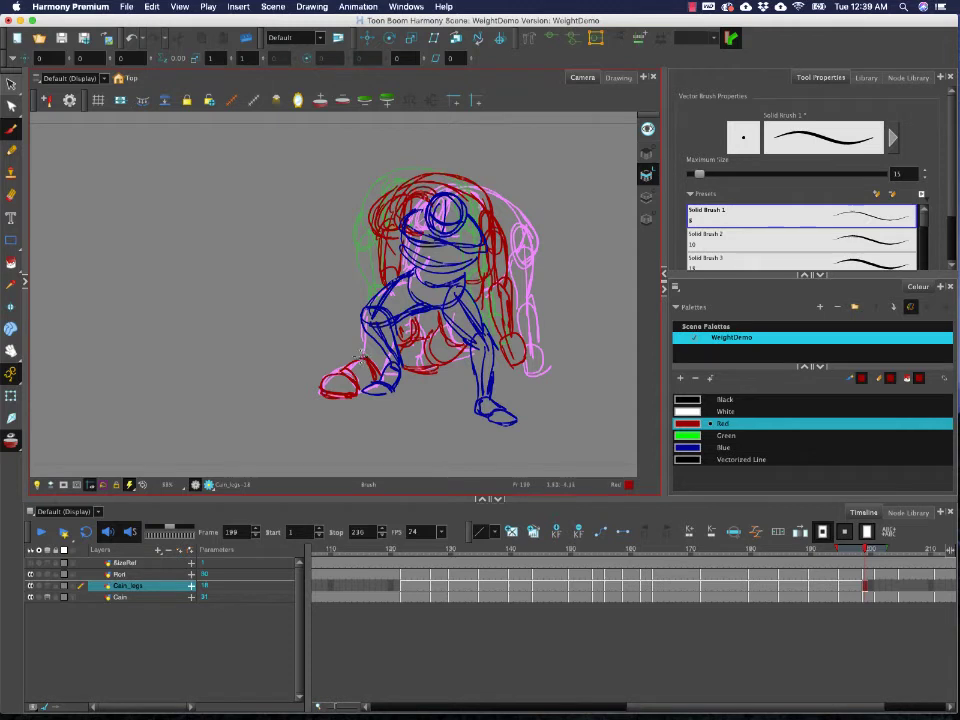
{"action": "key", "text": "alt+o"}
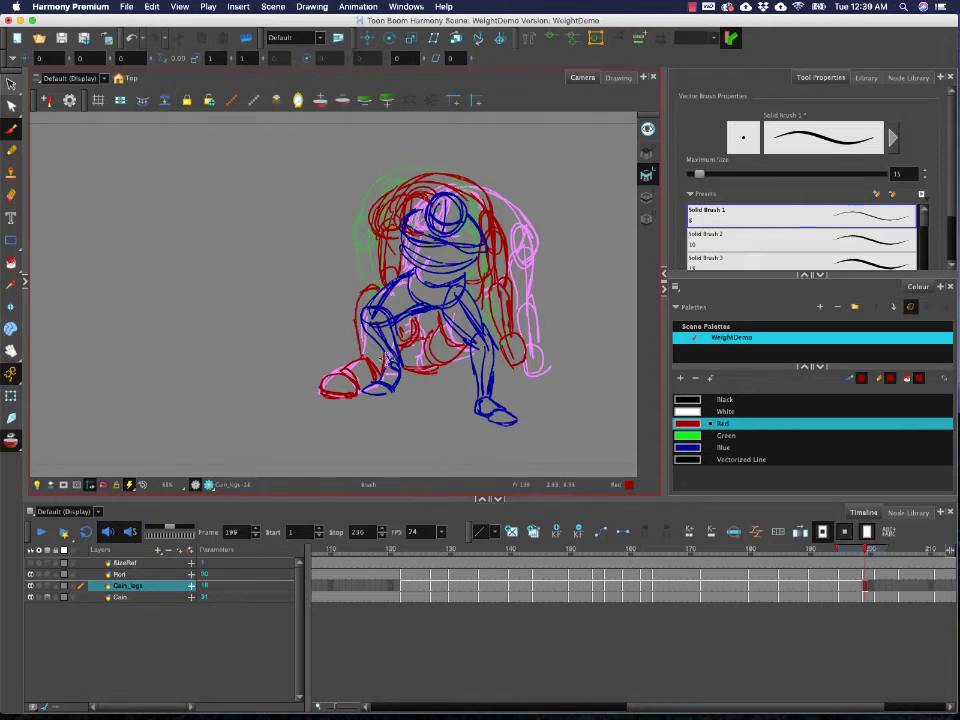
{"action": "key", "text": "alt+o"}
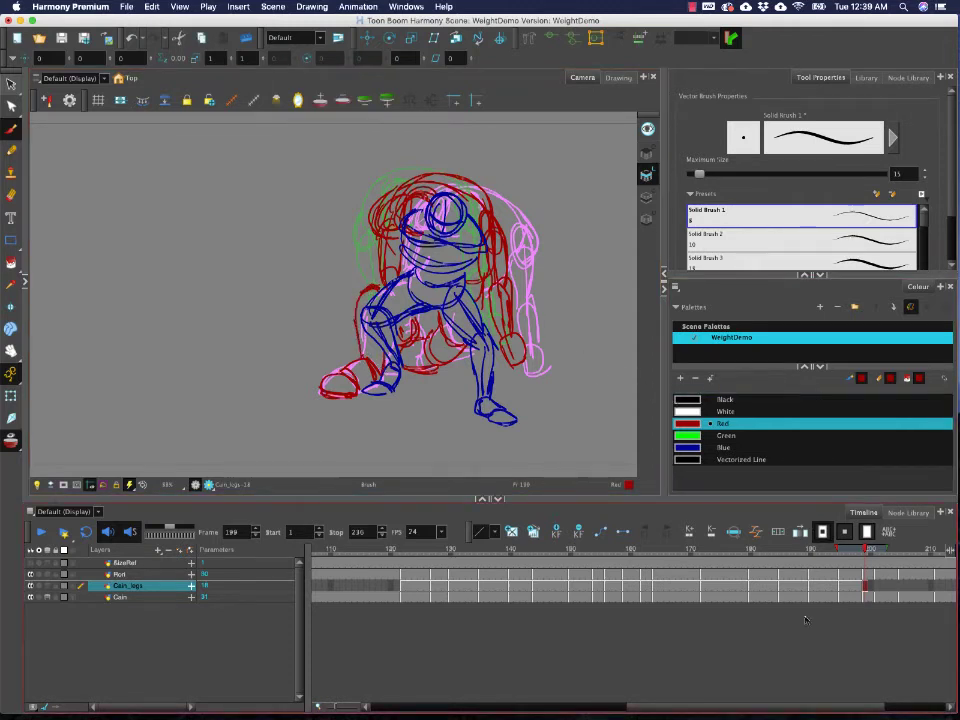
- On frame 201 of the Cain_legs layer, draw the red figure's planted foot and ankle, with the onion skin limited to the preceding drawing
{"action": "left_click_drag", "start_coordinate": [682, 707], "coordinate": [748, 707]}
{"action": "left_click", "coordinate": [723, 577]}
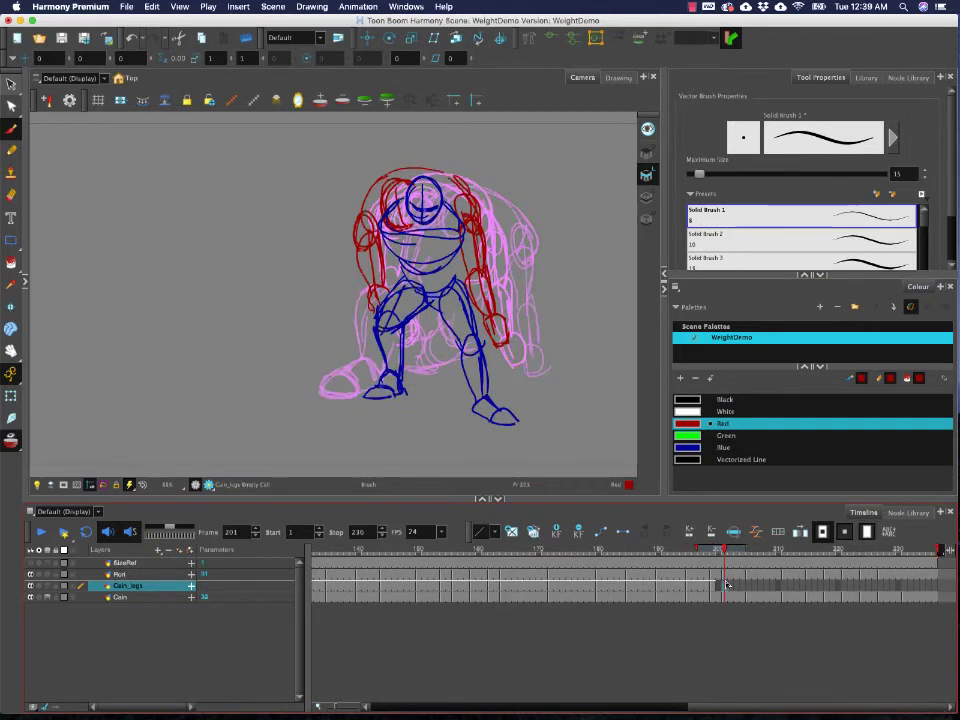
{"action": "left_click_drag", "start_coordinate": [326, 396], "coordinate": [357, 393]}
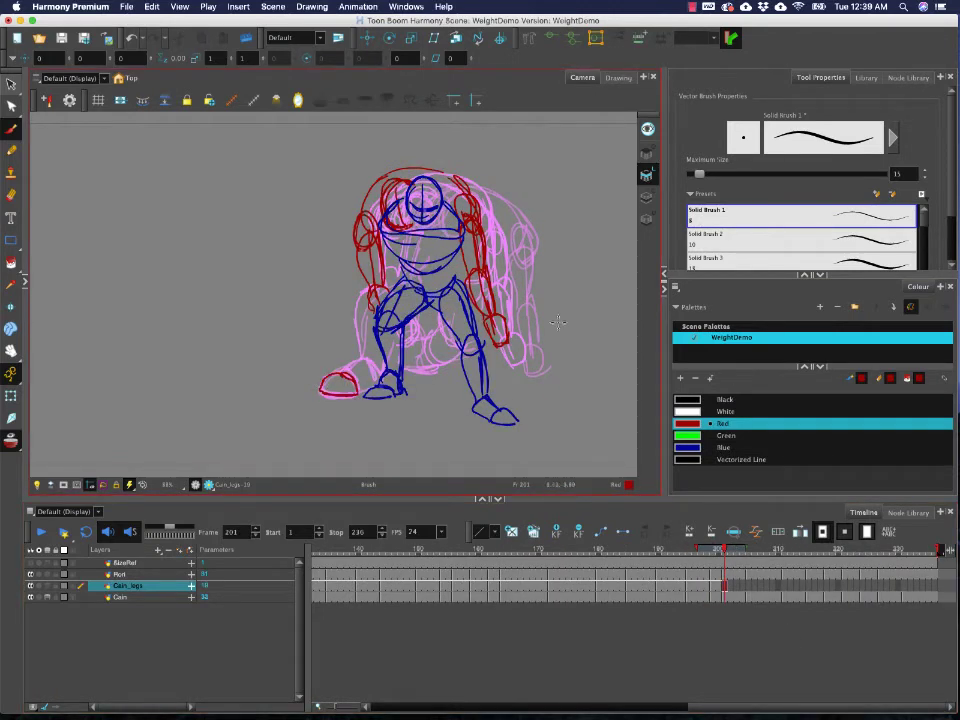
{"action": "left_click", "coordinate": [713, 550]}
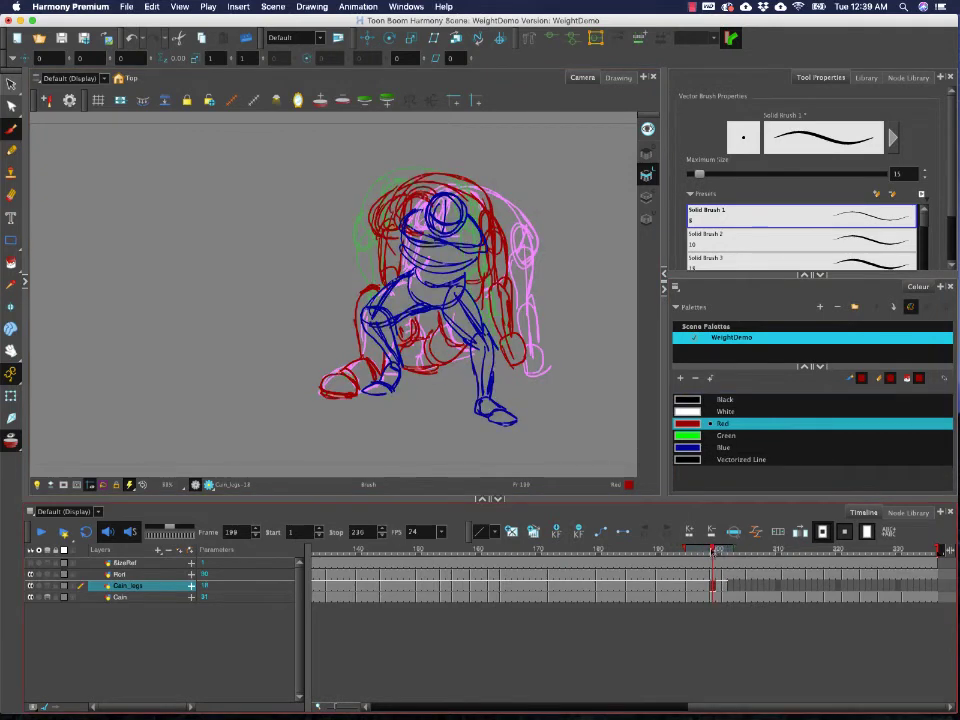
{"action": "left_click", "coordinate": [725, 586]}
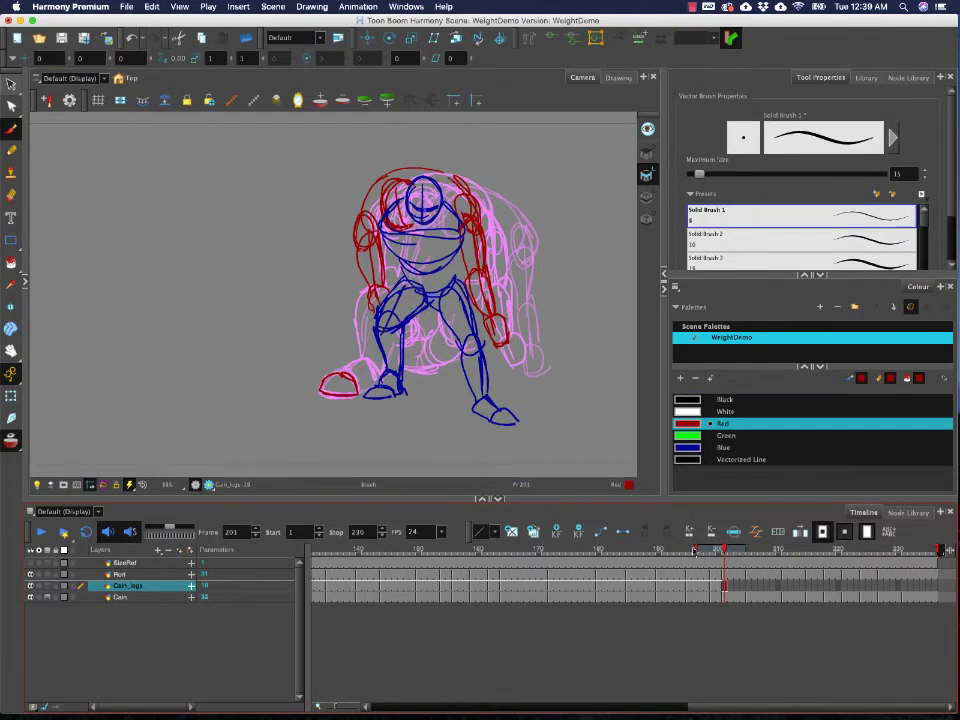
{"action": "left_click_drag", "start_coordinate": [695, 551], "coordinate": [720, 553]}
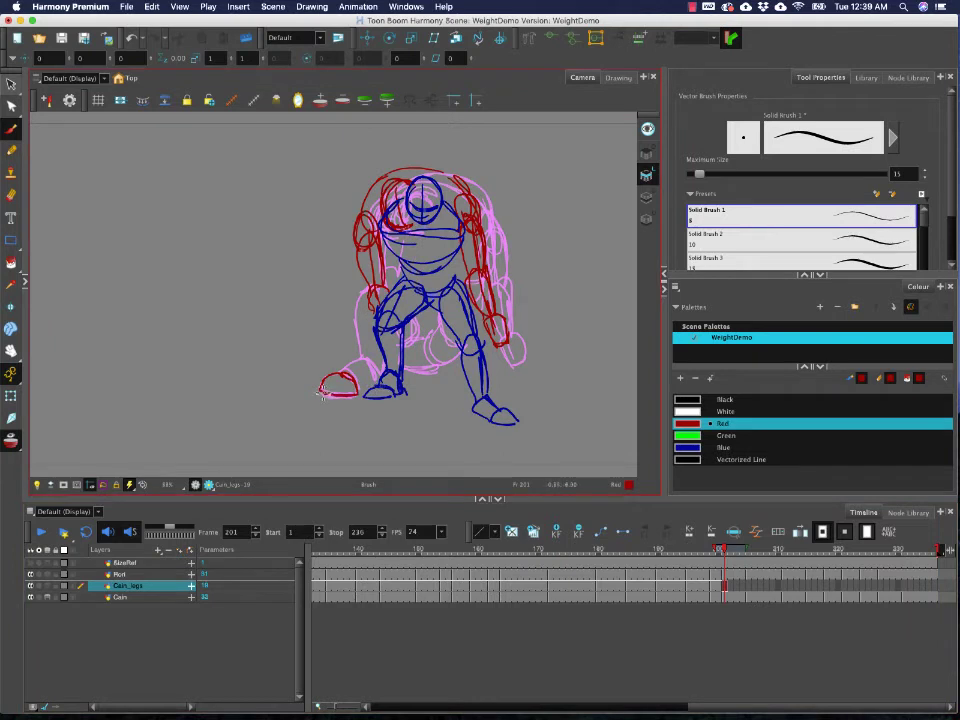
{"action": "mouse_move", "coordinate": [323, 394]}
{"action": "left_mouse_down"}
{"action": "mouse_move", "coordinate": [358, 375]}
{"action": "mouse_move", "coordinate": [342, 369]}
{"action": "mouse_move", "coordinate": [377, 371]}
{"action": "left_mouse_up"}
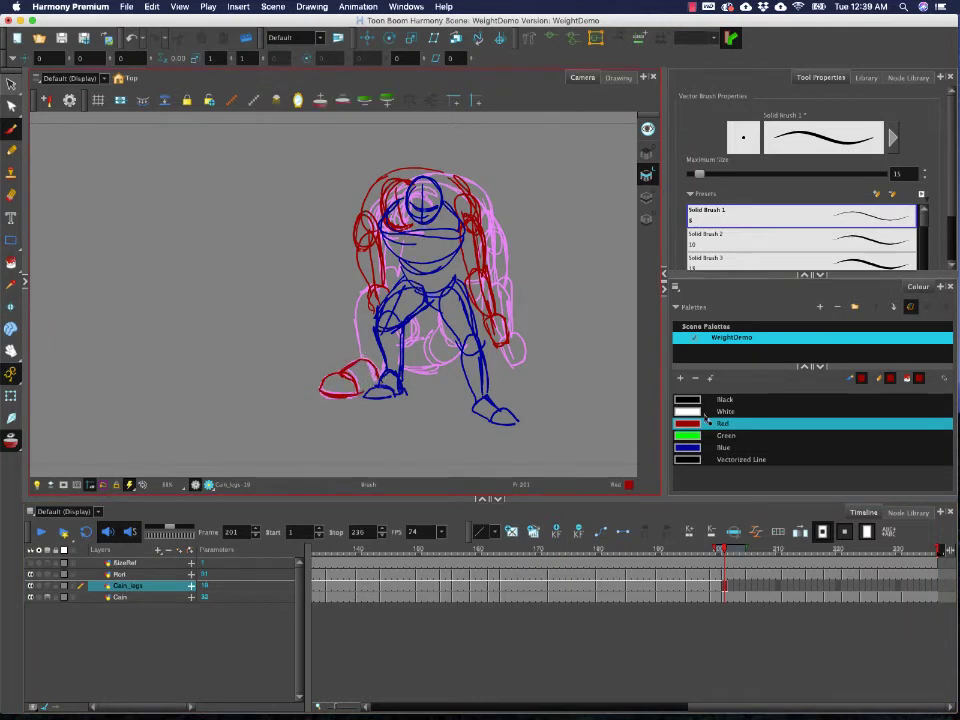
{"action": "left_click", "coordinate": [718, 551]}
{"action": "left_click", "coordinate": [724, 551]}
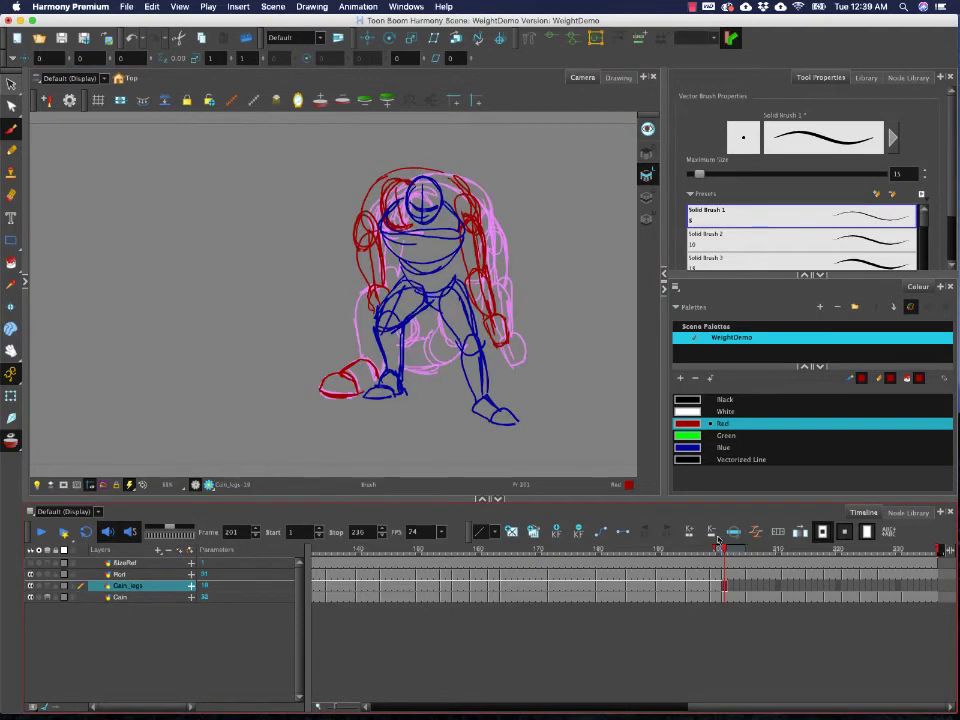
- Draw the red figure's bent near leg above the foot, and sketch the far-leg curves between the blue figure's legs, erasing stray lines
{"action": "mouse_move", "coordinate": [352, 320]}
{"action": "left_mouse_down"}
{"action": "mouse_move", "coordinate": [357, 287]}
{"action": "mouse_move", "coordinate": [371, 288]}
{"action": "mouse_move", "coordinate": [359, 348]}
{"action": "left_mouse_up"}
{"action": "left_click_drag", "start_coordinate": [363, 289], "coordinate": [374, 294]}
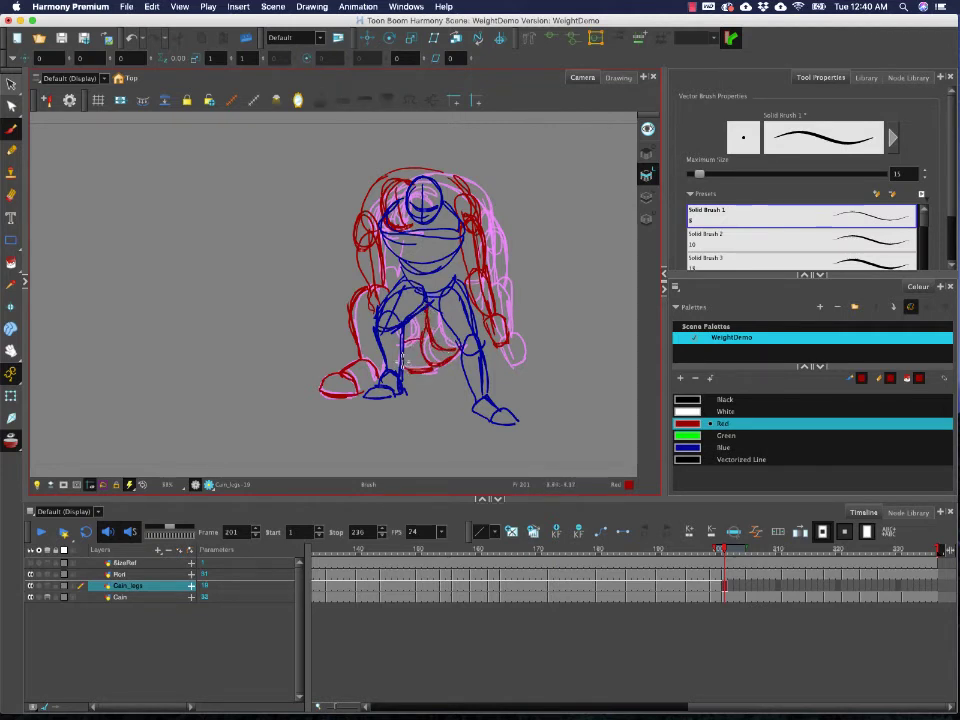
{"action": "left_click_drag", "start_coordinate": [430, 318], "coordinate": [440, 351]}
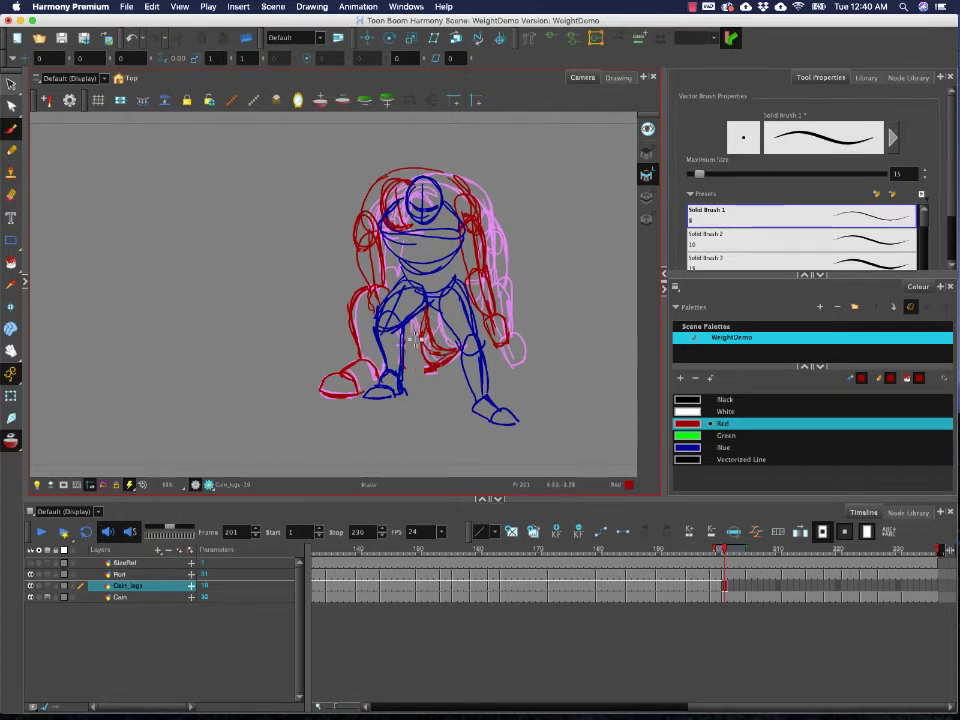
{"action": "left_click_drag", "start_coordinate": [412, 372], "coordinate": [467, 377]}
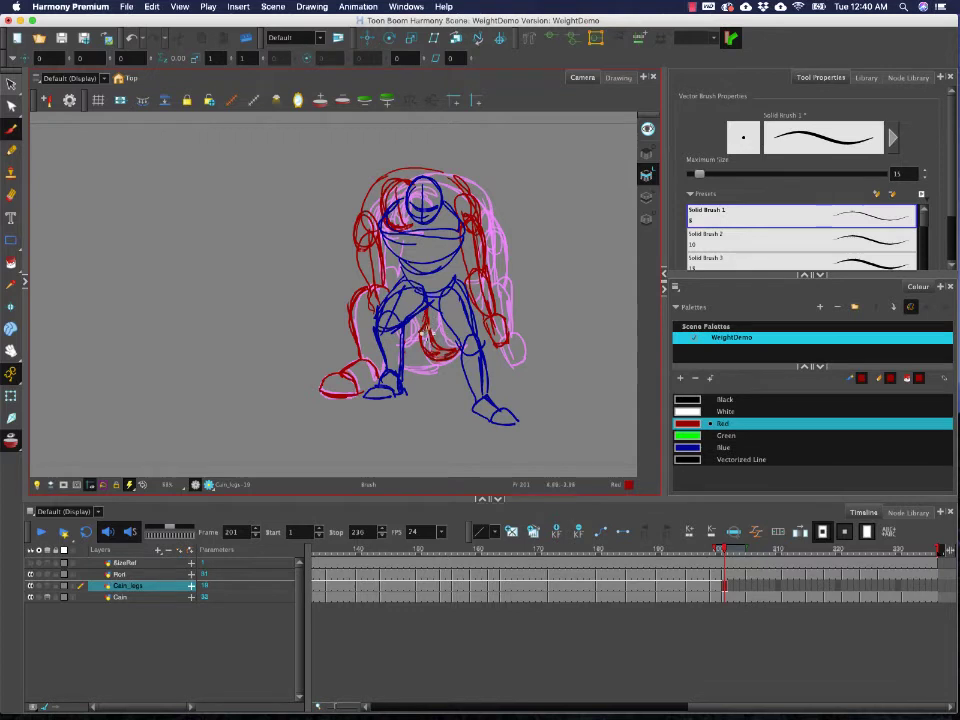
{"action": "left_click_drag", "start_coordinate": [403, 366], "coordinate": [422, 372]}
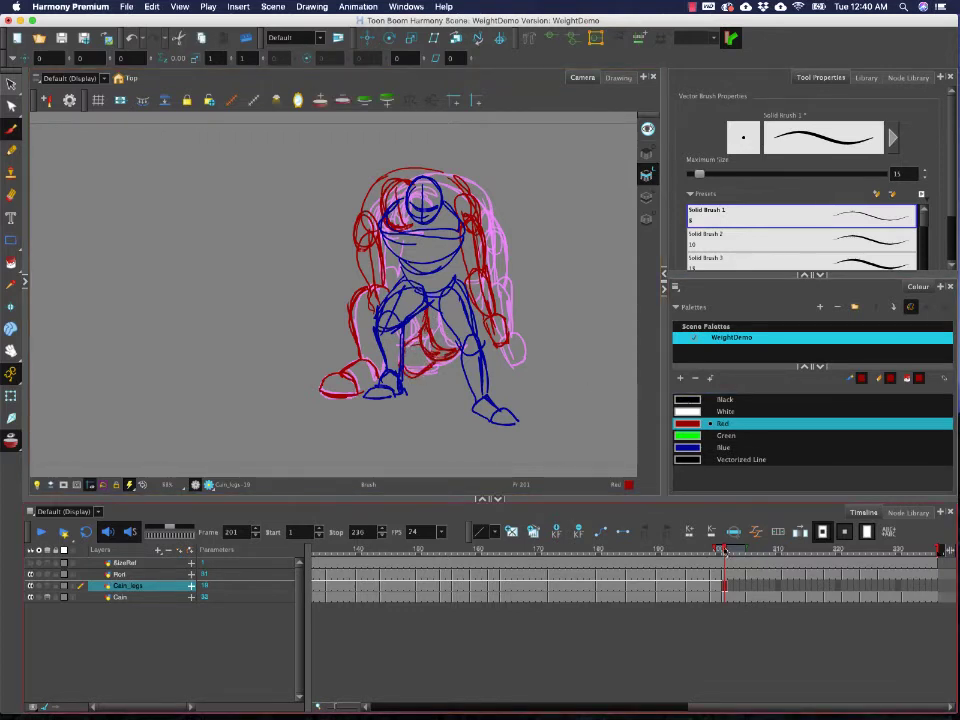
- Erase and redraw the red figure's far lower leg on frame 201 as a slightly higher curve between the blue figure's legs
{"action": "mouse_move", "coordinate": [724, 551]}
{"action": "left_mouse_down"}
{"action": "mouse_move", "coordinate": [713, 551]}
{"action": "mouse_move", "coordinate": [722, 551]}
{"action": "left_mouse_up"}
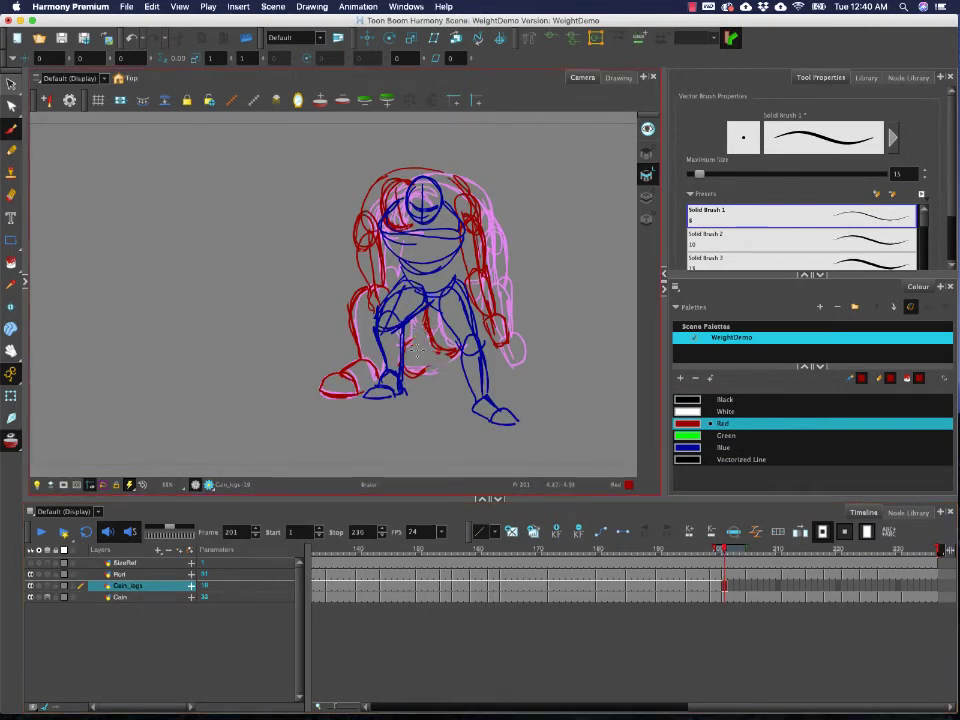
{"action": "left_click_drag", "start_coordinate": [416, 376], "coordinate": [450, 370]}
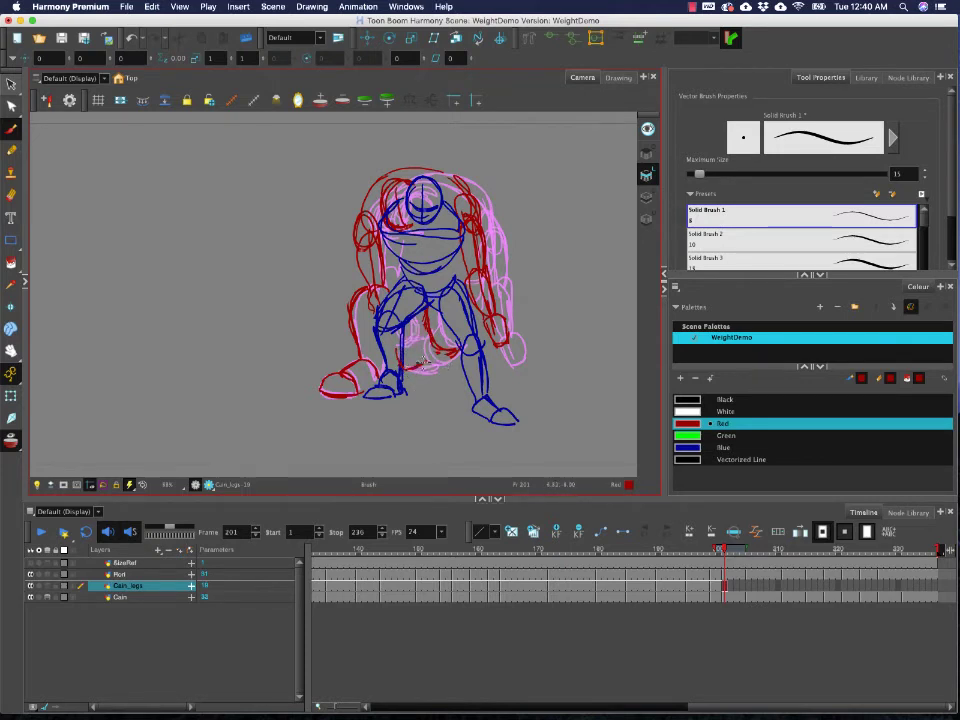
{"action": "key", "text": "super+z"}
{"action": "mouse_move", "coordinate": [397, 368]}
{"action": "left_mouse_down"}
{"action": "mouse_move", "coordinate": [426, 318]}
{"action": "mouse_move", "coordinate": [430, 358]}
{"action": "left_mouse_up"}
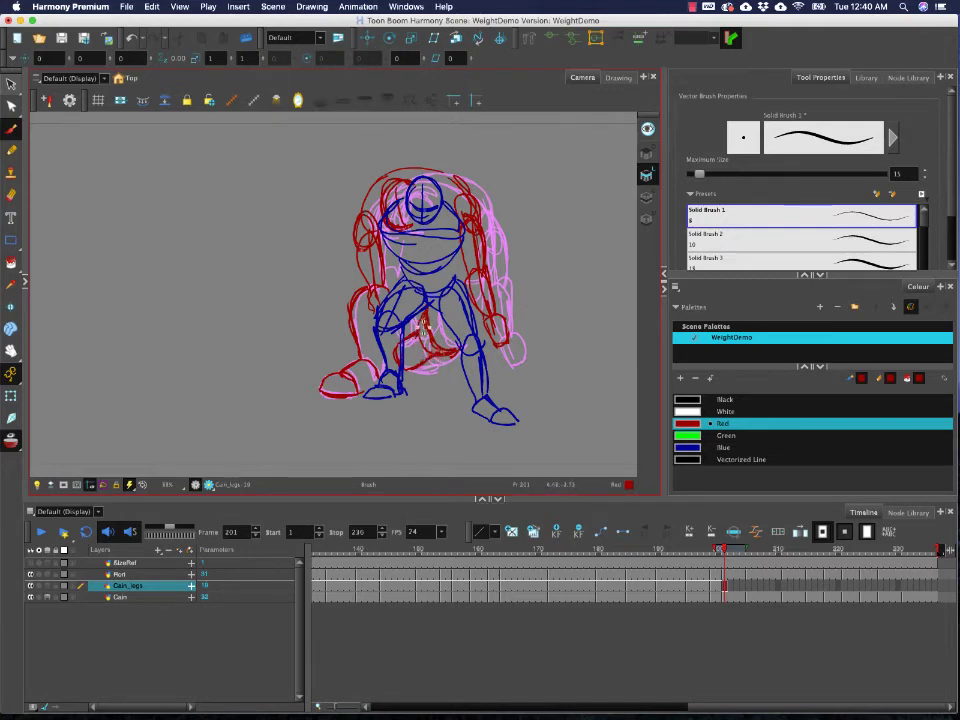
- On frame 205 of the Cain_legs layer, draw the red figure's planted foot, near ankle and curved far leg between the blue figure's legs
{"action": "left_click", "coordinate": [743, 549]}
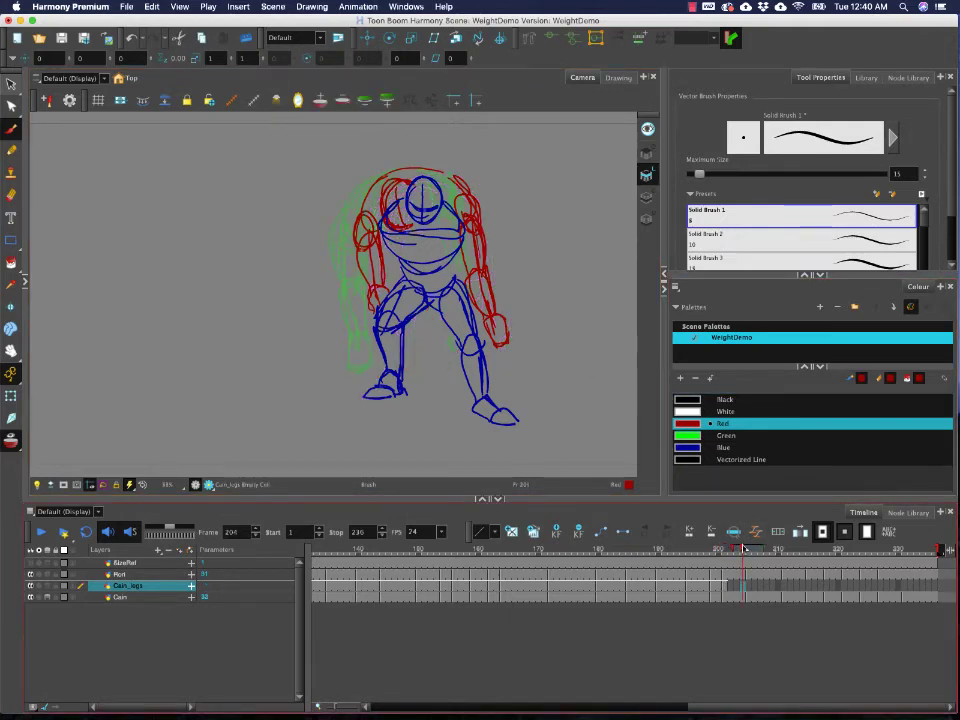
{"action": "left_click_drag", "start_coordinate": [743, 549], "coordinate": [724, 552]}
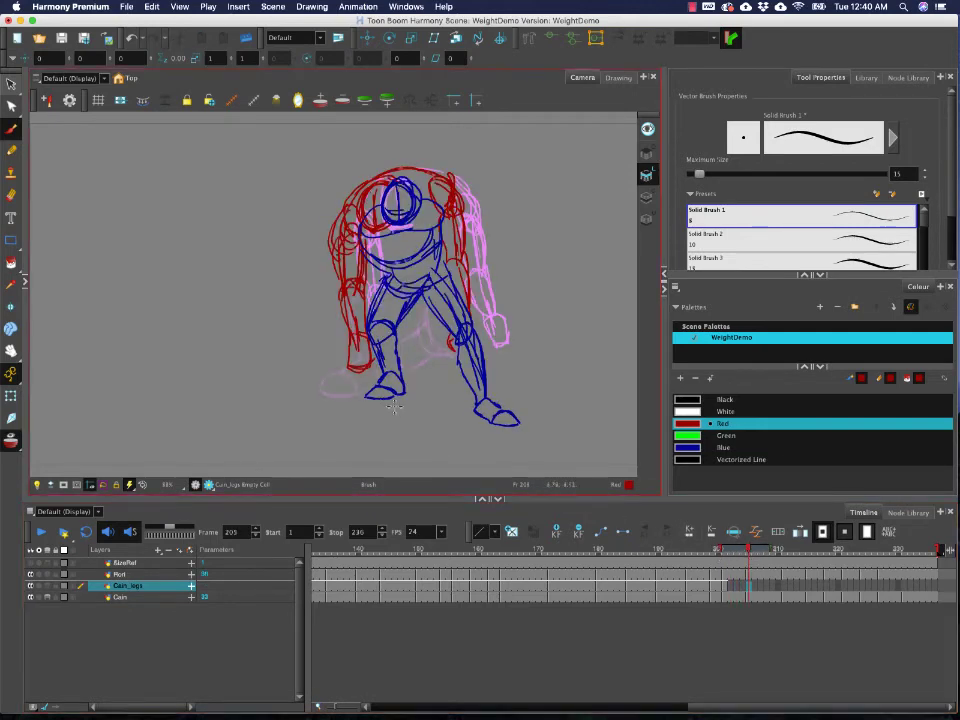
{"action": "mouse_move", "coordinate": [321, 391]}
{"action": "left_mouse_down"}
{"action": "mouse_move", "coordinate": [328, 379]}
{"action": "mouse_move", "coordinate": [356, 384]}
{"action": "mouse_move", "coordinate": [340, 396]}
{"action": "mouse_move", "coordinate": [352, 382]}
{"action": "left_mouse_up"}
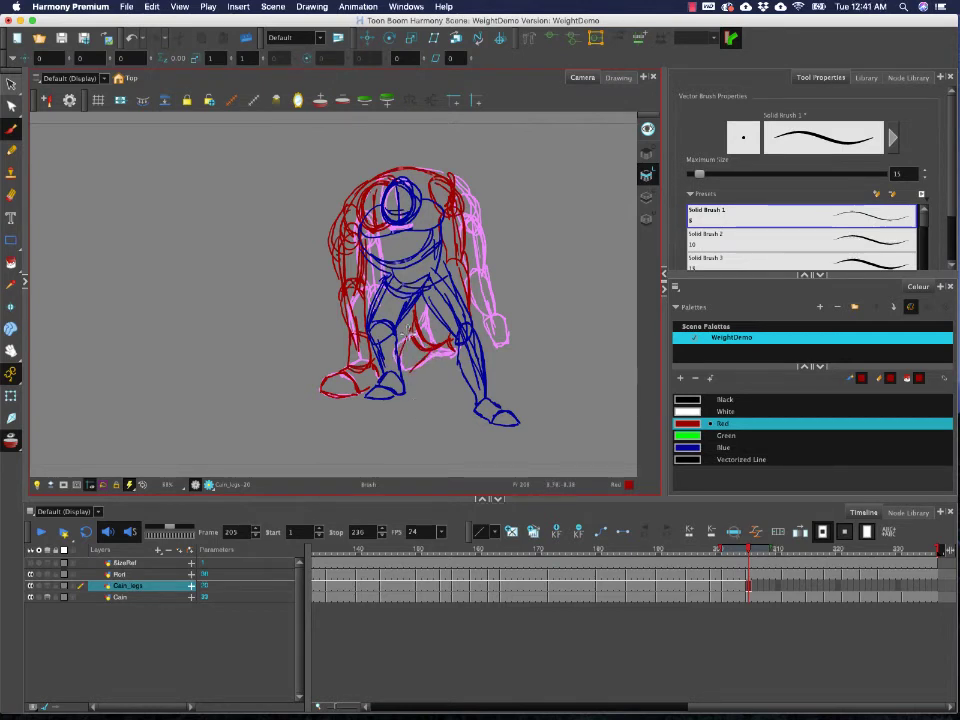
{"action": "left_click_drag", "start_coordinate": [400, 370], "coordinate": [414, 372]}
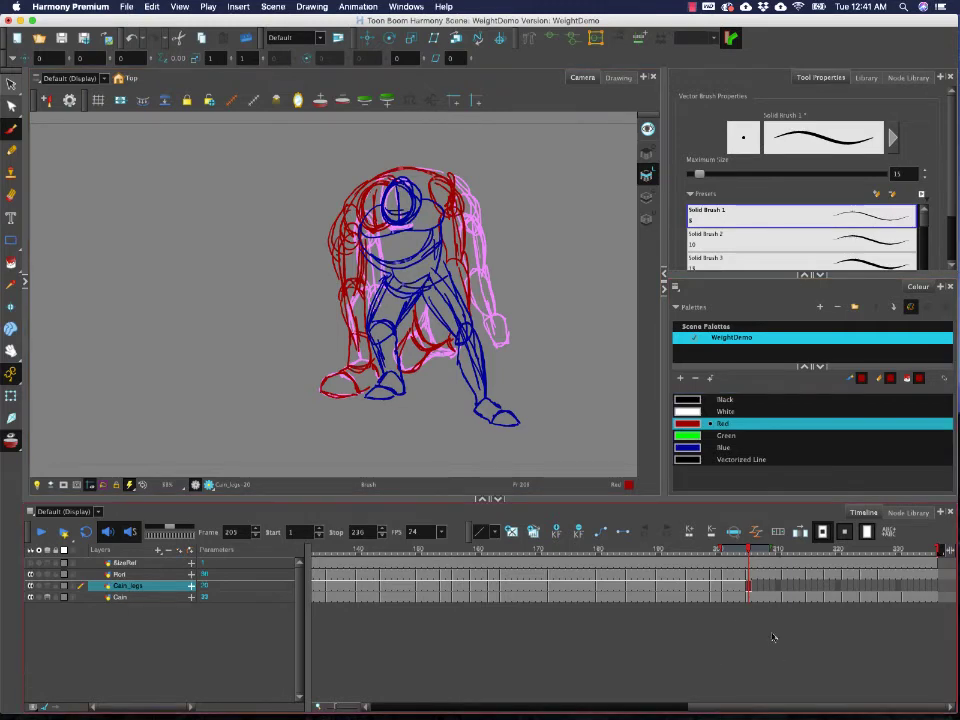
- Compare the neighbouring leg drawings, and on frame 201 shift the red figure's far-leg strokes slightly down and to the left
{"action": "mouse_move", "coordinate": [744, 553]}
{"action": "left_mouse_down"}
{"action": "mouse_move", "coordinate": [634, 553]}
{"action": "mouse_move", "coordinate": [733, 553]}
{"action": "mouse_move", "coordinate": [726, 568]}
{"action": "mouse_move", "coordinate": [677, 571]}
{"action": "mouse_move", "coordinate": [718, 572]}
{"action": "mouse_move", "coordinate": [713, 550]}
{"action": "left_mouse_up"}
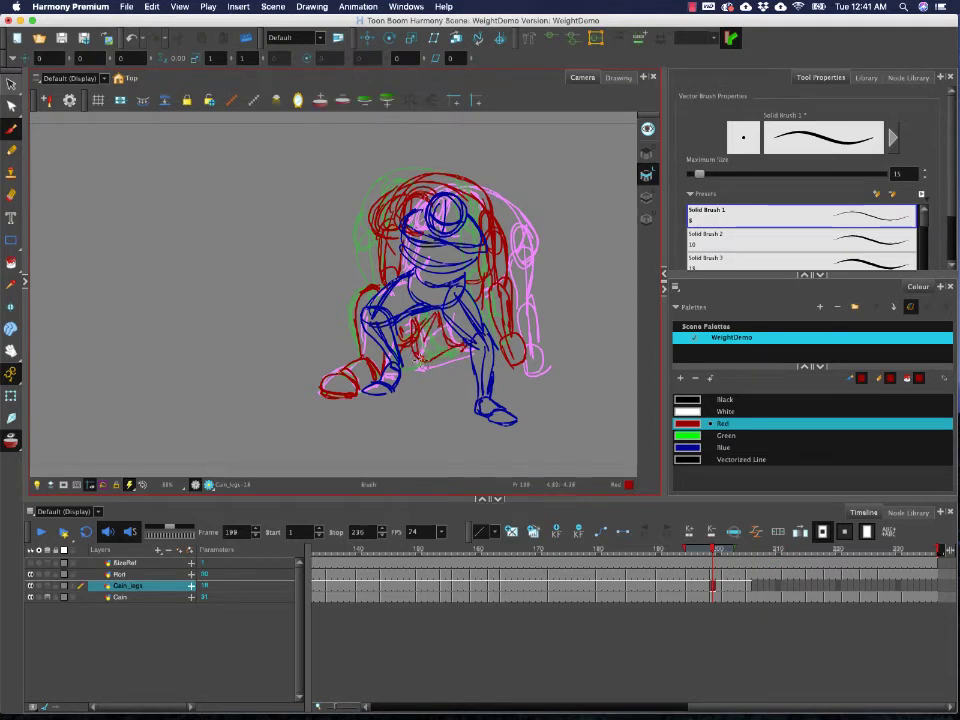
{"action": "left_click", "coordinate": [726, 551]}
{"action": "mouse_move", "coordinate": [726, 551]}
{"action": "left_mouse_down"}
{"action": "mouse_move", "coordinate": [713, 551]}
{"action": "mouse_move", "coordinate": [726, 551]}
{"action": "left_mouse_up"}
{"action": "left_click", "coordinate": [9, 87]}
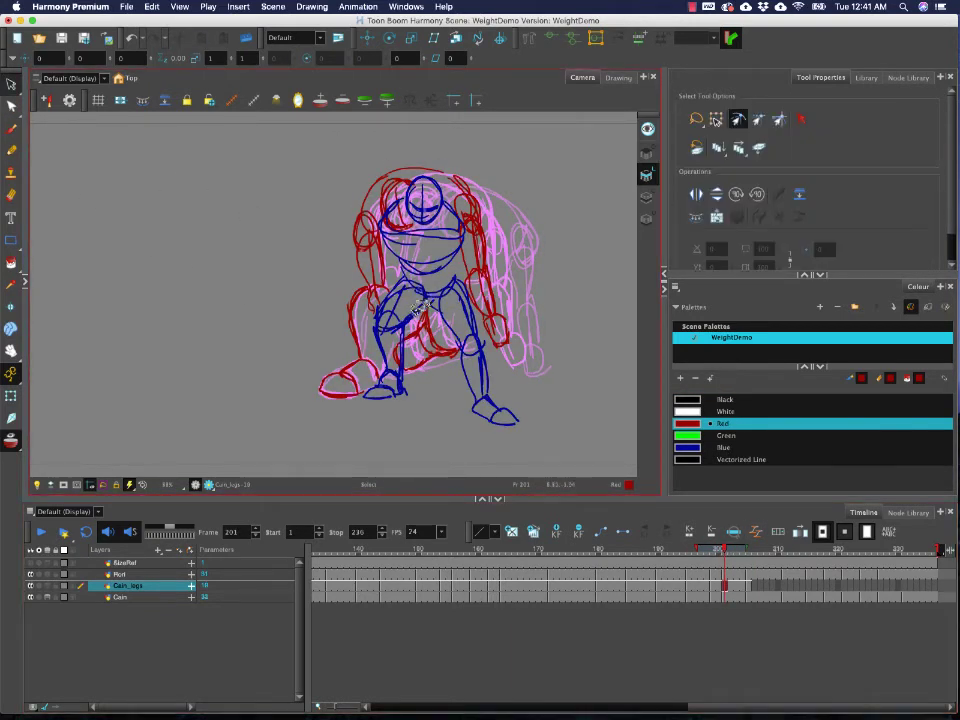
{"action": "mouse_move", "coordinate": [416, 301]}
{"action": "left_mouse_down"}
{"action": "mouse_move", "coordinate": [464, 306]}
{"action": "mouse_move", "coordinate": [448, 311]}
{"action": "left_mouse_up"}
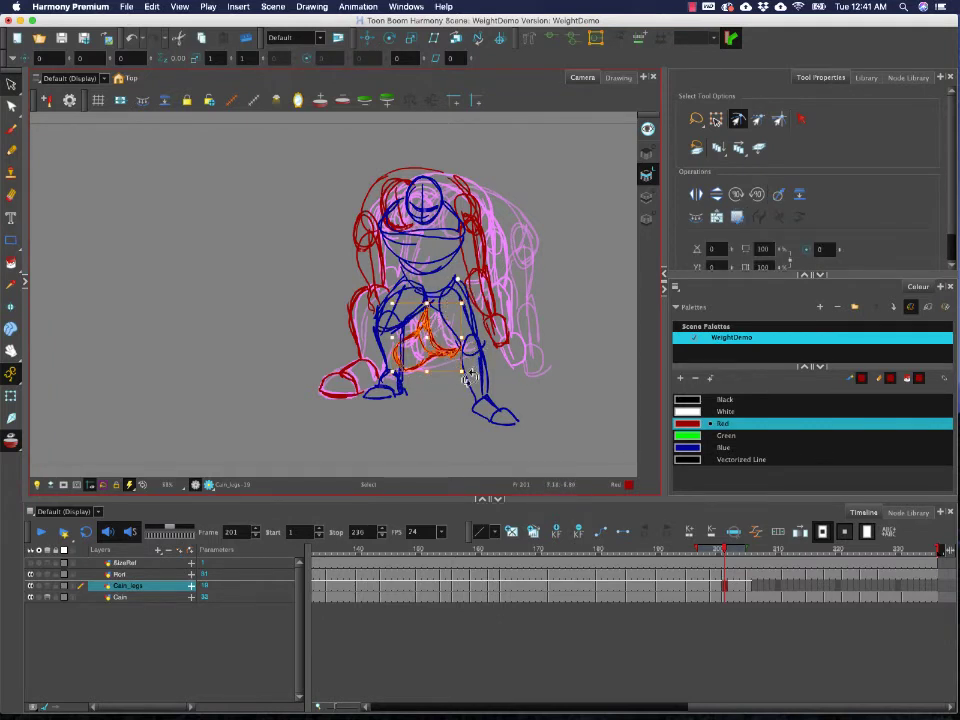
{"action": "left_click_drag", "start_coordinate": [467, 377], "coordinate": [460, 381]}
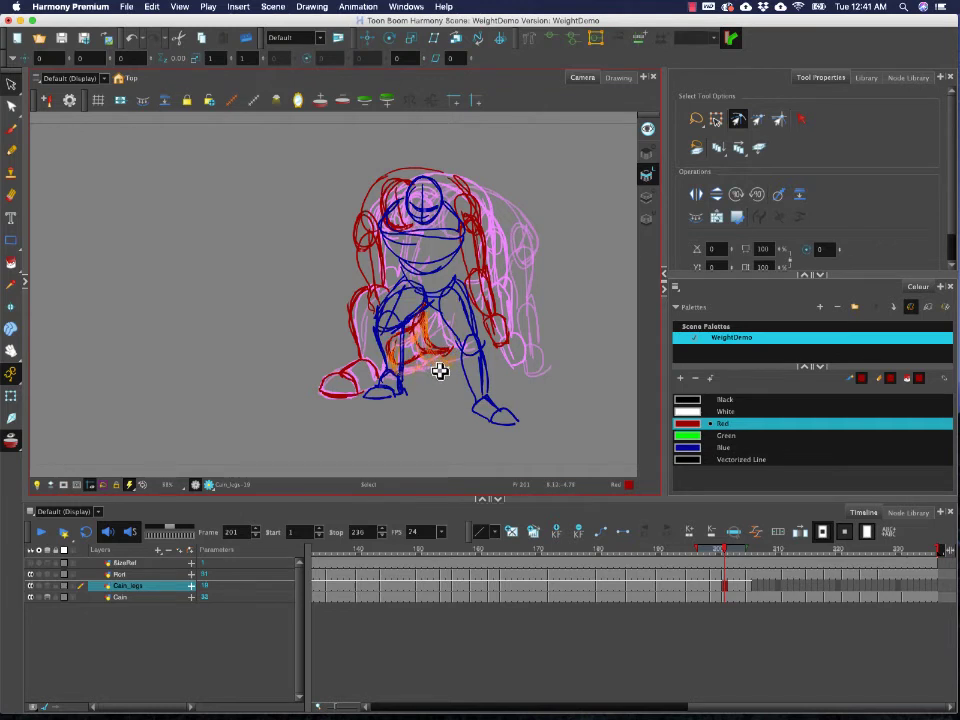
{"action": "left_click", "coordinate": [272, 265]}
{"action": "left_click", "coordinate": [10, 127]}
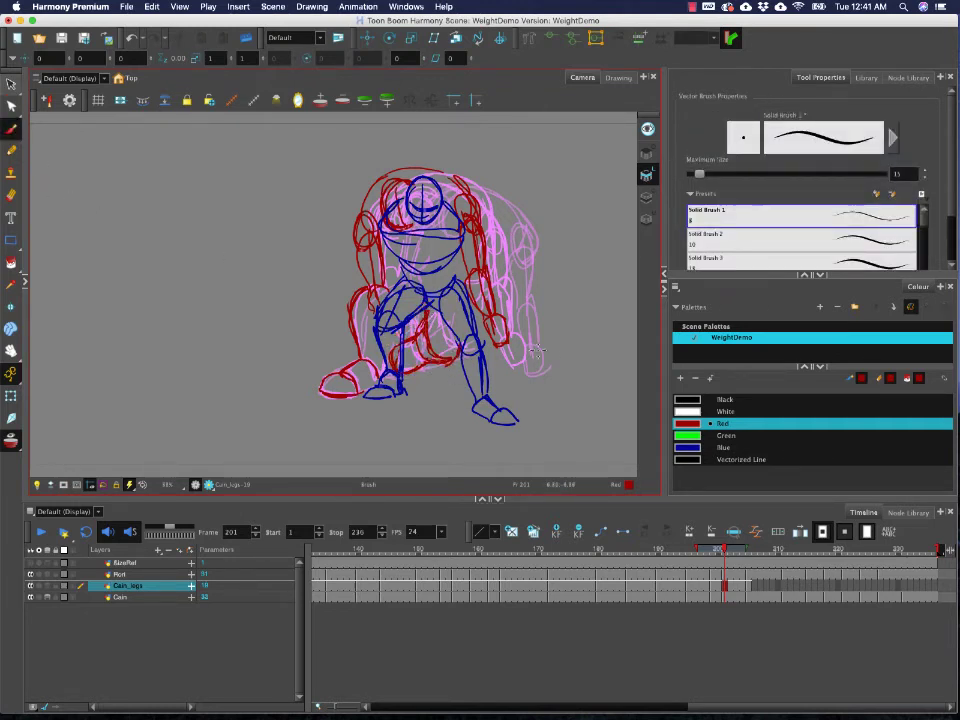
- On frame 211 of the Cain_legs layer, draw the red figure's planted foot and the curved far leg between the blue figure's legs
{"action": "left_click", "coordinate": [749, 551]}
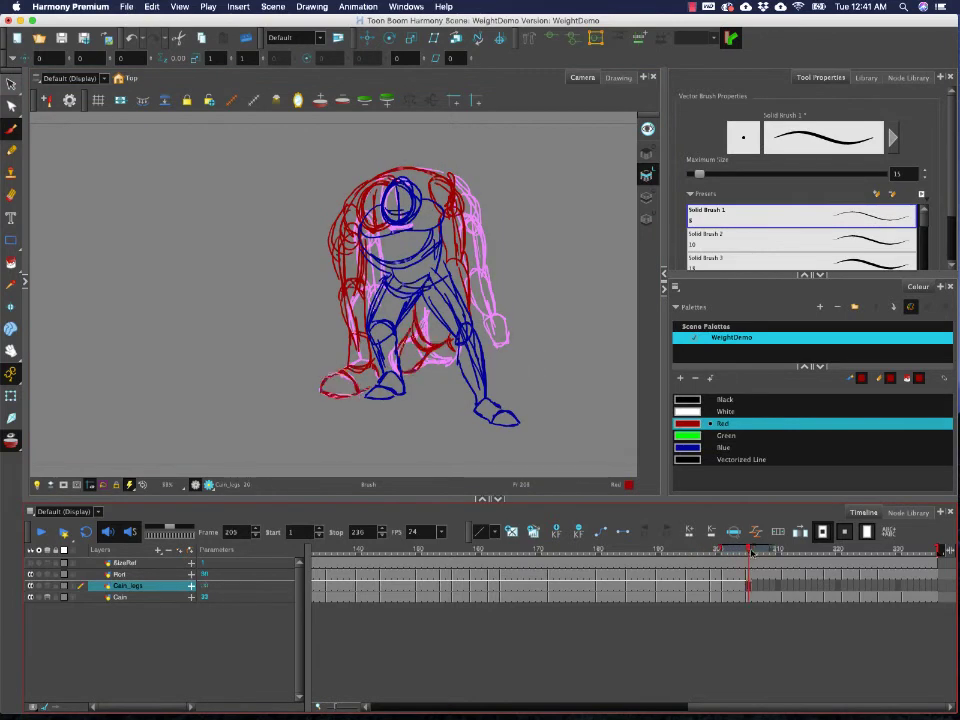
{"action": "left_click", "coordinate": [784, 562]}
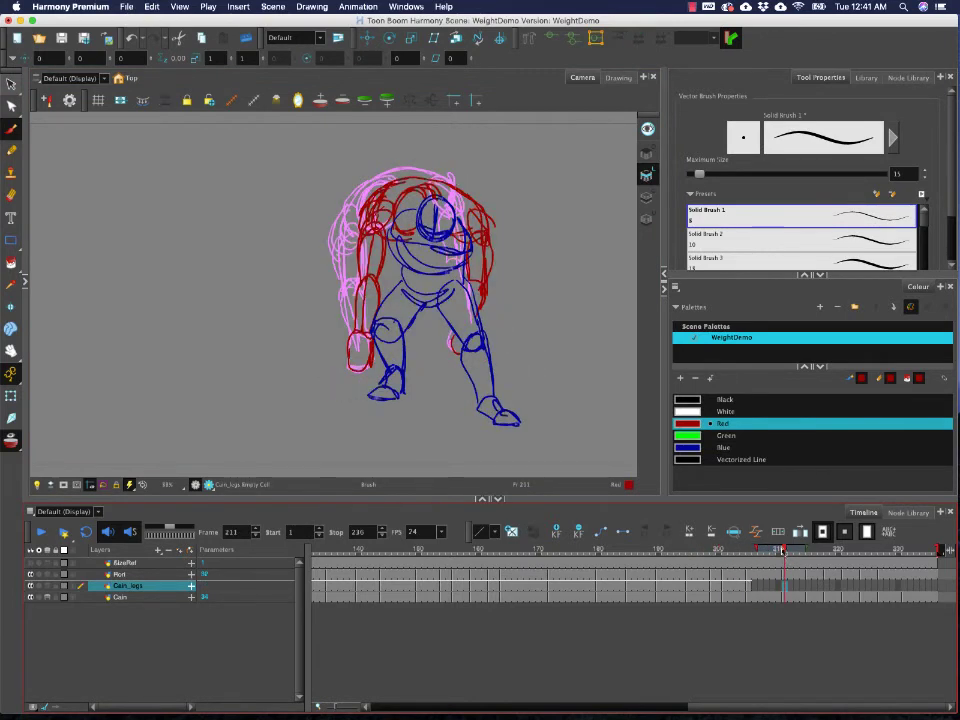
{"action": "left_click_drag", "start_coordinate": [783, 551], "coordinate": [748, 551]}
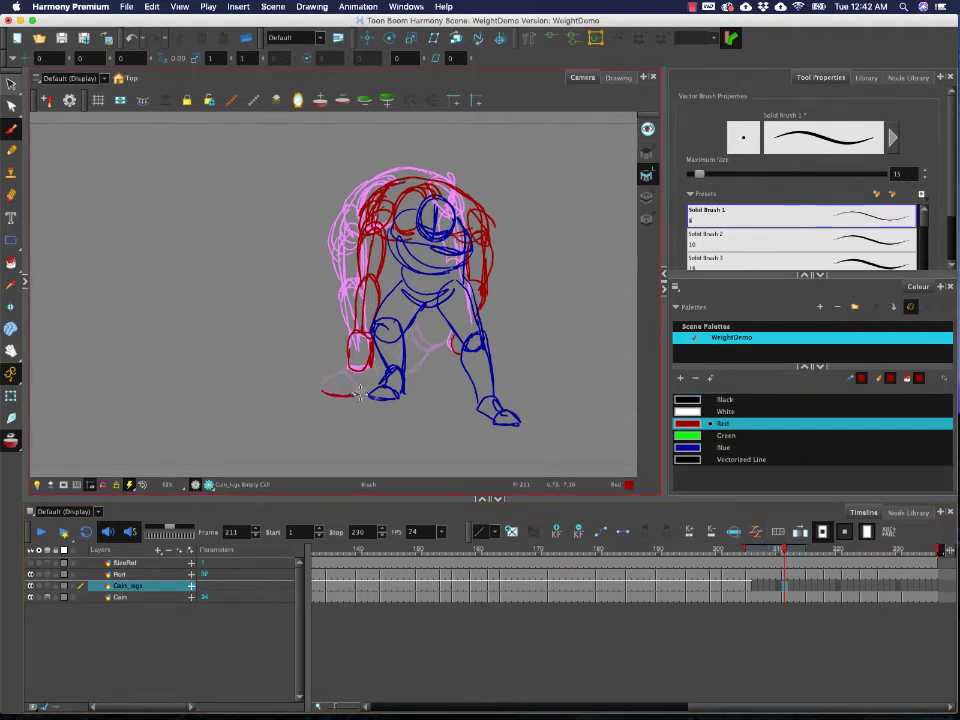
{"action": "mouse_move", "coordinate": [358, 394]}
{"action": "left_mouse_down"}
{"action": "mouse_move", "coordinate": [322, 390]}
{"action": "mouse_move", "coordinate": [338, 379]}
{"action": "mouse_move", "coordinate": [322, 383]}
{"action": "mouse_move", "coordinate": [350, 372]}
{"action": "left_mouse_up"}
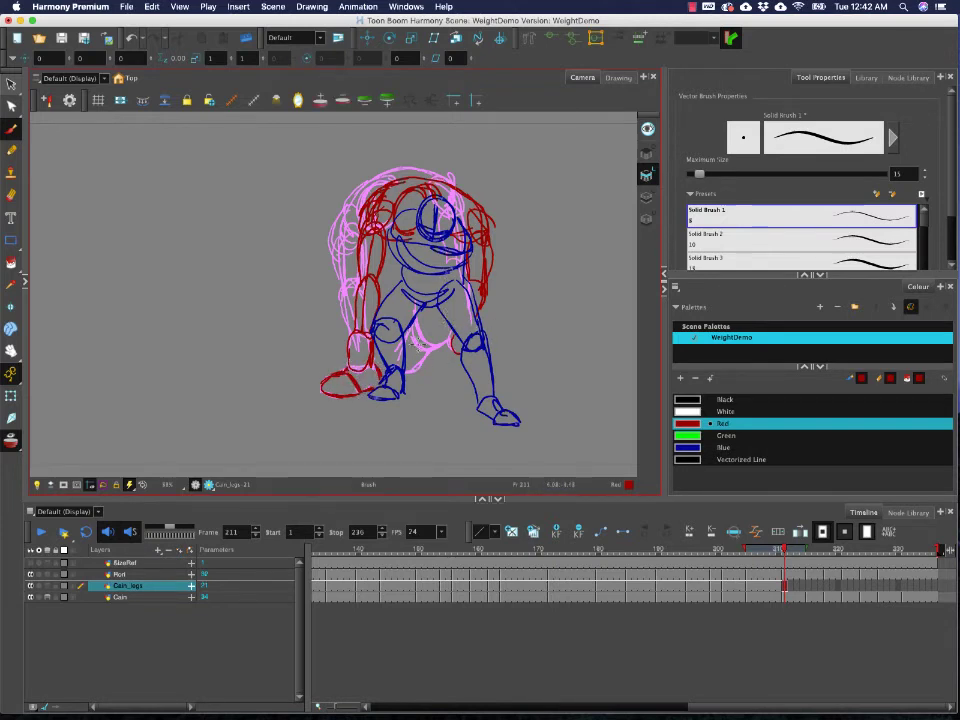
{"action": "mouse_move", "coordinate": [420, 322]}
{"action": "left_mouse_down"}
{"action": "mouse_move", "coordinate": [438, 350]}
{"action": "mouse_move", "coordinate": [456, 347]}
{"action": "mouse_move", "coordinate": [451, 360]}
{"action": "left_mouse_up"}
{"action": "mouse_move", "coordinate": [421, 318]}
{"action": "left_mouse_down"}
{"action": "mouse_move", "coordinate": [408, 349]}
{"action": "mouse_move", "coordinate": [428, 362]}
{"action": "mouse_move", "coordinate": [409, 371]}
{"action": "mouse_move", "coordinate": [428, 361]}
{"action": "left_mouse_up"}
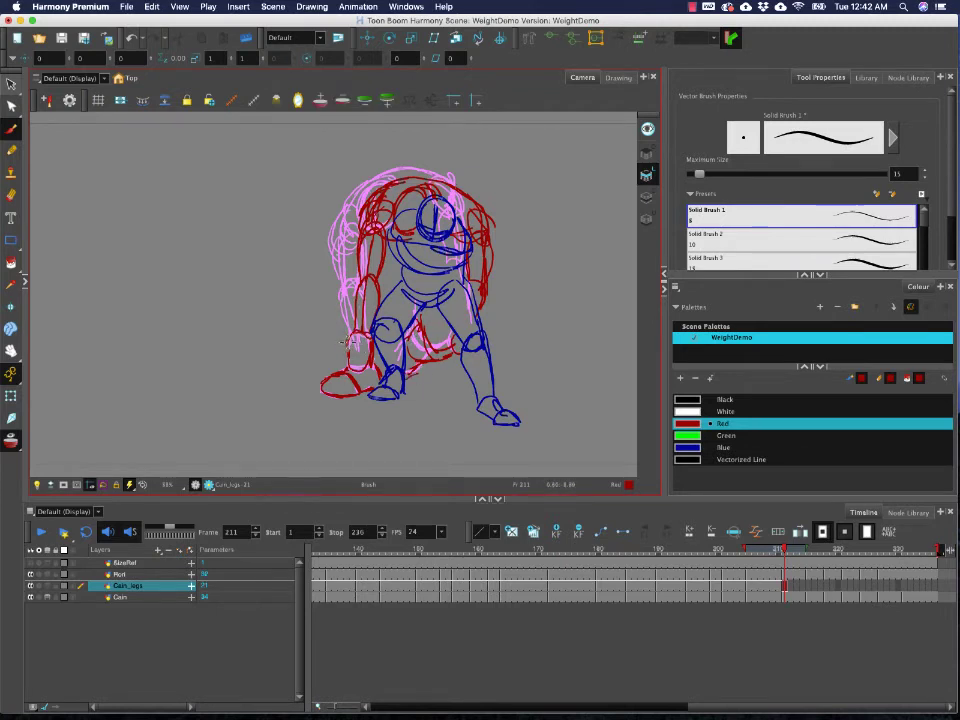
- Redraw the red figure's bent near knee closer to the hanging arm on frame 205, and add the matching near leg on frame 211
{"action": "left_click", "coordinate": [778, 549]}
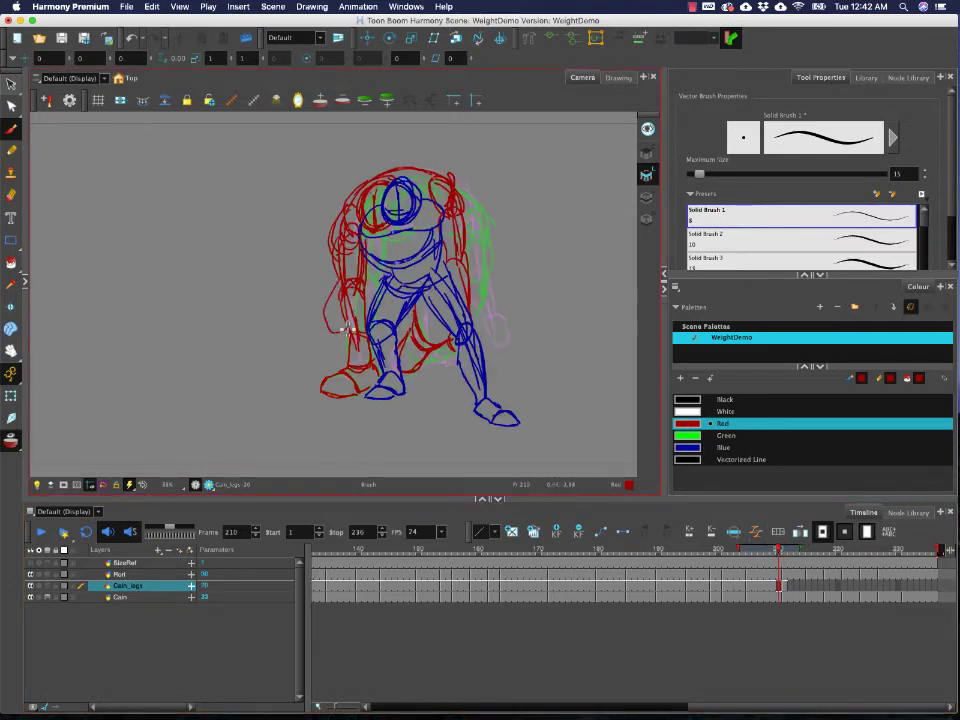
{"action": "mouse_move", "coordinate": [780, 549]}
{"action": "left_mouse_down"}
{"action": "mouse_move", "coordinate": [715, 557]}
{"action": "mouse_move", "coordinate": [761, 556]}
{"action": "mouse_move", "coordinate": [736, 563]}
{"action": "left_mouse_up"}
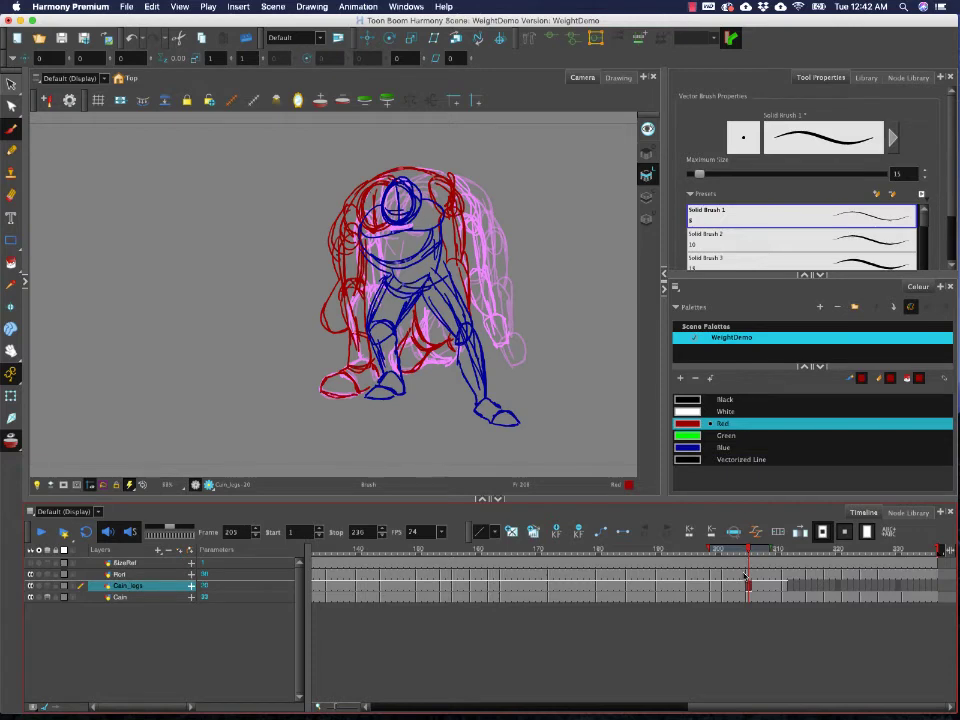
{"action": "left_click", "coordinate": [747, 580]}
{"action": "left_click_drag", "start_coordinate": [323, 320], "coordinate": [327, 296]}
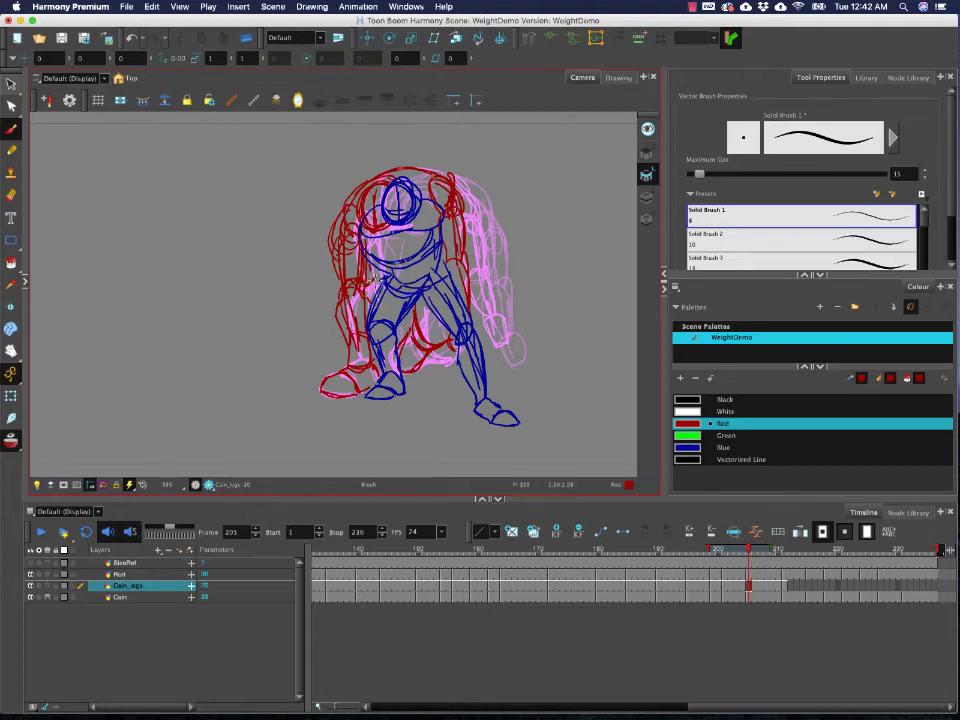
{"action": "left_click", "coordinate": [739, 551]}
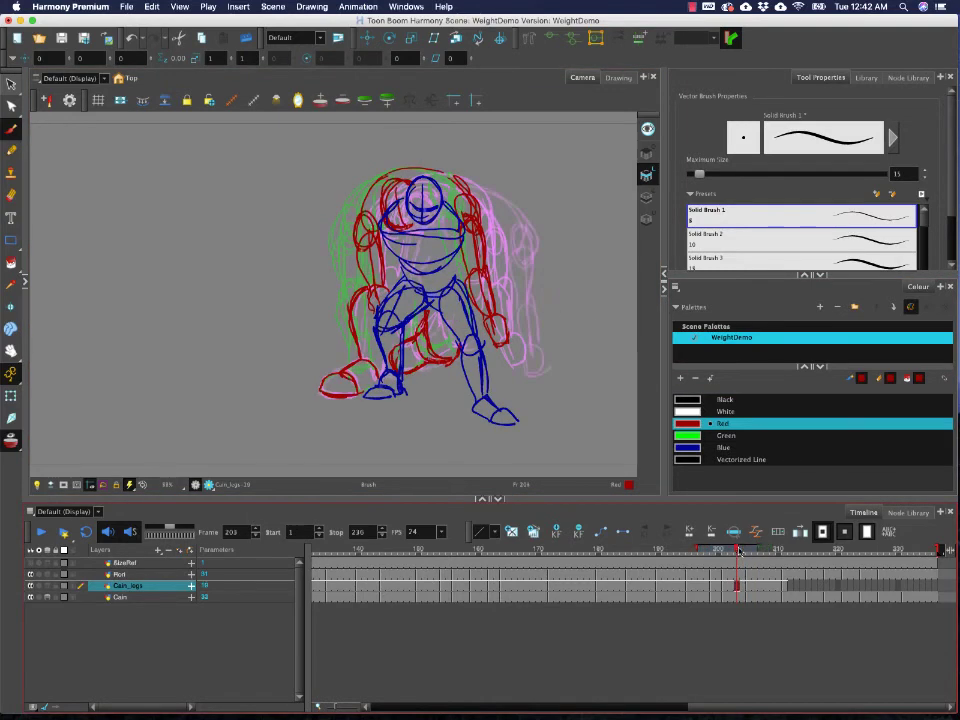
{"action": "left_click_drag", "start_coordinate": [739, 551], "coordinate": [786, 560]}
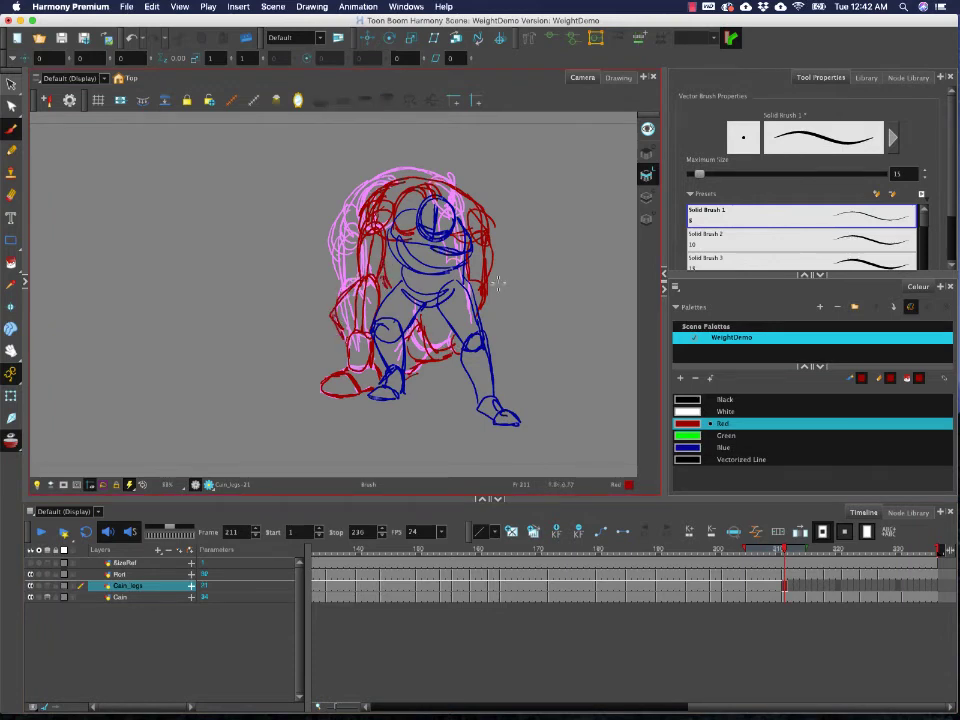
- On frame 215 of the Cain_legs layer, draw the red figure's planted foot, torso side, bent near leg and far-leg curves
{"action": "key", "text": "period"}
{"action": "key", "text": "period"}
{"action": "key", "text": "period"}
{"action": "key", "text": "period"}
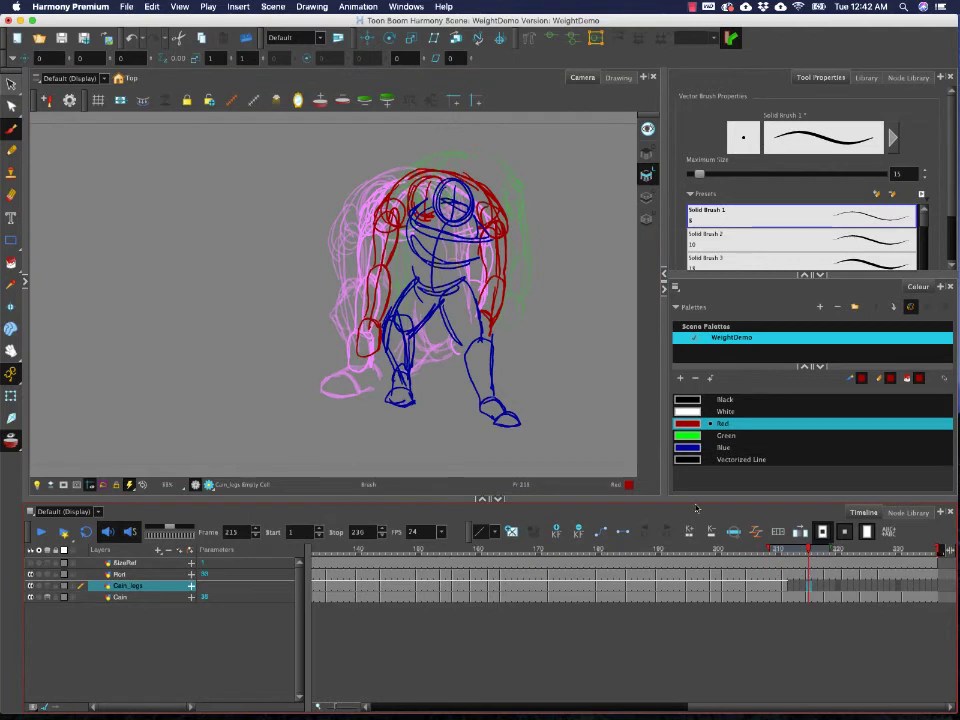
{"action": "mouse_move", "coordinate": [350, 393]}
{"action": "left_mouse_down"}
{"action": "mouse_move", "coordinate": [350, 376]}
{"action": "mouse_move", "coordinate": [357, 393]}
{"action": "mouse_move", "coordinate": [374, 369]}
{"action": "left_mouse_up"}
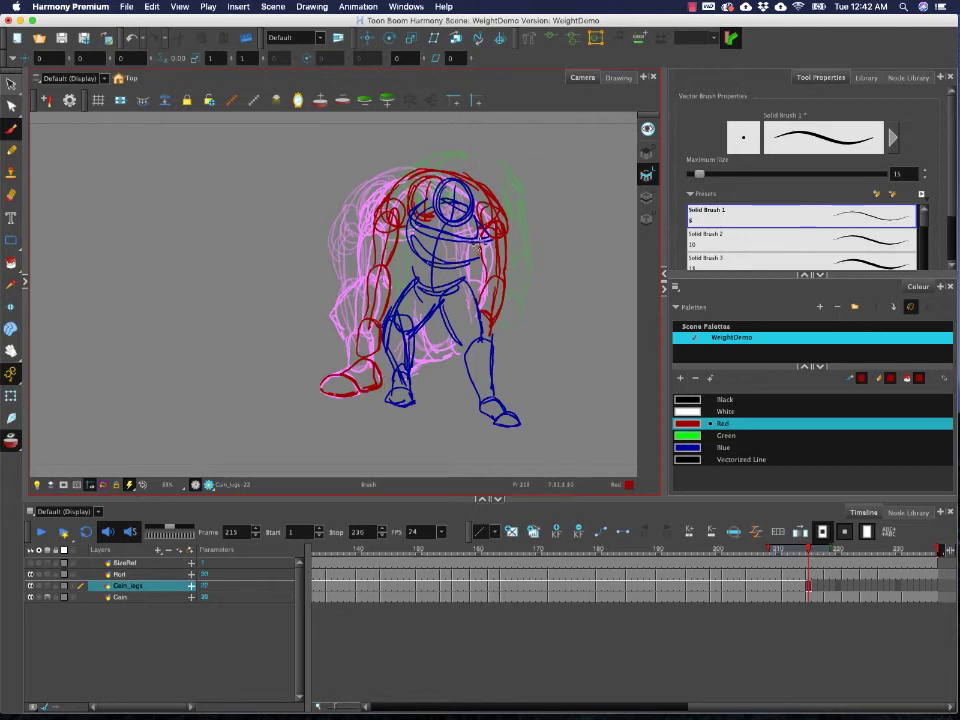
{"action": "mouse_move", "coordinate": [393, 258]}
{"action": "left_mouse_down"}
{"action": "mouse_move", "coordinate": [411, 279]}
{"action": "mouse_move", "coordinate": [342, 314]}
{"action": "mouse_move", "coordinate": [355, 358]}
{"action": "mouse_move", "coordinate": [348, 333]}
{"action": "mouse_move", "coordinate": [381, 387]}
{"action": "left_mouse_up"}
{"action": "left_click_drag", "start_coordinate": [350, 303], "coordinate": [365, 310]}
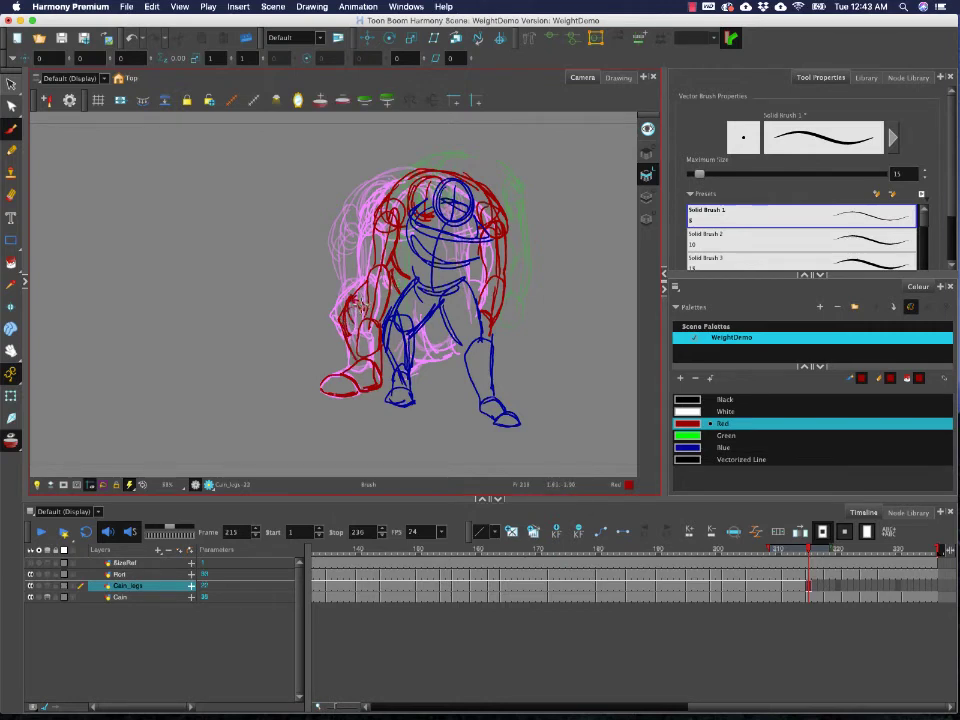
{"action": "left_click_drag", "start_coordinate": [433, 314], "coordinate": [448, 342]}
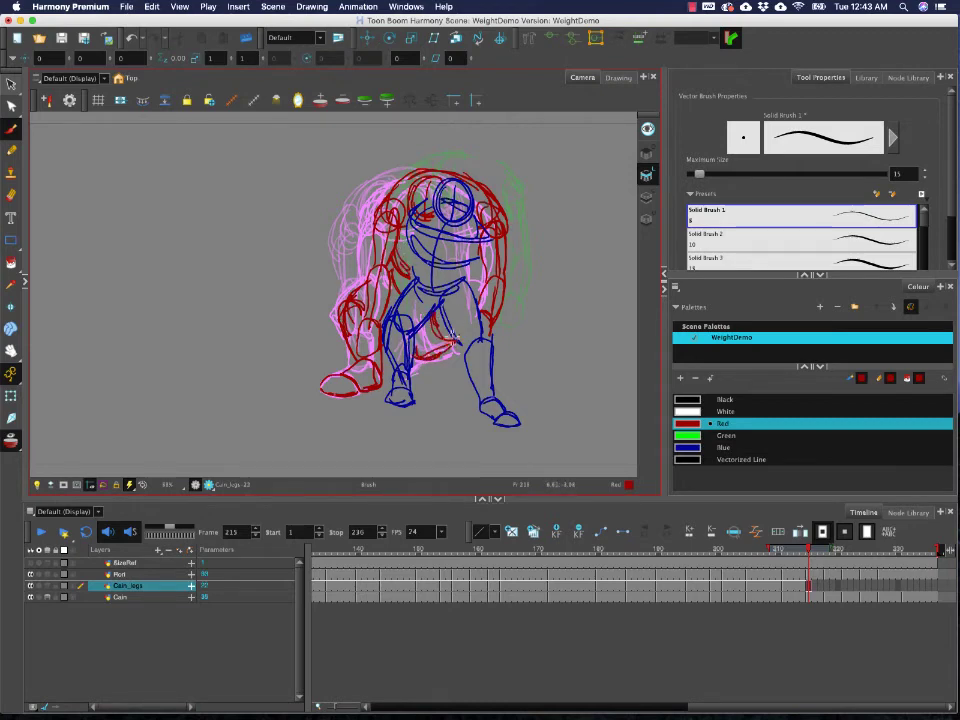
- On frame 218, draw the red figure's torso side, straightening near leg with knee and foot, and the far leg behind the blue figure
{"action": "mouse_move", "coordinate": [808, 552]}
{"action": "left_mouse_down"}
{"action": "mouse_move", "coordinate": [834, 556]}
{"action": "mouse_move", "coordinate": [804, 553]}
{"action": "left_mouse_up"}
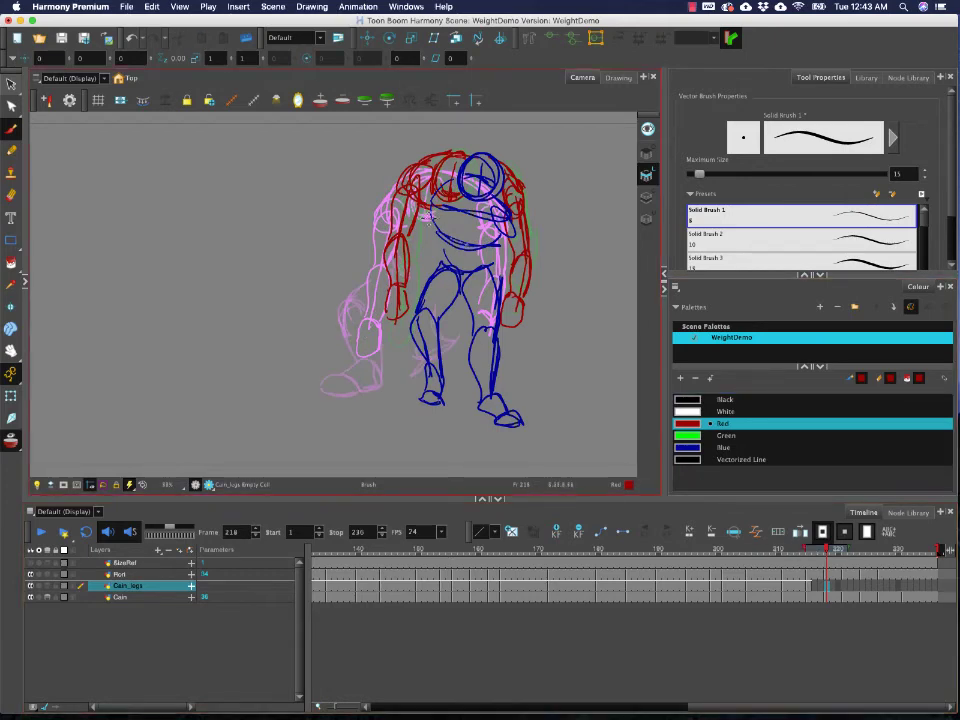
{"action": "mouse_move", "coordinate": [436, 249]}
{"action": "left_mouse_down"}
{"action": "mouse_move", "coordinate": [378, 290]}
{"action": "mouse_move", "coordinate": [385, 305]}
{"action": "mouse_move", "coordinate": [376, 310]}
{"action": "mouse_move", "coordinate": [396, 331]}
{"action": "mouse_move", "coordinate": [404, 312]}
{"action": "mouse_move", "coordinate": [403, 330]}
{"action": "mouse_move", "coordinate": [371, 315]}
{"action": "mouse_move", "coordinate": [363, 335]}
{"action": "mouse_move", "coordinate": [402, 340]}
{"action": "mouse_move", "coordinate": [370, 318]}
{"action": "mouse_move", "coordinate": [411, 327]}
{"action": "left_mouse_up"}
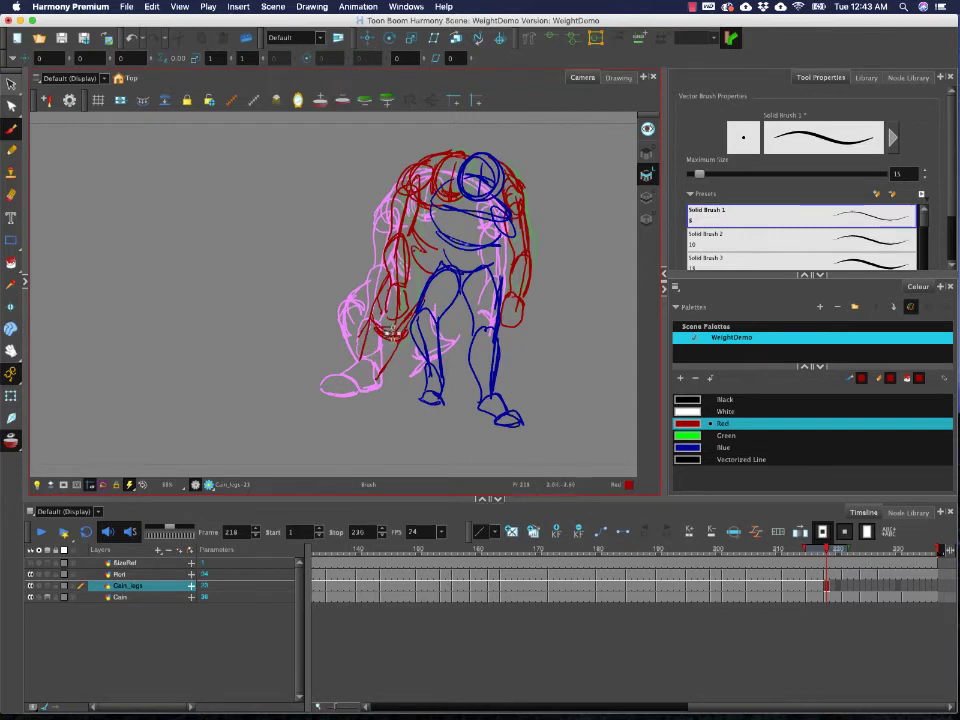
{"action": "mouse_move", "coordinate": [322, 388]}
{"action": "left_mouse_down"}
{"action": "mouse_move", "coordinate": [360, 391]}
{"action": "mouse_move", "coordinate": [332, 379]}
{"action": "mouse_move", "coordinate": [349, 378]}
{"action": "mouse_move", "coordinate": [365, 349]}
{"action": "mouse_move", "coordinate": [366, 391]}
{"action": "left_mouse_up"}
{"action": "mouse_move", "coordinate": [369, 323]}
{"action": "left_mouse_down"}
{"action": "mouse_move", "coordinate": [360, 356]}
{"action": "mouse_move", "coordinate": [393, 334]}
{"action": "mouse_move", "coordinate": [375, 369]}
{"action": "mouse_move", "coordinate": [365, 363]}
{"action": "mouse_move", "coordinate": [367, 395]}
{"action": "mouse_move", "coordinate": [386, 367]}
{"action": "left_mouse_up"}
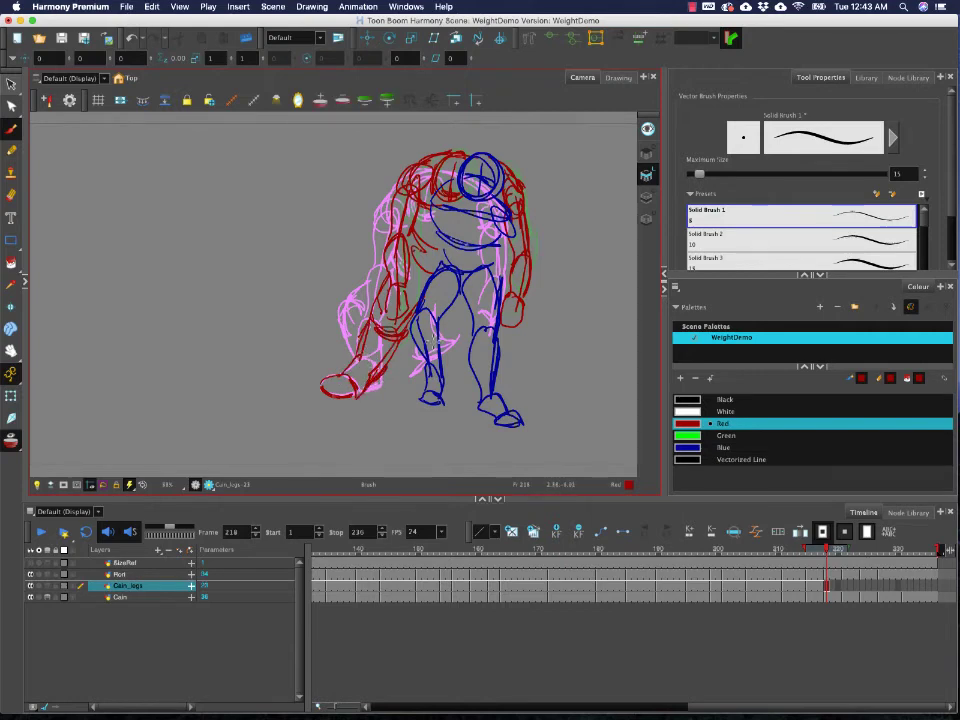
{"action": "mouse_move", "coordinate": [471, 317]}
{"action": "left_mouse_down"}
{"action": "mouse_move", "coordinate": [452, 325]}
{"action": "mouse_move", "coordinate": [438, 317]}
{"action": "left_mouse_up"}
{"action": "mouse_move", "coordinate": [470, 320]}
{"action": "left_mouse_down"}
{"action": "mouse_move", "coordinate": [444, 344]}
{"action": "mouse_move", "coordinate": [445, 327]}
{"action": "mouse_move", "coordinate": [409, 342]}
{"action": "mouse_move", "coordinate": [404, 388]}
{"action": "left_mouse_up"}
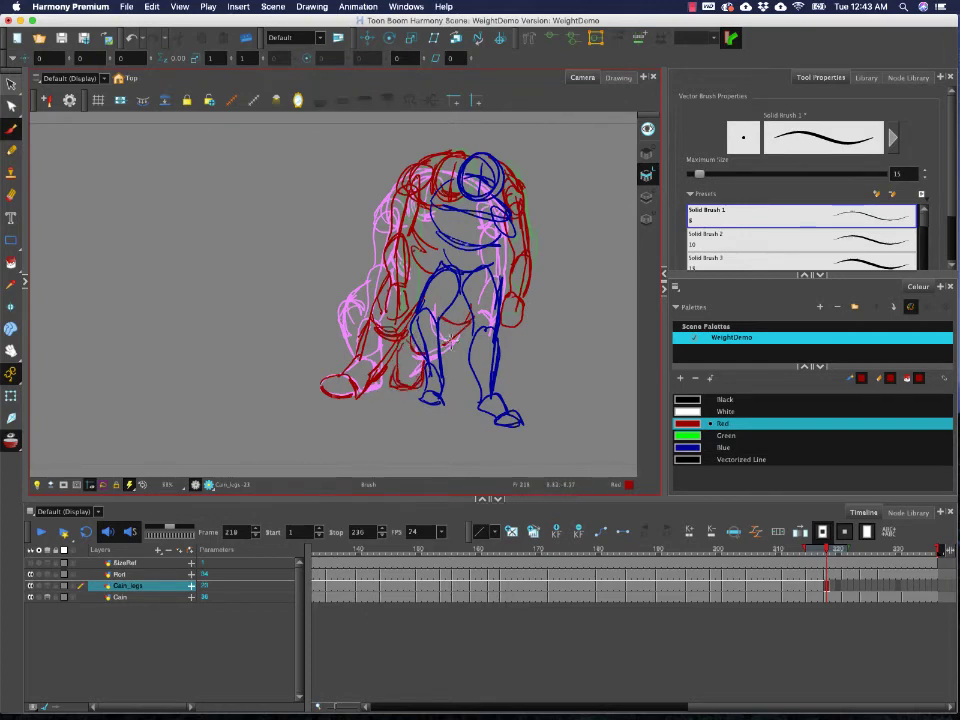
- On frame 221, draw the red figure's torso side, trailing near leg with its tilted foot, and the far leg behind the blue figure
{"action": "mouse_move", "coordinate": [826, 585]}
{"action": "left_mouse_down"}
{"action": "mouse_move", "coordinate": [850, 585]}
{"action": "mouse_move", "coordinate": [842, 572]}
{"action": "mouse_move", "coordinate": [845, 582]}
{"action": "left_mouse_up"}
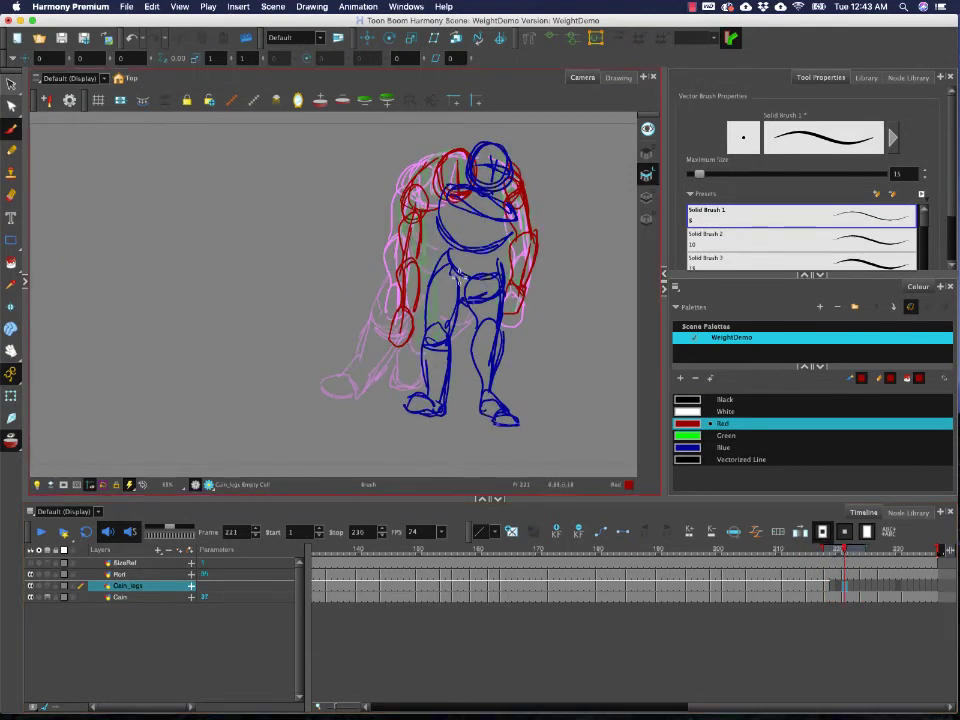
{"action": "left_click_drag", "start_coordinate": [441, 253], "coordinate": [424, 272]}
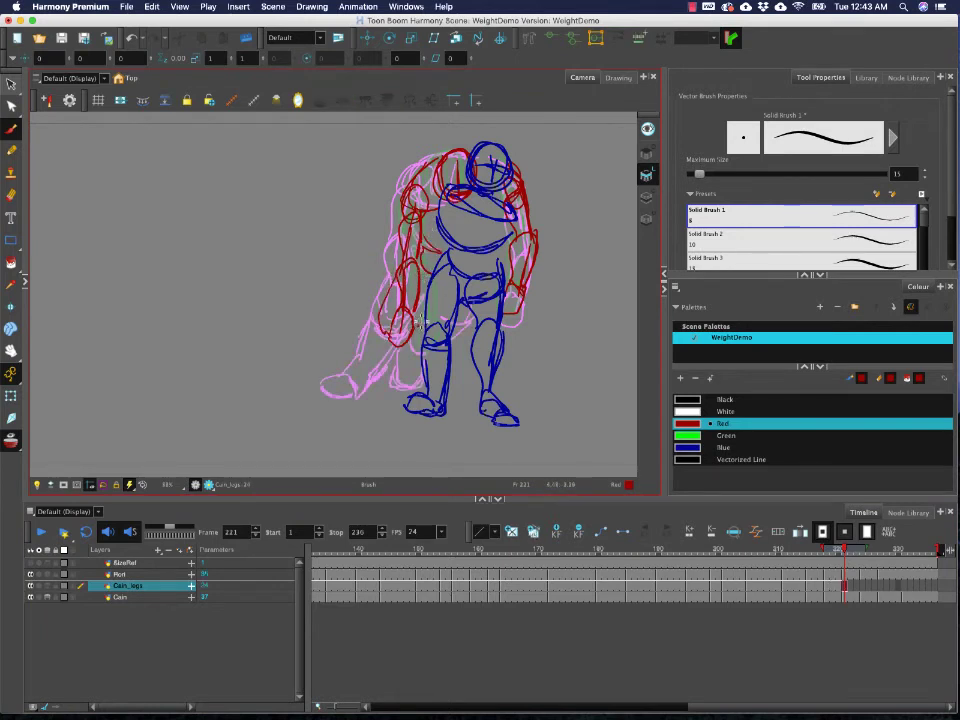
{"action": "mouse_move", "coordinate": [380, 316]}
{"action": "left_mouse_down"}
{"action": "mouse_move", "coordinate": [361, 348]}
{"action": "mouse_move", "coordinate": [371, 365]}
{"action": "mouse_move", "coordinate": [421, 323]}
{"action": "left_mouse_up"}
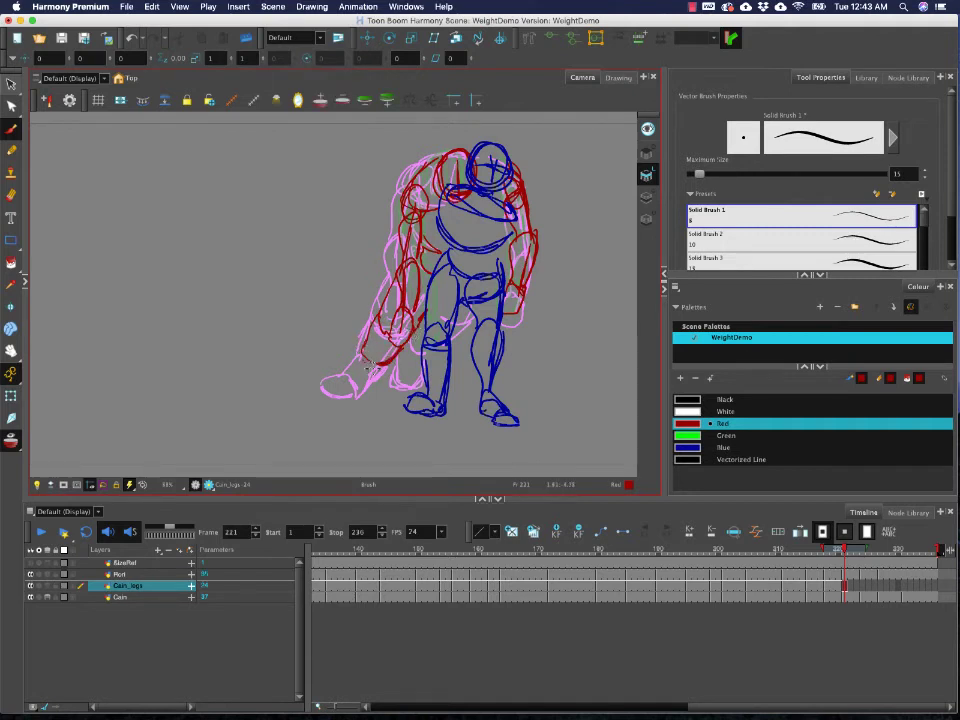
{"action": "mouse_move", "coordinate": [378, 370]}
{"action": "left_mouse_down"}
{"action": "mouse_move", "coordinate": [345, 373]}
{"action": "mouse_move", "coordinate": [353, 400]}
{"action": "mouse_move", "coordinate": [328, 381]}
{"action": "mouse_move", "coordinate": [339, 388]}
{"action": "mouse_move", "coordinate": [348, 360]}
{"action": "mouse_move", "coordinate": [371, 384]}
{"action": "left_mouse_up"}
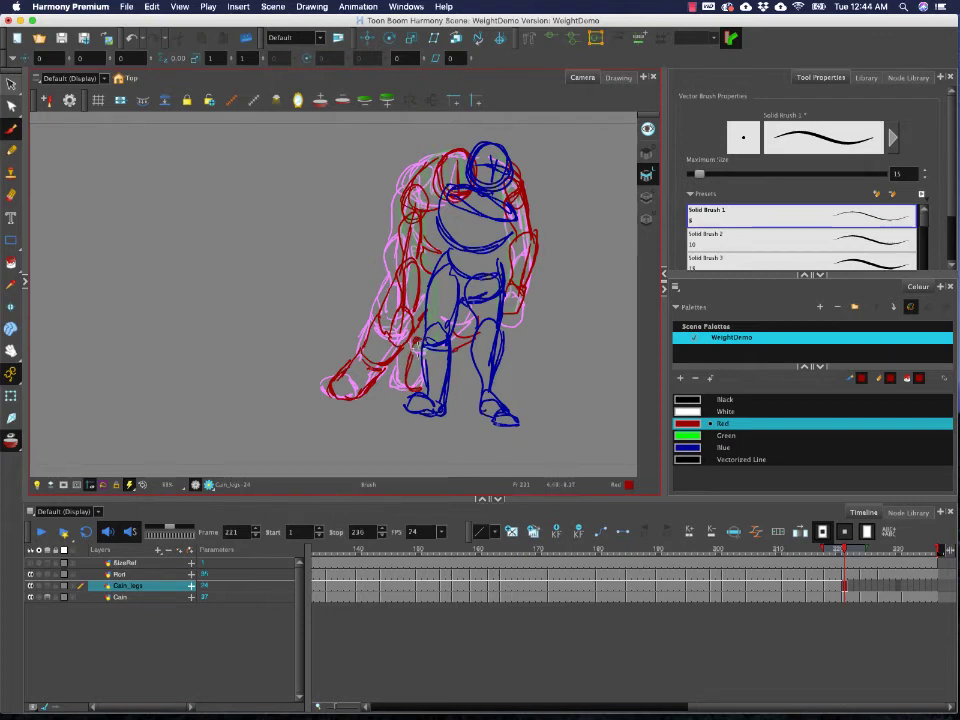
{"action": "left_click_drag", "start_coordinate": [441, 367], "coordinate": [442, 371]}
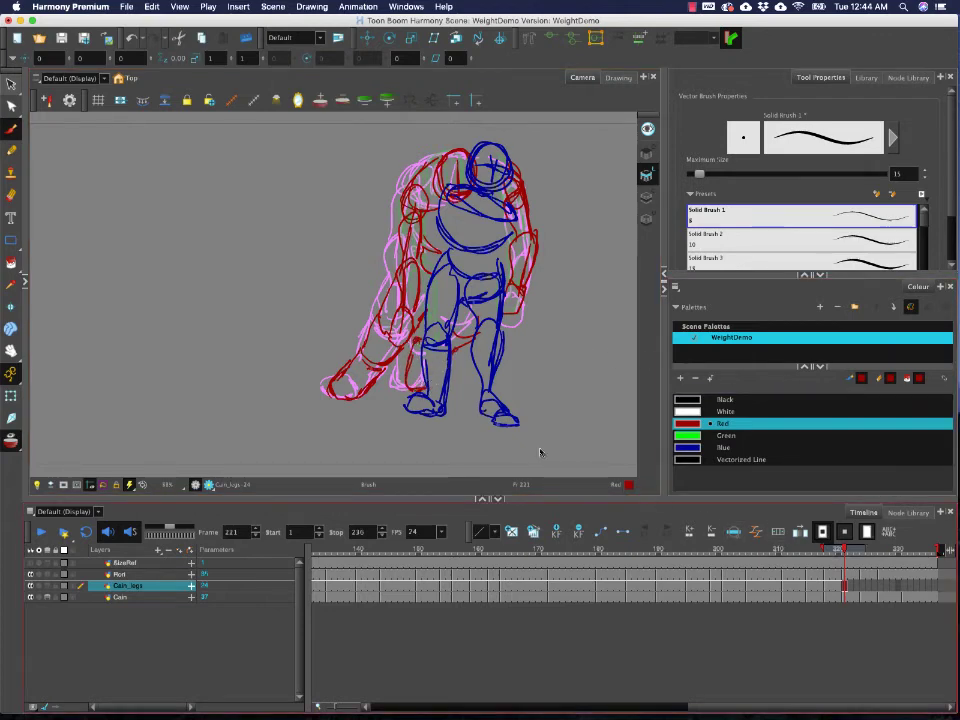
- On frame 224, draw the red figure's trailing near leg and dragging foot, and the far leg and foot behind the blue figure
{"action": "left_click", "coordinate": [863, 588]}
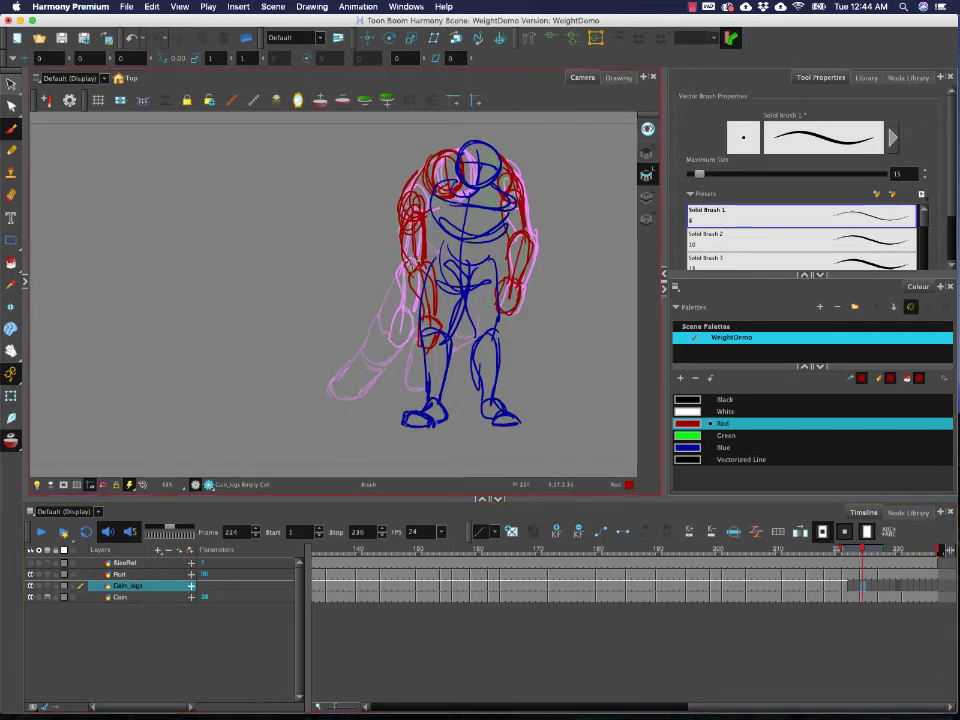
{"action": "mouse_move", "coordinate": [391, 293]}
{"action": "left_mouse_down"}
{"action": "mouse_move", "coordinate": [396, 341]}
{"action": "mouse_move", "coordinate": [422, 343]}
{"action": "mouse_move", "coordinate": [382, 317]}
{"action": "mouse_move", "coordinate": [360, 367]}
{"action": "mouse_move", "coordinate": [398, 371]}
{"action": "mouse_move", "coordinate": [350, 395]}
{"action": "mouse_move", "coordinate": [336, 381]}
{"action": "mouse_move", "coordinate": [339, 398]}
{"action": "mouse_move", "coordinate": [330, 377]}
{"action": "mouse_move", "coordinate": [366, 351]}
{"action": "mouse_move", "coordinate": [340, 375]}
{"action": "mouse_move", "coordinate": [354, 401]}
{"action": "mouse_move", "coordinate": [386, 384]}
{"action": "left_mouse_up"}
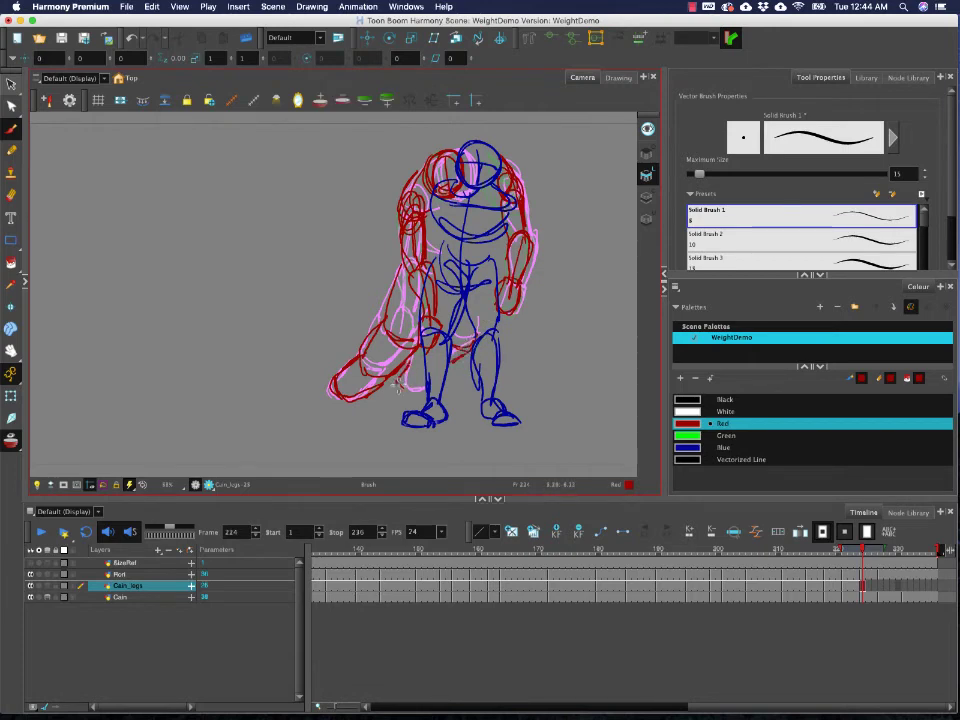
{"action": "mouse_move", "coordinate": [398, 385]}
{"action": "left_mouse_down"}
{"action": "mouse_move", "coordinate": [458, 357]}
{"action": "mouse_move", "coordinate": [425, 381]}
{"action": "left_mouse_up"}
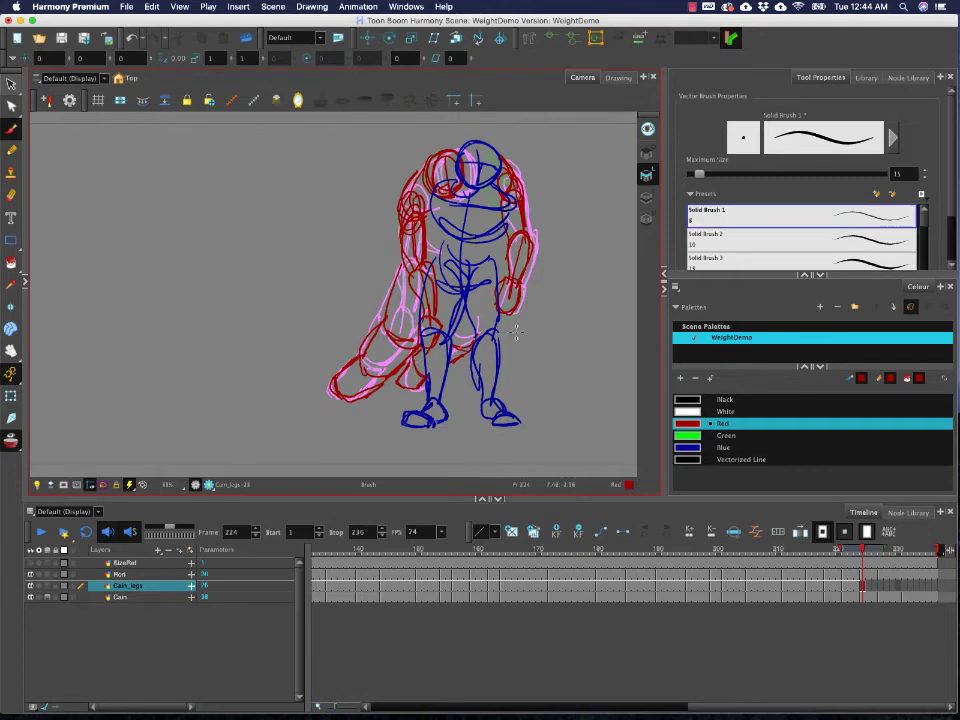
- On frame 227 of the Cain_legs layer, draw the red figure's torso side, trailing near leg and foot, and the far leg behind the blue figure
{"action": "left_click", "coordinate": [881, 588]}
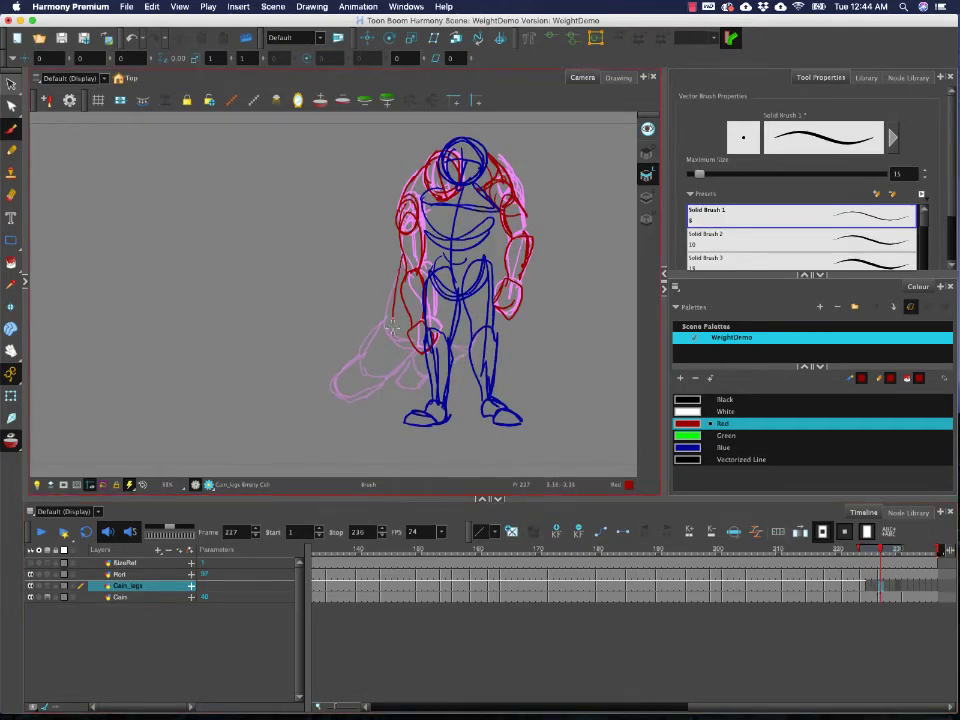
{"action": "left_click_drag", "start_coordinate": [397, 319], "coordinate": [404, 270]}
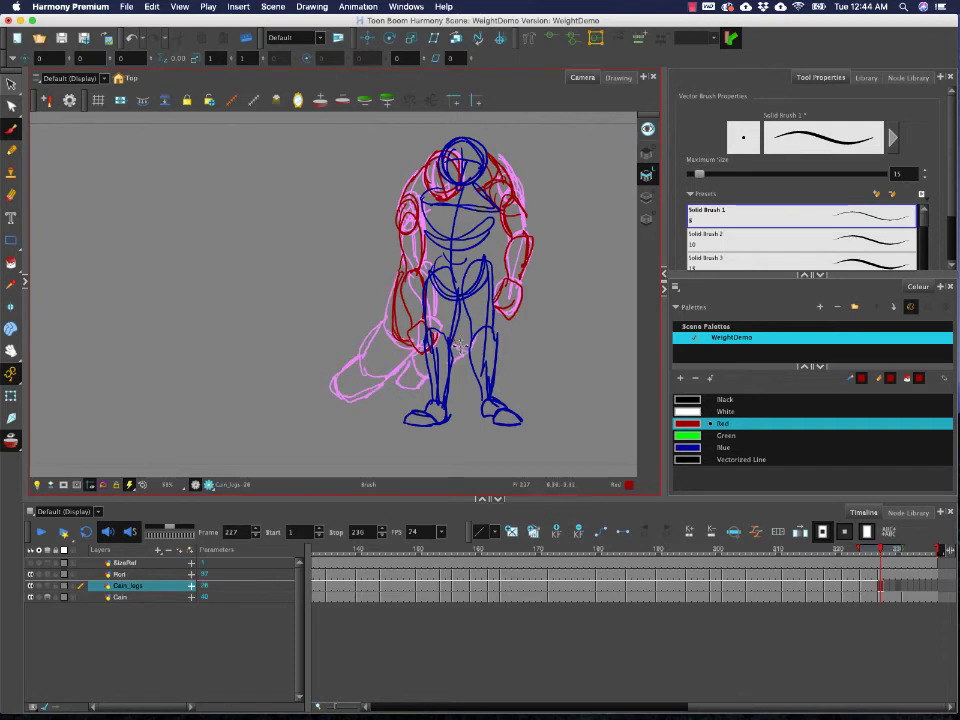
{"action": "mouse_move", "coordinate": [376, 346]}
{"action": "left_mouse_down"}
{"action": "mouse_move", "coordinate": [391, 376]}
{"action": "mouse_move", "coordinate": [369, 356]}
{"action": "mouse_move", "coordinate": [384, 389]}
{"action": "mouse_move", "coordinate": [338, 394]}
{"action": "mouse_move", "coordinate": [351, 369]}
{"action": "mouse_move", "coordinate": [344, 376]}
{"action": "mouse_move", "coordinate": [398, 381]}
{"action": "left_mouse_up"}
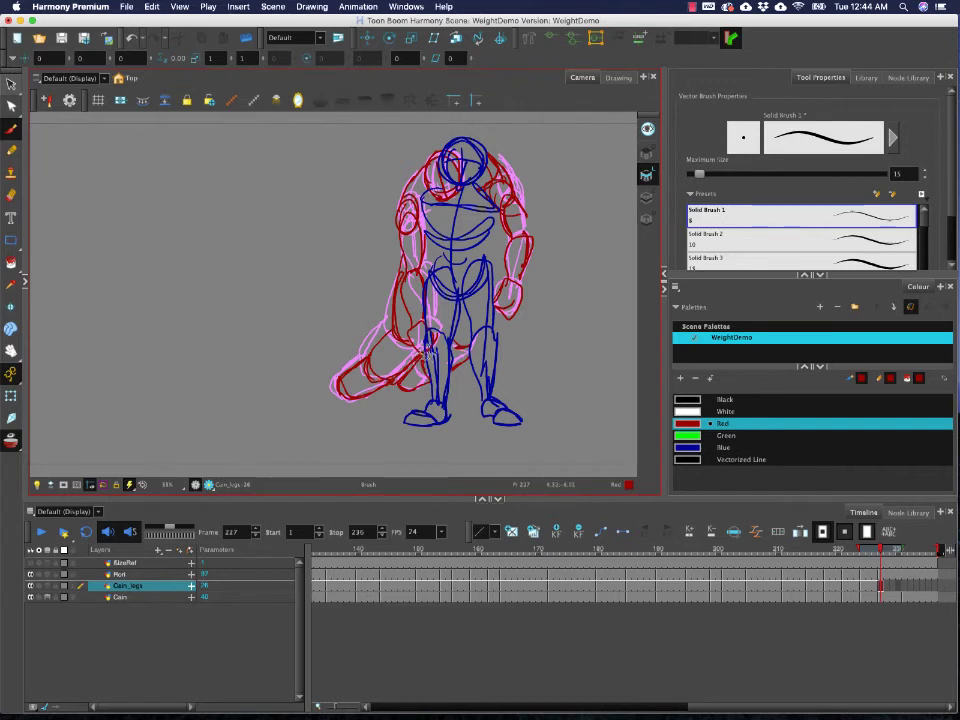
- On frame 231 of the Cain_legs layer, draw the red figure's torso side, far leg behind the blue figure, and trailing near leg
{"action": "left_click", "coordinate": [908, 590]}
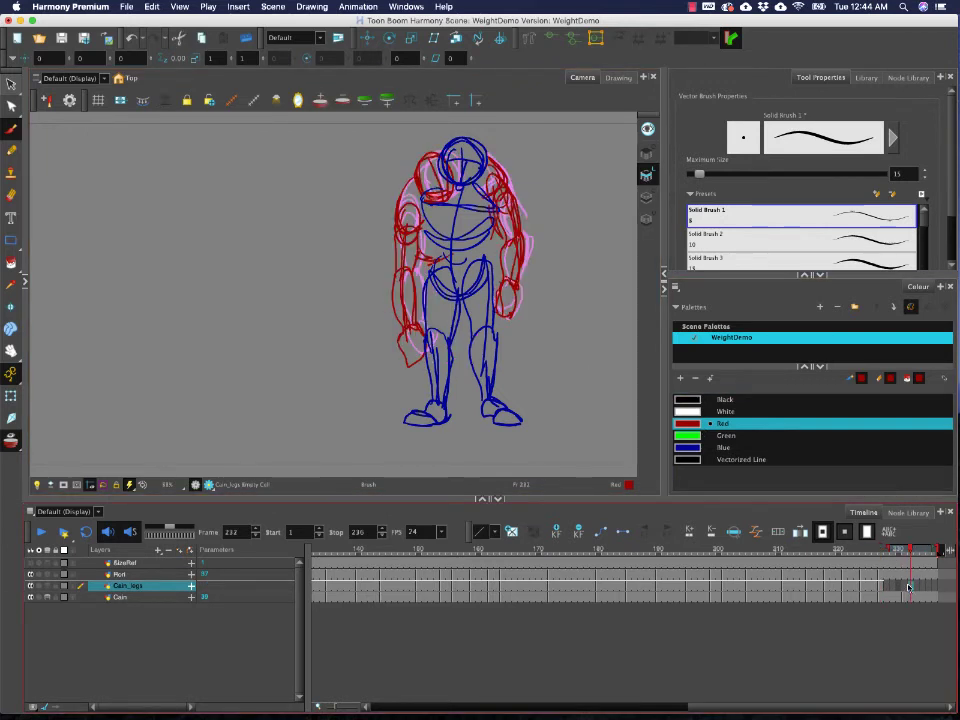
{"action": "left_click", "coordinate": [904, 587]}
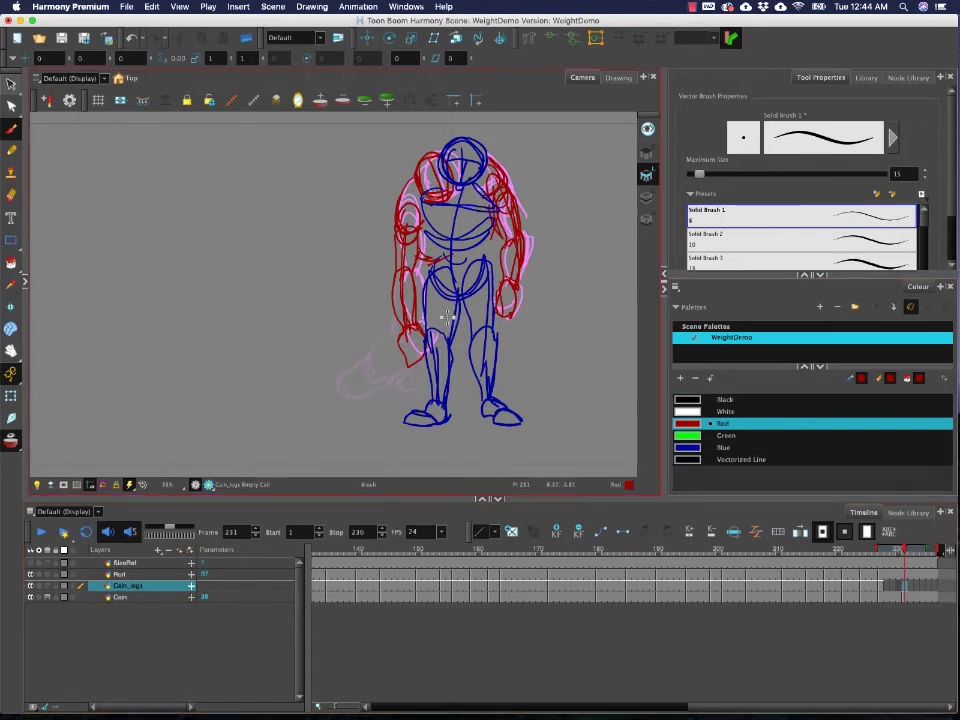
{"action": "mouse_move", "coordinate": [460, 307]}
{"action": "left_mouse_down"}
{"action": "mouse_move", "coordinate": [471, 352]}
{"action": "mouse_move", "coordinate": [457, 368]}
{"action": "mouse_move", "coordinate": [453, 350]}
{"action": "mouse_move", "coordinate": [396, 315]}
{"action": "mouse_move", "coordinate": [420, 371]}
{"action": "mouse_move", "coordinate": [389, 383]}
{"action": "mouse_move", "coordinate": [370, 372]}
{"action": "mouse_move", "coordinate": [375, 355]}
{"action": "mouse_move", "coordinate": [387, 385]}
{"action": "mouse_move", "coordinate": [365, 397]}
{"action": "mouse_move", "coordinate": [337, 388]}
{"action": "mouse_move", "coordinate": [337, 375]}
{"action": "mouse_move", "coordinate": [387, 384]}
{"action": "left_mouse_up"}
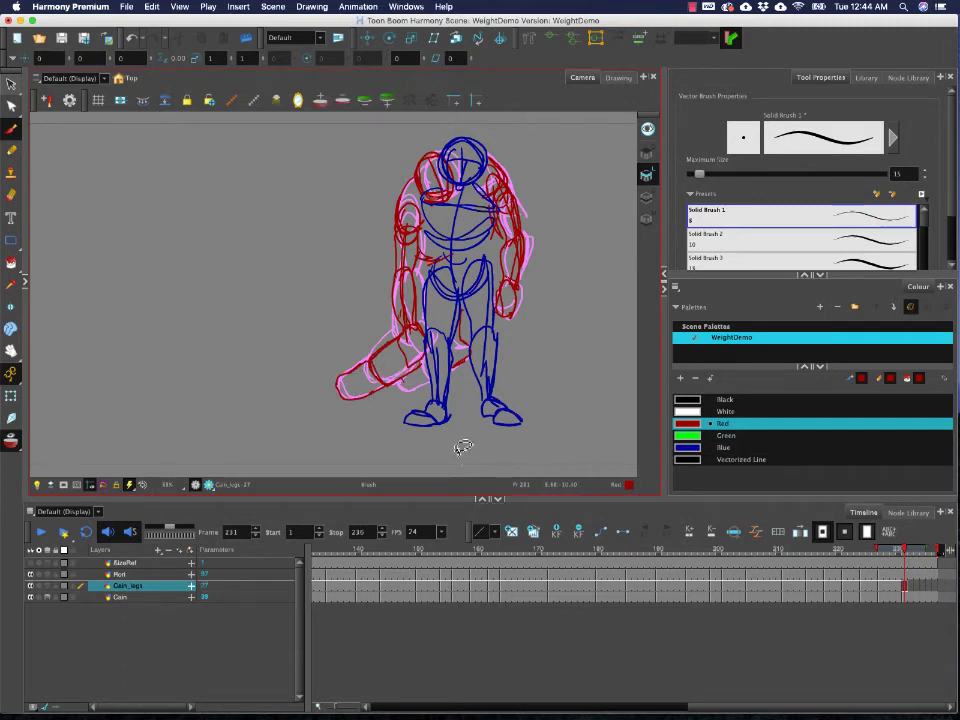
- Undo the last near-leg strokes on frame 231 and redraw the red figure's trailing near leg with its dragging feet
{"action": "key", "text": "super+z"}
{"action": "key", "text": "super+z"}
{"action": "key", "text": "super+z"}
{"action": "key", "text": "super+z"}
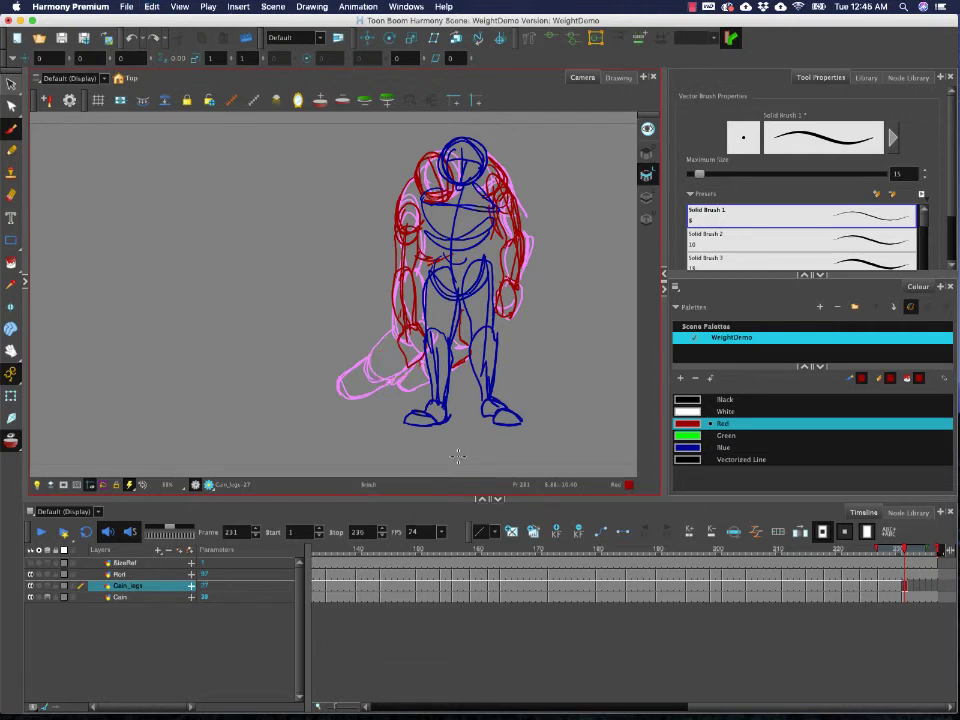
{"action": "mouse_move", "coordinate": [404, 326]}
{"action": "left_mouse_down"}
{"action": "mouse_move", "coordinate": [376, 355]}
{"action": "mouse_move", "coordinate": [382, 382]}
{"action": "mouse_move", "coordinate": [405, 374]}
{"action": "mouse_move", "coordinate": [369, 362]}
{"action": "mouse_move", "coordinate": [341, 387]}
{"action": "mouse_move", "coordinate": [347, 399]}
{"action": "mouse_move", "coordinate": [366, 400]}
{"action": "mouse_move", "coordinate": [354, 390]}
{"action": "mouse_move", "coordinate": [403, 379]}
{"action": "left_mouse_up"}
{"action": "left_click_drag", "start_coordinate": [342, 382], "coordinate": [372, 358]}
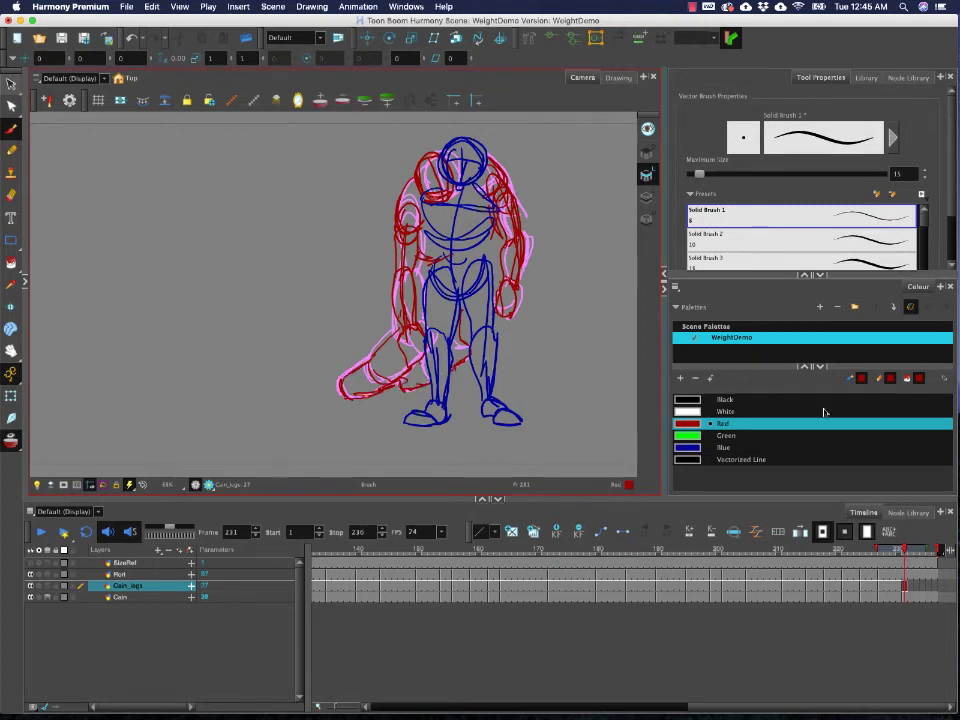
- Extend the exposure of the last Cain_legs drawing through frame 236 and play back the animation
{"action": "left_click", "coordinate": [931, 585]}
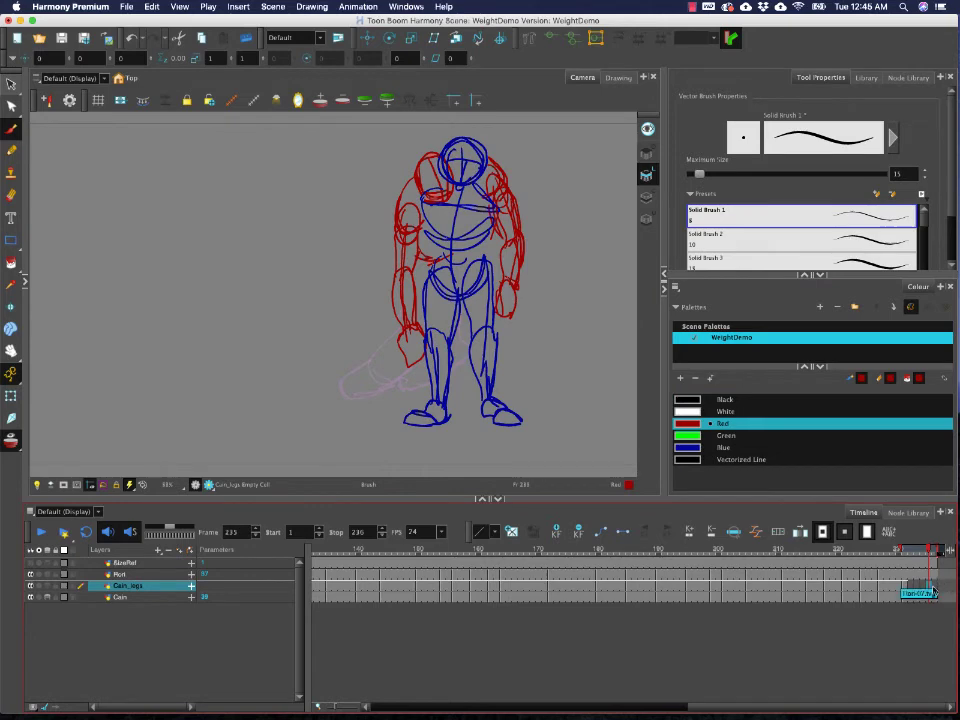
{"action": "left_click", "coordinate": [936, 586]}
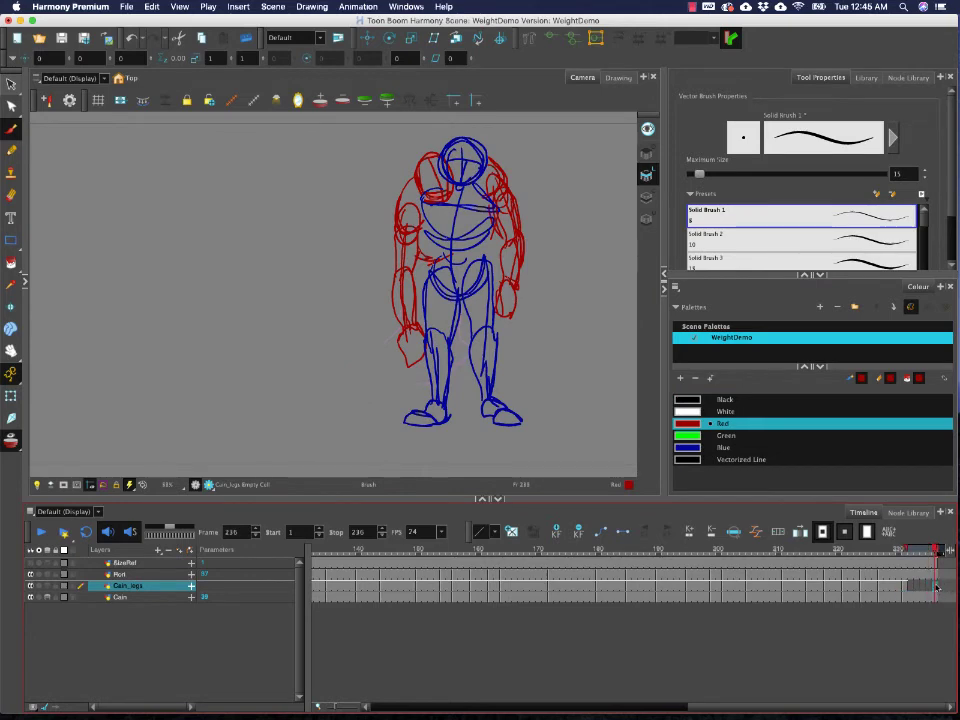
{"action": "key", "text": "F5"}
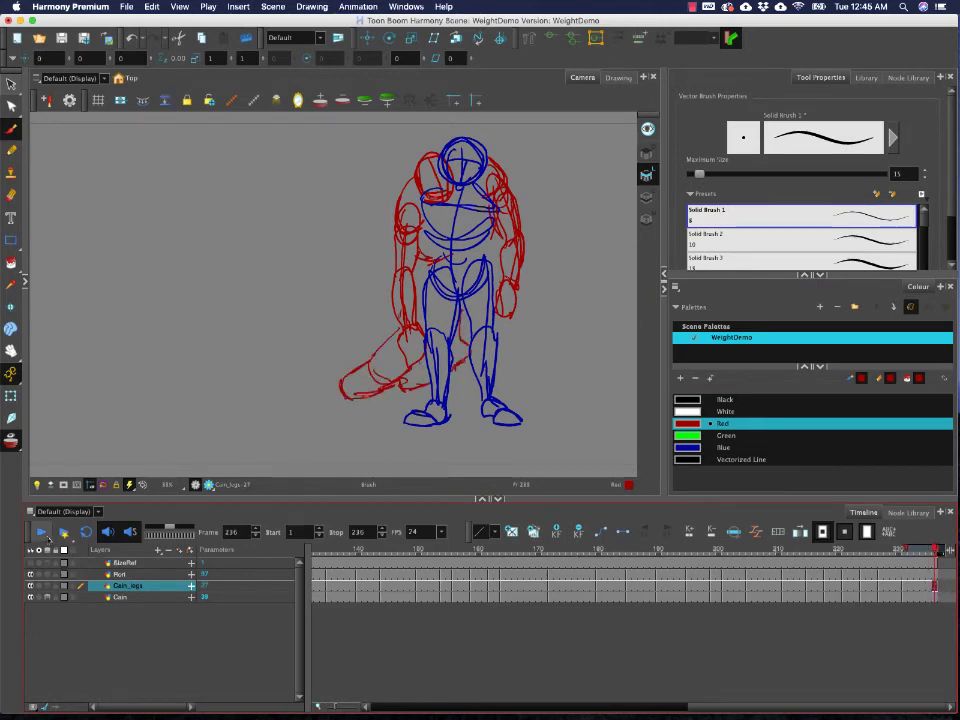
{"action": "left_click", "coordinate": [41, 533]}
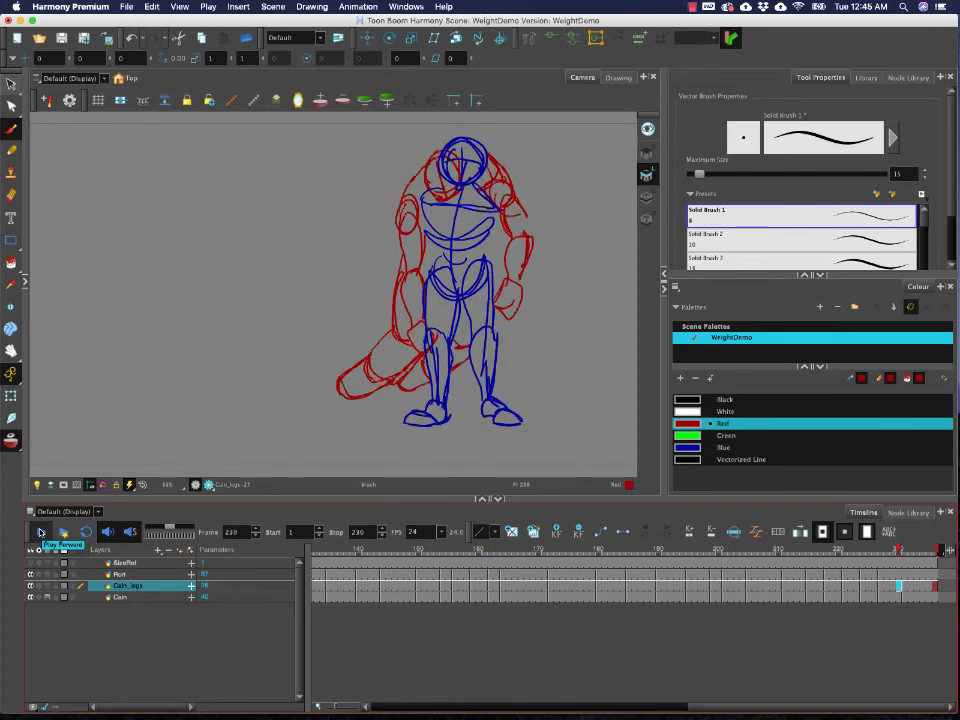
{"action": "left_click", "coordinate": [40, 537]}
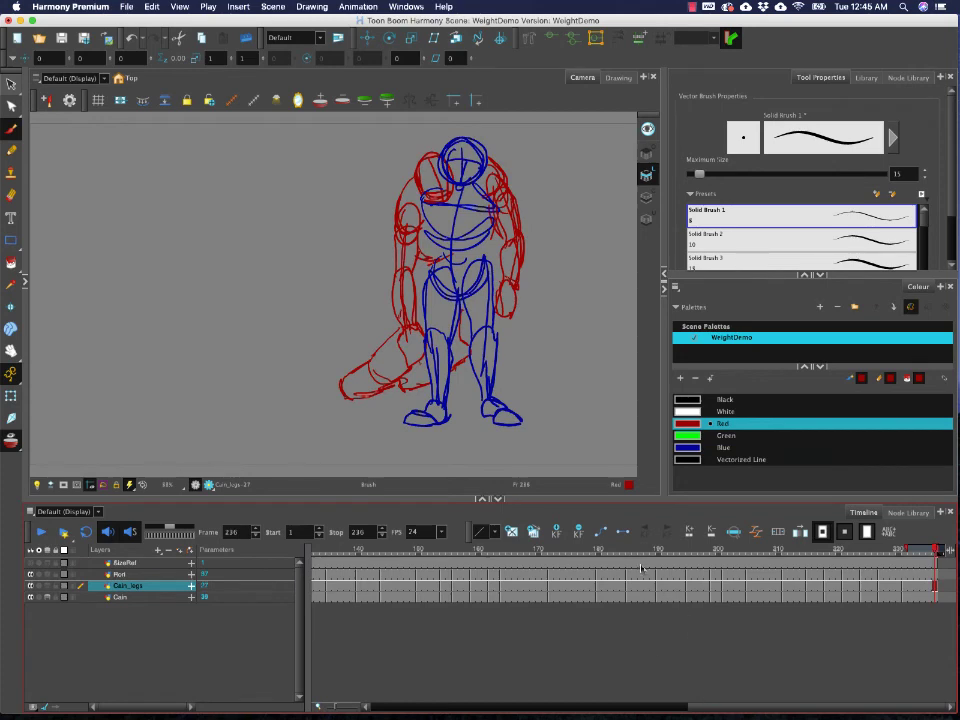
- Return to frame 122, switch the drawing colour to Blue, and compare the blue figure's arms with the pose on frame 121
{"action": "left_click_drag", "start_coordinate": [697, 709], "coordinate": [598, 709]}
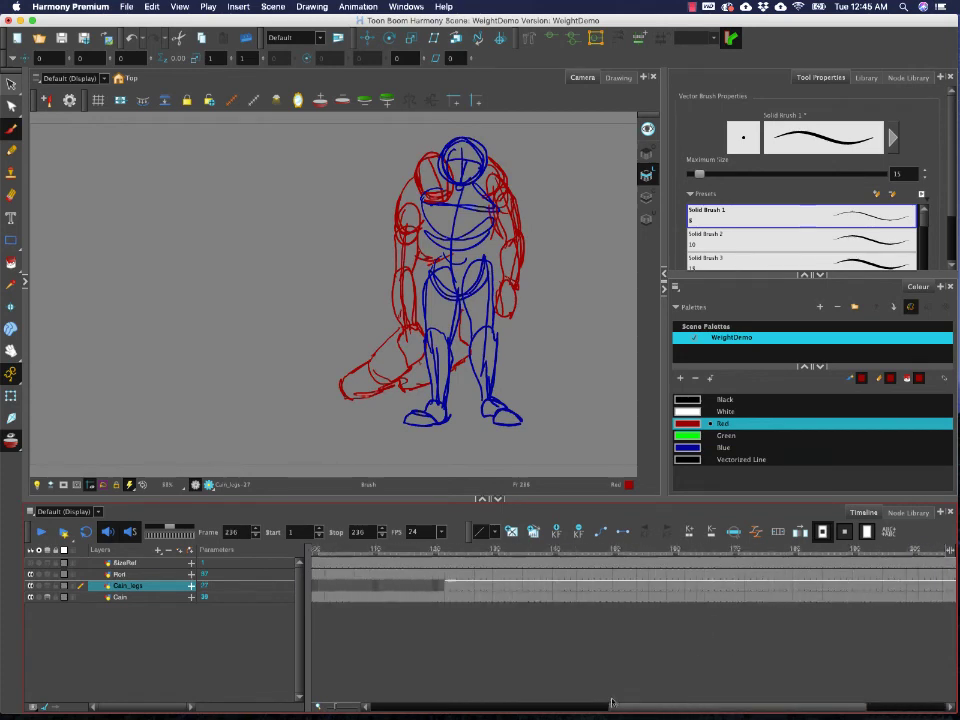
{"action": "left_click", "coordinate": [459, 551]}
{"action": "mouse_move", "coordinate": [459, 551]}
{"action": "left_mouse_down"}
{"action": "mouse_move", "coordinate": [493, 551]}
{"action": "mouse_move", "coordinate": [474, 551]}
{"action": "left_mouse_up"}
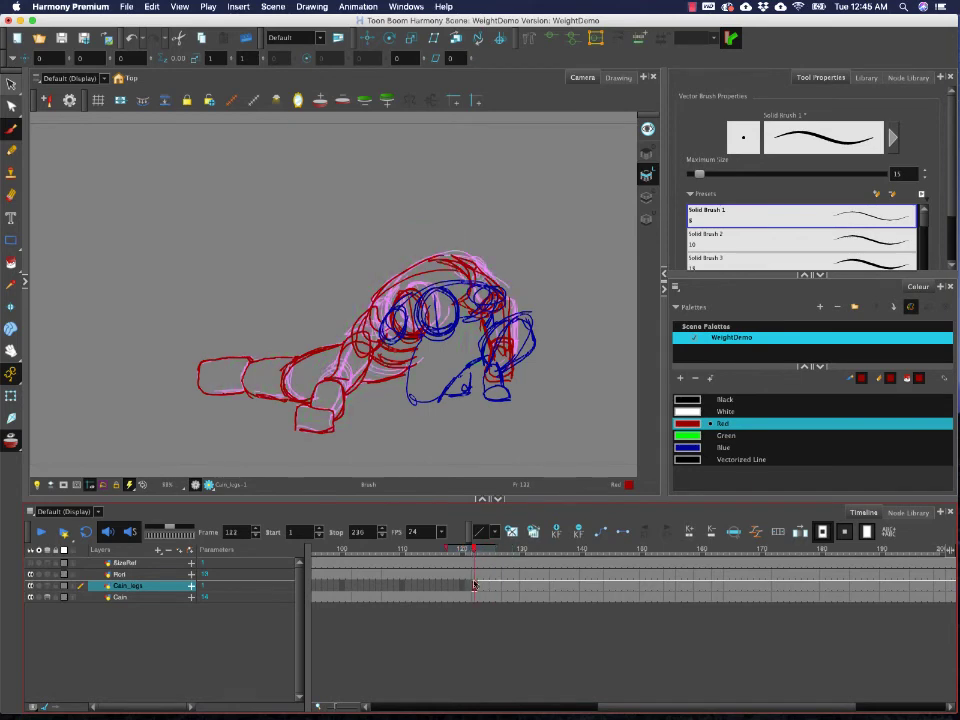
{"action": "left_click", "coordinate": [475, 597]}
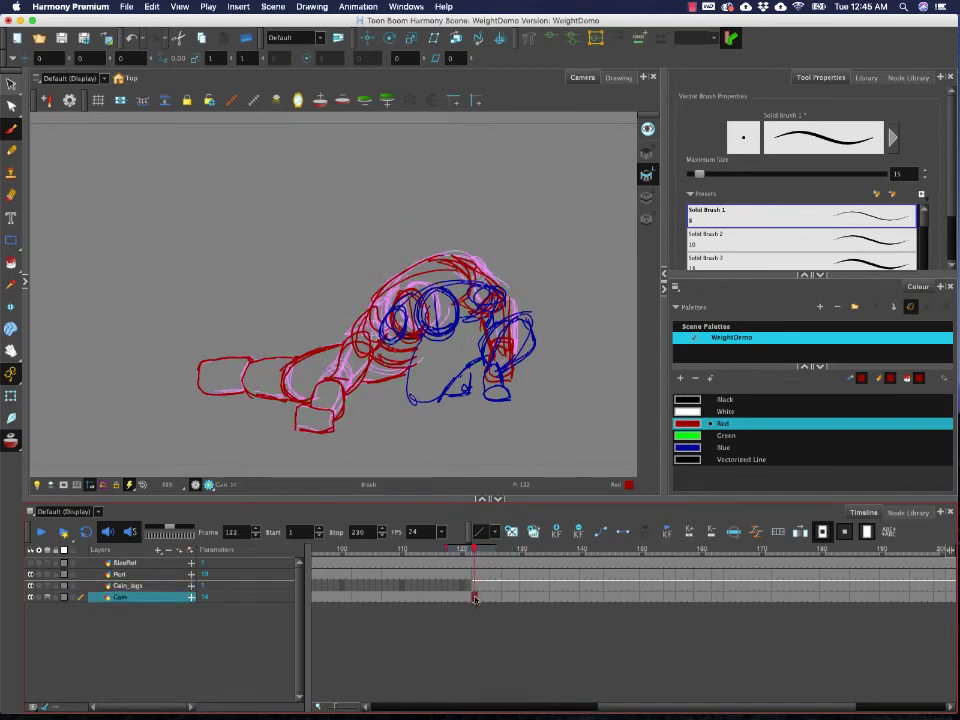
{"action": "left_click", "coordinate": [722, 447]}
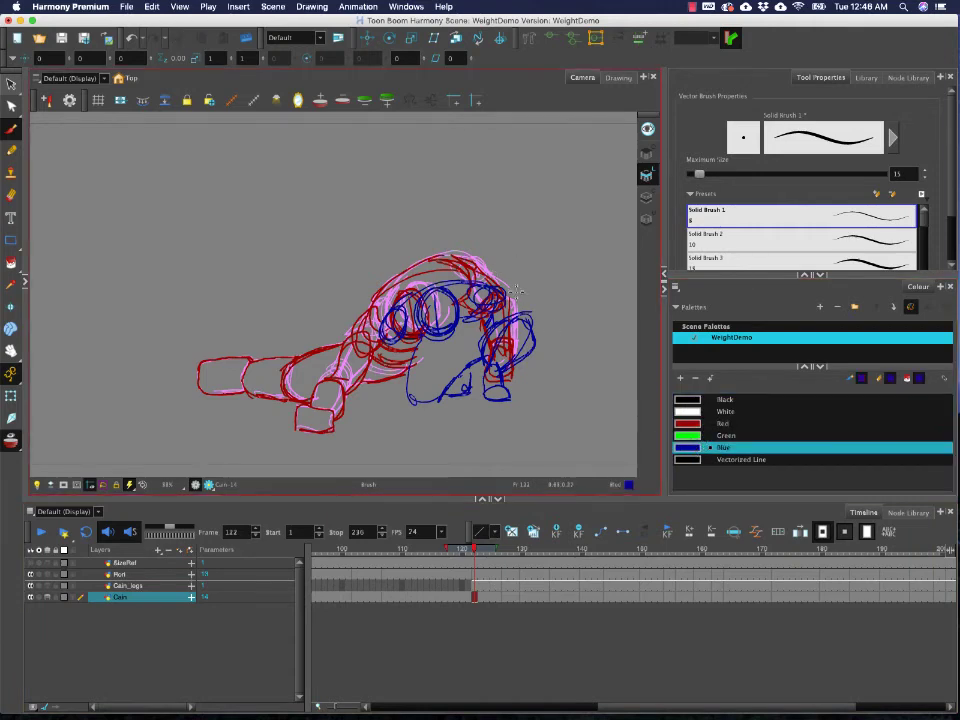
{"action": "left_click", "coordinate": [468, 551]}
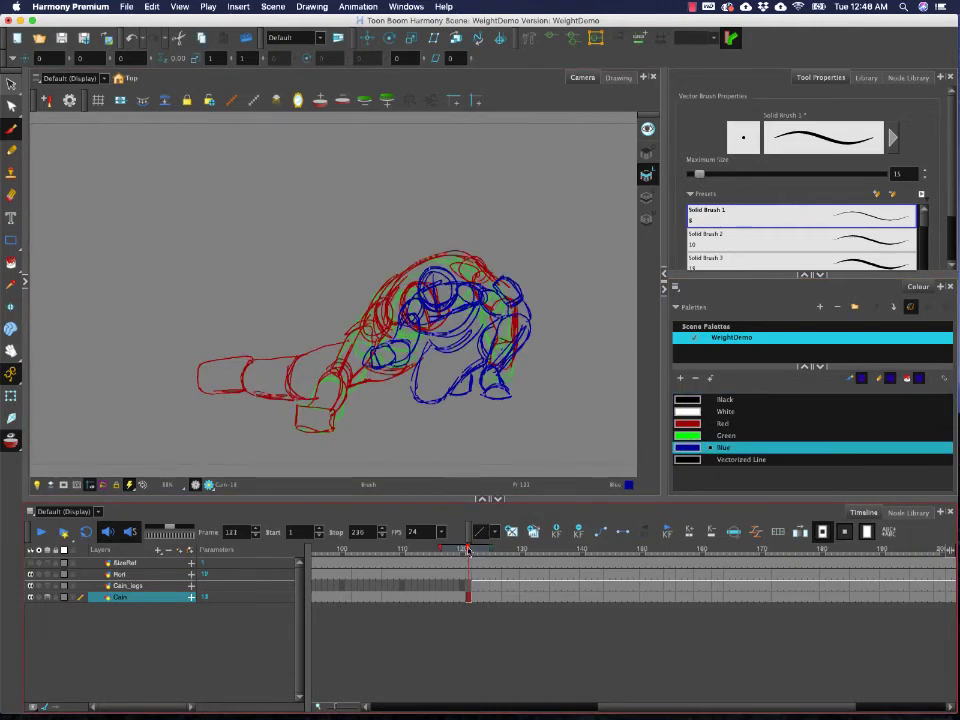
{"action": "left_click", "coordinate": [474, 551]}
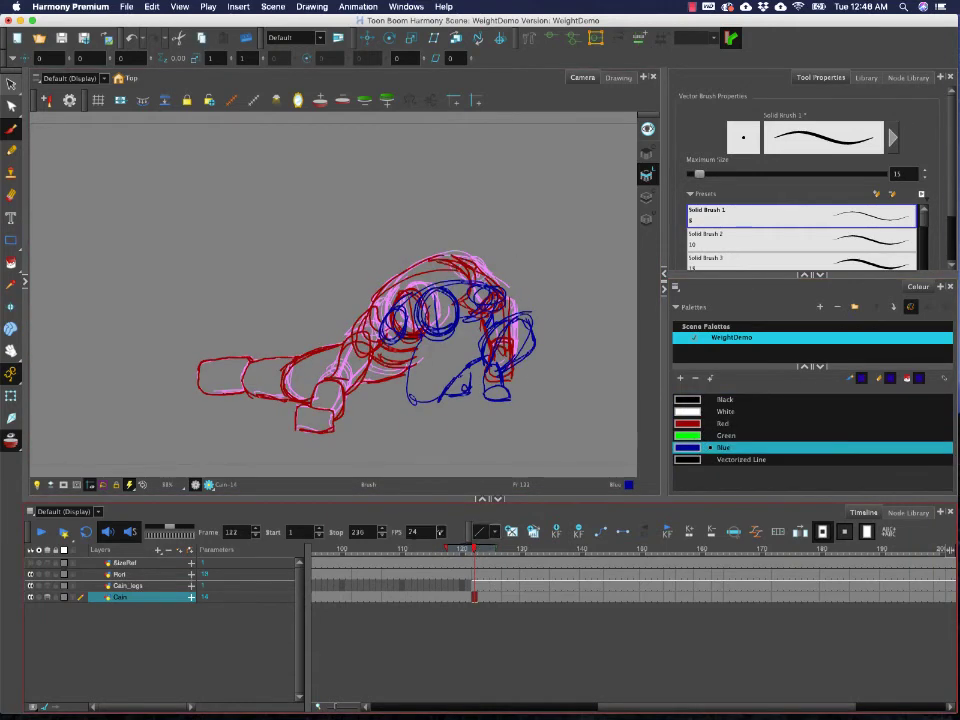
- Add a vector drawing layer named Rori_Hands above the Rori layer
{"action": "left_click", "coordinate": [476, 577]}
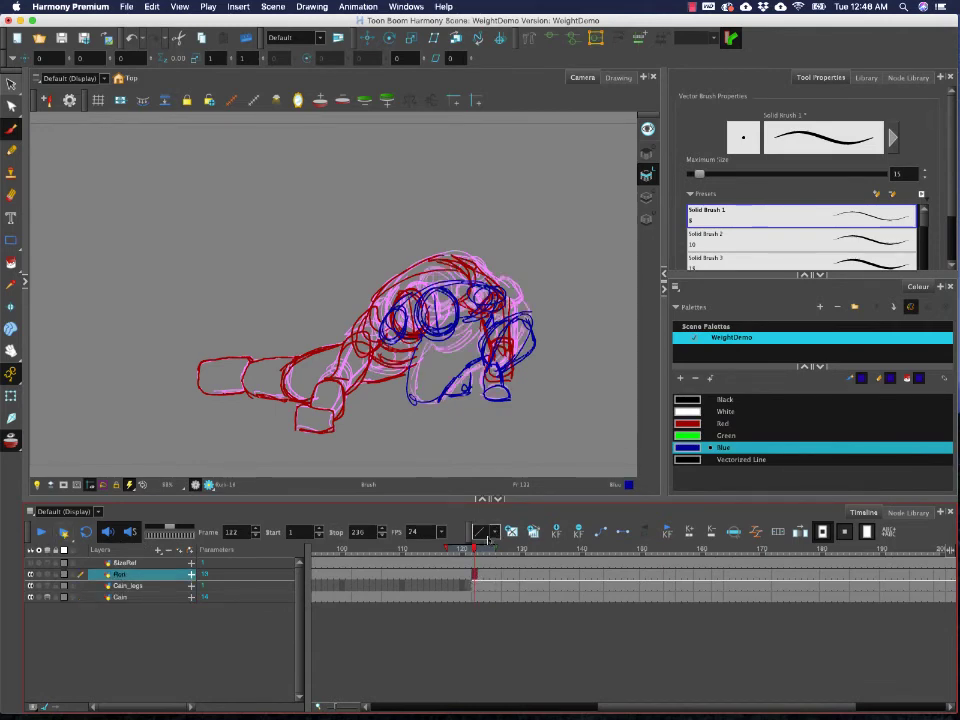
{"action": "left_click", "coordinate": [172, 553]}
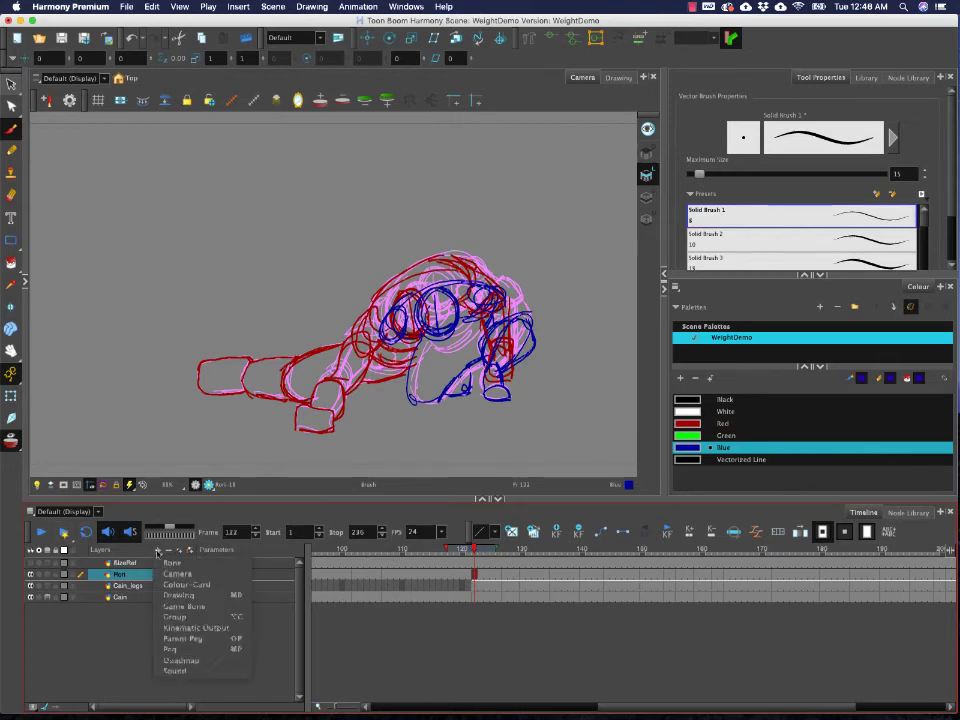
{"action": "left_click", "coordinate": [210, 596]}
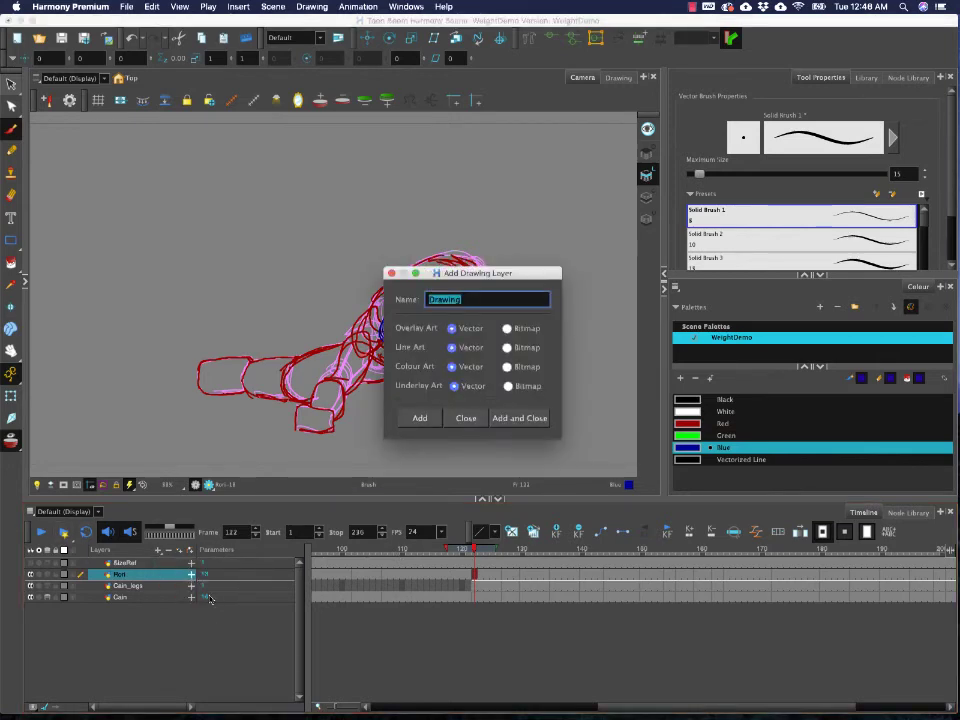
{"action": "type", "text": "Rort"}
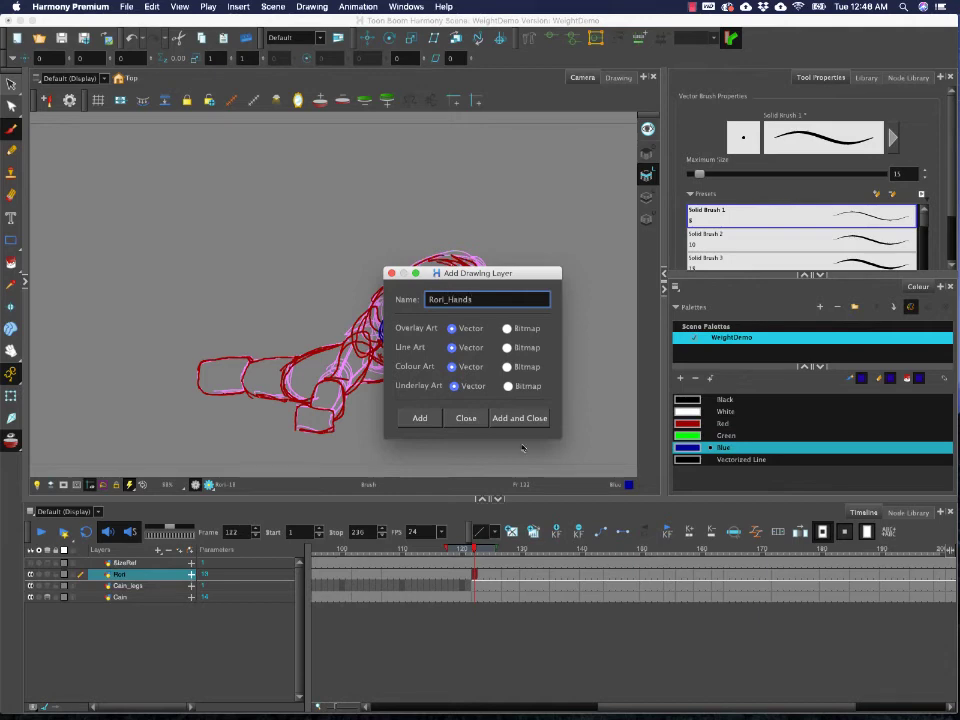
{"action": "key", "text": "Return"}
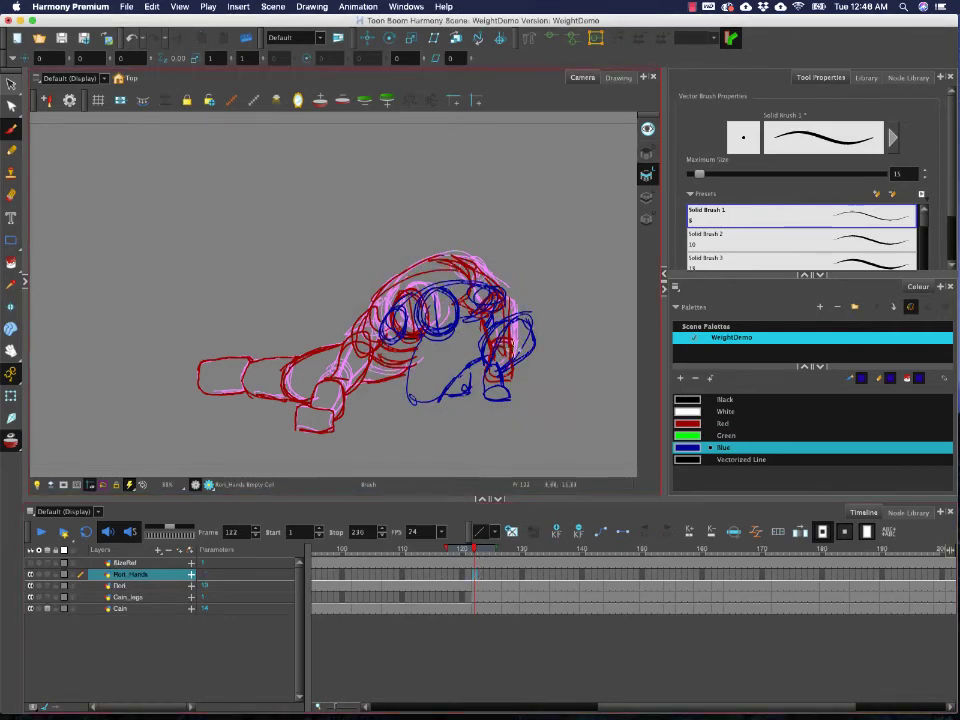
- On frame 122 of the Rori_Hands layer, rough in the blue figure's hands gripping the red figure, using frame 121 as reference
{"action": "left_click", "coordinate": [469, 551]}
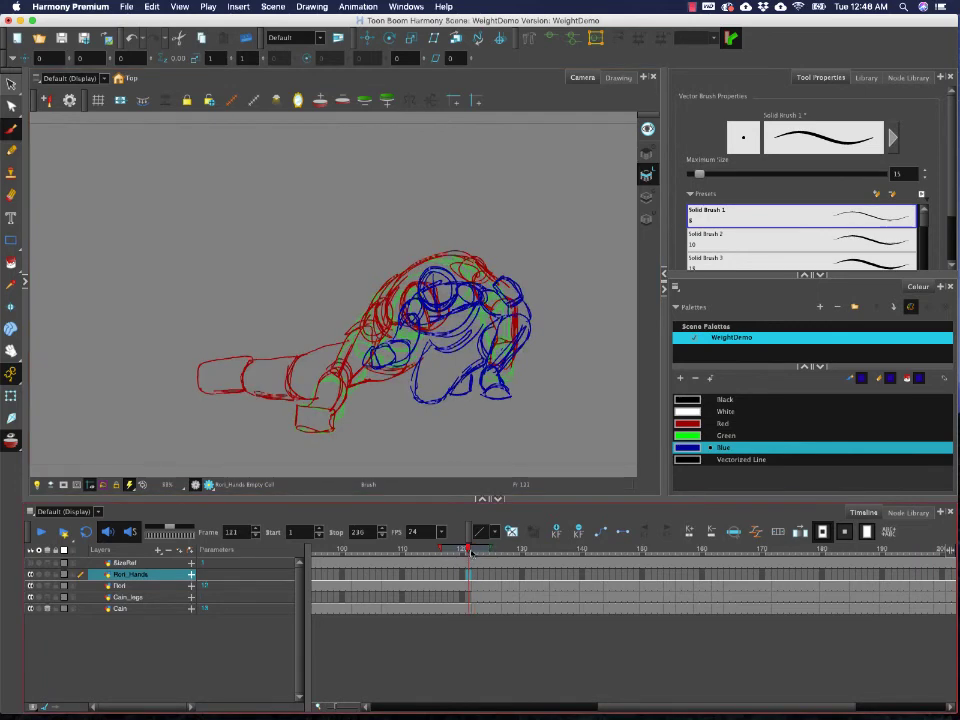
{"action": "left_click", "coordinate": [474, 549]}
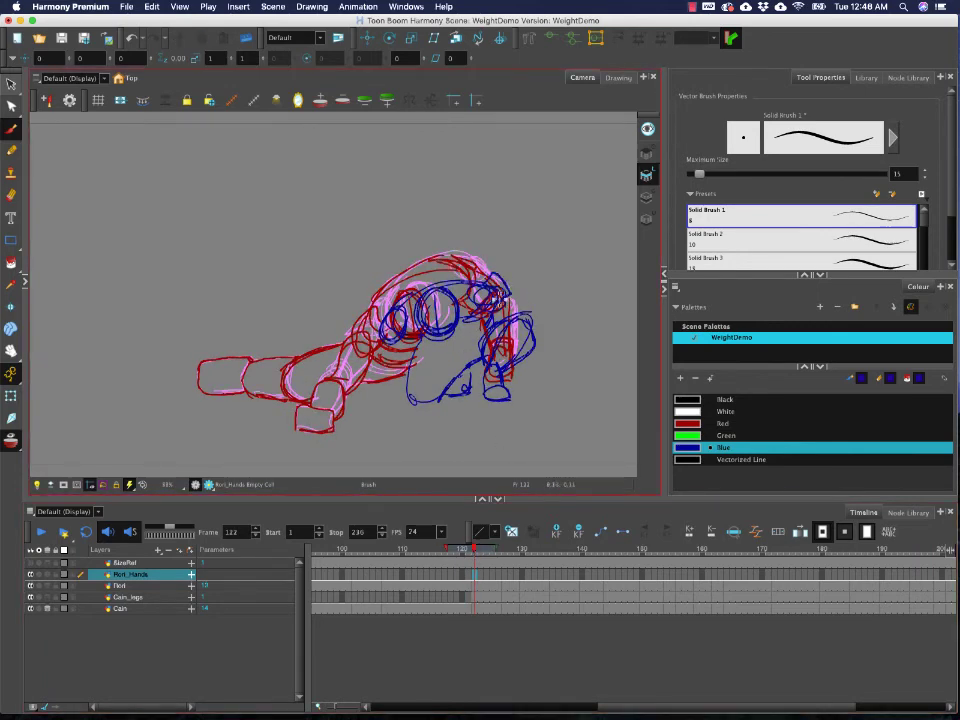
{"action": "left_click_drag", "start_coordinate": [503, 295], "coordinate": [503, 273]}
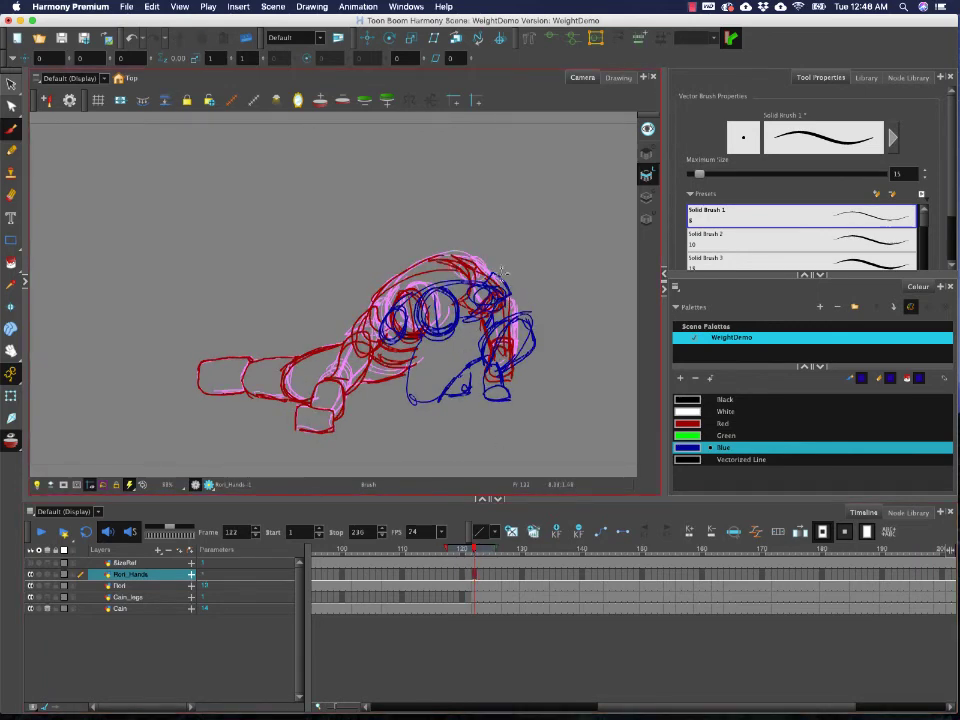
{"action": "left_click", "coordinate": [467, 551]}
{"action": "left_click", "coordinate": [474, 550]}
{"action": "key", "text": "super+z"}
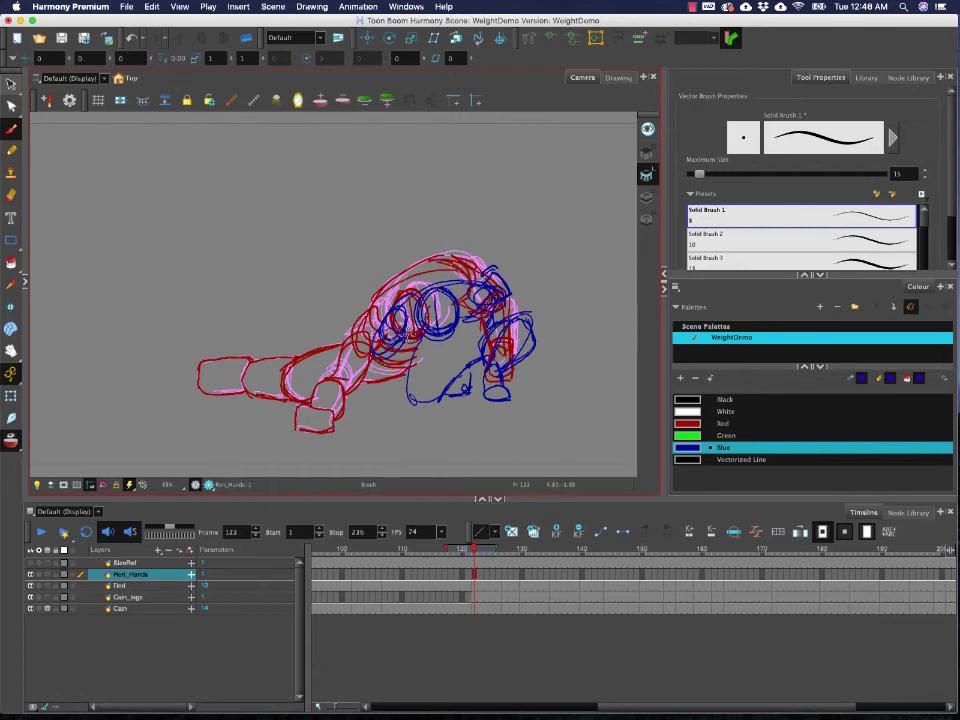
{"action": "left_click", "coordinate": [470, 551]}
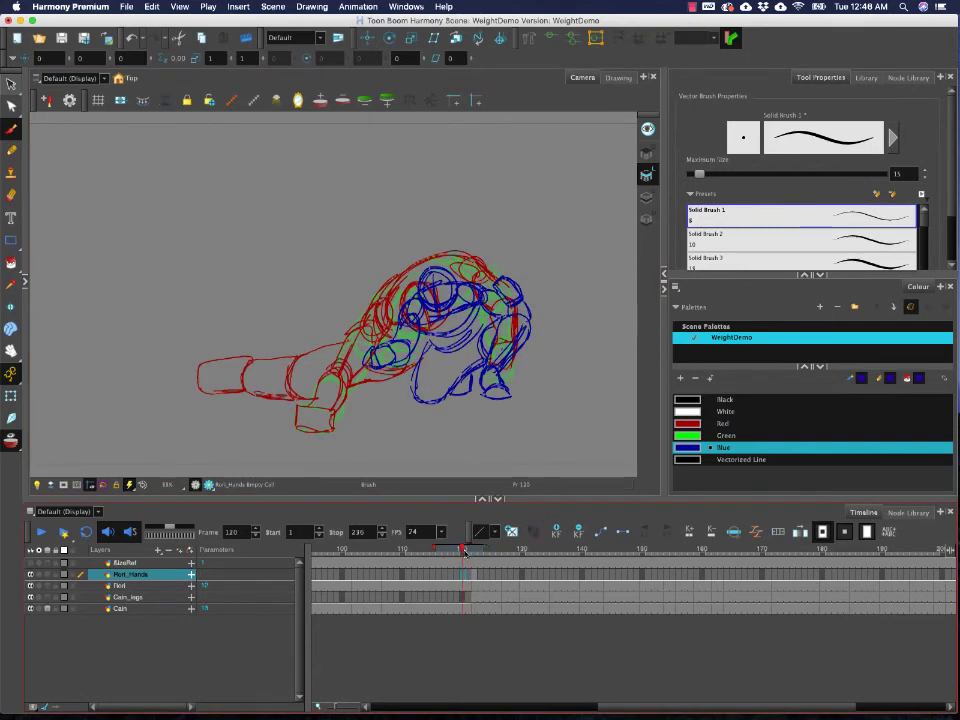
{"action": "left_click", "coordinate": [474, 551]}
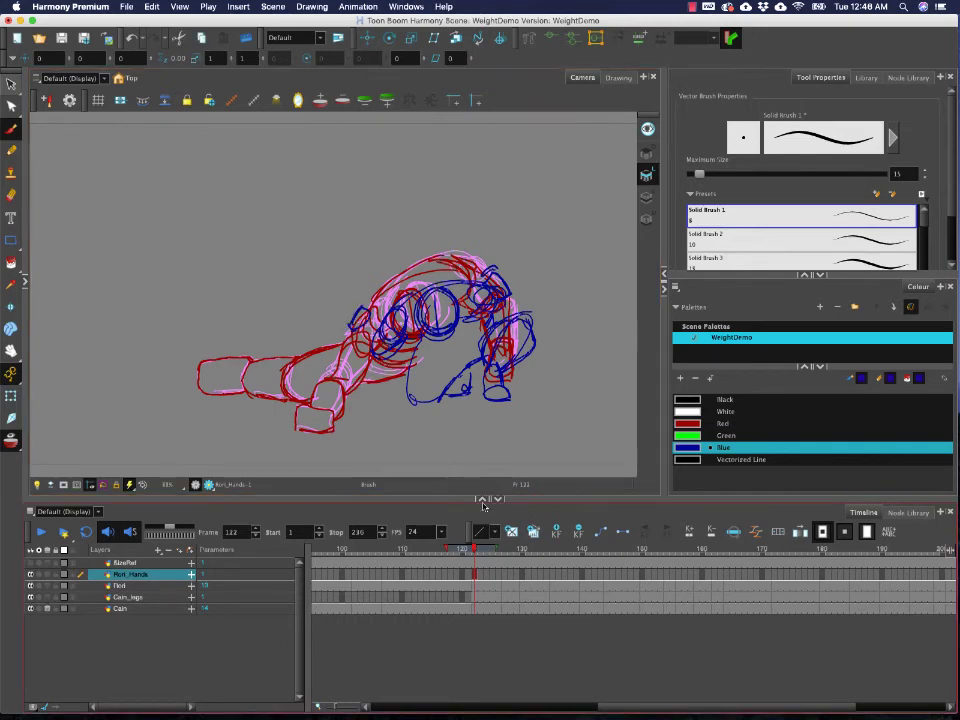
- Undo the last hand strokes on frame 122 and redraw the blue figure's two gripping hands and connecting forearms around the red figure
{"action": "key", "text": "super+z"}
{"action": "key", "text": "super+z"}
{"action": "key", "text": "super+z"}
{"action": "key", "text": "super+z"}
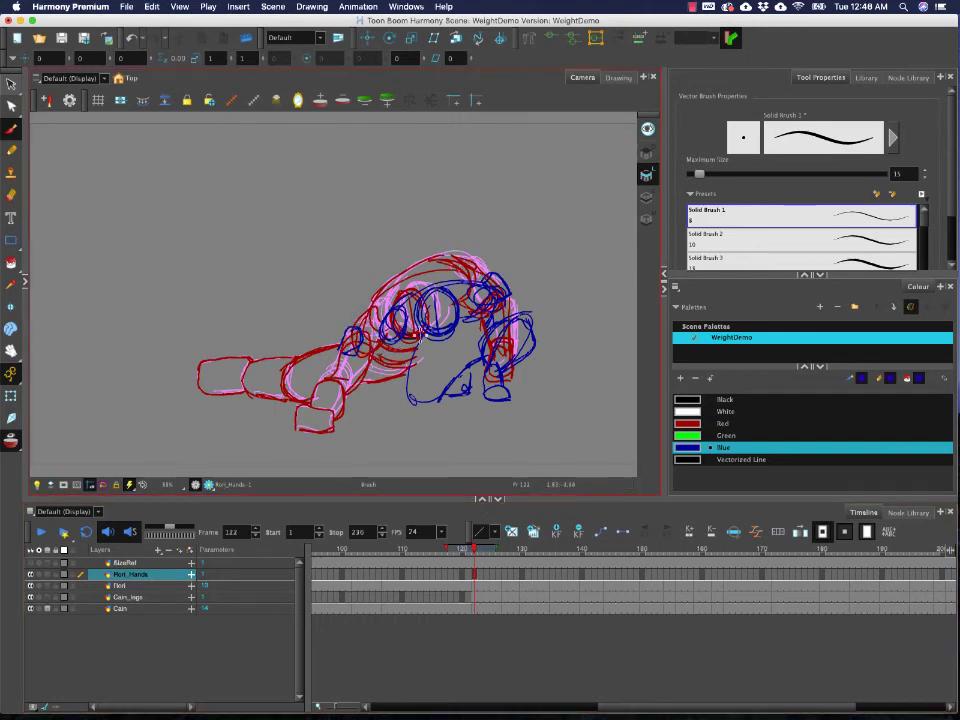
{"action": "left_click", "coordinate": [397, 572]}
{"action": "mouse_move", "coordinate": [397, 572]}
{"action": "left_mouse_down"}
{"action": "mouse_move", "coordinate": [360, 566]}
{"action": "mouse_move", "coordinate": [487, 563]}
{"action": "mouse_move", "coordinate": [474, 565]}
{"action": "left_mouse_up"}
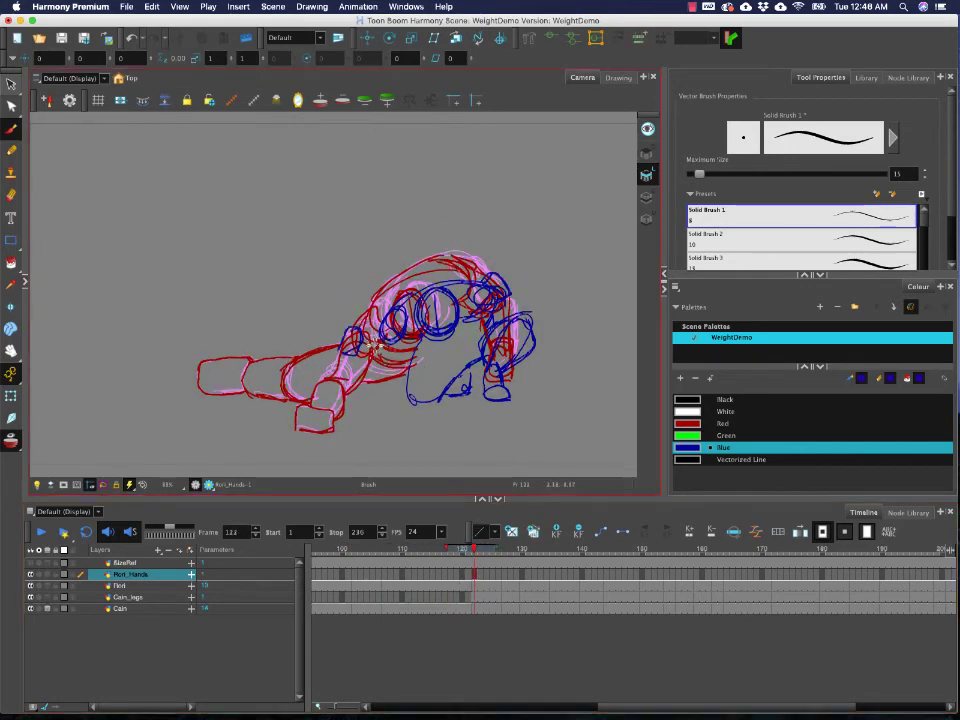
{"action": "mouse_move", "coordinate": [374, 346]}
{"action": "left_mouse_down"}
{"action": "mouse_move", "coordinate": [370, 365]}
{"action": "mouse_move", "coordinate": [392, 352]}
{"action": "mouse_move", "coordinate": [385, 336]}
{"action": "mouse_move", "coordinate": [396, 350]}
{"action": "left_mouse_up"}
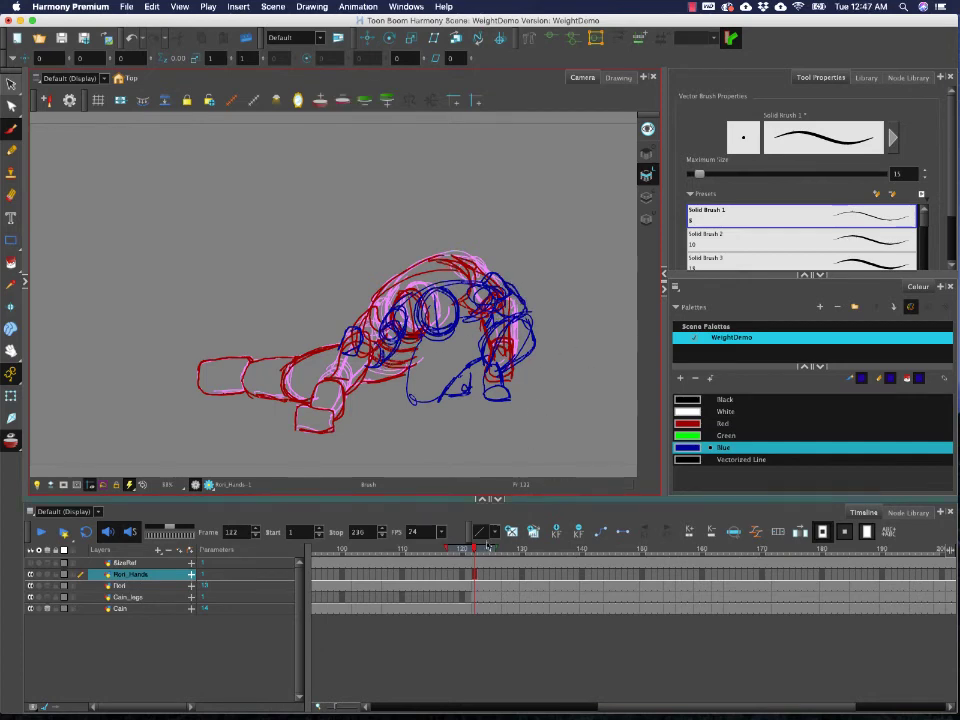
- On frame 127 of the Rori_Hands layer, sketch the blue figure's two hands gripping the red figure's upper arms
{"action": "left_click_drag", "start_coordinate": [475, 549], "coordinate": [503, 557]}
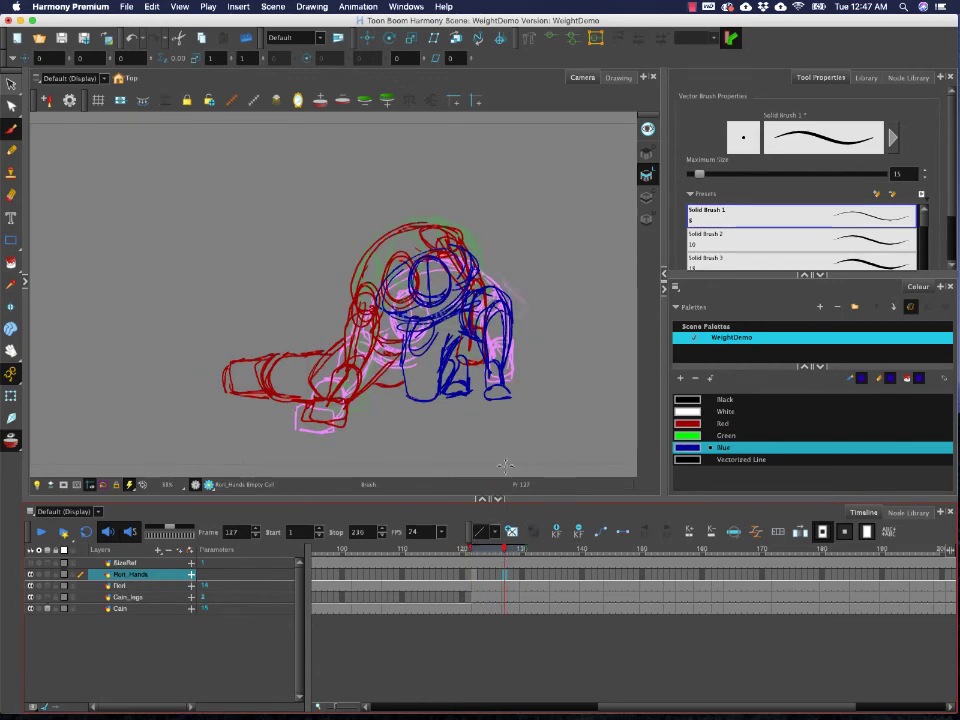
{"action": "left_click_drag", "start_coordinate": [464, 245], "coordinate": [484, 272]}
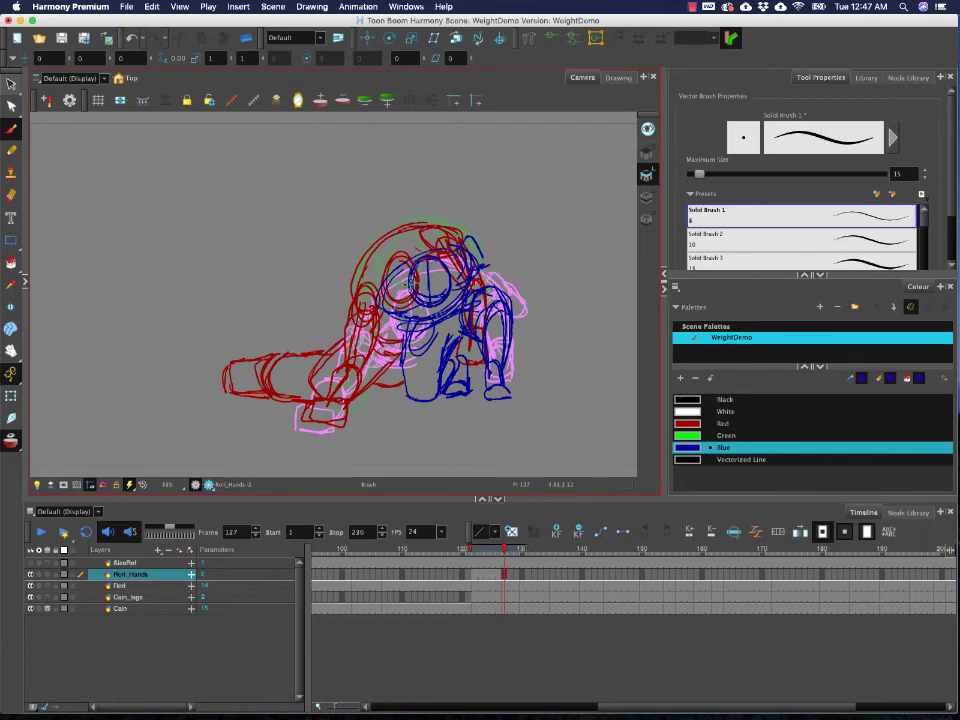
{"action": "left_click_drag", "start_coordinate": [346, 312], "coordinate": [362, 308]}
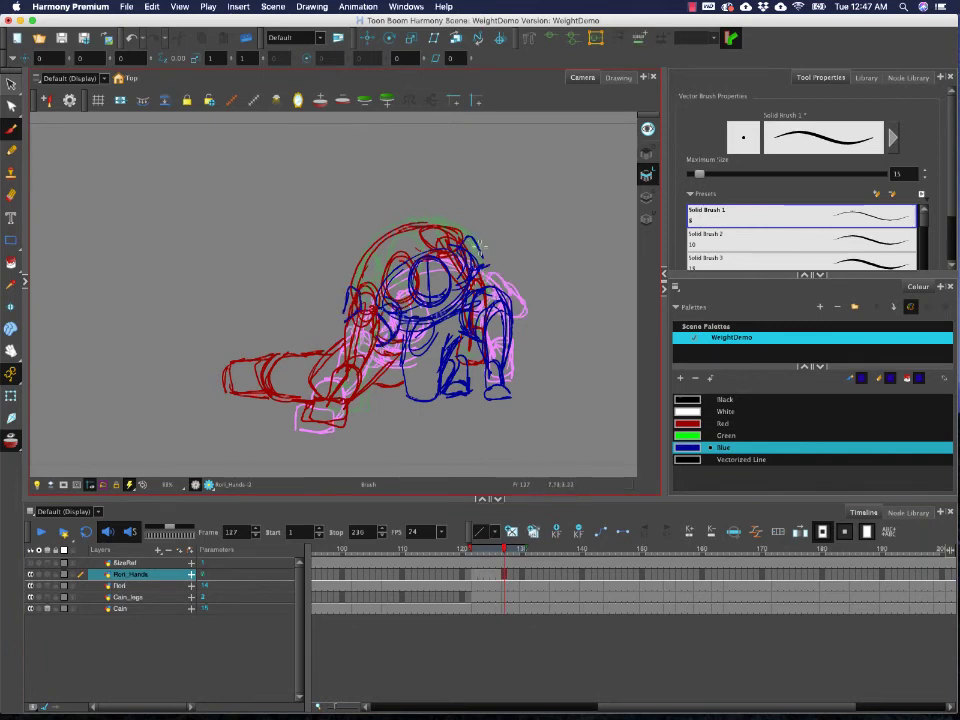
- On frame 130 of the Rori_Hands layer, draw both blue hands around the red figure's arms with their connecting forearms
{"action": "left_click", "coordinate": [513, 549]}
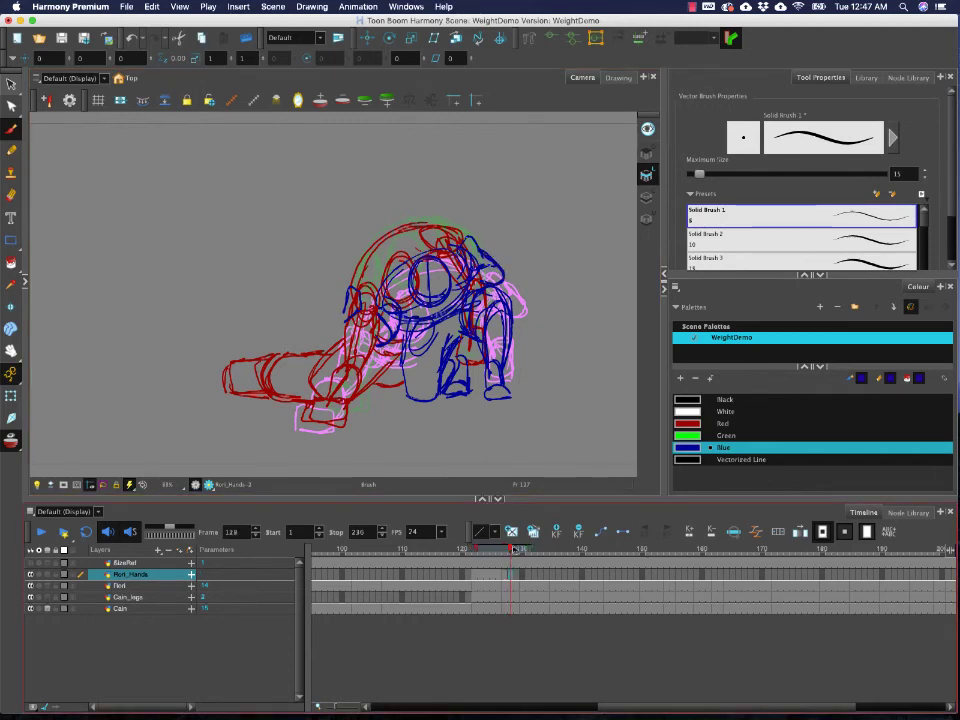
{"action": "mouse_move", "coordinate": [514, 549]}
{"action": "left_mouse_down"}
{"action": "mouse_move", "coordinate": [529, 550]}
{"action": "mouse_move", "coordinate": [501, 549]}
{"action": "left_mouse_up"}
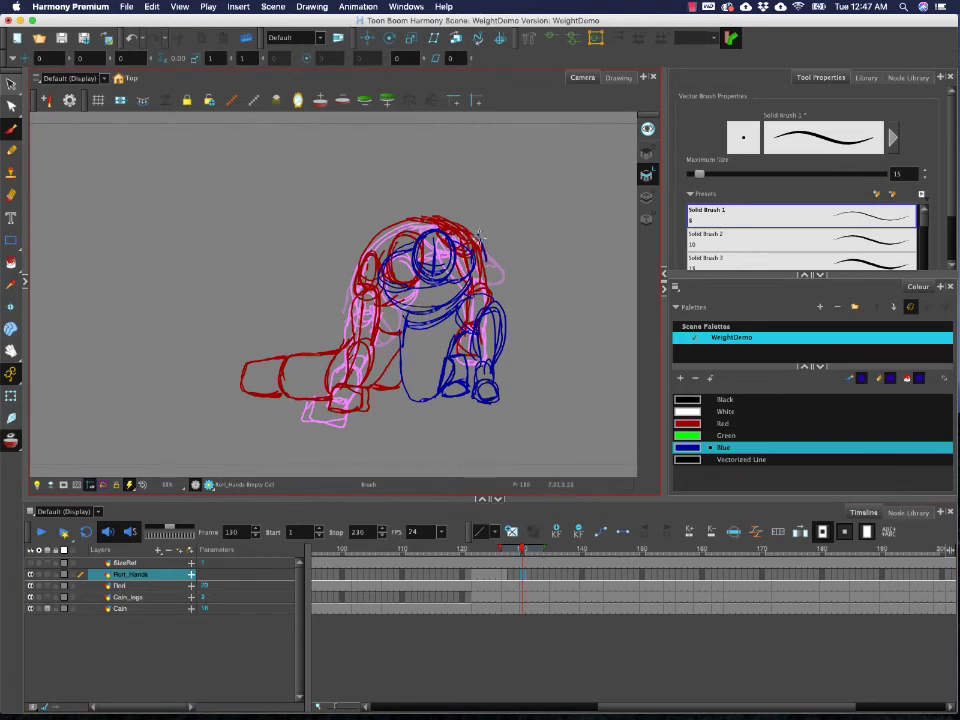
{"action": "mouse_move", "coordinate": [481, 246]}
{"action": "left_mouse_down"}
{"action": "mouse_move", "coordinate": [504, 272]}
{"action": "mouse_move", "coordinate": [486, 287]}
{"action": "mouse_move", "coordinate": [507, 278]}
{"action": "mouse_move", "coordinate": [484, 287]}
{"action": "left_mouse_up"}
{"action": "mouse_move", "coordinate": [364, 283]}
{"action": "left_mouse_down"}
{"action": "mouse_move", "coordinate": [353, 279]}
{"action": "mouse_move", "coordinate": [348, 304]}
{"action": "left_mouse_up"}
{"action": "left_click_drag", "start_coordinate": [352, 278], "coordinate": [377, 330]}
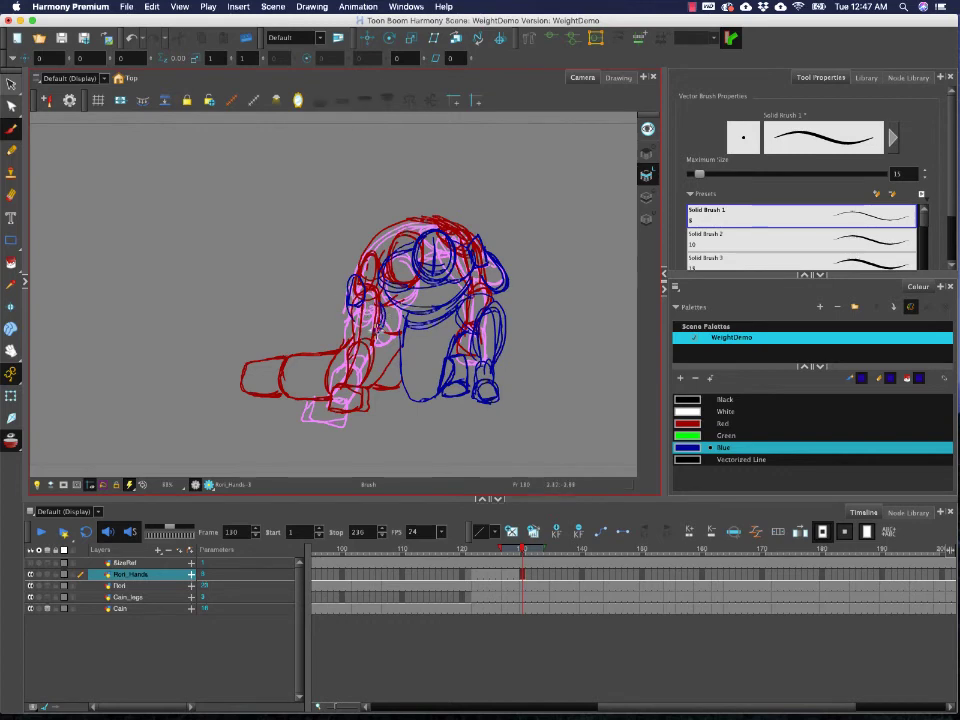
{"action": "left_click_drag", "start_coordinate": [381, 281], "coordinate": [384, 322]}
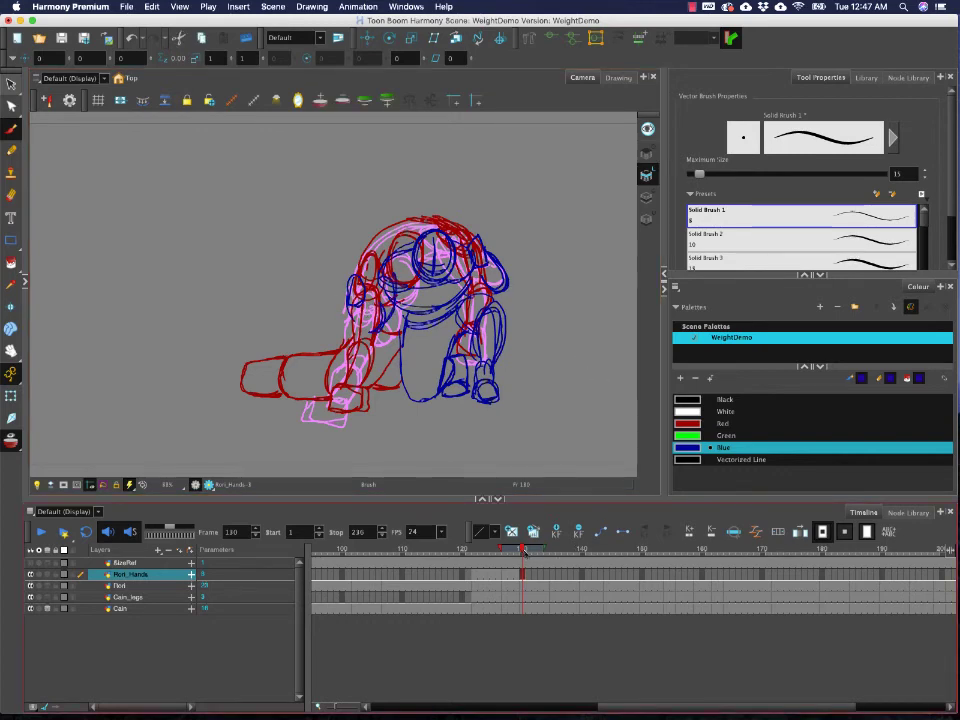
- On frame 135, draw the blue figure's gripping hands and forearms on both sides of the lowered red figure
{"action": "left_click_drag", "start_coordinate": [524, 549], "coordinate": [552, 551]}
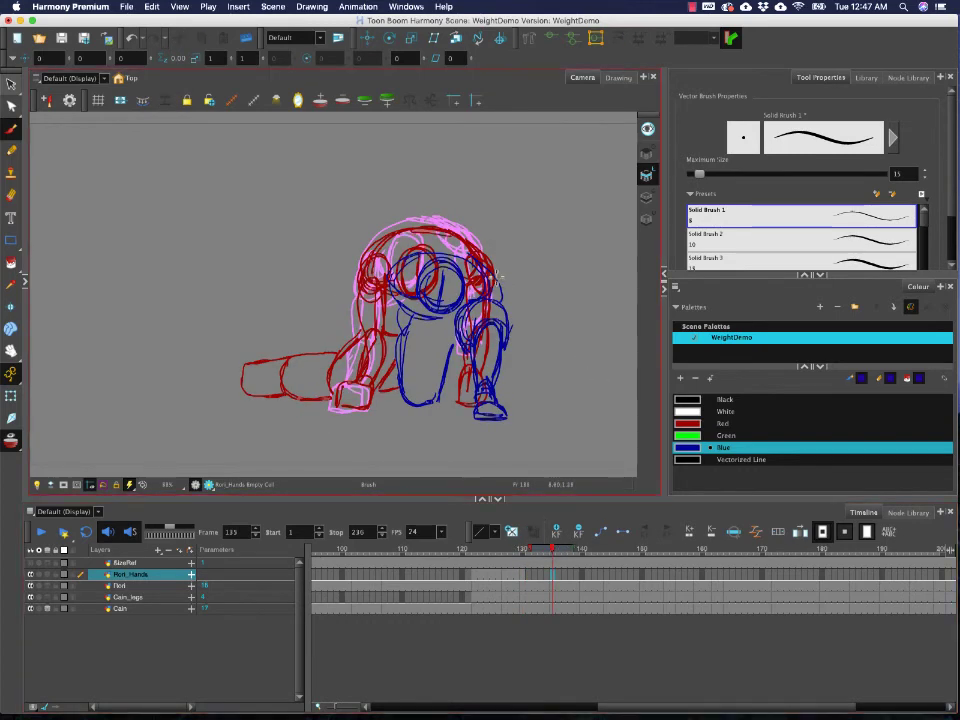
{"action": "mouse_move", "coordinate": [497, 273]}
{"action": "left_mouse_down"}
{"action": "mouse_move", "coordinate": [521, 319]}
{"action": "mouse_move", "coordinate": [508, 326]}
{"action": "left_mouse_up"}
{"action": "mouse_move", "coordinate": [356, 282]}
{"action": "left_mouse_down"}
{"action": "mouse_move", "coordinate": [368, 298]}
{"action": "mouse_move", "coordinate": [356, 333]}
{"action": "mouse_move", "coordinate": [400, 295]}
{"action": "left_mouse_up"}
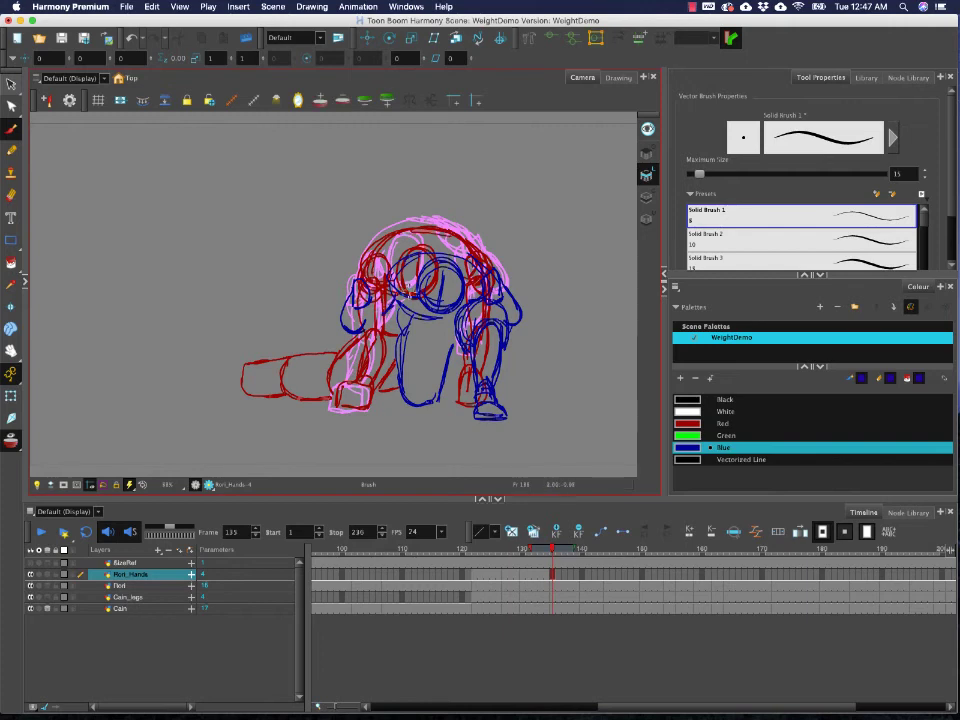
- On frame 140, rough in the blue figure's two hands on the red figure's arms and add both forearms
{"action": "left_click", "coordinate": [582, 574]}
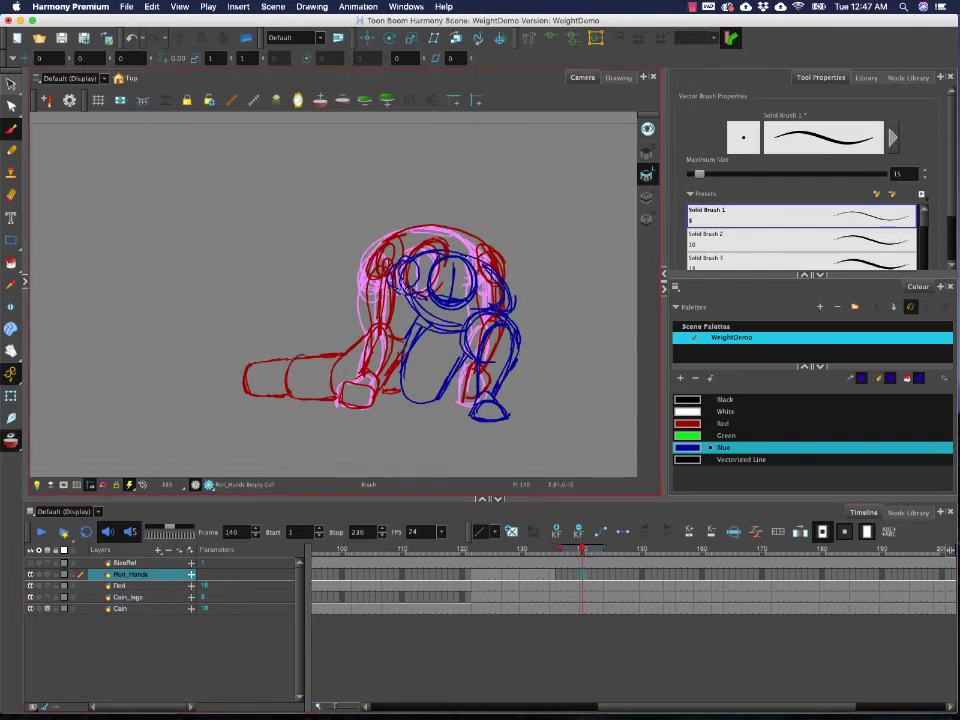
{"action": "mouse_move", "coordinate": [361, 266]}
{"action": "left_mouse_down"}
{"action": "mouse_move", "coordinate": [381, 290]}
{"action": "mouse_move", "coordinate": [378, 268]}
{"action": "left_mouse_up"}
{"action": "left_click_drag", "start_coordinate": [500, 268], "coordinate": [511, 308]}
{"action": "mouse_move", "coordinate": [511, 292]}
{"action": "left_mouse_down"}
{"action": "mouse_move", "coordinate": [533, 326]}
{"action": "mouse_move", "coordinate": [518, 302]}
{"action": "left_mouse_up"}
{"action": "left_click_drag", "start_coordinate": [361, 279], "coordinate": [350, 315]}
{"action": "mouse_move", "coordinate": [375, 282]}
{"action": "left_mouse_down"}
{"action": "mouse_move", "coordinate": [367, 318]}
{"action": "mouse_move", "coordinate": [413, 293]}
{"action": "mouse_move", "coordinate": [388, 288]}
{"action": "left_mouse_up"}
- On frame 144, sketch the blue gripping hands with forearms hanging outward from the red figure's arms
{"action": "left_click", "coordinate": [606, 549]}
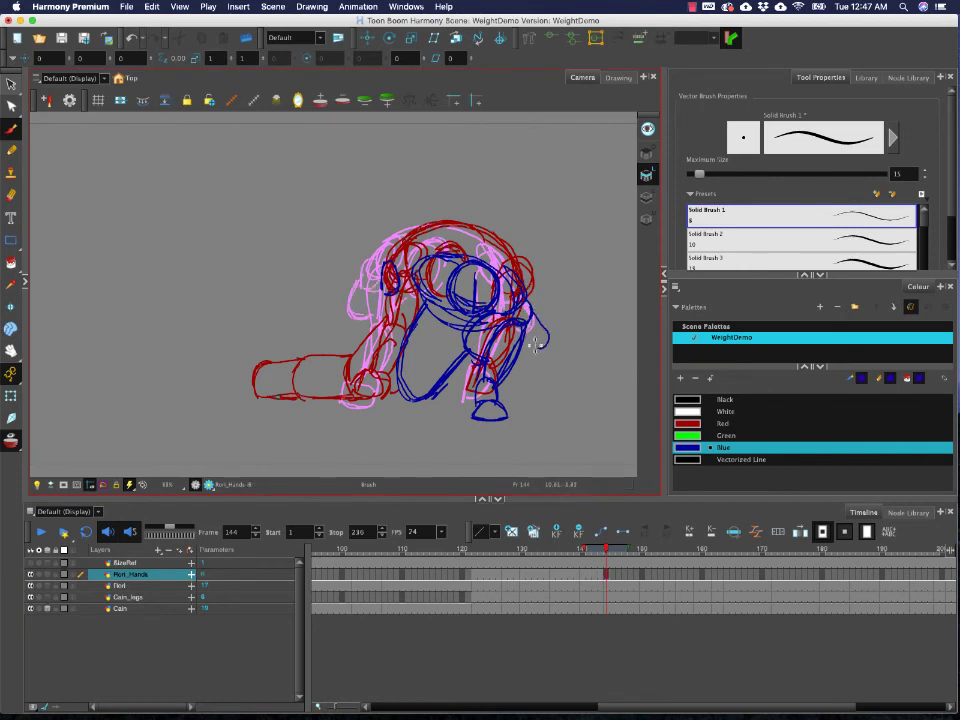
{"action": "mouse_move", "coordinate": [535, 345]}
{"action": "left_mouse_down"}
{"action": "mouse_move", "coordinate": [525, 329]}
{"action": "mouse_move", "coordinate": [545, 350]}
{"action": "left_mouse_up"}
{"action": "mouse_move", "coordinate": [382, 275]}
{"action": "left_mouse_down"}
{"action": "mouse_move", "coordinate": [358, 297]}
{"action": "mouse_move", "coordinate": [380, 278]}
{"action": "left_mouse_up"}
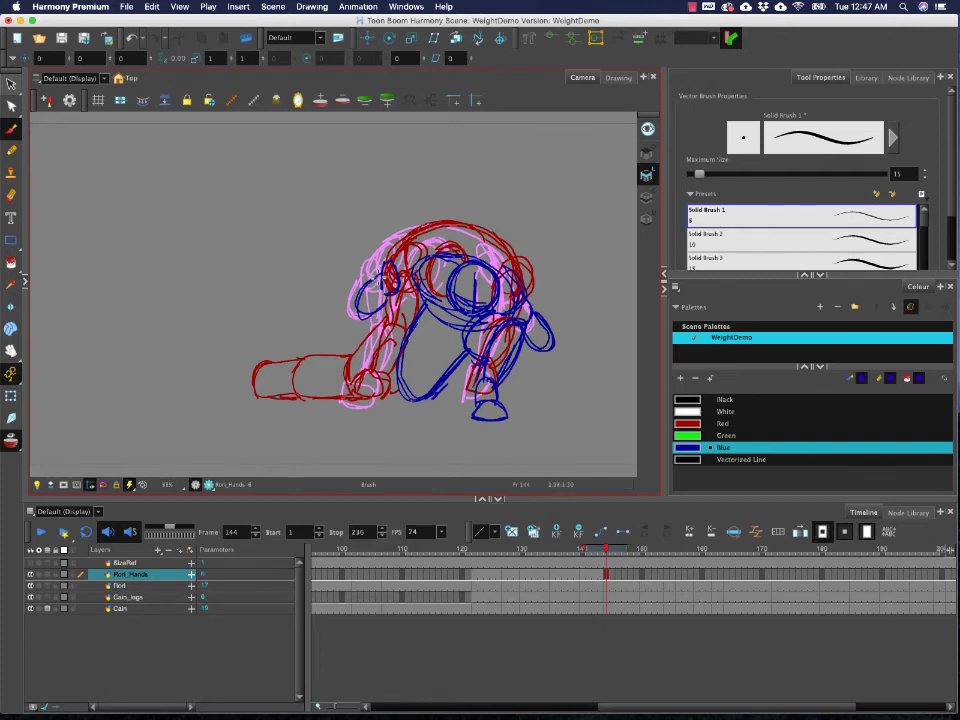
- On frame 150, draw the blue hands holding the raised red figure's upper arms and loop the forearms outside them
{"action": "mouse_move", "coordinate": [605, 550]}
{"action": "left_mouse_down"}
{"action": "mouse_move", "coordinate": [559, 553]}
{"action": "mouse_move", "coordinate": [624, 553]}
{"action": "mouse_move", "coordinate": [625, 570]}
{"action": "mouse_move", "coordinate": [642, 575]}
{"action": "left_mouse_up"}
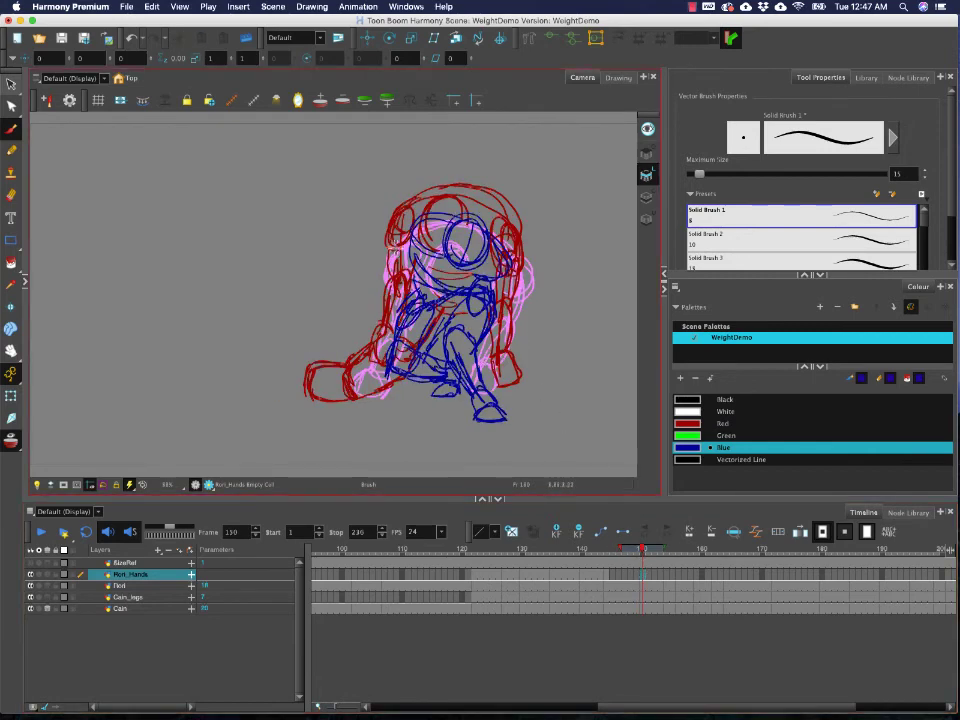
{"action": "left_click_drag", "start_coordinate": [387, 258], "coordinate": [396, 257]}
{"action": "mouse_move", "coordinate": [514, 253]}
{"action": "left_mouse_down"}
{"action": "mouse_move", "coordinate": [511, 282]}
{"action": "mouse_move", "coordinate": [531, 303]}
{"action": "left_mouse_up"}
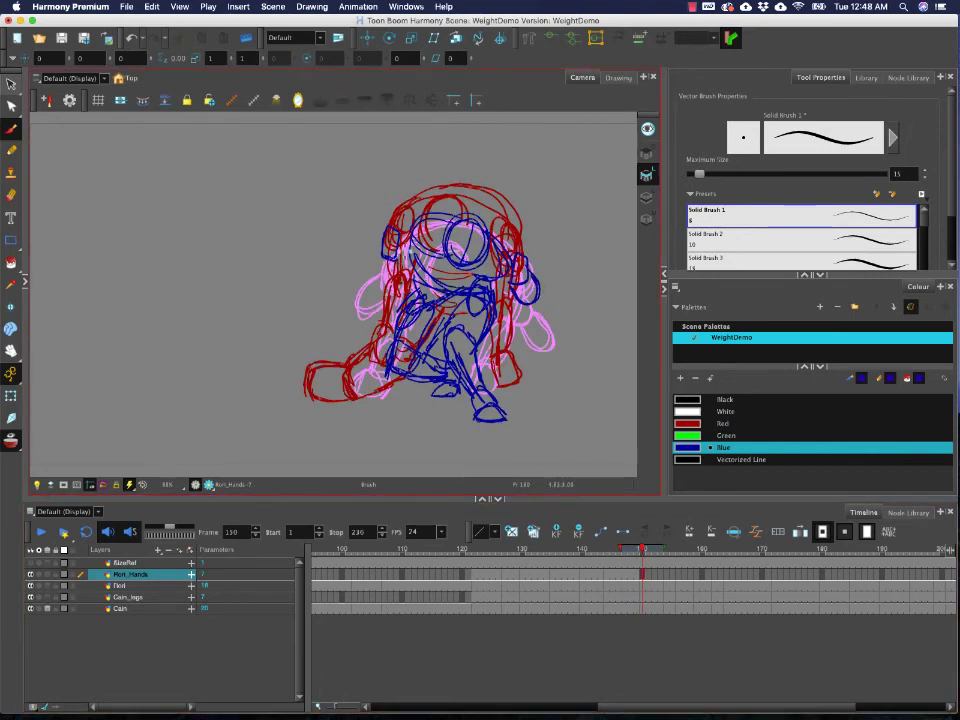
{"action": "mouse_move", "coordinate": [388, 238]}
{"action": "left_mouse_down"}
{"action": "mouse_move", "coordinate": [371, 280]}
{"action": "mouse_move", "coordinate": [391, 273]}
{"action": "left_mouse_up"}
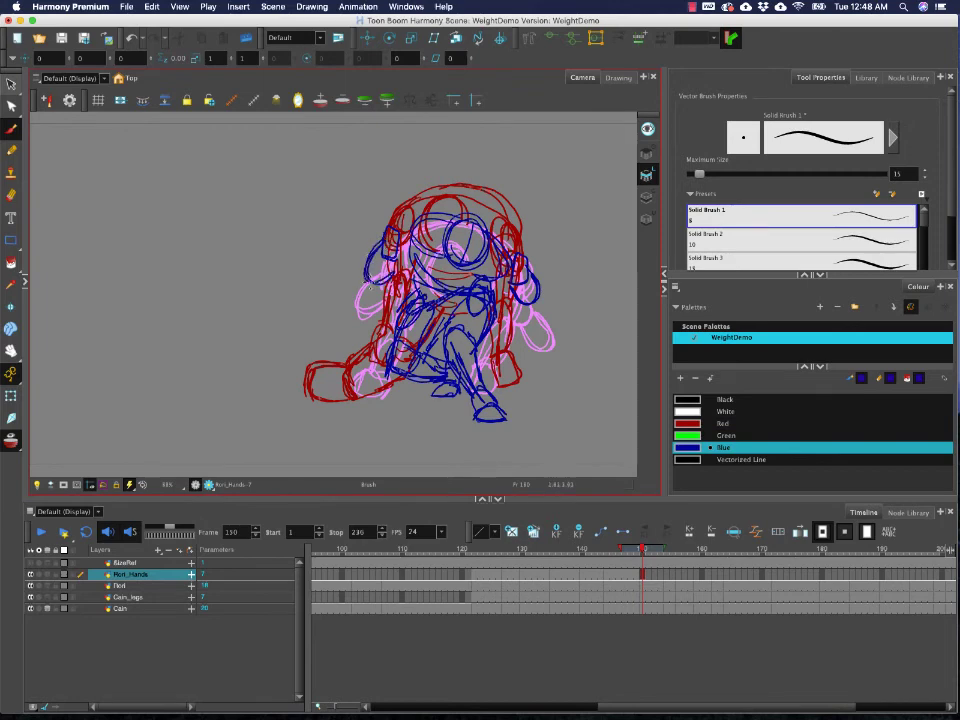
- On frame 154, draw the blue figure's hands and forearms around the red arms, and compare them with the pose on frame 153
{"action": "left_click", "coordinate": [665, 572]}
{"action": "mouse_move", "coordinate": [387, 210]}
{"action": "left_mouse_down"}
{"action": "mouse_move", "coordinate": [377, 211]}
{"action": "mouse_move", "coordinate": [390, 220]}
{"action": "mouse_move", "coordinate": [376, 242]}
{"action": "left_mouse_up"}
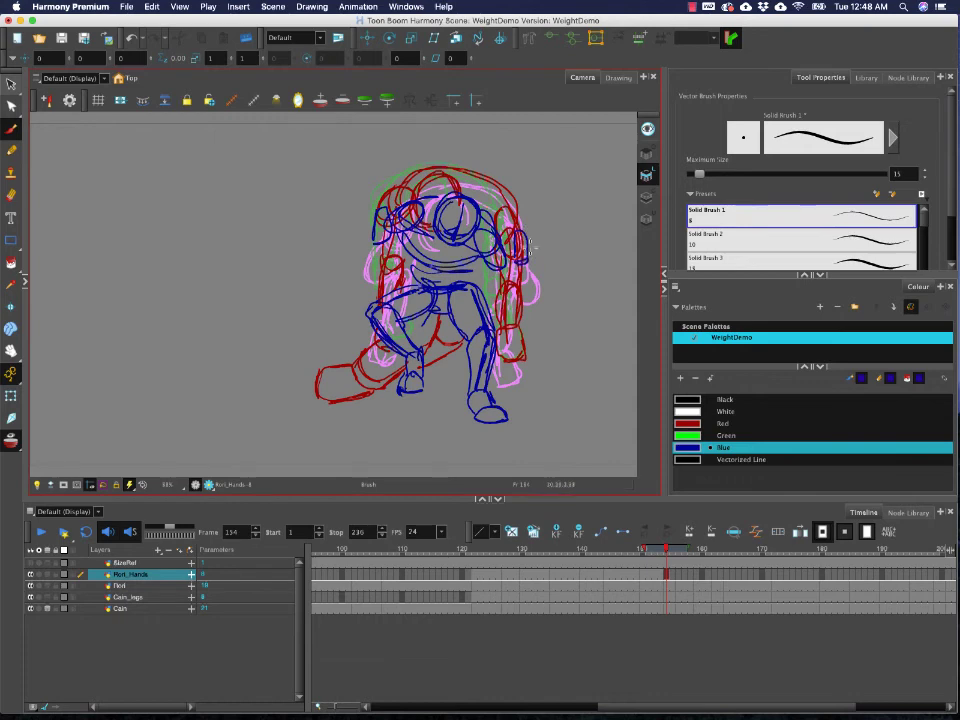
{"action": "left_click_drag", "start_coordinate": [522, 237], "coordinate": [528, 246]}
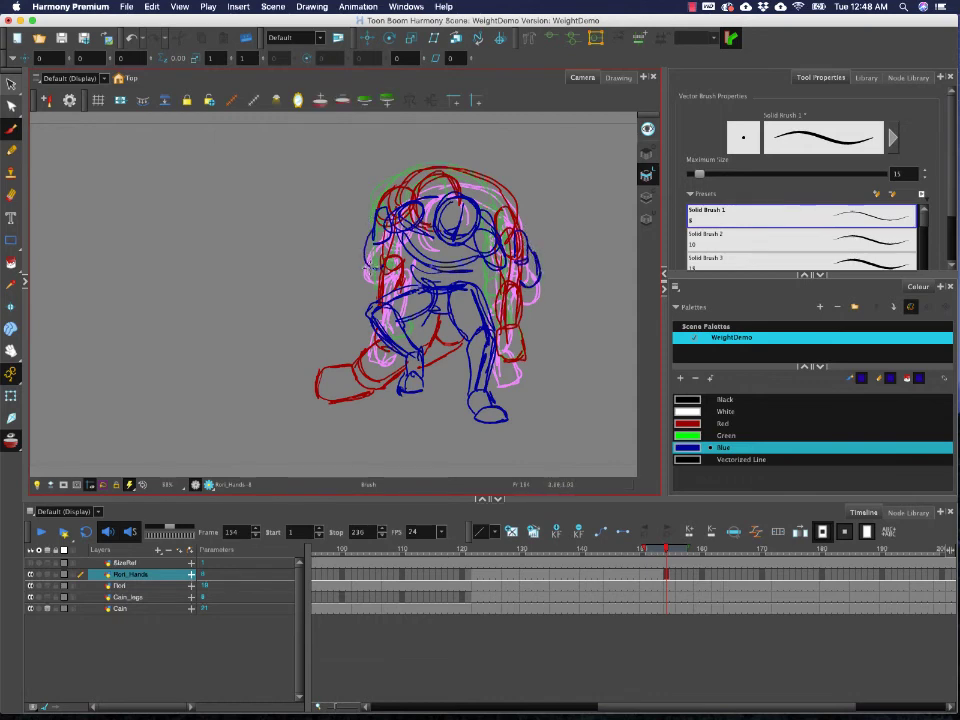
{"action": "left_click", "coordinate": [659, 550]}
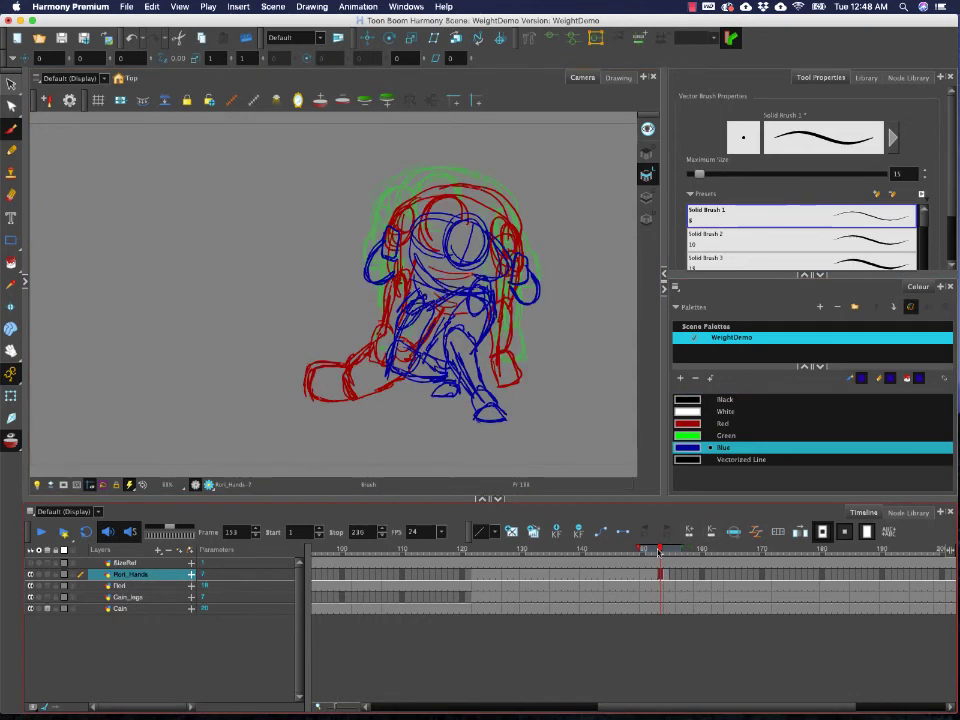
{"action": "left_click", "coordinate": [667, 553]}
{"action": "left_click", "coordinate": [659, 556]}
{"action": "left_click", "coordinate": [669, 555]}
- On frame 156, sketch the blue figure's gripping hands and forearms, and rework the right-hand forearm of the drawing held on frame 155
{"action": "left_click", "coordinate": [679, 553]}
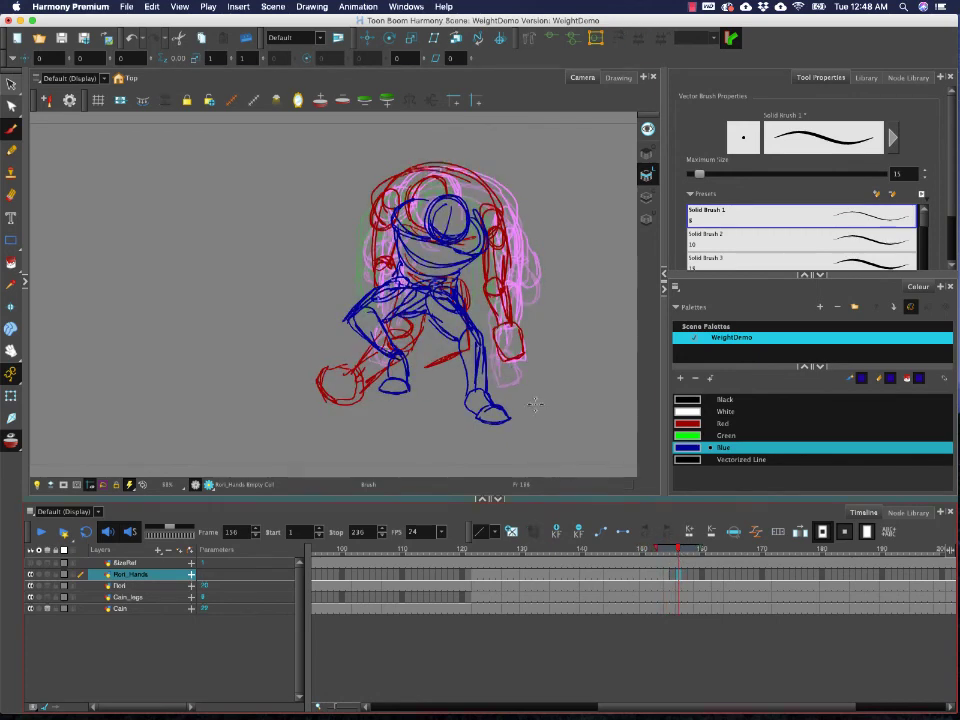
{"action": "left_click_drag", "start_coordinate": [378, 238], "coordinate": [380, 238]}
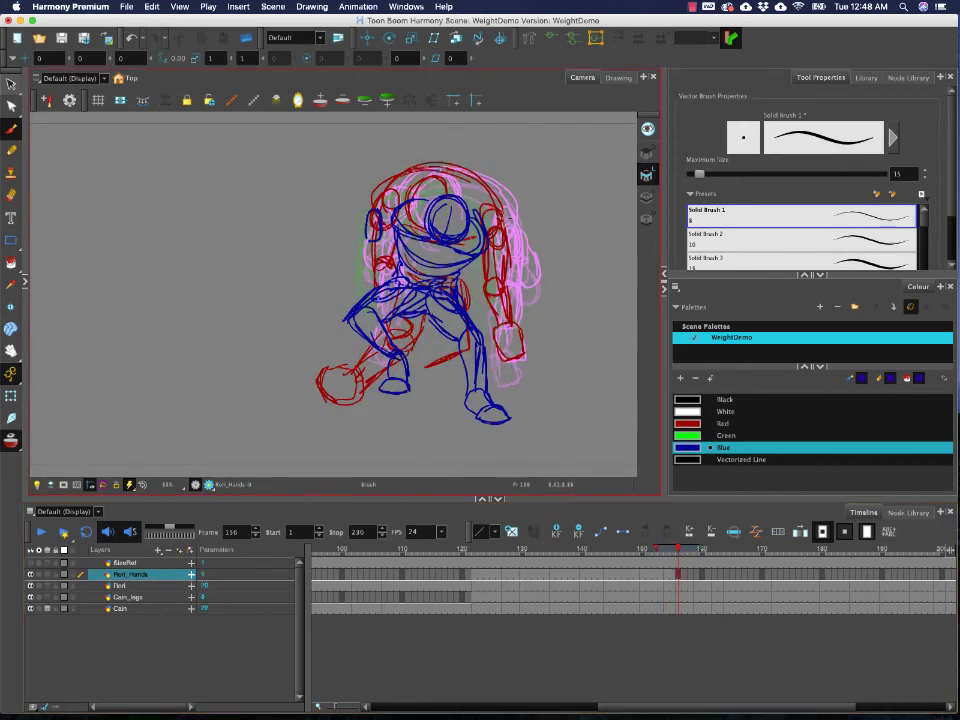
{"action": "mouse_move", "coordinate": [501, 213]}
{"action": "left_mouse_down"}
{"action": "mouse_move", "coordinate": [499, 245]}
{"action": "mouse_move", "coordinate": [509, 246]}
{"action": "left_mouse_up"}
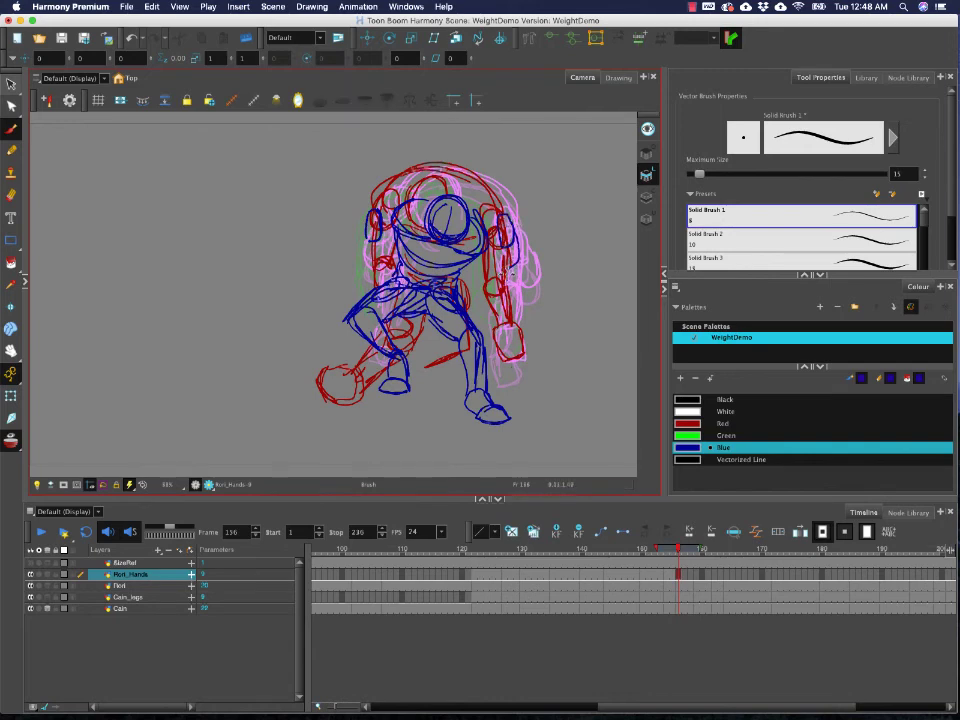
{"action": "left_click_drag", "start_coordinate": [358, 226], "coordinate": [357, 268]}
{"action": "mouse_move", "coordinate": [676, 552]}
{"action": "left_mouse_down"}
{"action": "mouse_move", "coordinate": [655, 558]}
{"action": "mouse_move", "coordinate": [684, 558]}
{"action": "mouse_move", "coordinate": [671, 560]}
{"action": "left_mouse_up"}
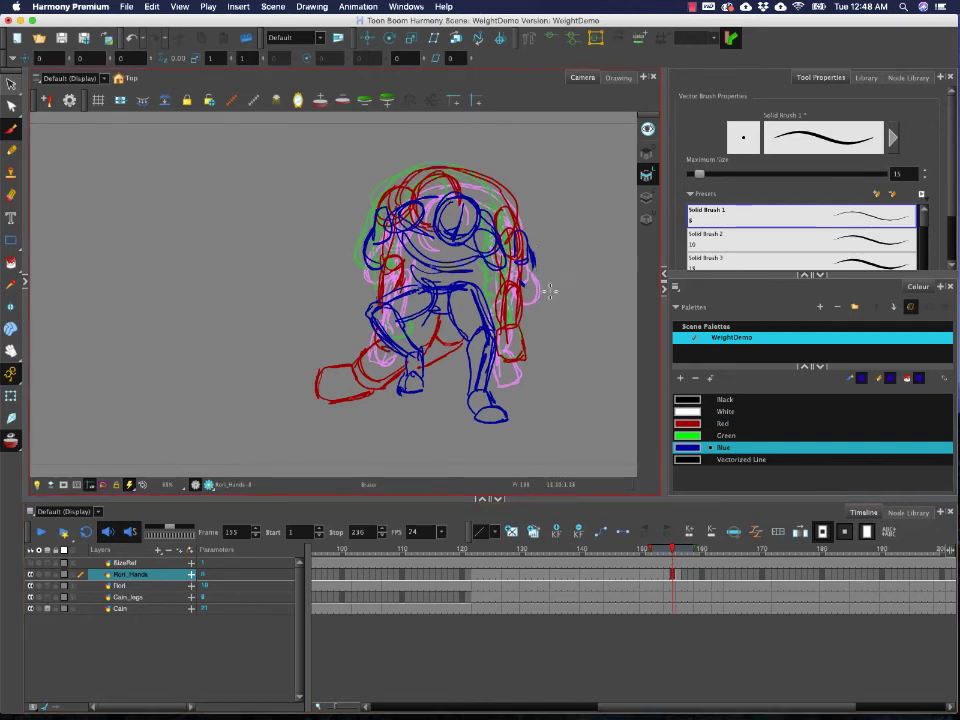
{"action": "left_click", "coordinate": [682, 575]}
- On frame 159, draw the blue hands gripping the red figure's upper arms and add the two bent forearms
{"action": "left_click", "coordinate": [699, 573]}
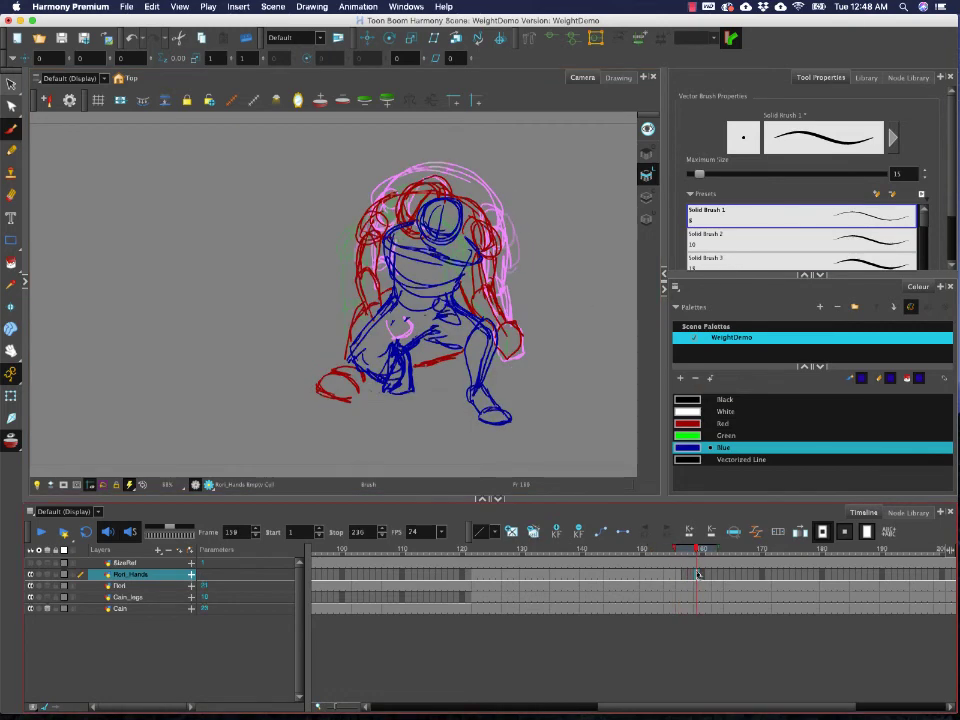
{"action": "left_click_drag", "start_coordinate": [357, 225], "coordinate": [356, 252]}
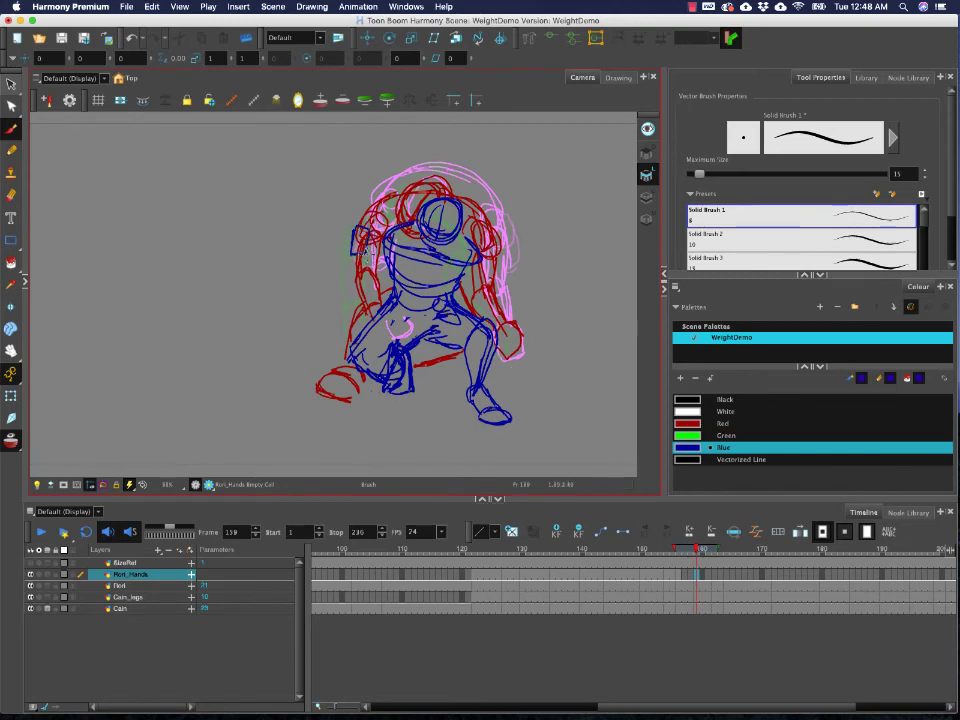
{"action": "left_click_drag", "start_coordinate": [490, 232], "coordinate": [498, 243]}
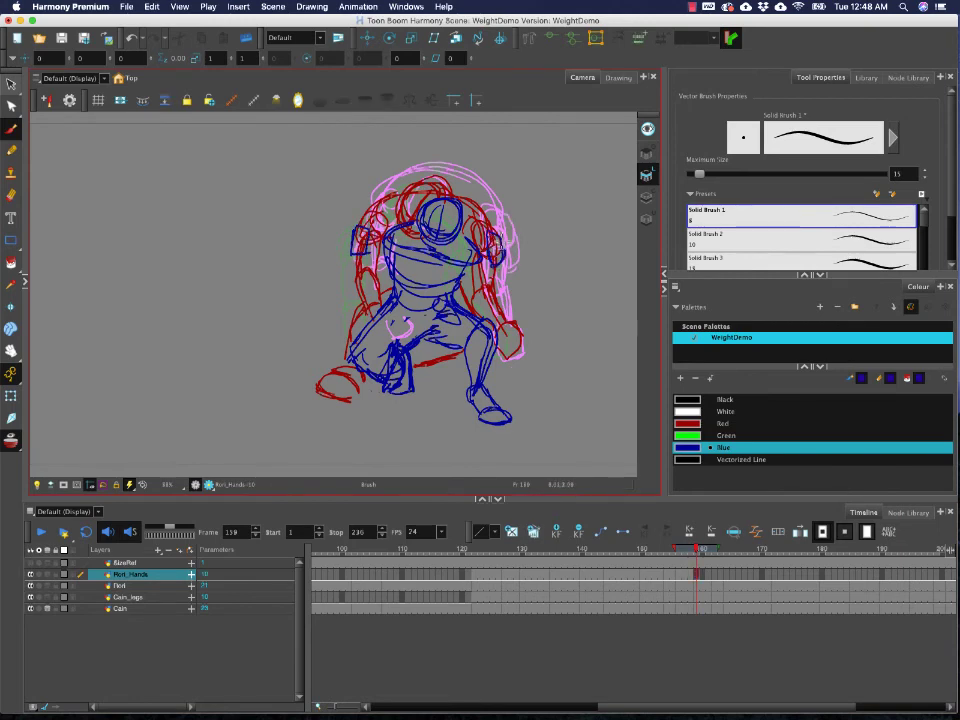
{"action": "left_click_drag", "start_coordinate": [349, 237], "coordinate": [350, 285]}
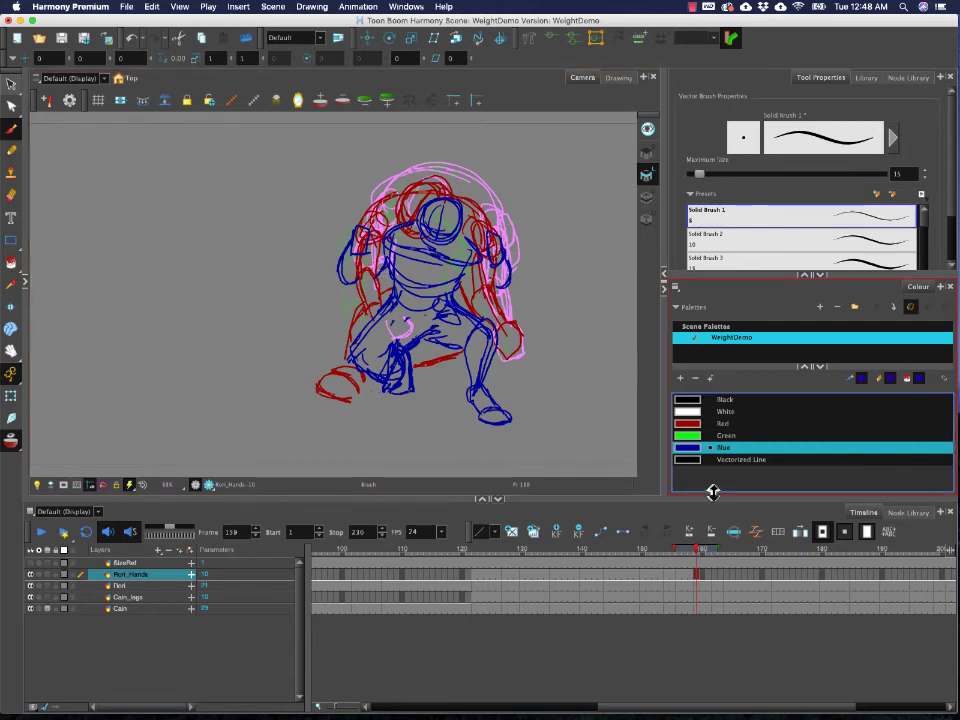
- On frame 162, draw both blue gripping hands and their forearms, undoing the first left-hand forearm and redrawing it higher
{"action": "left_click_drag", "start_coordinate": [697, 552], "coordinate": [715, 565]}
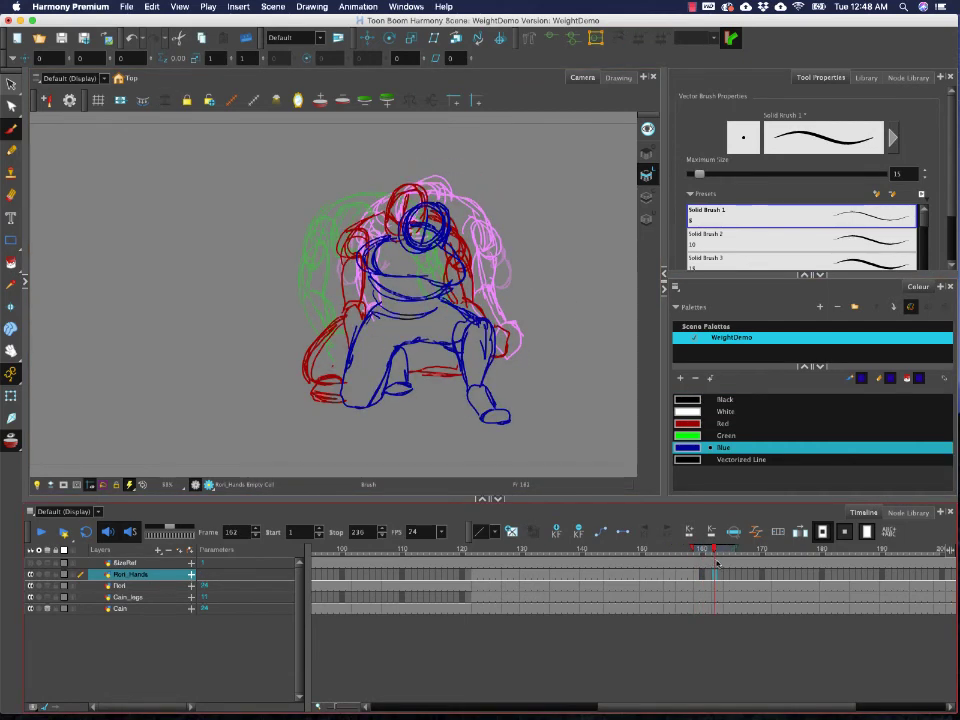
{"action": "mouse_move", "coordinate": [336, 278]}
{"action": "left_mouse_down"}
{"action": "mouse_move", "coordinate": [340, 252]}
{"action": "mouse_move", "coordinate": [351, 272]}
{"action": "left_mouse_up"}
{"action": "mouse_move", "coordinate": [337, 265]}
{"action": "left_mouse_down"}
{"action": "mouse_move", "coordinate": [318, 292]}
{"action": "mouse_move", "coordinate": [344, 276]}
{"action": "mouse_move", "coordinate": [321, 306]}
{"action": "left_mouse_up"}
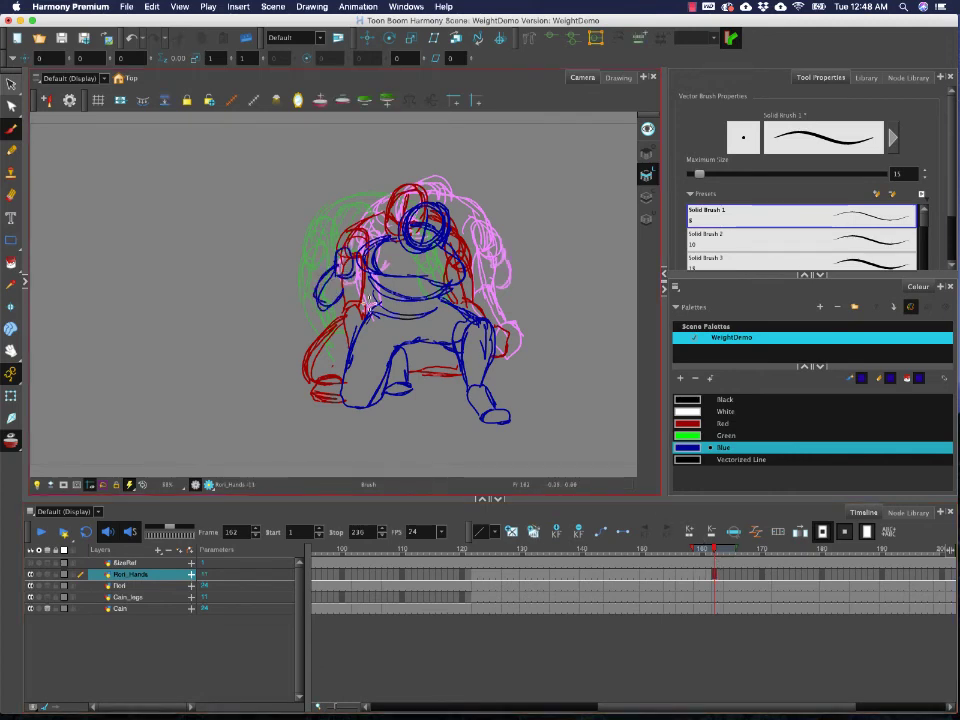
{"action": "key", "text": "super+z"}
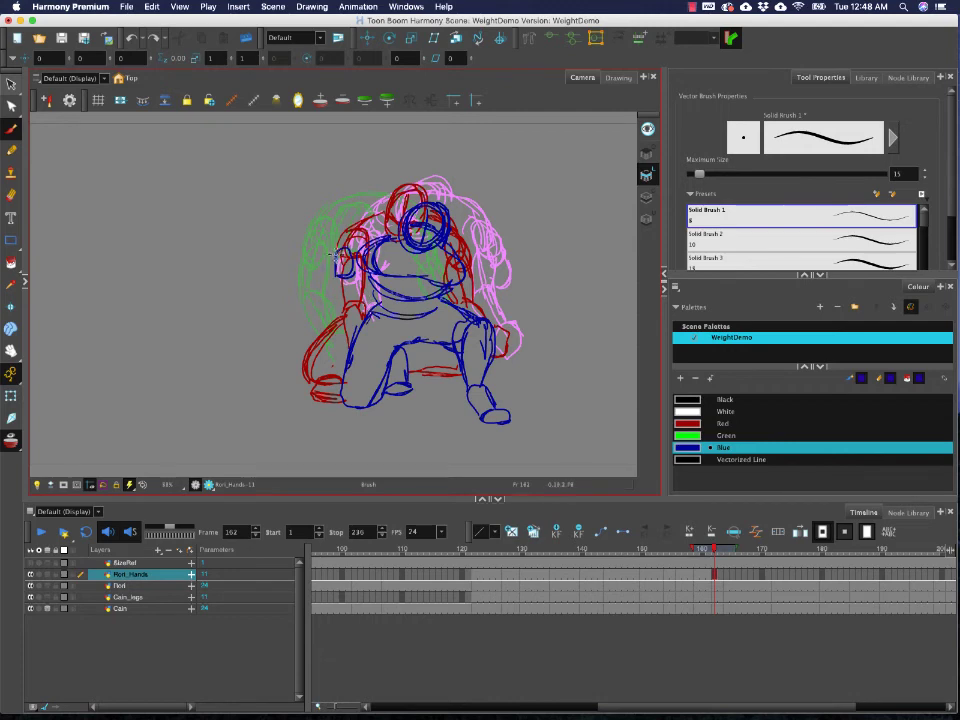
{"action": "mouse_move", "coordinate": [337, 253]}
{"action": "left_mouse_down"}
{"action": "mouse_move", "coordinate": [311, 264]}
{"action": "mouse_move", "coordinate": [338, 283]}
{"action": "left_mouse_up"}
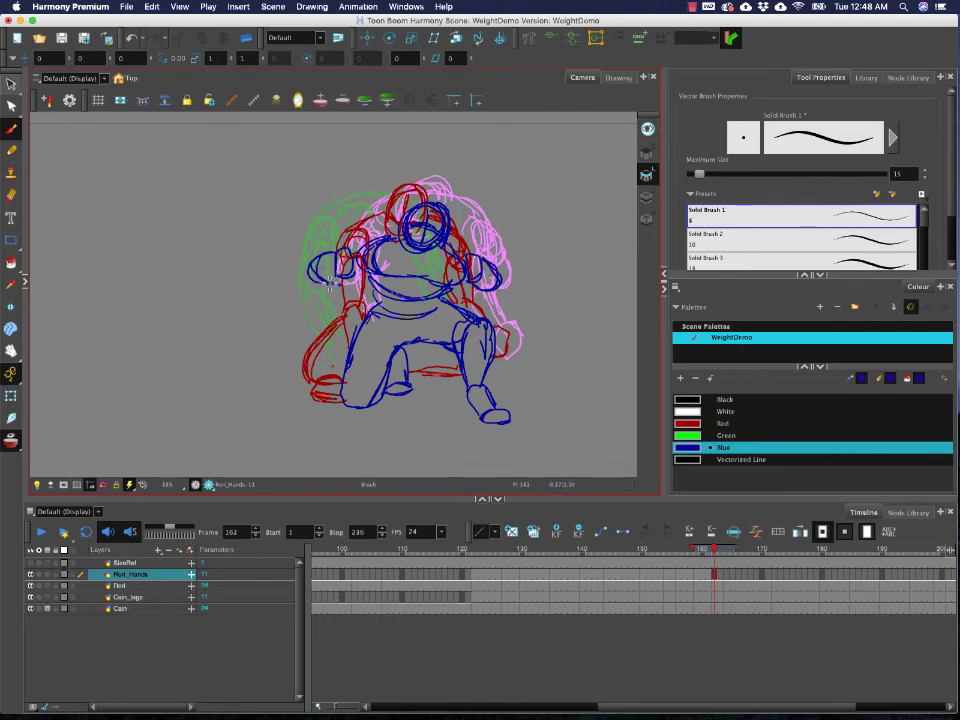
- On frame 164, draw the blue hands gripping the red upper arms, discard the first drooping forearms and redraw both extending sideways
{"action": "left_click", "coordinate": [731, 549]}
{"action": "left_click_drag", "start_coordinate": [731, 554], "coordinate": [726, 552]}
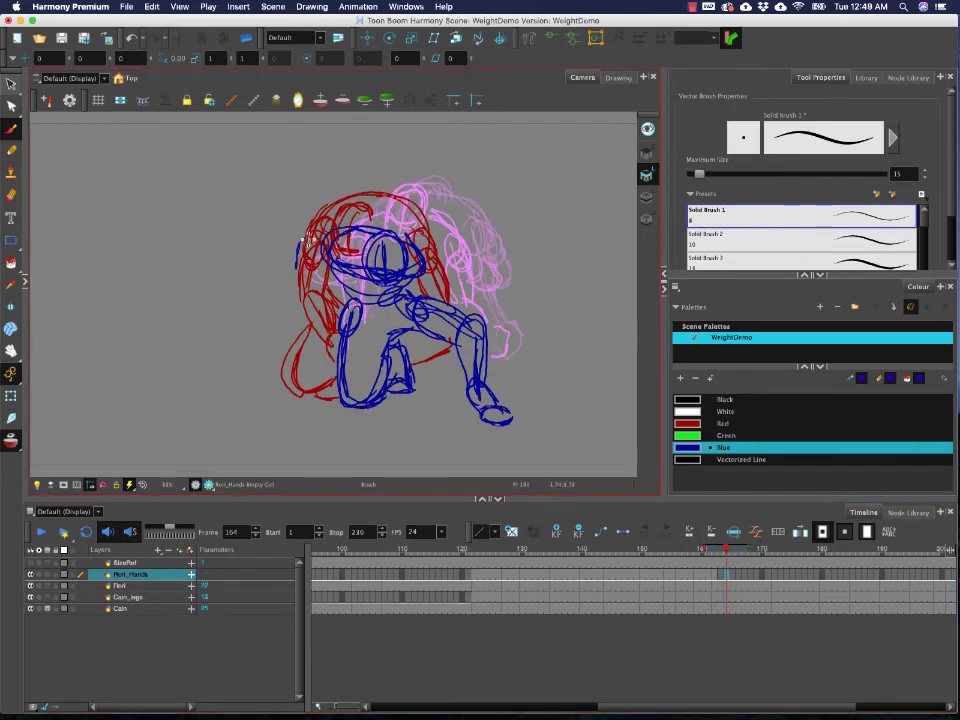
{"action": "mouse_move", "coordinate": [304, 240]}
{"action": "left_mouse_down"}
{"action": "mouse_move", "coordinate": [311, 264]}
{"action": "mouse_move", "coordinate": [275, 281]}
{"action": "mouse_move", "coordinate": [308, 263]}
{"action": "left_mouse_up"}
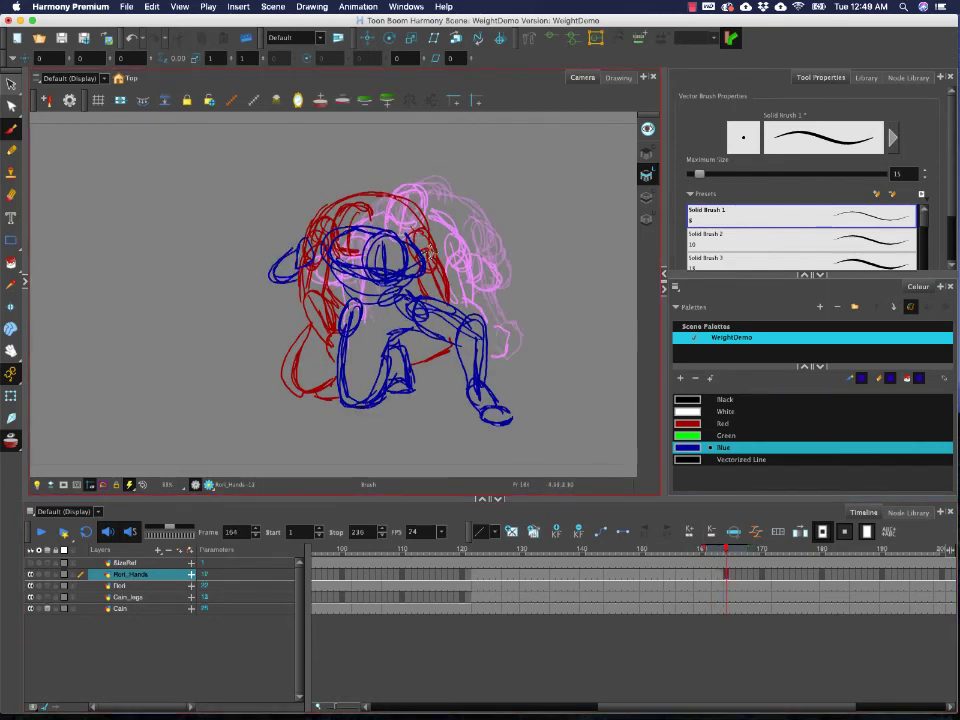
{"action": "left_click_drag", "start_coordinate": [431, 246], "coordinate": [441, 257]}
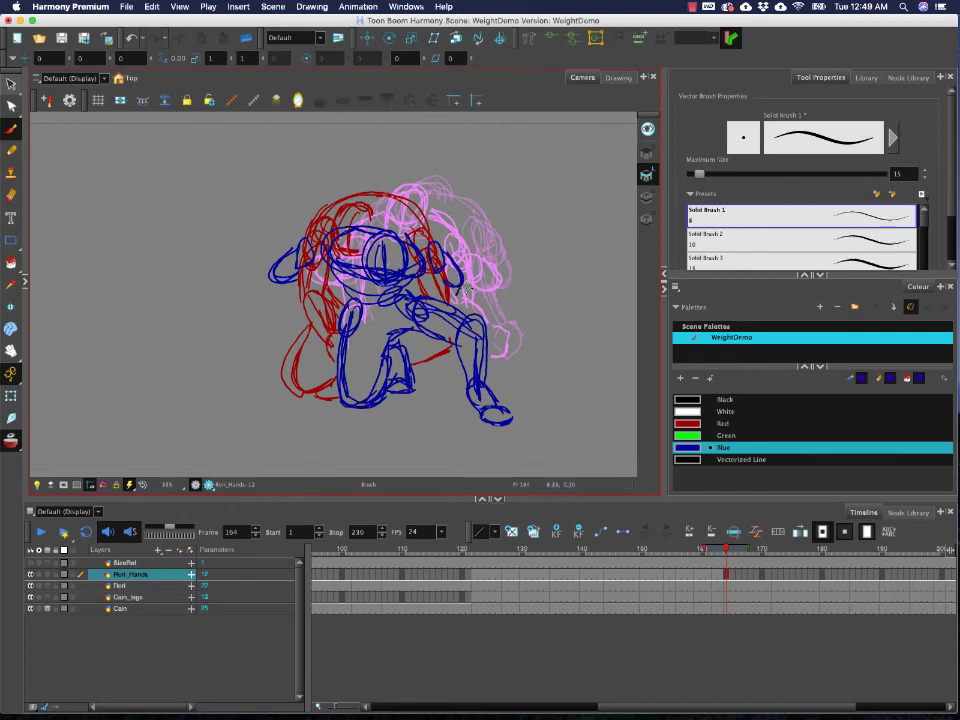
{"action": "left_click_drag", "start_coordinate": [726, 548], "coordinate": [727, 555]}
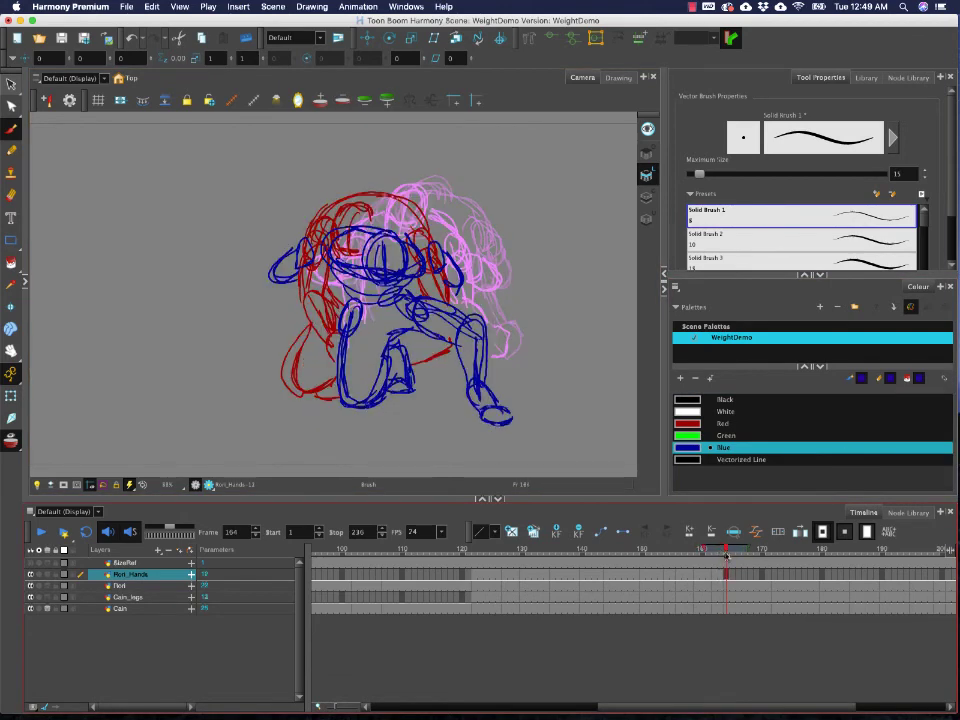
{"action": "left_click_drag", "start_coordinate": [282, 262], "coordinate": [285, 268]}
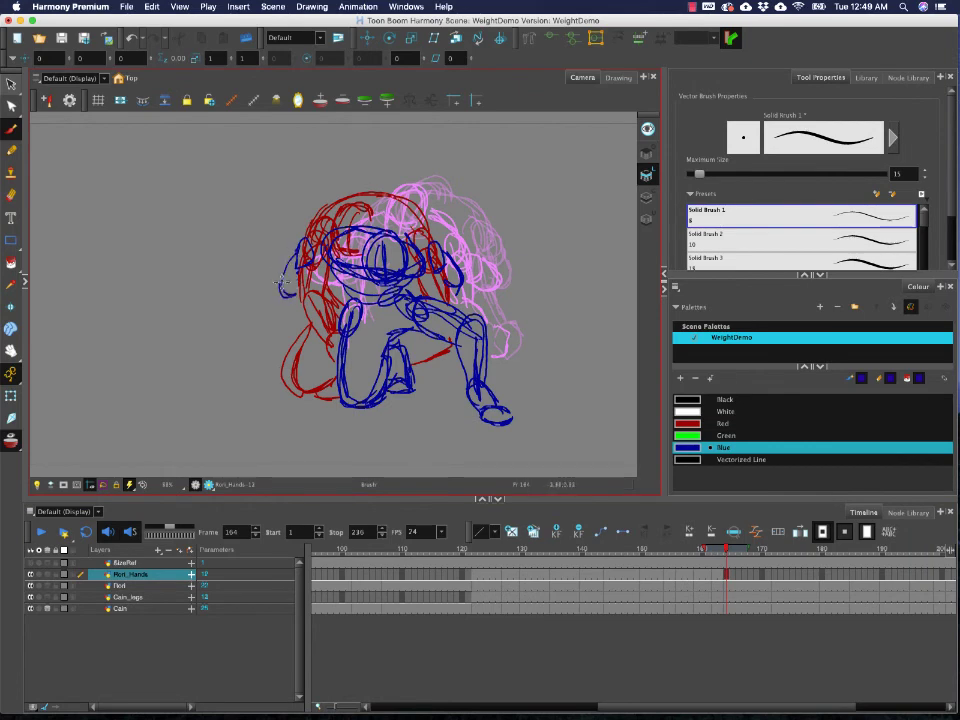
{"action": "mouse_move", "coordinate": [726, 550]}
{"action": "left_mouse_down"}
{"action": "mouse_move", "coordinate": [692, 550]}
{"action": "mouse_move", "coordinate": [739, 553]}
{"action": "mouse_move", "coordinate": [725, 561]}
{"action": "left_mouse_up"}
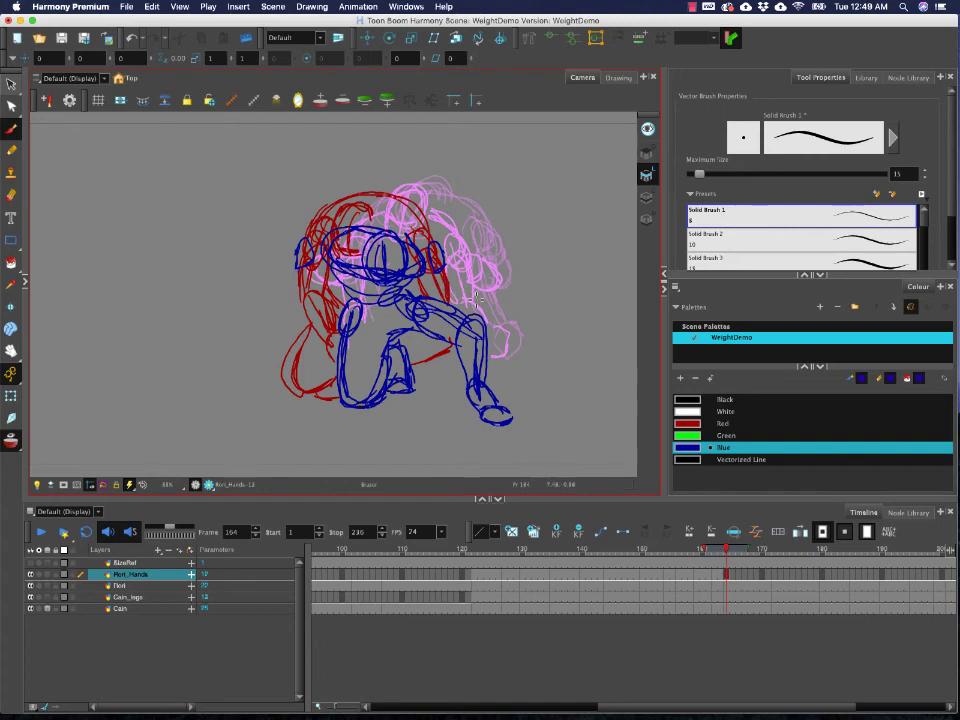
{"action": "left_click_drag", "start_coordinate": [444, 244], "coordinate": [444, 271]}
{"action": "mouse_move", "coordinate": [271, 270]}
{"action": "left_mouse_down"}
{"action": "mouse_move", "coordinate": [293, 241]}
{"action": "mouse_move", "coordinate": [289, 271]}
{"action": "left_mouse_up"}
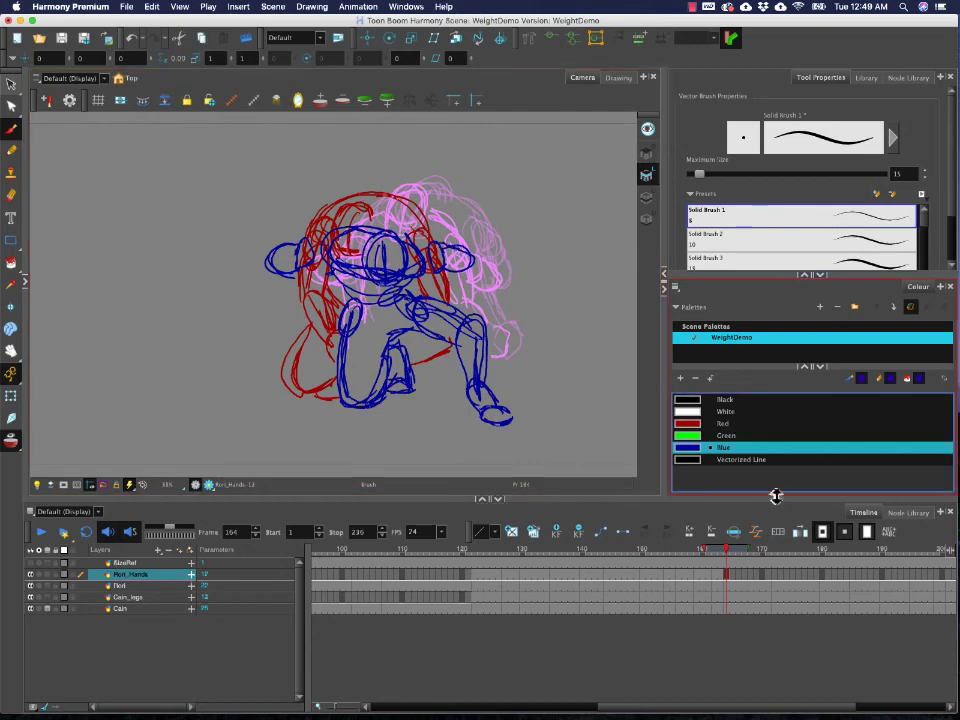
- On frames 172 and 180, draw the blue figure's gripping hands and bent forearms around the red figure's upper arms
{"action": "left_click", "coordinate": [775, 575]}
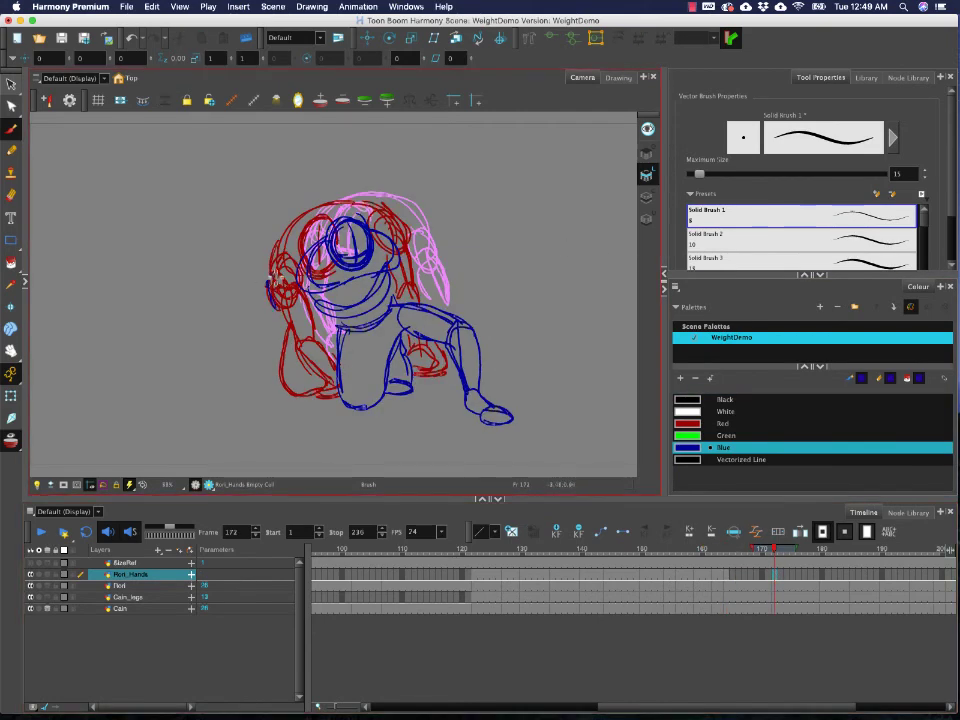
{"action": "mouse_move", "coordinate": [268, 291]}
{"action": "left_mouse_down"}
{"action": "mouse_move", "coordinate": [284, 311]}
{"action": "mouse_move", "coordinate": [261, 335]}
{"action": "mouse_move", "coordinate": [281, 326]}
{"action": "left_mouse_up"}
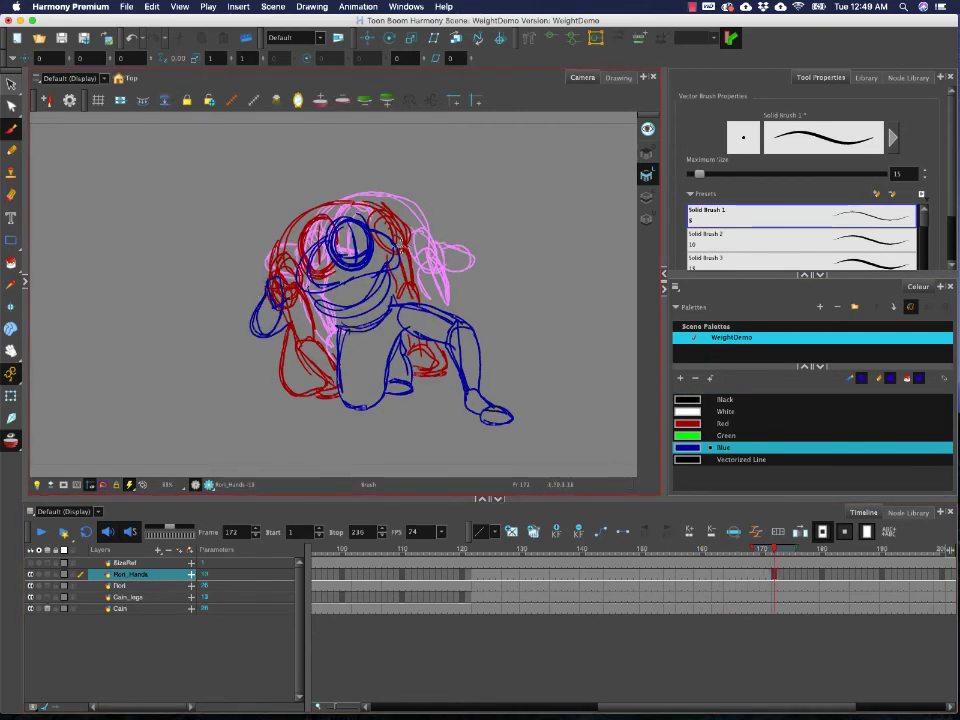
{"action": "mouse_move", "coordinate": [404, 231]}
{"action": "left_mouse_down"}
{"action": "mouse_move", "coordinate": [429, 265]}
{"action": "mouse_move", "coordinate": [331, 242]}
{"action": "mouse_move", "coordinate": [435, 274]}
{"action": "left_mouse_up"}
{"action": "left_click_drag", "start_coordinate": [411, 260], "coordinate": [439, 270]}
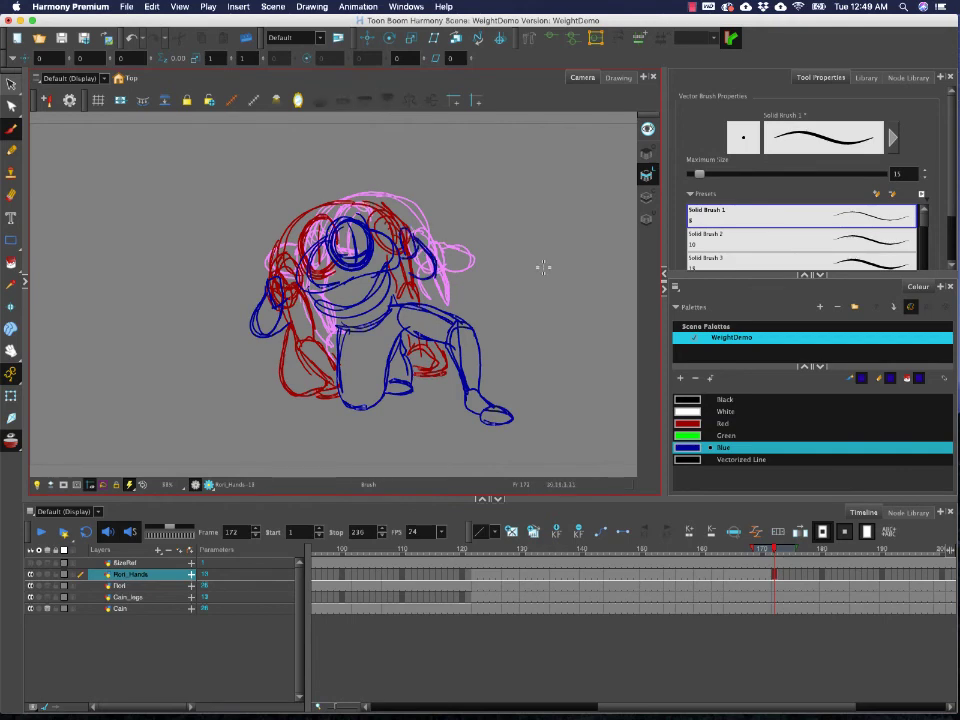
{"action": "left_click", "coordinate": [823, 577]}
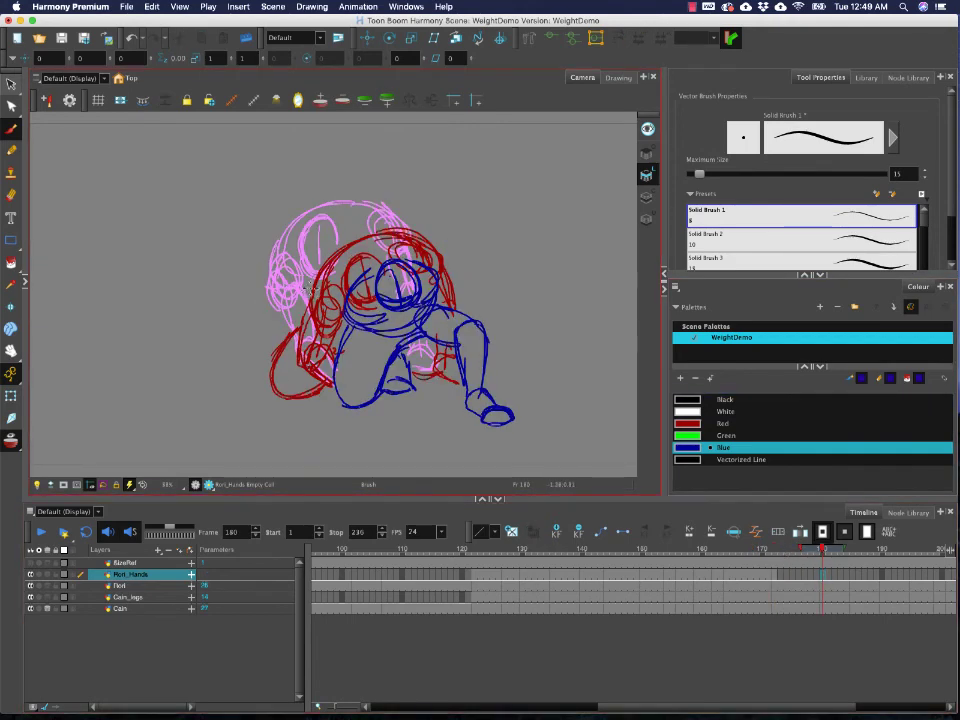
{"action": "mouse_move", "coordinate": [436, 262]}
{"action": "left_mouse_down"}
{"action": "mouse_move", "coordinate": [464, 275]}
{"action": "mouse_move", "coordinate": [446, 302]}
{"action": "left_mouse_up"}
{"action": "left_click_drag", "start_coordinate": [306, 296], "coordinate": [294, 318]}
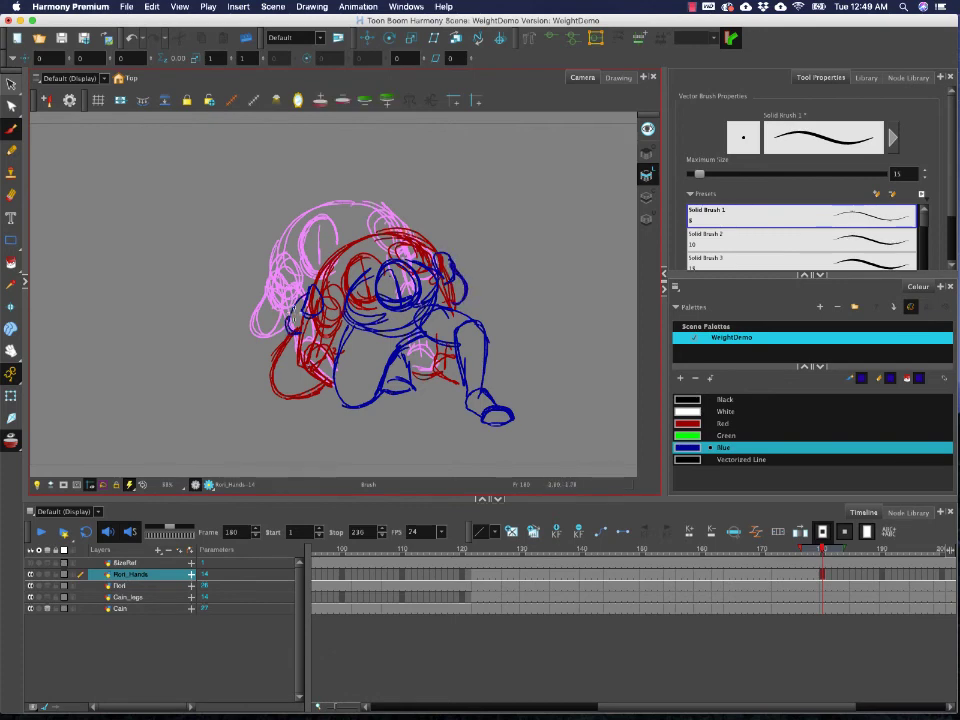
- On frames 185 and 190, sketch both blue hands holding the red arms, with the forearms hanging outside them
{"action": "left_click", "coordinate": [851, 575]}
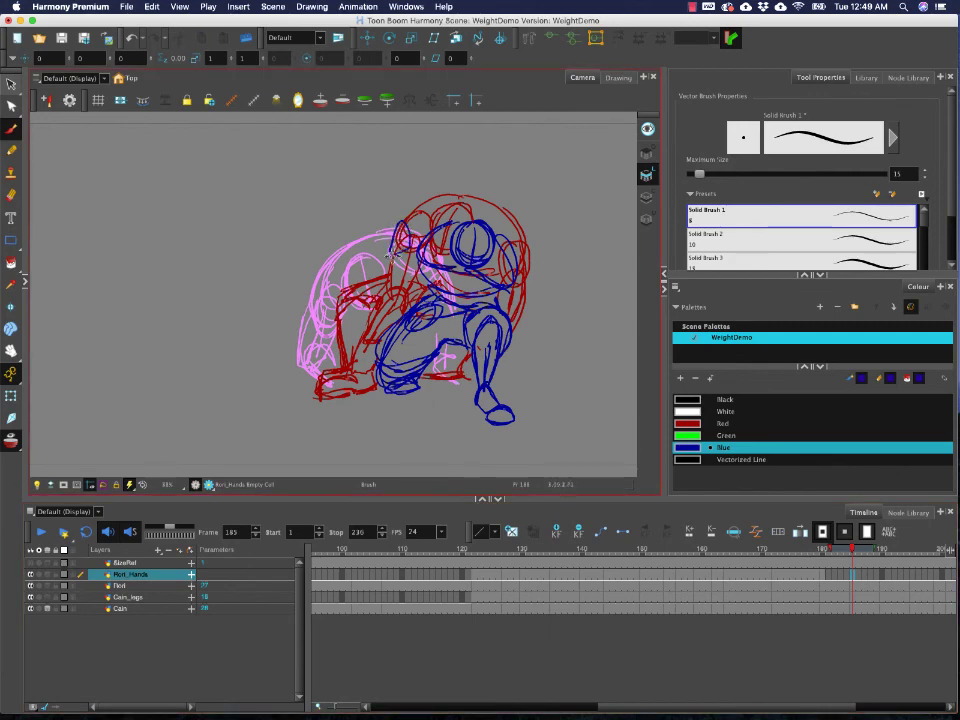
{"action": "left_click_drag", "start_coordinate": [511, 244], "coordinate": [541, 312]}
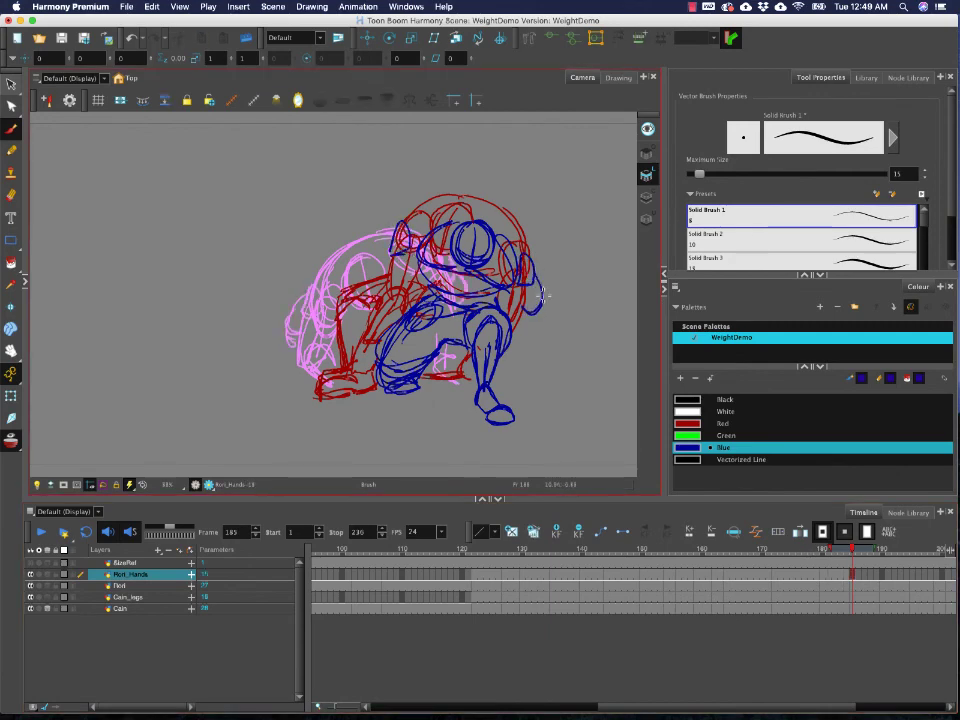
{"action": "left_click", "coordinate": [881, 576]}
{"action": "mouse_move", "coordinate": [412, 226]}
{"action": "left_mouse_down"}
{"action": "mouse_move", "coordinate": [426, 210]}
{"action": "mouse_move", "coordinate": [396, 263]}
{"action": "mouse_move", "coordinate": [388, 253]}
{"action": "left_mouse_up"}
{"action": "mouse_move", "coordinate": [528, 238]}
{"action": "left_mouse_down"}
{"action": "mouse_move", "coordinate": [547, 295]}
{"action": "mouse_move", "coordinate": [531, 290]}
{"action": "left_mouse_up"}
- Add the blue figure's gripping hands and bent forearms to the poses on frames 195 and 199
{"action": "left_click_drag", "start_coordinate": [611, 708], "coordinate": [750, 708]}
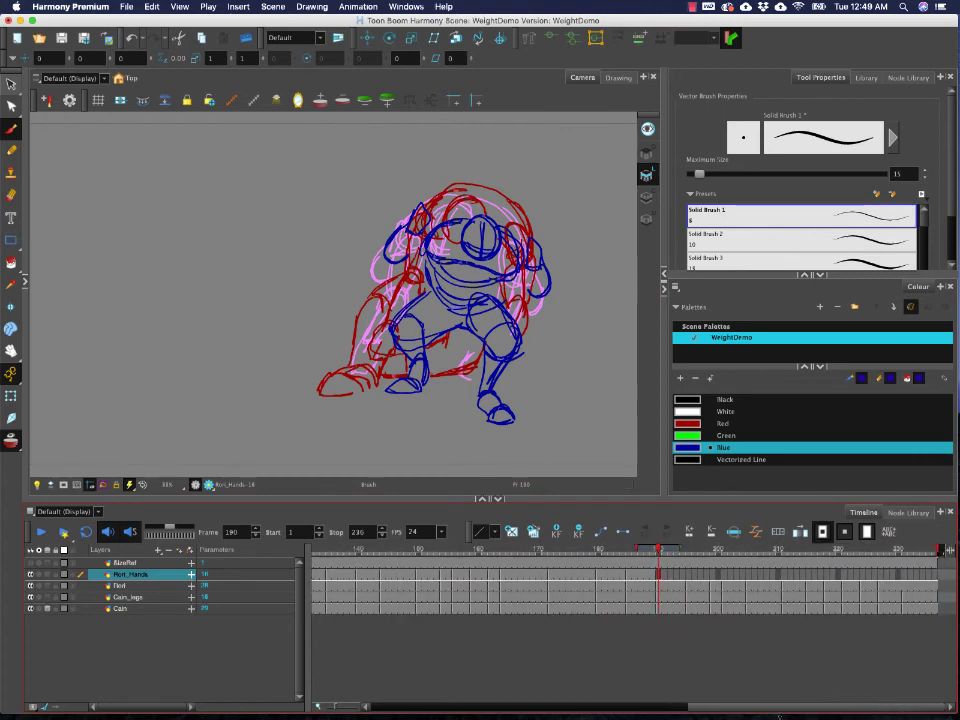
{"action": "left_click", "coordinate": [688, 575]}
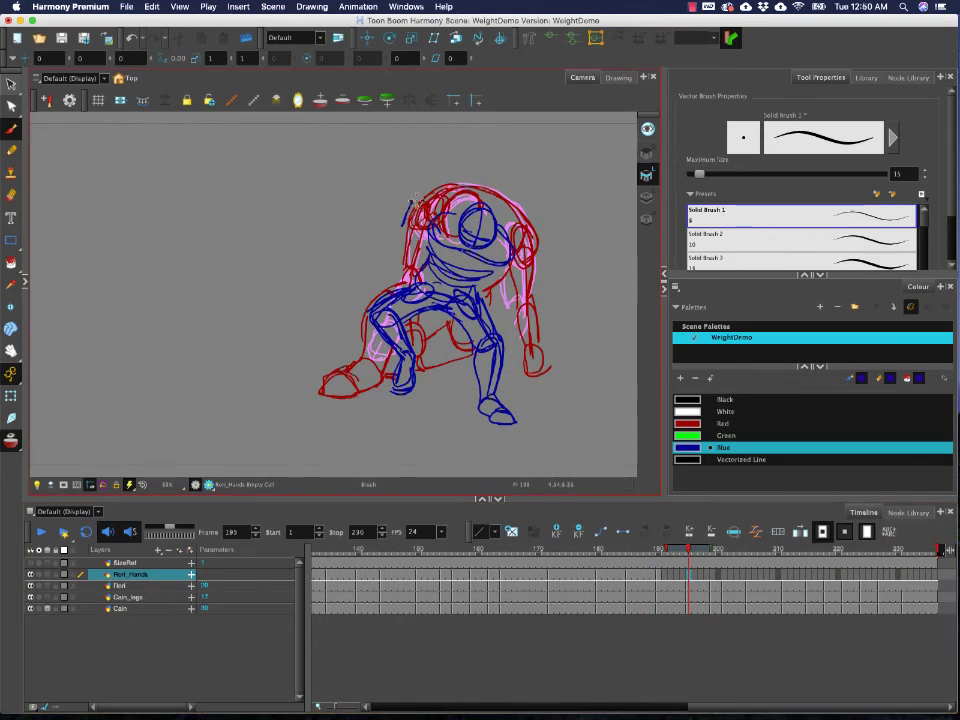
{"action": "mouse_move", "coordinate": [414, 201]}
{"action": "left_mouse_down"}
{"action": "mouse_move", "coordinate": [423, 226]}
{"action": "mouse_move", "coordinate": [388, 248]}
{"action": "mouse_move", "coordinate": [406, 259]}
{"action": "left_mouse_up"}
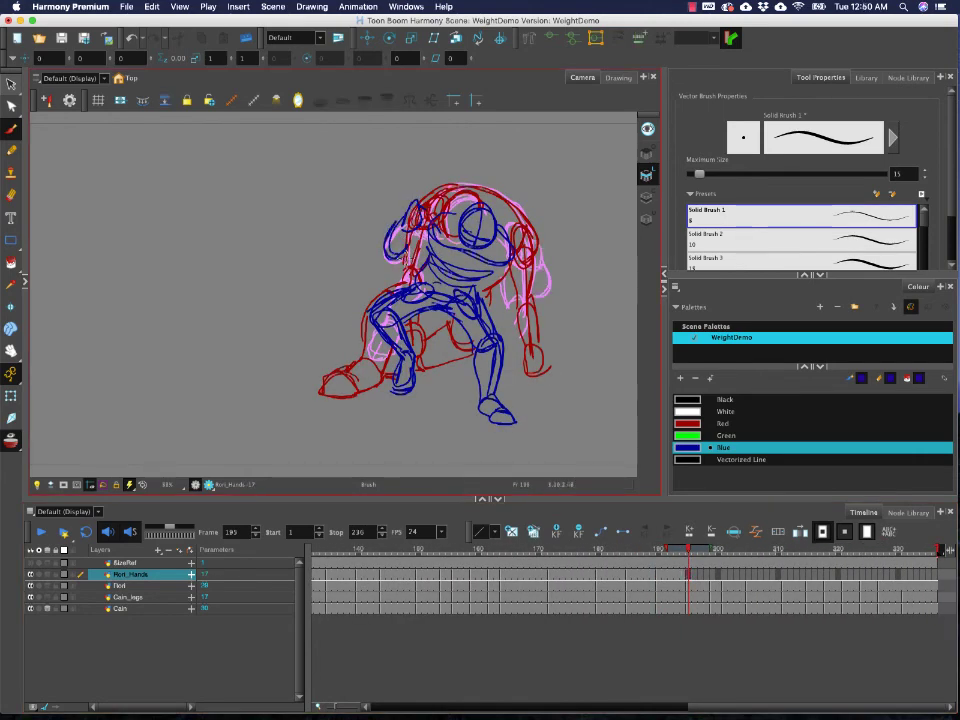
{"action": "left_click_drag", "start_coordinate": [531, 236], "coordinate": [541, 262]}
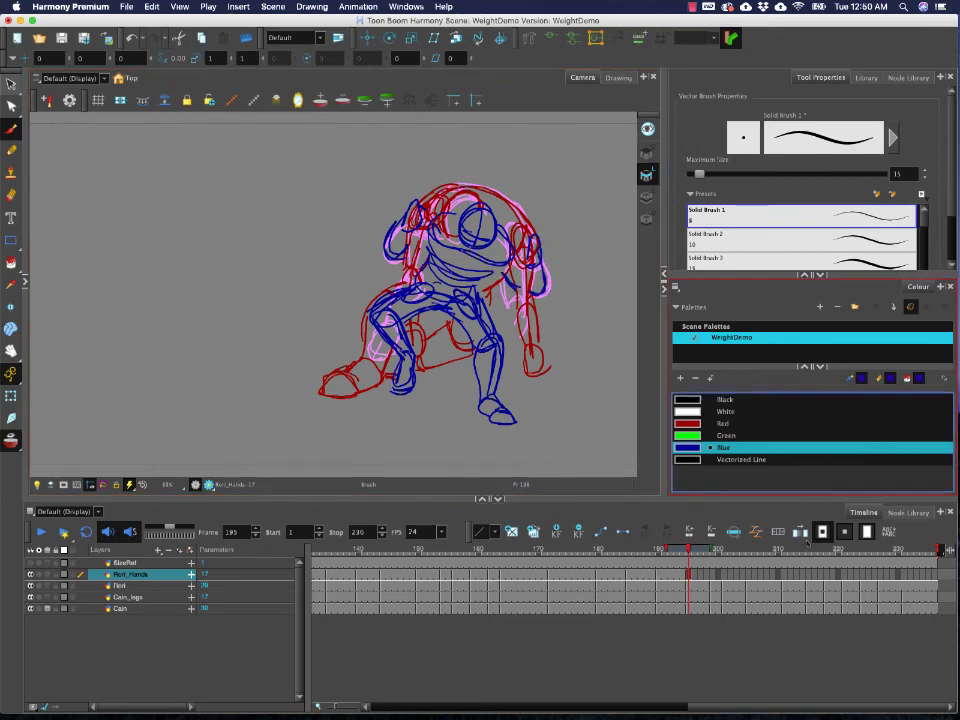
{"action": "left_click", "coordinate": [695, 551]}
{"action": "left_click_drag", "start_coordinate": [695, 551], "coordinate": [712, 552]}
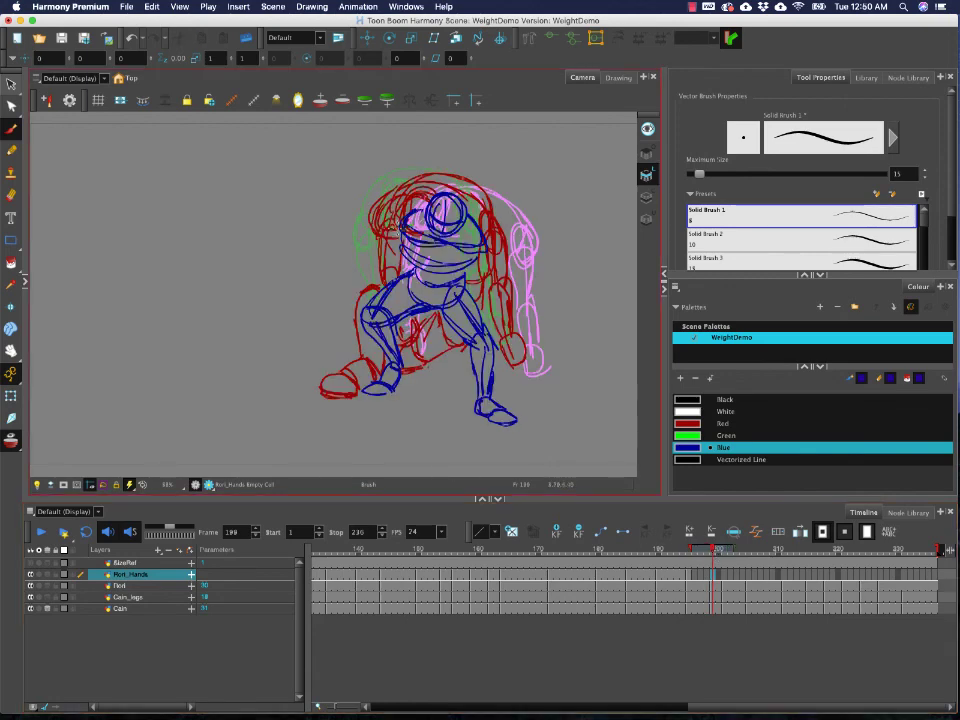
{"action": "left_click_drag", "start_coordinate": [369, 233], "coordinate": [386, 238]}
{"action": "mouse_move", "coordinate": [491, 222]}
{"action": "left_mouse_down"}
{"action": "mouse_move", "coordinate": [504, 222]}
{"action": "mouse_move", "coordinate": [507, 243]}
{"action": "left_mouse_up"}
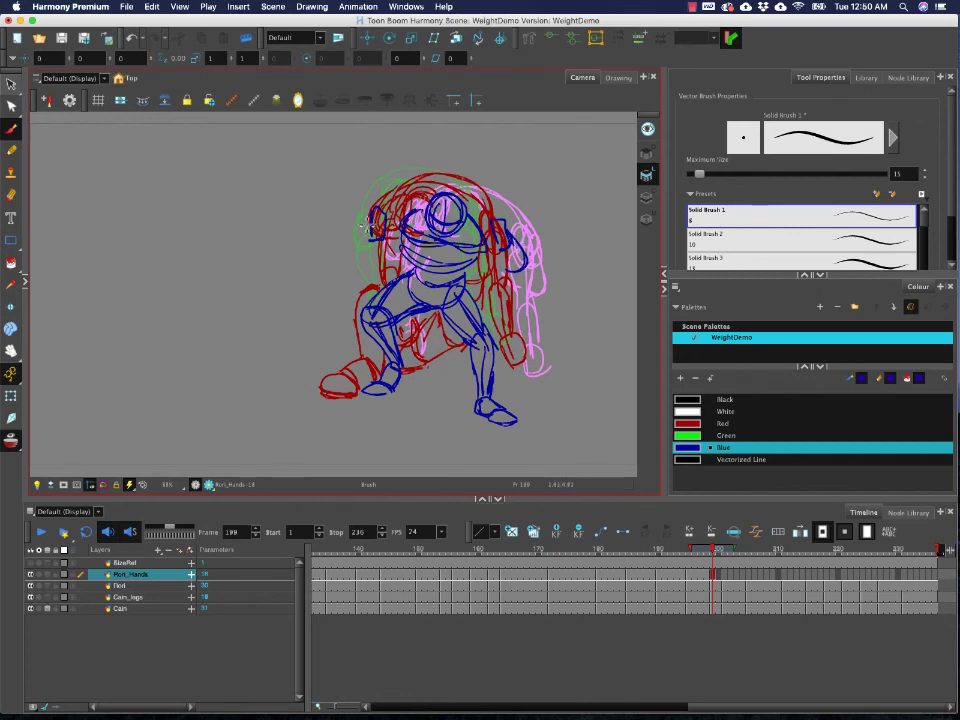
- On frame 201, draw the blue hands on the red upper arms and the forearms below them
{"action": "key", "text": "period"}
{"action": "key", "text": "period"}
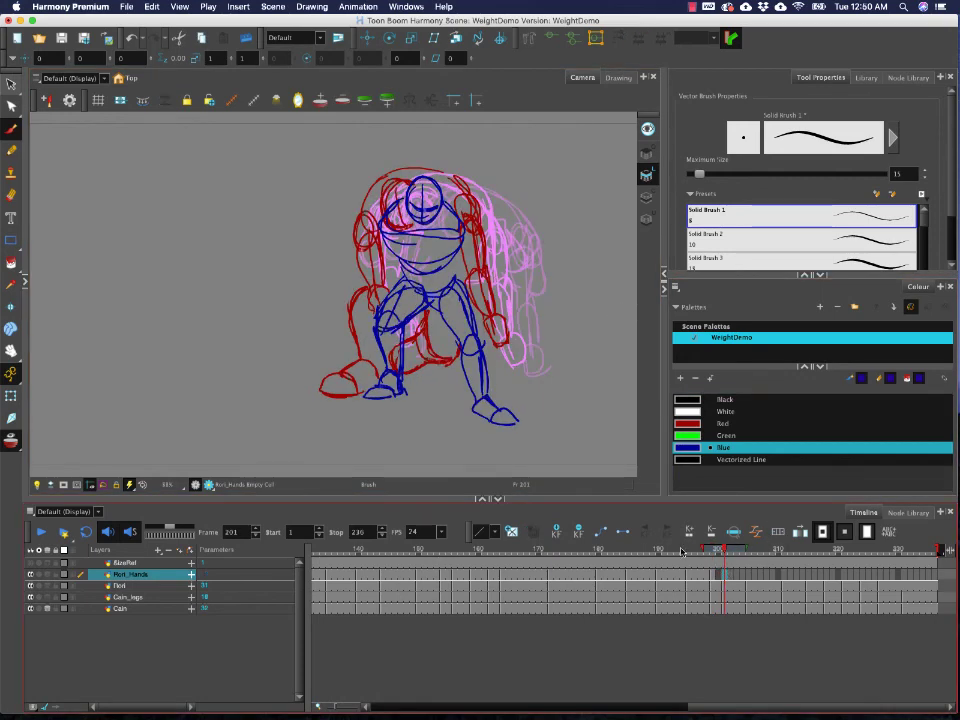
{"action": "mouse_move", "coordinate": [362, 239]}
{"action": "left_mouse_down"}
{"action": "mouse_move", "coordinate": [346, 276]}
{"action": "mouse_move", "coordinate": [361, 267]}
{"action": "left_mouse_up"}
{"action": "mouse_move", "coordinate": [472, 205]}
{"action": "left_mouse_down"}
{"action": "mouse_move", "coordinate": [476, 238]}
{"action": "mouse_move", "coordinate": [496, 263]}
{"action": "left_mouse_up"}
- On frame 205, draw both blue hands over the red upper arms and add the two forearms hanging down from them
{"action": "key", "text": "period"}
{"action": "key", "text": "period"}
{"action": "key", "text": "period"}
{"action": "key", "text": "period"}
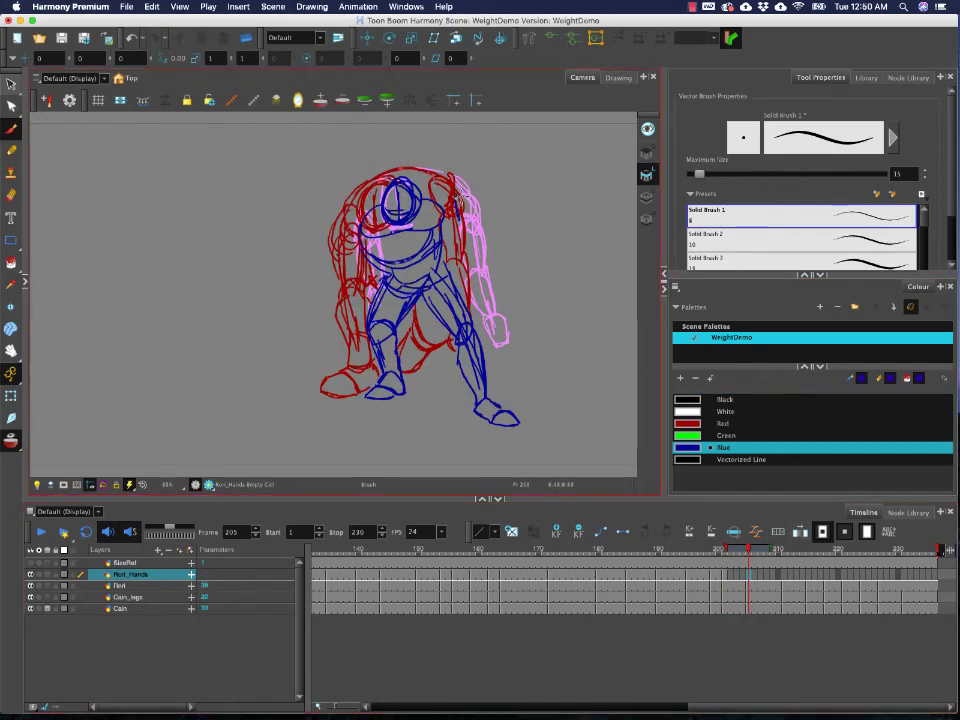
{"action": "left_click_drag", "start_coordinate": [457, 195], "coordinate": [467, 200]}
{"action": "left_click_drag", "start_coordinate": [337, 224], "coordinate": [336, 282]}
{"action": "left_click_drag", "start_coordinate": [473, 208], "coordinate": [467, 251]}
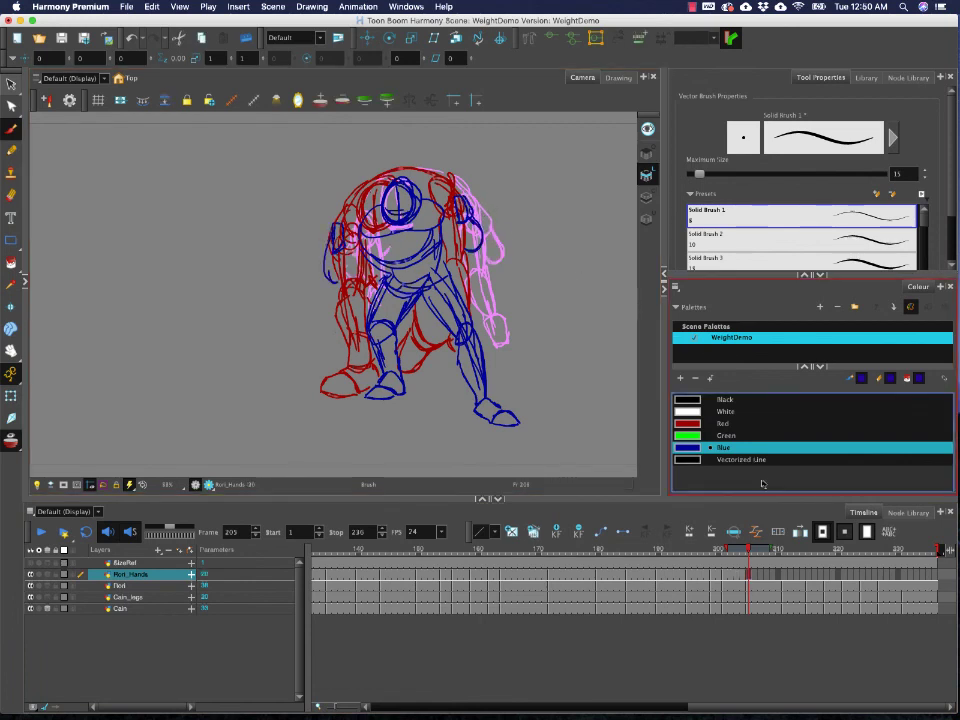
- On frames 211 and 215, draw the blue gripping hands and the forearms angled down outside the red arms
{"action": "left_click", "coordinate": [783, 574]}
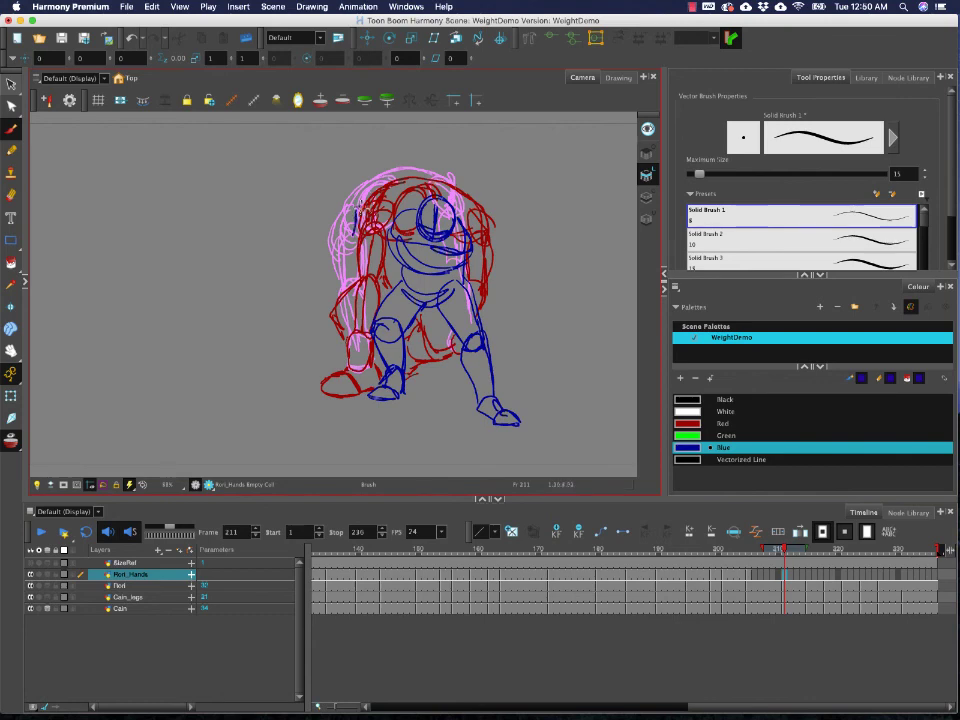
{"action": "mouse_move", "coordinate": [358, 207]}
{"action": "left_mouse_down"}
{"action": "mouse_move", "coordinate": [367, 231]}
{"action": "mouse_move", "coordinate": [341, 265]}
{"action": "left_mouse_up"}
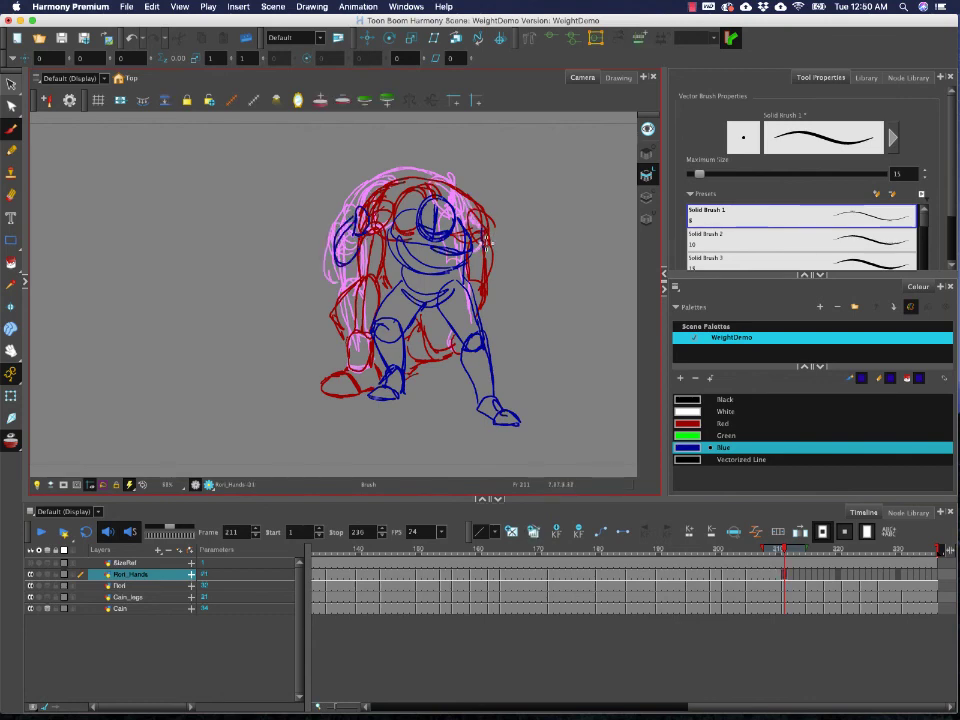
{"action": "left_click_drag", "start_coordinate": [498, 234], "coordinate": [489, 277]}
{"action": "left_click", "coordinate": [808, 574]}
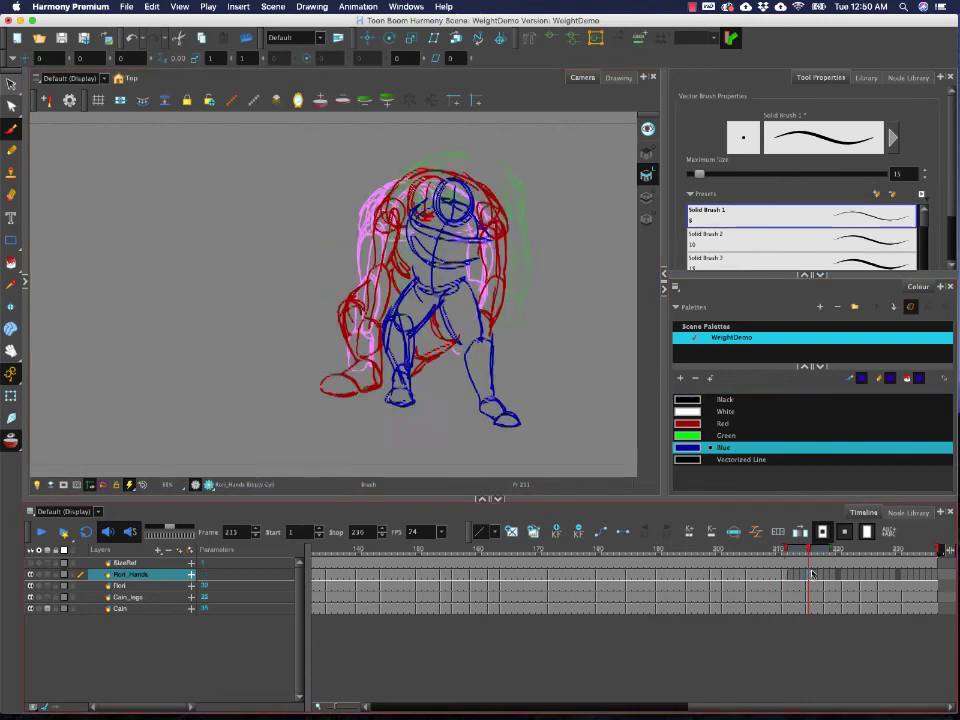
{"action": "mouse_move", "coordinate": [375, 201]}
{"action": "left_mouse_down"}
{"action": "mouse_move", "coordinate": [499, 215]}
{"action": "mouse_move", "coordinate": [509, 240]}
{"action": "mouse_move", "coordinate": [505, 212]}
{"action": "mouse_move", "coordinate": [363, 253]}
{"action": "left_mouse_up"}
{"action": "left_click_drag", "start_coordinate": [514, 222], "coordinate": [500, 270]}
- On frame 218, draw the blue gripping hands and forearms, and redraw the left-hand forearm closer to the red arm
{"action": "key", "text": "period"}
{"action": "key", "text": "period"}
{"action": "key", "text": "period"}
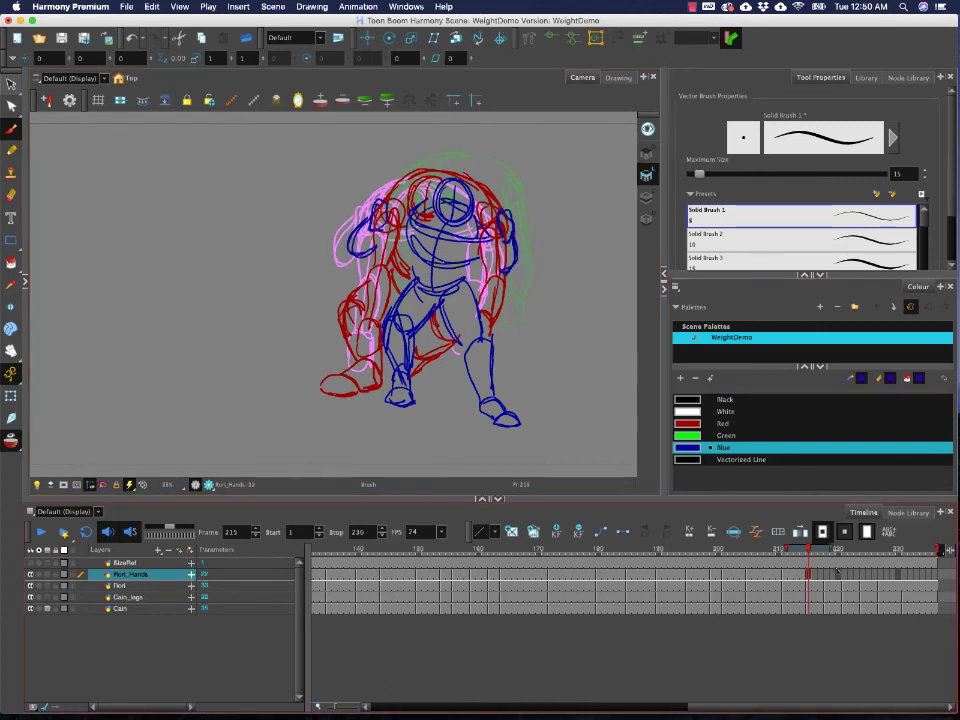
{"action": "mouse_move", "coordinate": [391, 186]}
{"action": "left_mouse_down"}
{"action": "mouse_move", "coordinate": [404, 198]}
{"action": "mouse_move", "coordinate": [377, 206]}
{"action": "left_mouse_up"}
{"action": "mouse_move", "coordinate": [518, 185]}
{"action": "left_mouse_down"}
{"action": "mouse_move", "coordinate": [514, 215]}
{"action": "mouse_move", "coordinate": [527, 232]}
{"action": "left_mouse_up"}
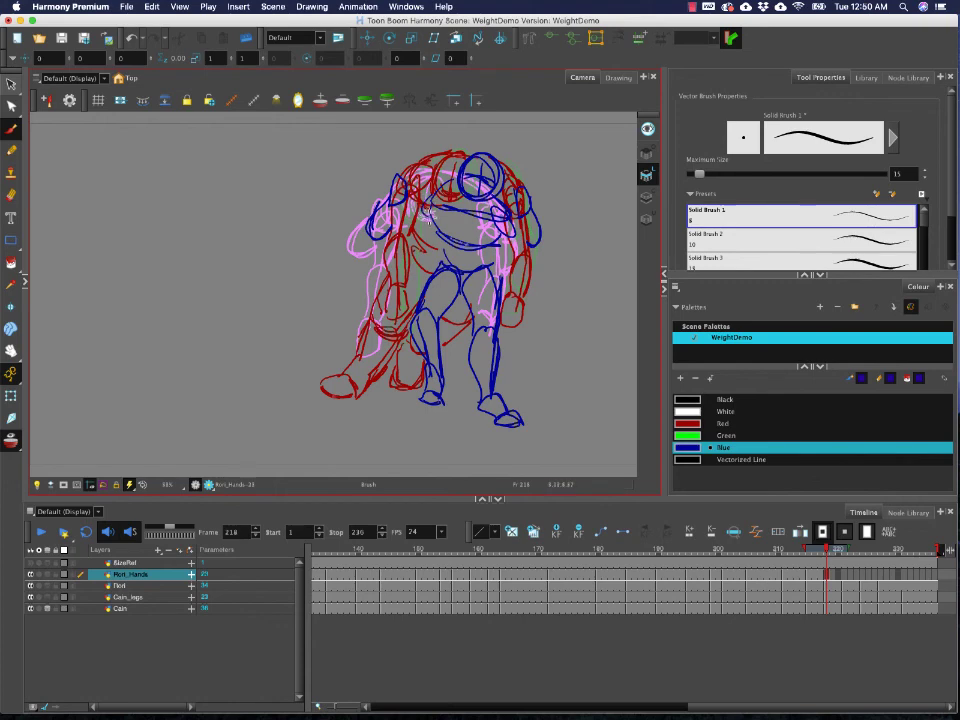
{"action": "left_click_drag", "start_coordinate": [388, 203], "coordinate": [376, 233]}
{"action": "left_click_drag", "start_coordinate": [384, 206], "coordinate": [375, 233]}
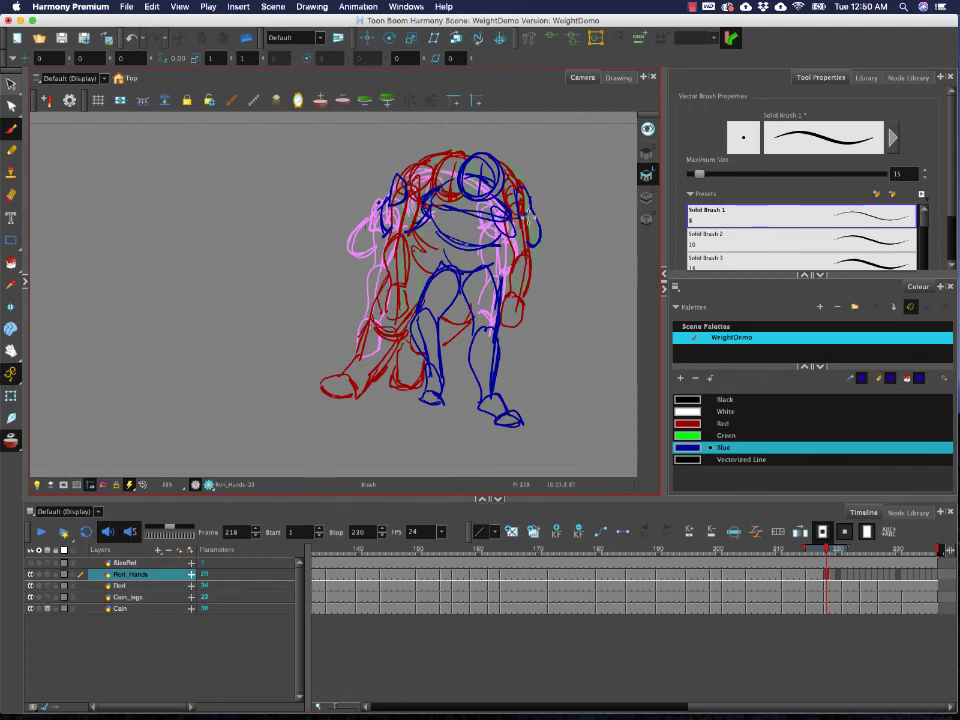
- On frame 221, draw both blue gripping hands, the bent right-hand forearm, and the left-hand forearm tucked inside the red arm
{"action": "key", "text": "period"}
{"action": "key", "text": "period"}
{"action": "key", "text": "period"}
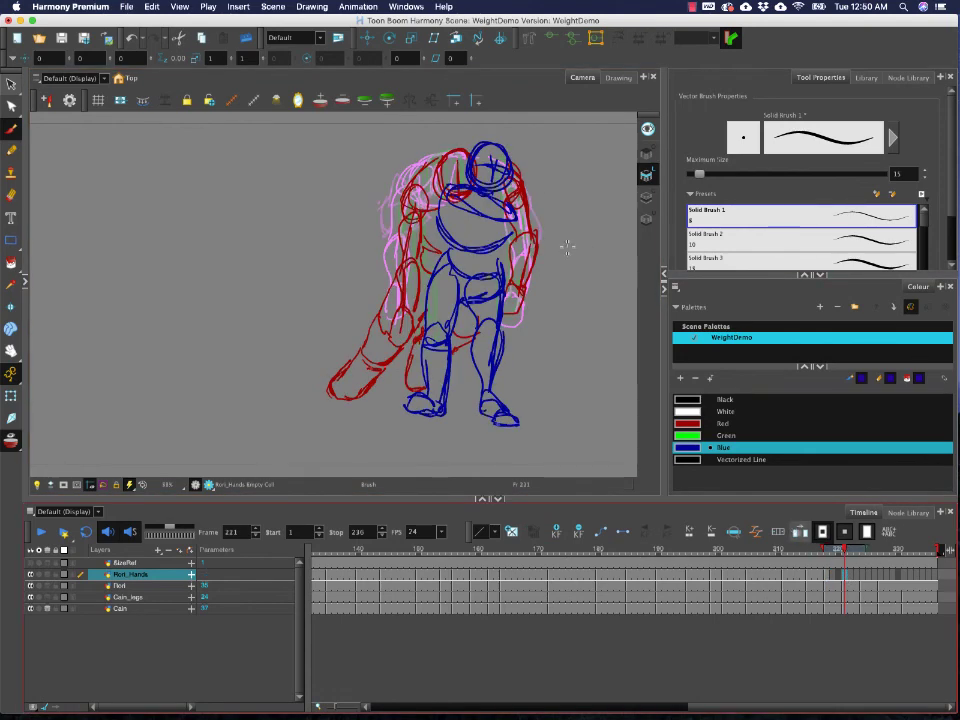
{"action": "mouse_move", "coordinate": [518, 170]}
{"action": "left_mouse_down"}
{"action": "mouse_move", "coordinate": [524, 197]}
{"action": "mouse_move", "coordinate": [541, 210]}
{"action": "mouse_move", "coordinate": [534, 223]}
{"action": "left_mouse_up"}
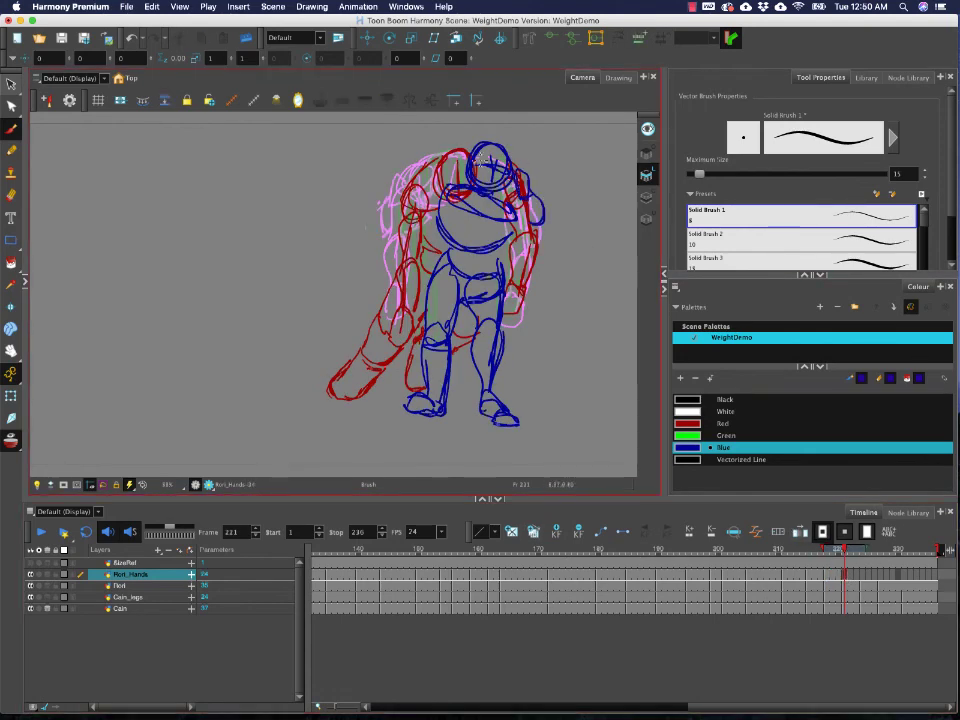
{"action": "left_click_drag", "start_coordinate": [423, 222], "coordinate": [427, 240]}
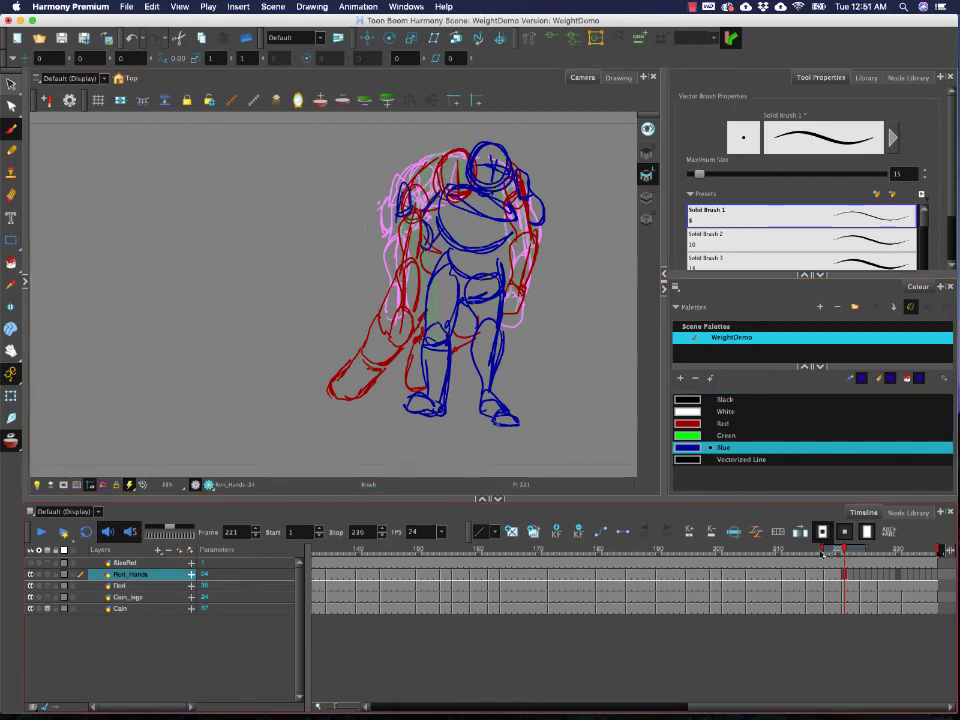
- On frame 225, sketch the blue hands gripping the red upper arms and add the forearms of the standing figure
{"action": "left_click", "coordinate": [868, 576]}
{"action": "left_click_drag", "start_coordinate": [407, 190], "coordinate": [404, 225]}
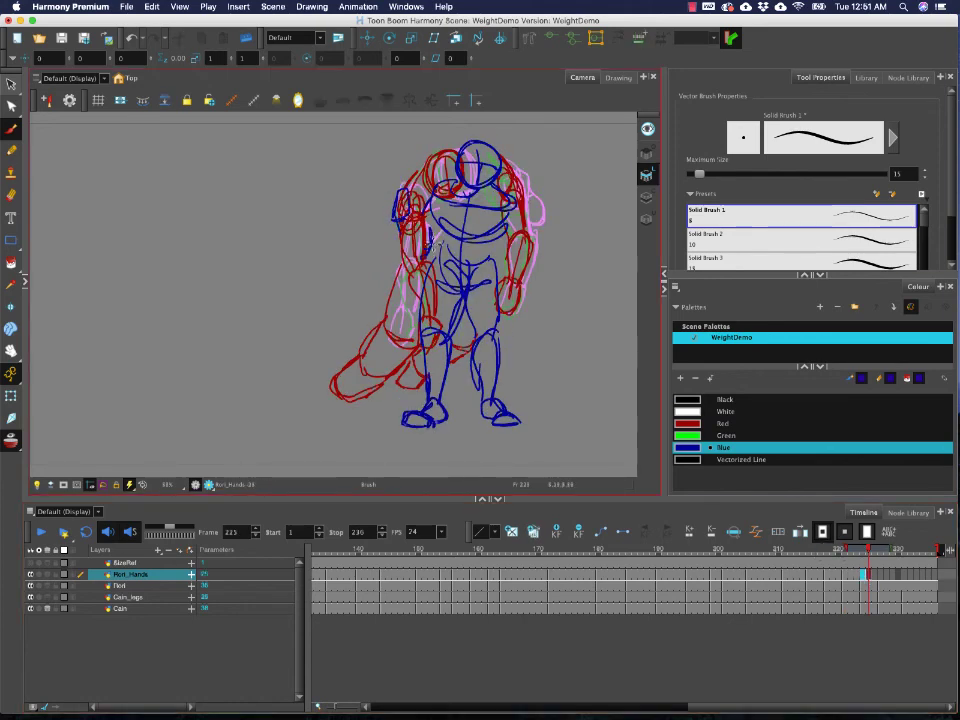
{"action": "left_click_drag", "start_coordinate": [519, 184], "coordinate": [538, 231]}
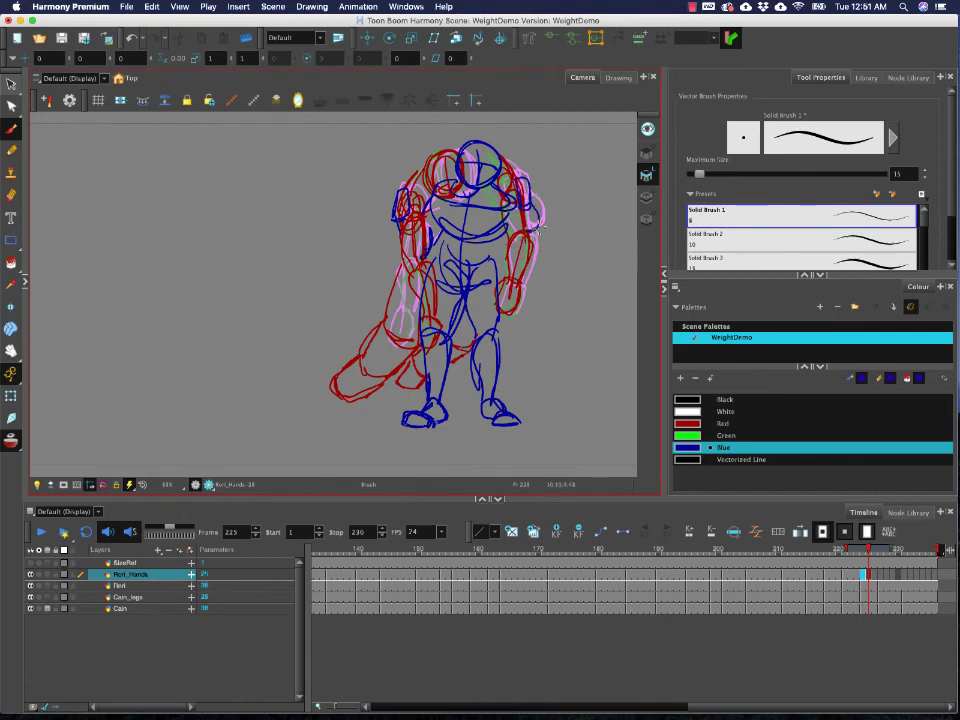
- On frame 227 of Rori_Hands, draw both blue gripping hands and the bent forearms outside the red upper arms
{"action": "key", "text": "period"}
{"action": "key", "text": "period"}
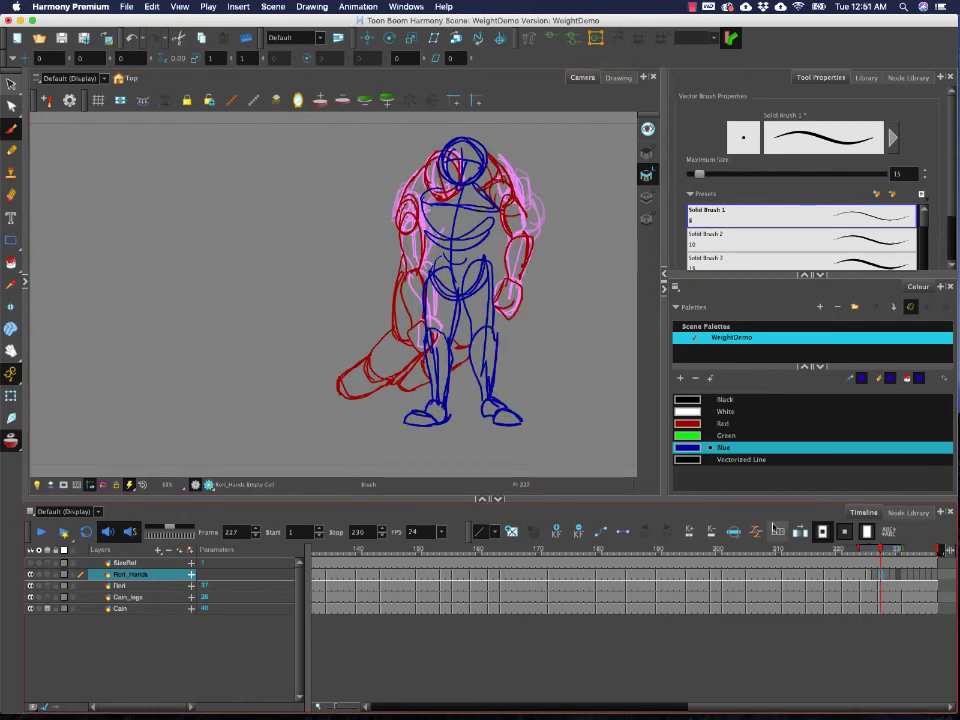
{"action": "left_click", "coordinate": [868, 577]}
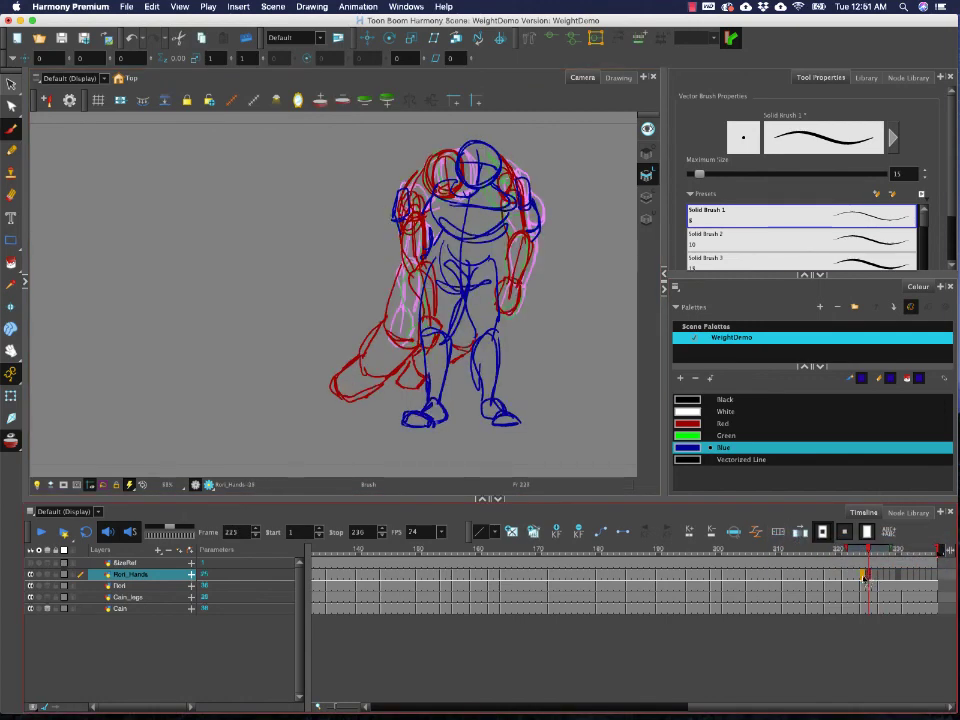
{"action": "key", "text": "comma"}
{"action": "left_click", "coordinate": [882, 577]}
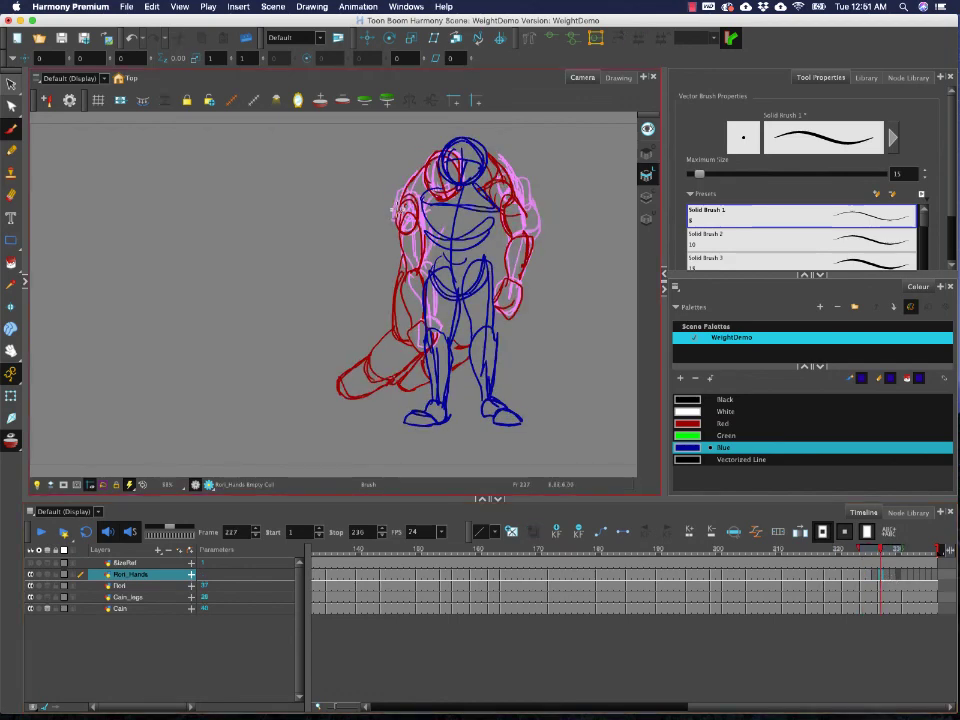
{"action": "left_click_drag", "start_coordinate": [392, 213], "coordinate": [404, 222]}
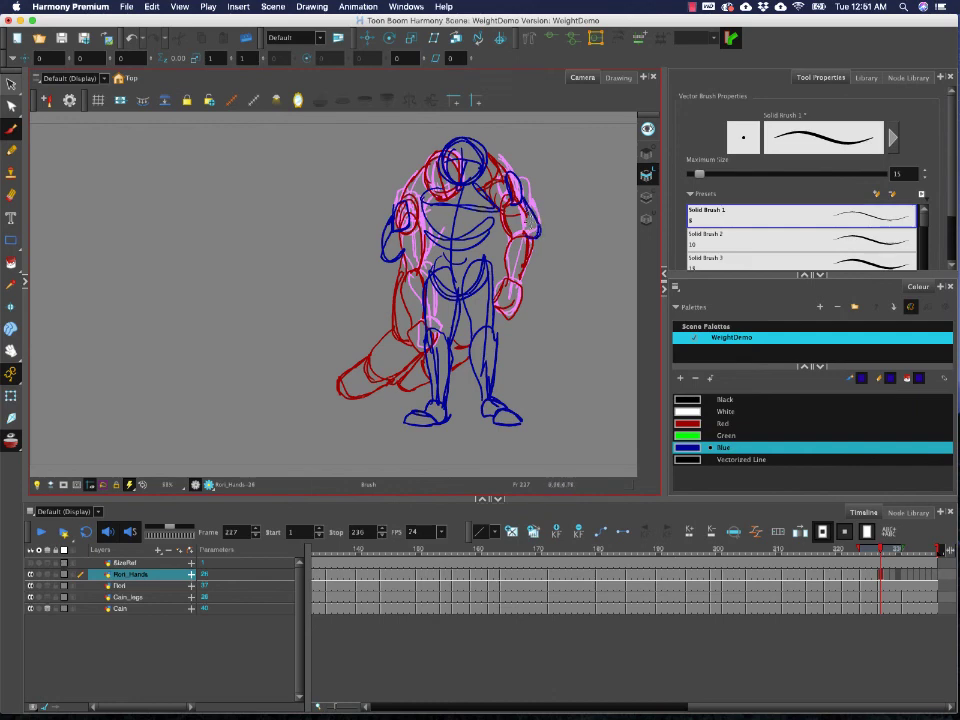
- Extend the exposure of the final Rori_Hands drawing to frame 236 and scrub back over the last frames
{"action": "left_click", "coordinate": [905, 579]}
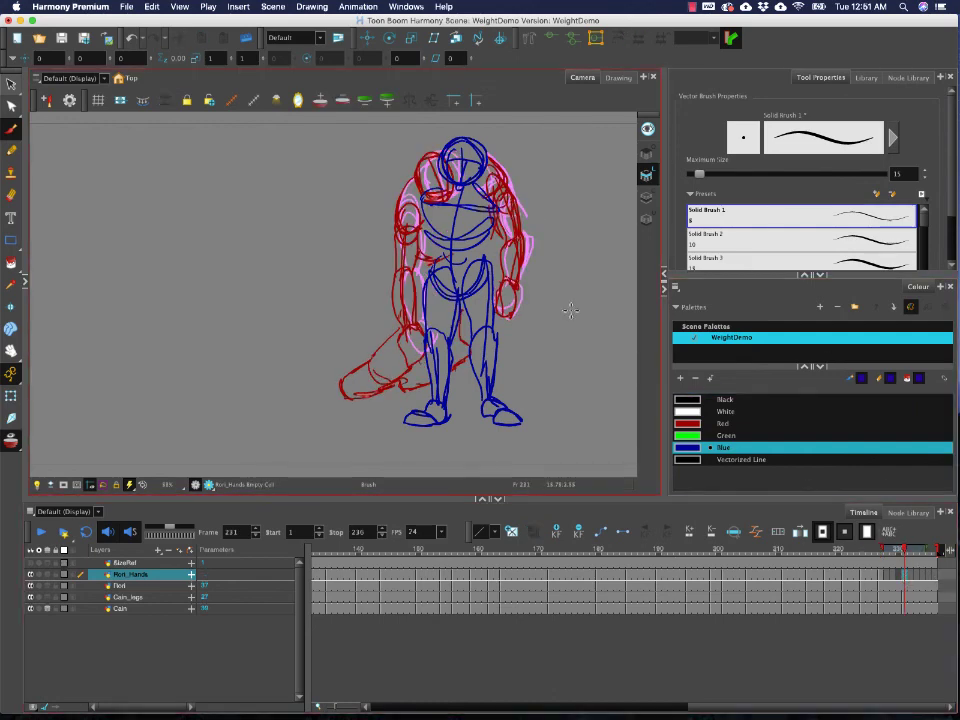
{"action": "left_click", "coordinate": [936, 577]}
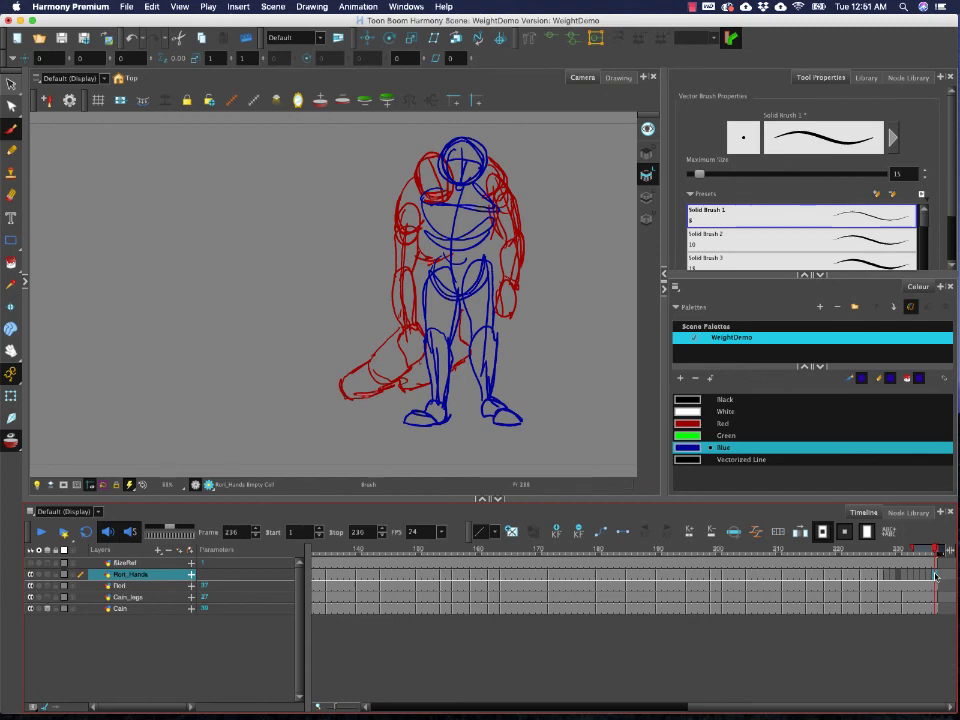
{"action": "key", "text": "F5"}
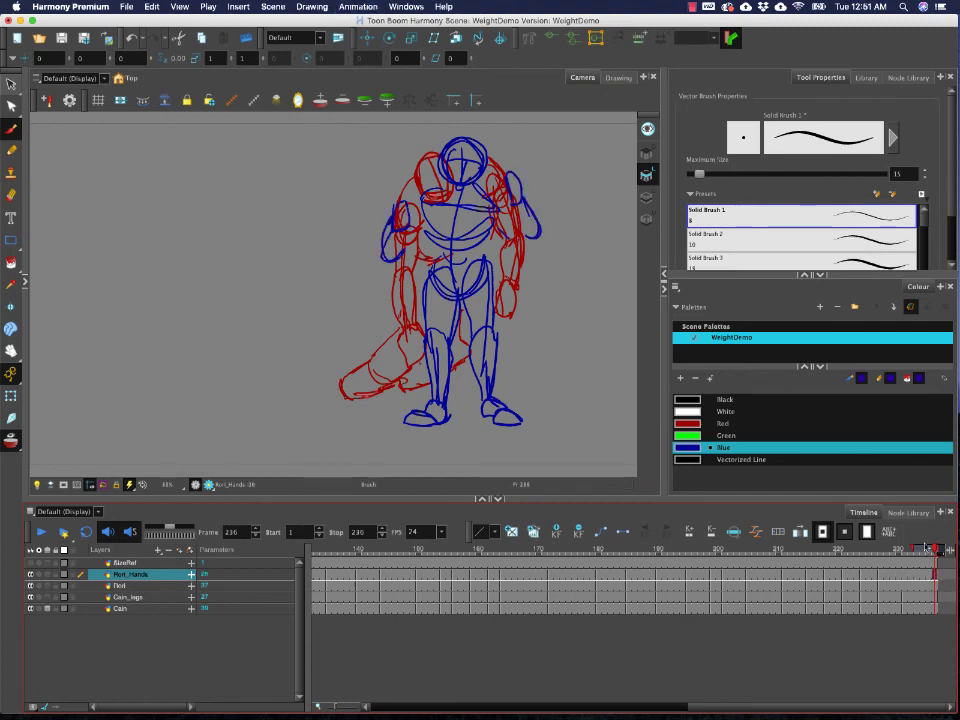
{"action": "left_click_drag", "start_coordinate": [927, 549], "coordinate": [900, 555]}
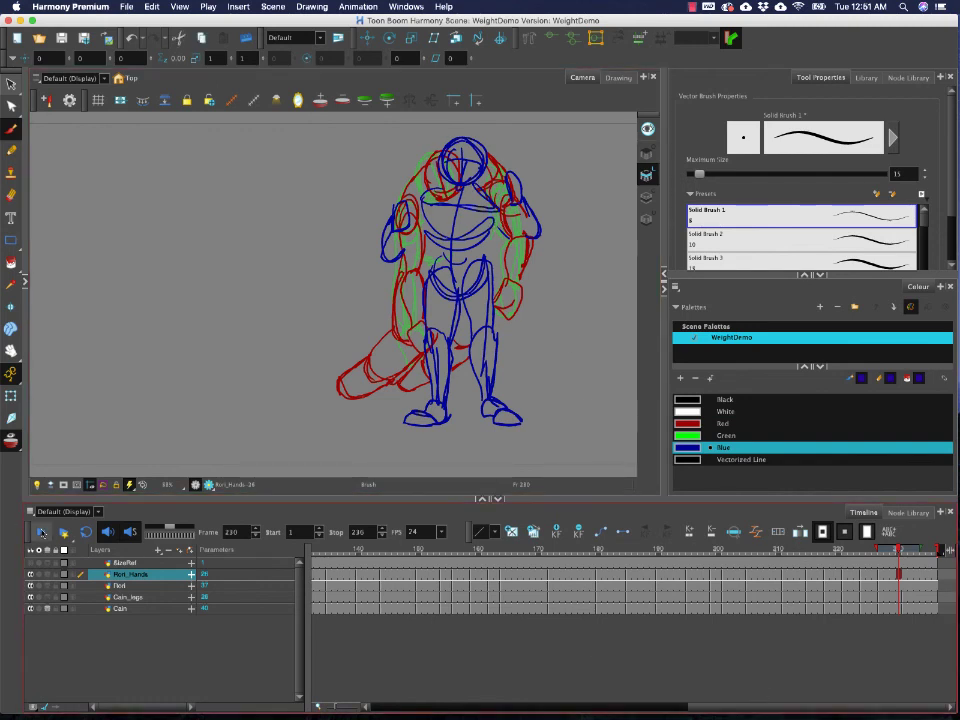
- Play the whole animation to review the lift, and scrub back to the hold around frame 113
{"action": "left_click", "coordinate": [40, 531]}
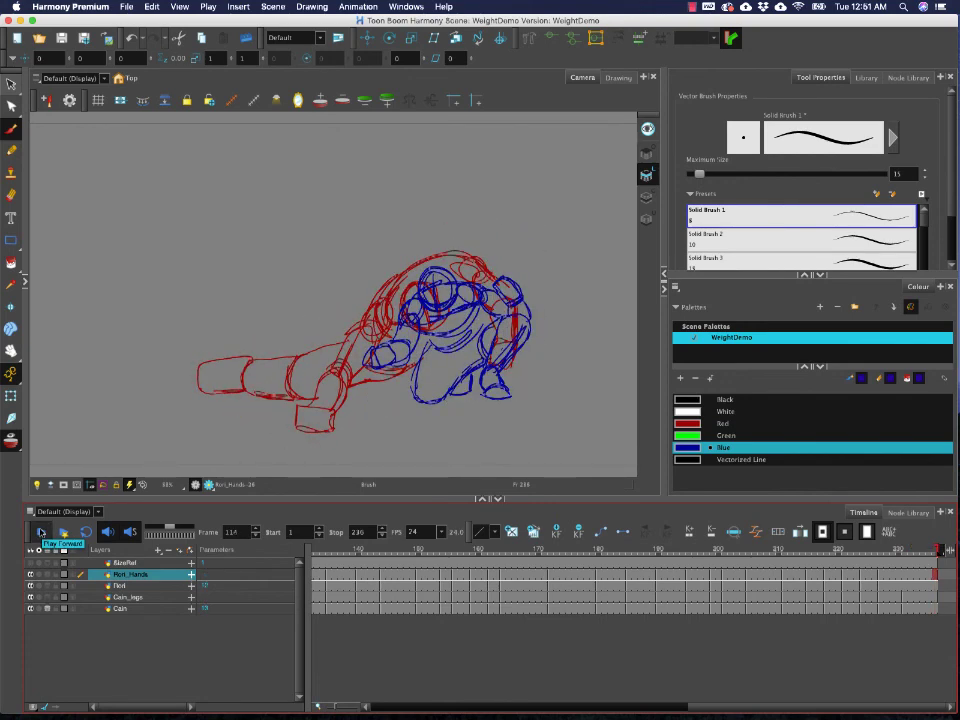
{"action": "left_click", "coordinate": [41, 532]}
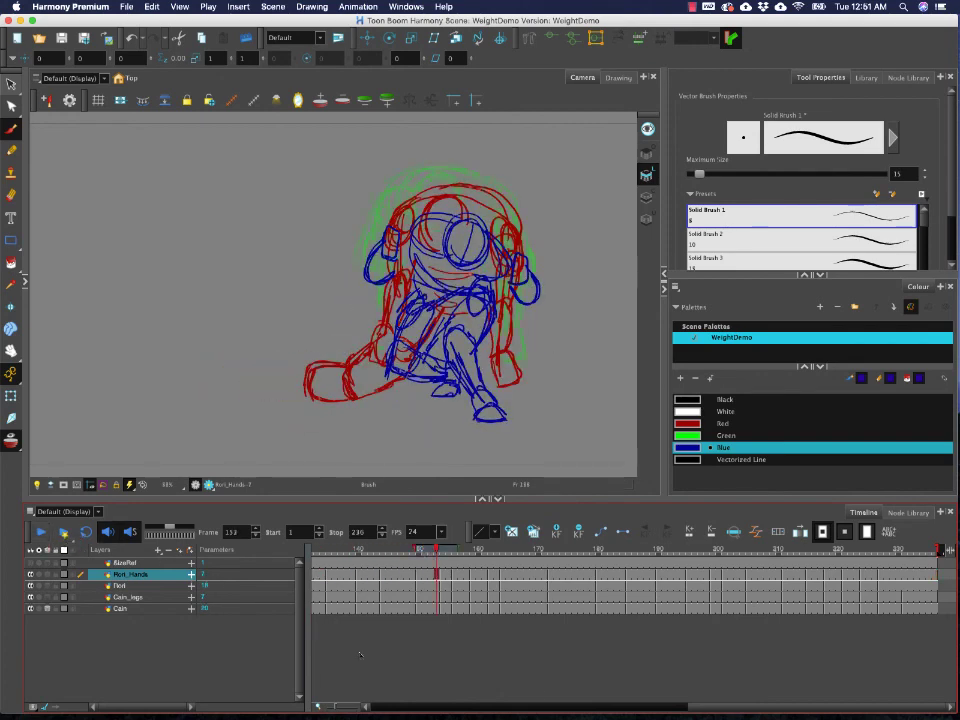
{"action": "left_click_drag", "start_coordinate": [708, 698], "coordinate": [628, 696]}
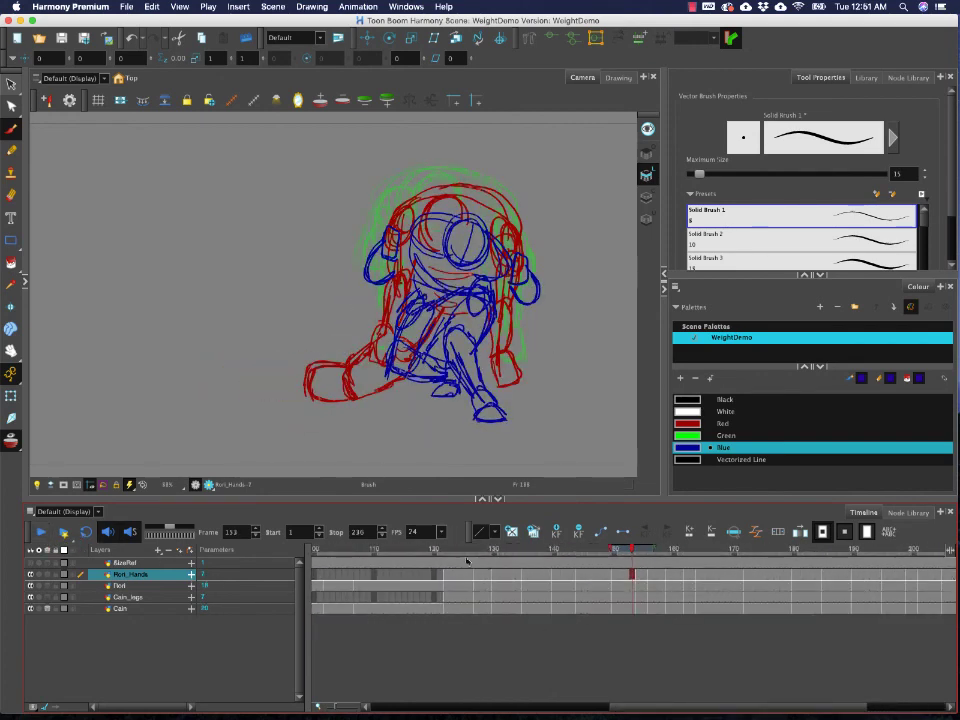
{"action": "mouse_move", "coordinate": [447, 551]}
{"action": "left_mouse_down"}
{"action": "mouse_move", "coordinate": [378, 551]}
{"action": "mouse_move", "coordinate": [450, 551]}
{"action": "mouse_move", "coordinate": [401, 551]}
{"action": "mouse_move", "coordinate": [395, 565]}
{"action": "left_mouse_up"}
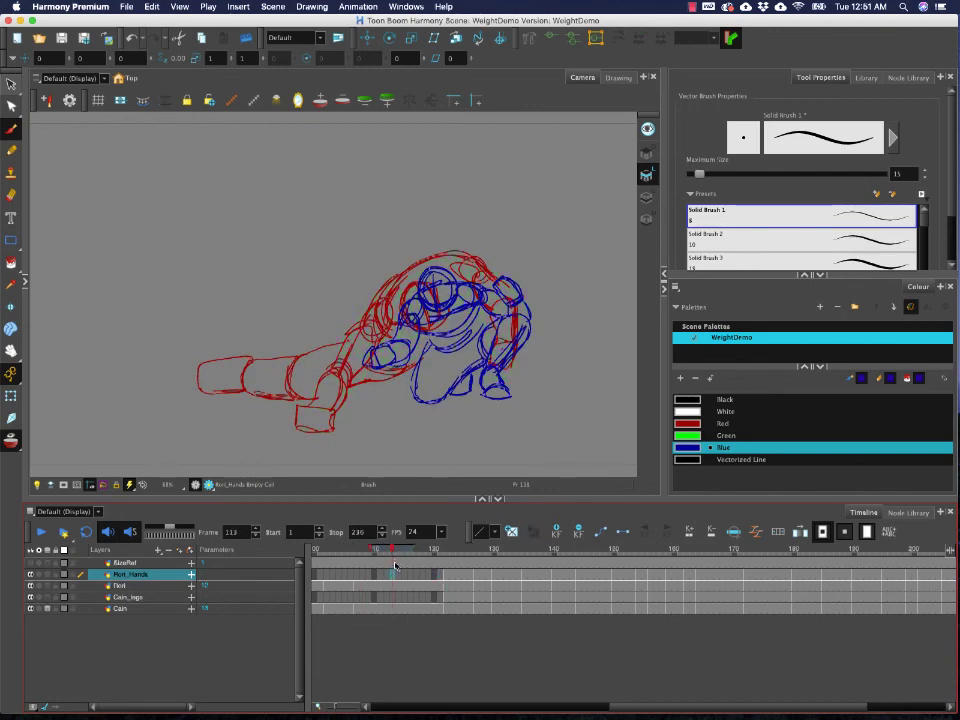
- Shorten the hold at frame 112 by nine frames across all layers, from SizeRef to Cain
{"action": "left_click", "coordinate": [394, 564]}
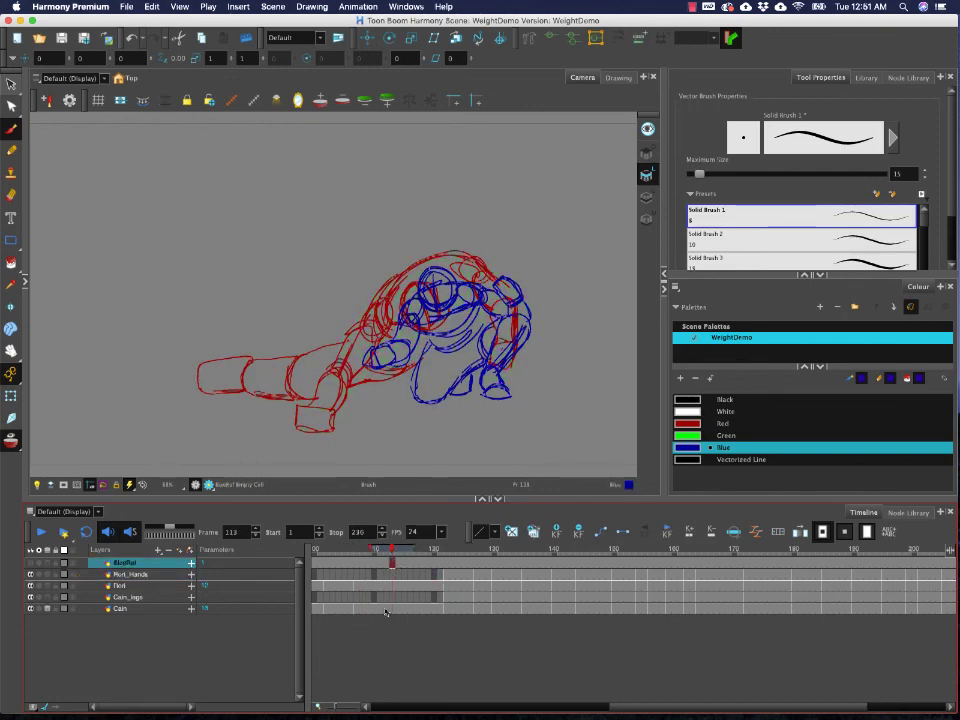
{"action": "left_click_drag", "start_coordinate": [386, 608], "coordinate": [386, 565]}
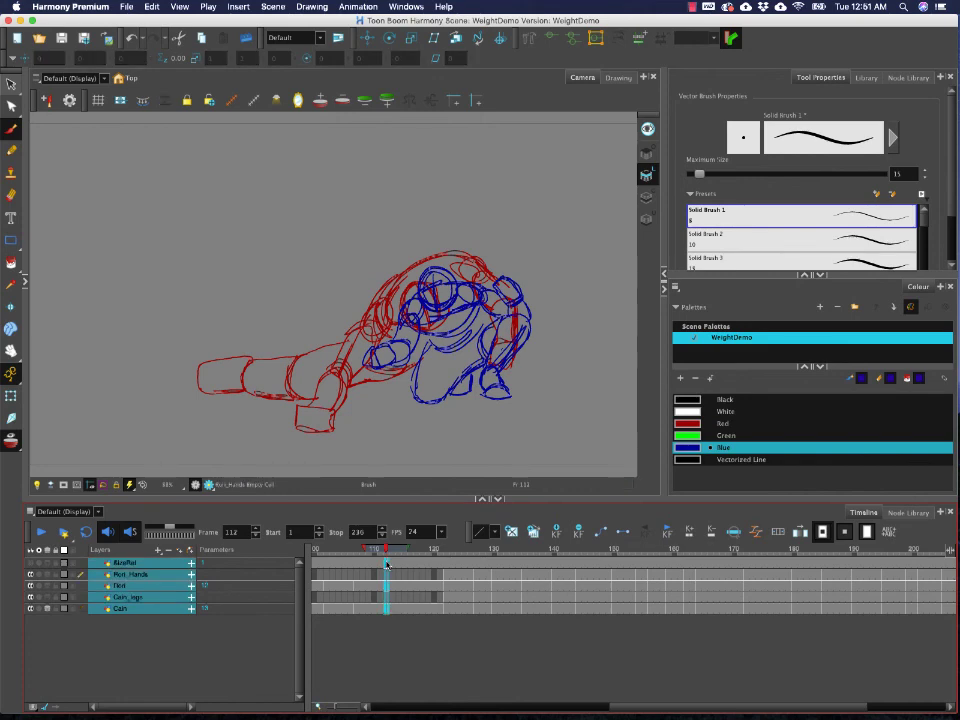
{"action": "key", "text": "minus"}
{"action": "key", "text": "minus"}
{"action": "key", "text": "minus"}
{"action": "key", "text": "minus"}
{"action": "key", "text": "minus"}
{"action": "key", "text": "minus"}
{"action": "key", "text": "minus"}
{"action": "key", "text": "minus"}
{"action": "key", "text": "minus"}
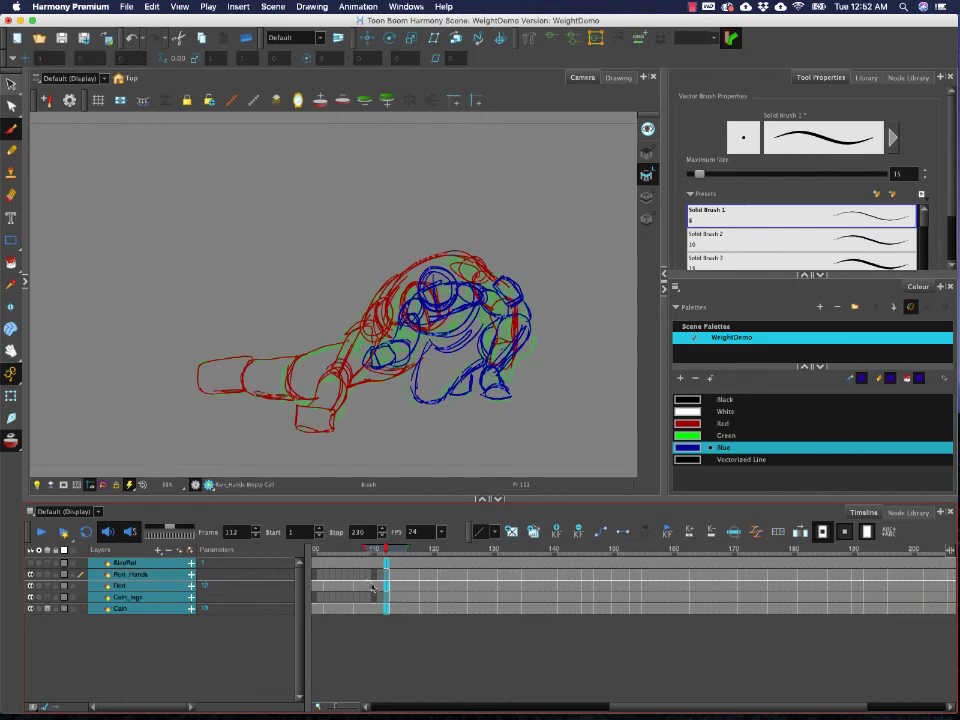
{"action": "left_click", "coordinate": [380, 608]}
{"action": "left_click", "coordinate": [380, 564]}
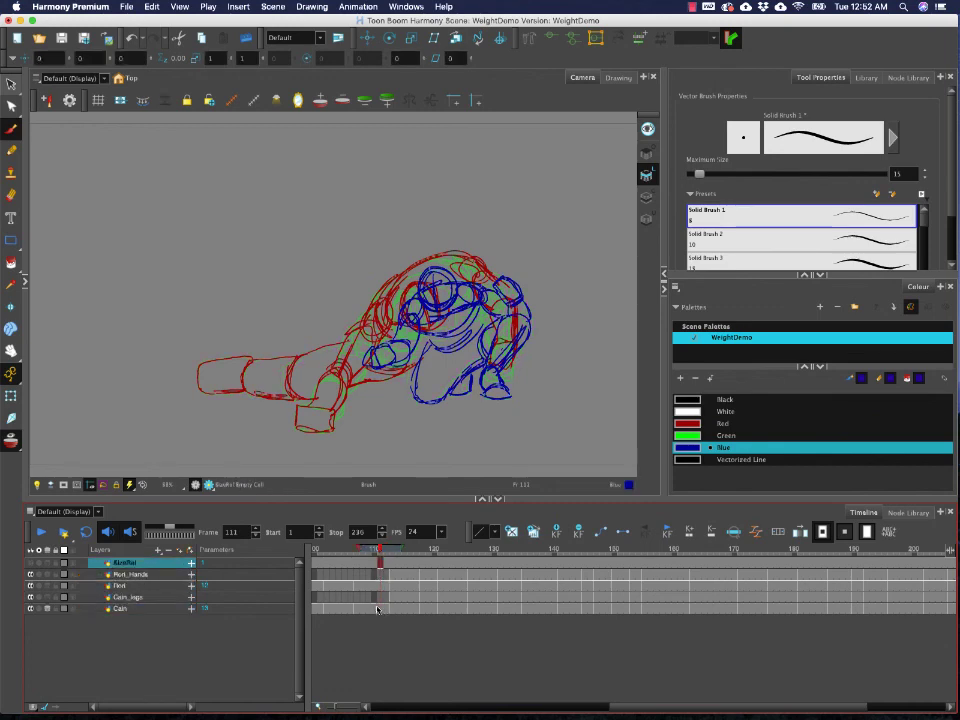
{"action": "left_click", "coordinate": [380, 608], "text": "shift"}
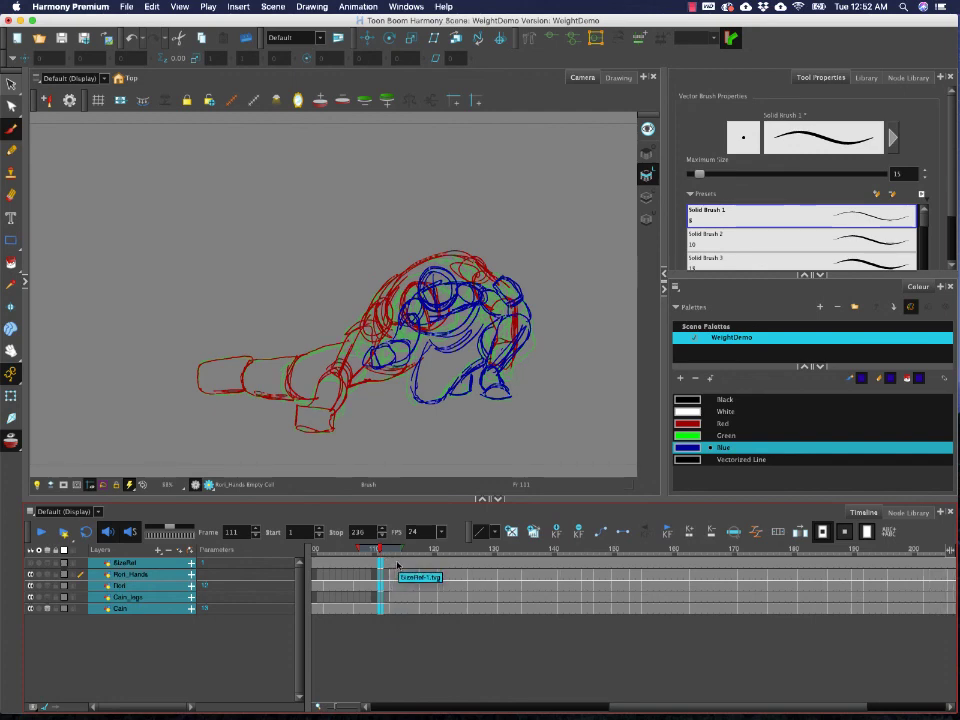
- Play the animation from frame 105 and again from an earlier frame to review the timing of the shortened hold
{"action": "left_click", "coordinate": [344, 549]}
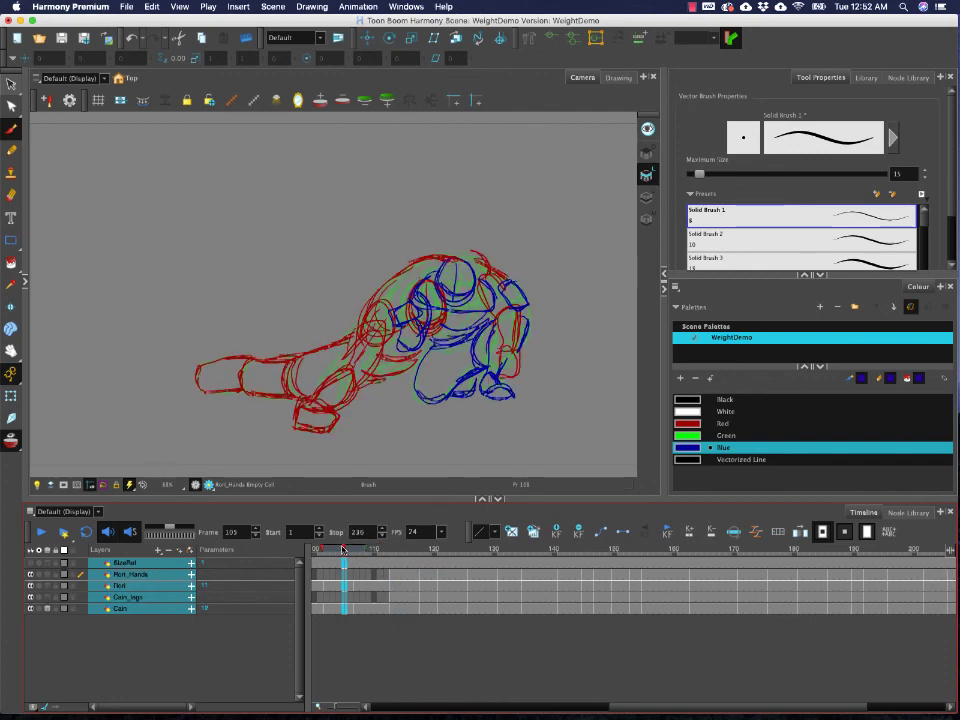
{"action": "left_click", "coordinate": [44, 531]}
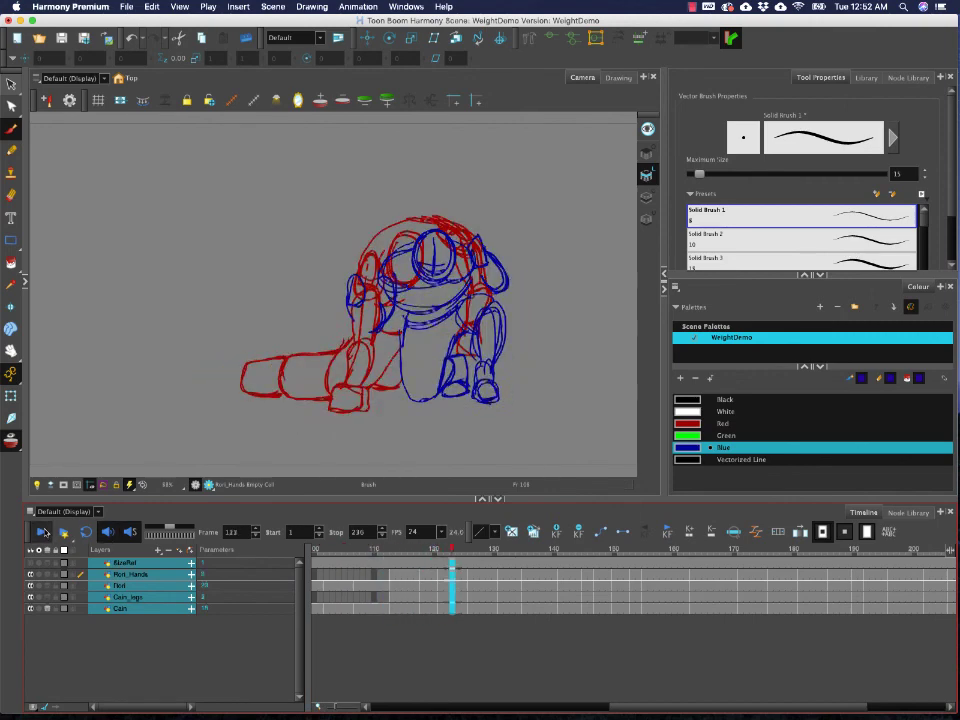
{"action": "left_click_drag", "start_coordinate": [368, 549], "coordinate": [165, 549]}
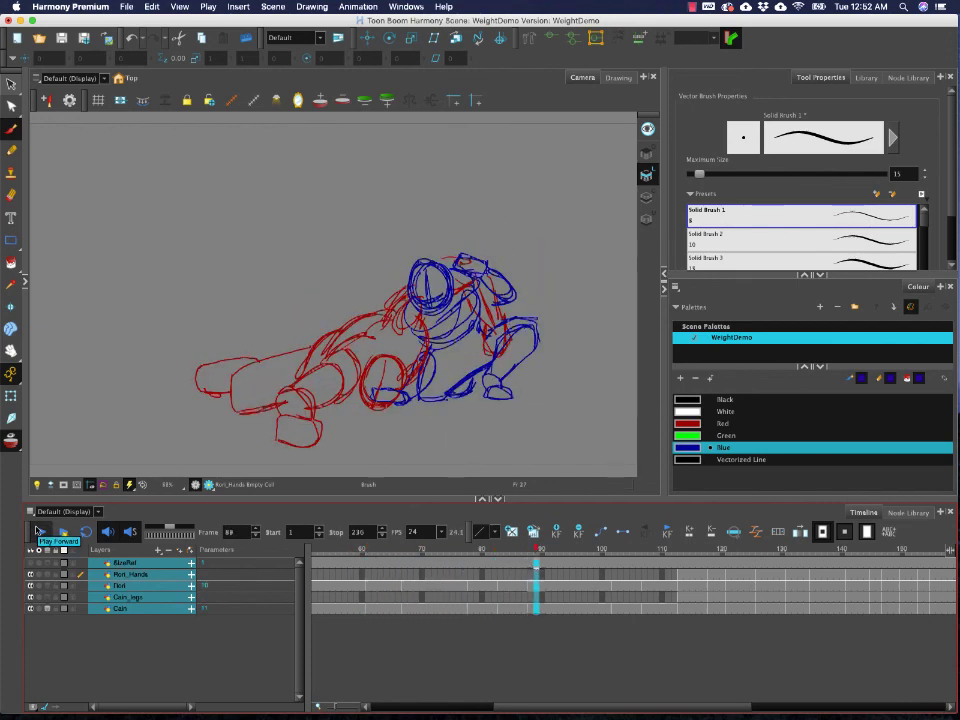
{"action": "left_click", "coordinate": [36, 531]}
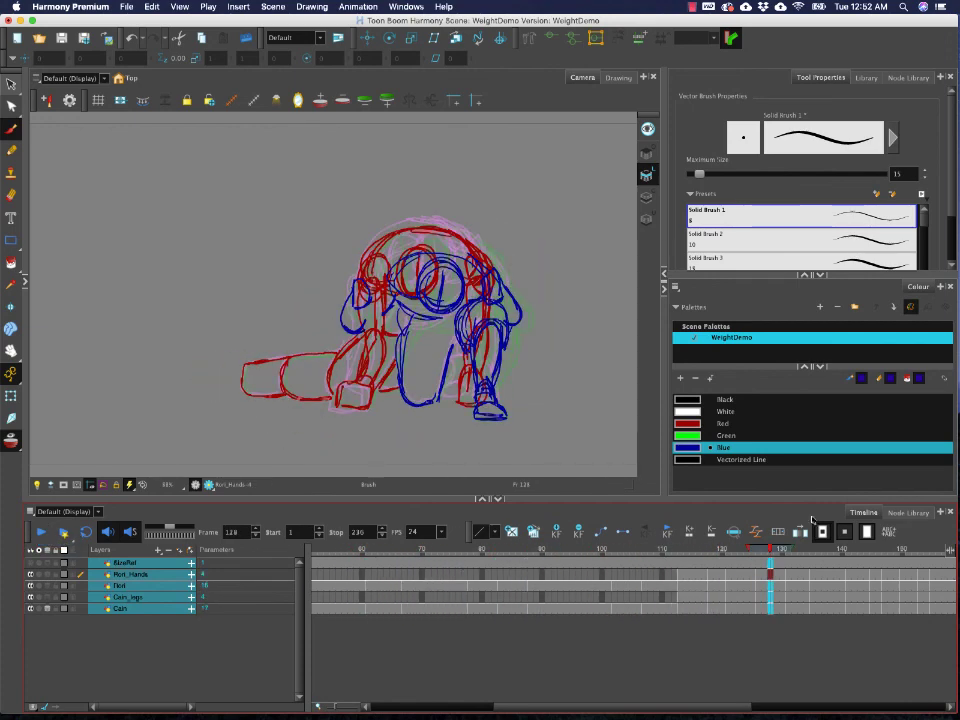
- Shorten the hold at frame 94 by eight frames across all layers
{"action": "left_click", "coordinate": [515, 553]}
{"action": "left_click_drag", "start_coordinate": [515, 553], "coordinate": [631, 553]}
{"action": "mouse_move", "coordinate": [487, 551]}
{"action": "left_mouse_down"}
{"action": "mouse_move", "coordinate": [439, 551]}
{"action": "mouse_move", "coordinate": [637, 551]}
{"action": "mouse_move", "coordinate": [596, 551]}
{"action": "left_mouse_up"}
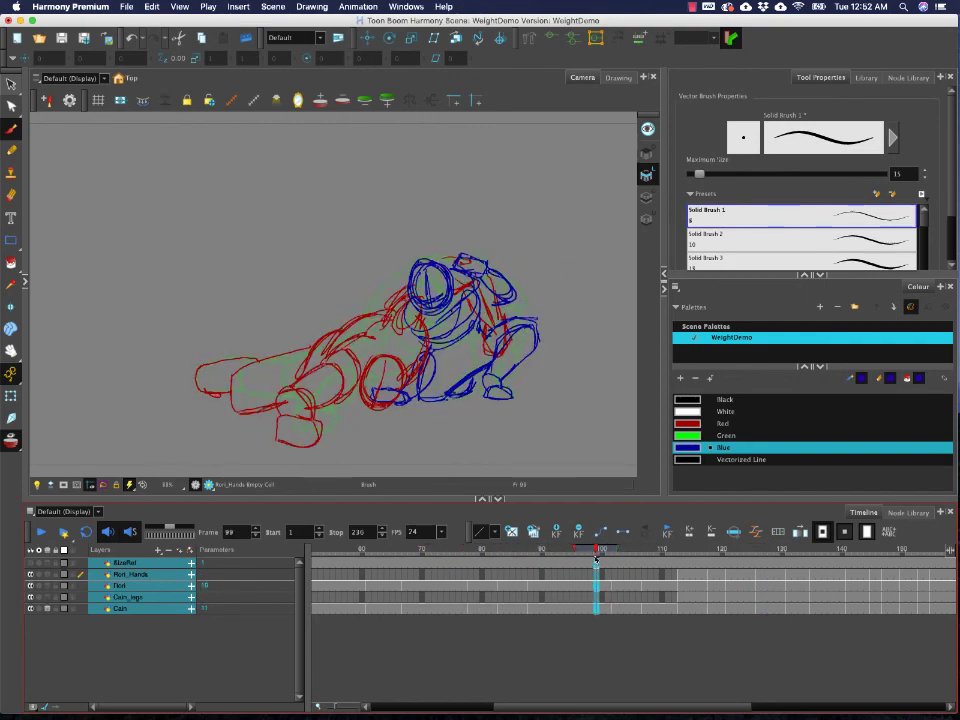
{"action": "left_click", "coordinate": [566, 607]}
{"action": "left_click", "coordinate": [566, 567], "text": "shift"}
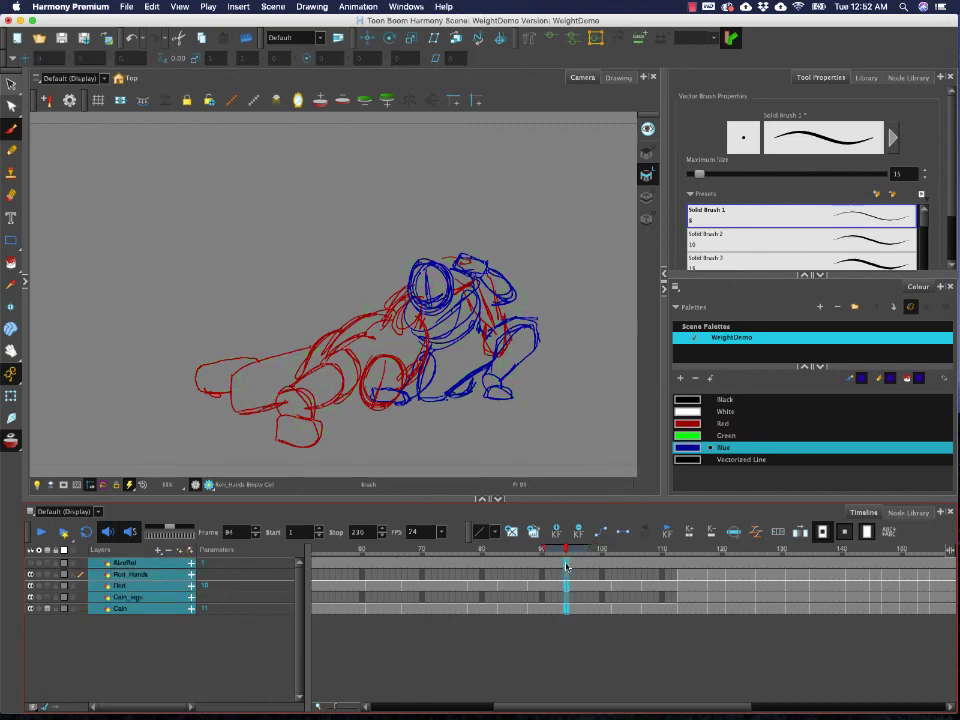
{"action": "key", "text": "minus"}
{"action": "key", "text": "minus"}
{"action": "key", "text": "minus"}
{"action": "key", "text": "minus"}
{"action": "key", "text": "minus"}
{"action": "key", "text": "minus"}
{"action": "key", "text": "minus"}
{"action": "key", "text": "minus"}
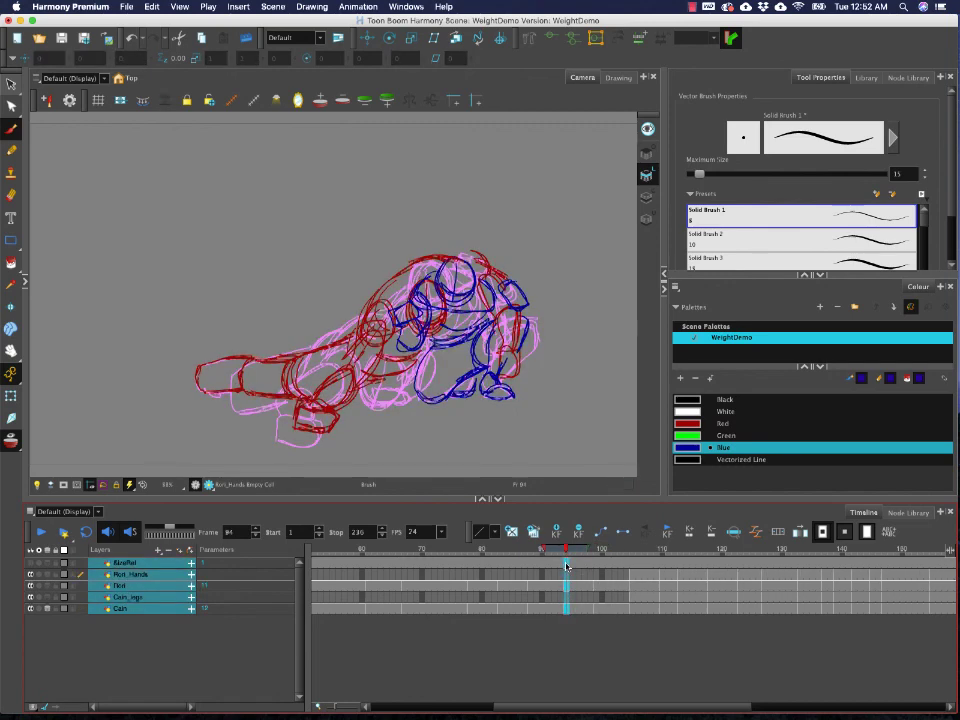
- Replay the lift from frame 69, and on frame 68 of the Rori layer sketch the blue forearm outside the right-hand grip
{"action": "left_click", "coordinate": [416, 549]}
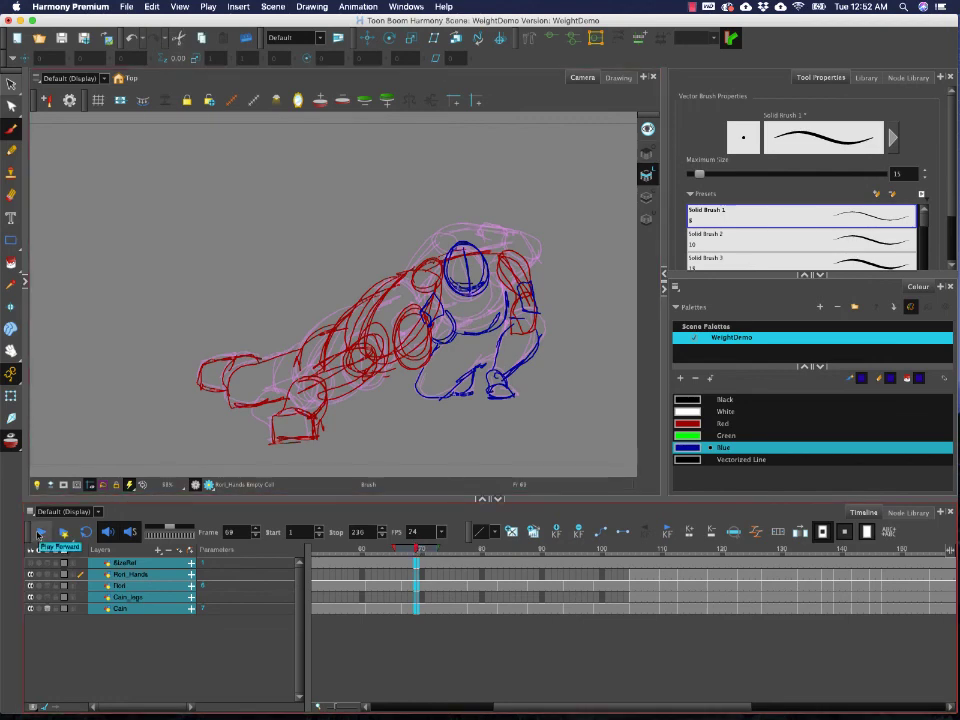
{"action": "left_click", "coordinate": [39, 532]}
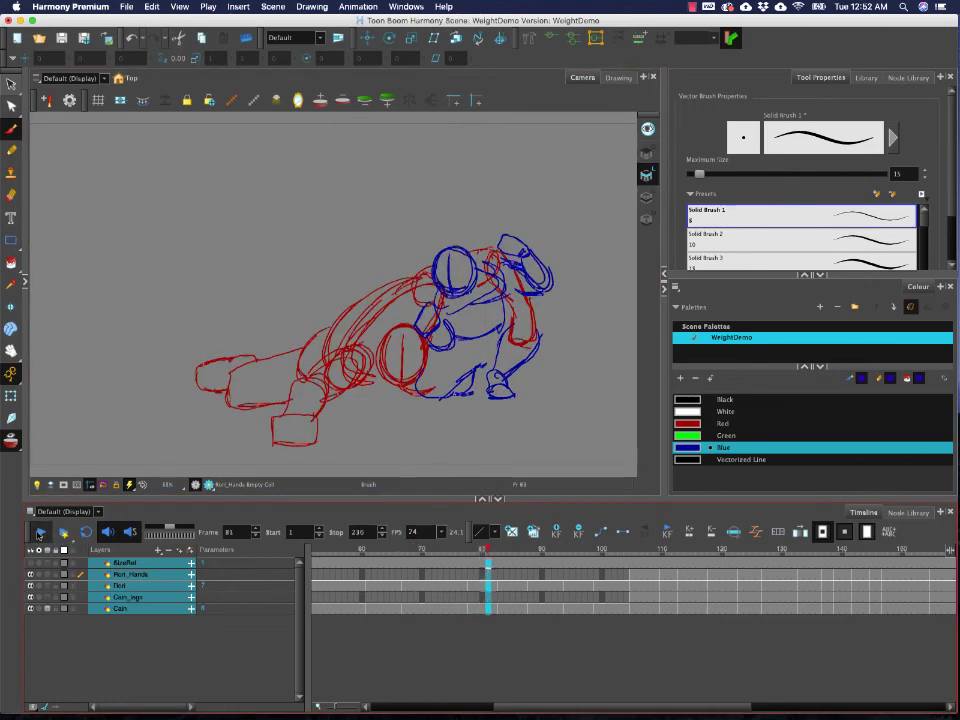
{"action": "mouse_move", "coordinate": [424, 550]}
{"action": "left_mouse_down"}
{"action": "mouse_move", "coordinate": [361, 553]}
{"action": "mouse_move", "coordinate": [441, 554]}
{"action": "mouse_move", "coordinate": [388, 550]}
{"action": "mouse_move", "coordinate": [409, 550]}
{"action": "left_mouse_up"}
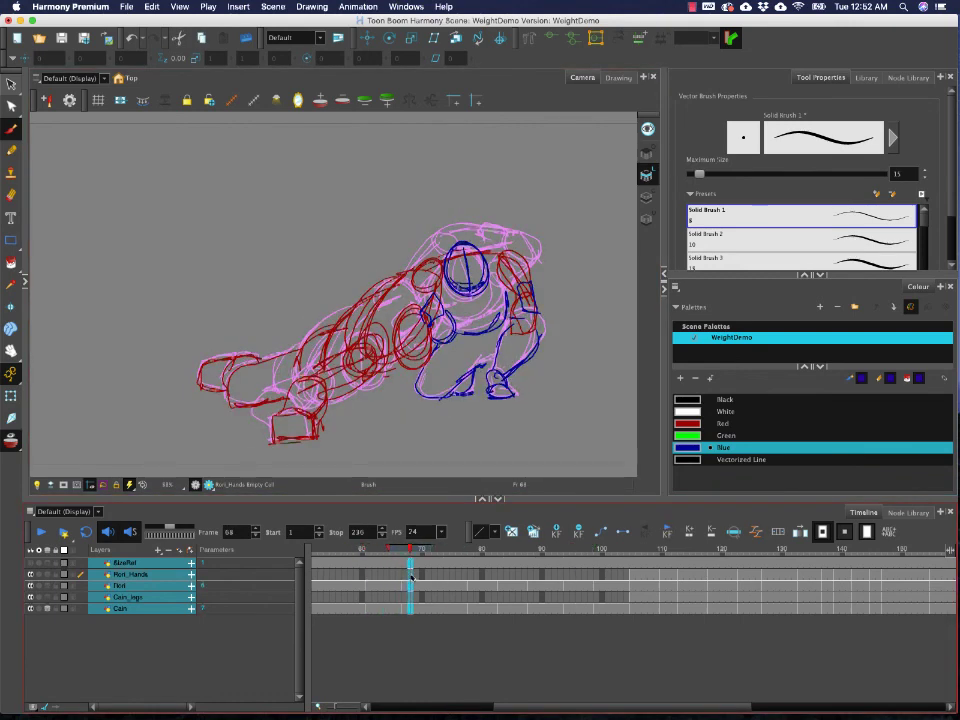
{"action": "left_click", "coordinate": [411, 577]}
{"action": "left_click", "coordinate": [411, 587]}
{"action": "mouse_move", "coordinate": [534, 287]}
{"action": "left_mouse_down"}
{"action": "mouse_move", "coordinate": [533, 322]}
{"action": "mouse_move", "coordinate": [539, 285]}
{"action": "mouse_move", "coordinate": [549, 300]}
{"action": "mouse_move", "coordinate": [518, 283]}
{"action": "left_mouse_up"}
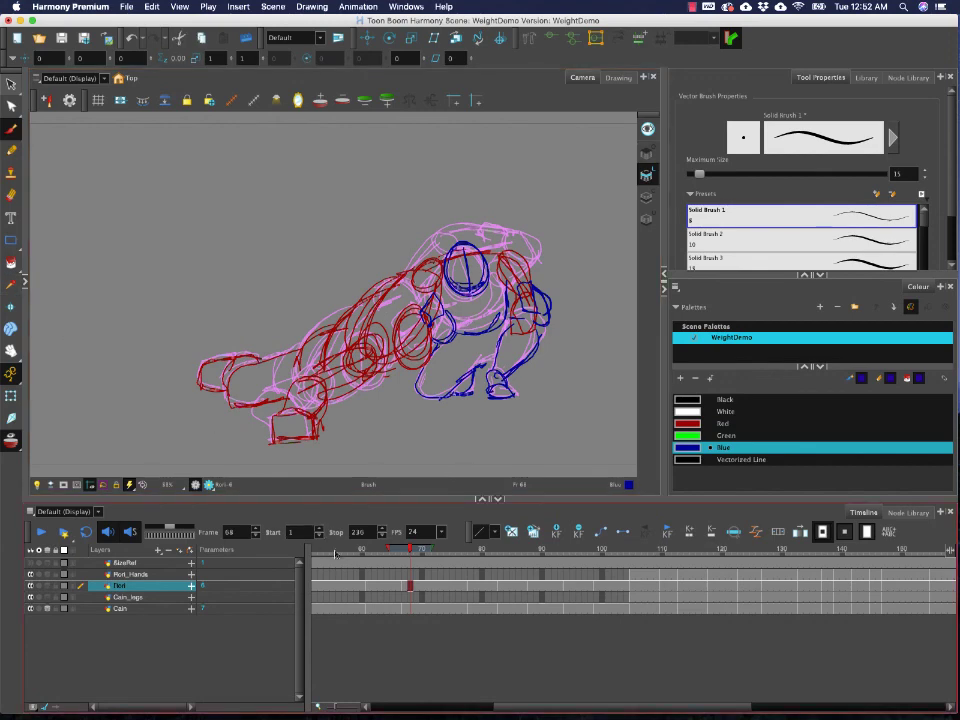
- Play the retimed animation through to its end at frame 236
{"action": "left_click_drag", "start_coordinate": [336, 552], "coordinate": [299, 550]}
{"action": "left_click", "coordinate": [41, 532]}
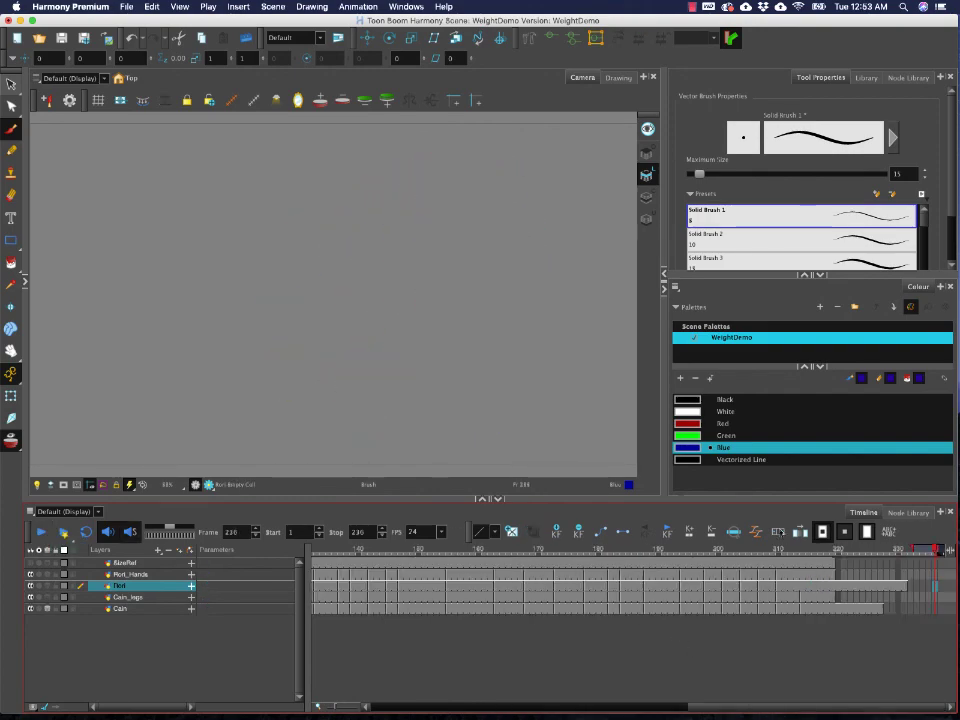
{"action": "left_click", "coordinate": [41, 531]}
- Extend the exposure of the final pose to frame 236 on all layers
{"action": "left_click", "coordinate": [937, 563]}
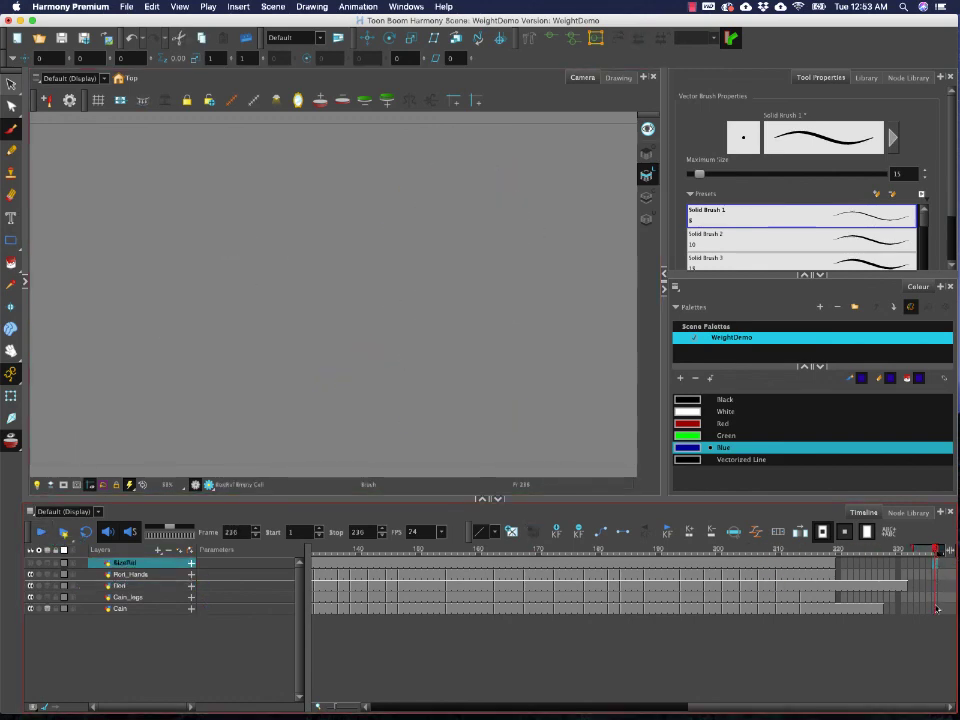
{"action": "mouse_move", "coordinate": [934, 553]}
{"action": "left_mouse_down"}
{"action": "mouse_move", "coordinate": [799, 555]}
{"action": "mouse_move", "coordinate": [896, 553]}
{"action": "mouse_move", "coordinate": [937, 540]}
{"action": "left_mouse_up"}
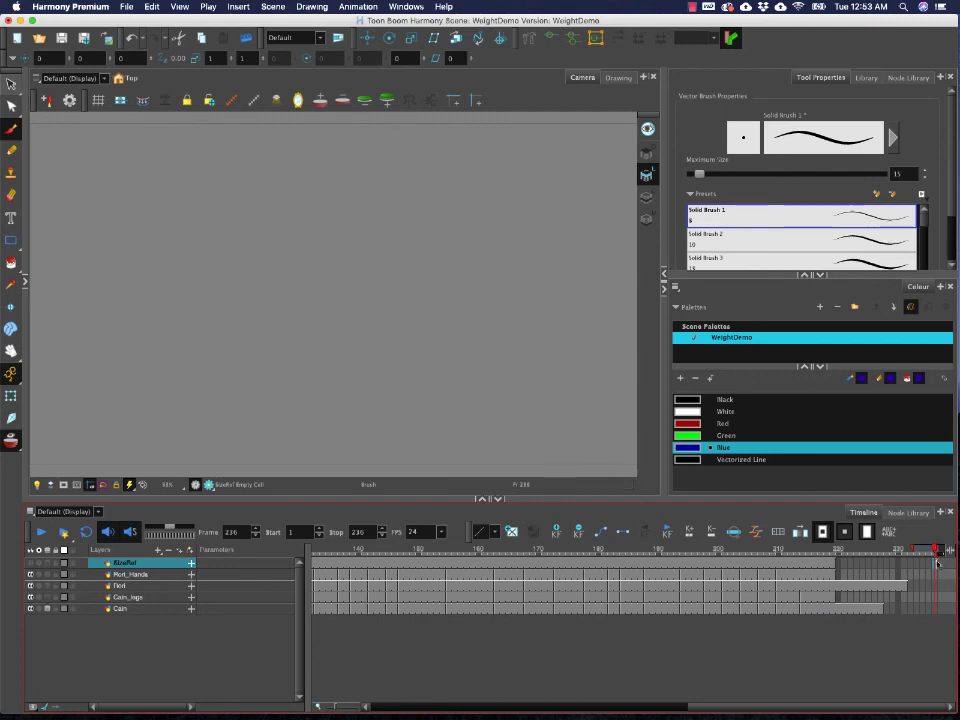
{"action": "left_click", "coordinate": [938, 610], "text": "shift"}
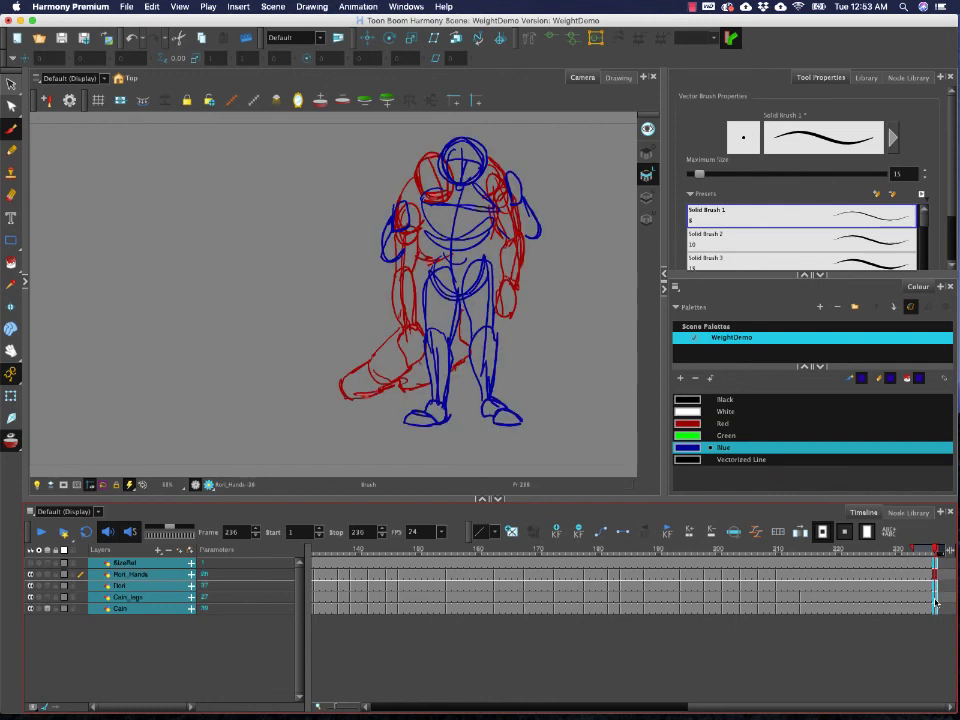
{"action": "right_click", "coordinate": [935, 602]}
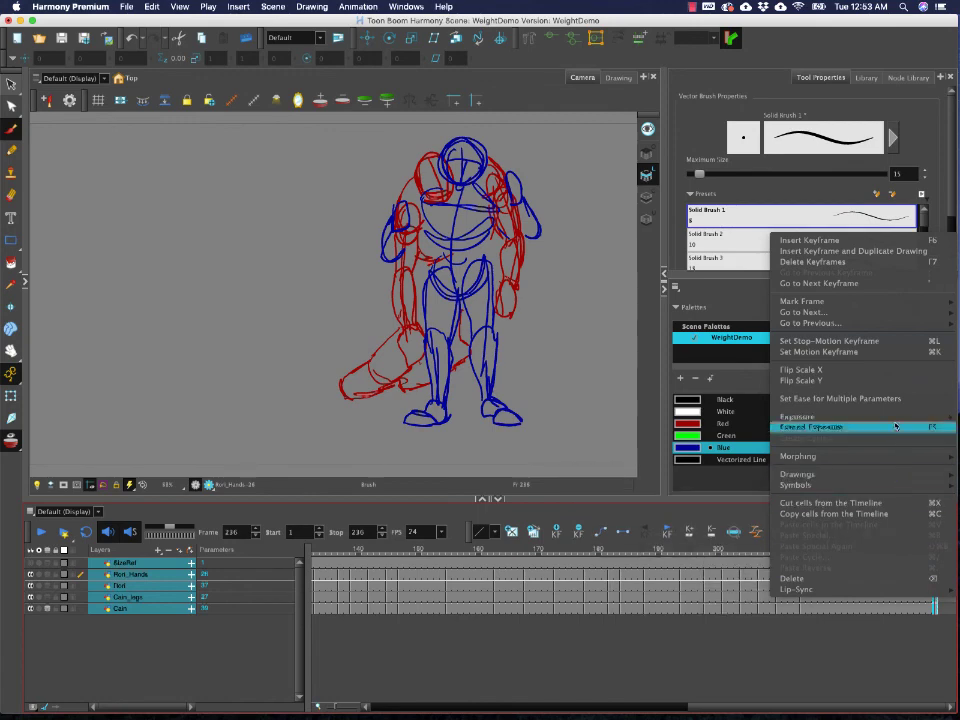
{"action": "left_click", "coordinate": [915, 634]}
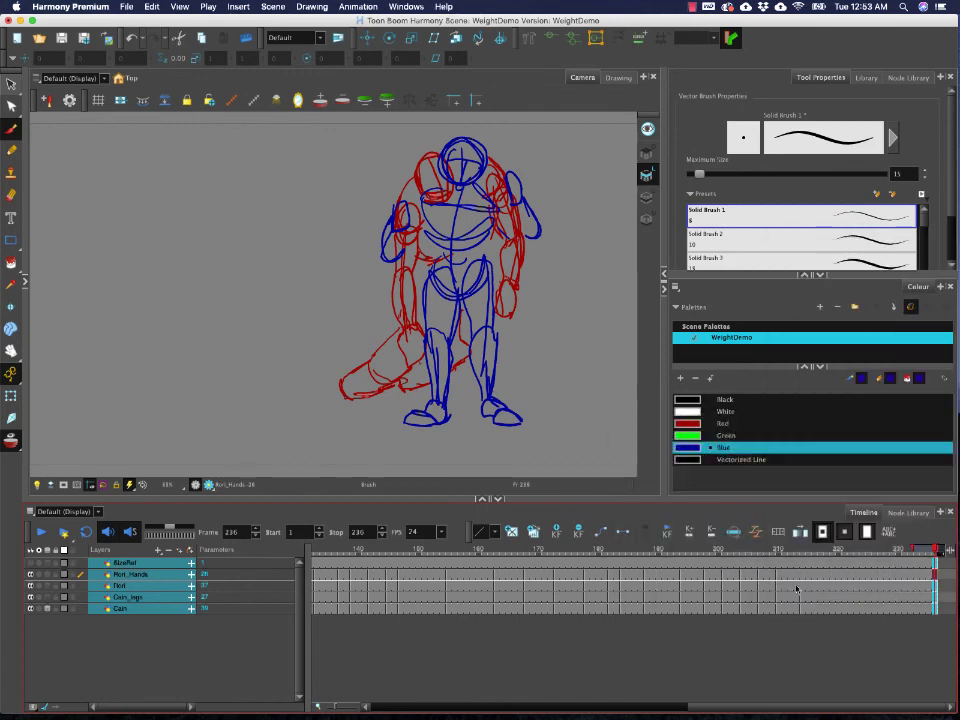
- Save the scene
{"action": "left_click", "coordinate": [126, 7]}
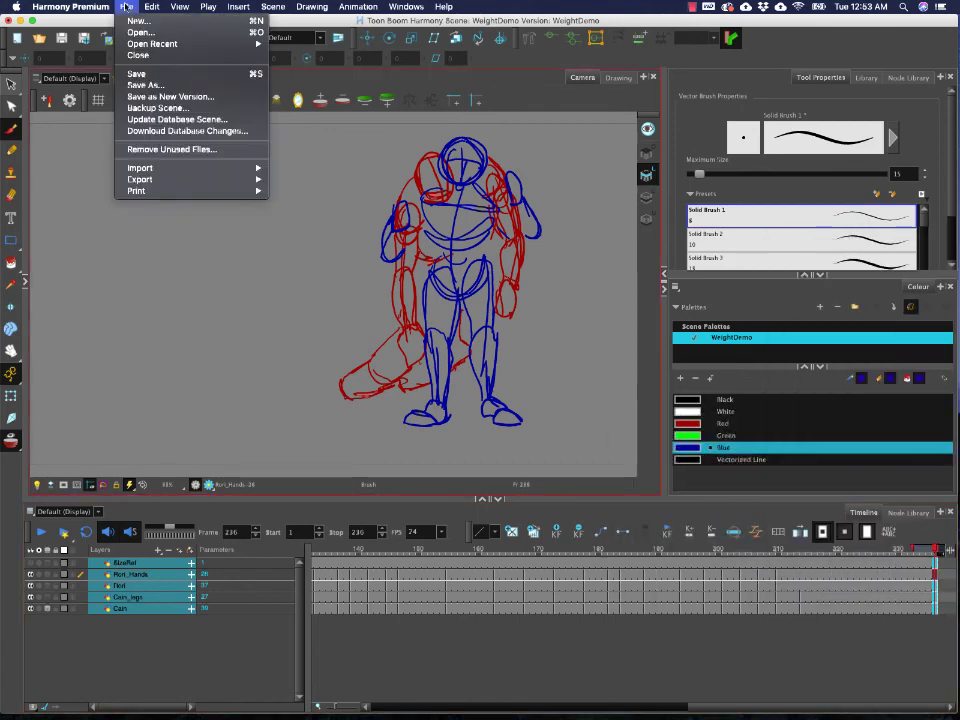
{"action": "left_click", "coordinate": [136, 74]}
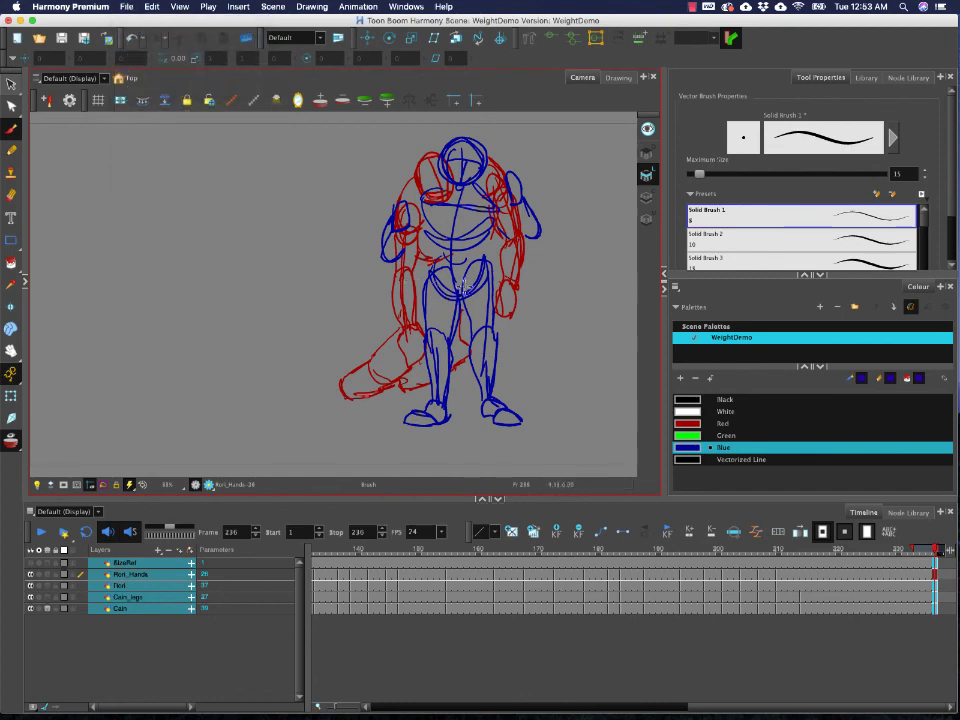
{"action": "left_click", "coordinate": [720, 447]}
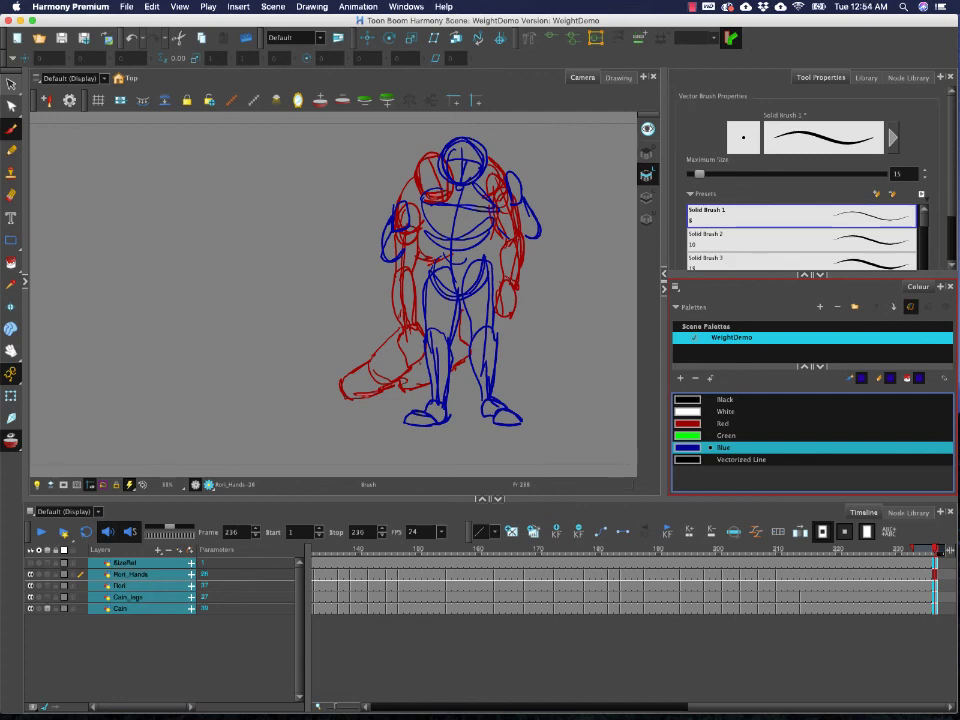
{"action": "key", "text": "super+alt+2"}
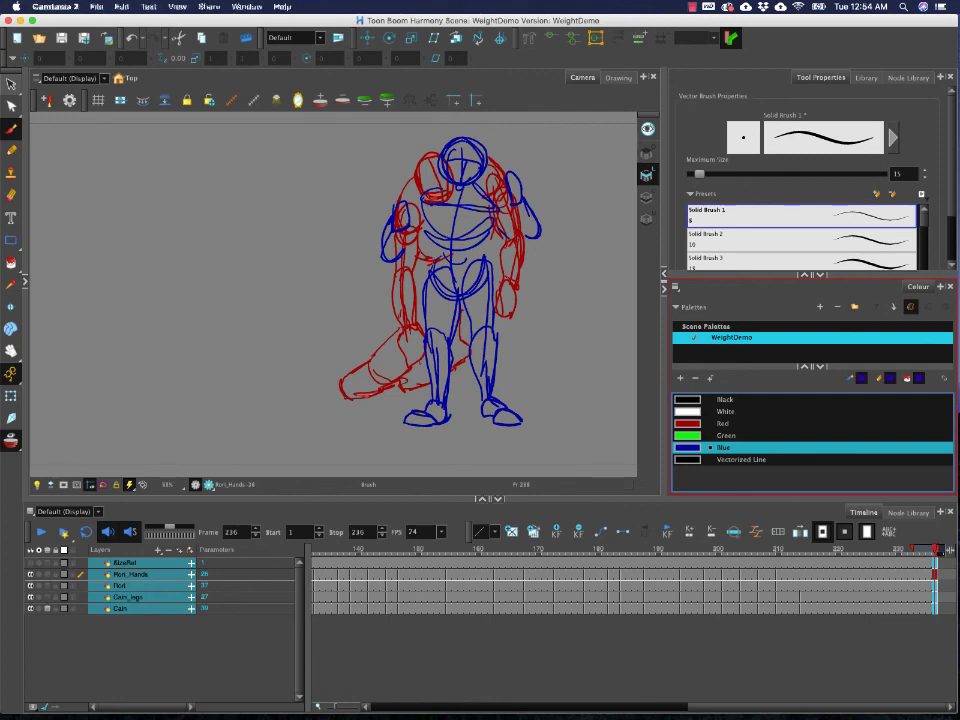